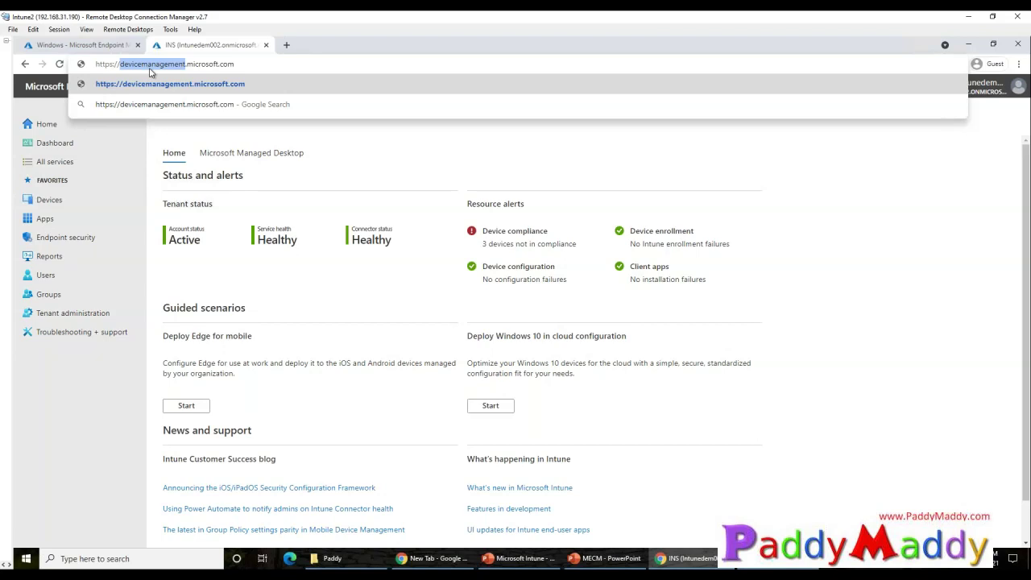
Open portal.azure.com in a new tab and search for Intune.
key("Escape")
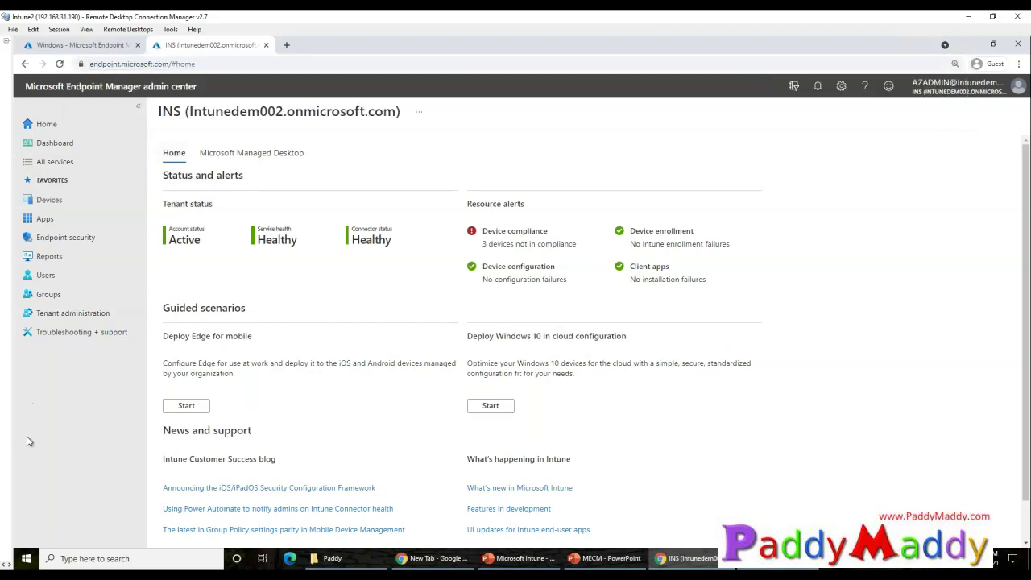
left_click(286, 44)
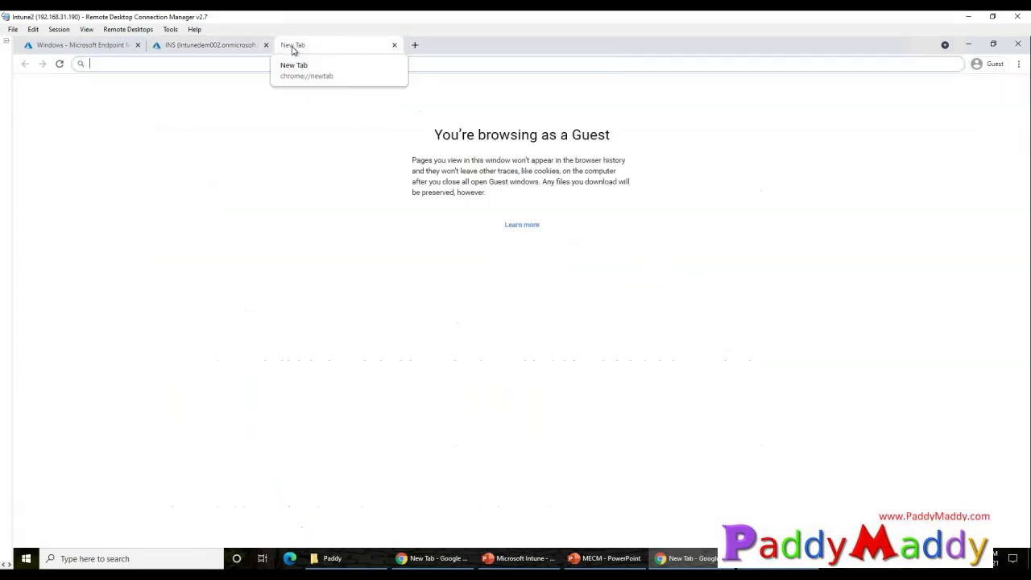
type("portal.a")
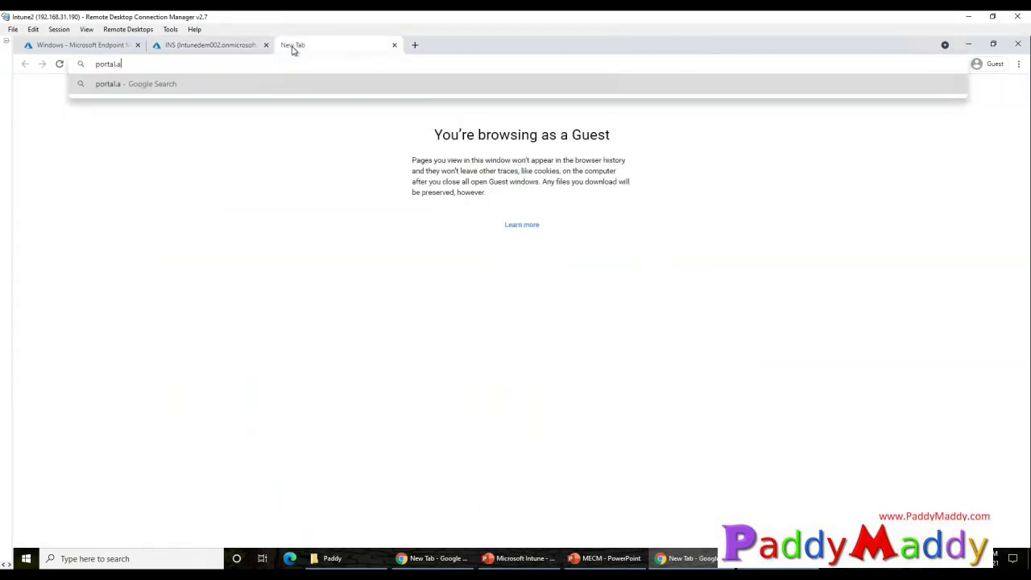
type("zure.com")
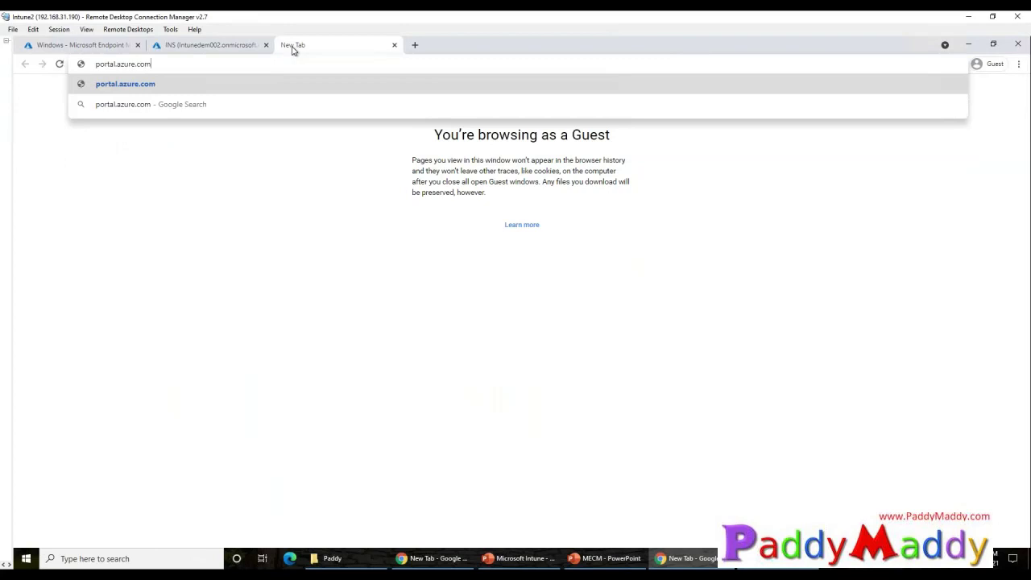
key("Return")
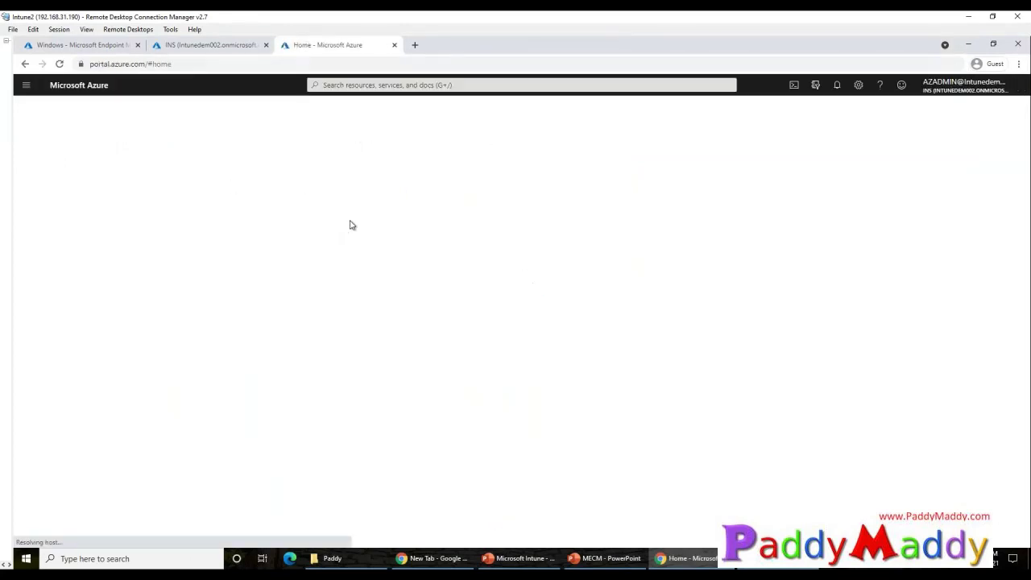
left_click(408, 86)
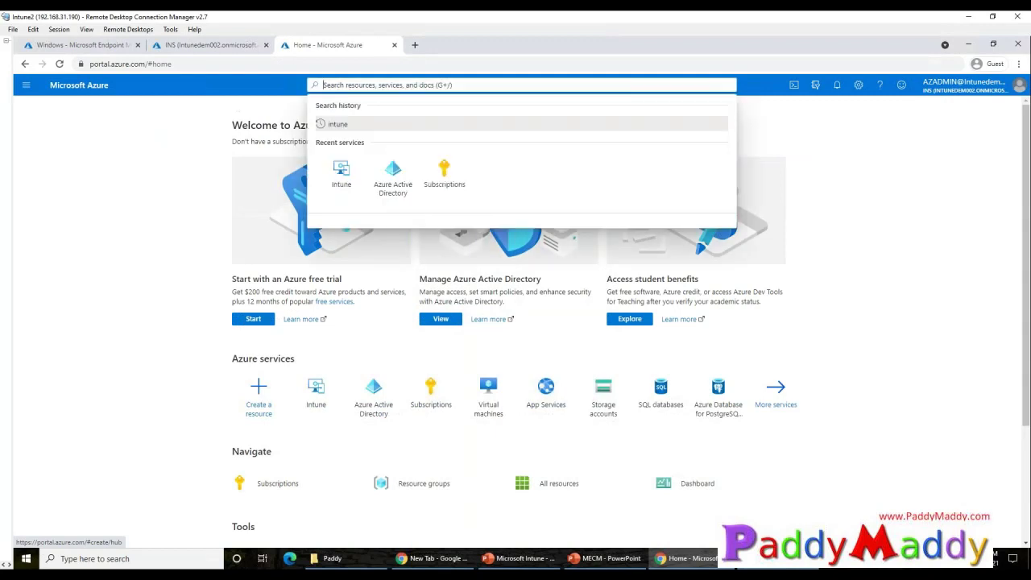
type("intune")
key("Return")
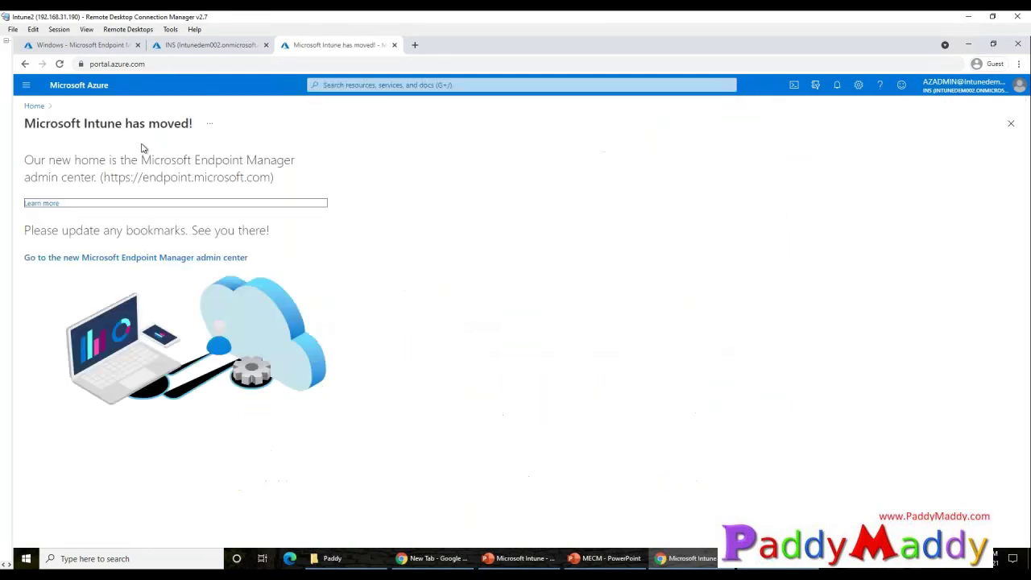
Zoom in and highlight the notice that Intune has moved to endpoint.microsoft.com.
left_click_drag(882, 212, 98, 494)
left_click(808, 392)
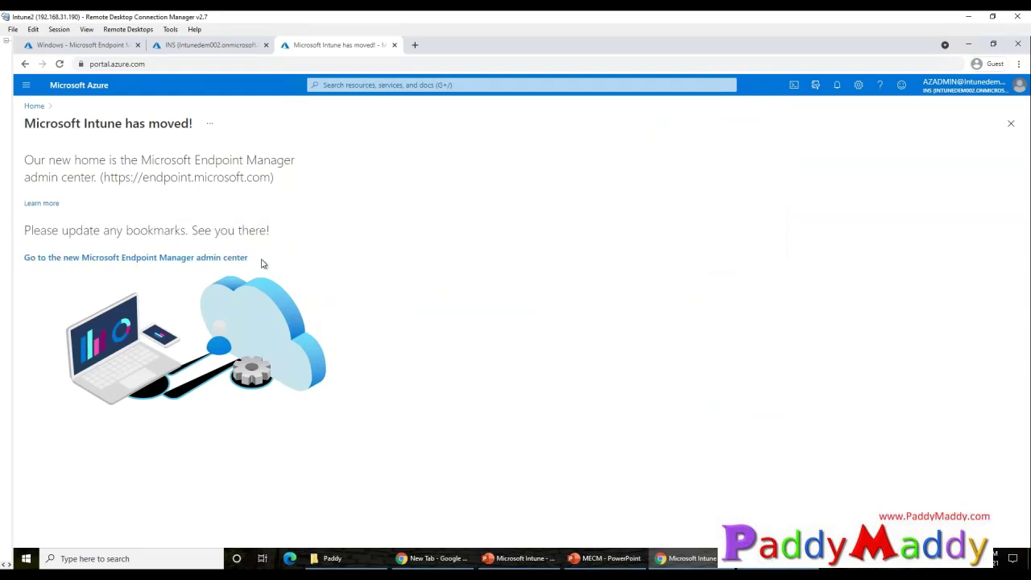
left_click_drag(64, 125, 483, 249)
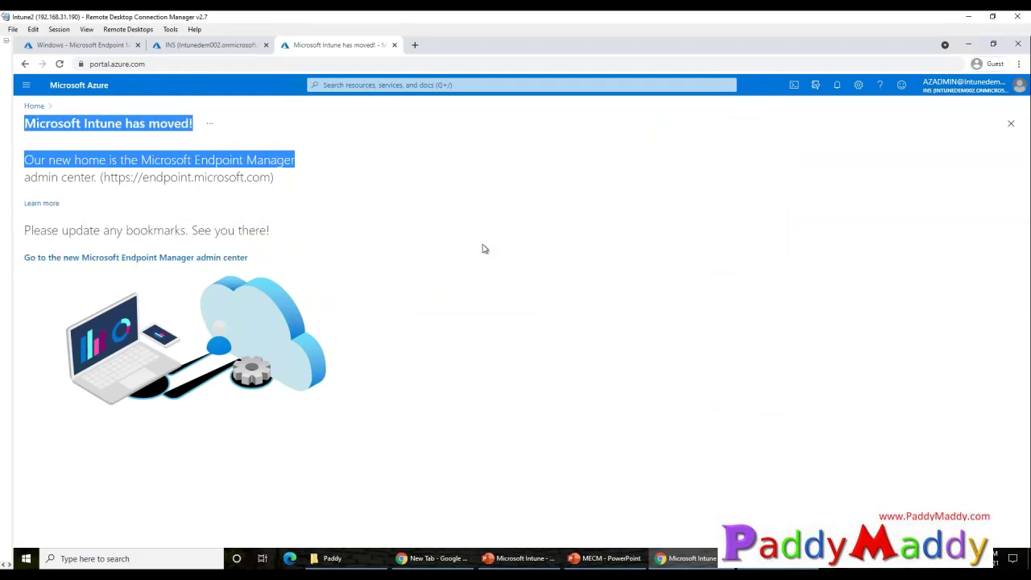
left_click(486, 249)
key("ctrl+plus")
key("ctrl+plus")
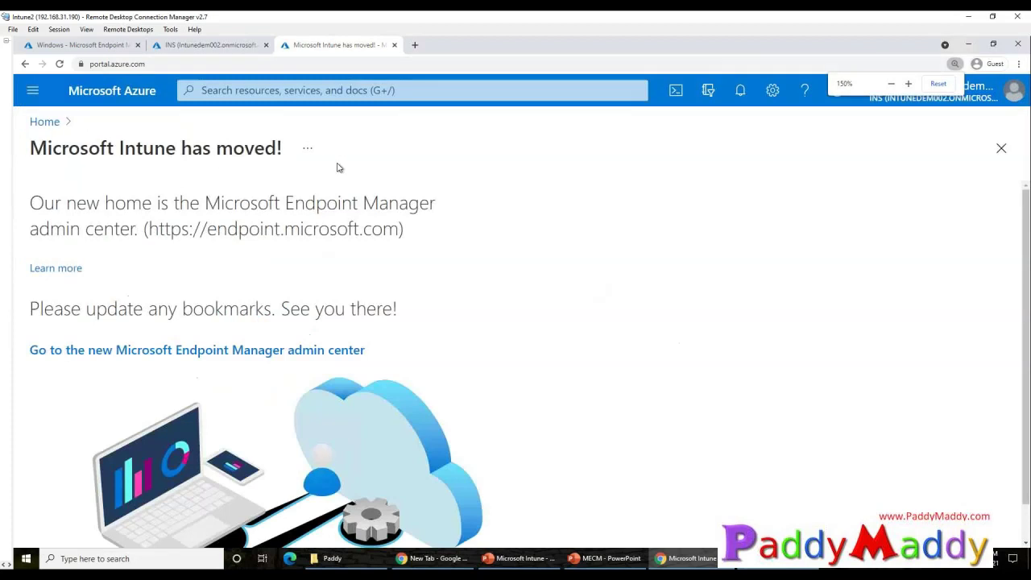
left_click_drag(151, 229, 398, 234)
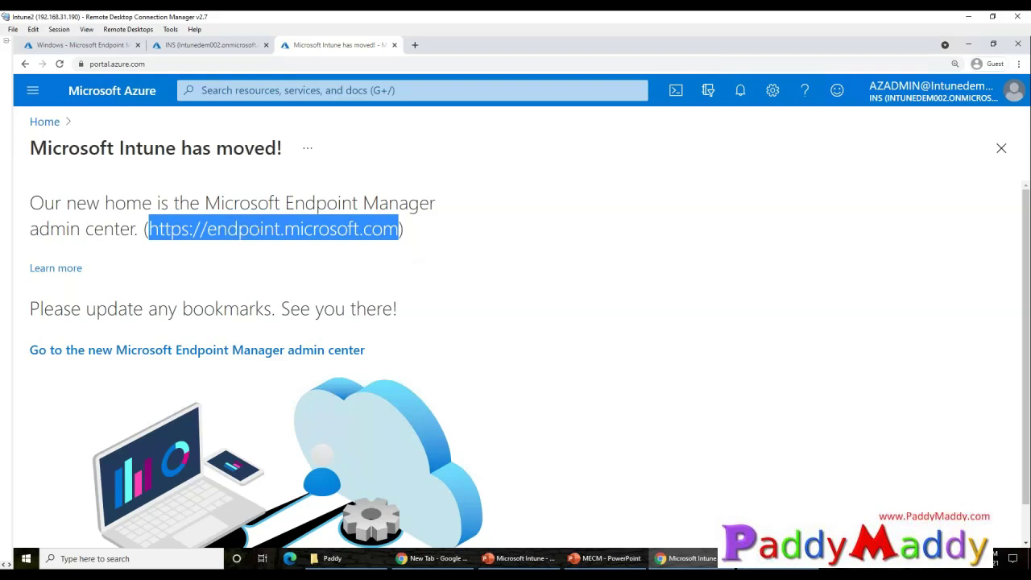
left_click(146, 232)
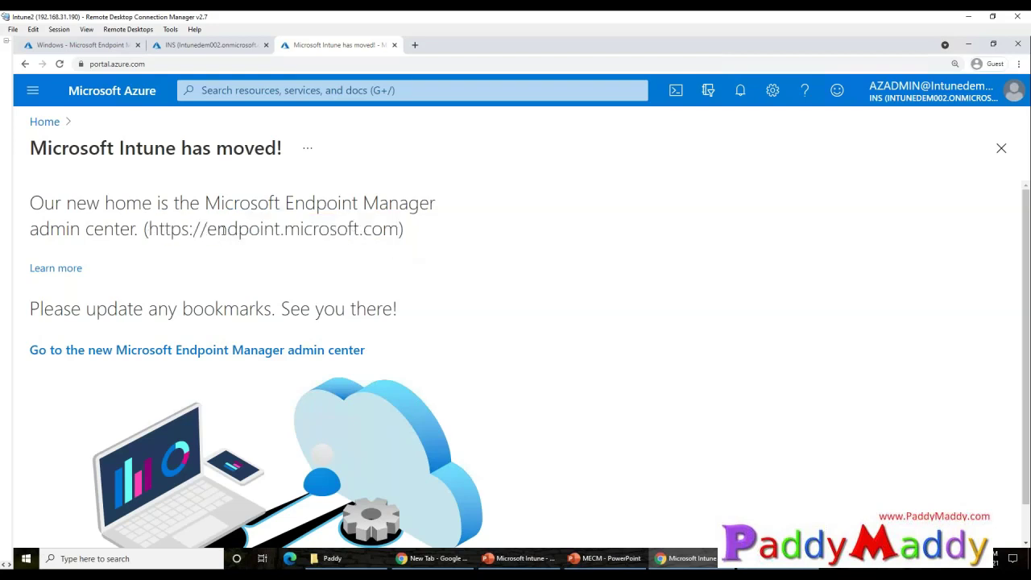
left_click_drag(207, 231, 383, 231)
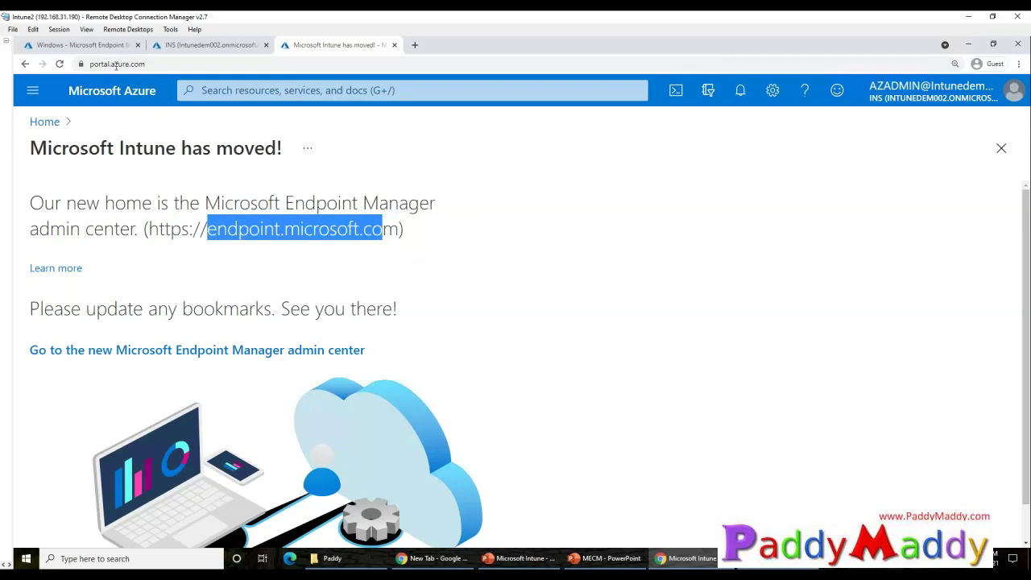
Load endpoint.microsoft.com in the first tab to reach the Endpoint Manager home.
left_click(81, 44)
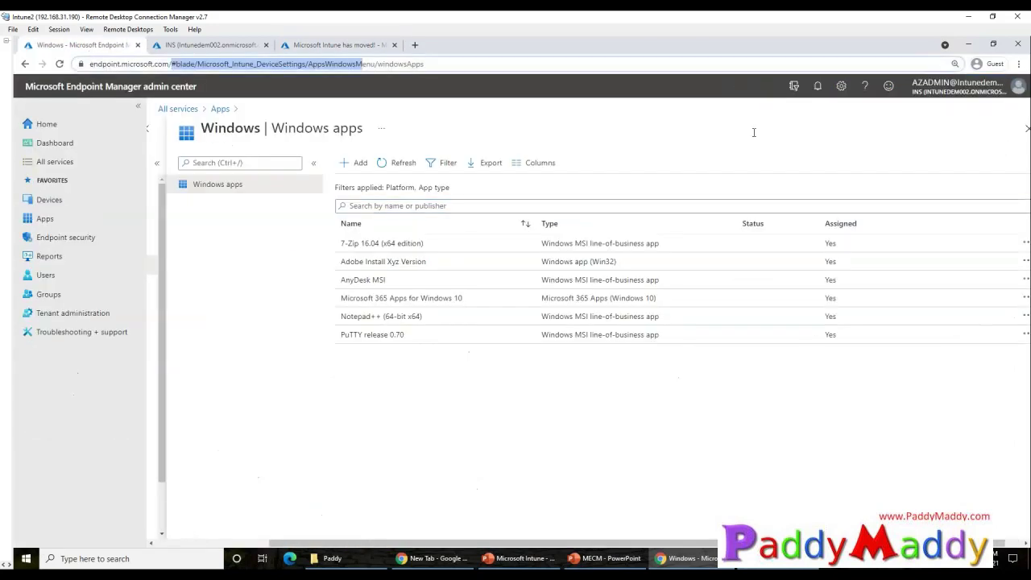
key("BackSpace")
key("Return")
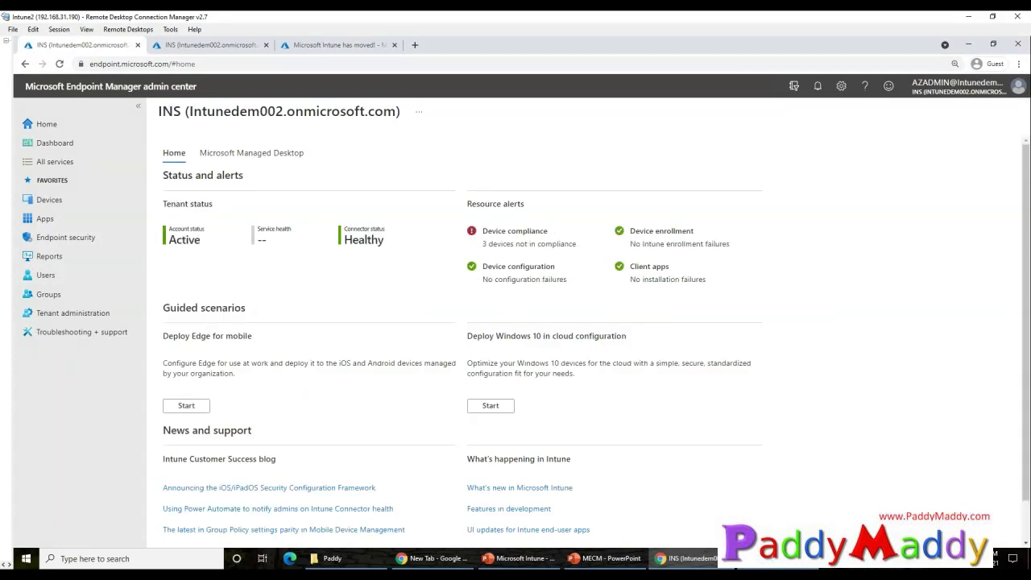
Google 'intune license' in the other window and open the Microsoft Docs licenses result.
left_click(690, 566)
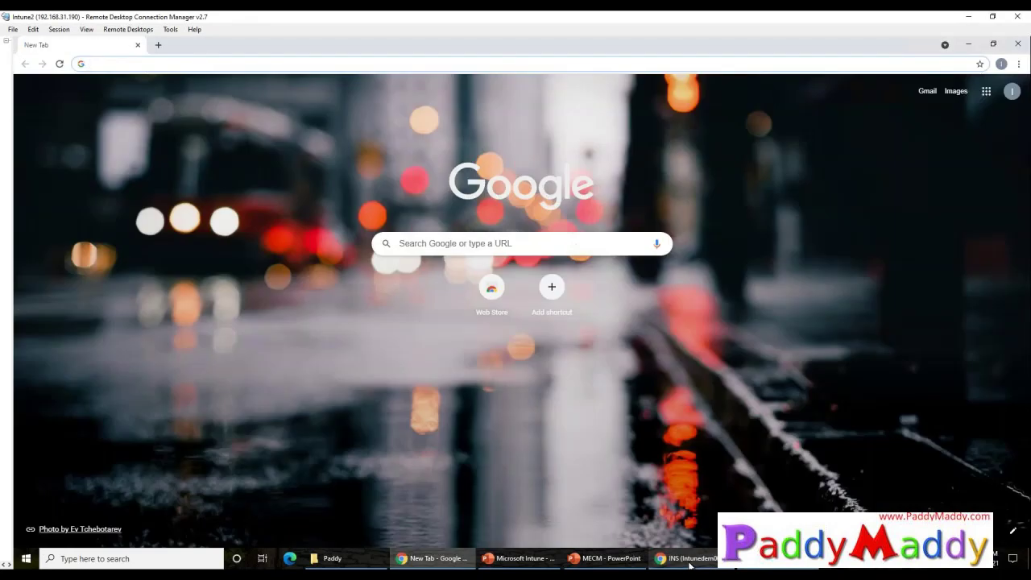
left_click(409, 487)
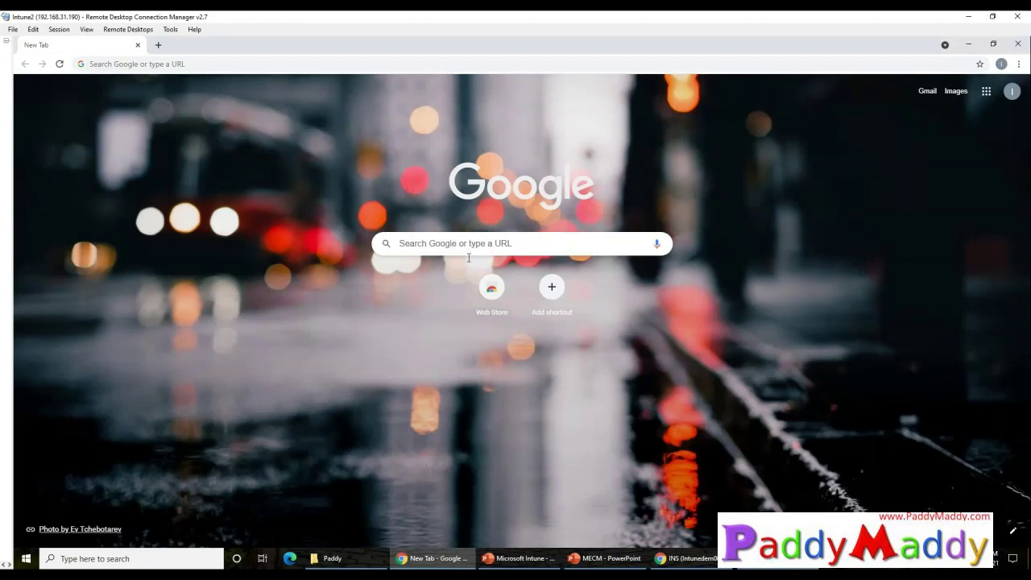
left_click(432, 242)
type("intune li")
key("Return")
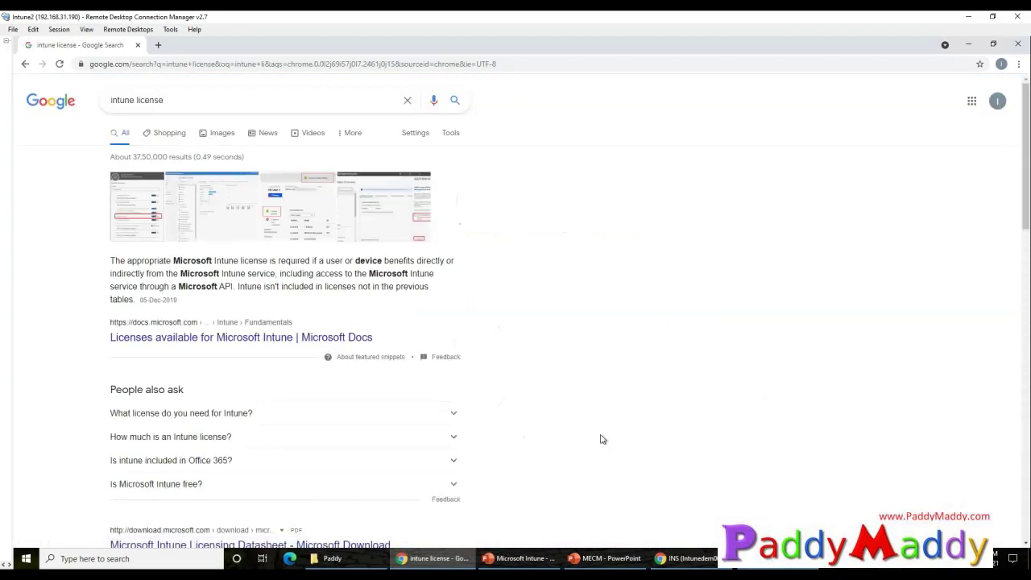
left_click(187, 342)
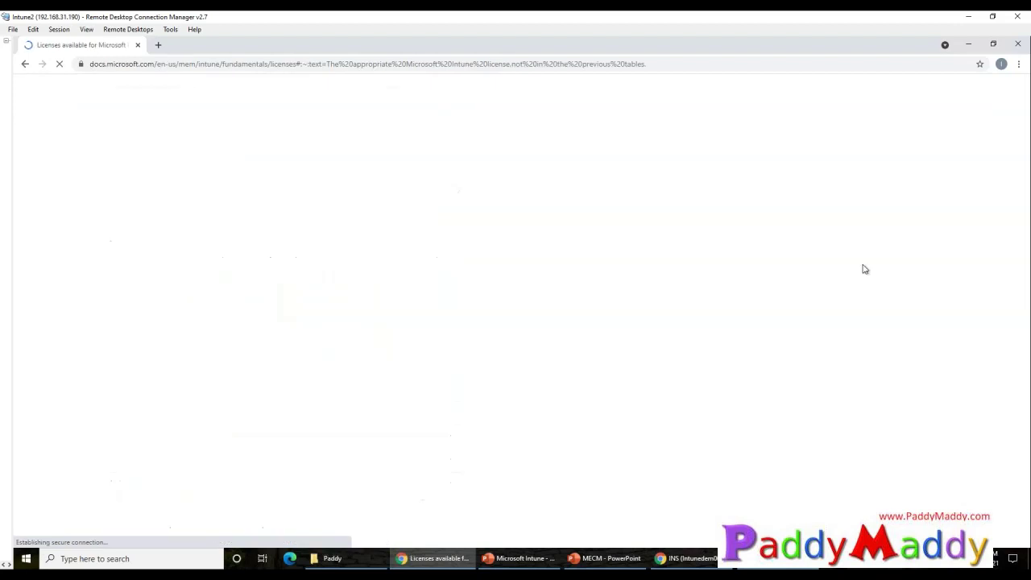
Highlight the list of licenses including Intune and zoom the docs page to 200%.
scroll(661, 407, "down", 1)
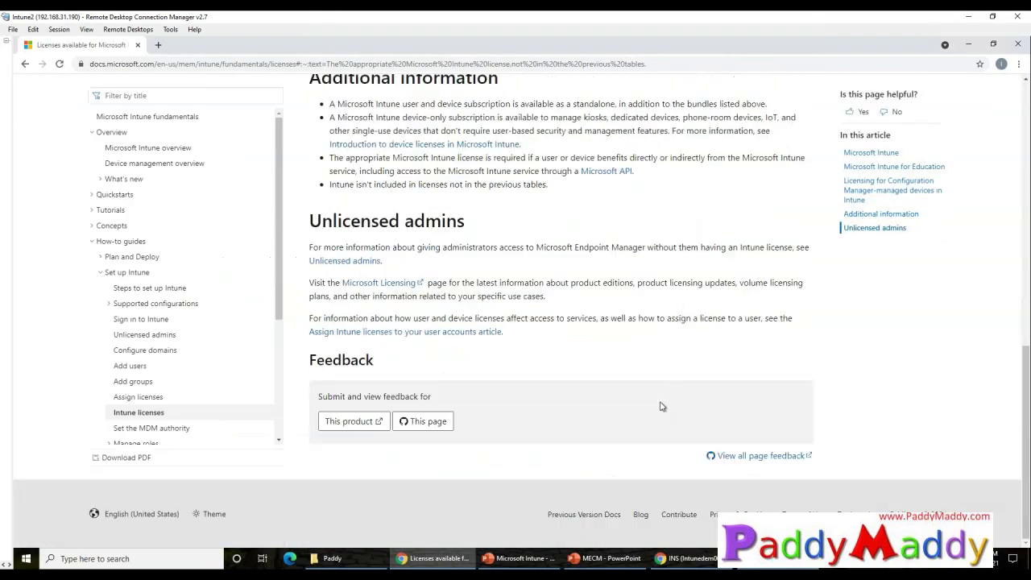
scroll(661, 407, "up", 10)
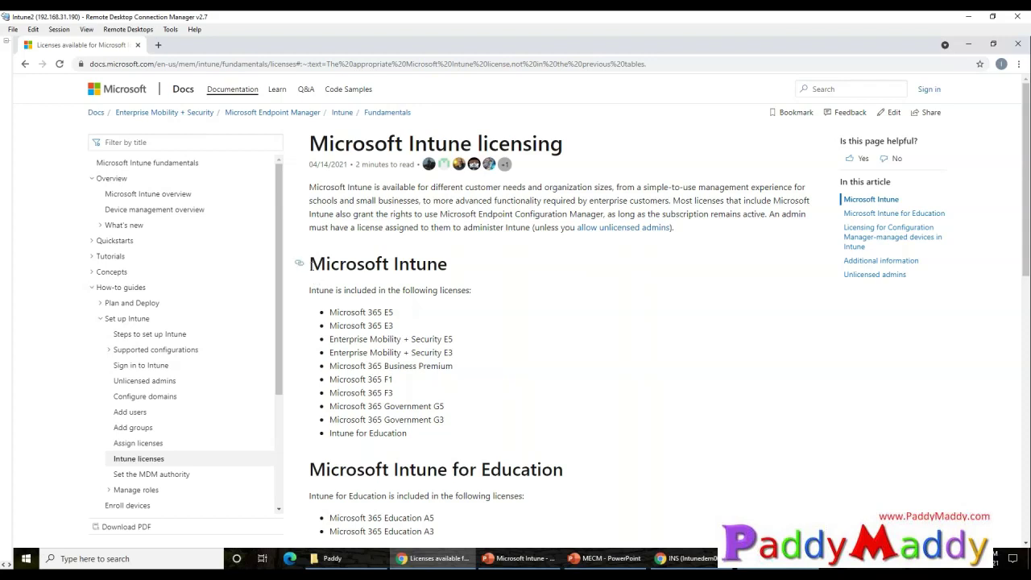
left_click_drag(310, 264, 417, 265)
left_click_drag(425, 443, 336, 313)
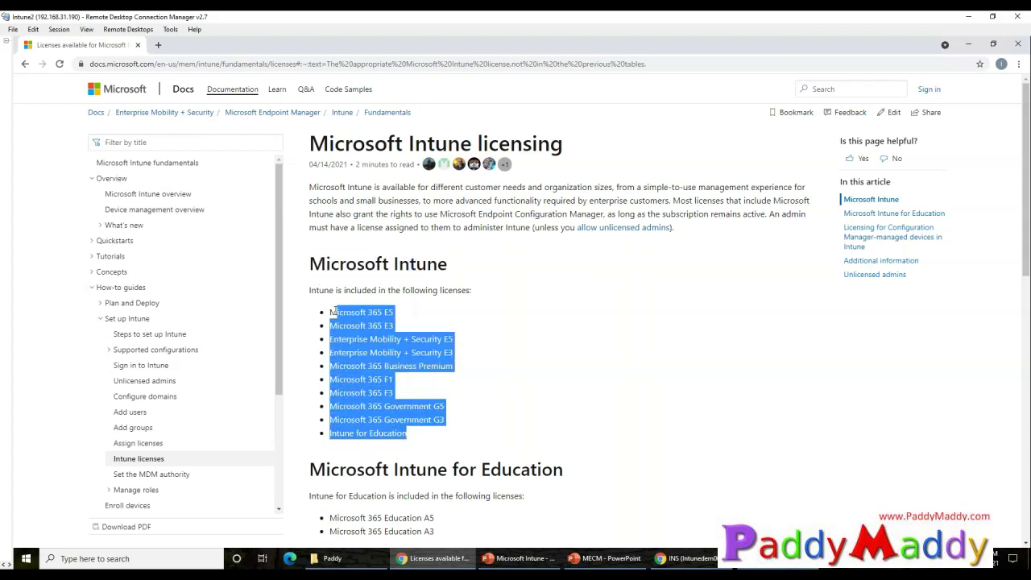
left_click(513, 408)
key("ctrl+plus")
key("ctrl+plus")
key("ctrl+plus")
key("ctrl+plus")
key("ctrl+plus")
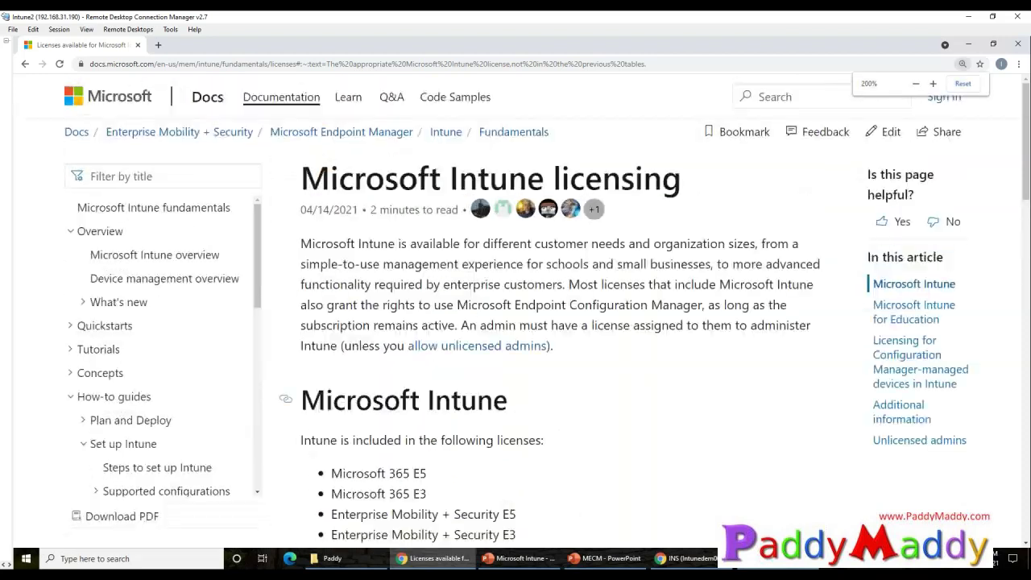
scroll(654, 319, "down", 5)
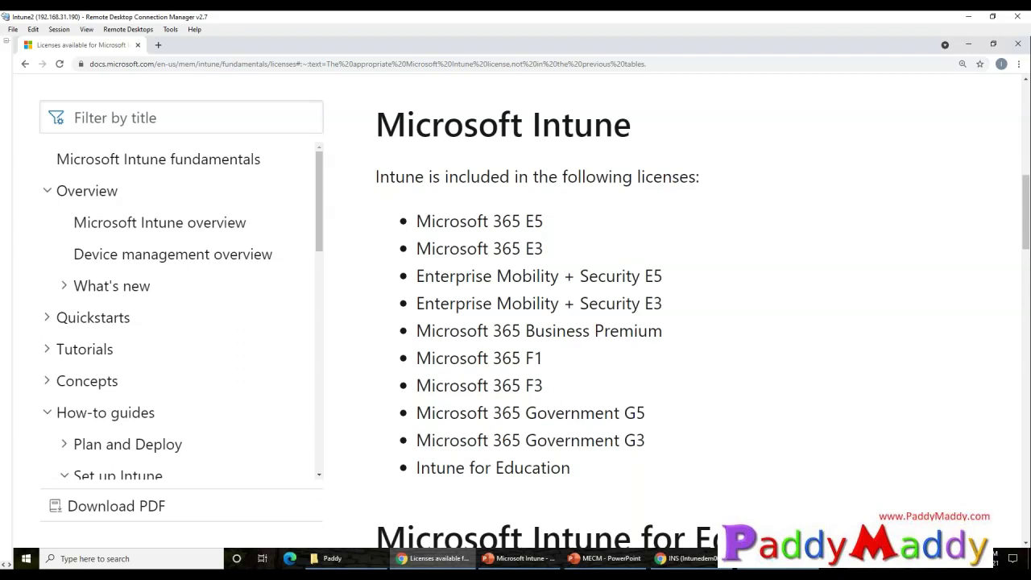
triple_click(504, 487)
left_click(509, 489)
left_click_drag(417, 221, 542, 221)
left_click_drag(387, 131, 661, 132)
left_click(661, 134)
double_click(580, 120)
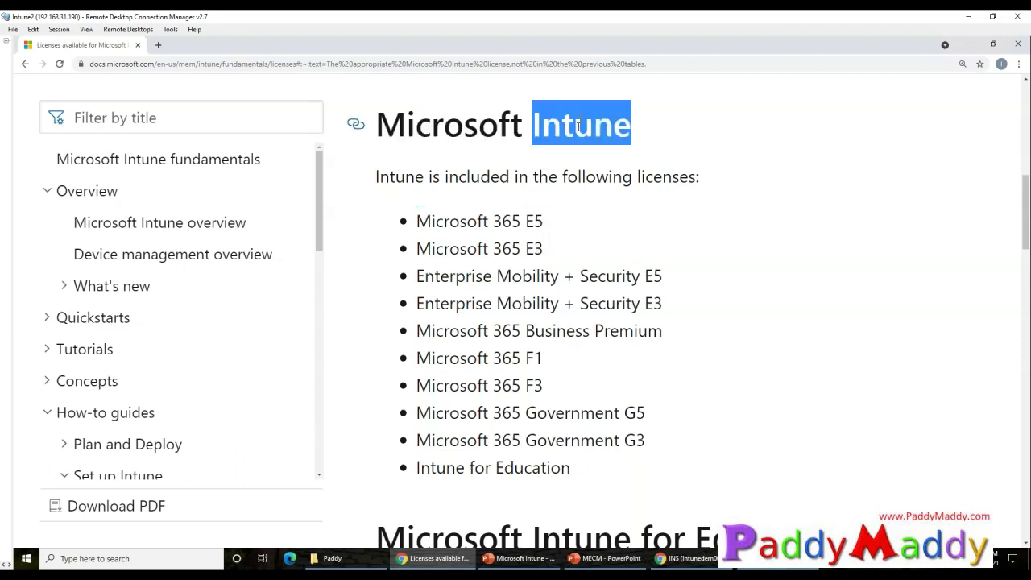
left_click_drag(543, 221, 512, 222)
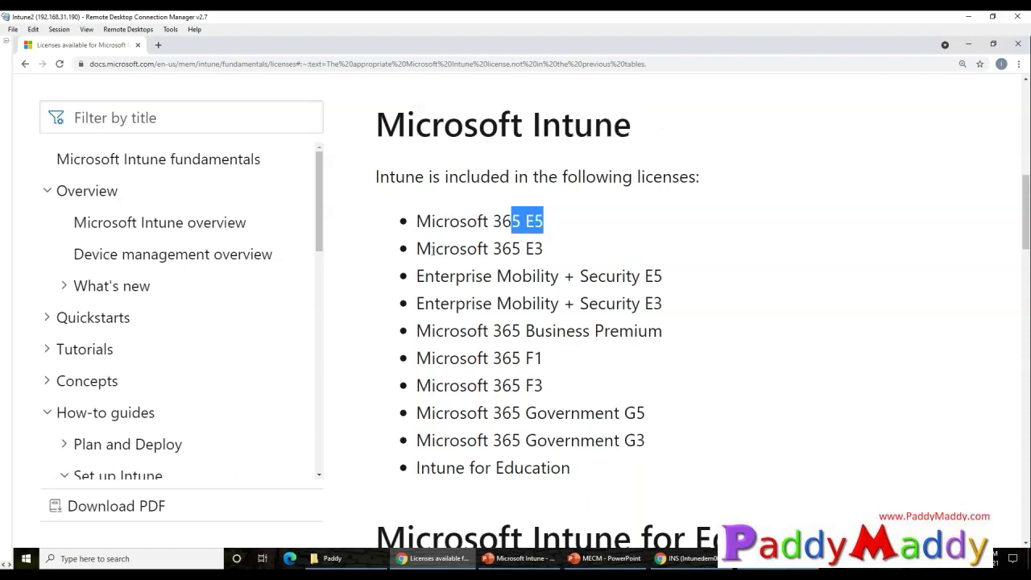
left_click_drag(418, 248, 466, 222)
left_click(545, 243)
left_click(513, 249)
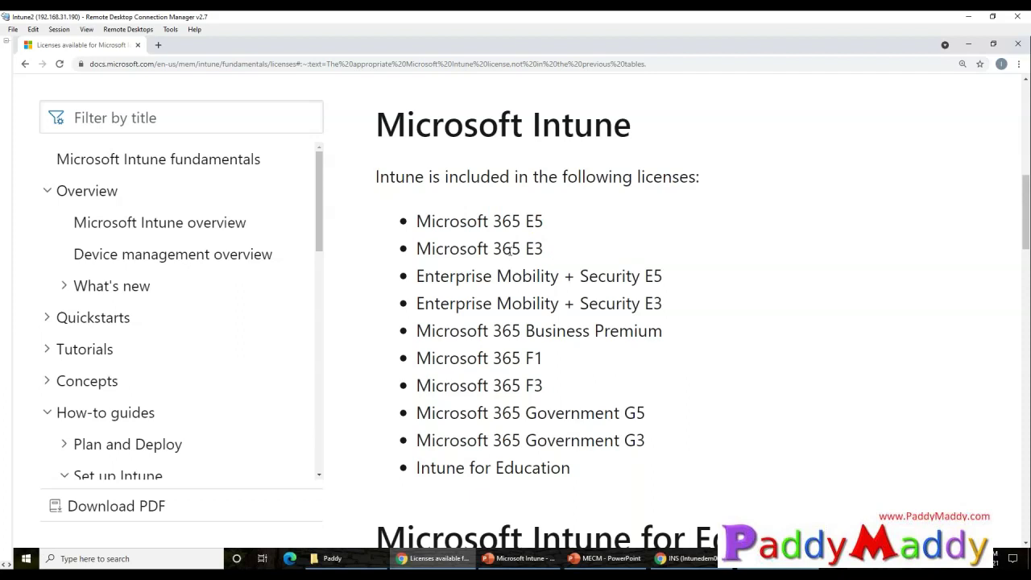
left_click_drag(546, 250, 414, 250)
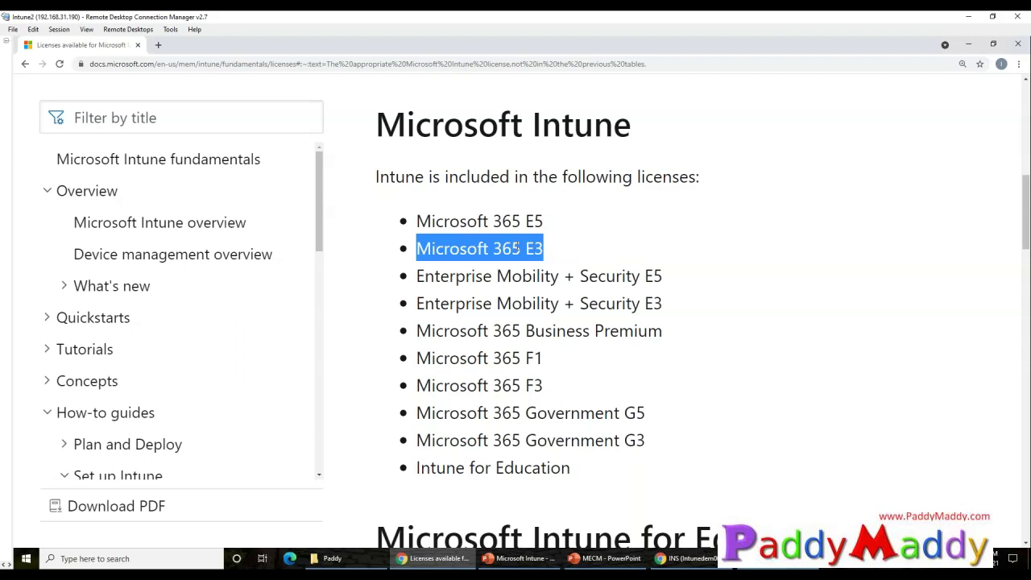
left_click(519, 294)
left_click_drag(416, 221, 593, 470)
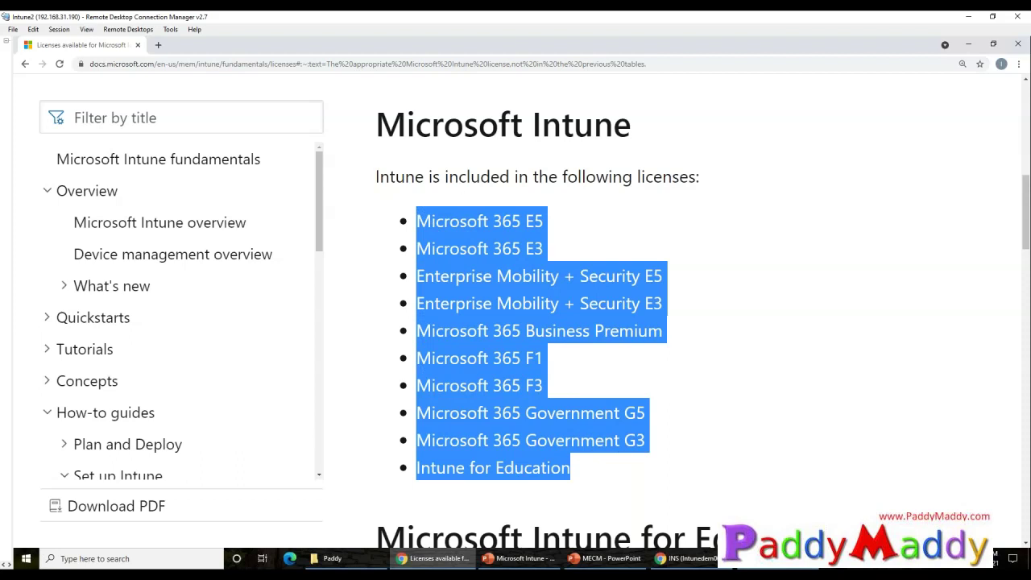
left_click(583, 470)
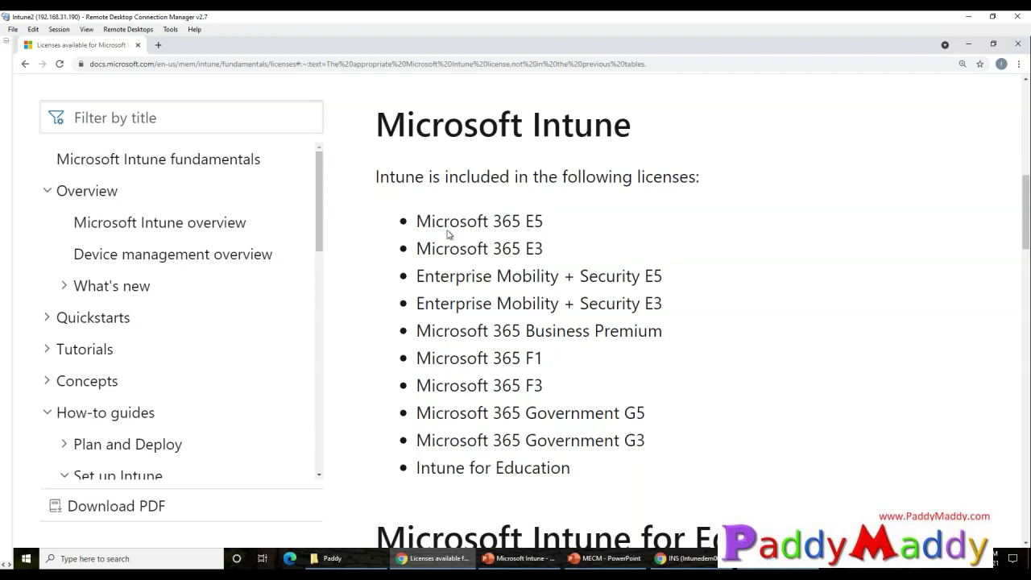
double_click(578, 134)
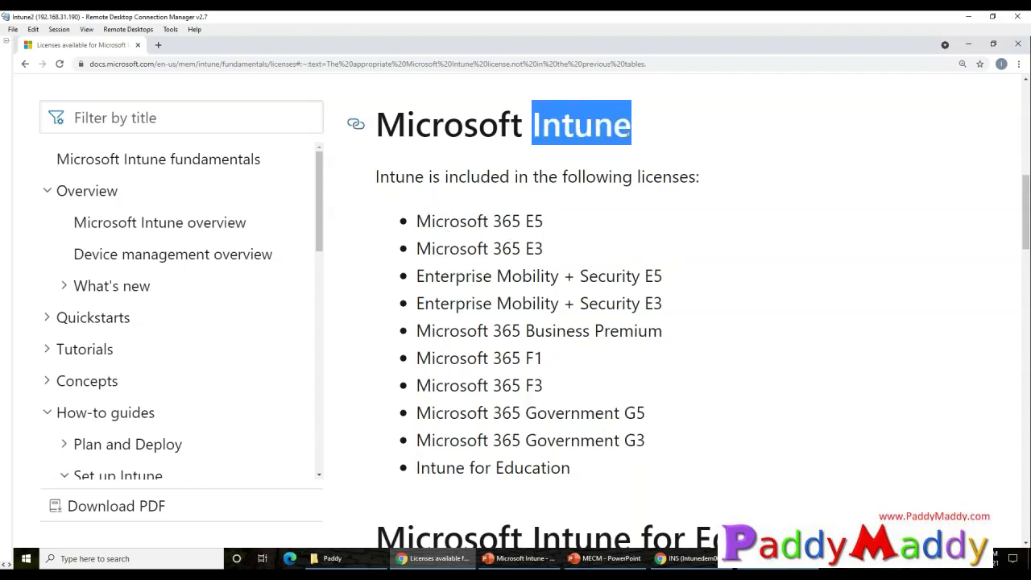
left_click(575, 478)
left_click_drag(571, 475, 409, 220)
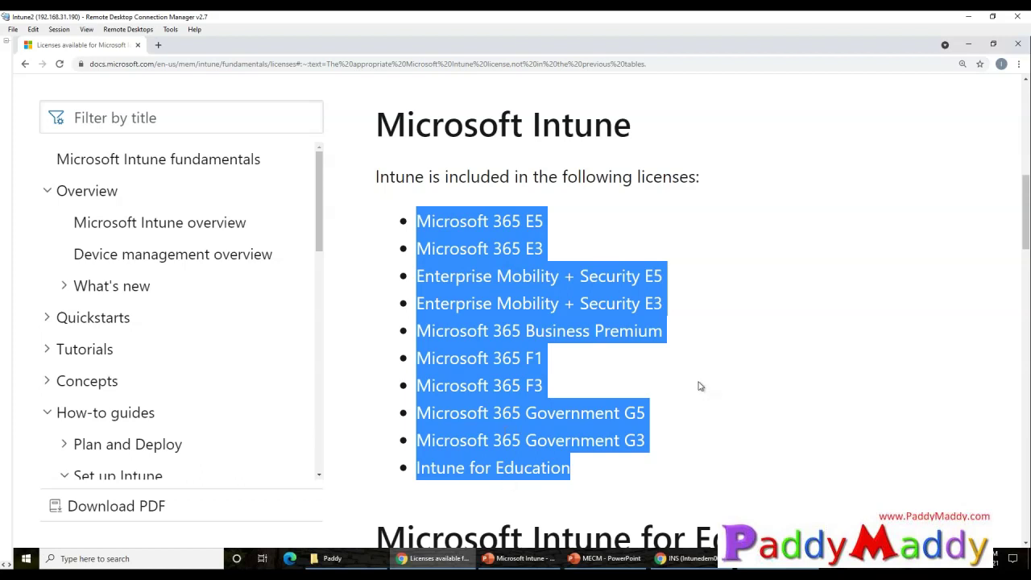
scroll(645, 387, "down", 1)
left_click(605, 389)
left_click_drag(574, 420, 418, 164)
left_click(593, 294)
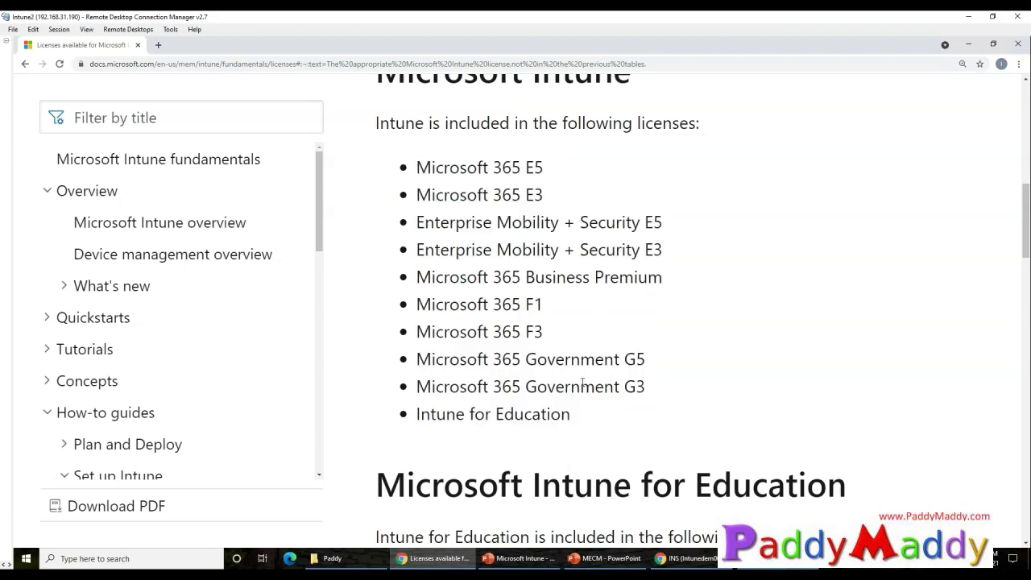
Tick Enterprise Mobility + Security E5 in the admin user's license assignments.
left_click(697, 557)
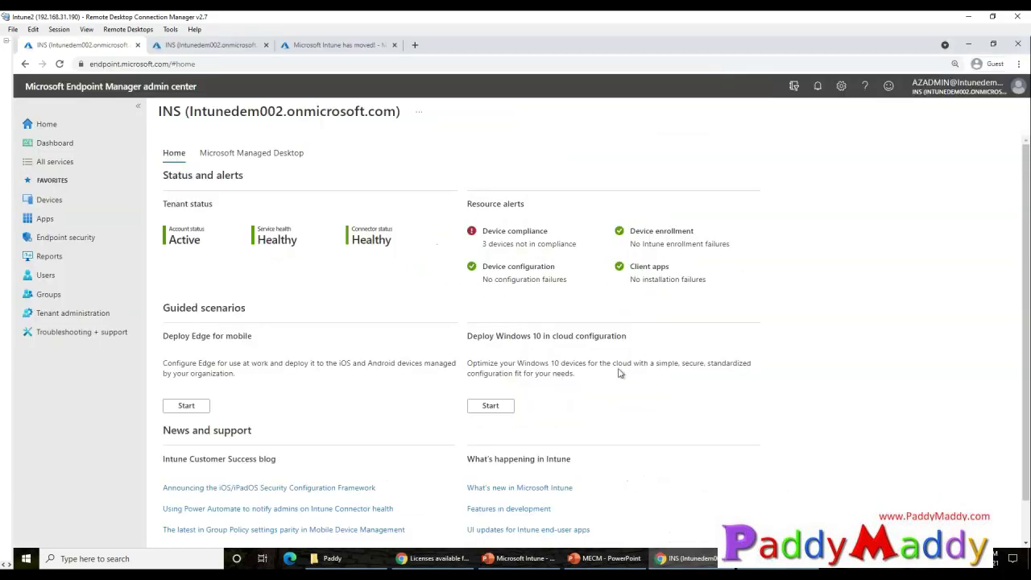
left_click(53, 276)
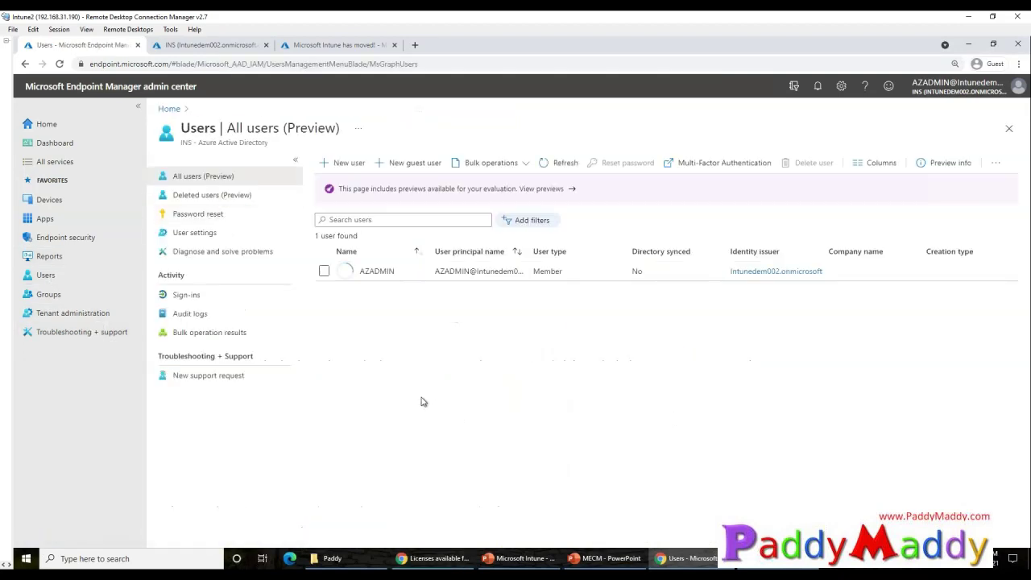
left_click(378, 271)
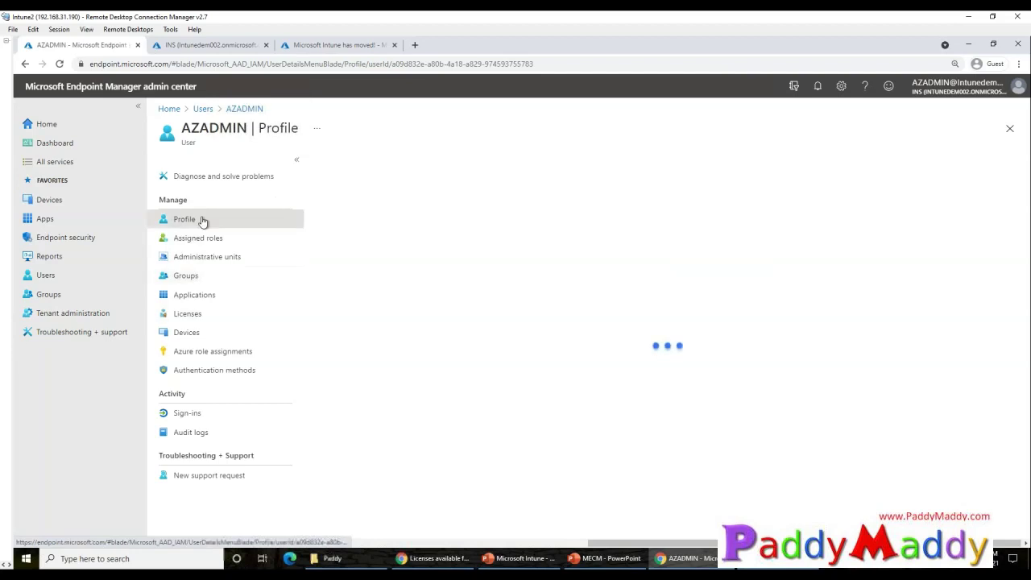
left_click(198, 314)
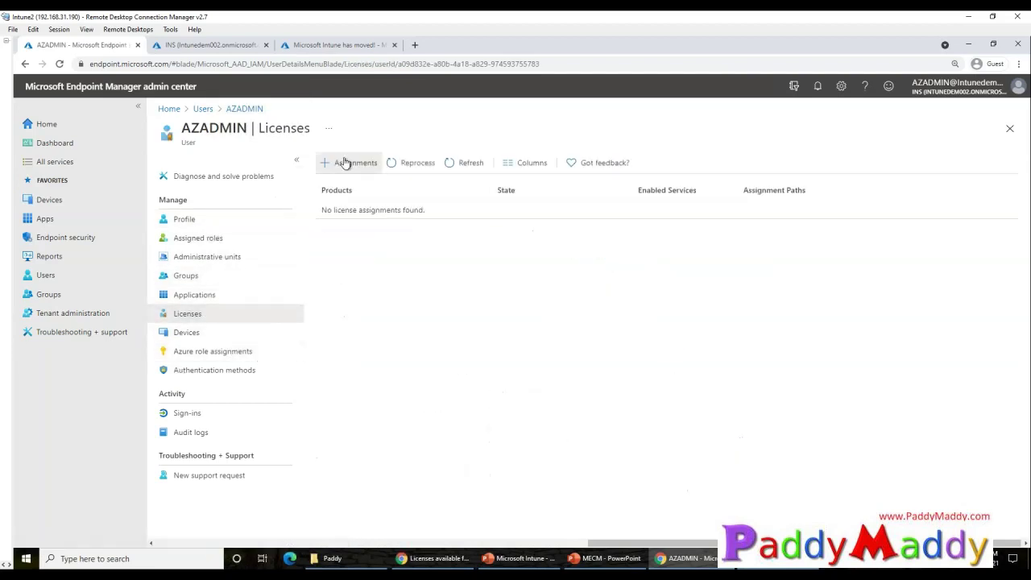
left_click(344, 164)
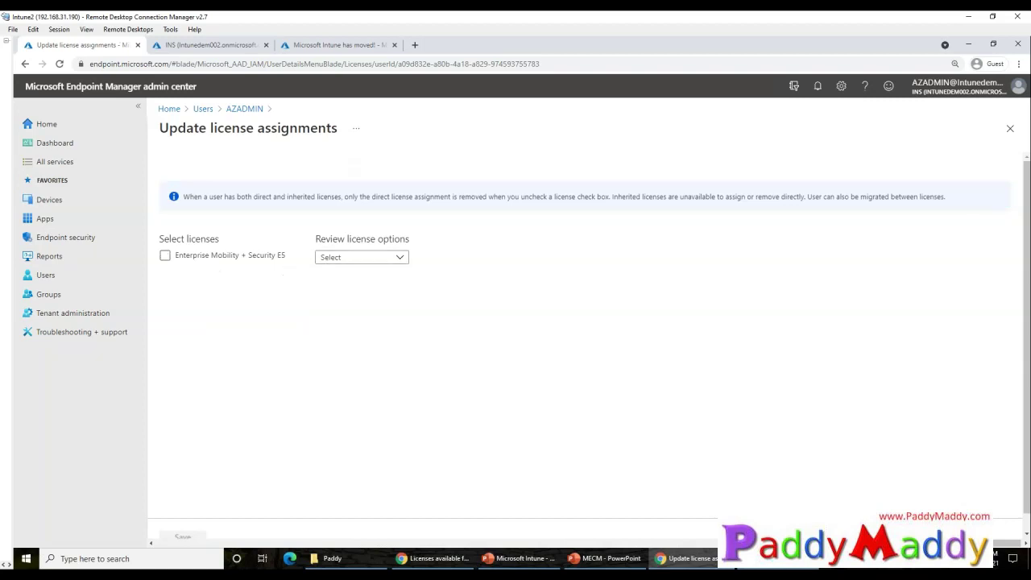
left_click(165, 255)
Confirm Microsoft Intune is among the E5 service plans, then reopen the docs license list.
key("ctrl+plus")
key("ctrl+plus")
key("ctrl+plus")
key("ctrl+plus")
key("ctrl+plus")
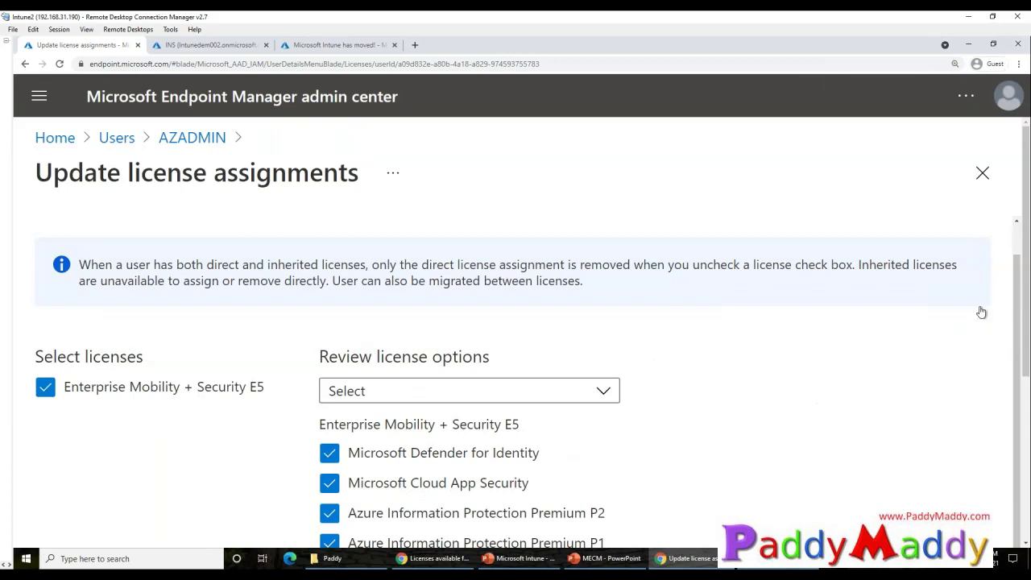
scroll(1028, 332, "down", 2)
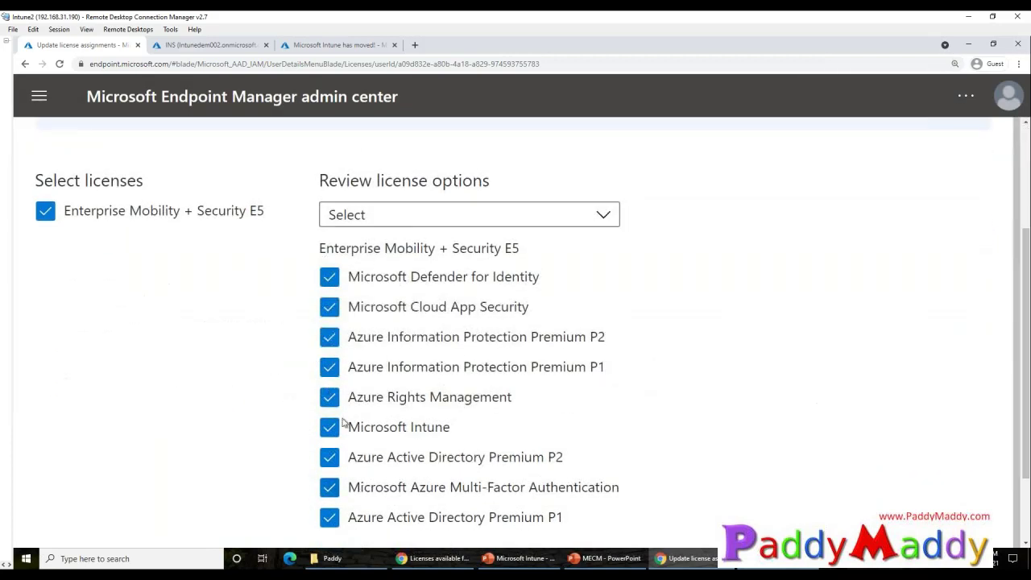
mouse_move(348, 427)
left_mouse_down()
mouse_move(422, 428)
mouse_move(346, 427)
left_mouse_up()
triple_click(448, 431)
left_click(445, 432)
left_click_drag(350, 435, 443, 443)
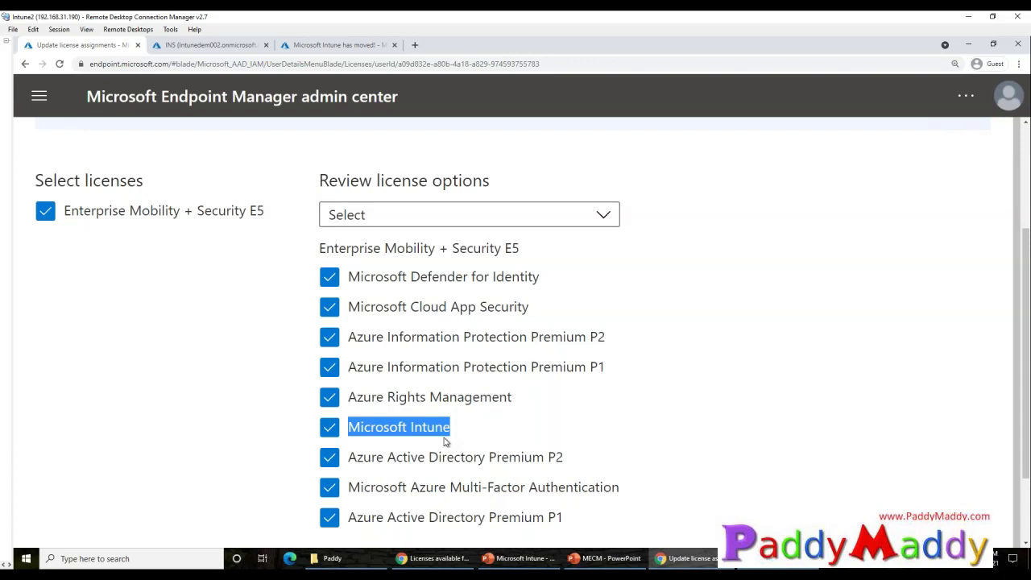
mouse_move(444, 441)
left_mouse_down()
mouse_move(468, 455)
mouse_move(452, 442)
left_mouse_up()
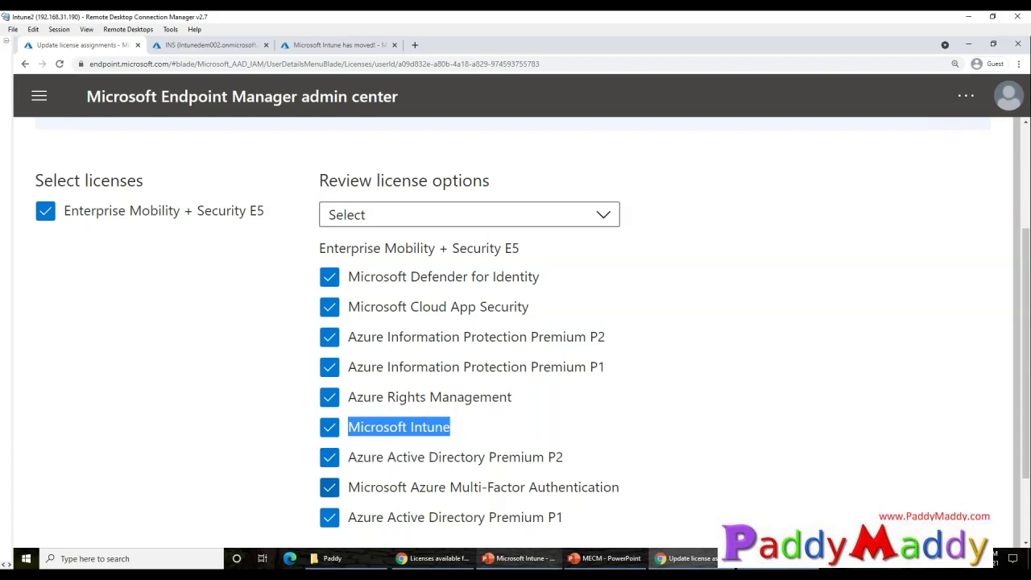
key("ctrl+minus")
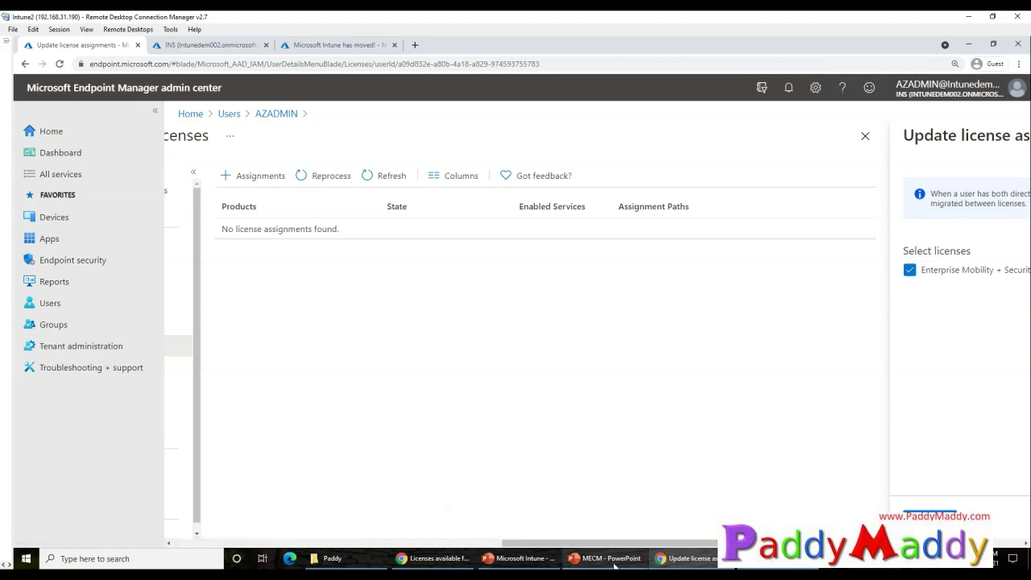
left_click(693, 563)
left_click_drag(584, 415, 411, 170)
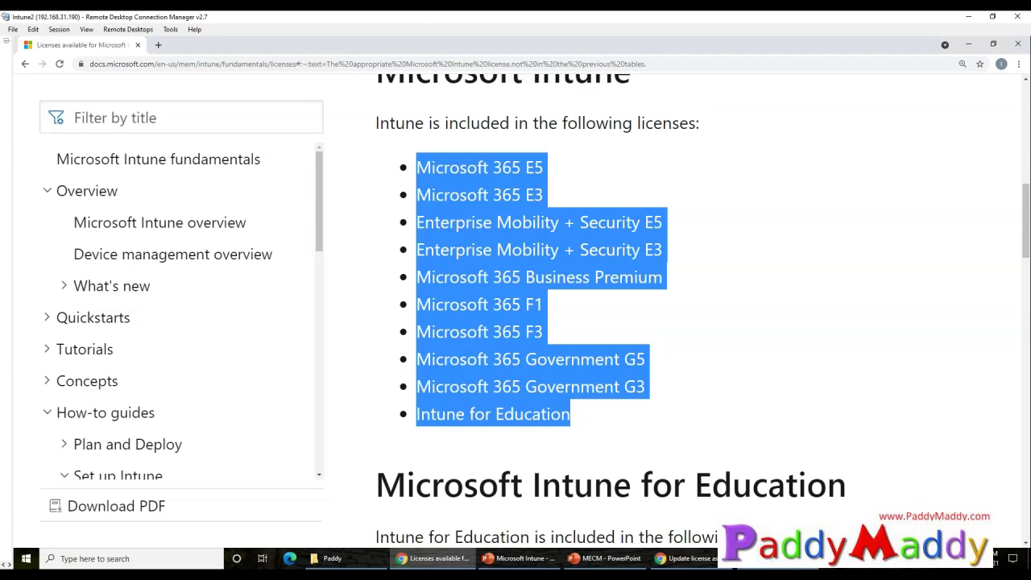
Highlight the two Enterprise Mobility + Security entries in the docs license list.
left_click(604, 427)
left_click_drag(416, 167, 548, 197)
left_click_drag(496, 222, 522, 224)
left_click_drag(545, 277, 409, 169)
left_click(574, 416)
left_click(632, 431)
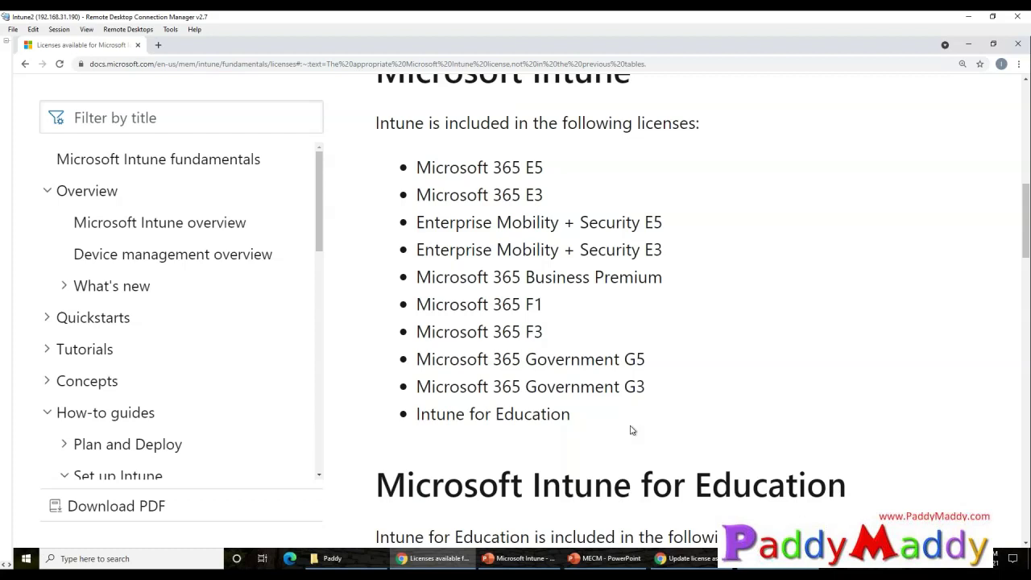
left_click_drag(662, 264, 453, 220)
left_click(642, 300)
left_click_drag(666, 256, 419, 223)
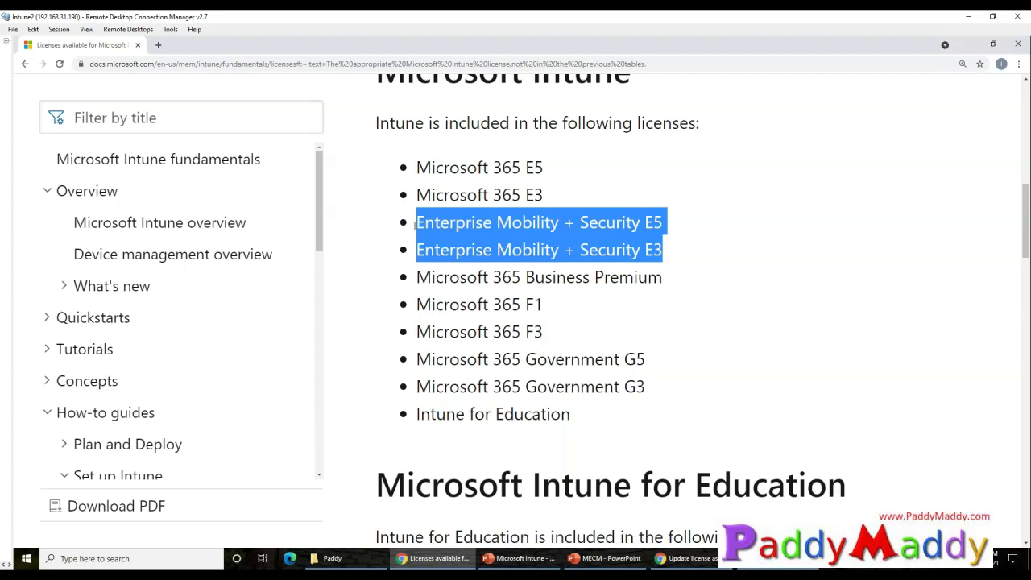
left_click(559, 321)
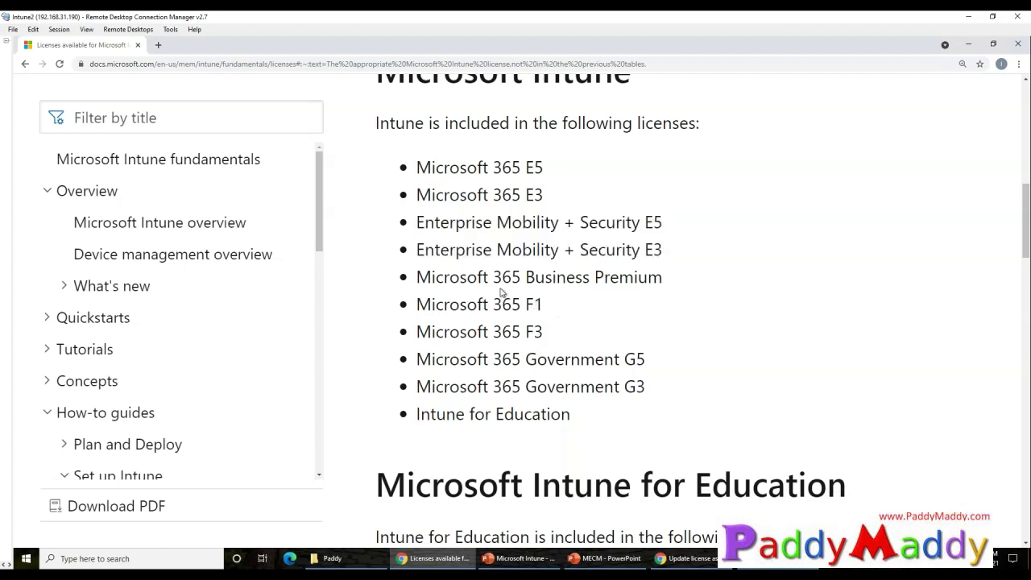
Zoom out and copy 'Enterprise Mobility + Security E5' from the list.
key("ctrl+minus")
key("ctrl+minus")
key("ctrl+minus")
key("ctrl+minus")
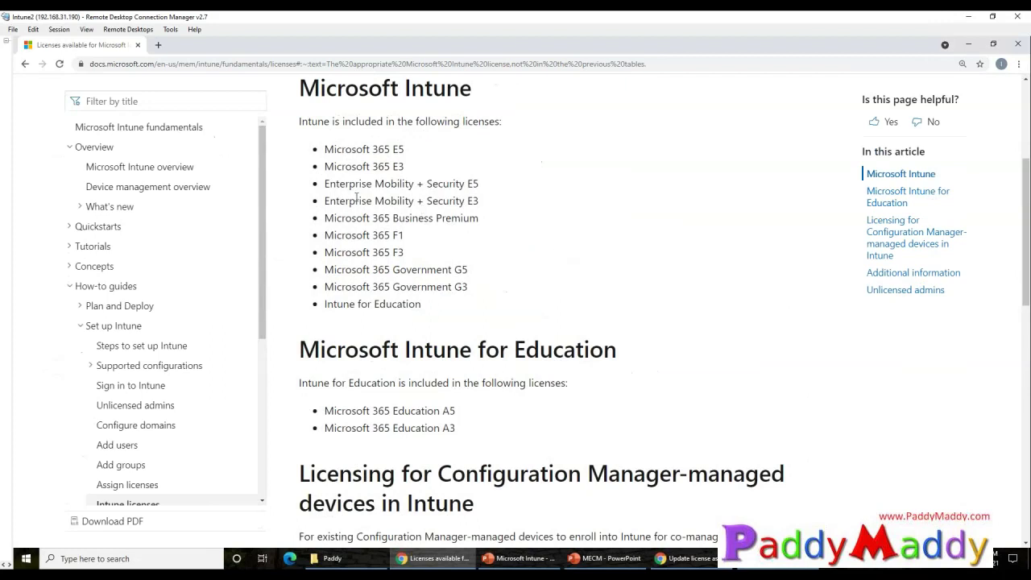
left_click_drag(324, 184, 481, 185)
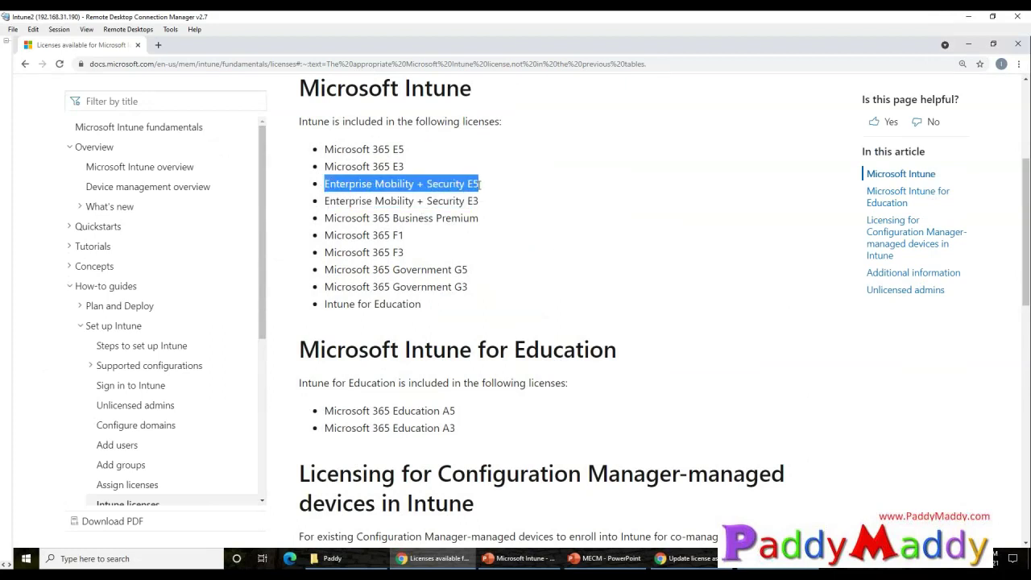
right_click(454, 190)
left_click(484, 201)
left_click(469, 250)
left_click_drag(481, 184, 325, 177)
right_click(425, 183)
left_click(466, 195)
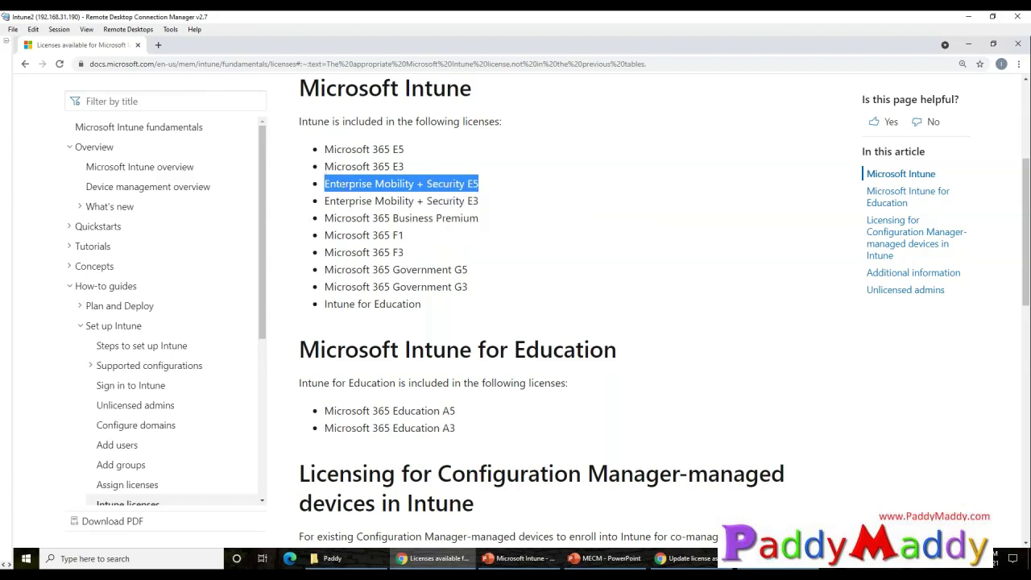
left_click(337, 184)
left_click_drag(480, 188, 326, 190)
Google 'enterprise mobility + security e5 trial' in a new tab and open the sign-up result.
left_click(157, 45)
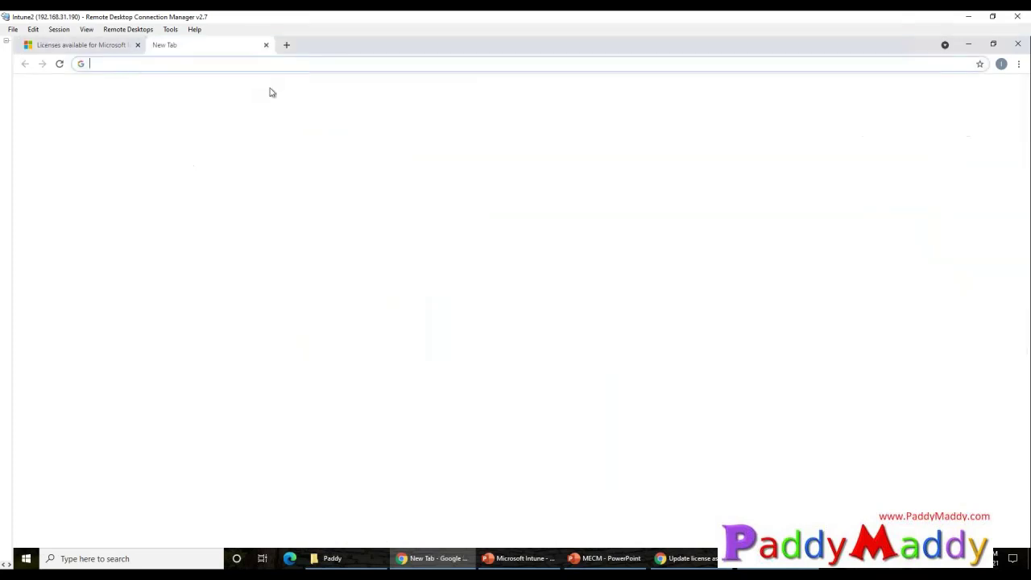
key("ctrl+v")
key("Down")
key("Down")
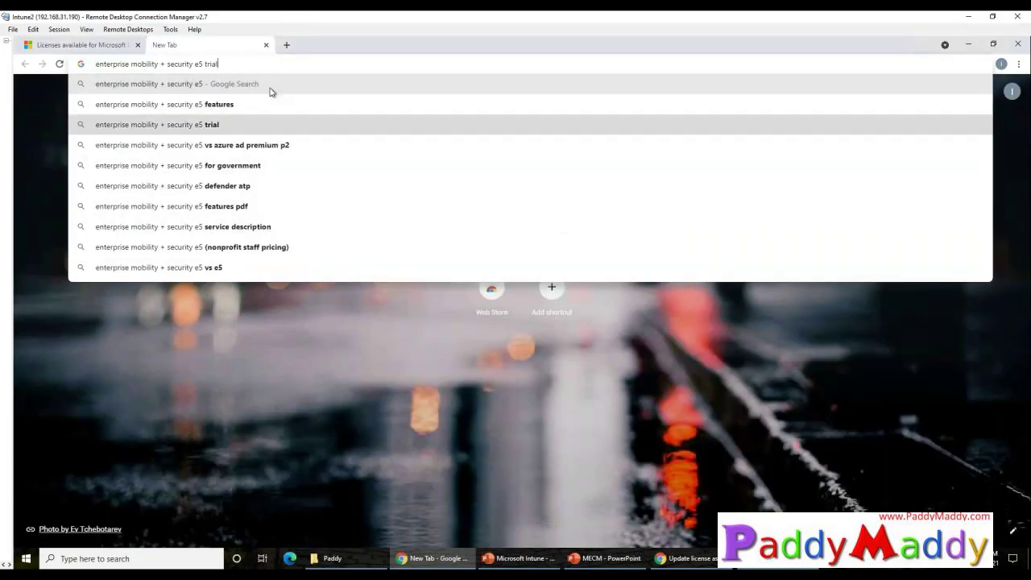
key("Return")
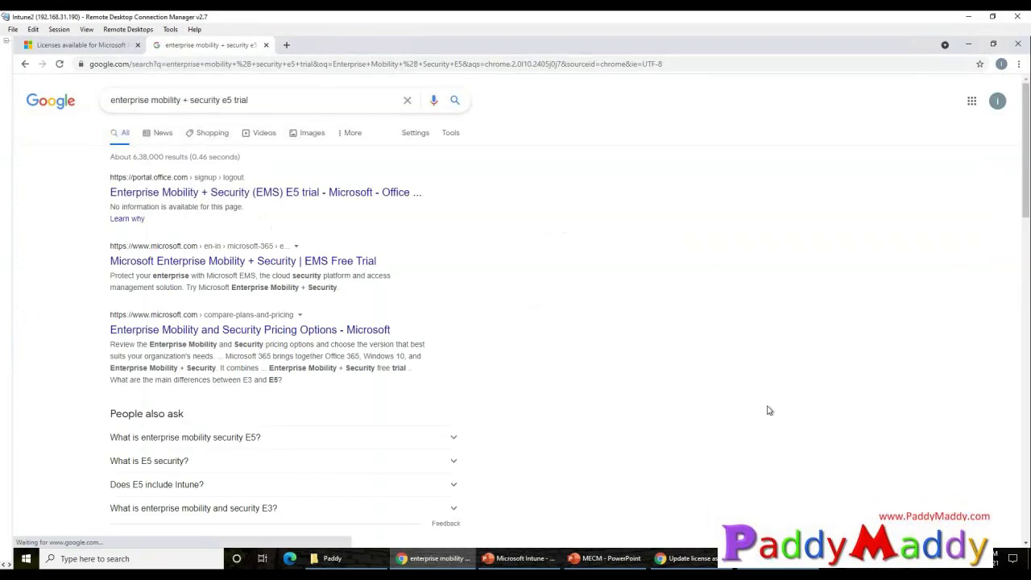
left_click(310, 192)
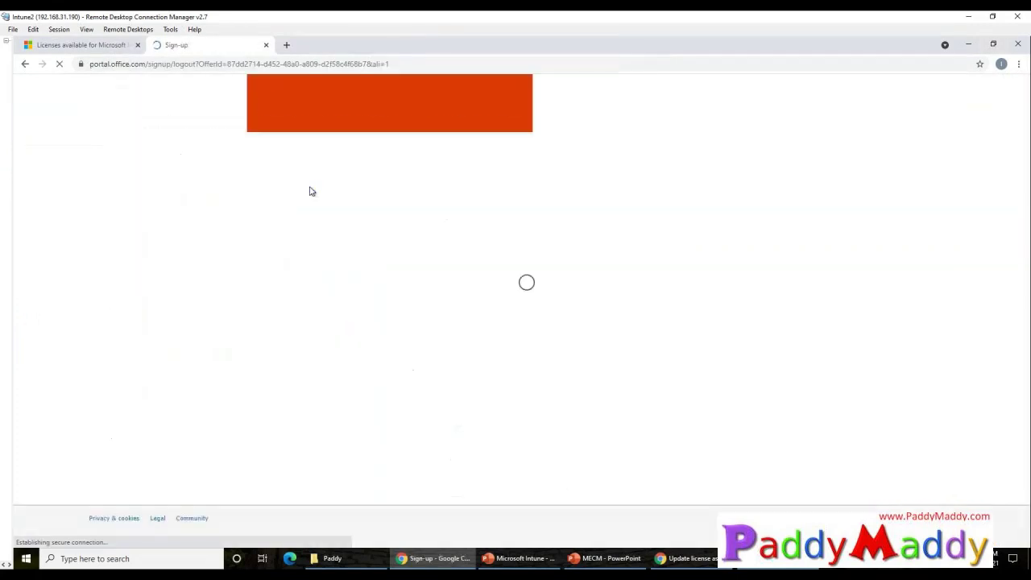
left_click_drag(360, 177, 548, 203)
Reopen the search results in a separate tab from the Back history and enlarge them.
left_click(103, 46)
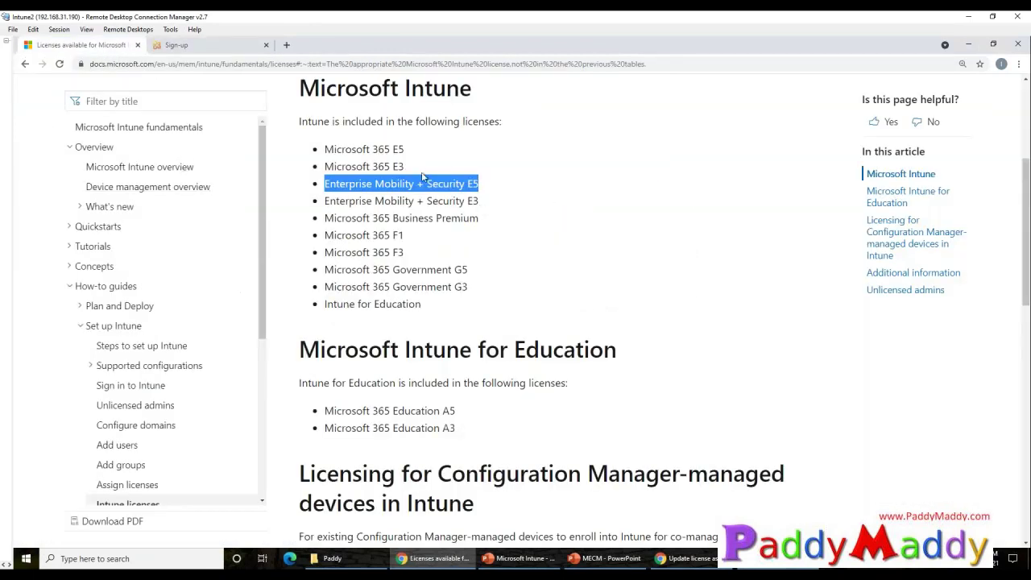
left_click(186, 45)
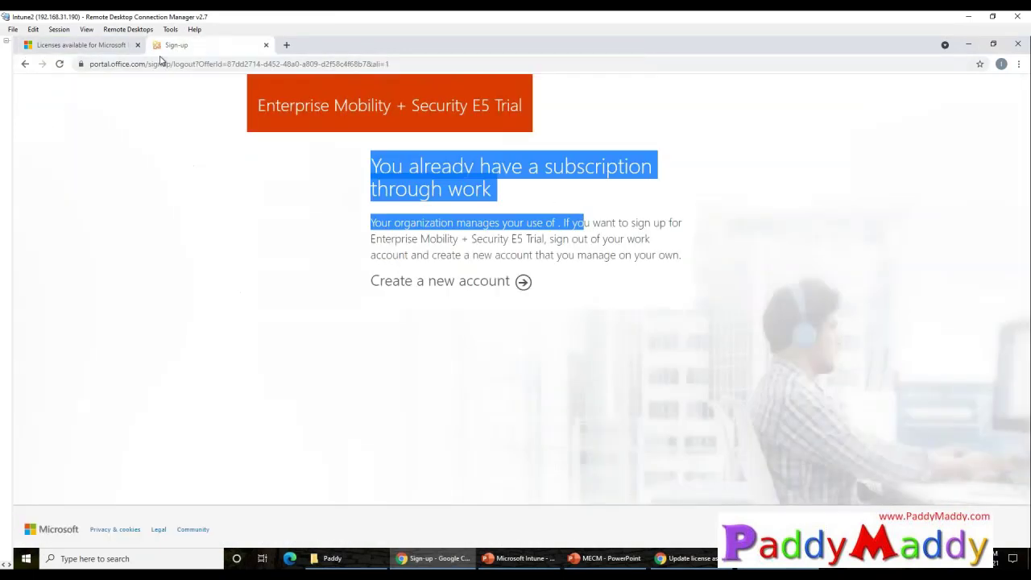
right_click(29, 68)
middle_click(27, 79)
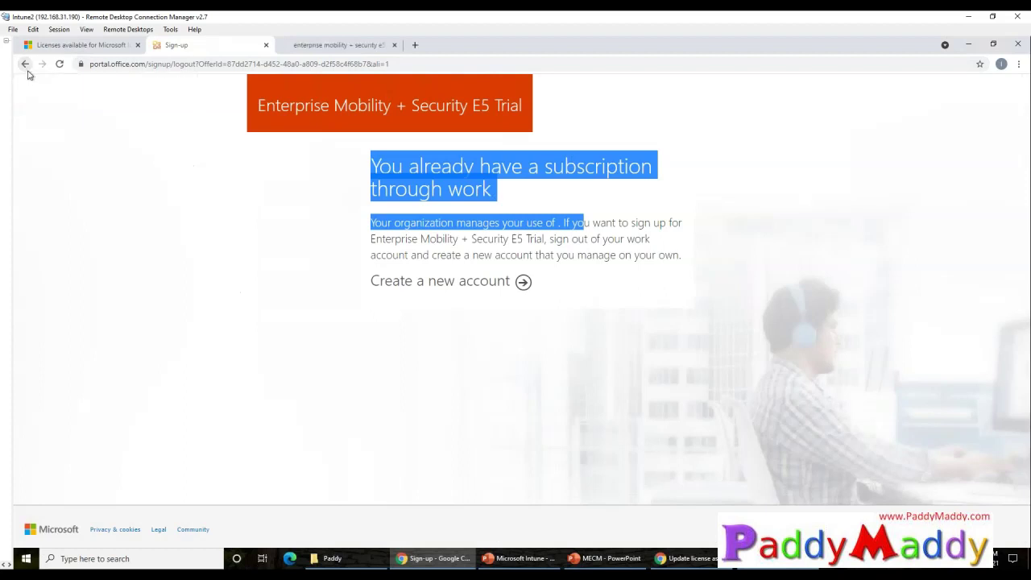
left_click(313, 46)
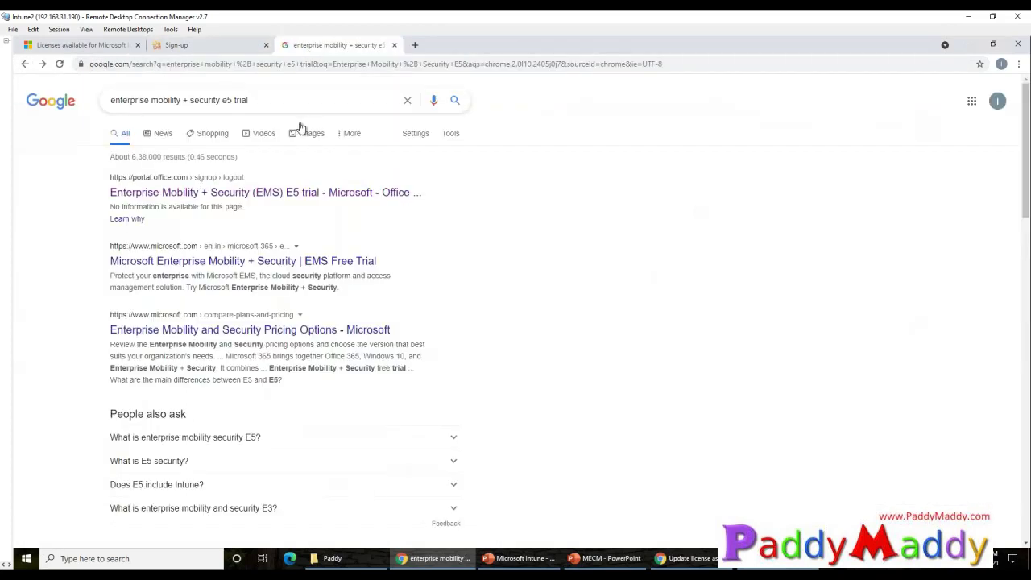
key("ctrl+plus")
key("ctrl+plus")
key("ctrl+plus")
left_click_drag(423, 120, 378, 119)
left_click(833, 310)
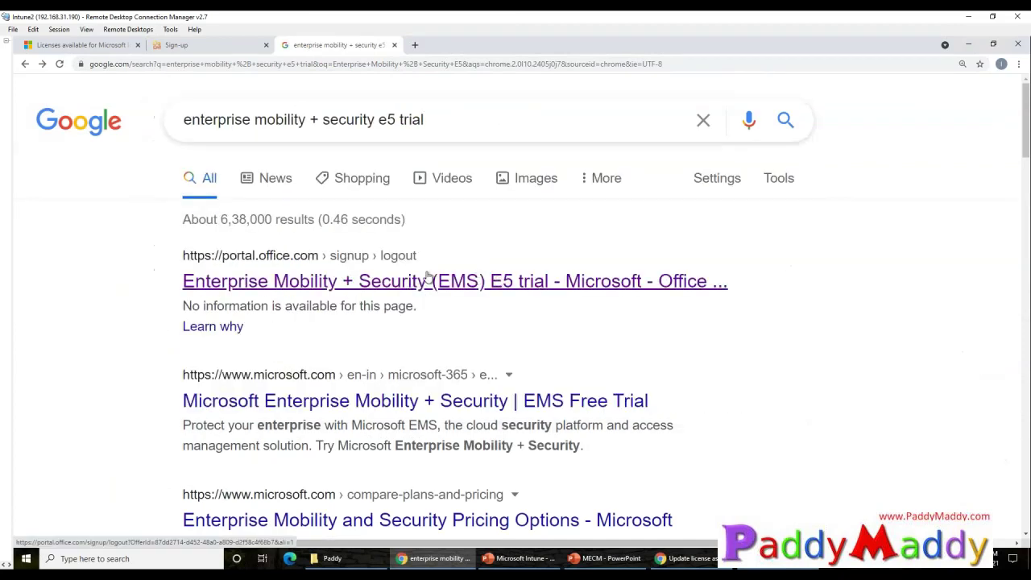
Open the EMS Free Trial page and highlight its product headings, Azure Active Directory through Cloud App Security.
left_click(420, 408)
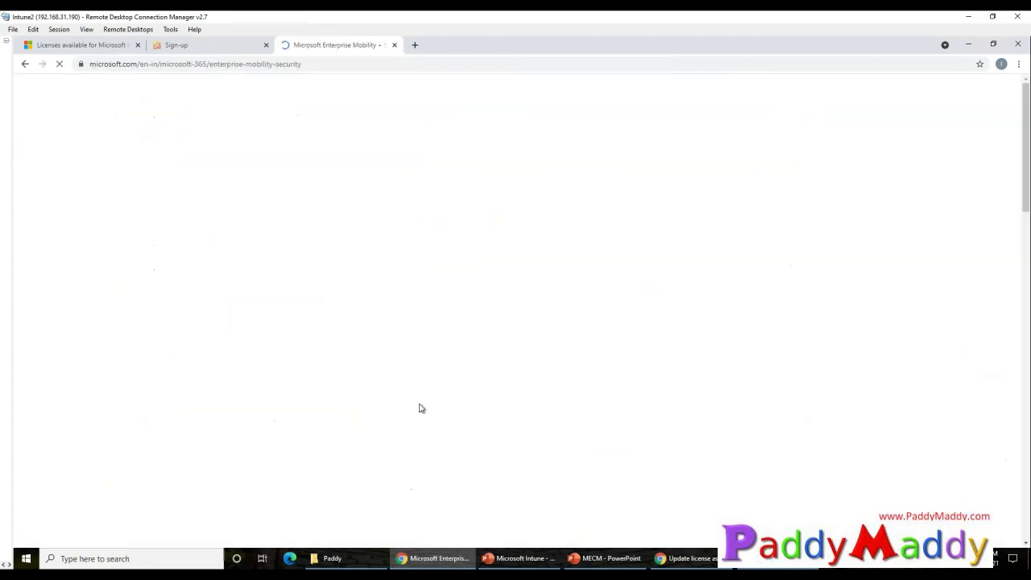
scroll(381, 326, "down", 1)
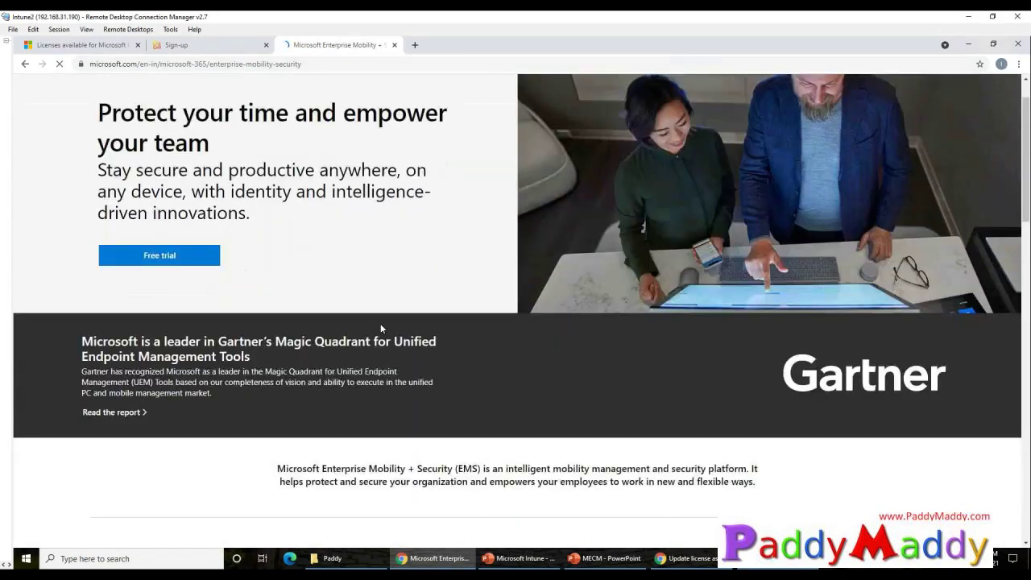
scroll(380, 323, "down", 7)
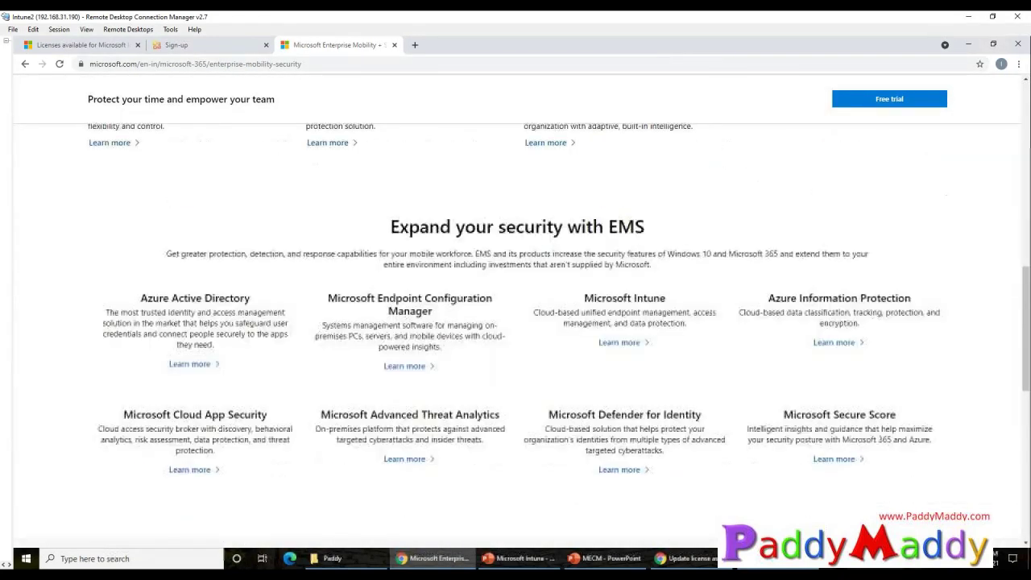
scroll(538, 346, "up", 2)
scroll(538, 346, "down", 1)
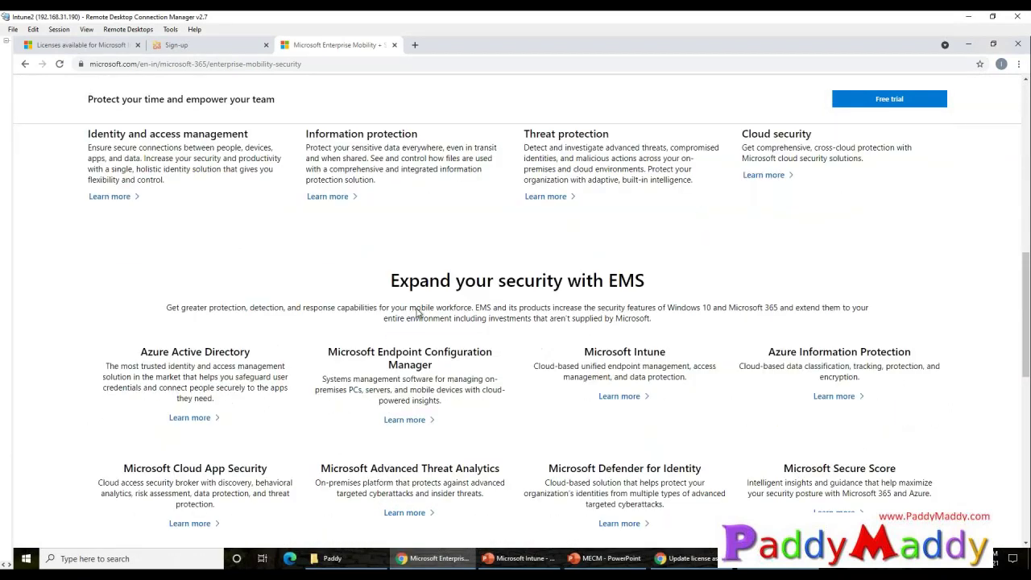
scroll(555, 250, "down", 1)
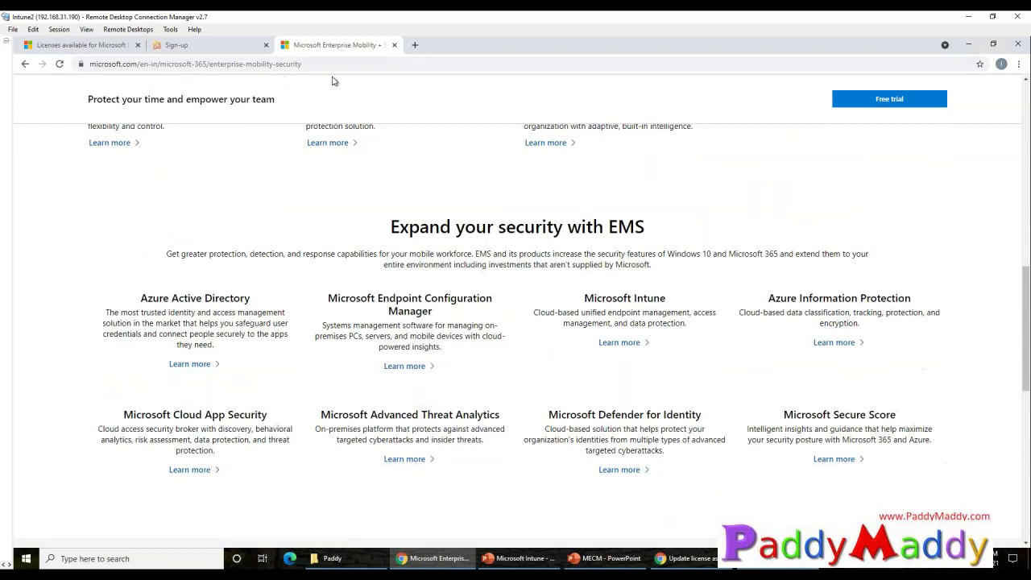
left_click_drag(327, 298, 452, 315)
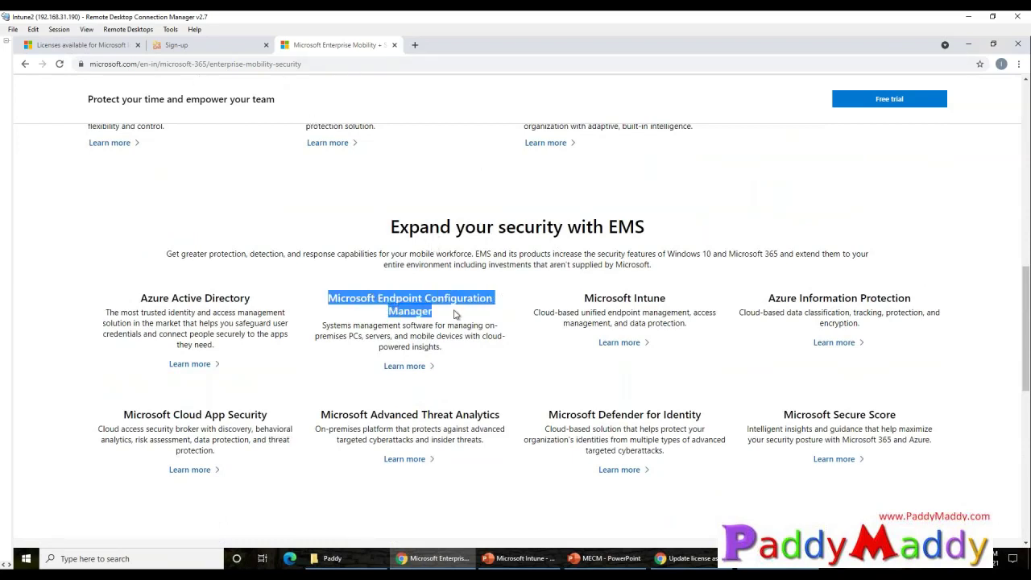
left_click_drag(141, 298, 272, 306)
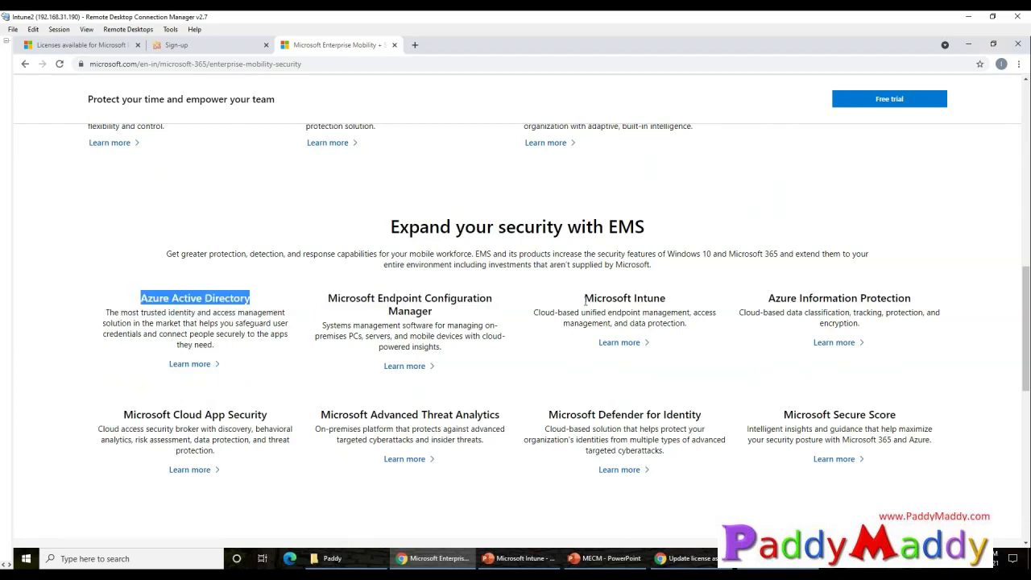
left_click_drag(584, 299, 666, 300)
left_click_drag(769, 298, 911, 299)
left_click_drag(769, 298, 914, 299)
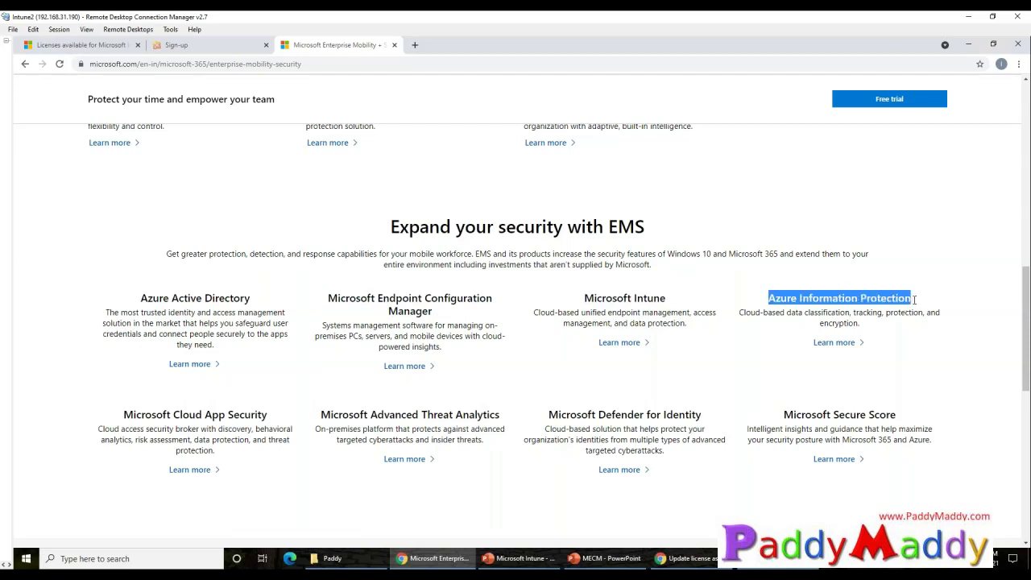
left_click_drag(124, 415, 267, 415)
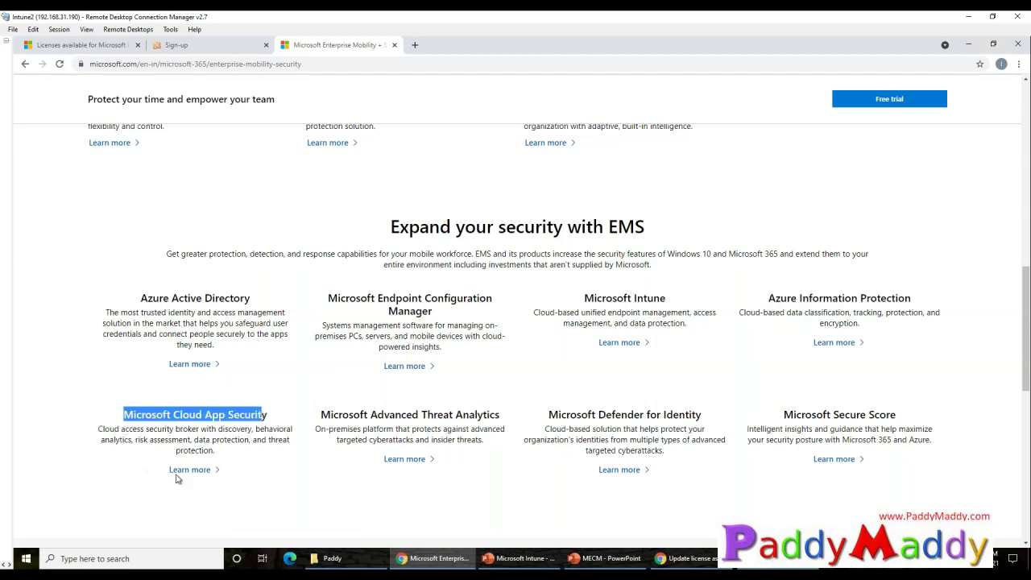
left_click(373, 424)
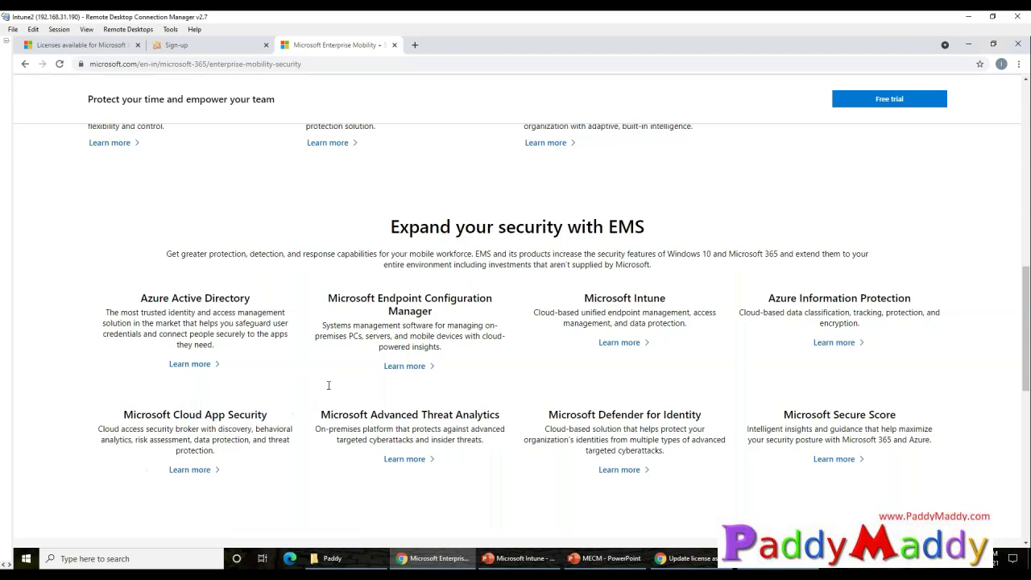
Review the remaining EMS product rows, then return to the E5 Trial sign-up tab.
scroll(612, 277, "up", 1)
left_click_drag(612, 278, 656, 282)
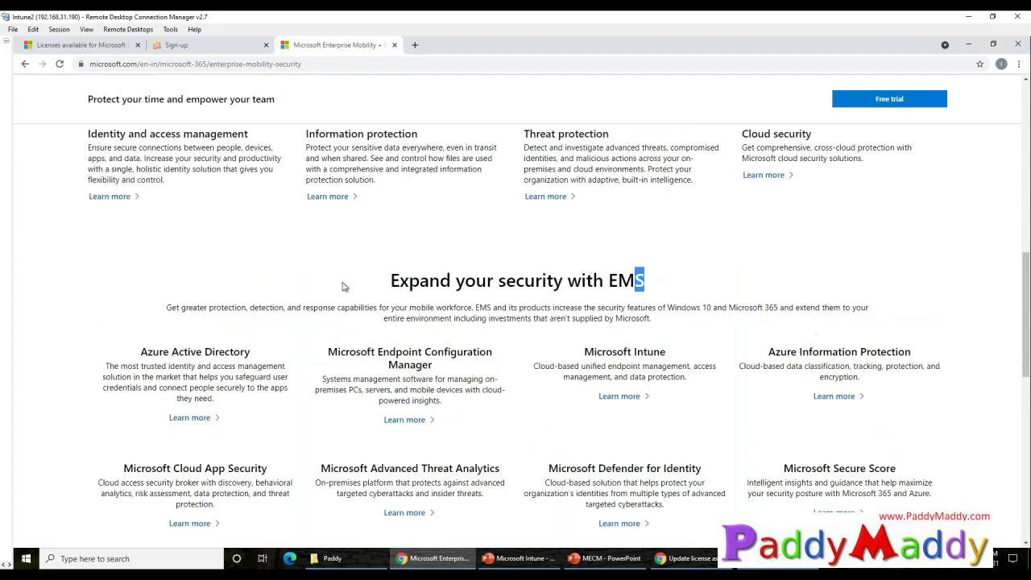
scroll(354, 286, "down", 1)
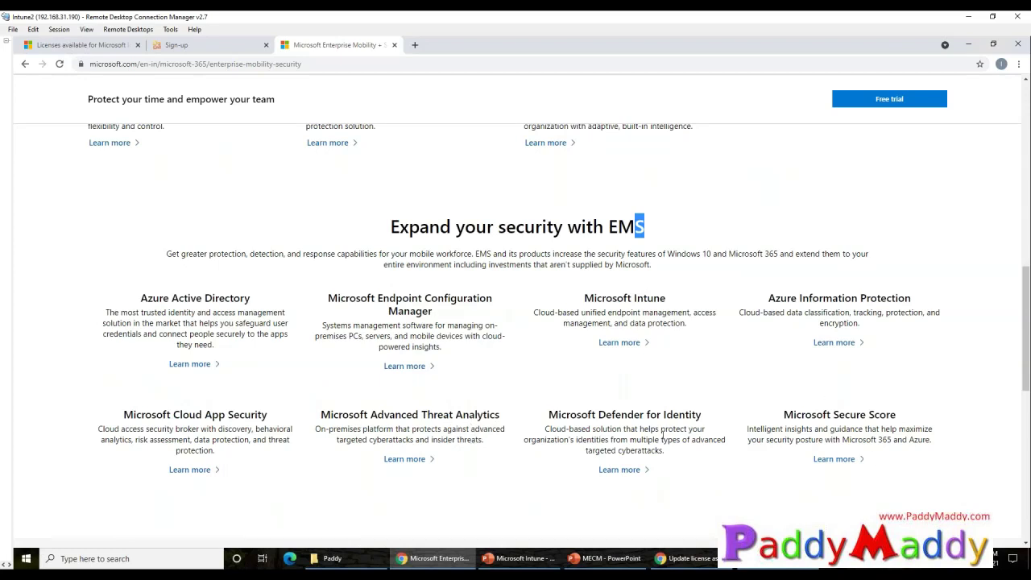
scroll(749, 415, "down", 4)
scroll(725, 371, "up", 4)
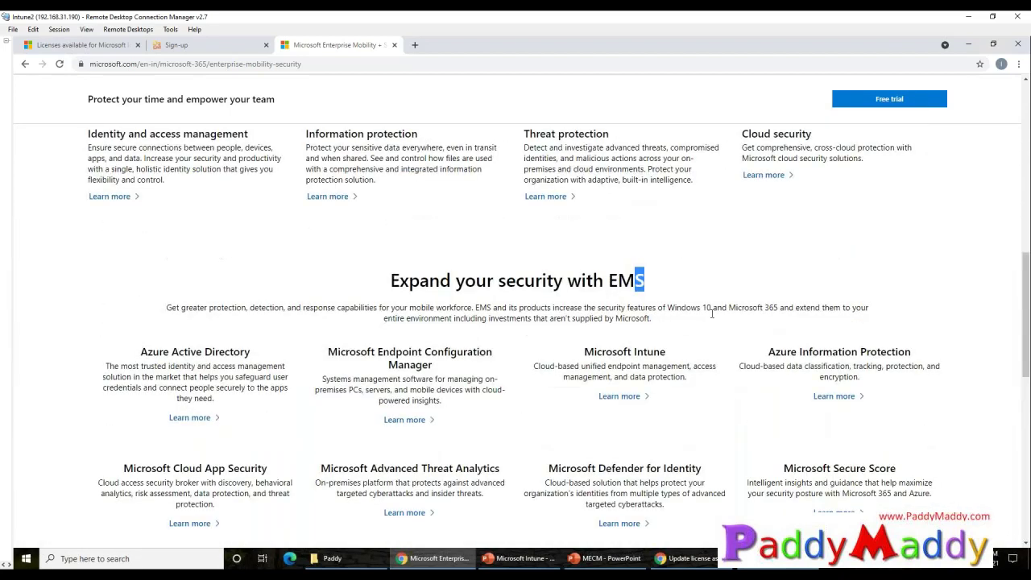
scroll(525, 331, "up", 3)
scroll(605, 389, "down", 2)
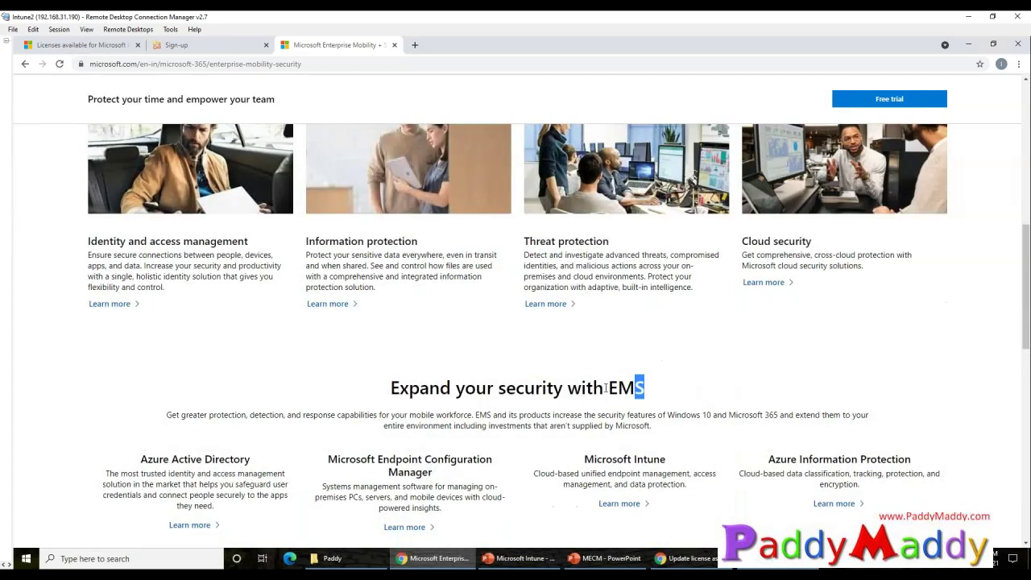
scroll(675, 372, "down", 1)
left_click_drag(139, 405, 664, 420)
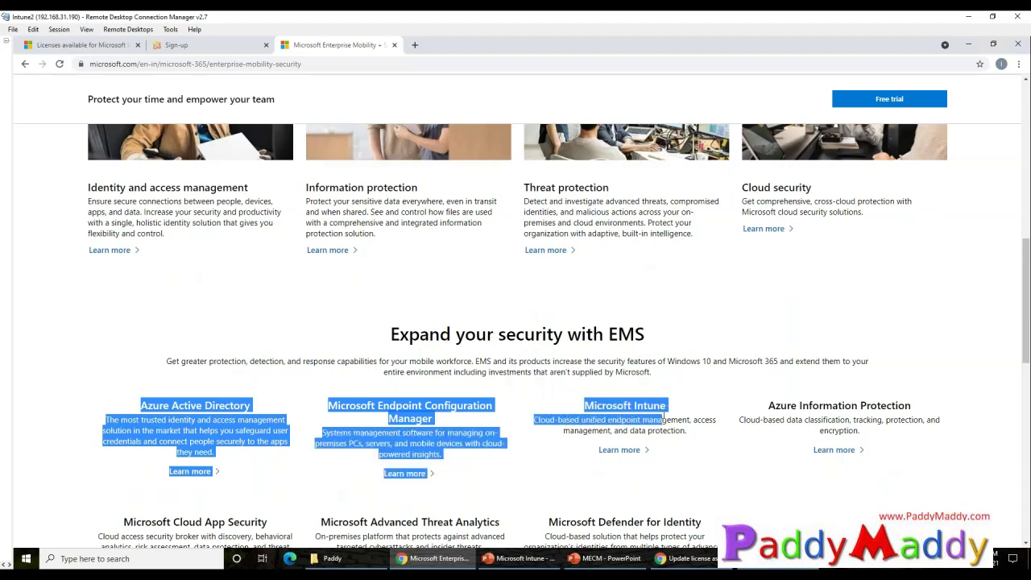
scroll(663, 420, "down", 1)
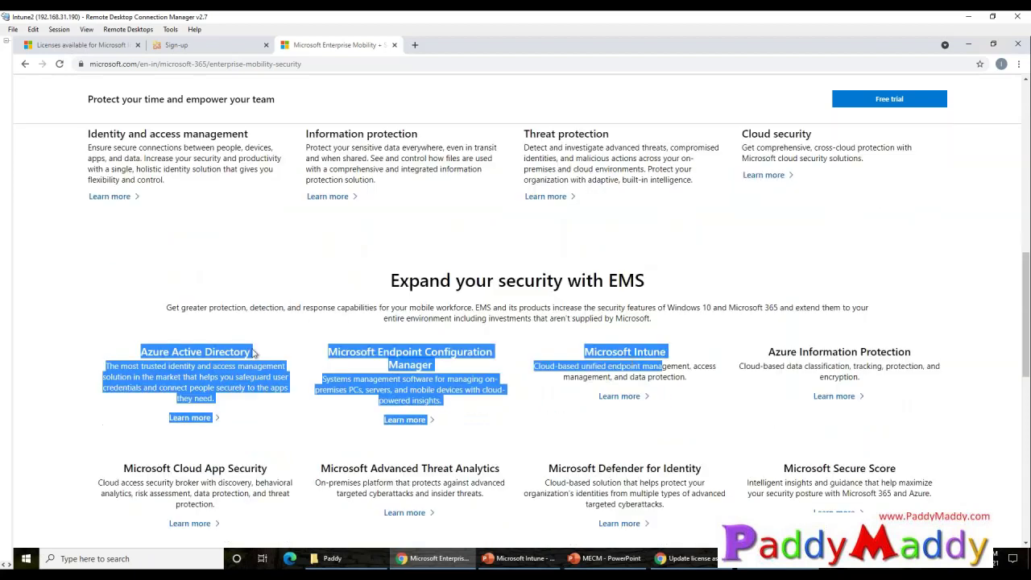
scroll(804, 386, "down", 3)
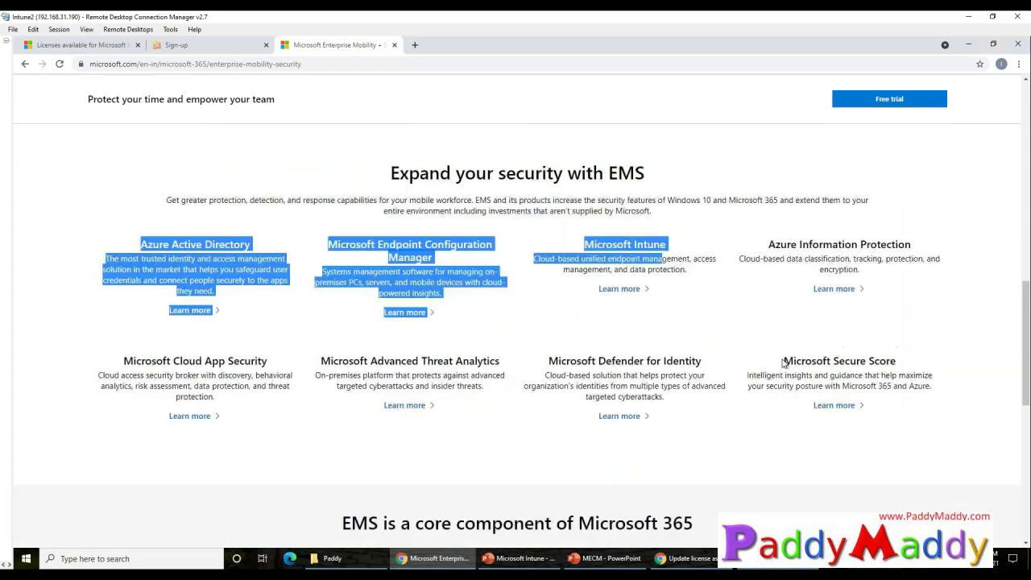
left_click_drag(769, 192, 902, 351)
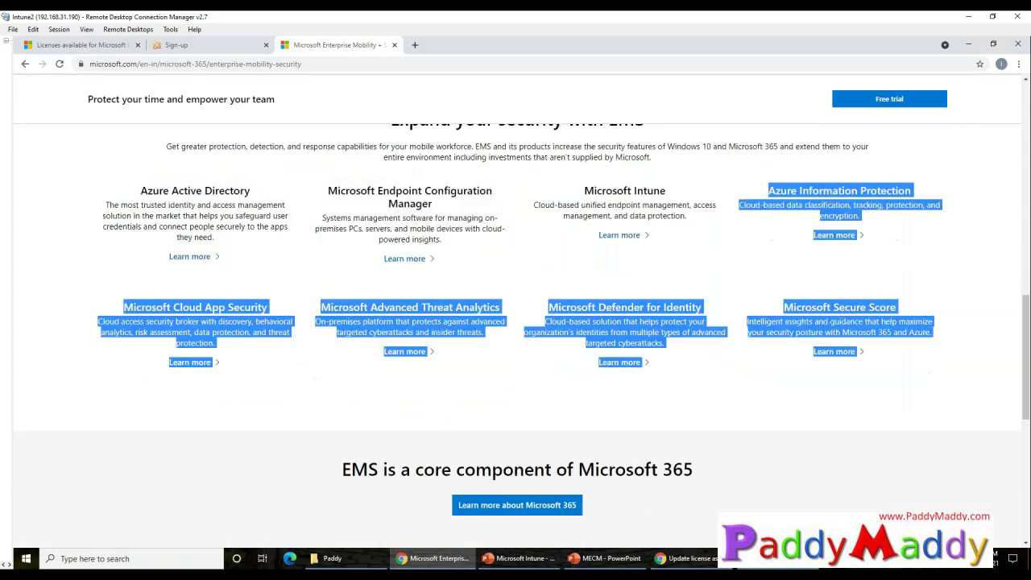
scroll(481, 353, "up", 5)
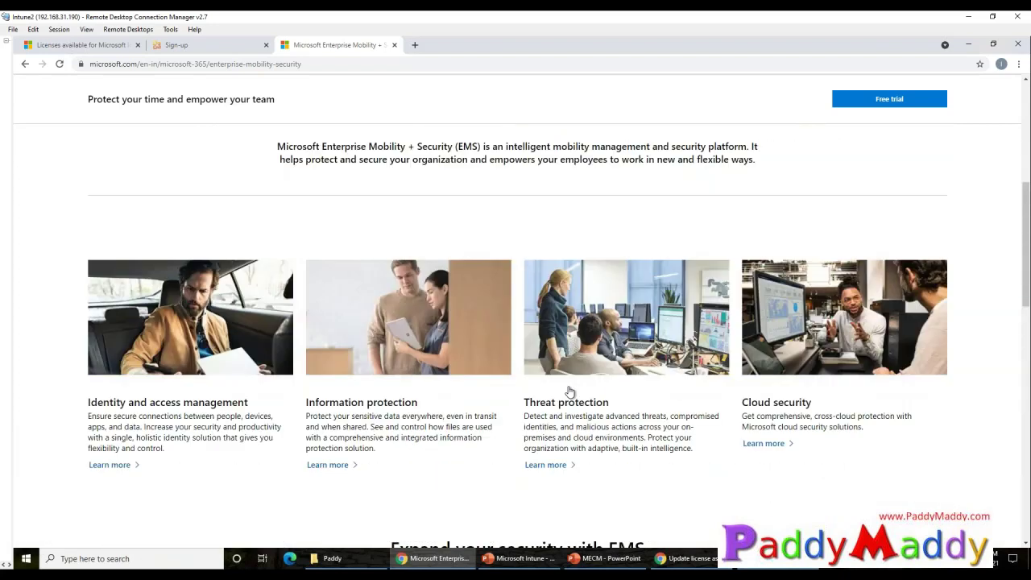
scroll(486, 387, "up", 5)
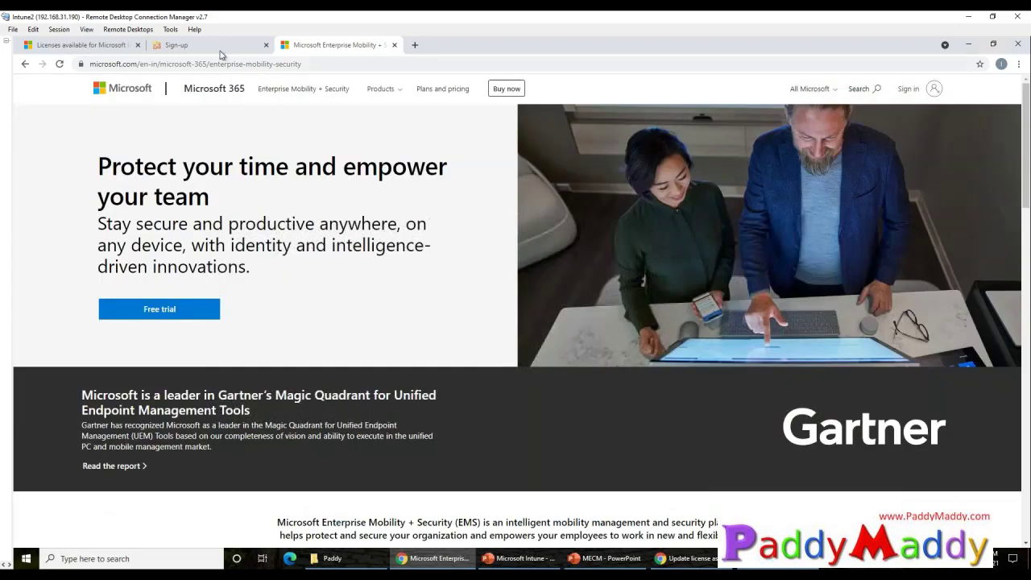
left_click(218, 47)
left_click(536, 401)
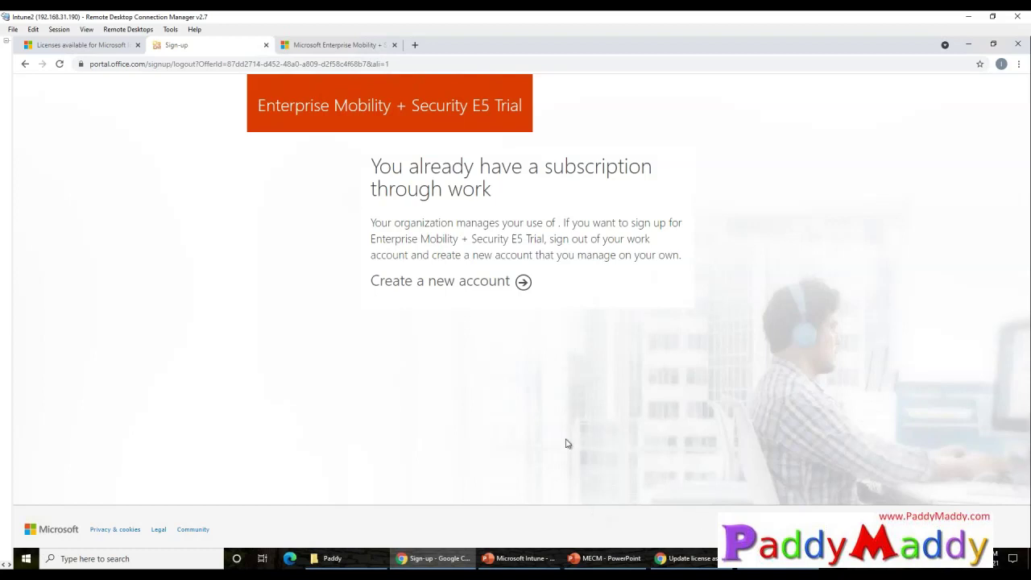
Sign out via Create a new account and search the copied EMS E5 name in a new tab.
left_click(453, 280)
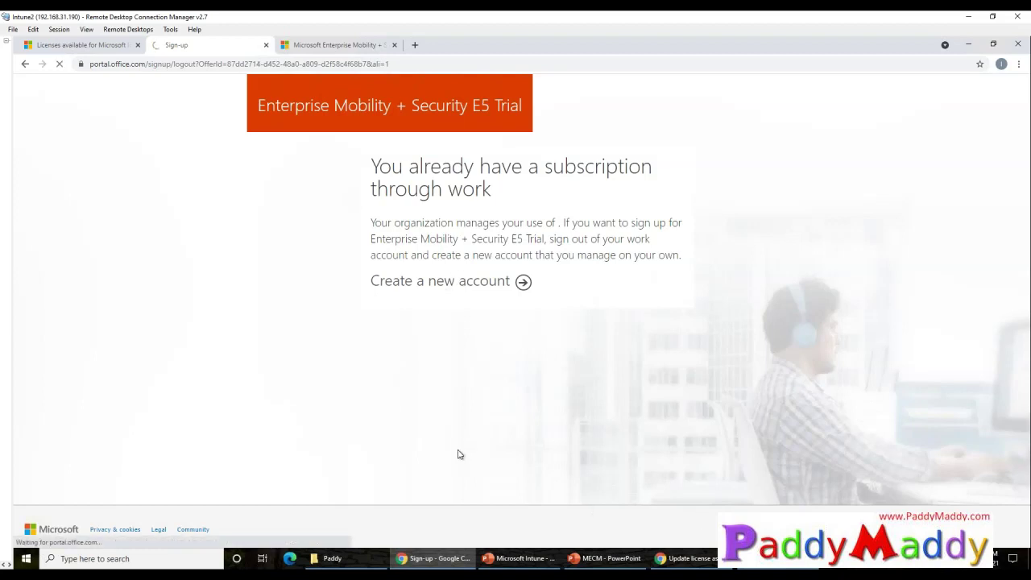
left_click_drag(369, 158, 566, 208)
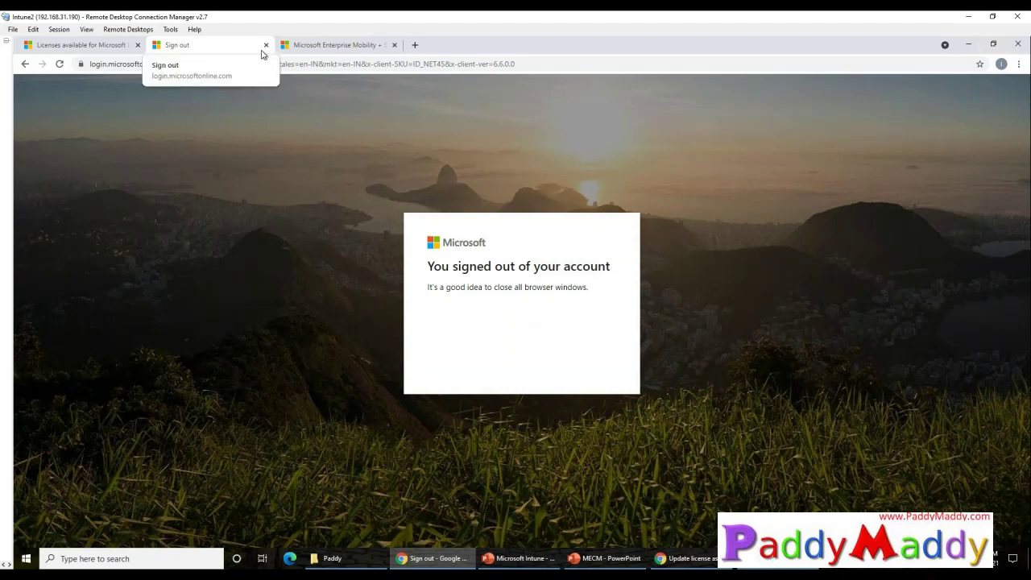
left_click(215, 62)
left_click(266, 45)
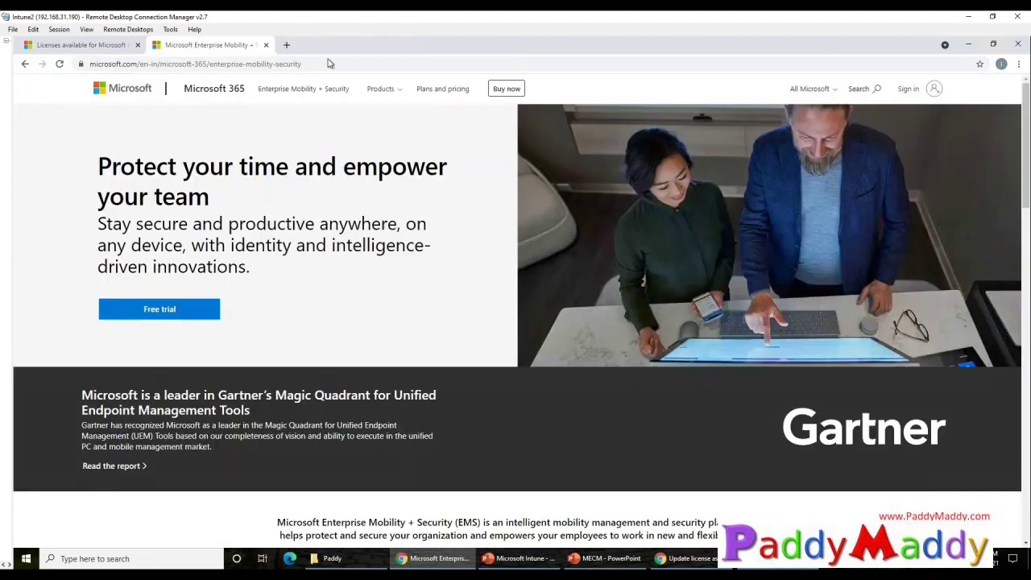
left_click(88, 45)
left_click(197, 47)
left_click(286, 45)
type("Enterprise Mobility + Security E5")
key("Return")
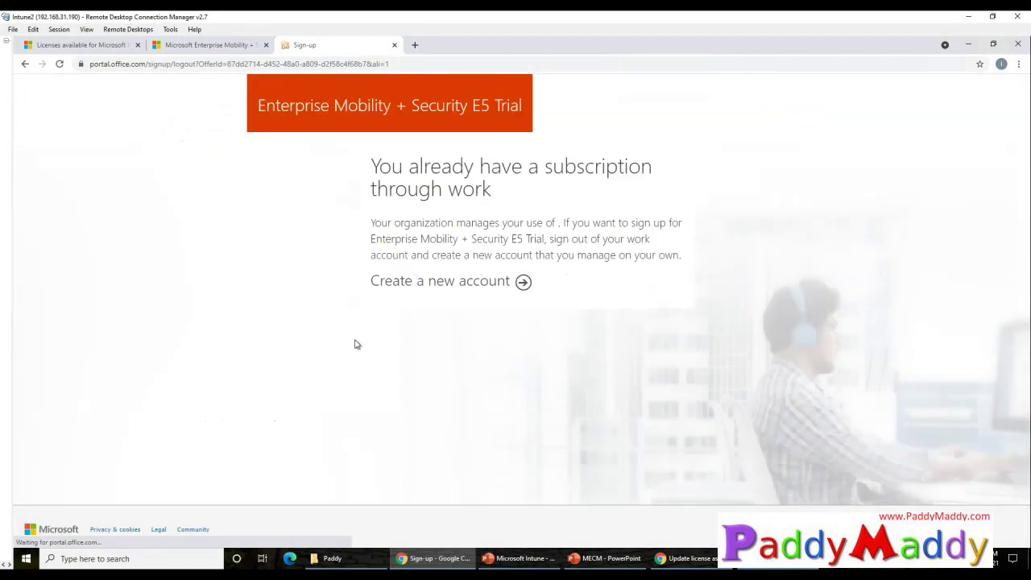
Sign out again, re-search the E5 trial, and start the EMS free trial sign-up.
left_click(467, 281)
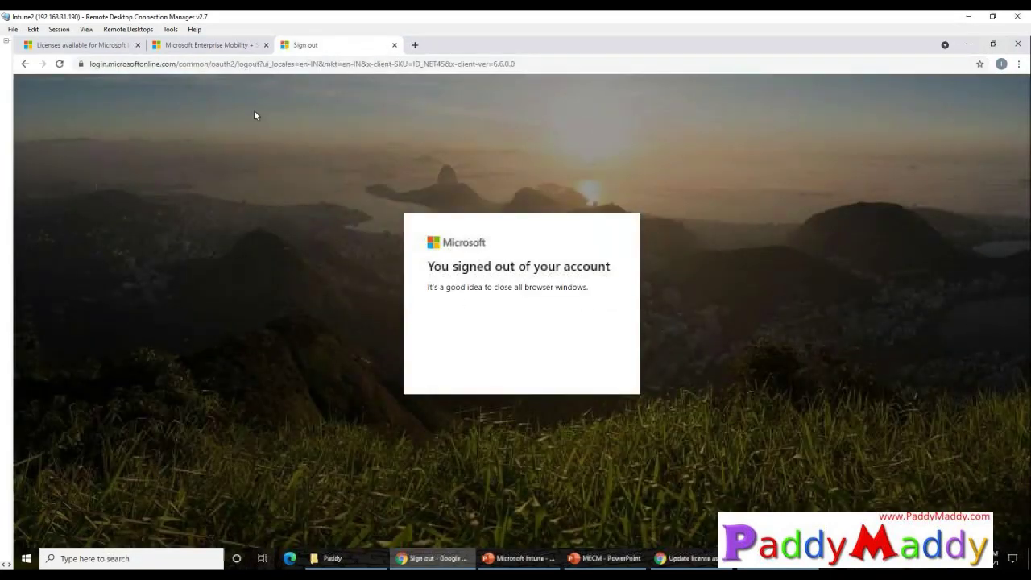
key("ctrl+w")
left_click(280, 45)
key("super+space")
type("Enterprise Mobility + Security E5")
key("Down")
key("Return")
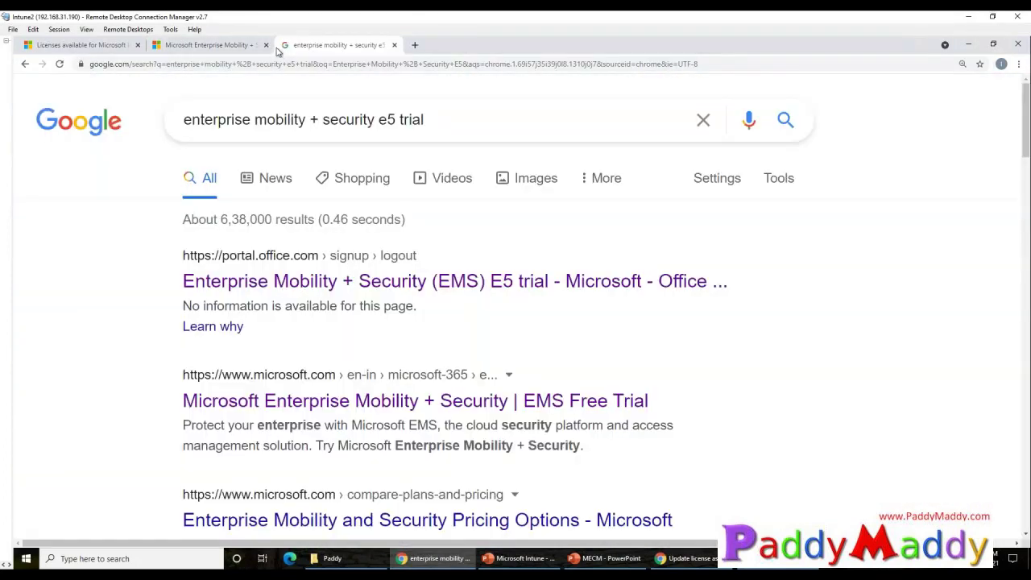
left_click(358, 400)
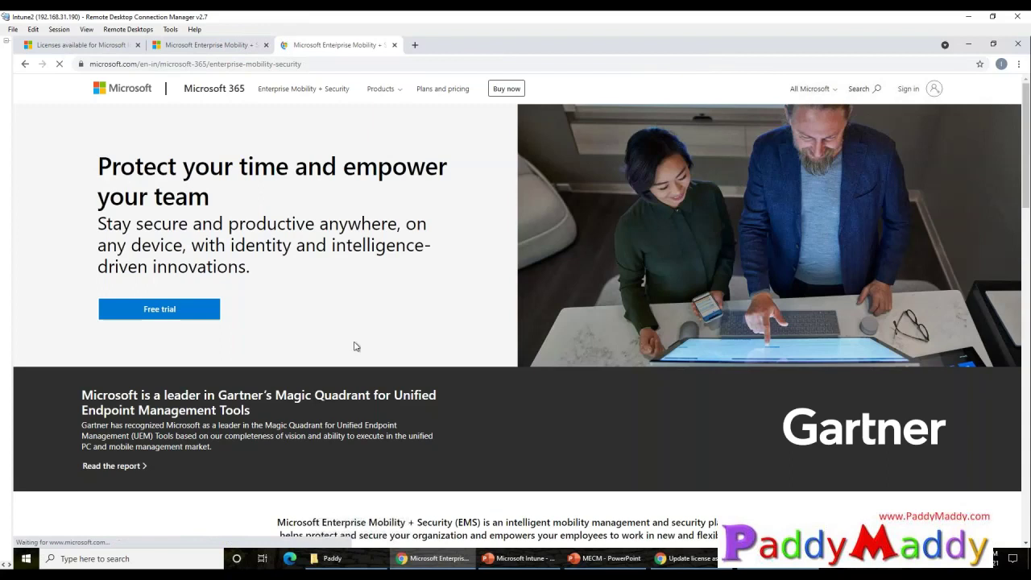
left_click(159, 308)
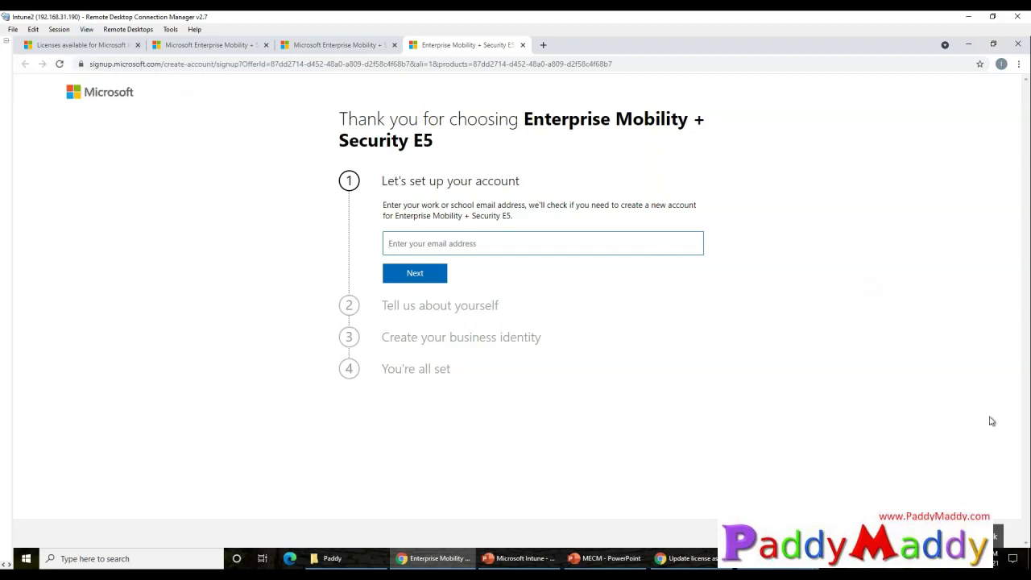
Submit the sign-up e-mail address and choose Set up account for a new EMS E5 account.
left_click_drag(383, 182, 522, 196)
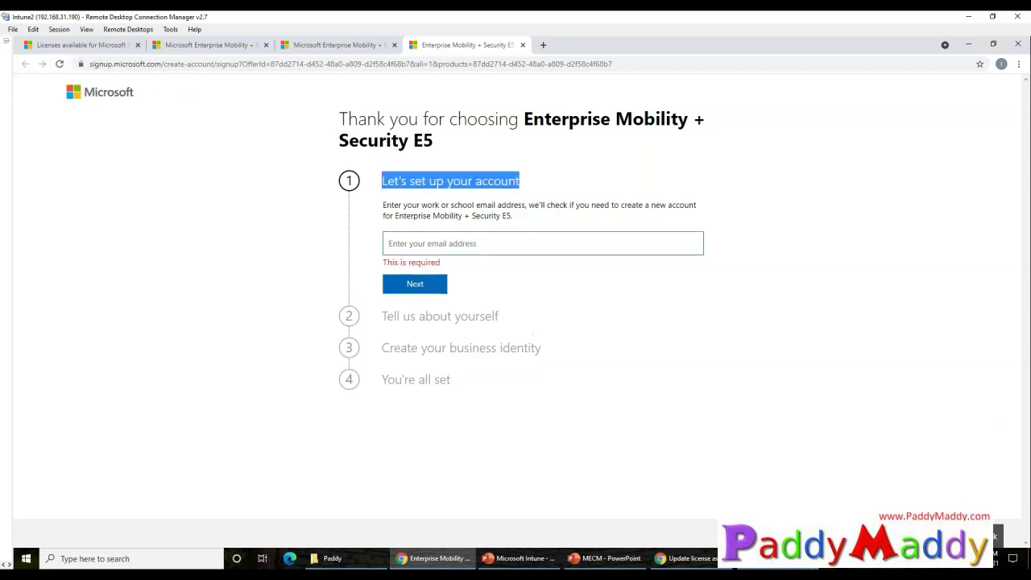
left_click(485, 241)
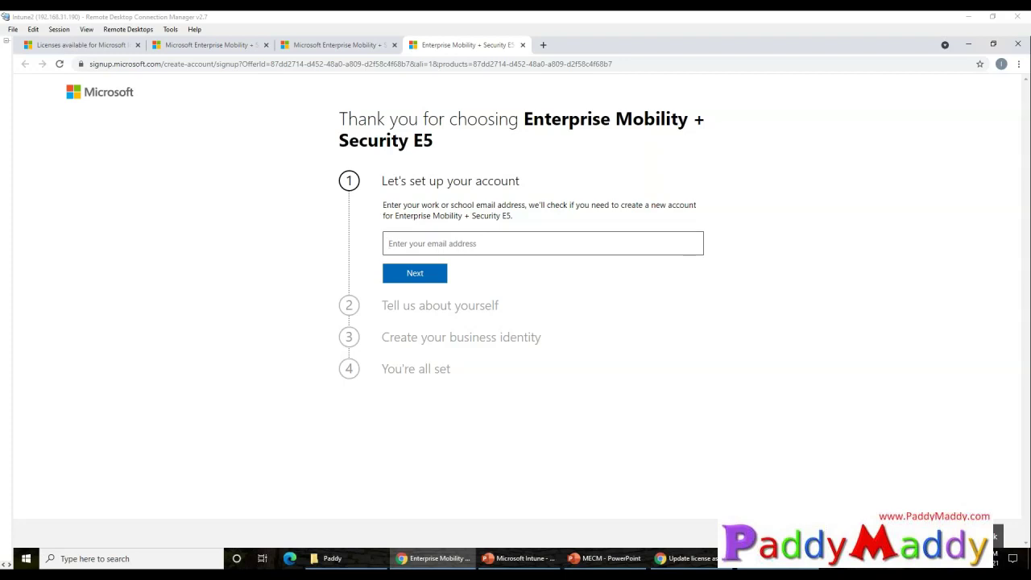
left_click(487, 253)
key("ctrl+v")
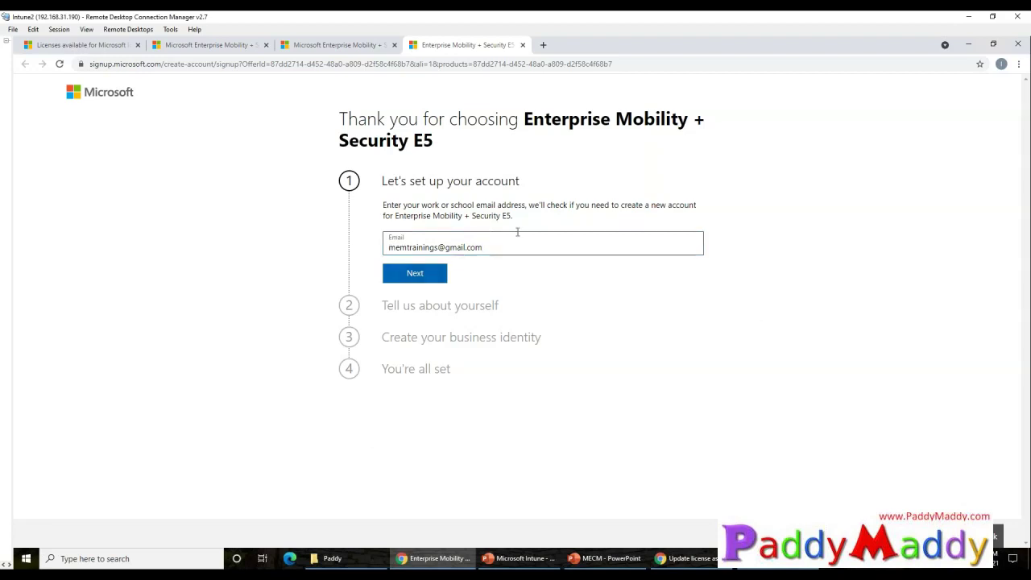
key("ctrl+plus")
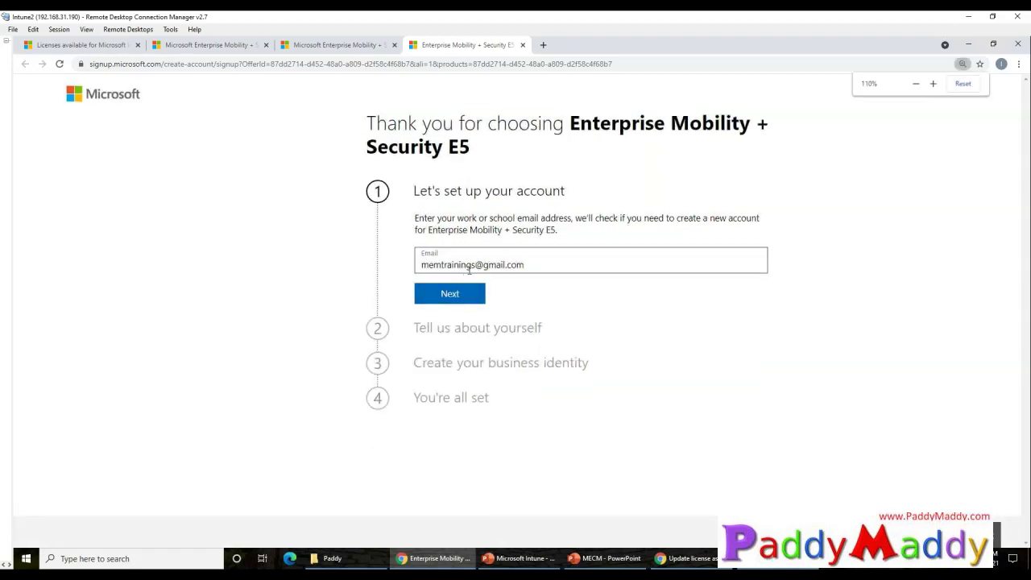
left_click(468, 294)
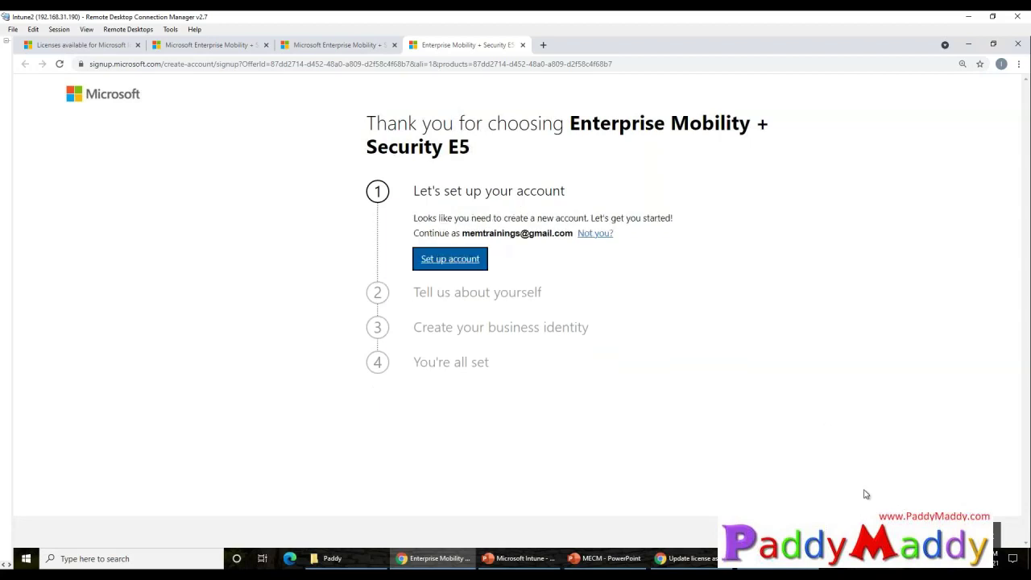
left_click_drag(423, 217, 597, 219)
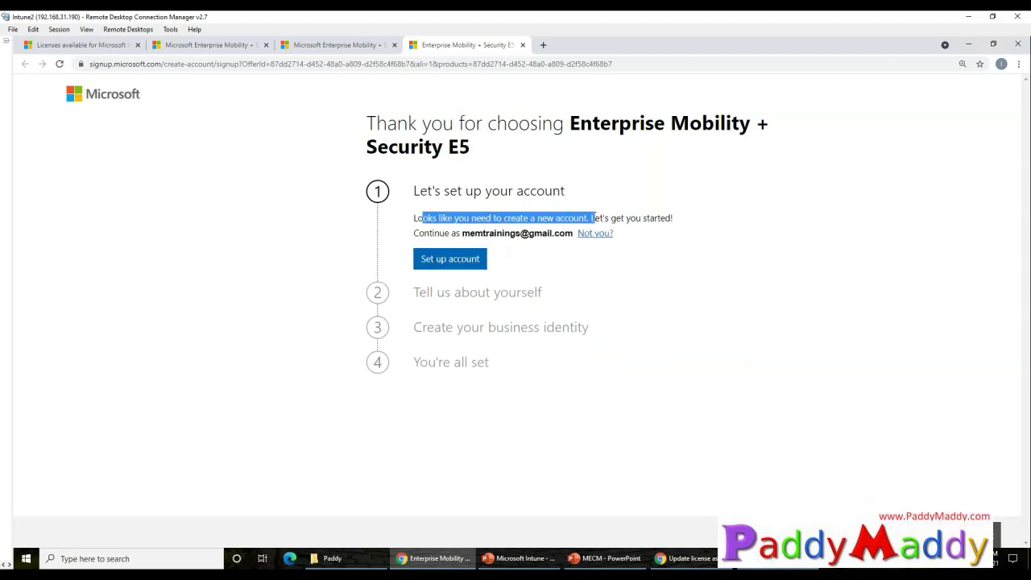
left_click(491, 218)
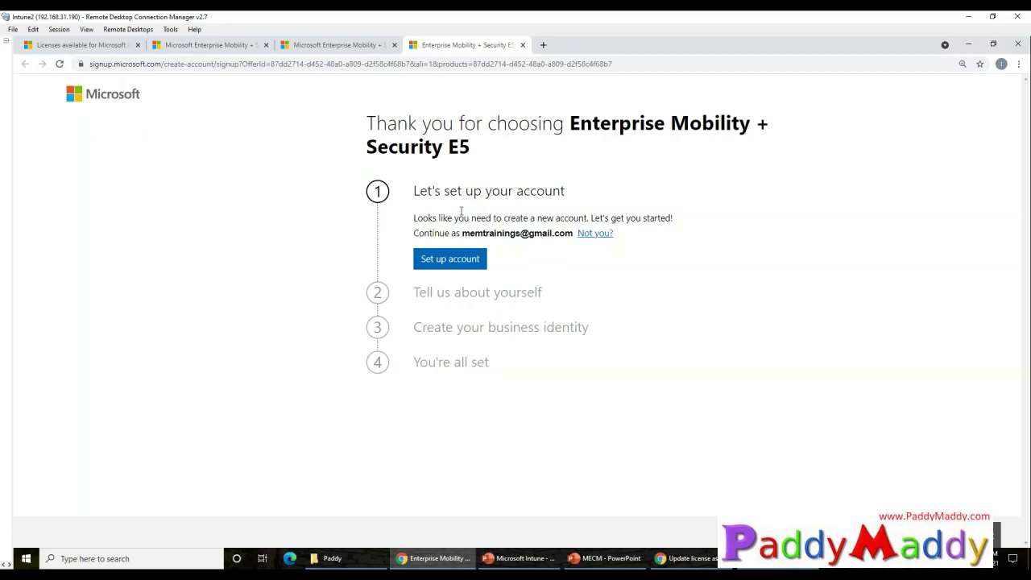
left_click(442, 268)
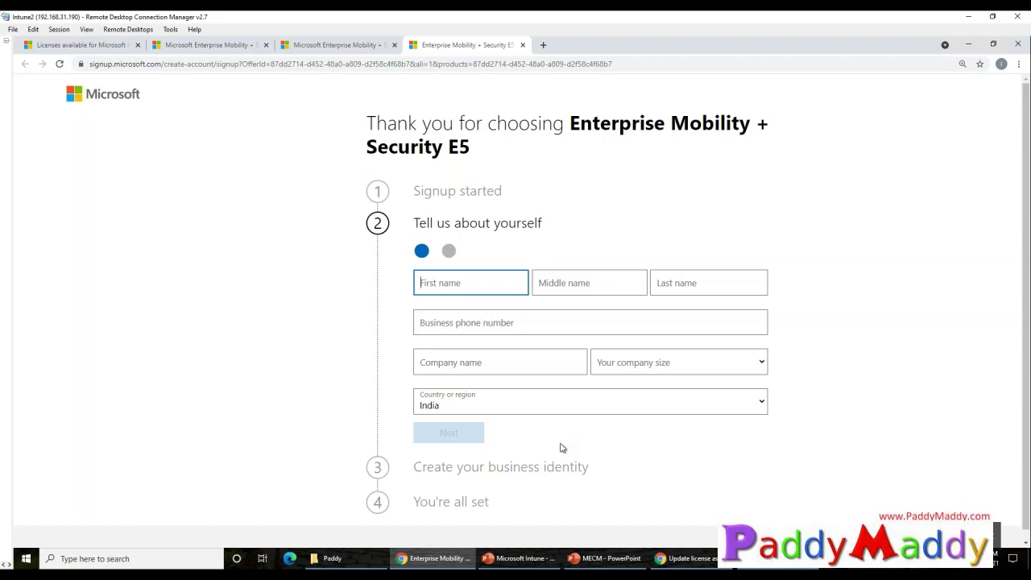
Enter the user's first and last name on the sign-up form.
type("Paddy")
key("Tab")
key("Tab")
type("Maddy")
key("Tab")
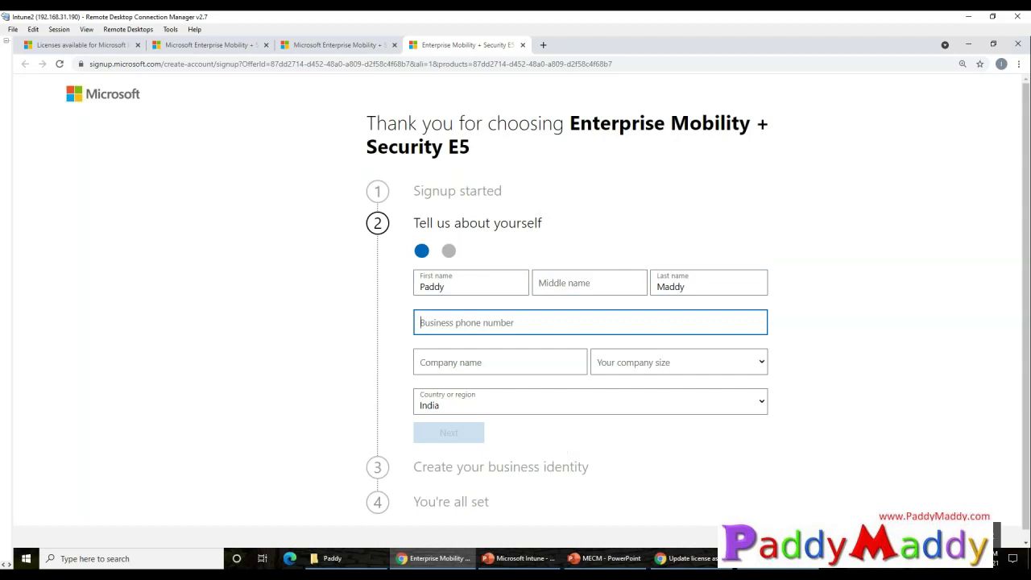
Paste the business phone number, then remove its dash and plus sign so it validates.
left_click(525, 323)
key("ctrl+v")
left_click(524, 363)
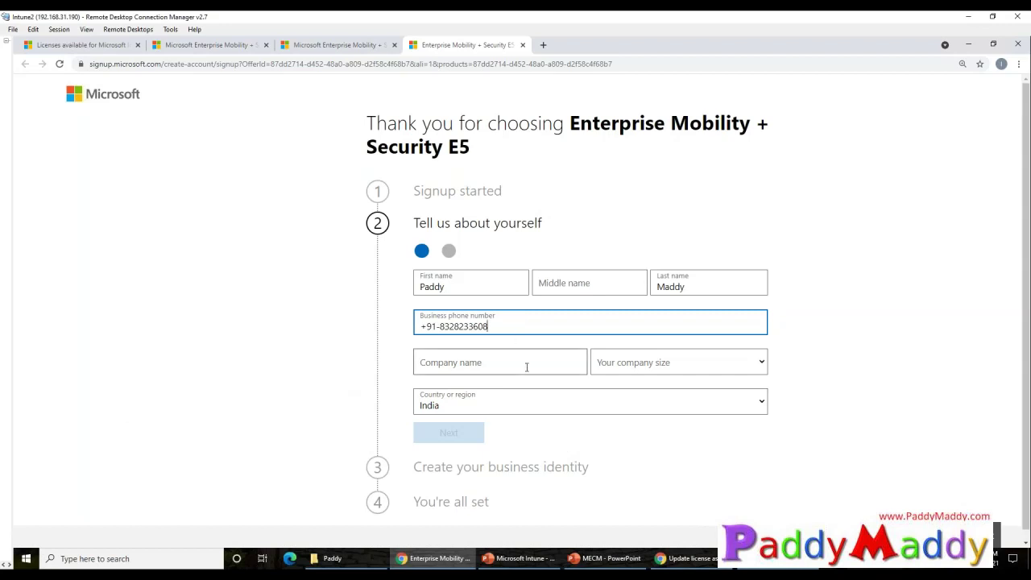
left_click(497, 321)
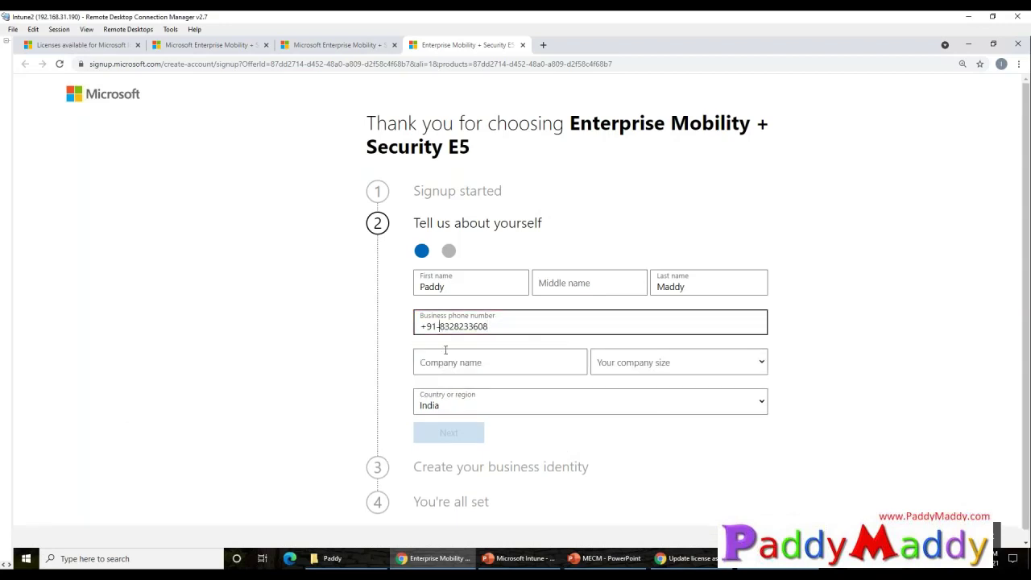
key("BackSpace")
left_click(445, 354)
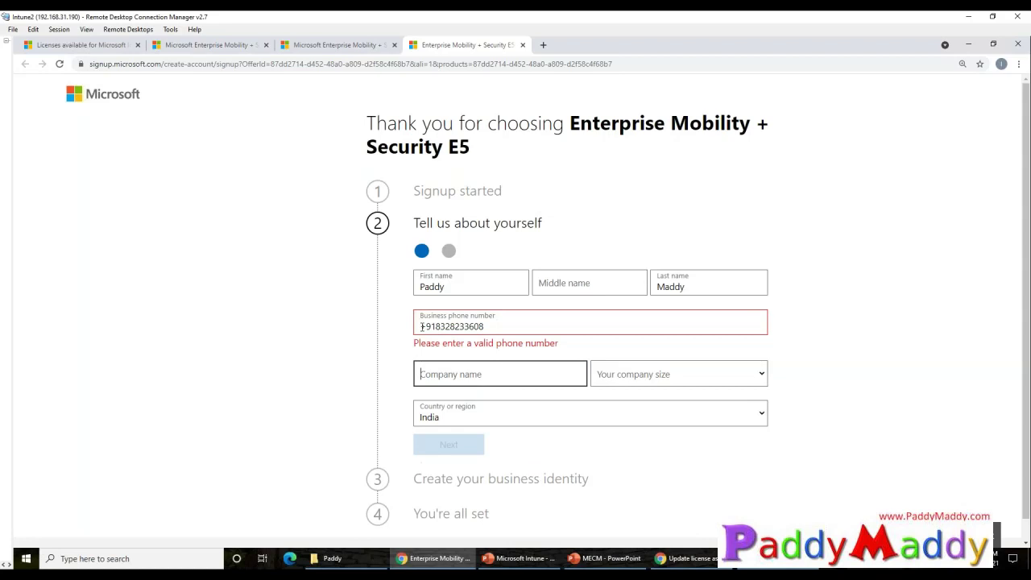
left_click(421, 326)
key("Delete")
left_click(485, 366)
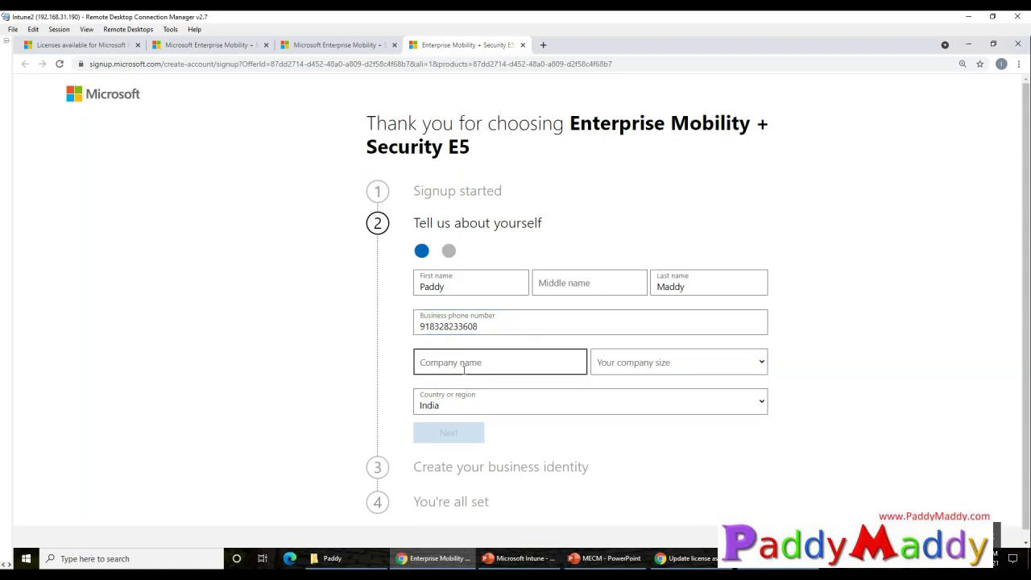
left_click(365, 48)
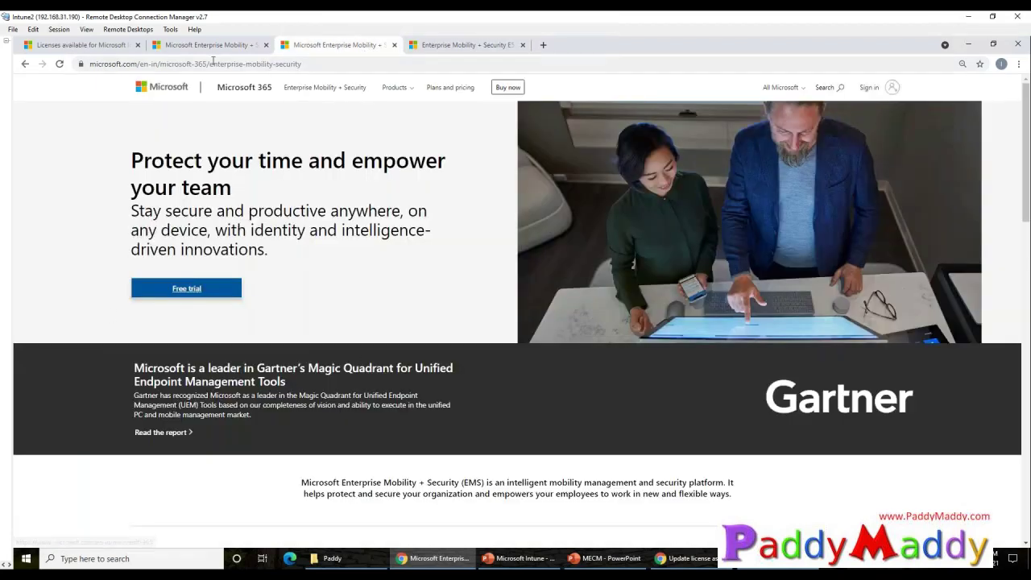
Open the EMS trial search results in a new tab and follow the EMS Free Trial result.
middle_click(31, 66)
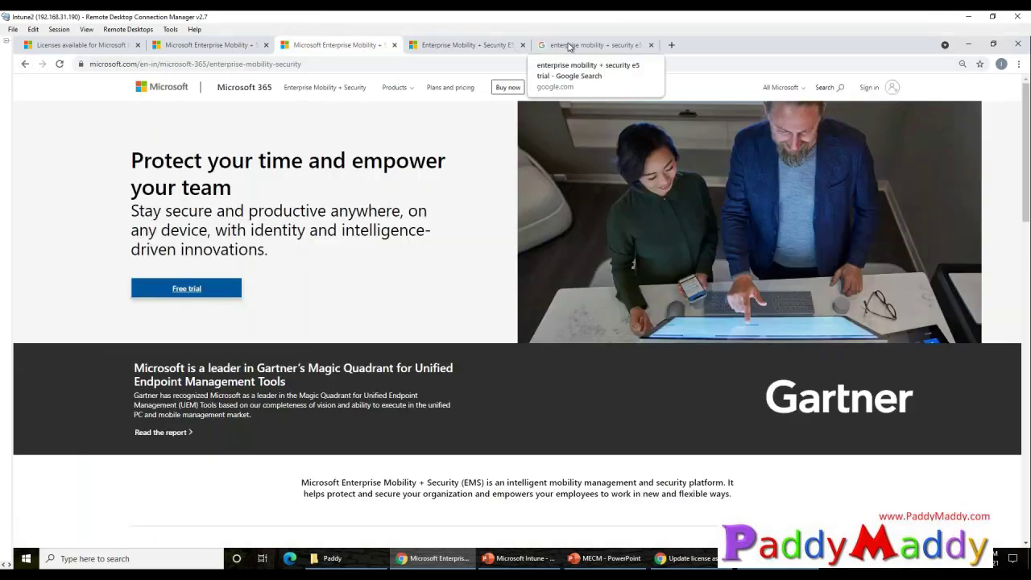
left_click(592, 45)
key("ctrl+minus")
key("ctrl+minus")
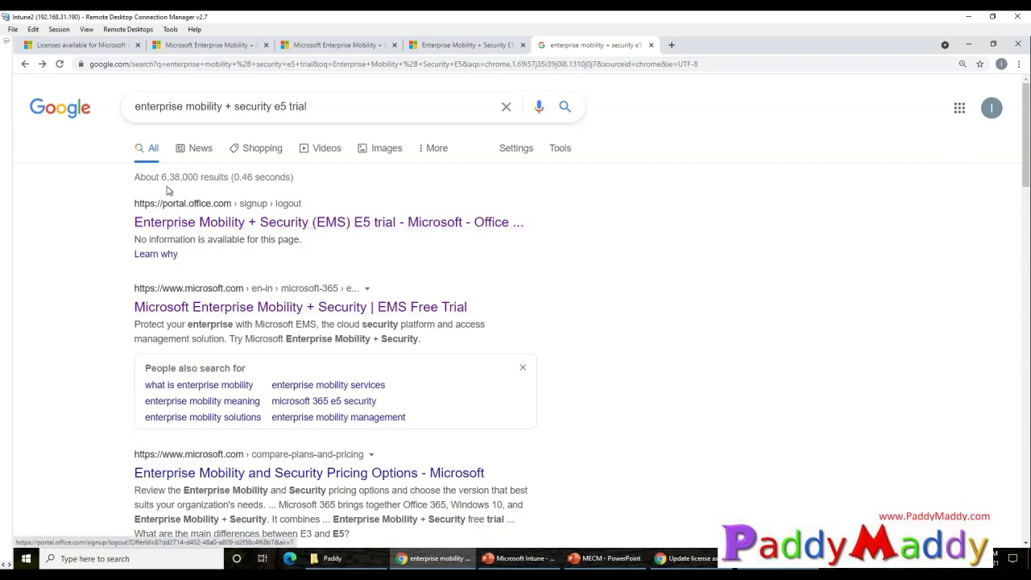
left_click_drag(113, 315, 439, 314)
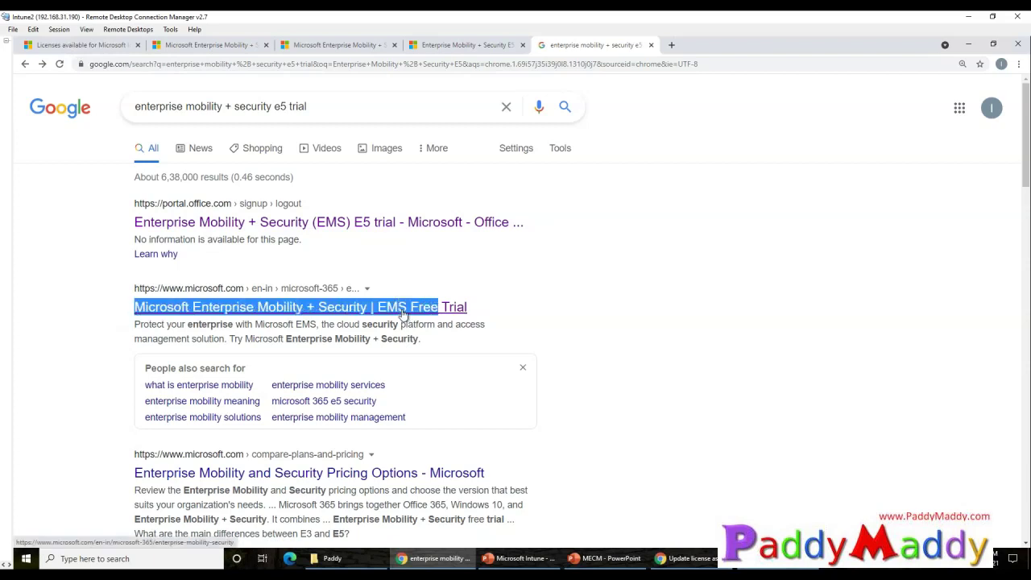
left_click(439, 314)
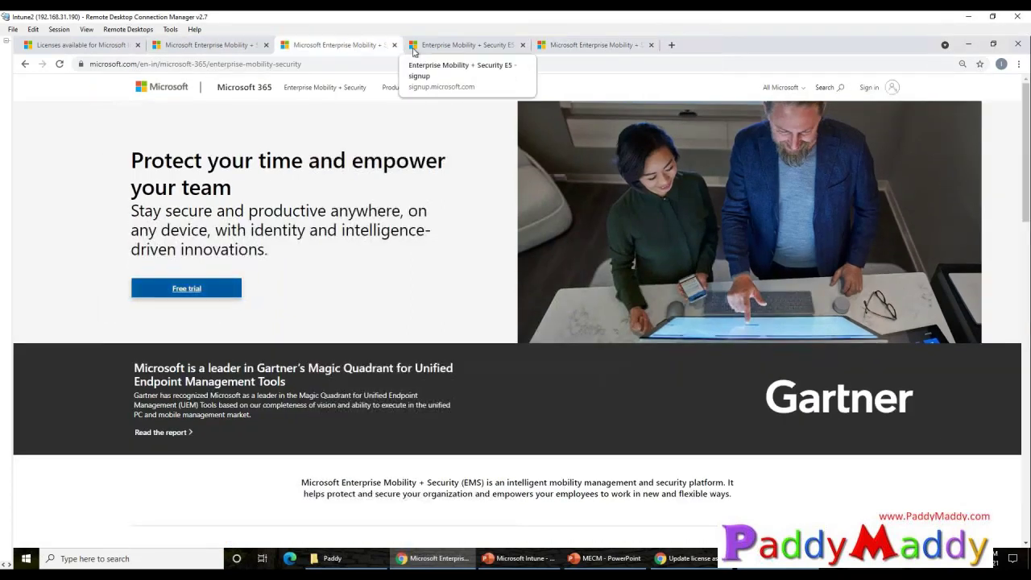
Close the duplicate EMS product tabs, leaving the EMS product page showing.
left_click(427, 45)
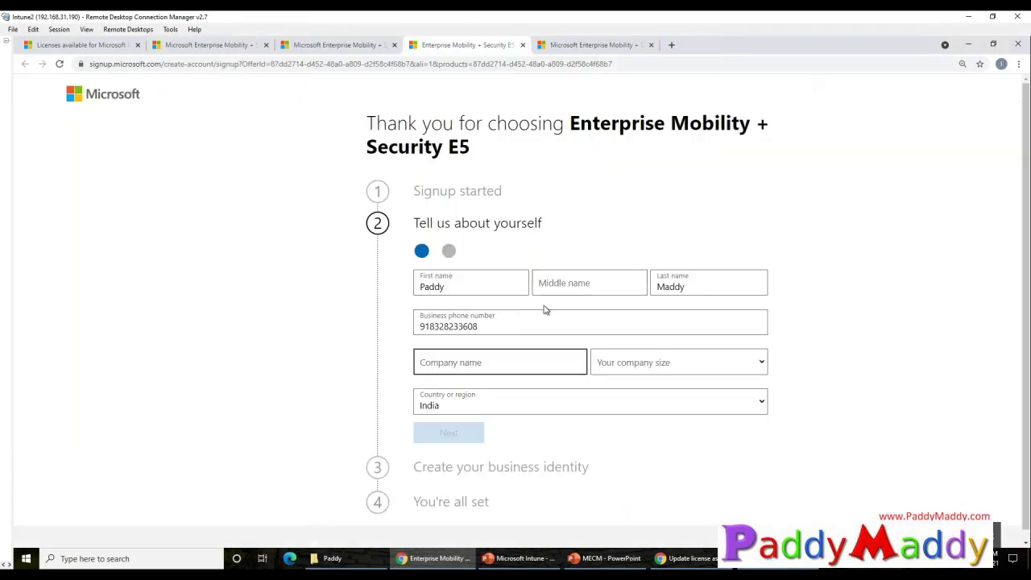
left_click(266, 45)
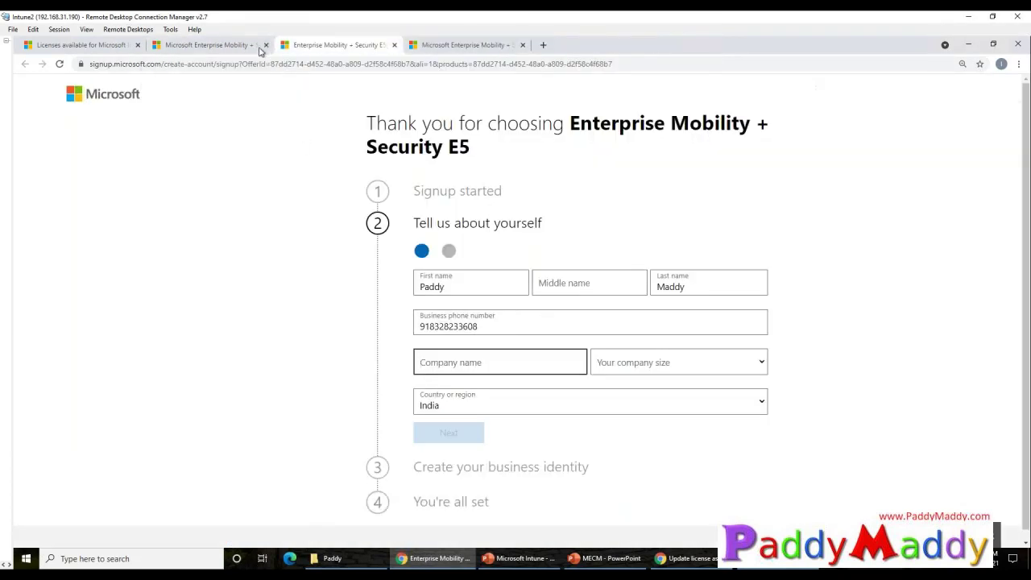
left_click(268, 49)
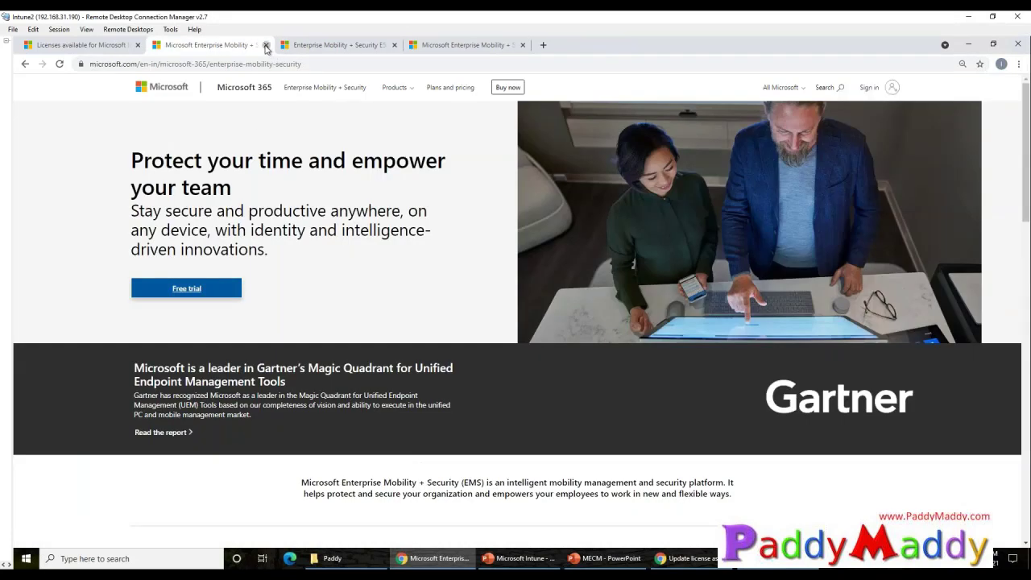
left_click(266, 45)
left_click(346, 45)
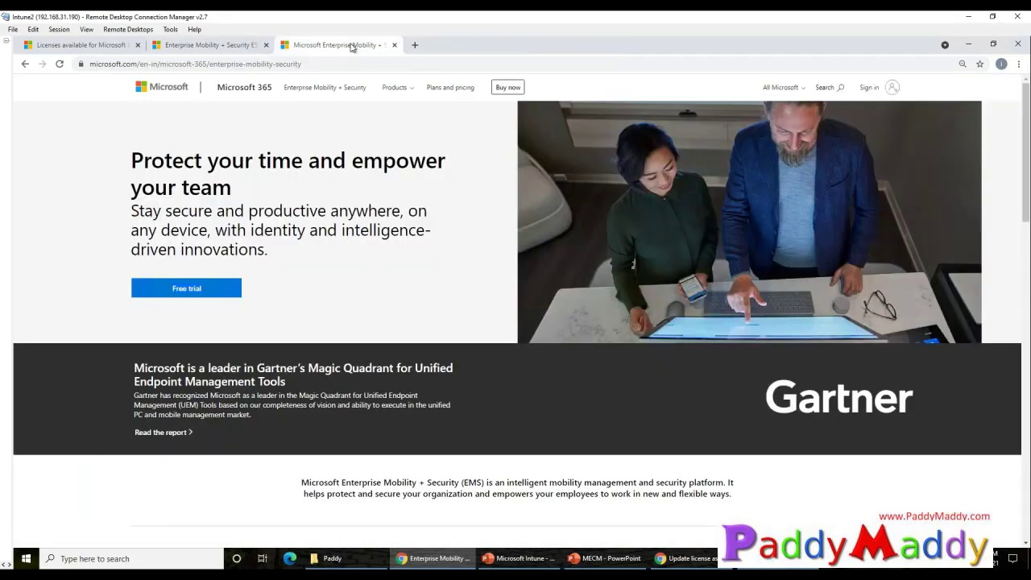
left_click(180, 64)
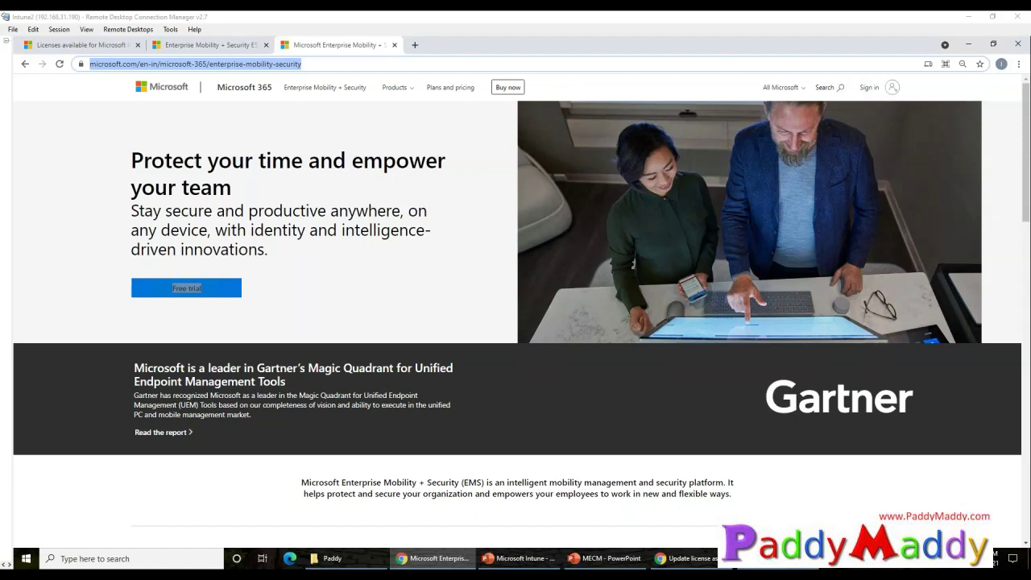
left_click(620, 557)
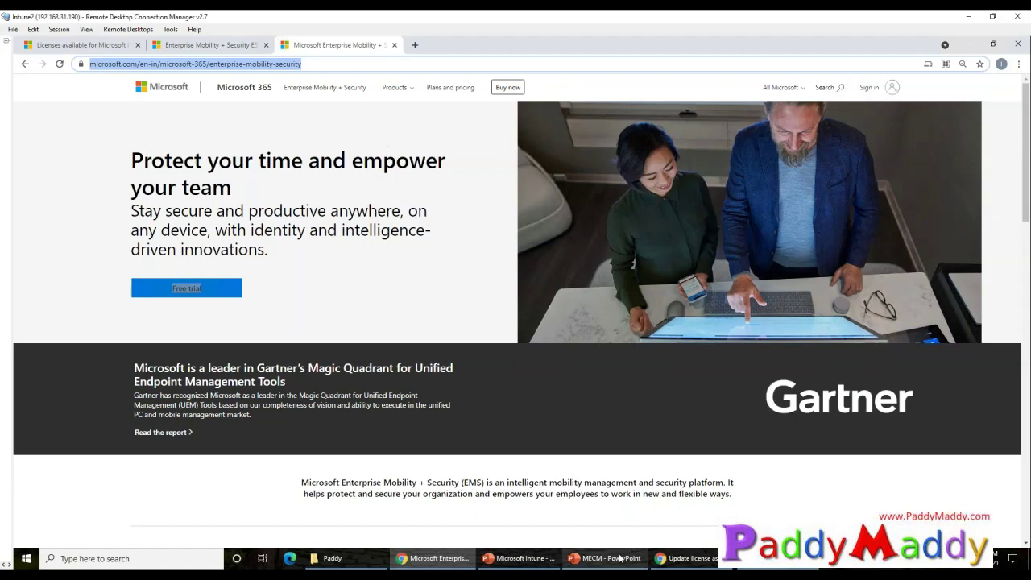
left_click(520, 562)
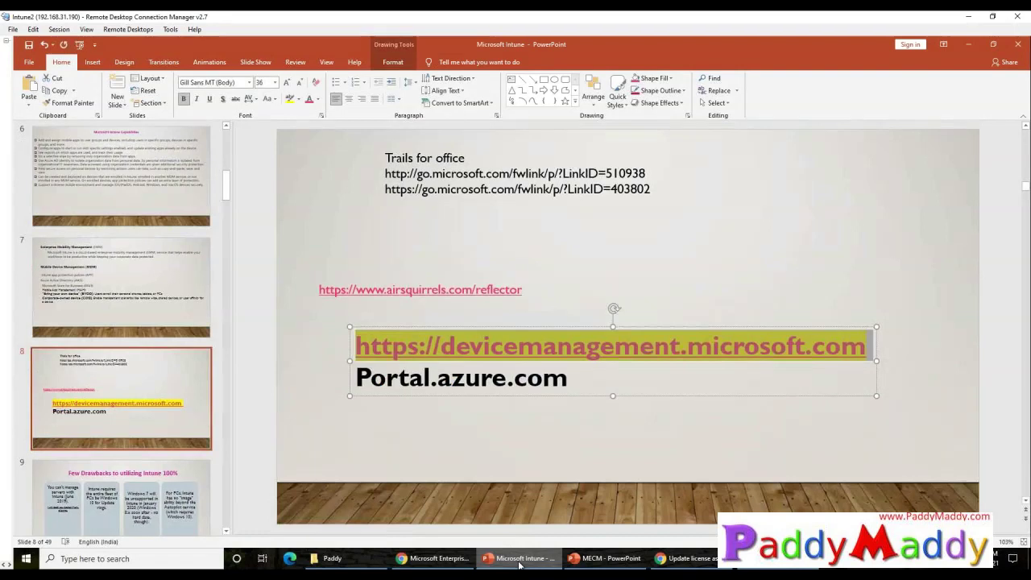
left_click(143, 382)
scroll(142, 407, "down", 3)
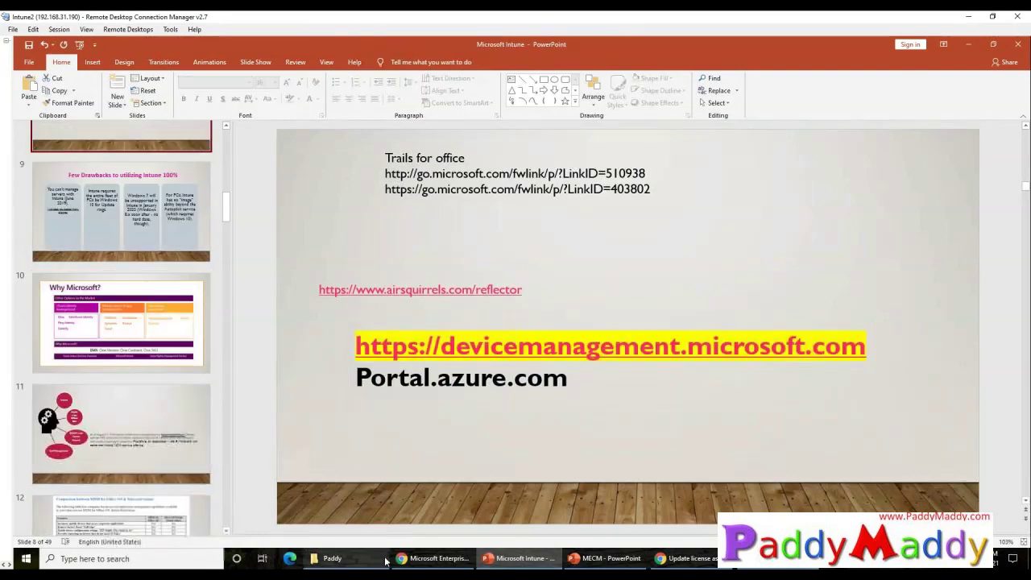
left_click(518, 558)
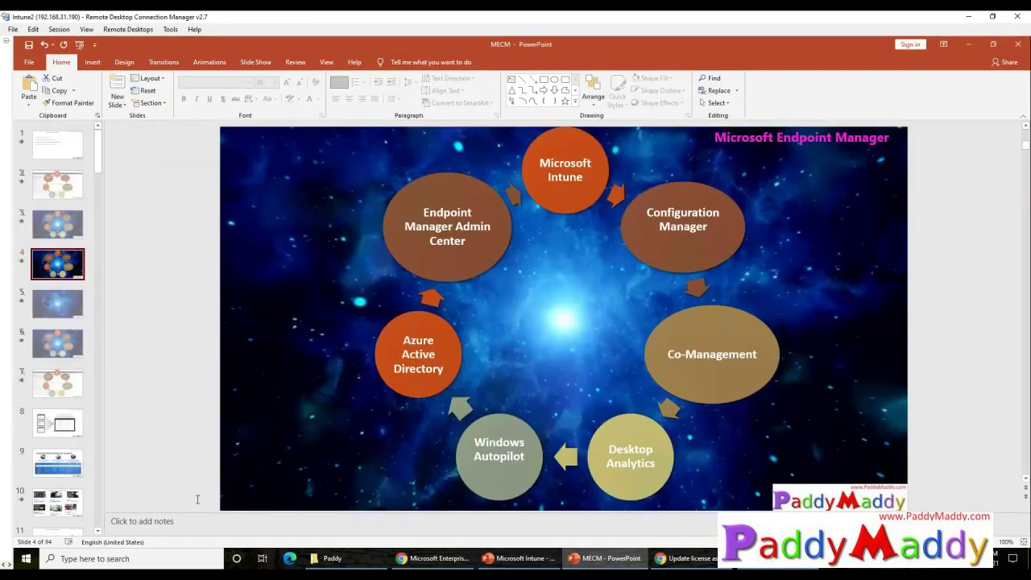
left_click(435, 558)
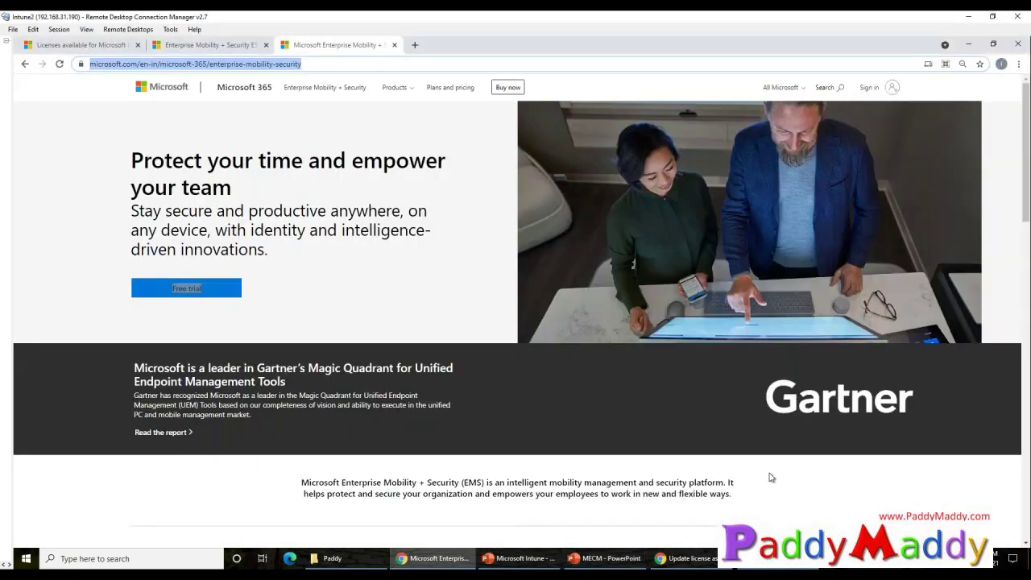
Choose 10-24 people as the company size, then return to the Endpoint Manager license window.
left_click(236, 47)
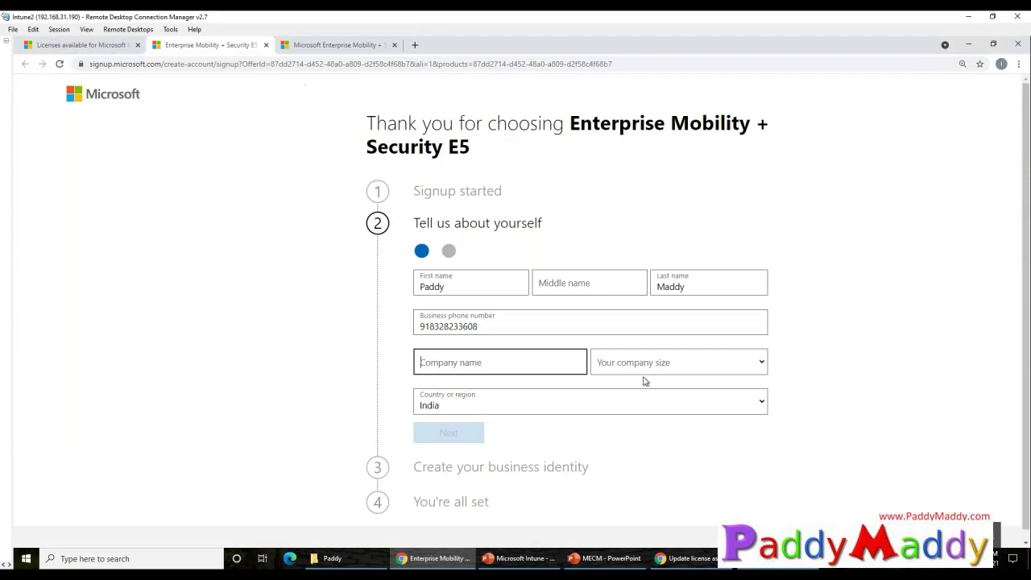
left_click(669, 366)
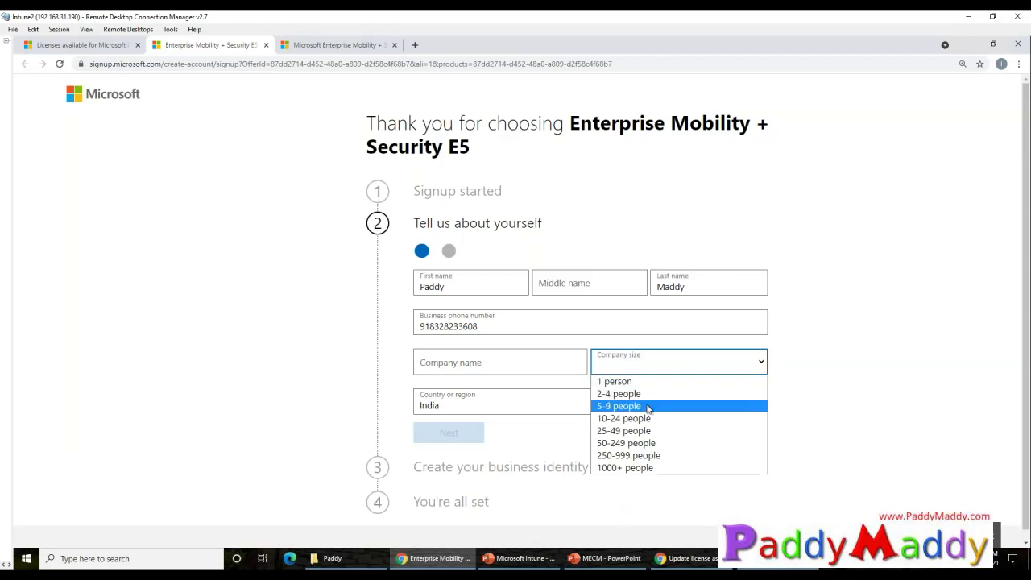
left_click(647, 394)
left_click(471, 363)
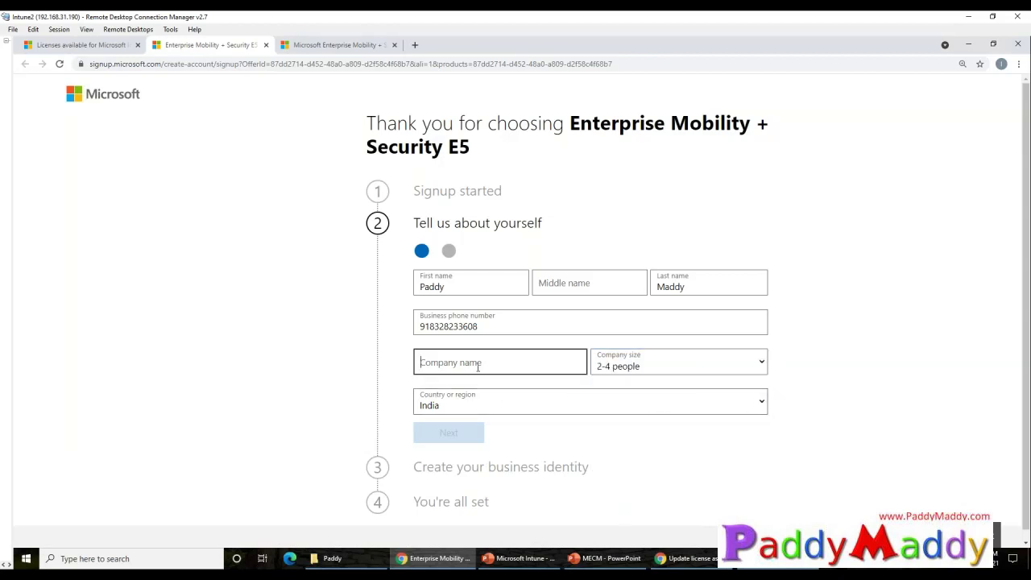
left_click(636, 366)
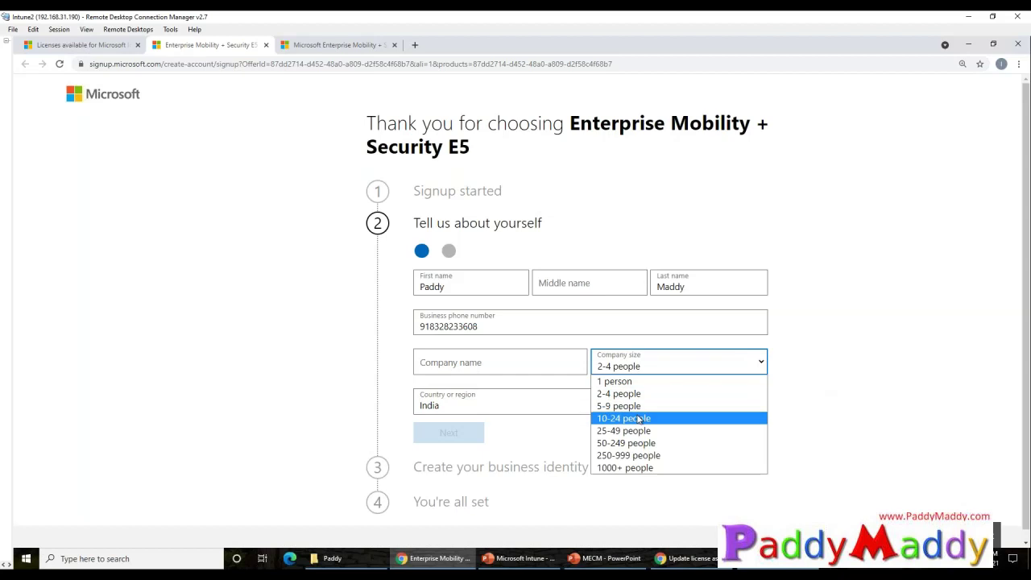
left_click(639, 419)
left_click(518, 359)
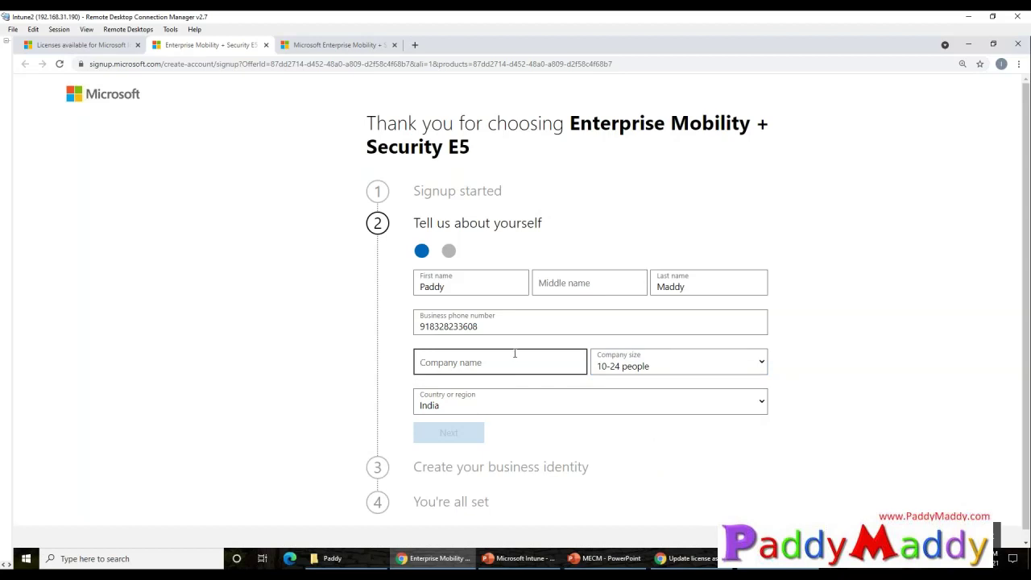
left_click(684, 558)
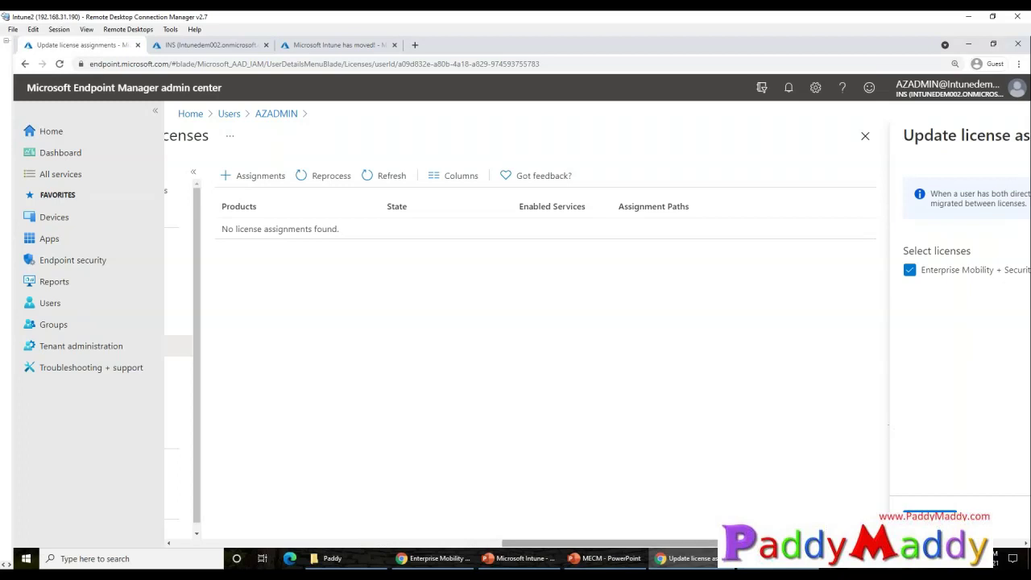
Close the Update license assignments pane without saving and minimise Endpoint Manager.
left_click(889, 424)
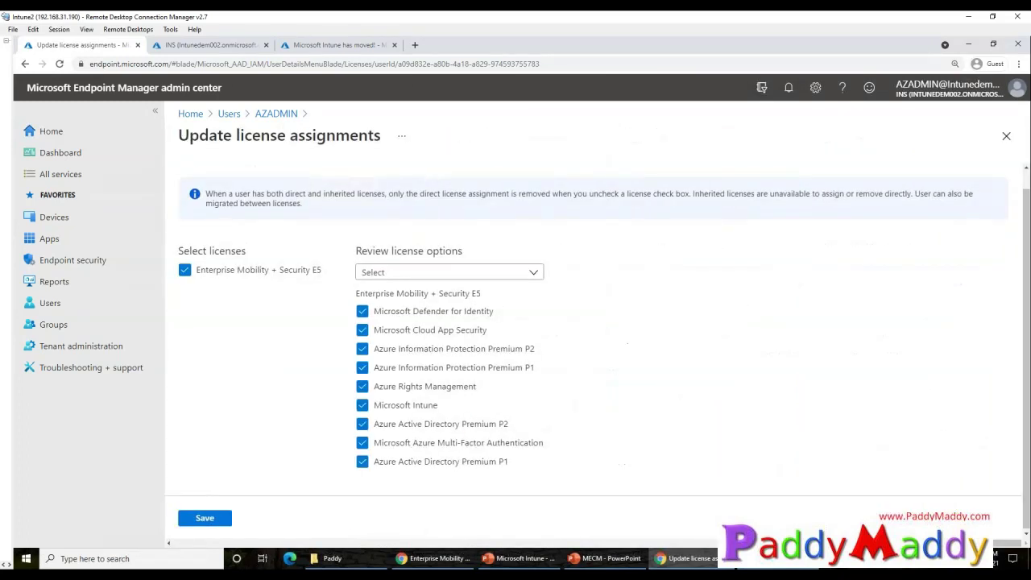
left_click(1006, 136)
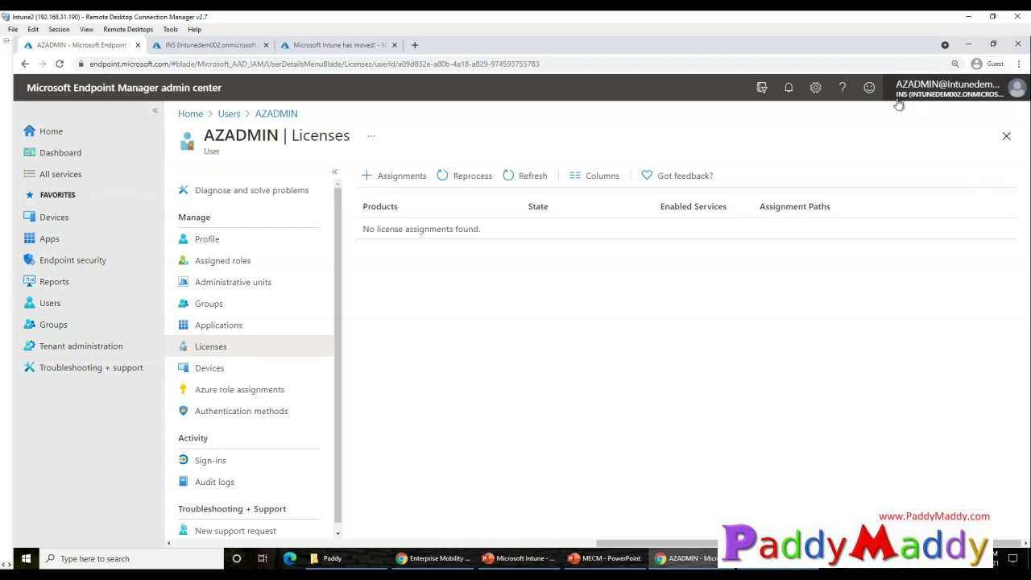
left_click(966, 46)
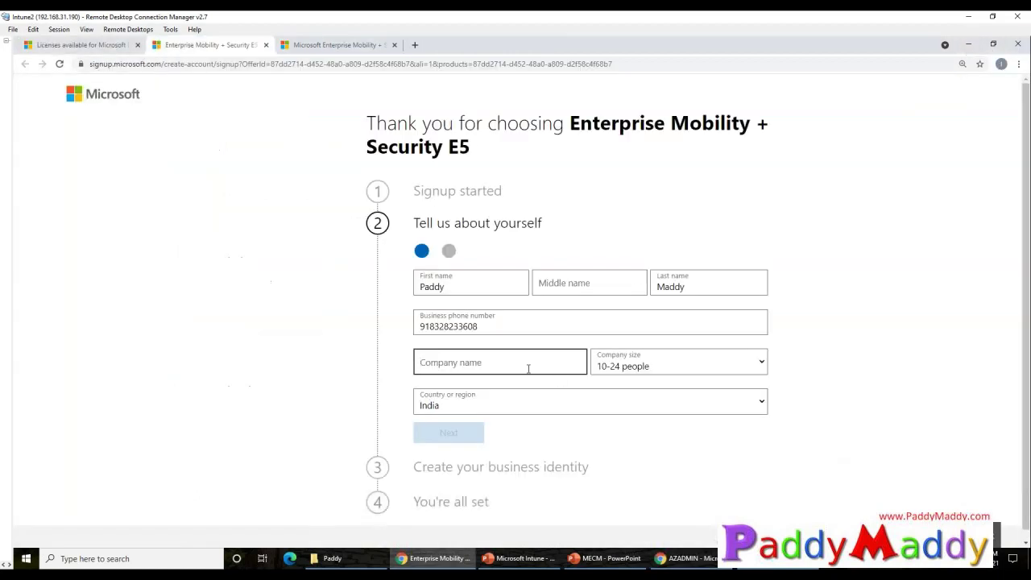
Enter the company name, ending in 'Intune Demo', on the Tell us about yourself form.
type("PaddyMaddy")
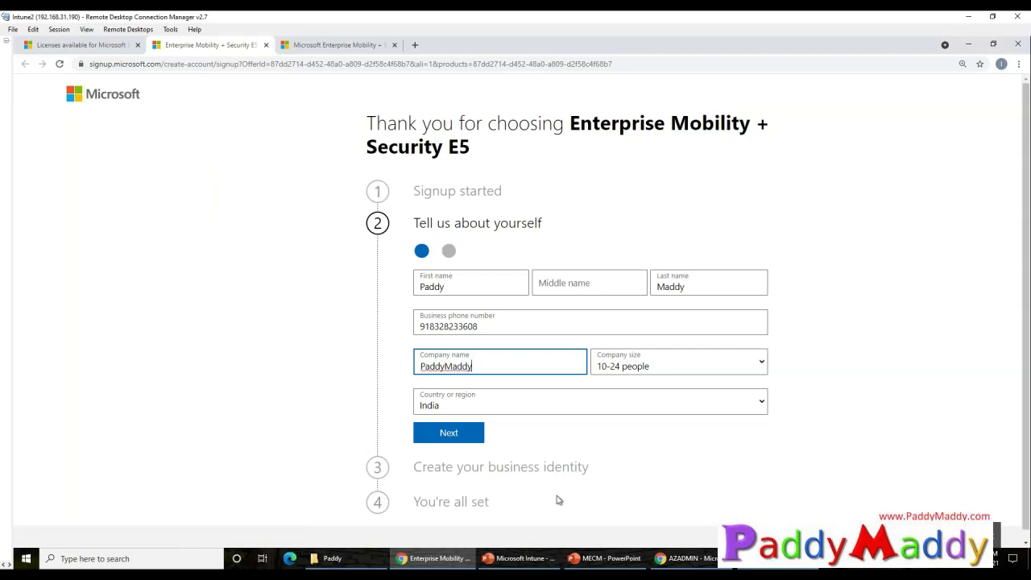
type(" Intune Demo")
Submit the details, text a verification code to the business phone, and enter the received code.
scroll(741, 451, "down", 1)
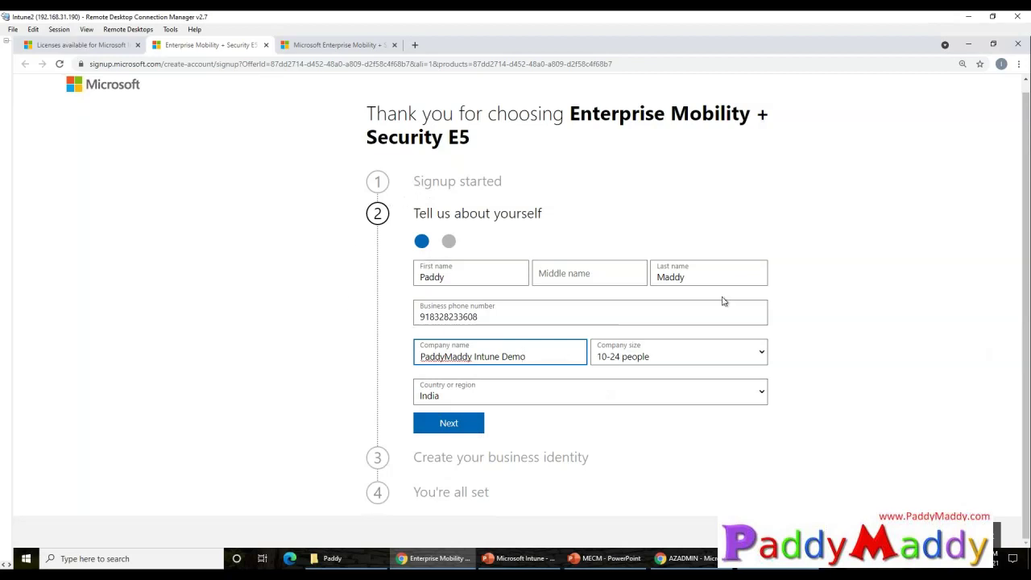
left_click(447, 425)
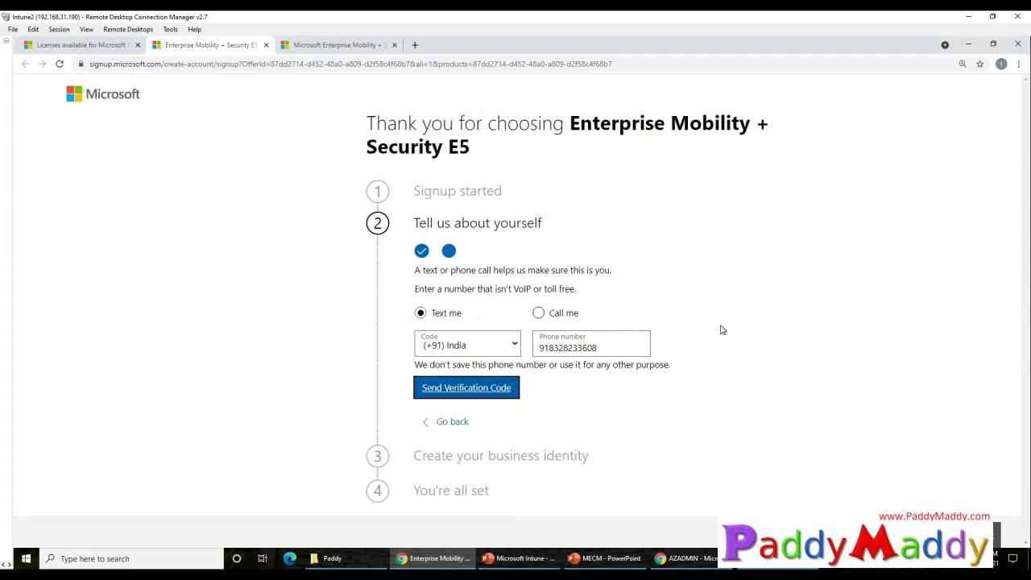
left_click(555, 347)
left_click_drag(606, 348, 533, 354)
left_click(481, 391)
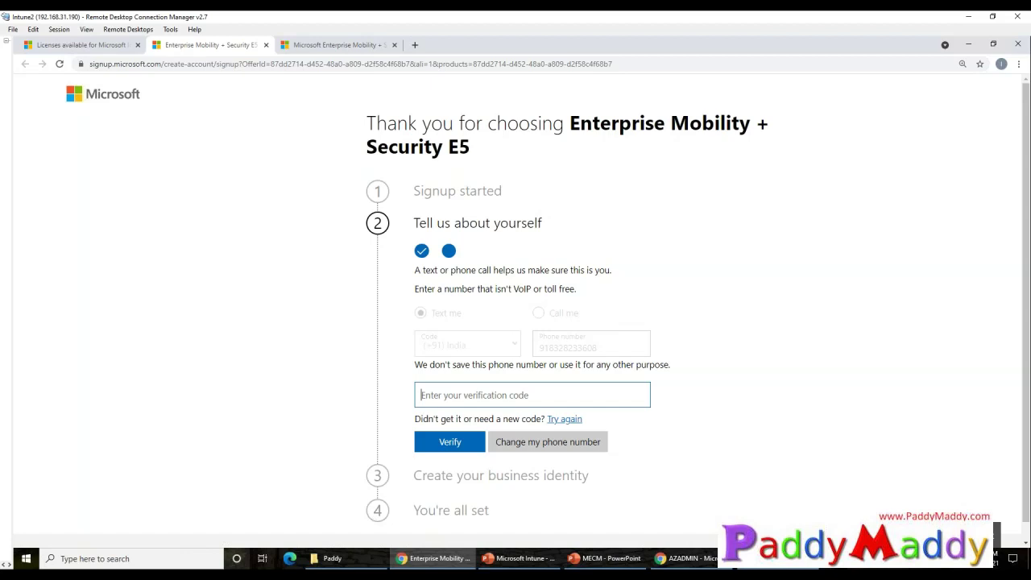
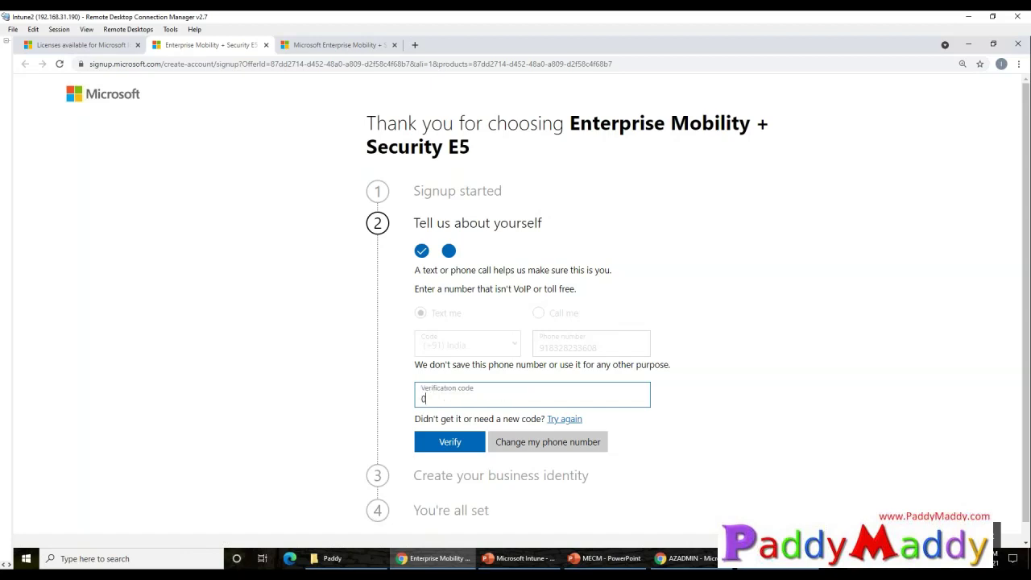
key("Return")
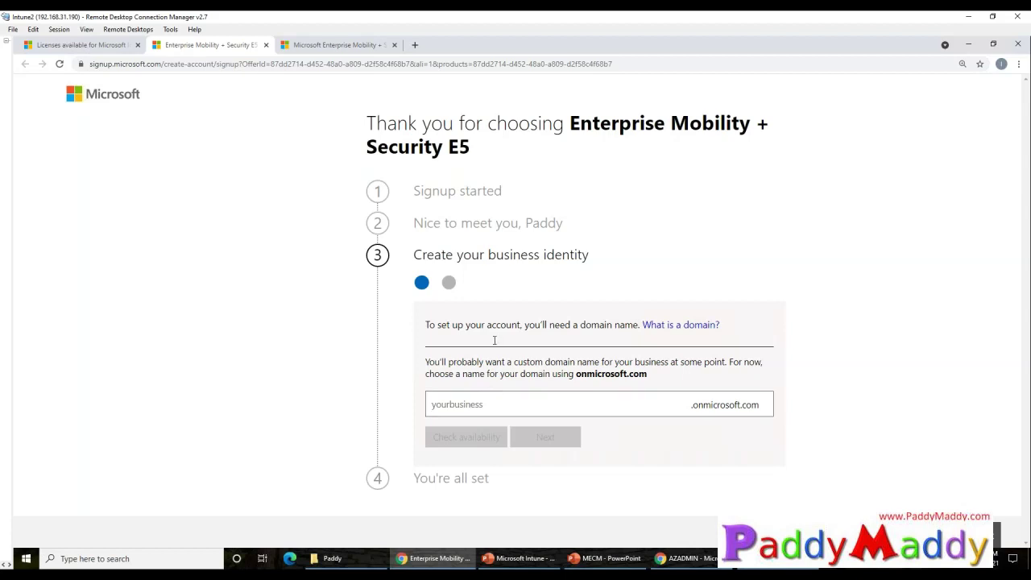
left_click_drag(414, 255, 596, 267)
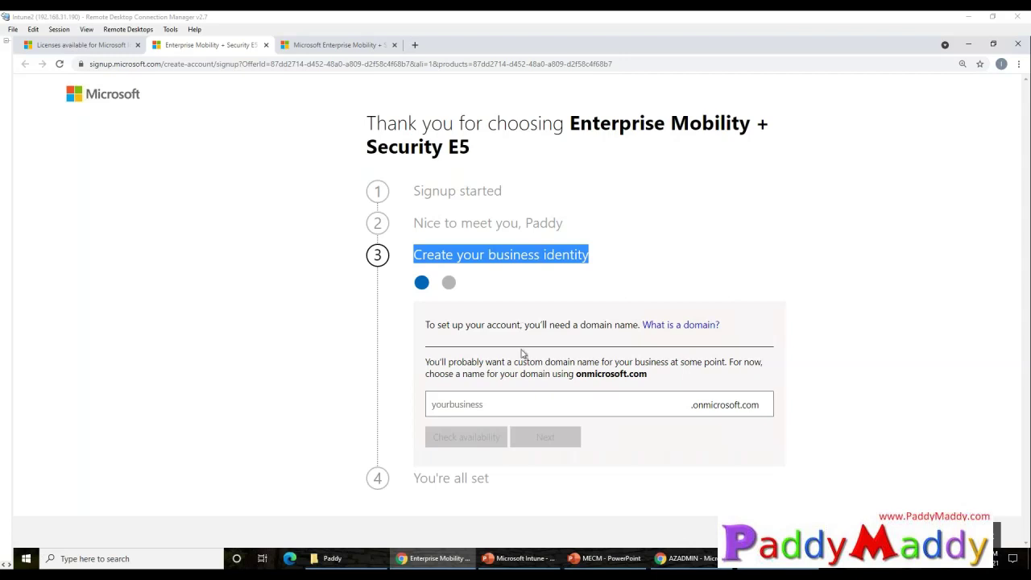
left_click(564, 338)
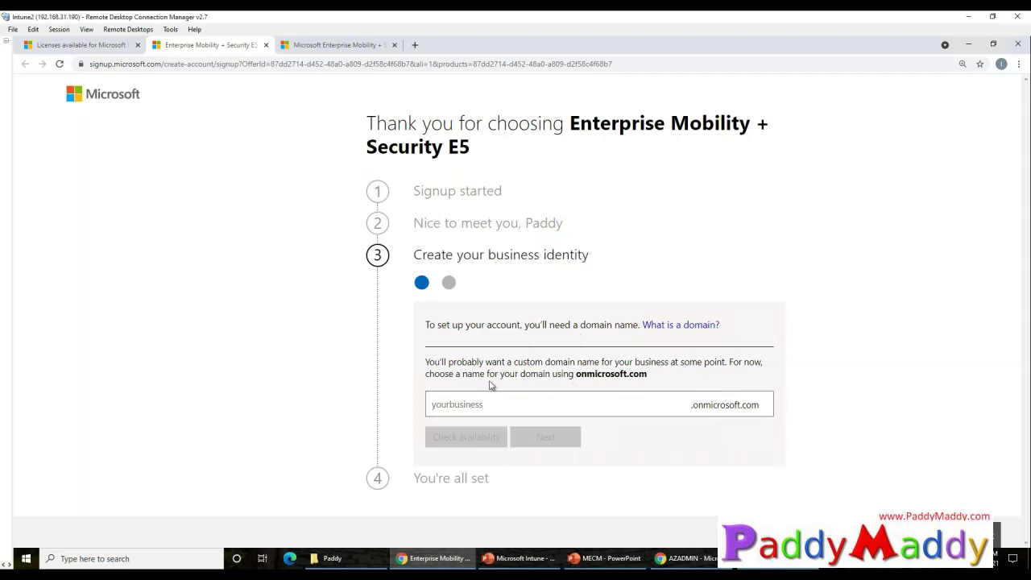
left_click_drag(462, 361, 592, 362)
left_click(518, 363)
left_click_drag(517, 362, 710, 362)
left_click(474, 371)
key("ctrl+f")
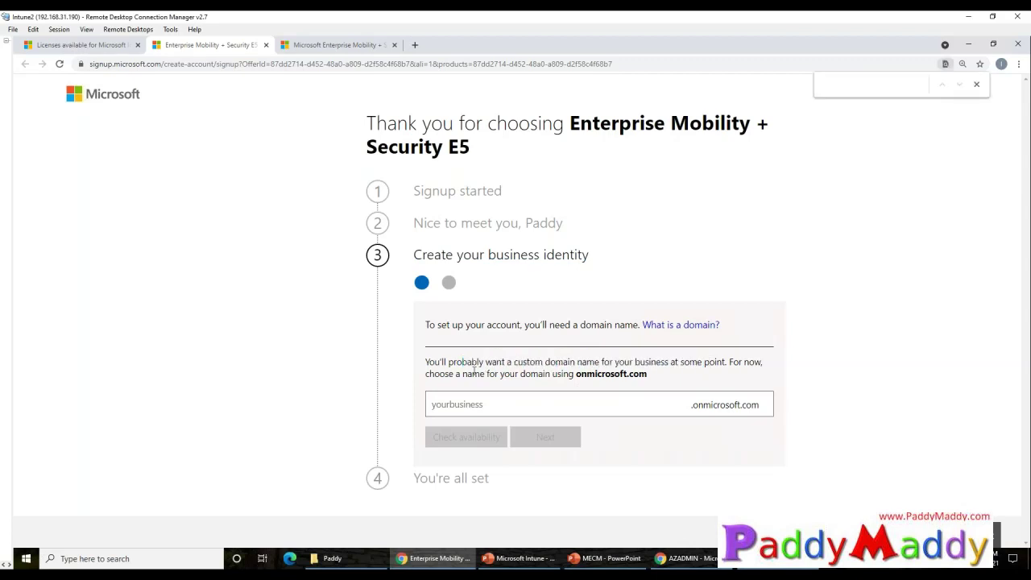
type("tene")
key("Escape")
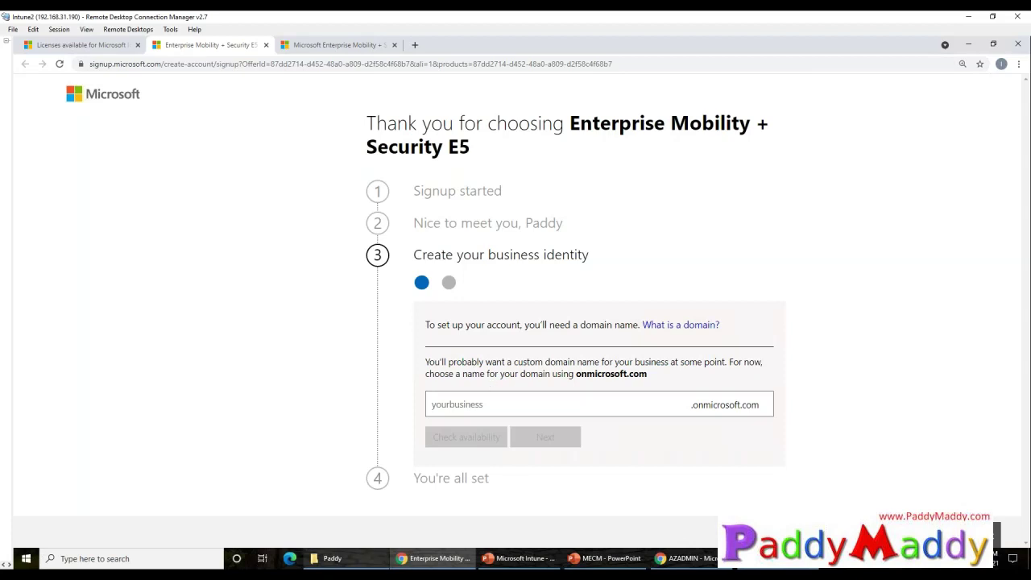
left_click_drag(479, 361, 545, 363)
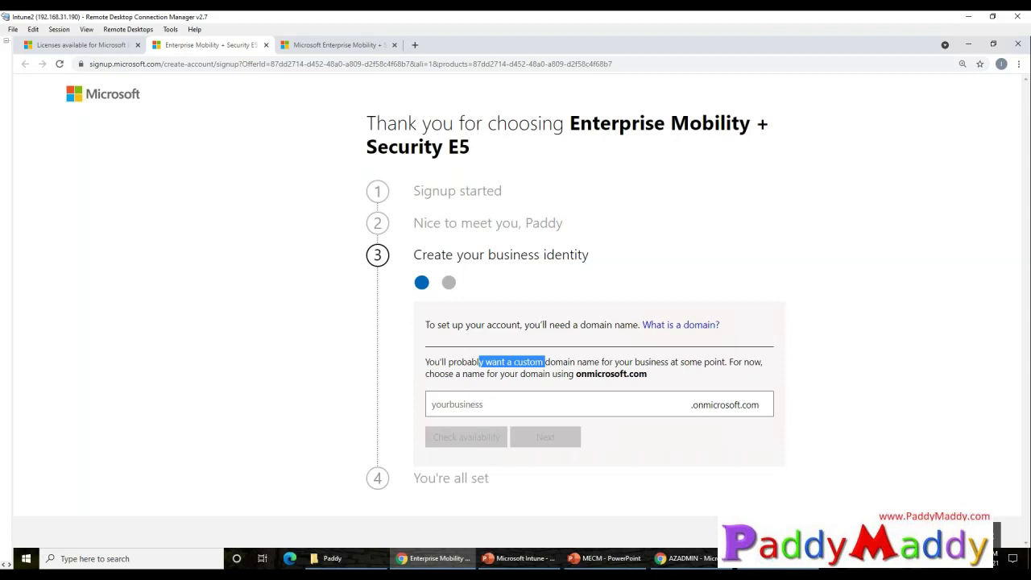
left_click(466, 377)
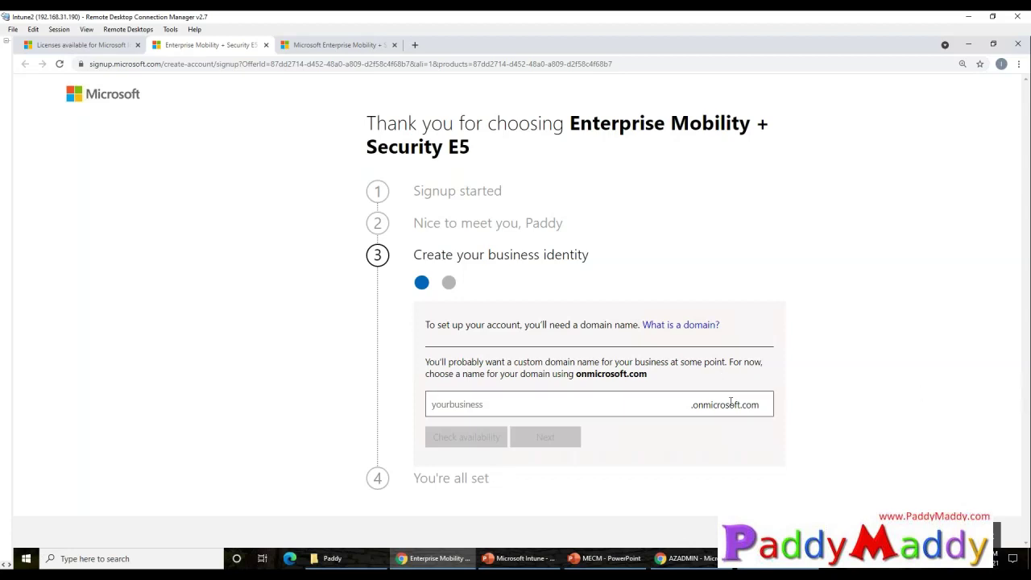
Highlight the .onmicrosoft.com suffix and place the caret in the domain name field.
left_click_drag(690, 405, 762, 410)
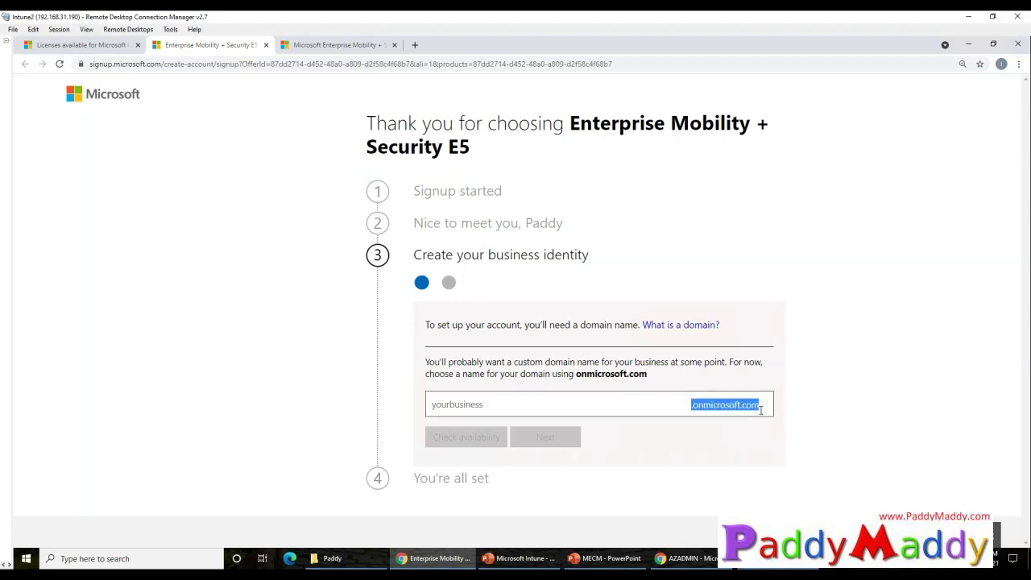
left_click(694, 411)
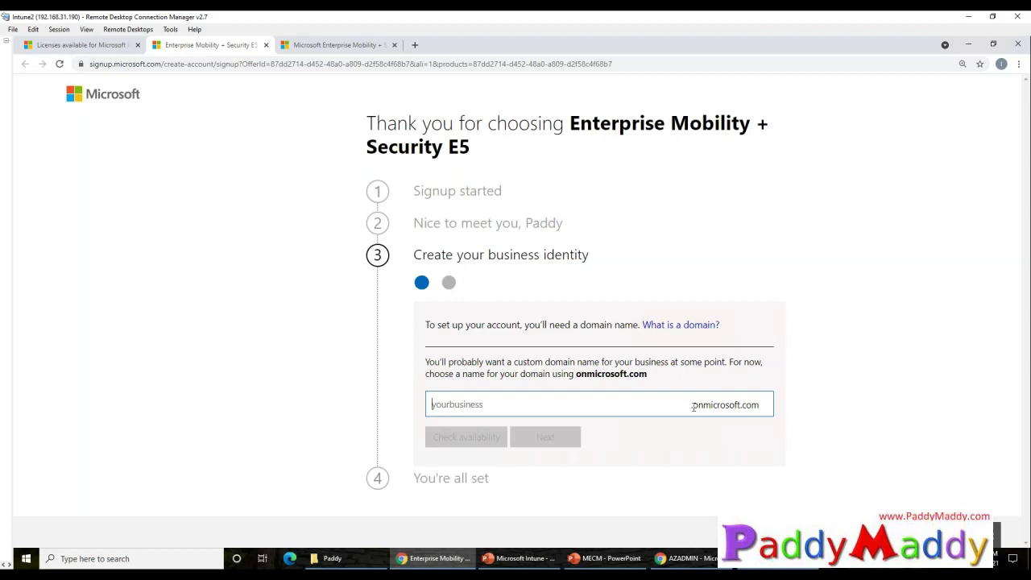
left_click_drag(691, 406, 767, 409)
left_click(722, 406)
Try ibm as the domain, then extend it to ibm1243242dsfs after it's taken and recheck availability.
type("ibm")
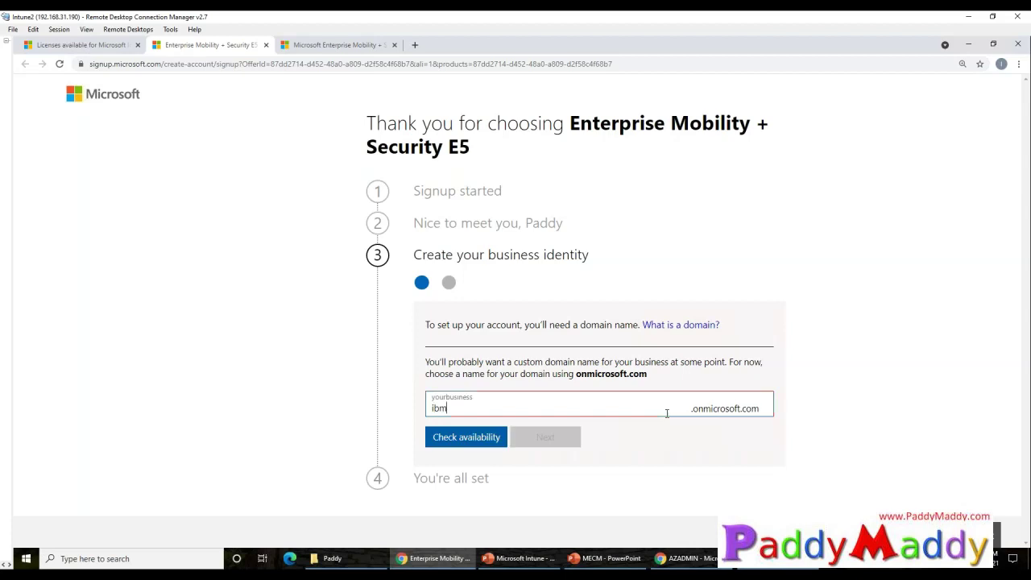
key("ctrl+a")
left_click(476, 442)
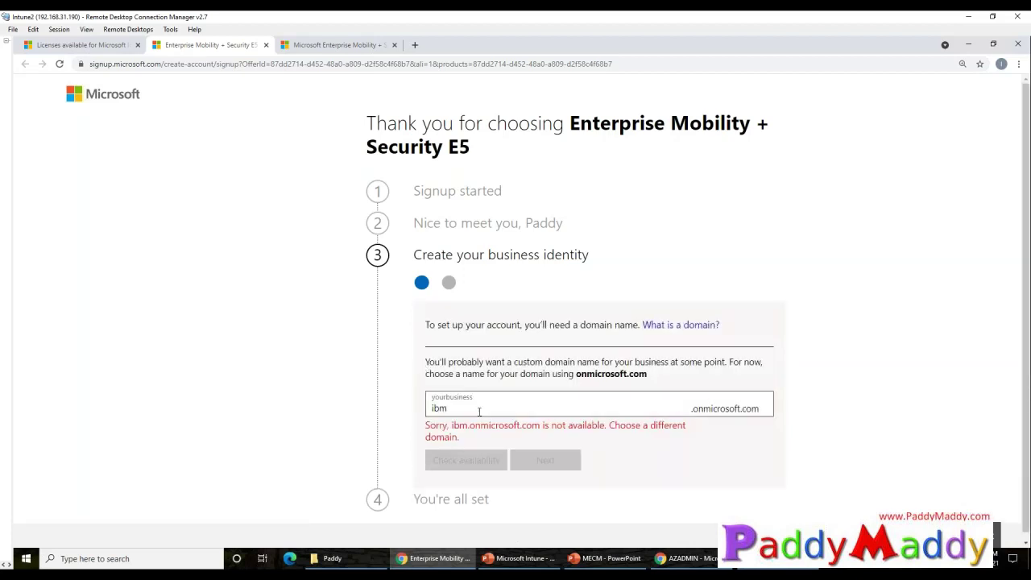
left_click_drag(450, 408, 416, 412)
left_click(482, 411)
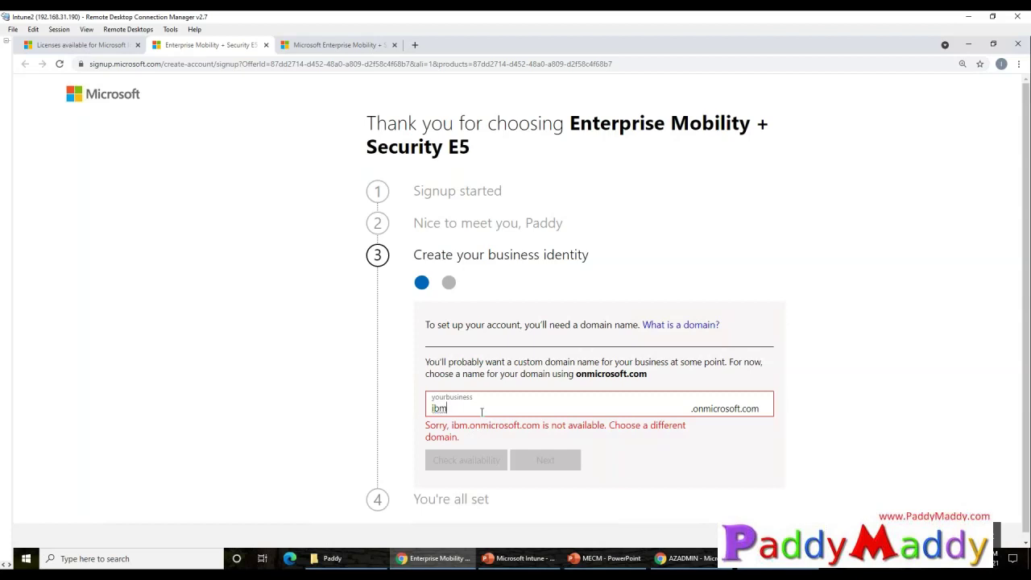
type("1243242dsfs")
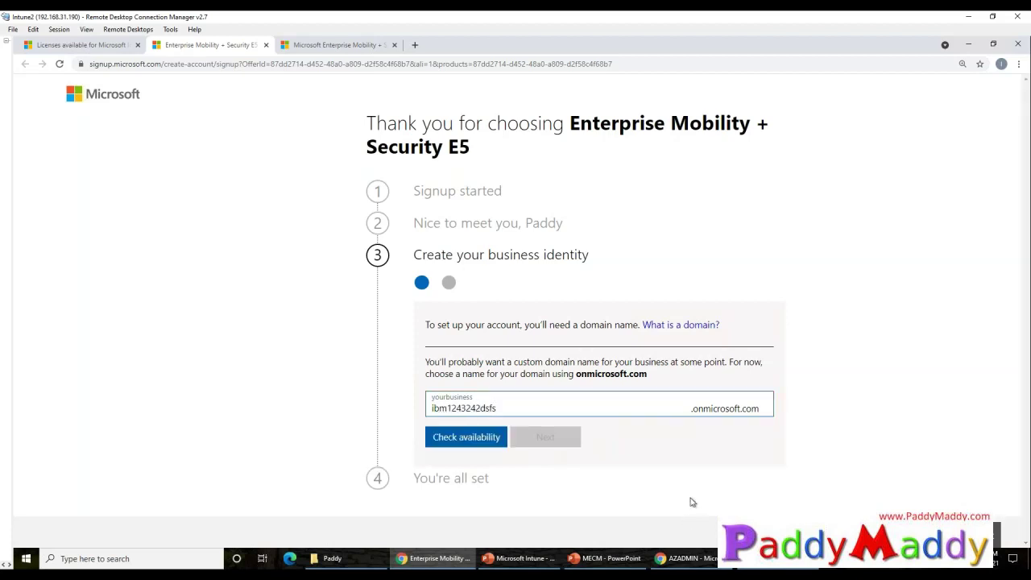
left_click(463, 446)
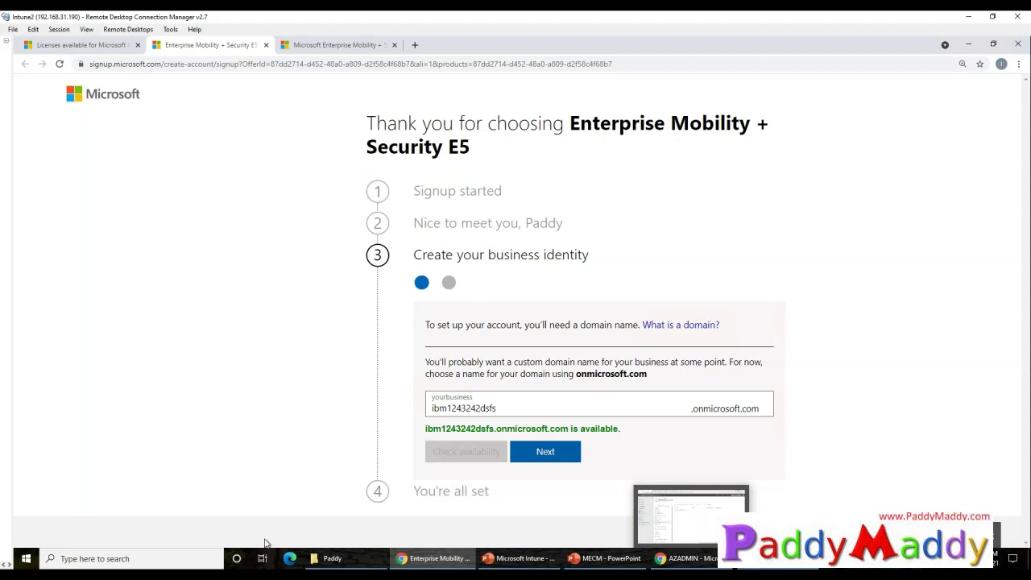
Launch Notepad through the Run dialog.
right_click(26, 558)
left_click(77, 507)
type("notepad")
key("Return")
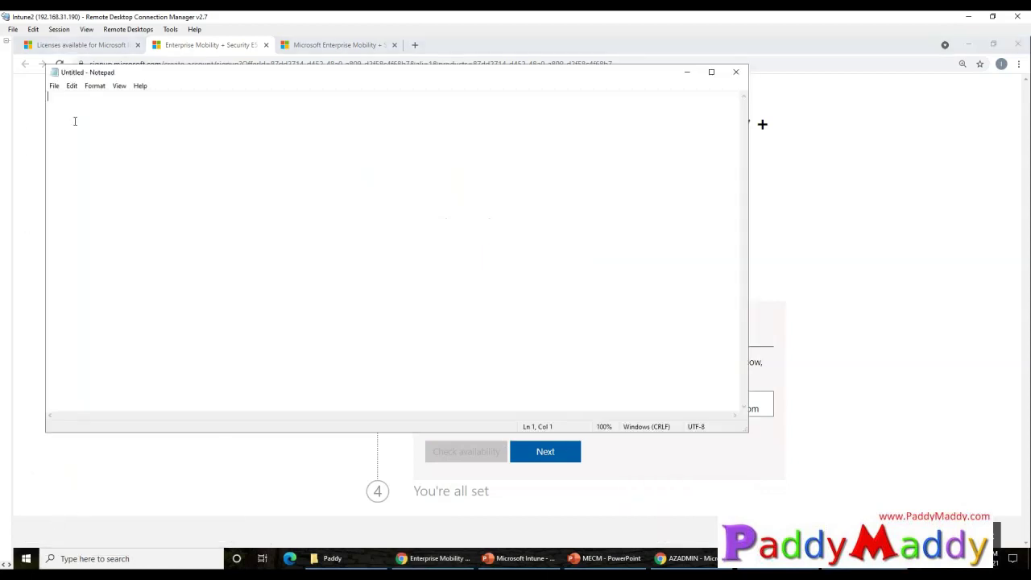
Increase Notepad's font size, starting at size 20 and then going larger.
left_click(92, 86)
left_click(101, 111)
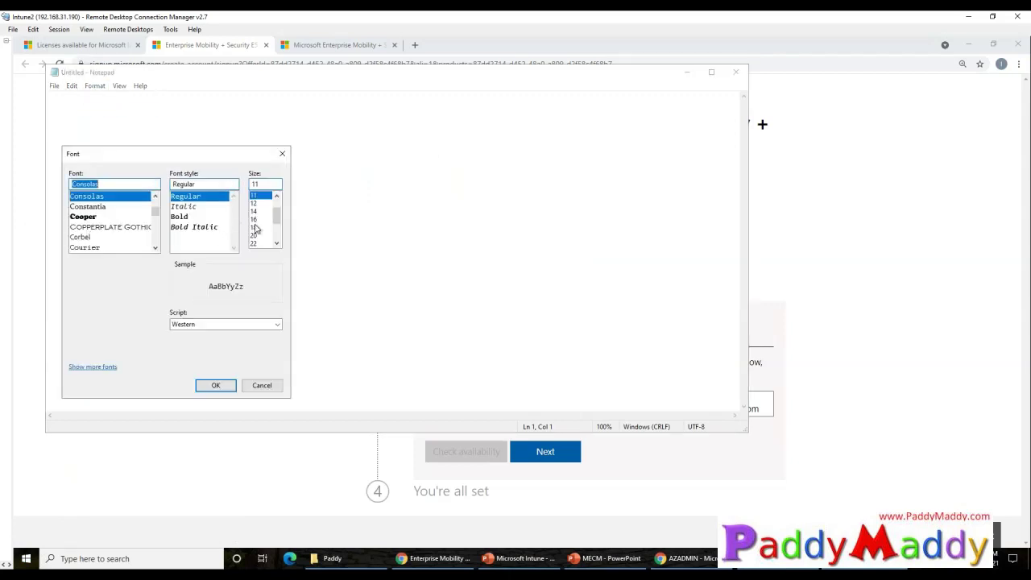
left_click(259, 236)
left_click(215, 385)
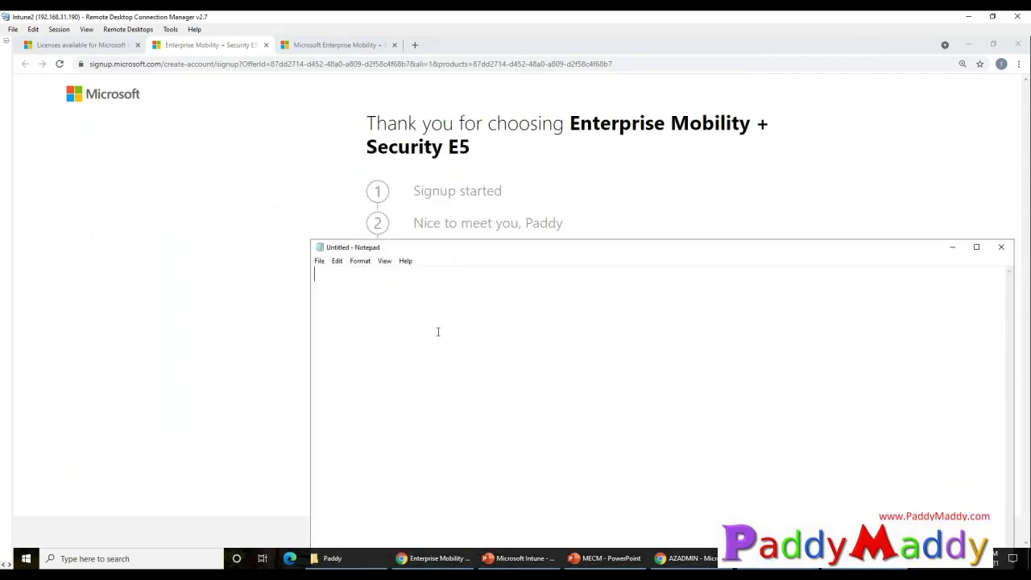
type("user")
key("BackSpace")
key("BackSpace")
key("BackSpace")
key("BackSpace")
left_click(365, 262)
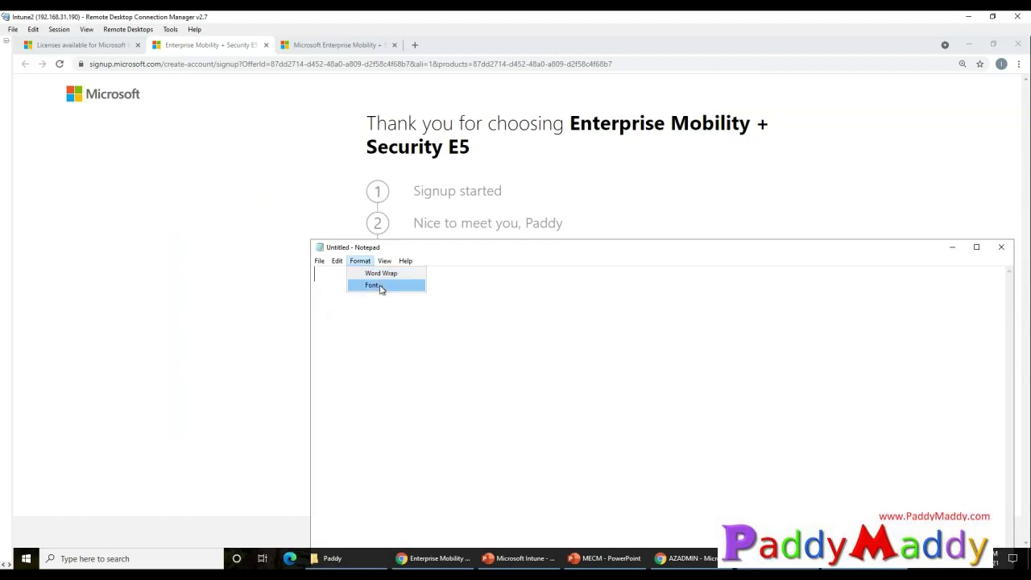
left_click(379, 288)
left_click(520, 374)
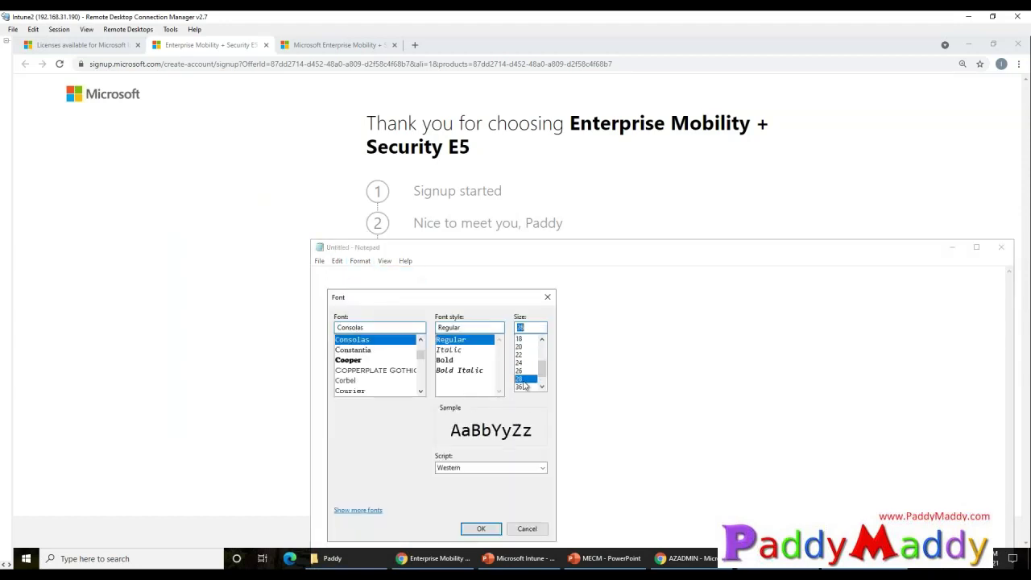
left_click(481, 529)
Type an example ibm.com user sign-in address and place Notepad over the sign-up page.
key("Return")
type("u")
key("BackSpace")
type("u")
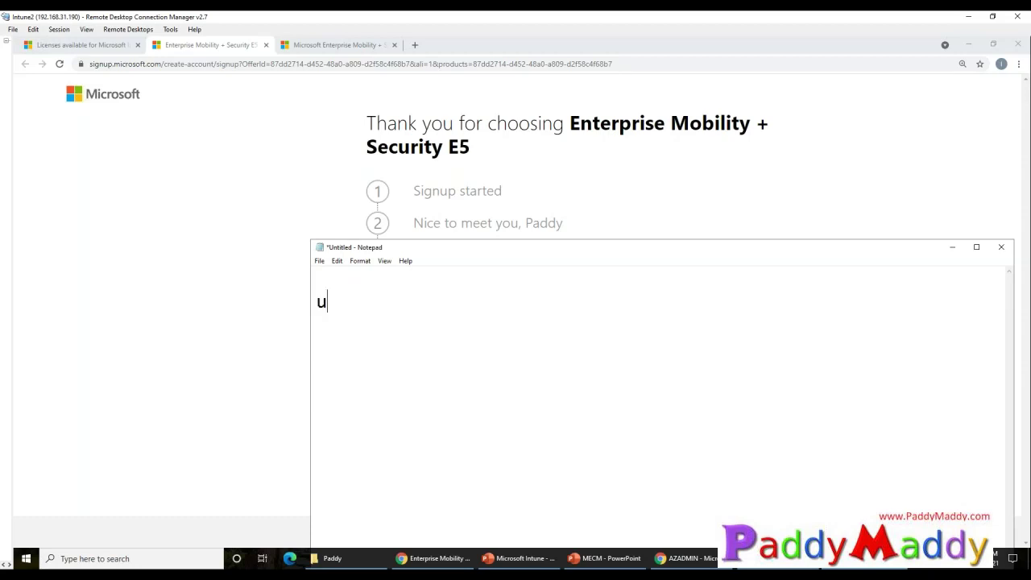
key("BackSpace")
type("User1@")
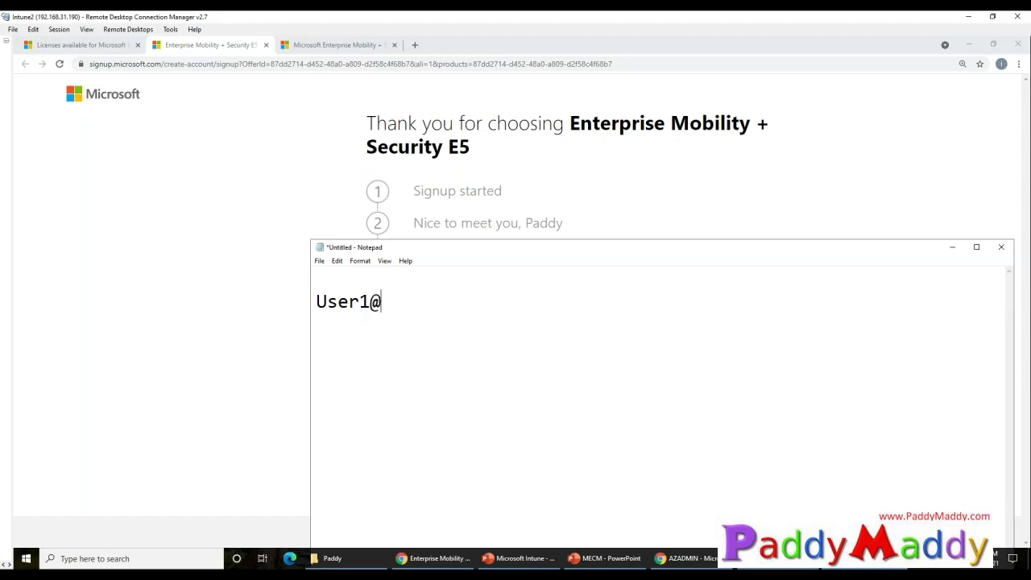
type("ibm.com")
key("Return")
left_click_drag(311, 240, 790, 387)
left_click_drag(854, 395, 391, 171)
left_click_drag(551, 376, 737, 308)
left_click(482, 230)
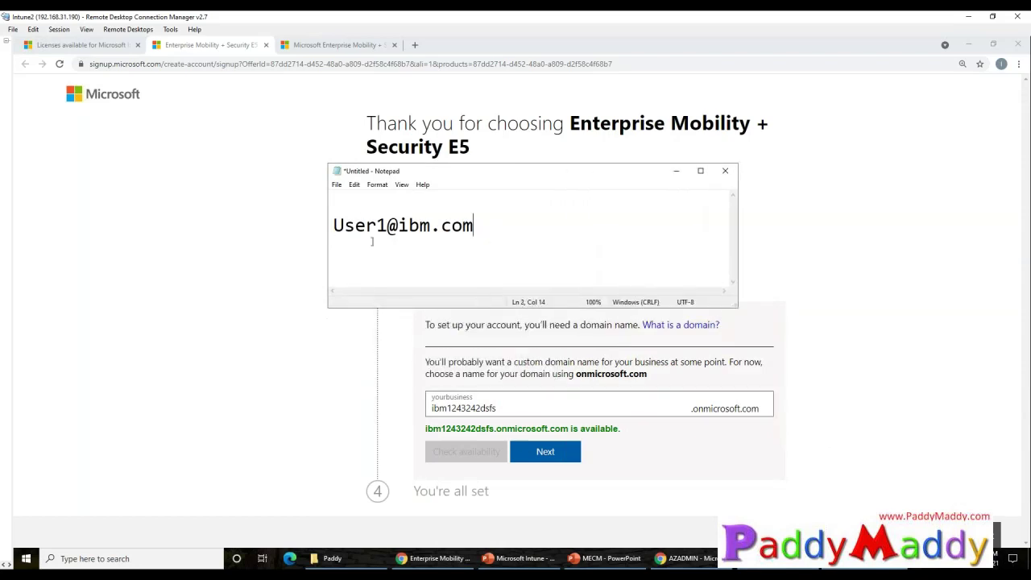
Write a sample User1 sign-in address on the ibm1243242dsfs.onmicrosoft.com domain on a new line.
key("Left")
key("Left")
key("Left")
key("Left")
key("Left")
key("Left")
key("Left")
key("shift+Home")
key("ctrl+c")
left_click(506, 221)
key("Return")
key("ctrl+v")
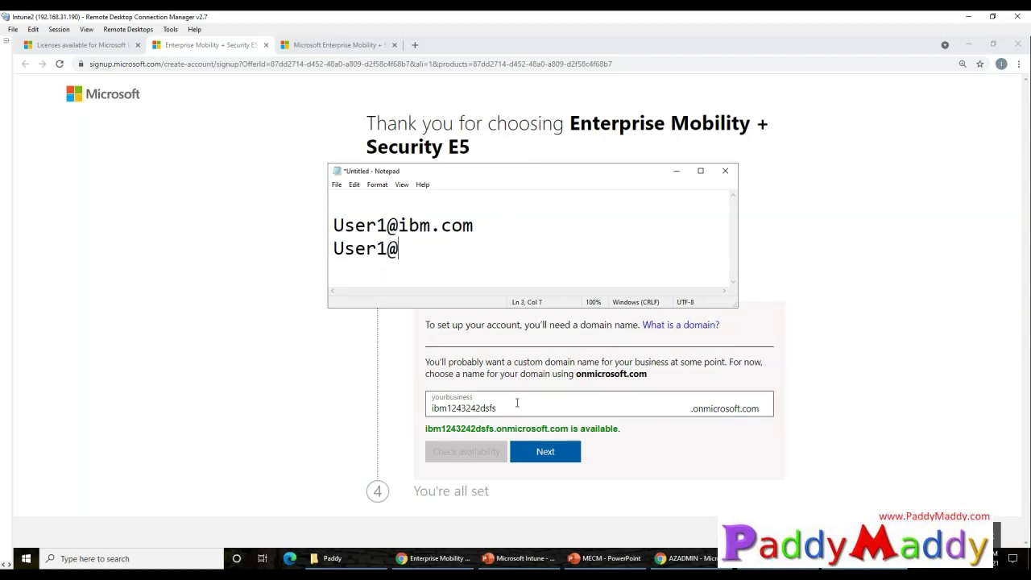
left_click(517, 403)
left_click_drag(524, 408, 387, 409)
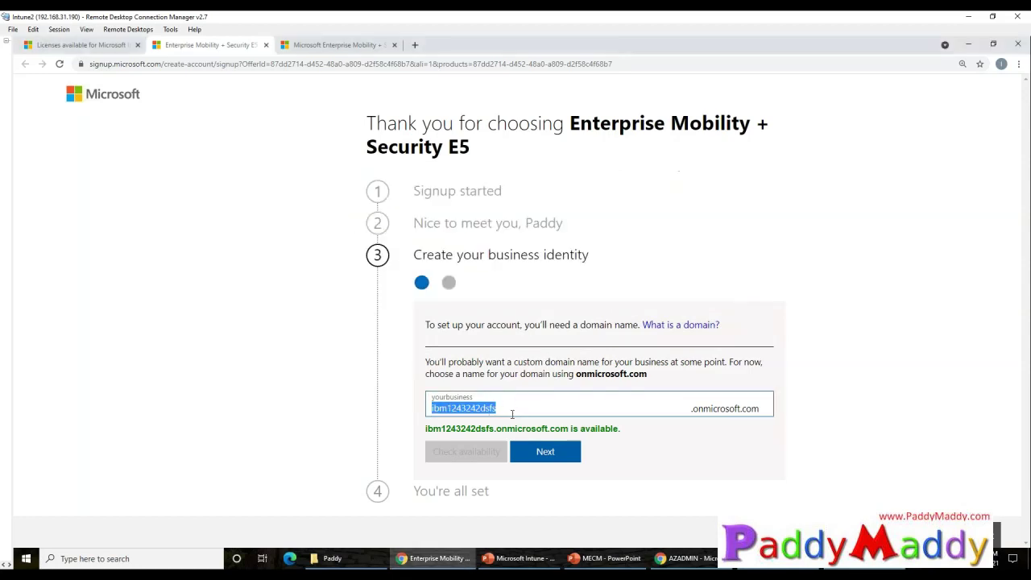
key("ctrl+c")
key("alt+Tab")
key("ctrl+v")
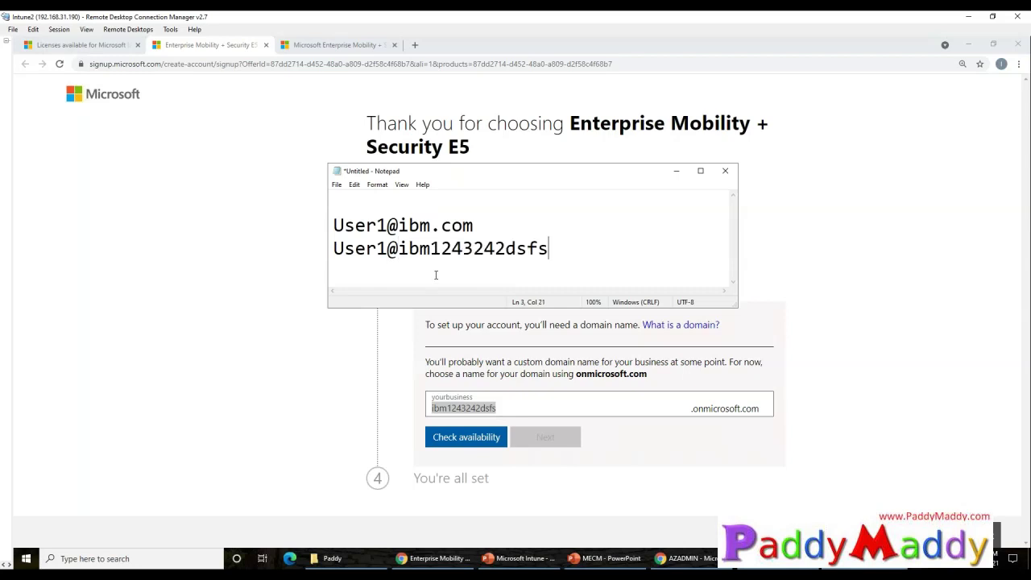
type(".onmicros")
key("BackSpace")
type("s")
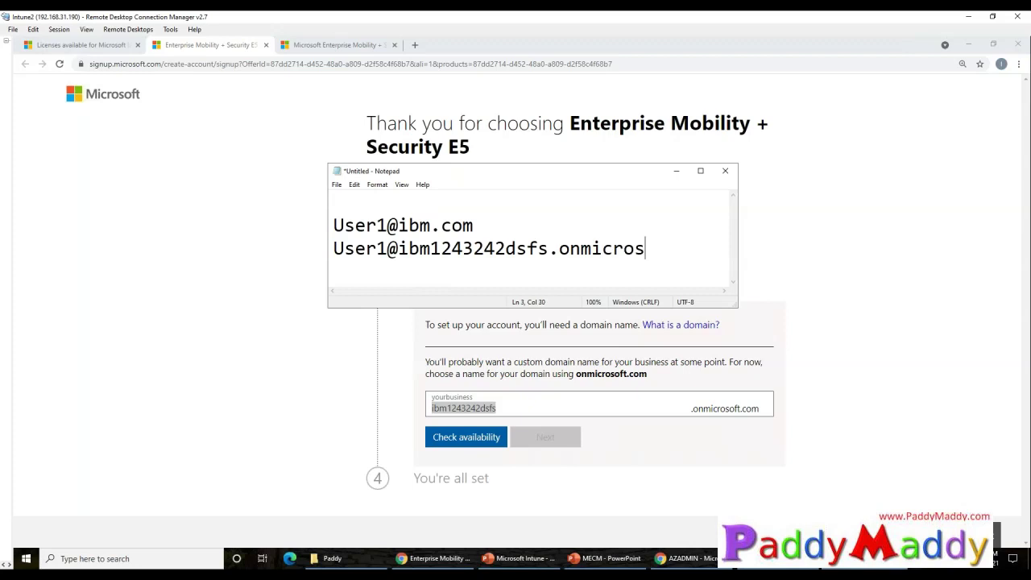
type("oft.com")
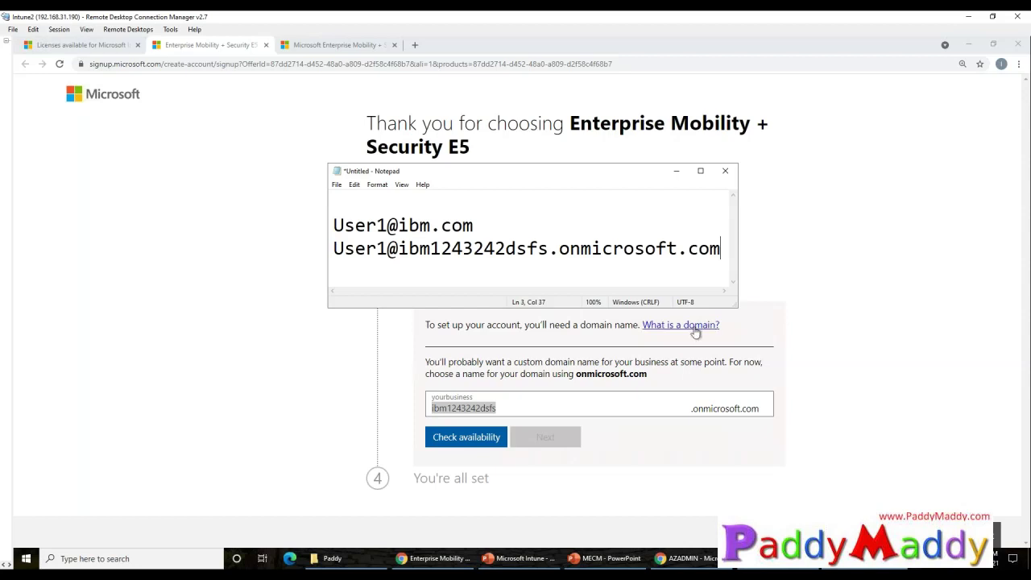
Add a line reading 'ibm1243242dsfs.onmicrosoft.com to IBM.com' below the addresses.
left_click_drag(736, 306, 928, 336)
left_click_drag(735, 248, 333, 248)
left_click(334, 269)
left_click(516, 230)
key("Return")
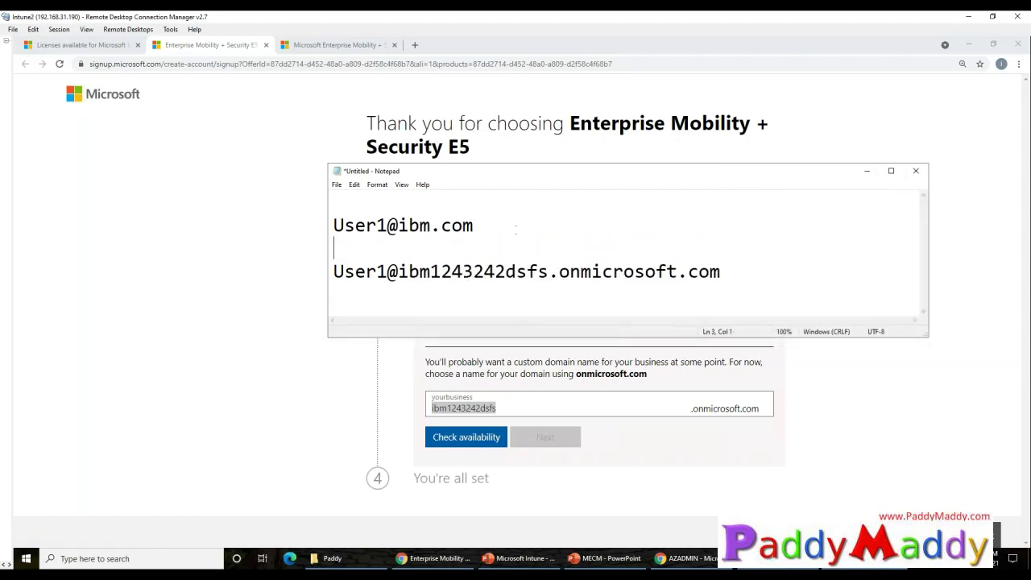
left_click_drag(756, 281, 376, 263)
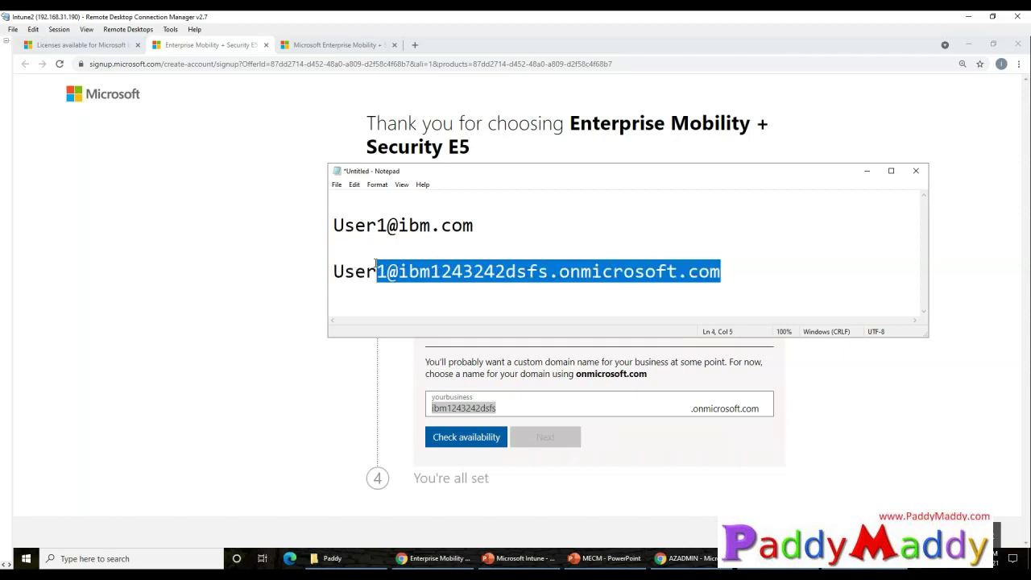
left_click(767, 283)
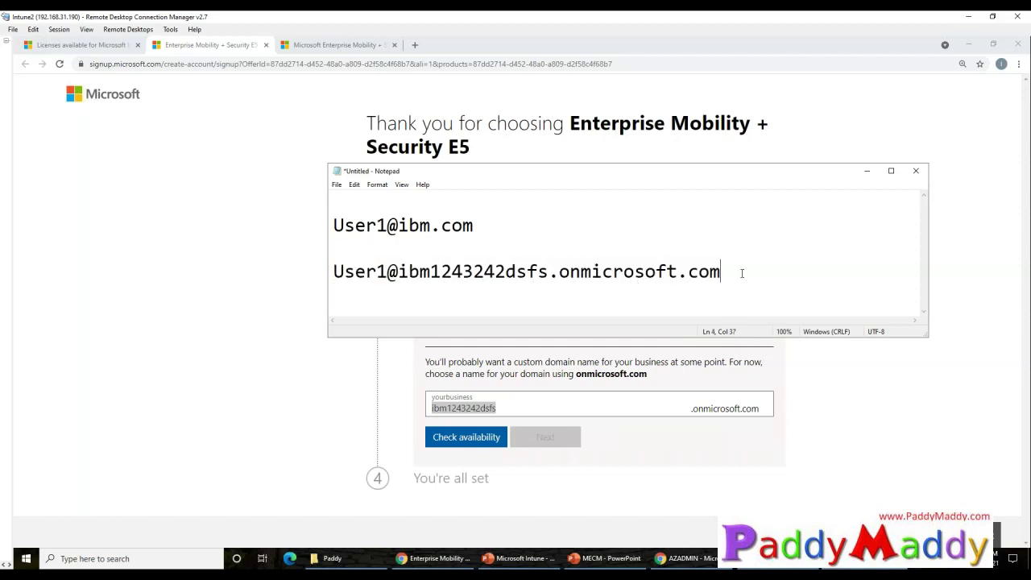
left_click_drag(750, 280, 400, 272)
key("ctrl+c")
left_click(775, 286)
key("Return")
key("Return")
key("Return")
key("ctrl+v")
left_click_drag(725, 300, 253, 288)
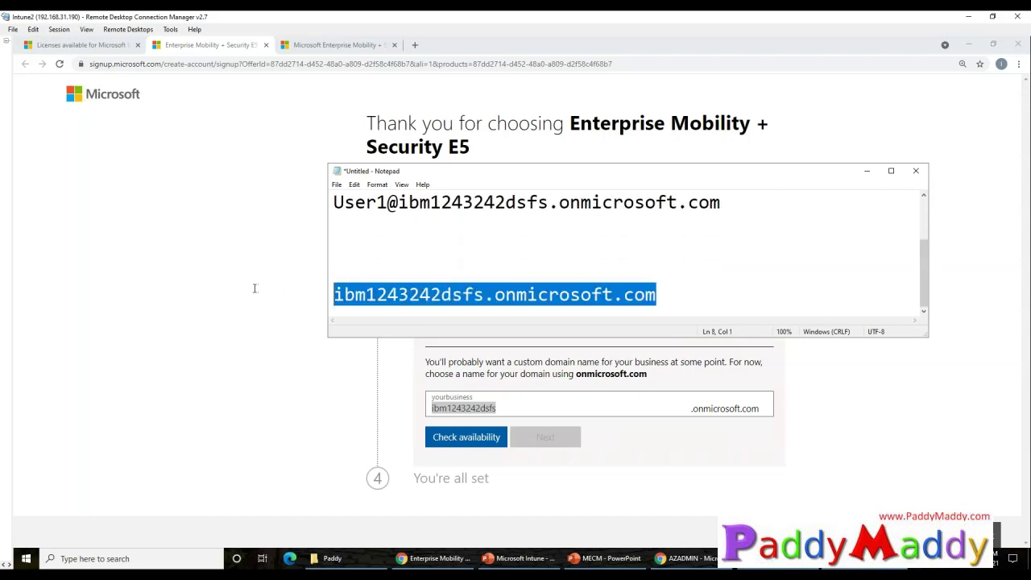
left_click(681, 298)
type("to ")
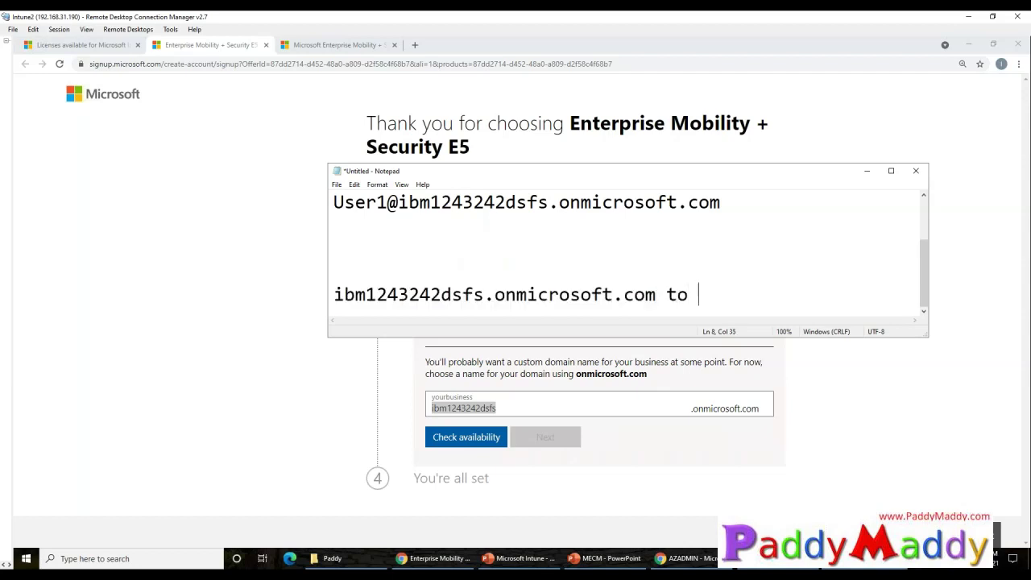
type("IBM.com")
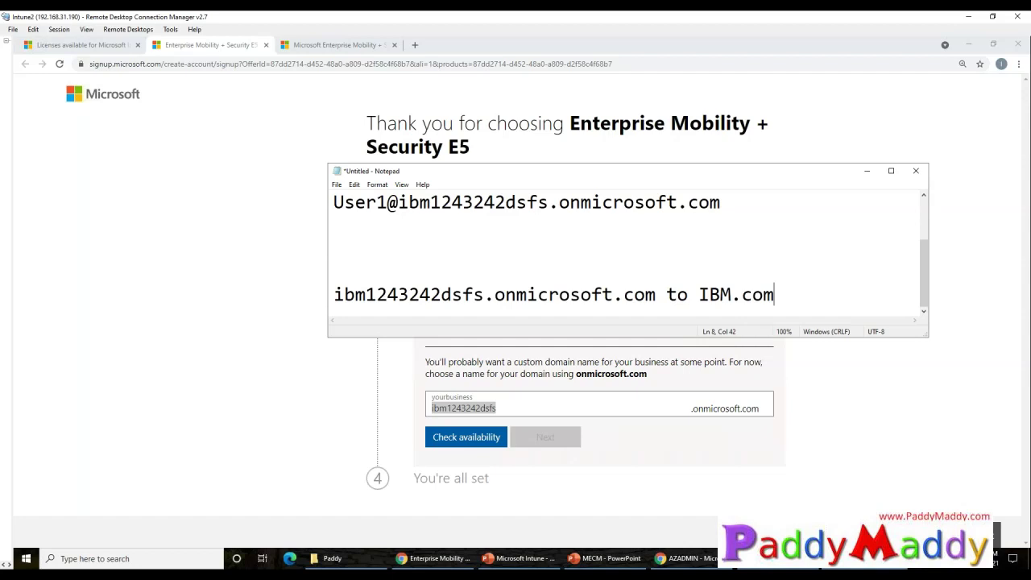
Add a sample User1 address on IBM.com on the next line.
key("Return")
key("Return")
type("use")
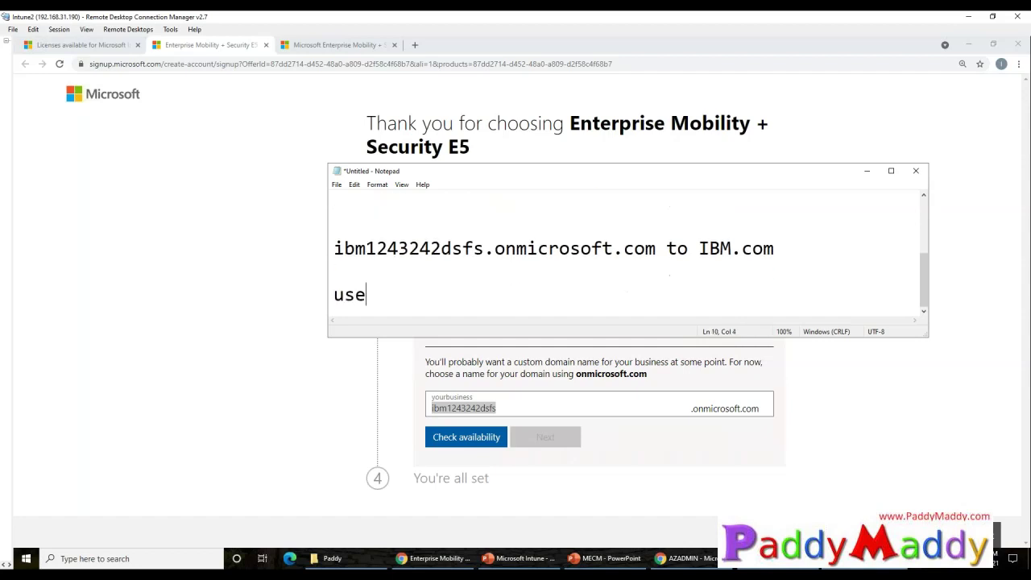
type("r@ibm.com")
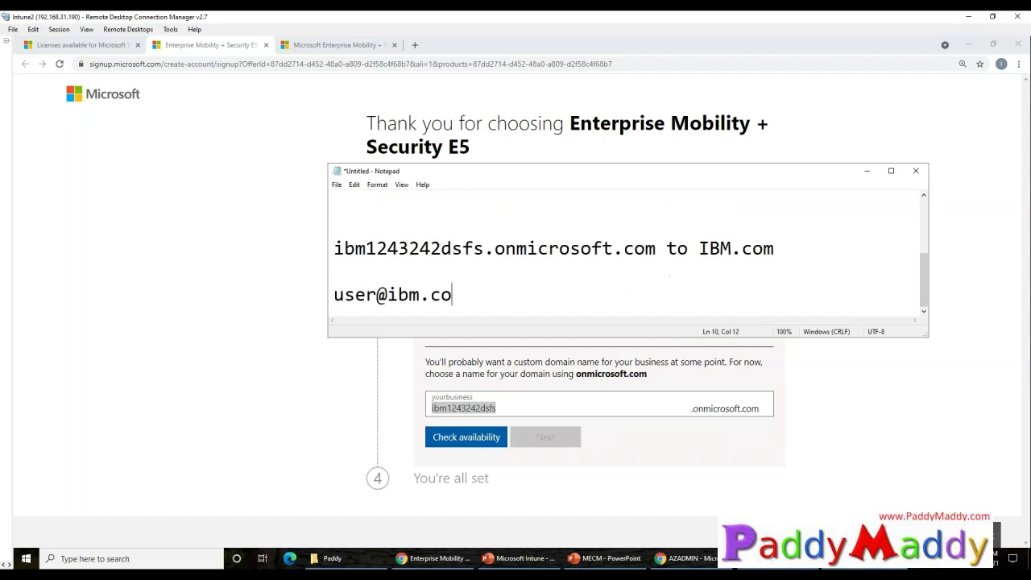
key("Left")
key("Left")
key("Left")
key("Left")
key("Left")
key("Left")
key("Left")
key("Left")
type("1")
key("Home")
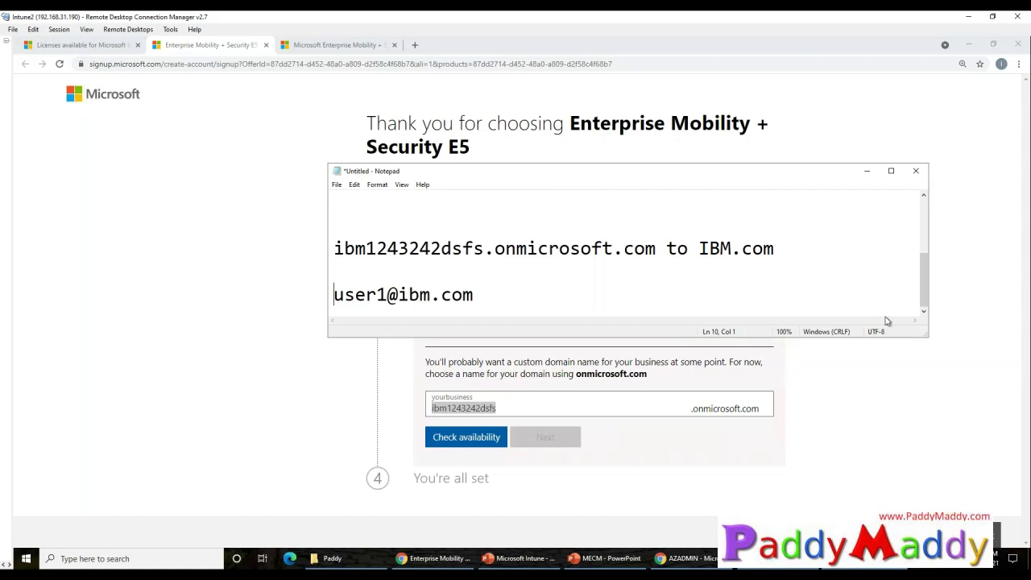
left_click_drag(495, 248, 659, 249)
Empty the business domain field on the sign-up page, then return to the Notepad notes.
left_click(496, 409)
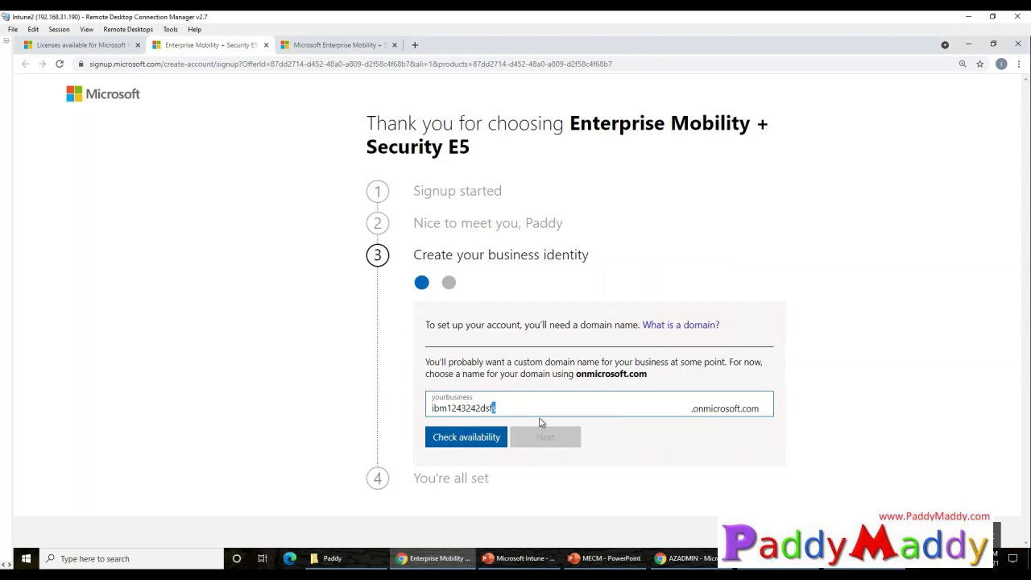
left_click_drag(495, 408, 337, 398)
key("BackSpace")
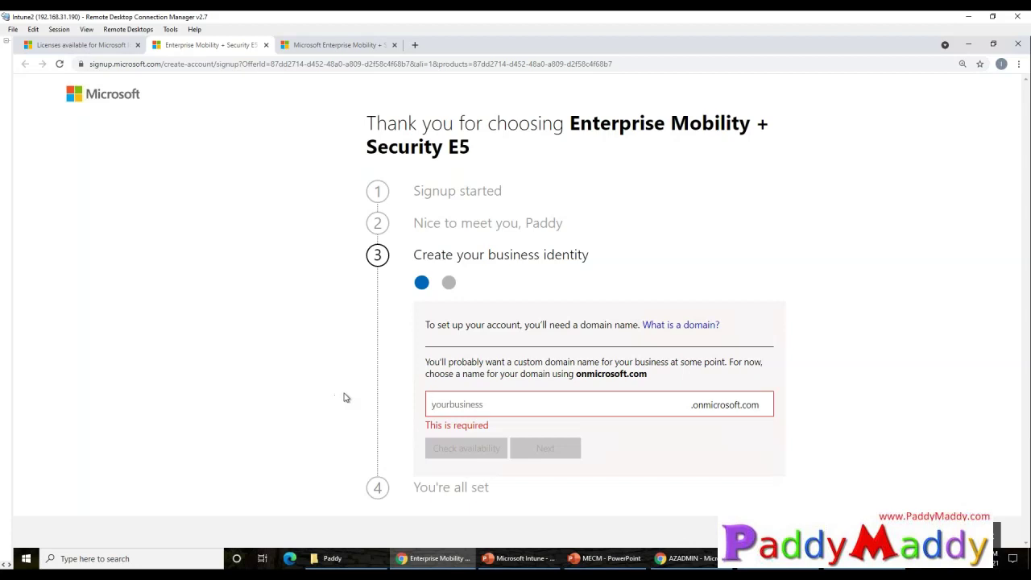
key("alt+Tab")
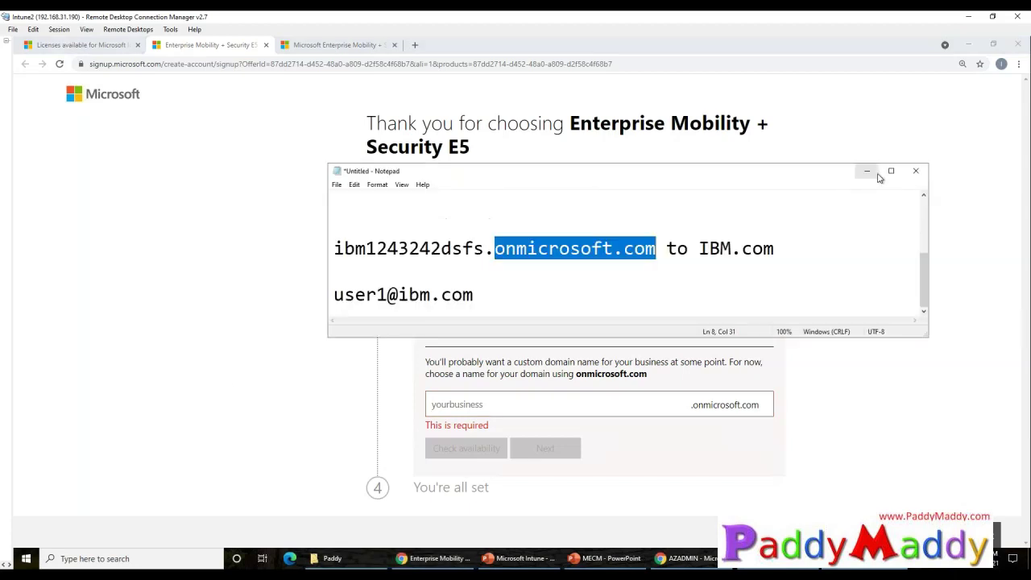
Maximize Notepad and paste the domain prefix ibm1243242dsfs onto the empty line 3.
left_click(891, 171)
left_click(258, 285)
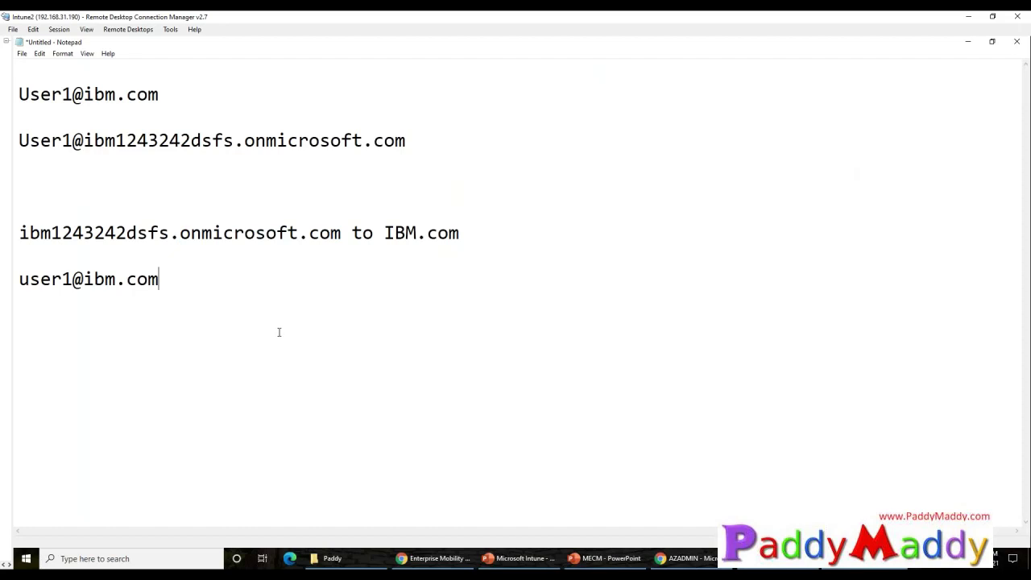
left_click(235, 142)
left_click_drag(19, 233, 171, 234)
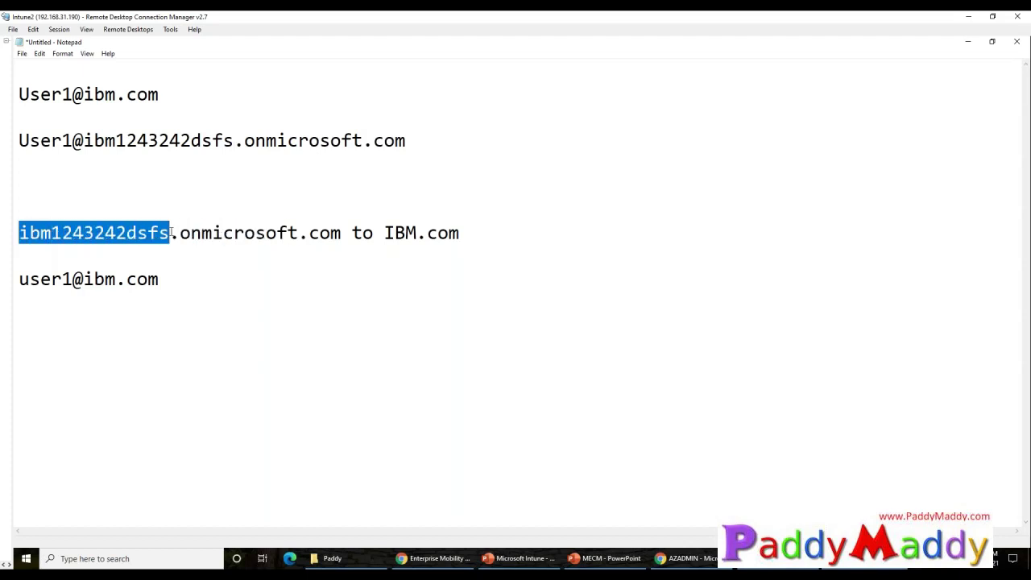
left_click(98, 187)
key("ctrl+v")
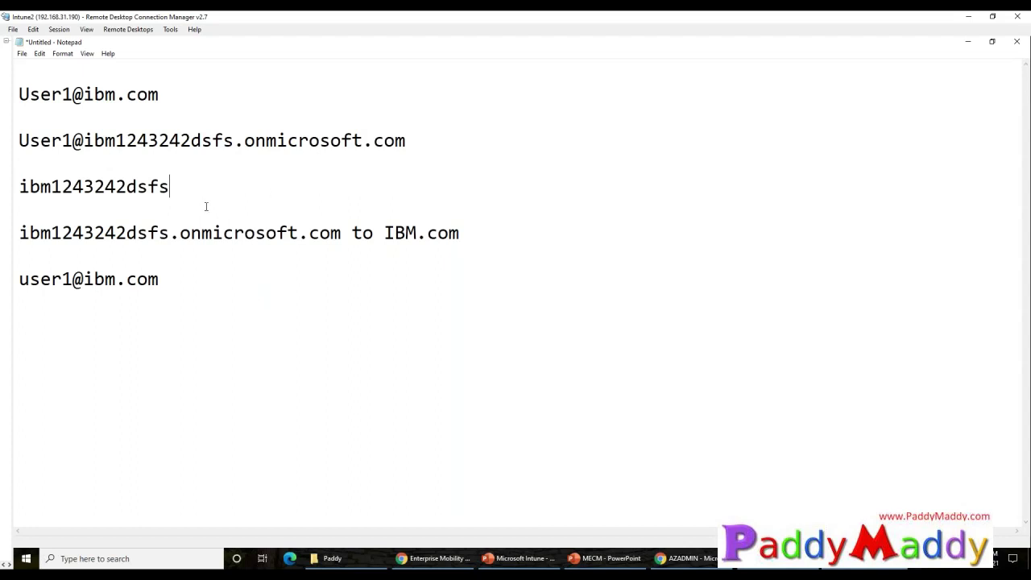
Replace line 3 with the full ibm1243242dsfs.onmicrosoft.com domain and review the addresses.
left_click_drag(421, 151, 84, 144)
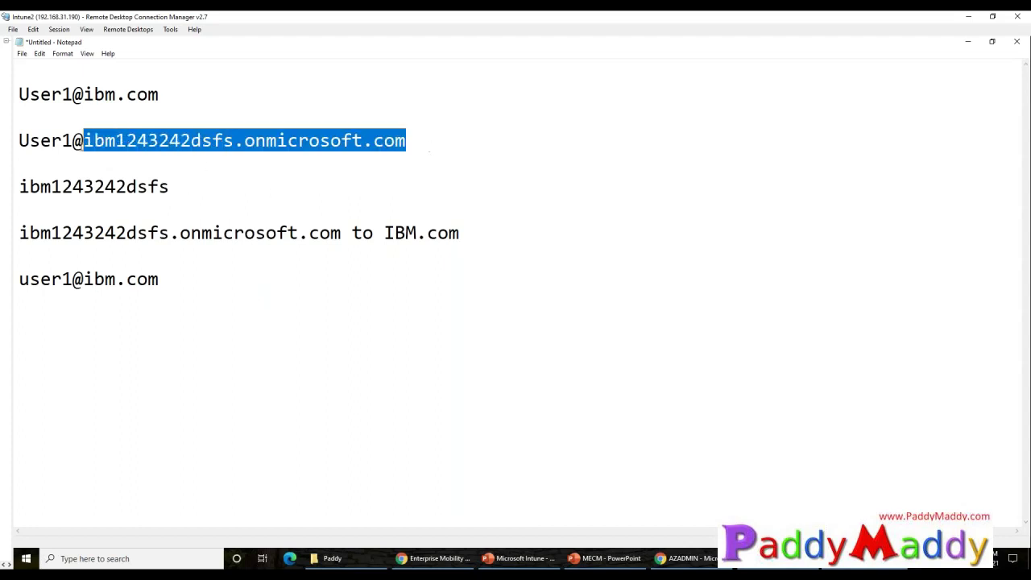
left_click_drag(172, 190, 18, 159)
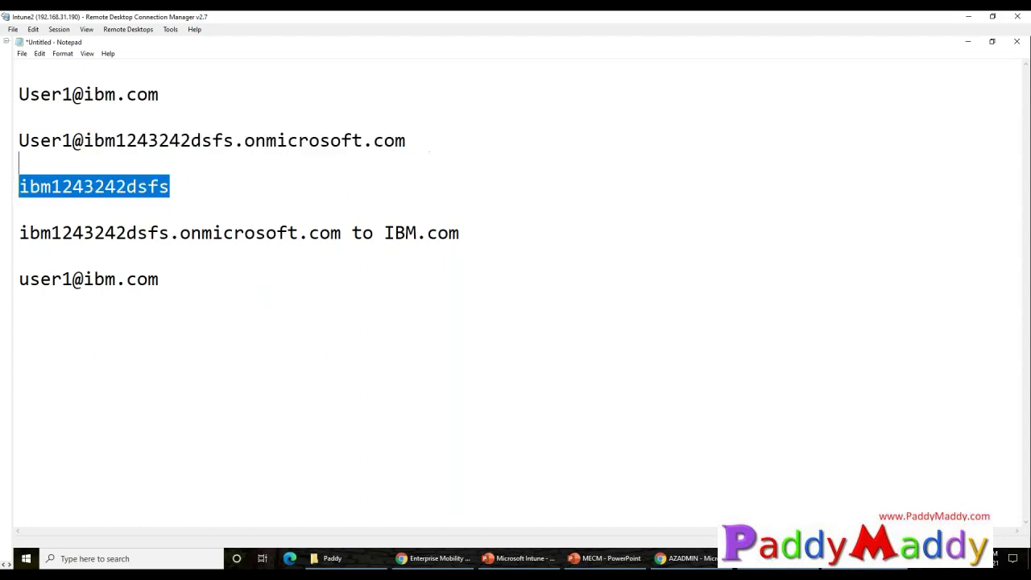
key("ctrl+v")
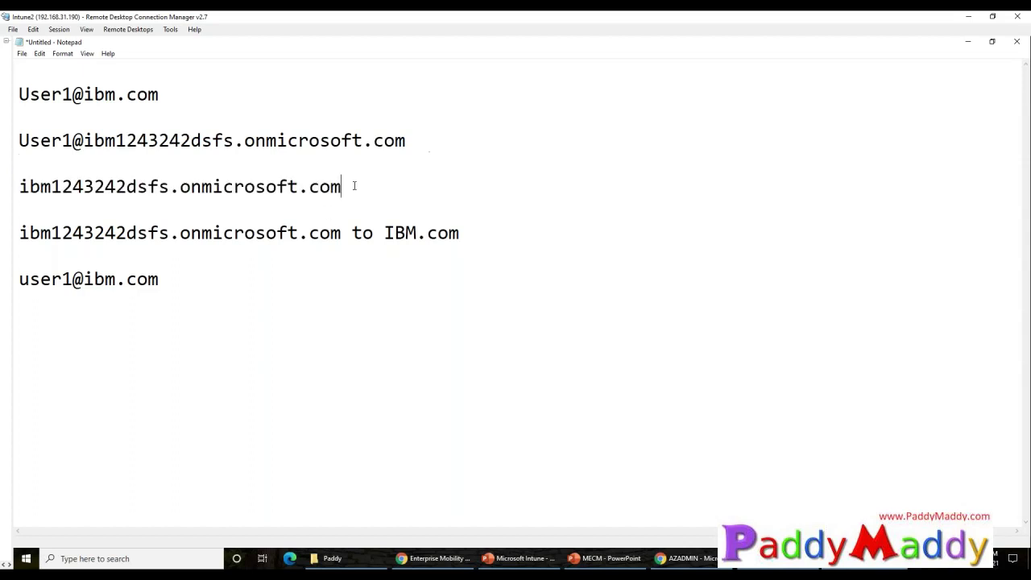
left_click_drag(353, 186, 19, 163)
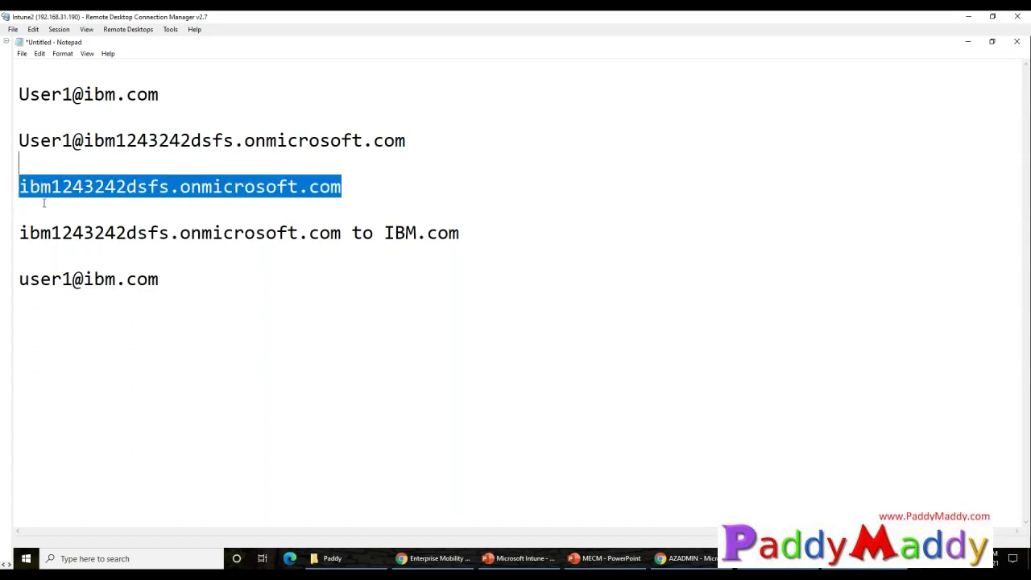
left_click(115, 279)
left_click_drag(18, 141, 73, 141)
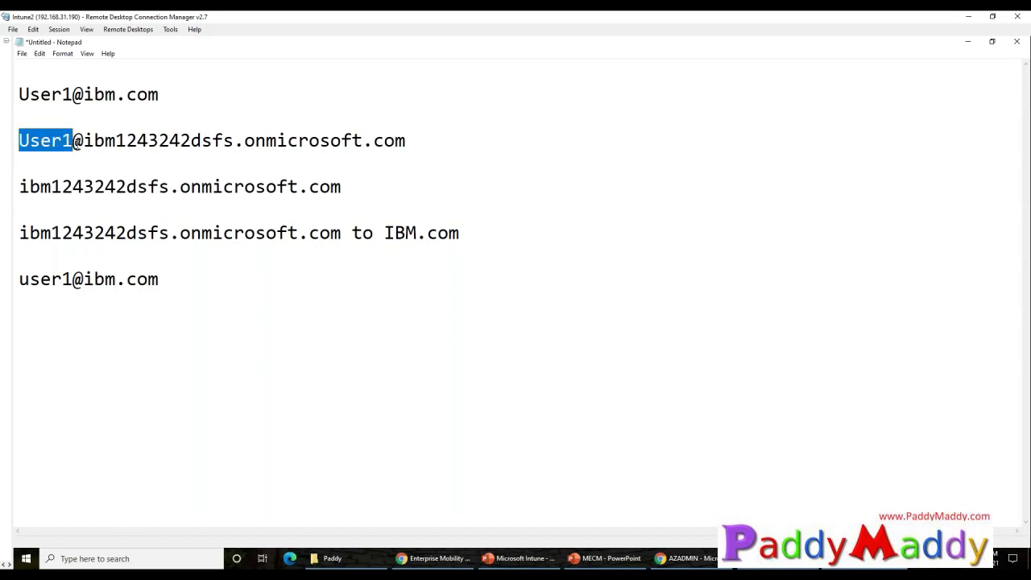
left_click_drag(19, 186, 405, 188)
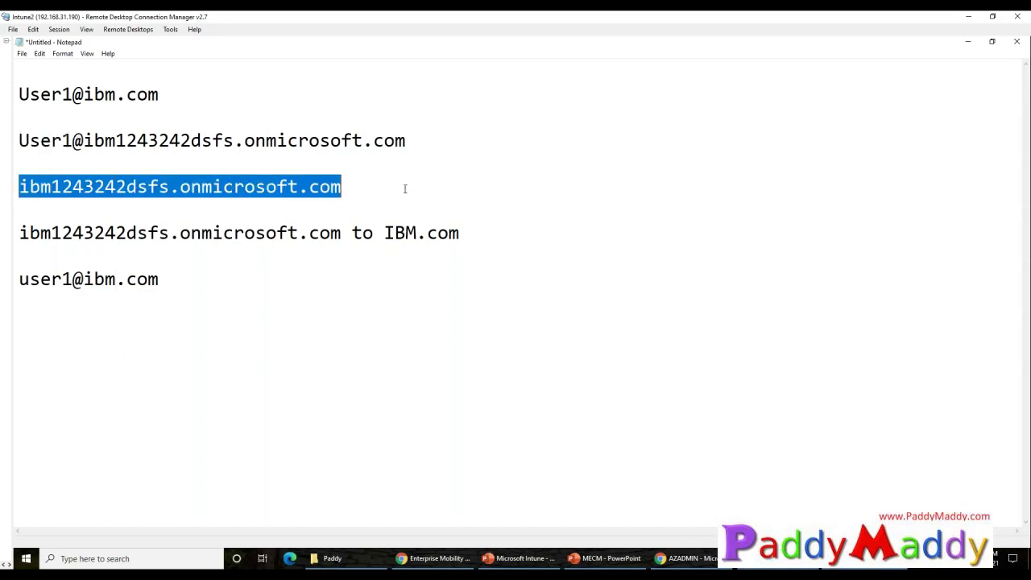
mouse_move(84, 140)
left_mouse_down()
mouse_move(413, 137)
mouse_move(84, 142)
left_mouse_up()
left_click(422, 142)
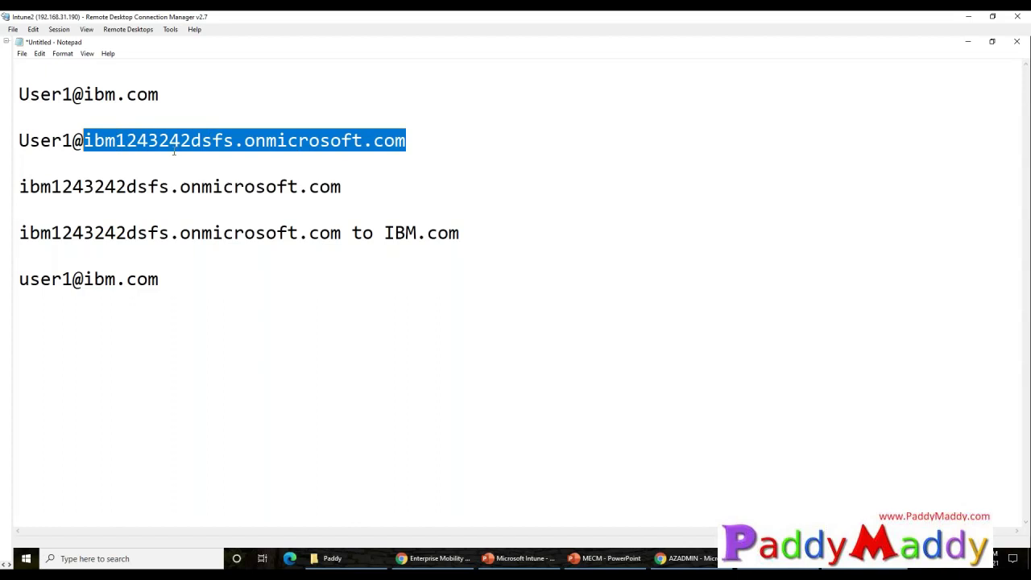
left_click_drag(160, 279, 83, 279)
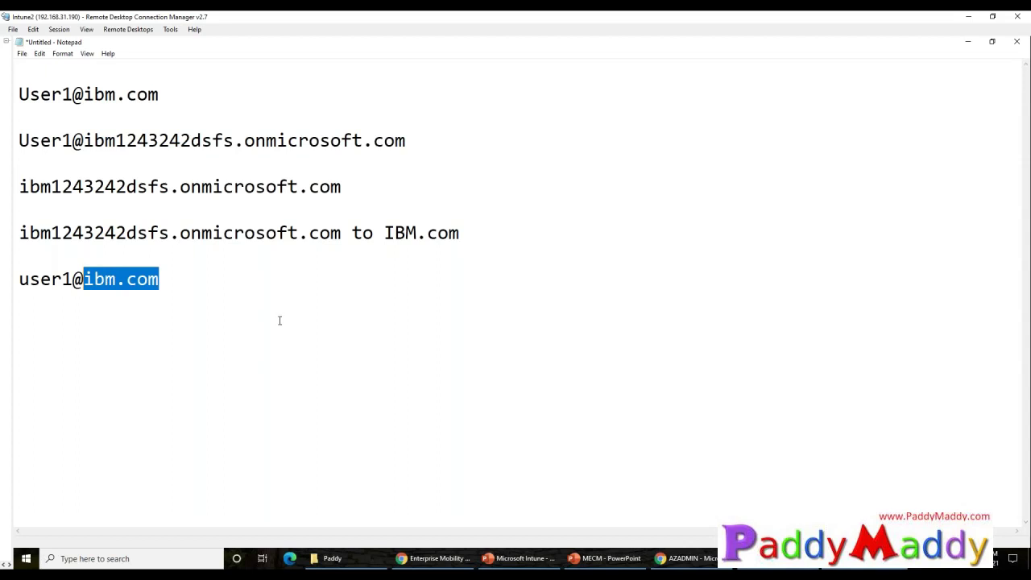
Switch to the Endpoint Manager browser window and open the Azure Active Directory overview.
left_click(435, 558)
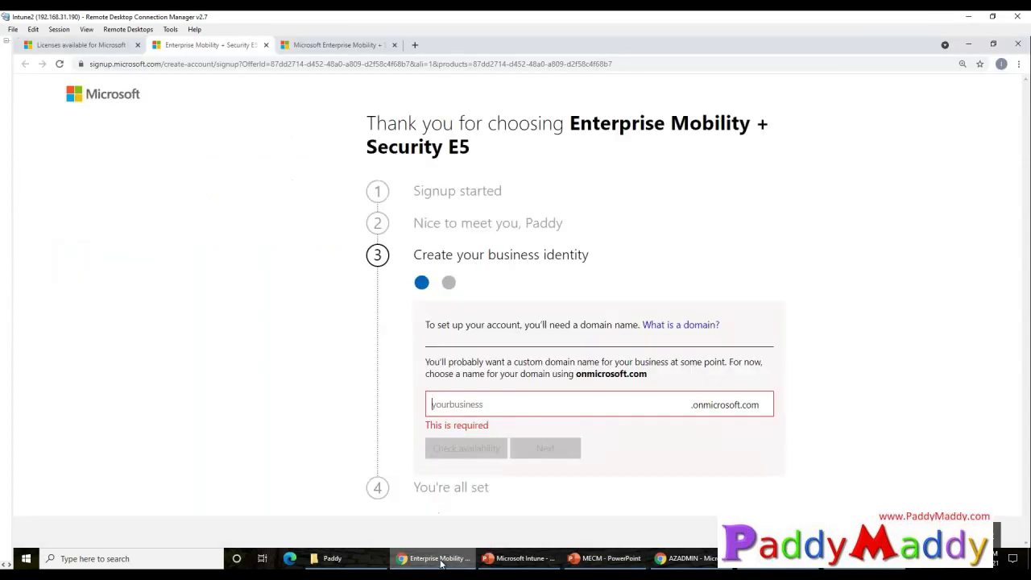
left_click(685, 558)
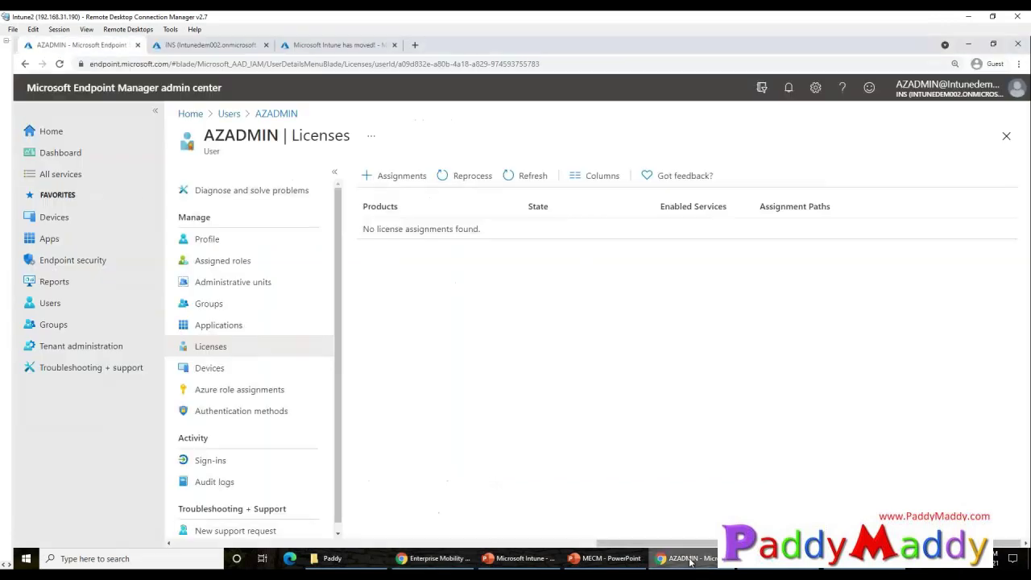
left_click(208, 49)
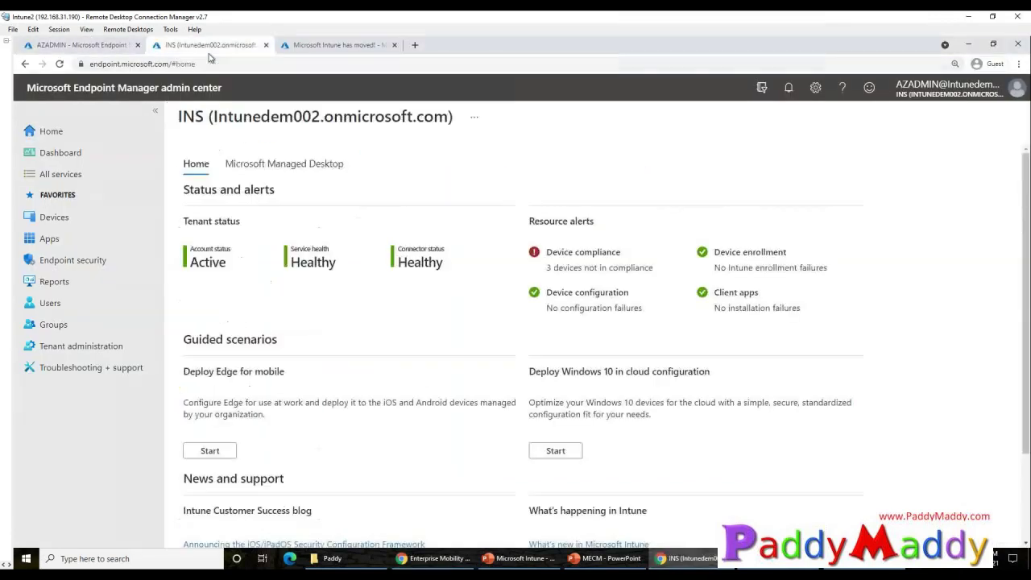
left_click(311, 49)
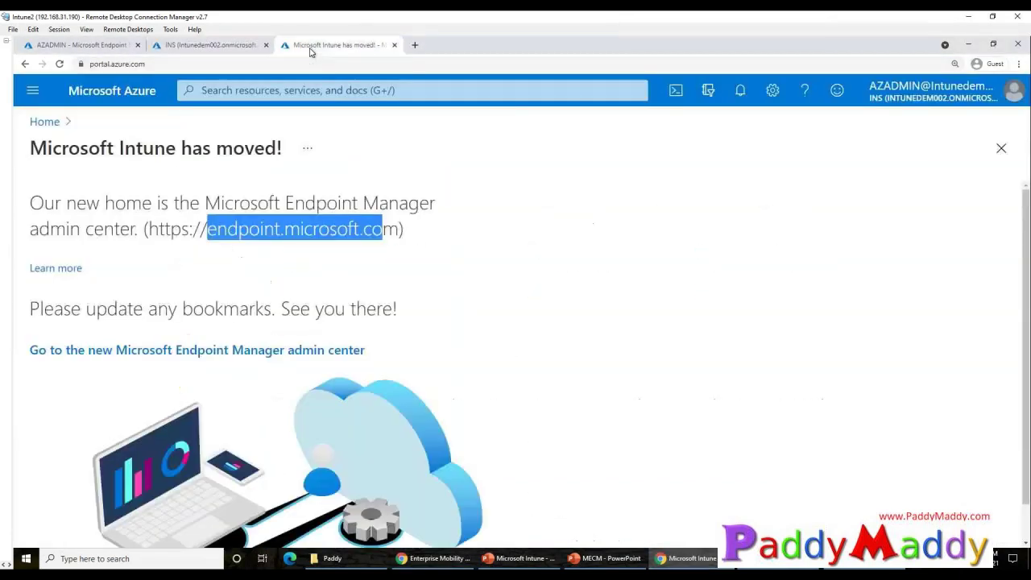
left_click(31, 91)
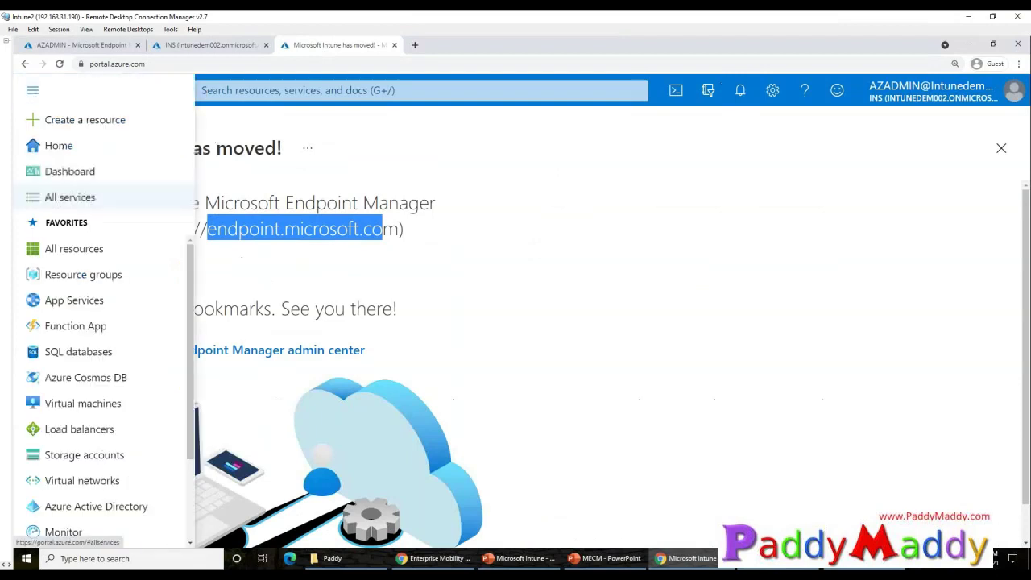
left_click(98, 508)
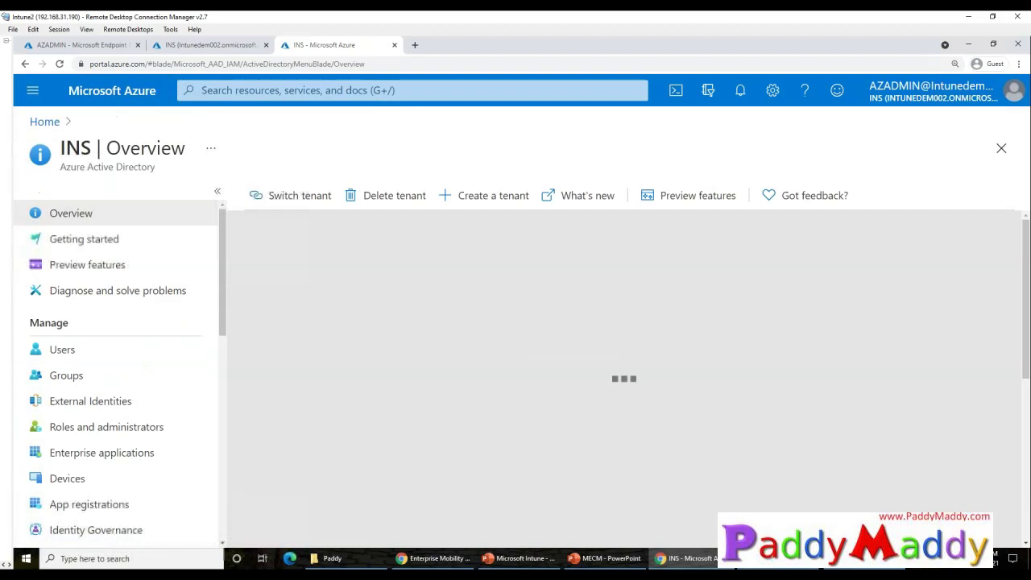
Note the primary domain Intunedem002.onmicrosoft.com, then open Custom domain names.
left_click_drag(73, 167, 141, 168)
scroll(329, 438, "down", 1)
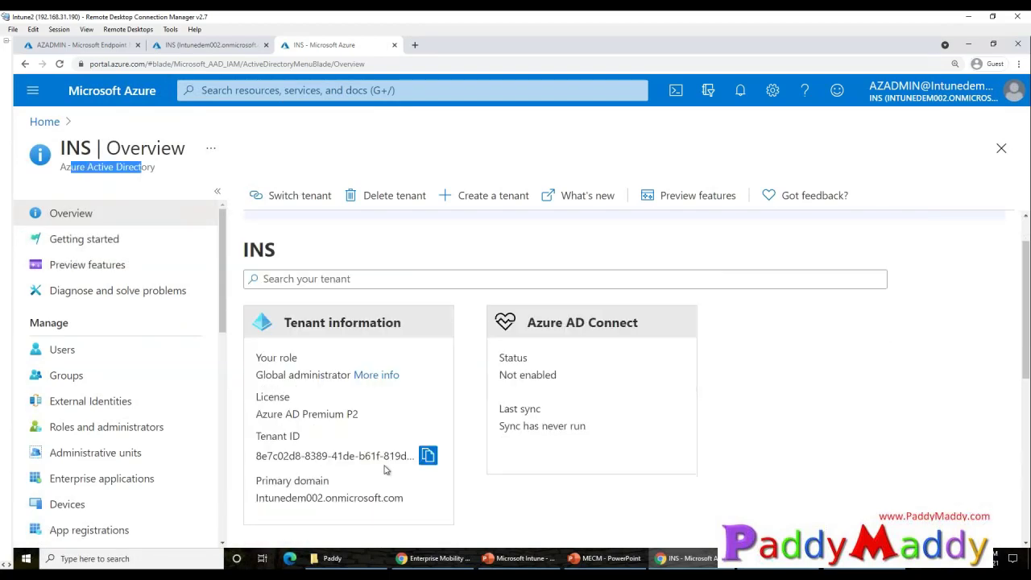
left_click_drag(256, 498, 411, 498)
left_click(324, 497)
left_click(331, 511)
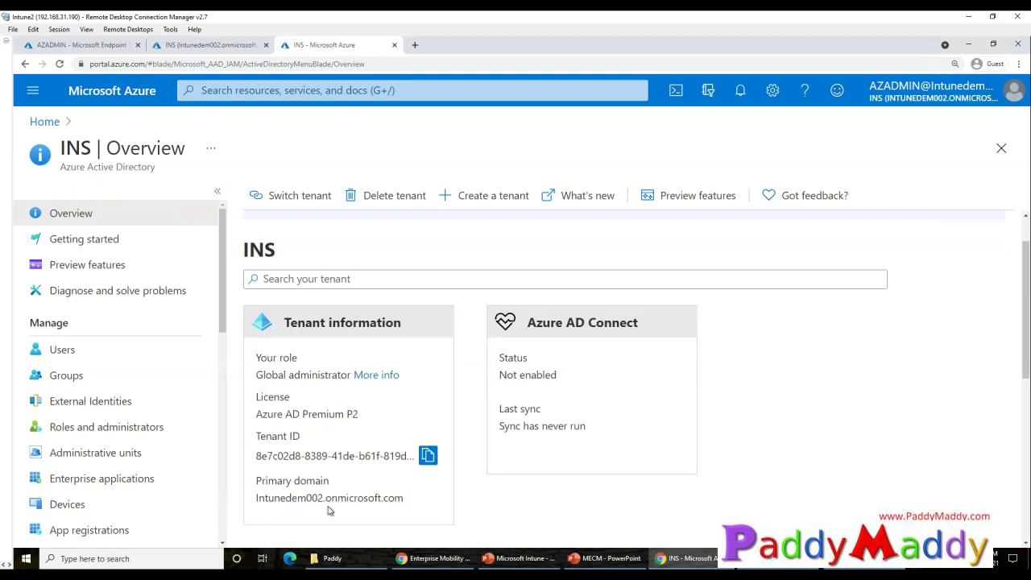
scroll(117, 389, "down", 1)
scroll(117, 389, "down", 2)
left_click(169, 496)
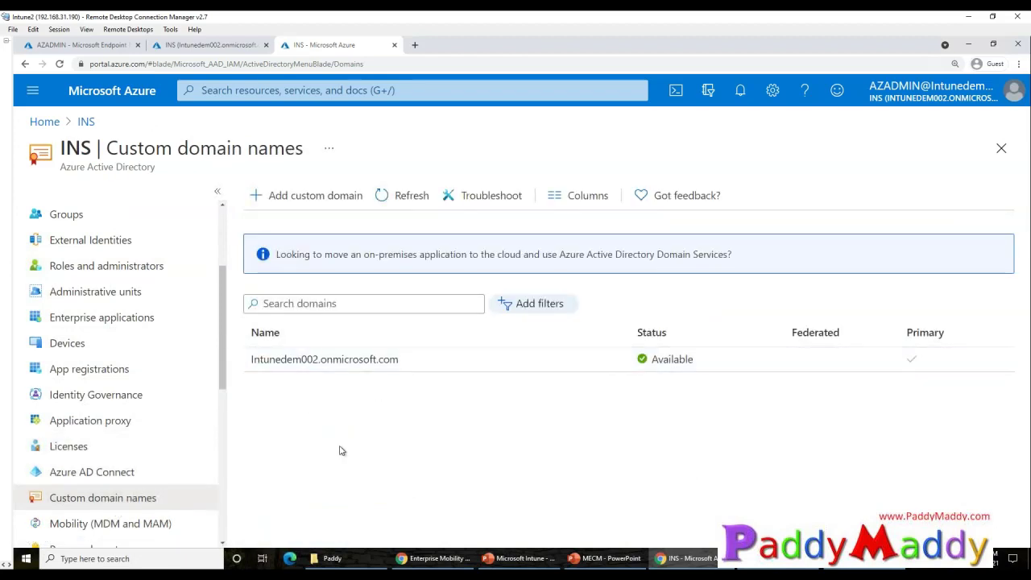
Add ibm.com as a custom domain and review its DNS record details.
left_click(307, 213)
type("ibm.com")
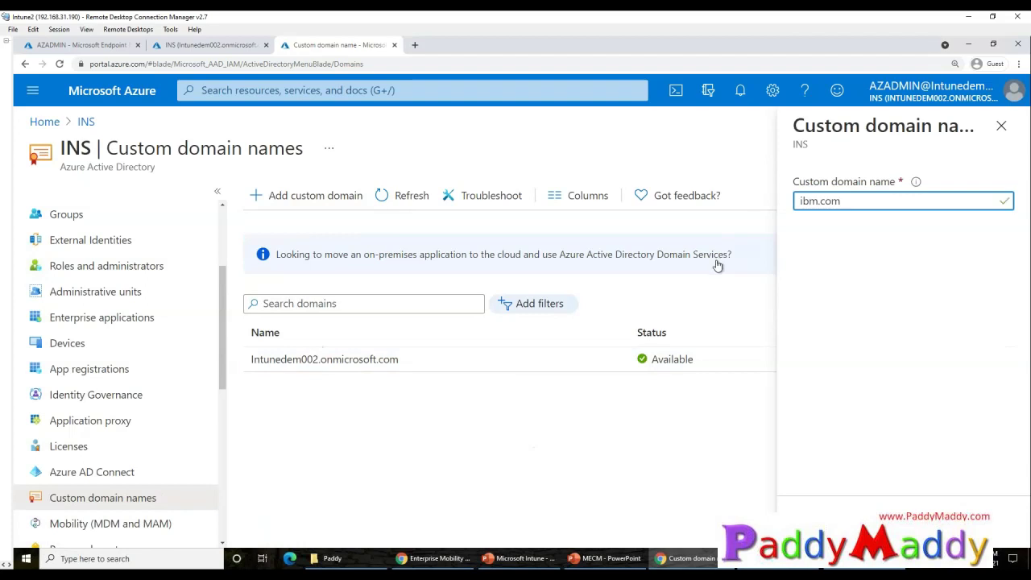
key("Return")
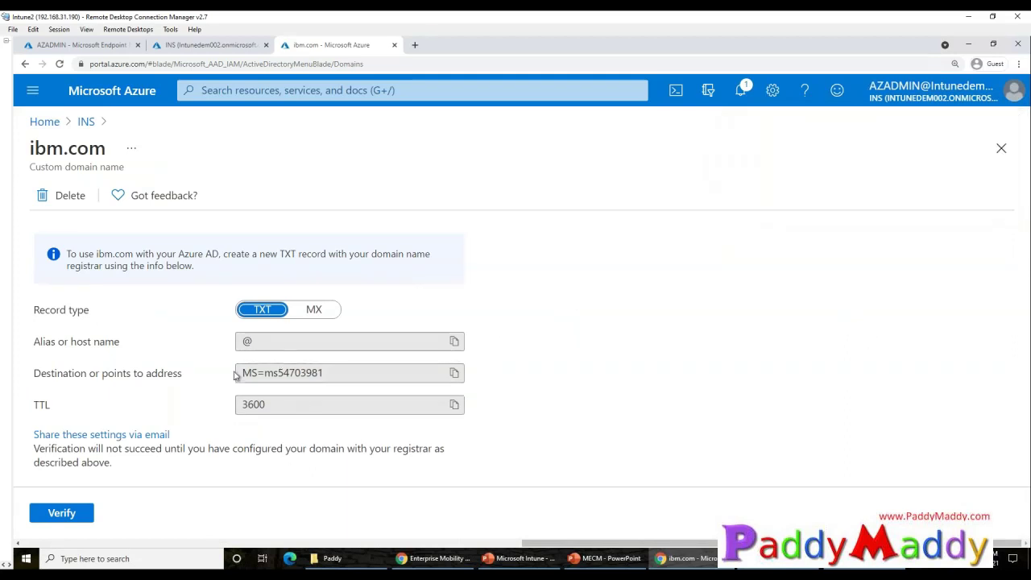
left_click_drag(40, 325, 326, 469)
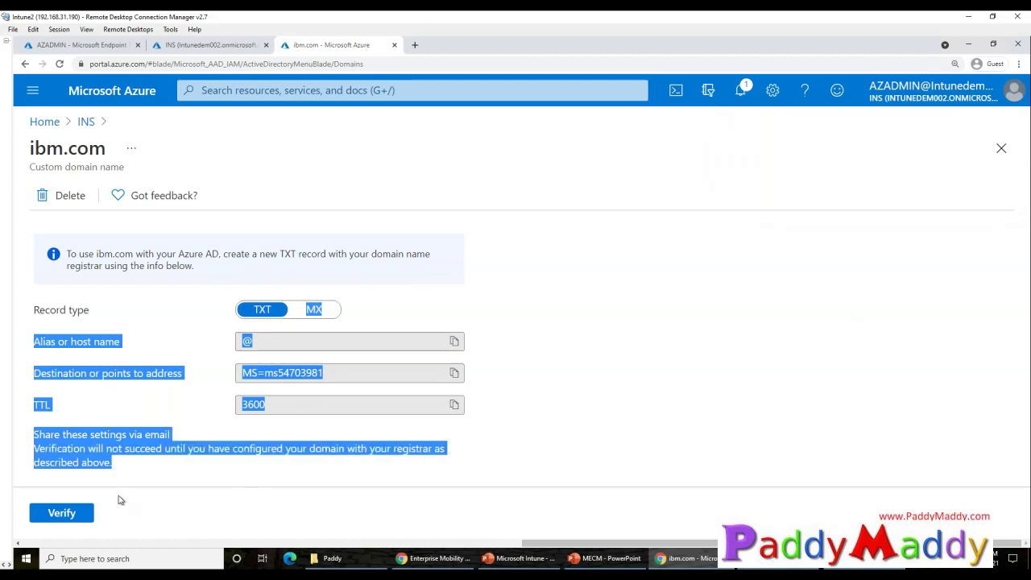
left_click(197, 331)
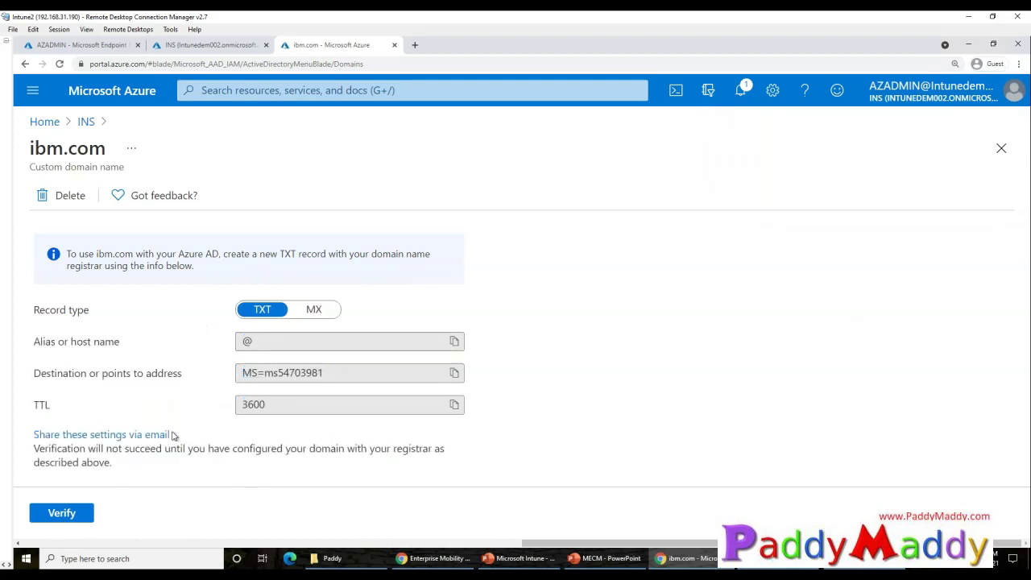
Show the MX record for ibm.com, check the domains list, and return to the sign-up window.
left_click(338, 317)
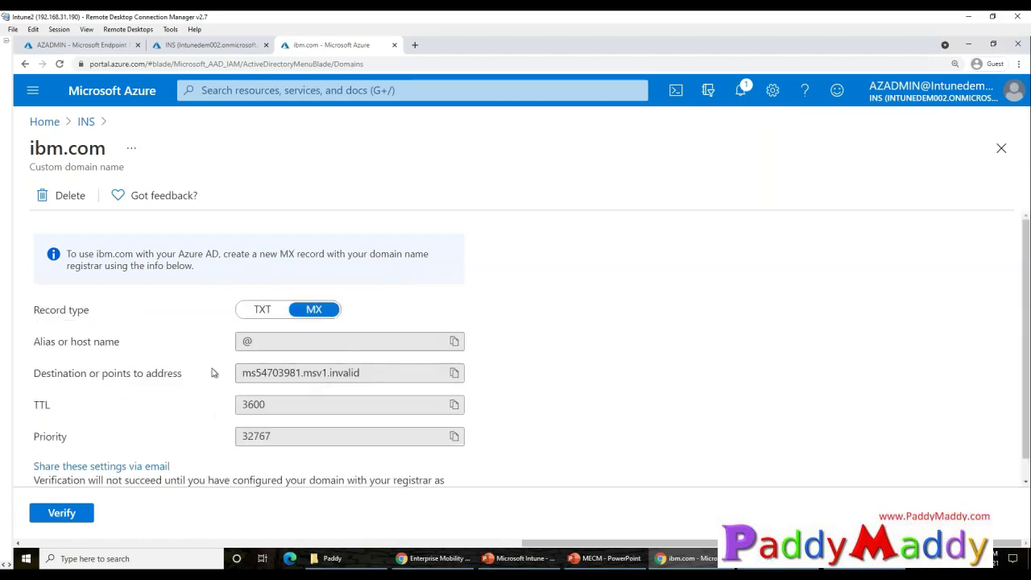
scroll(242, 402, "down", 1)
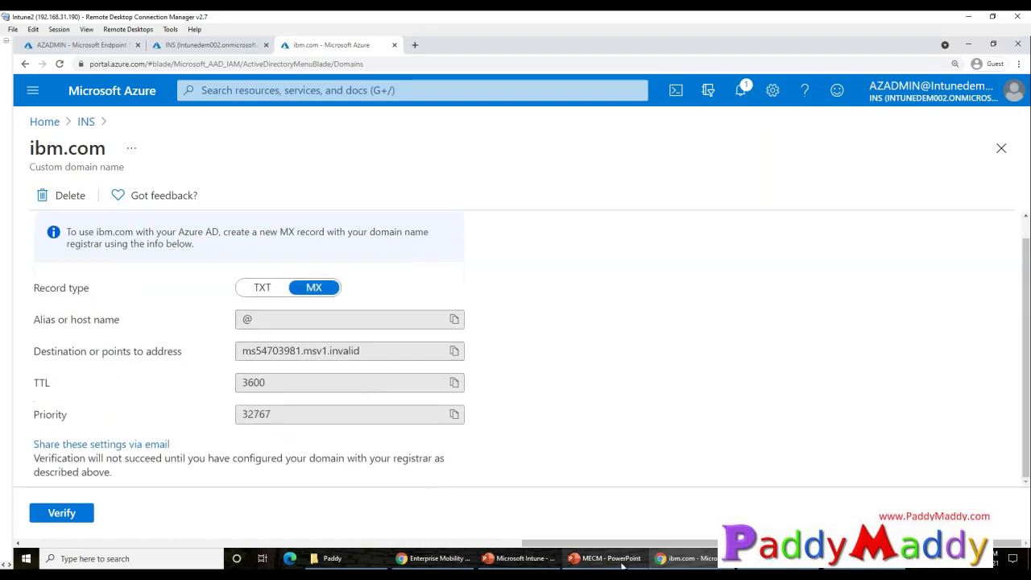
left_click(439, 543)
left_click_drag(436, 556, 188, 534)
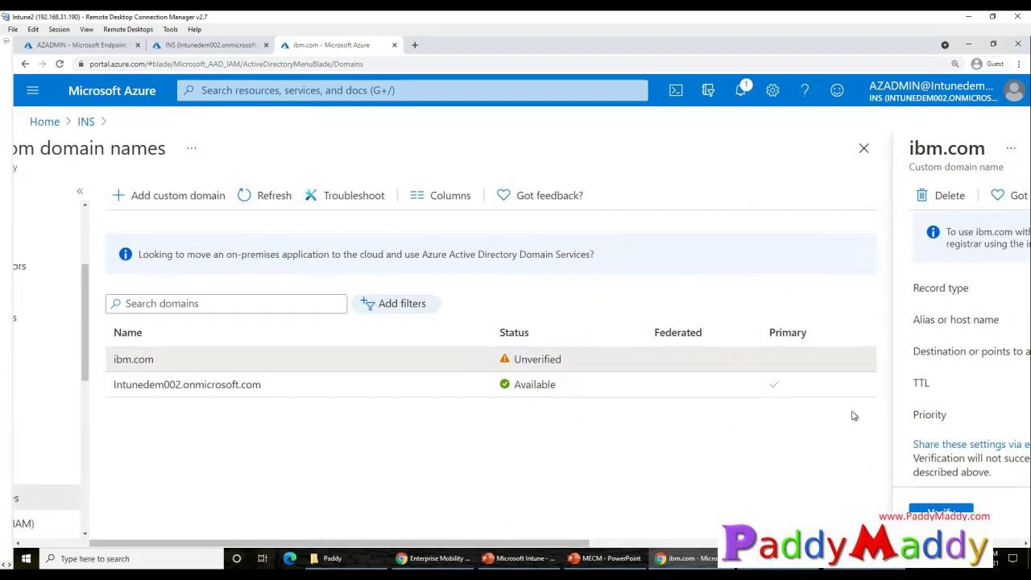
scroll(539, 543, "right", 6)
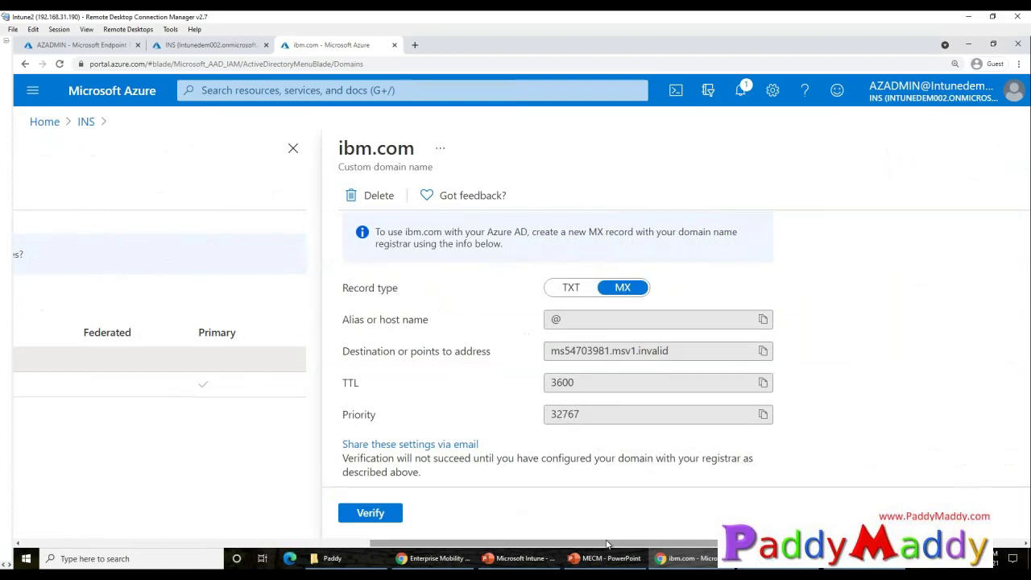
scroll(608, 546, "left", 6)
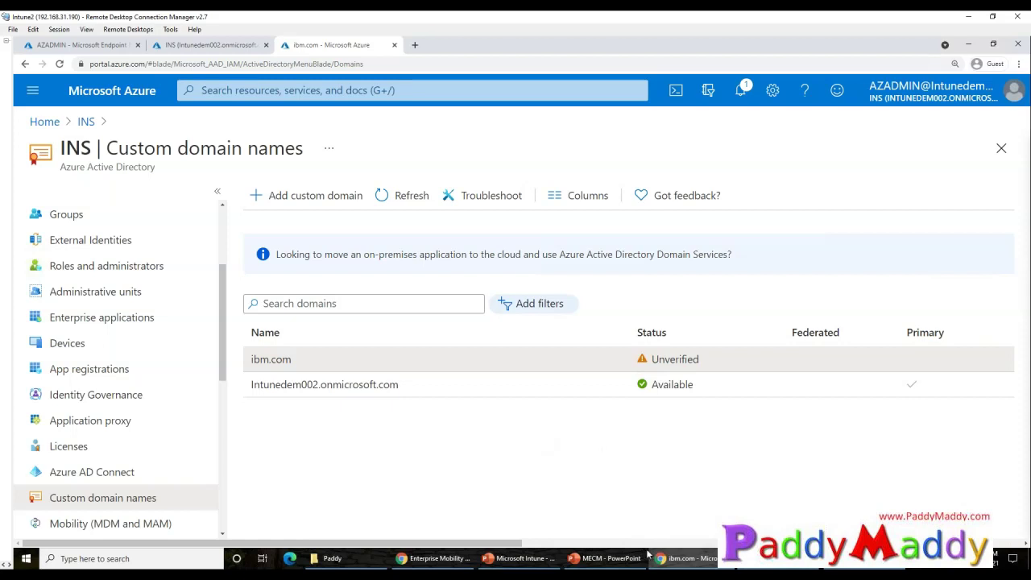
mouse_move(700, 566)
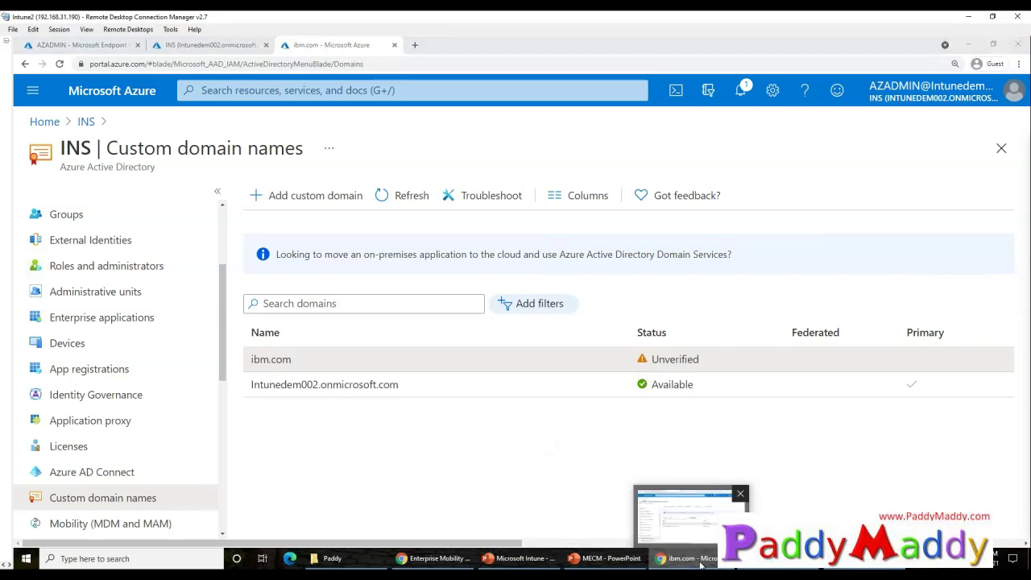
key("alt+Tab")
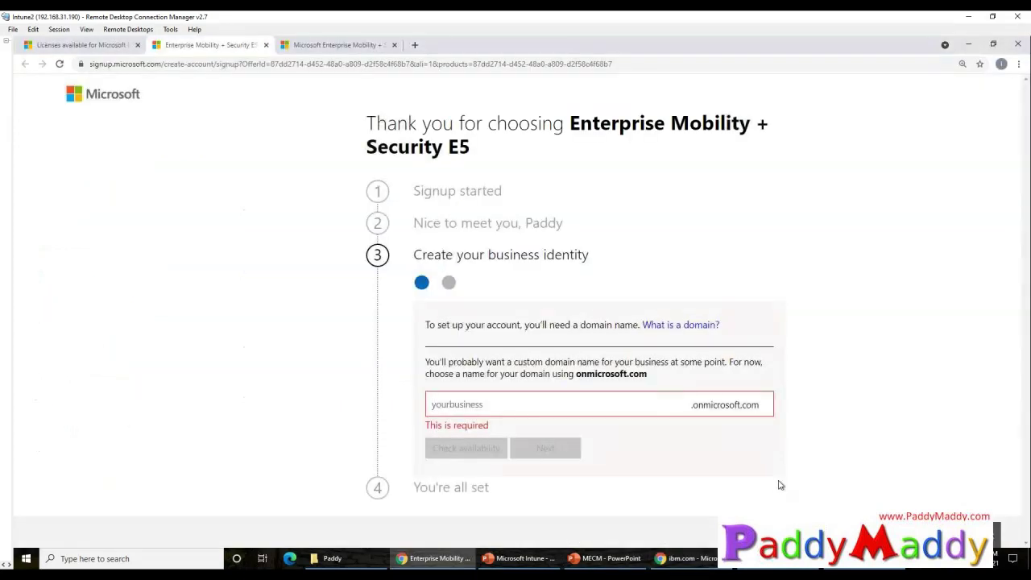
Check availability of intunedemo003, try IBM, then re-enter intunedemo003 and confirm it's available.
left_click(555, 415)
type("intu")
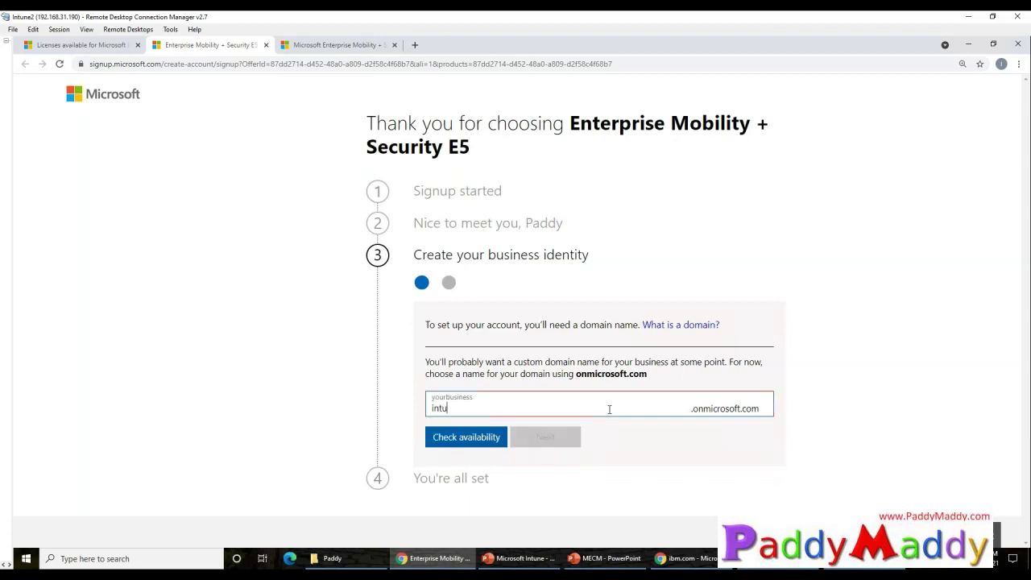
type("nedemo003")
left_click(461, 446)
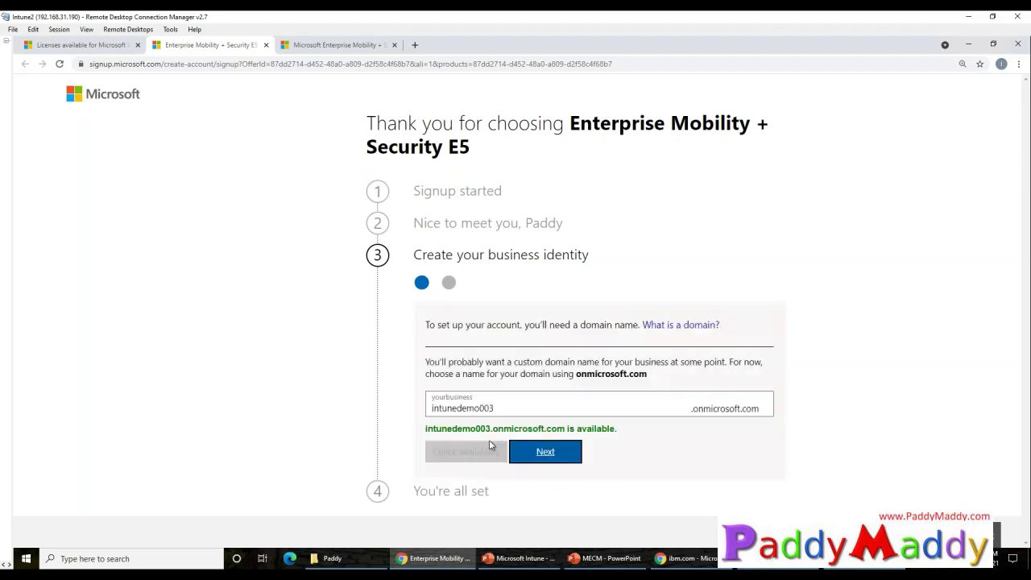
left_click_drag(494, 408, 316, 414)
key("ctrl+c")
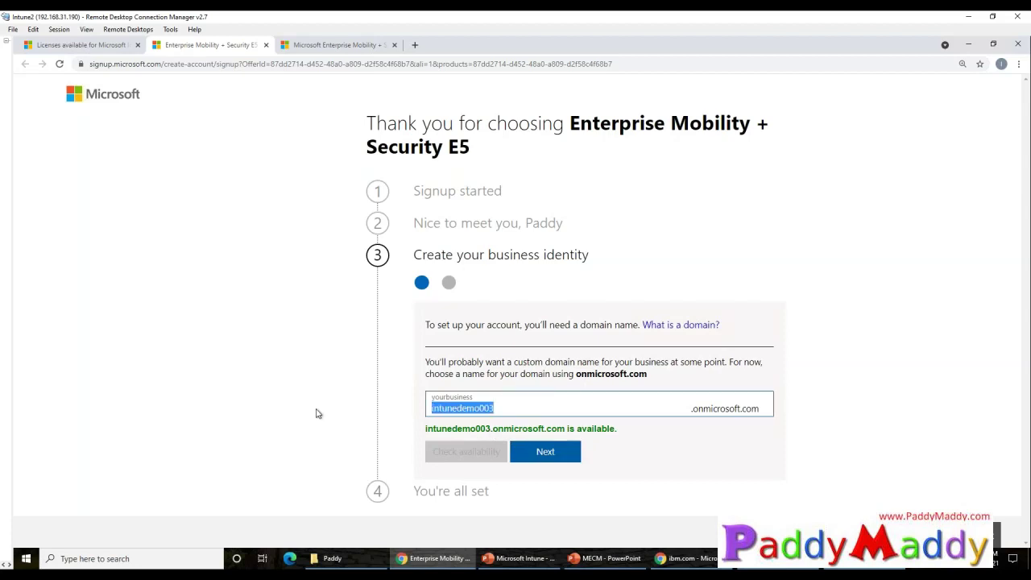
key("BackSpace")
type("IBM")
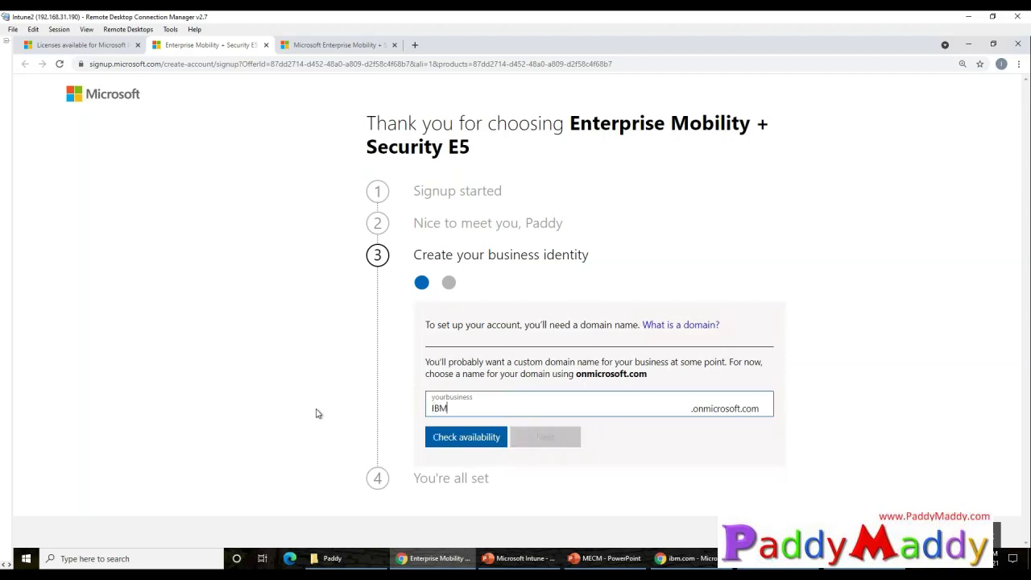
left_click(478, 434)
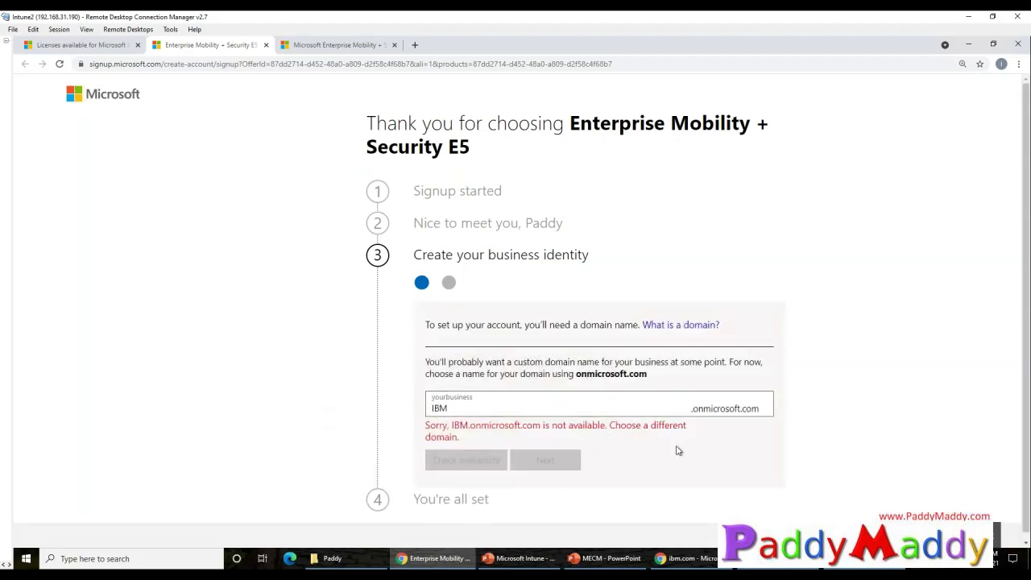
left_click_drag(476, 413, 324, 410)
key("ctrl+v")
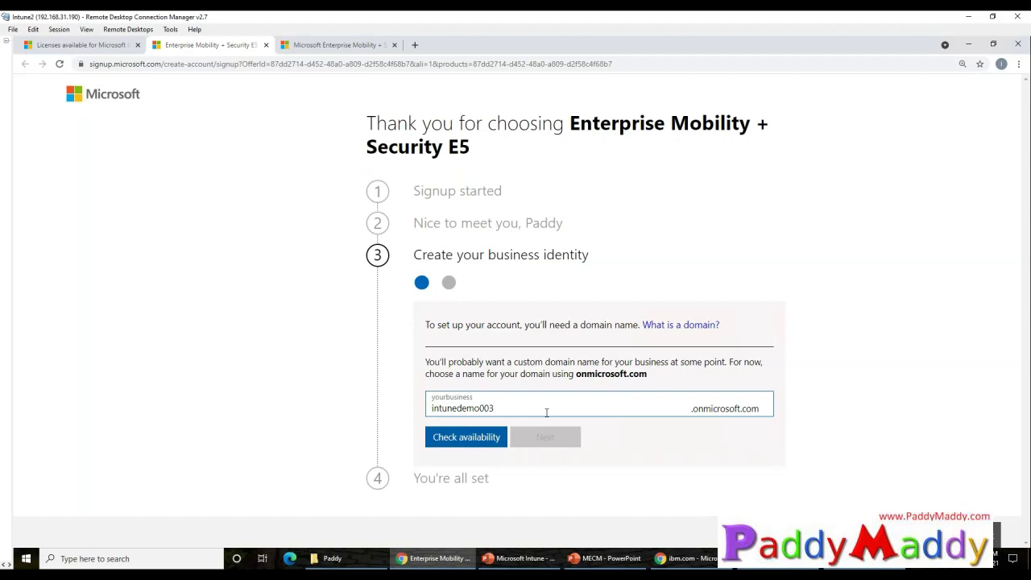
left_click(448, 439)
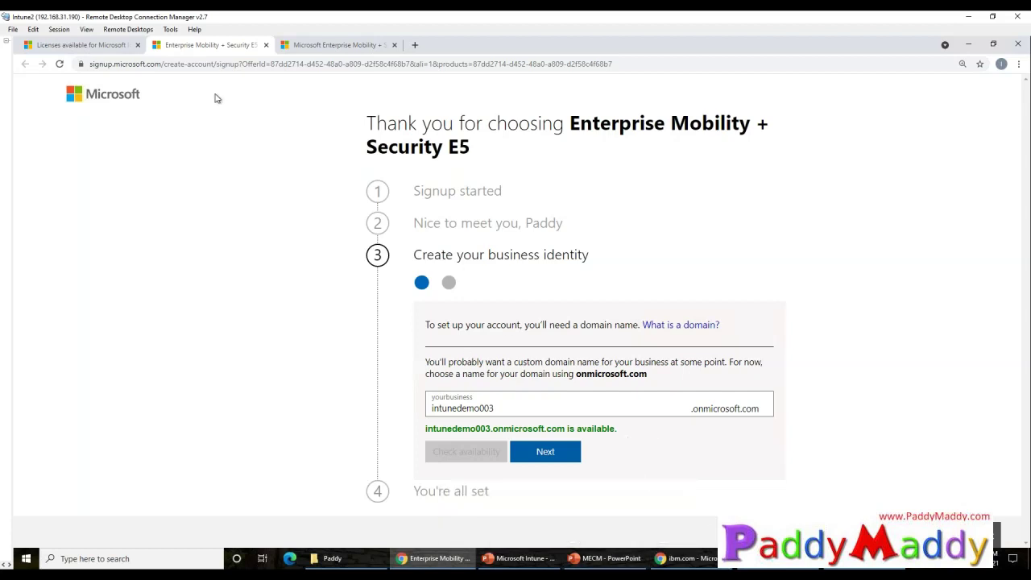
Copy the availability message into Notepad and continue to the user ID and password step.
left_click_drag(376, 121, 525, 224)
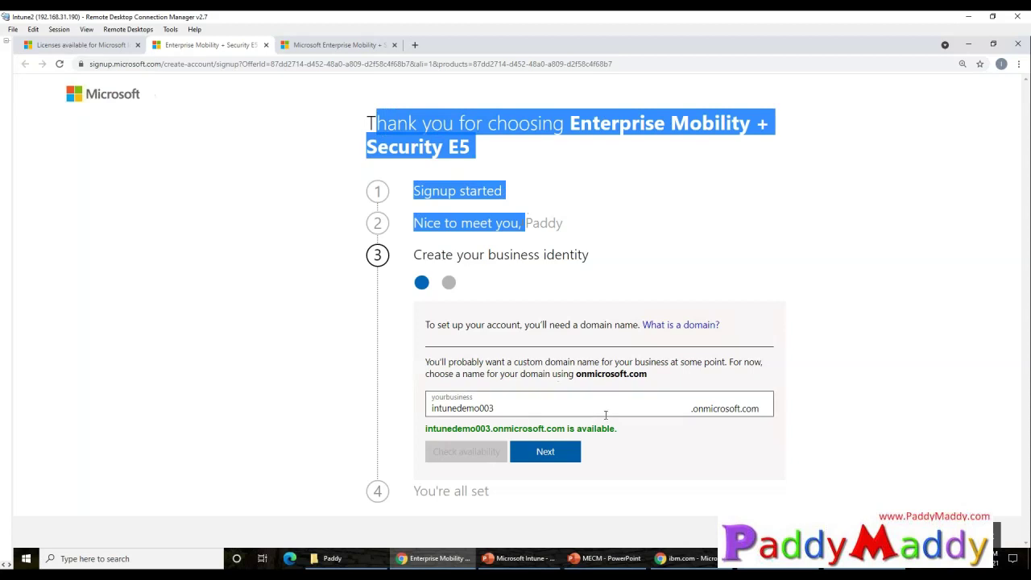
left_click_drag(420, 430, 544, 432)
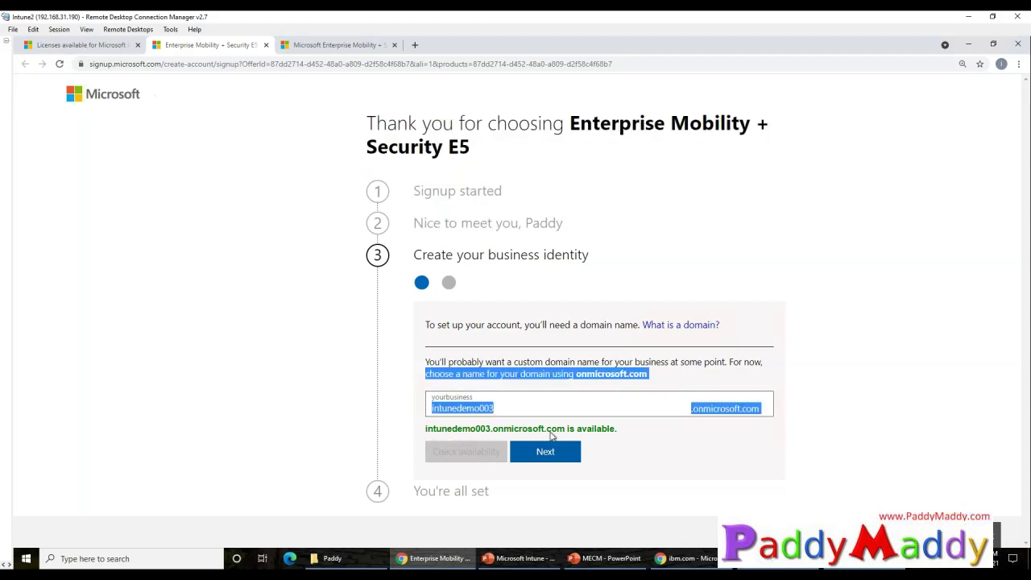
triple_click(552, 436)
key("ctrl+c")
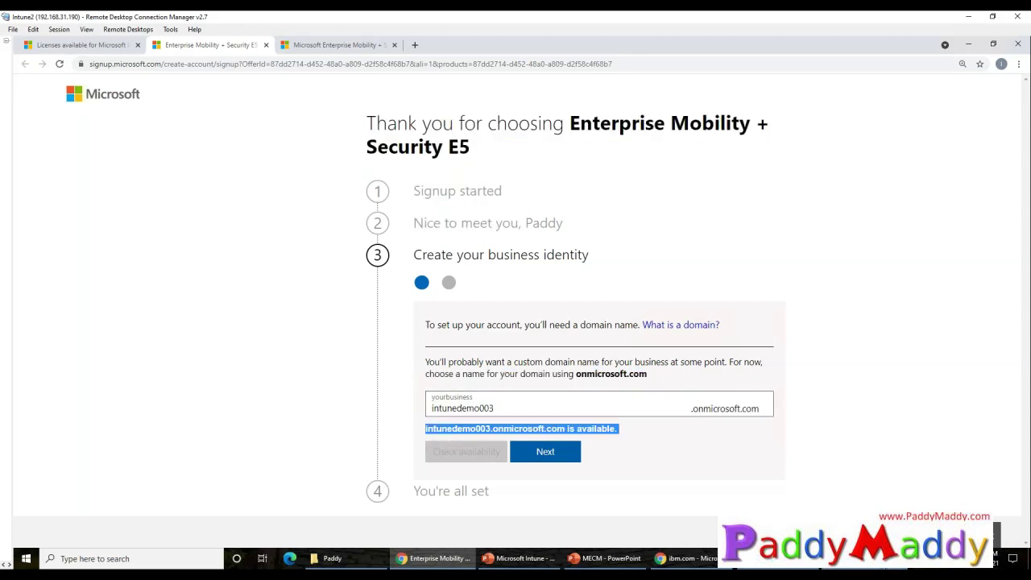
key("alt+Tab")
key("ctrl+a")
key("ctrl+v")
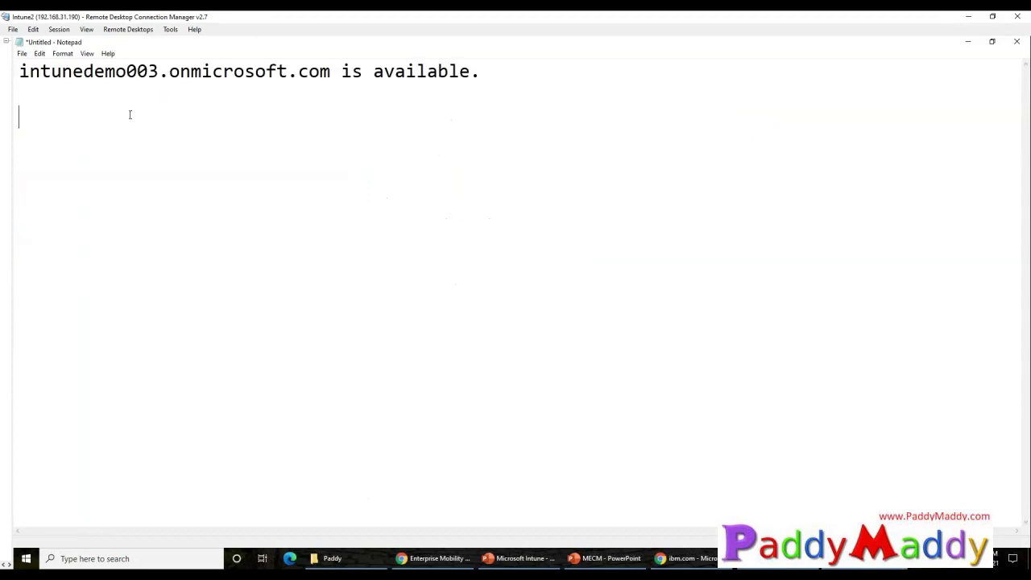
left_click_drag(129, 40, 334, 187)
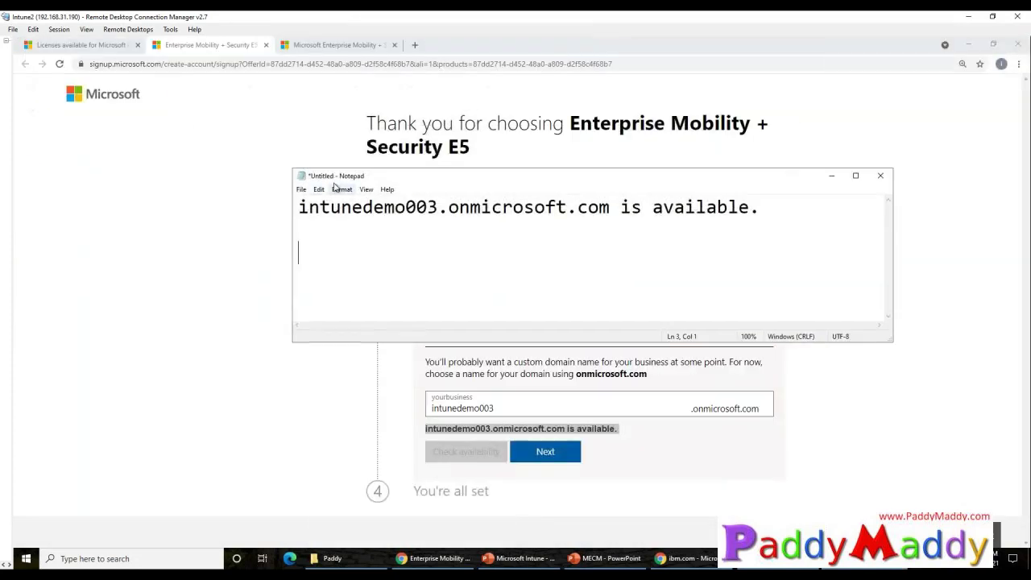
left_click(232, 419)
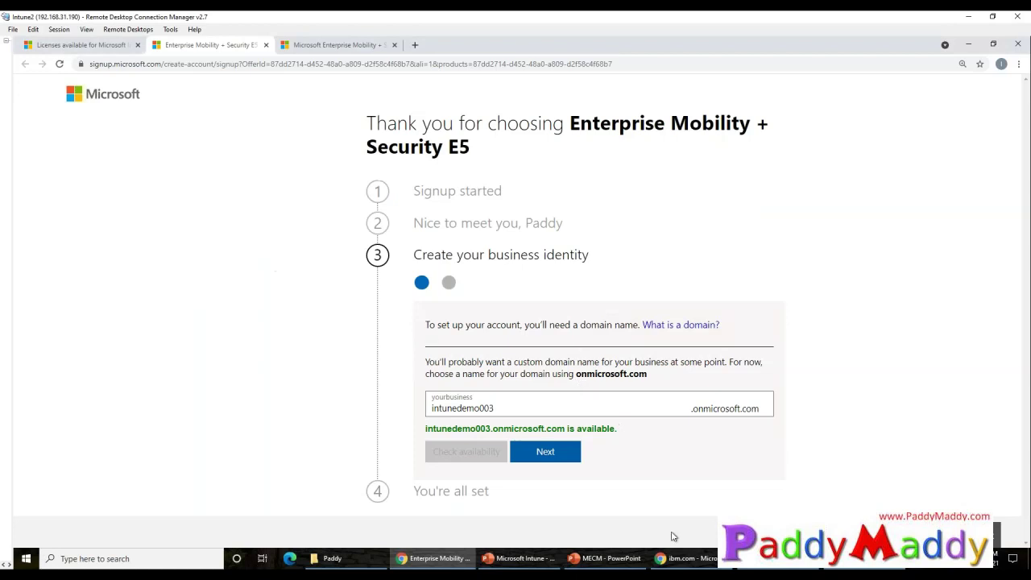
left_click(556, 457)
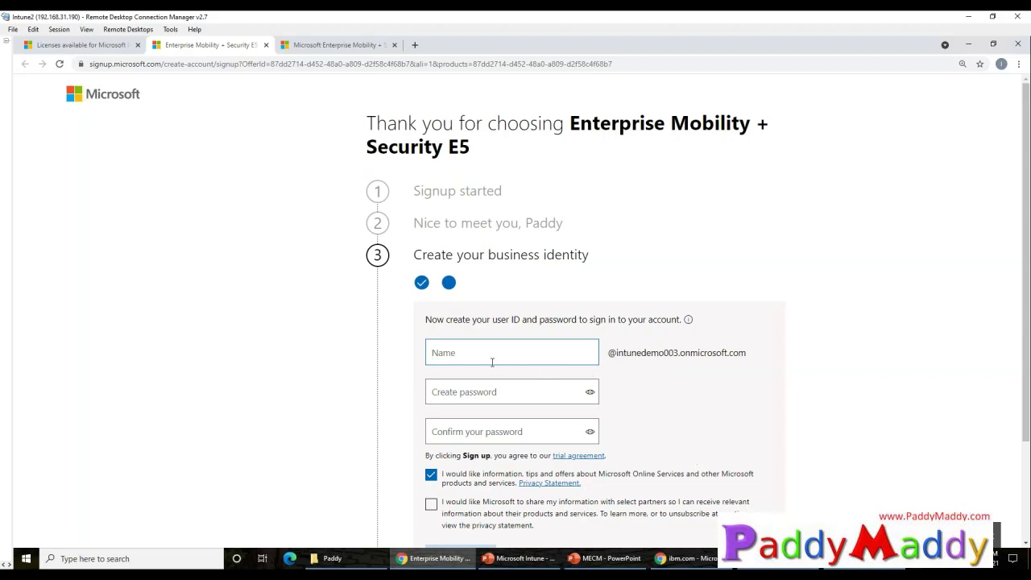
Enter paddy as the user ID and review the tenant domain beside it.
left_click(491, 393)
left_click(477, 434)
left_click(499, 390)
left_click(500, 352)
left_click_drag(608, 352, 734, 352)
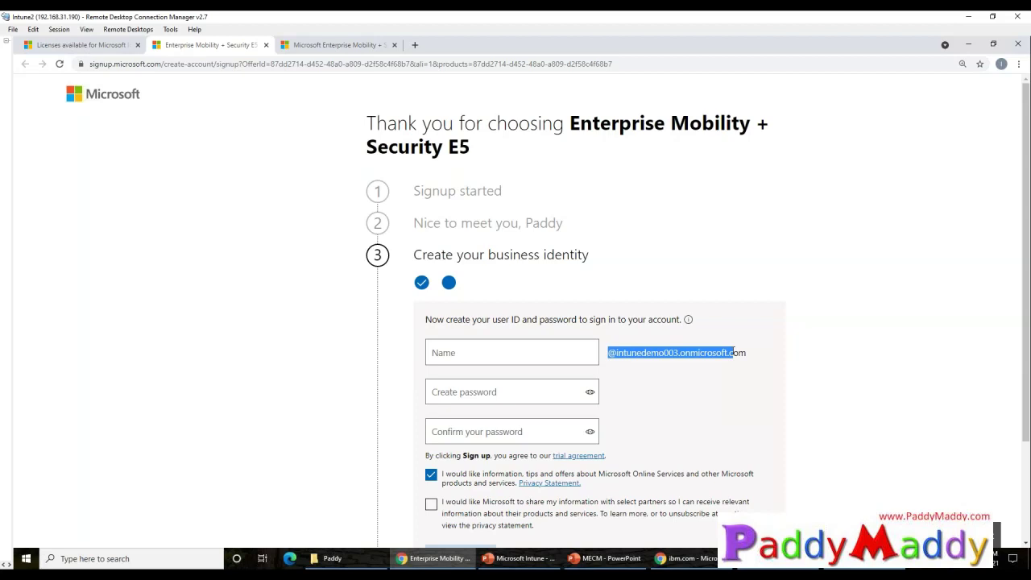
left_click(548, 360)
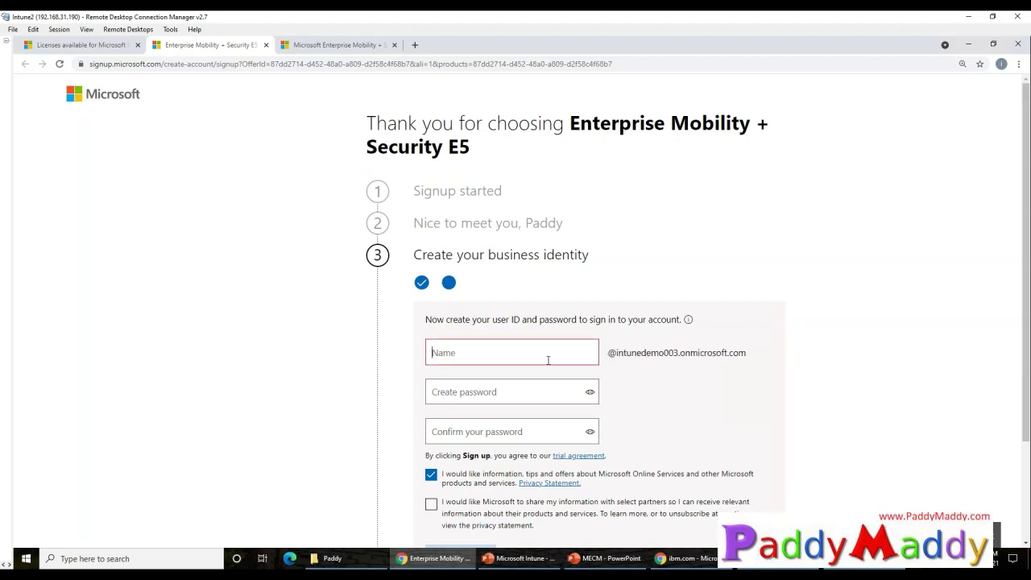
type("paddy")
key("ctrl+a")
left_click_drag(608, 353, 755, 357)
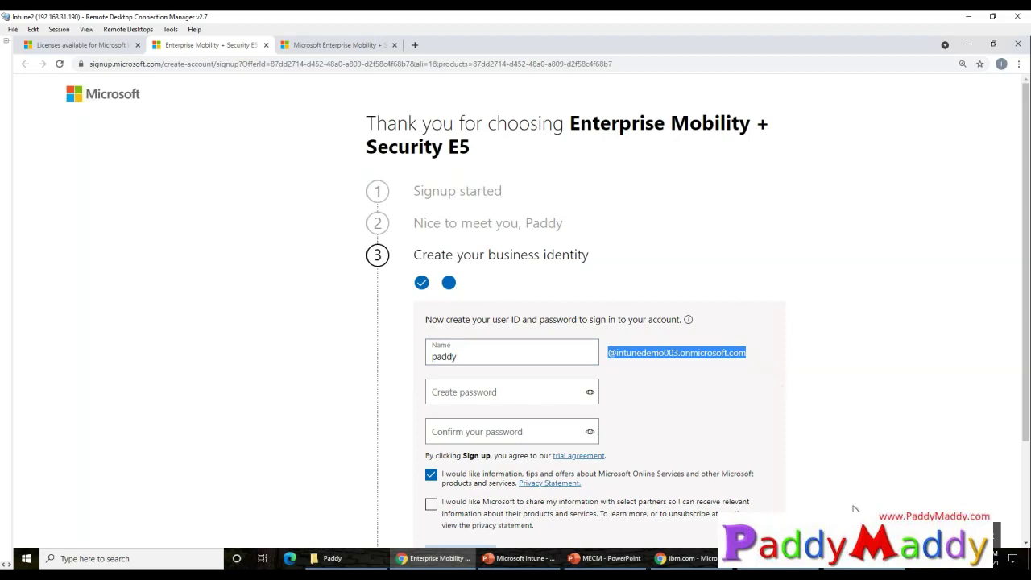
left_click(754, 429)
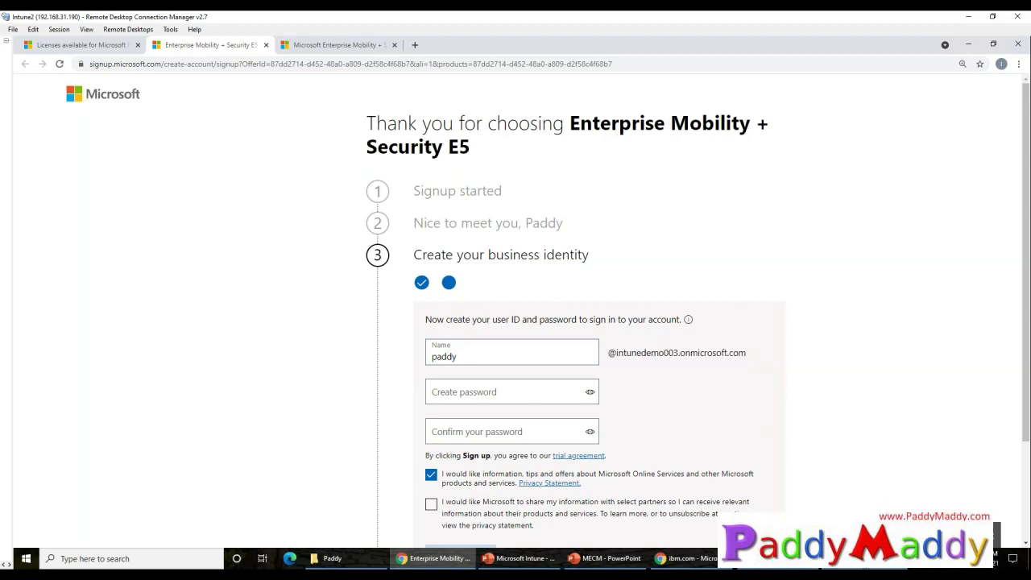
scroll(704, 386, "down", 2)
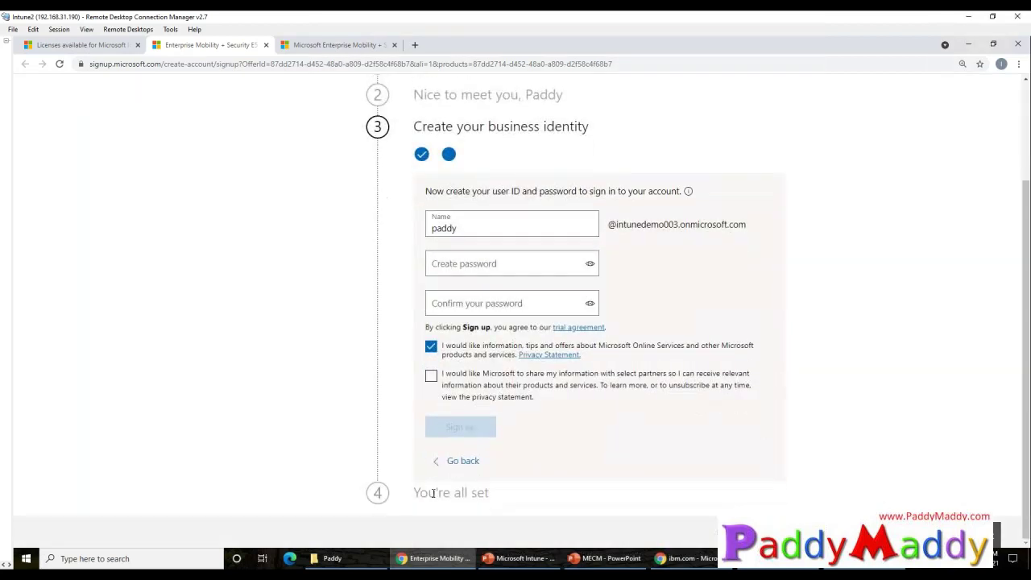
left_click_drag(433, 493, 483, 492)
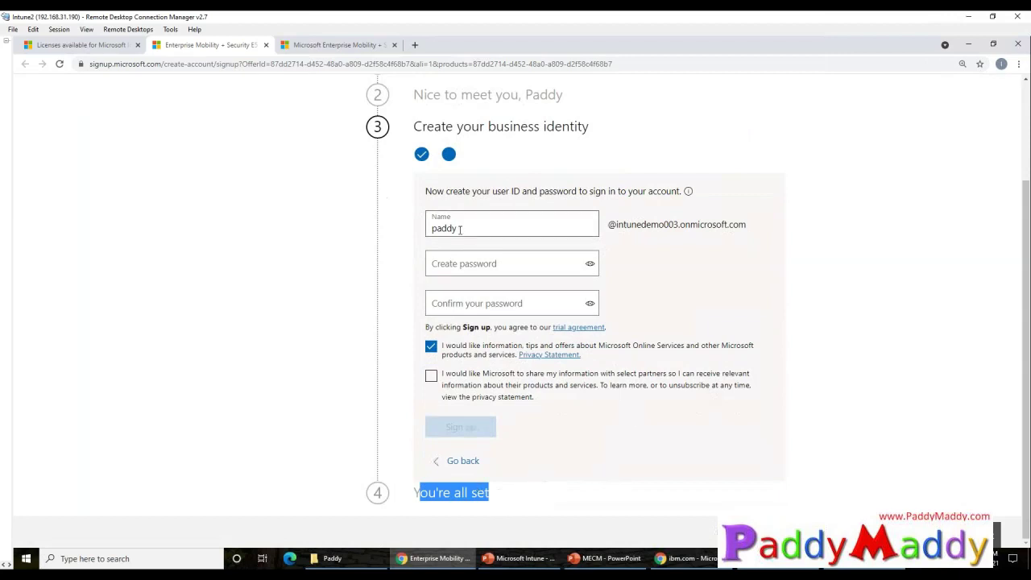
Paste the account password into both Create password and Confirm password.
left_click(515, 264)
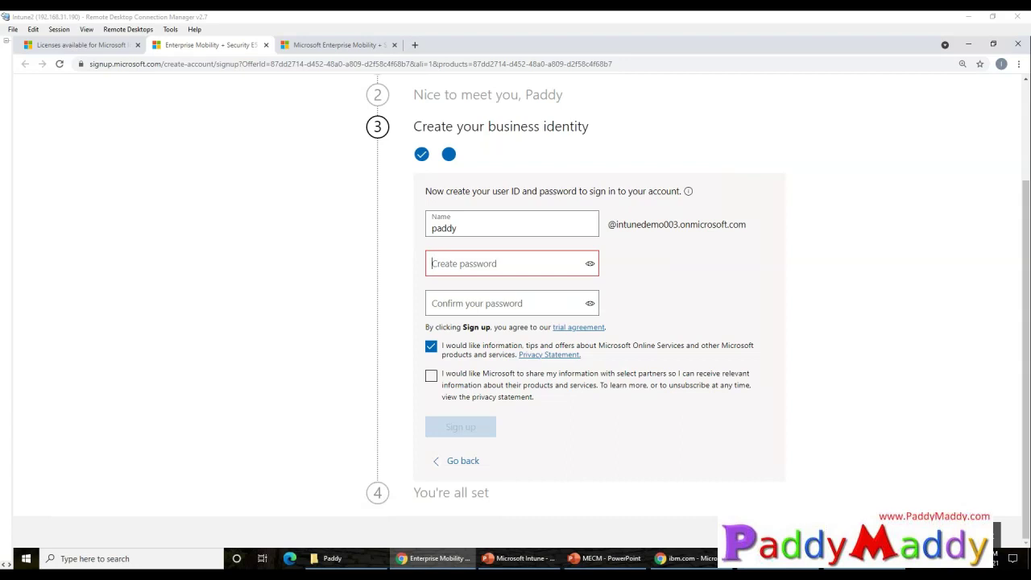
left_click(491, 264)
key("ctrl+v")
left_click(490, 305)
key("ctrl+v")
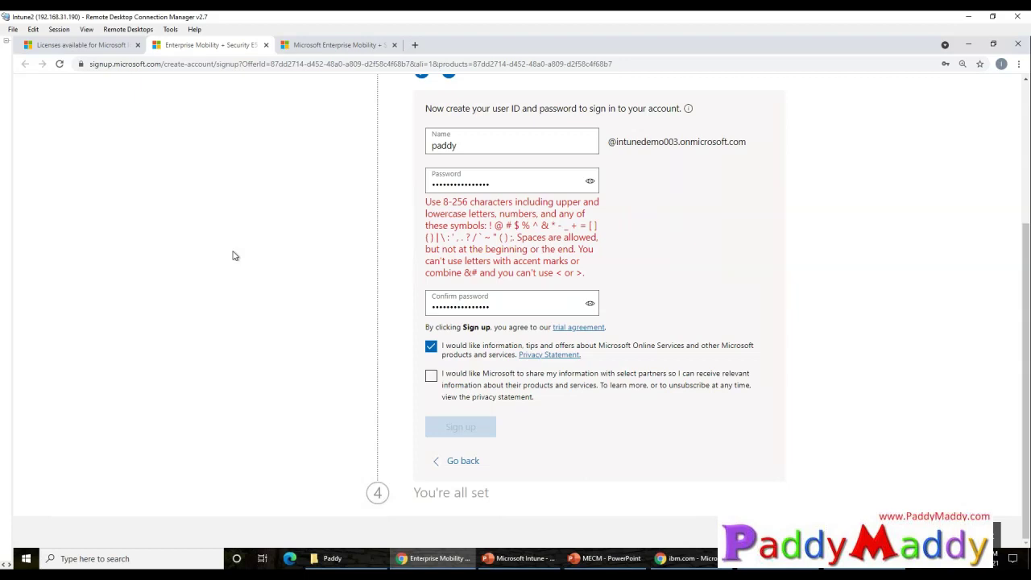
left_click(538, 184)
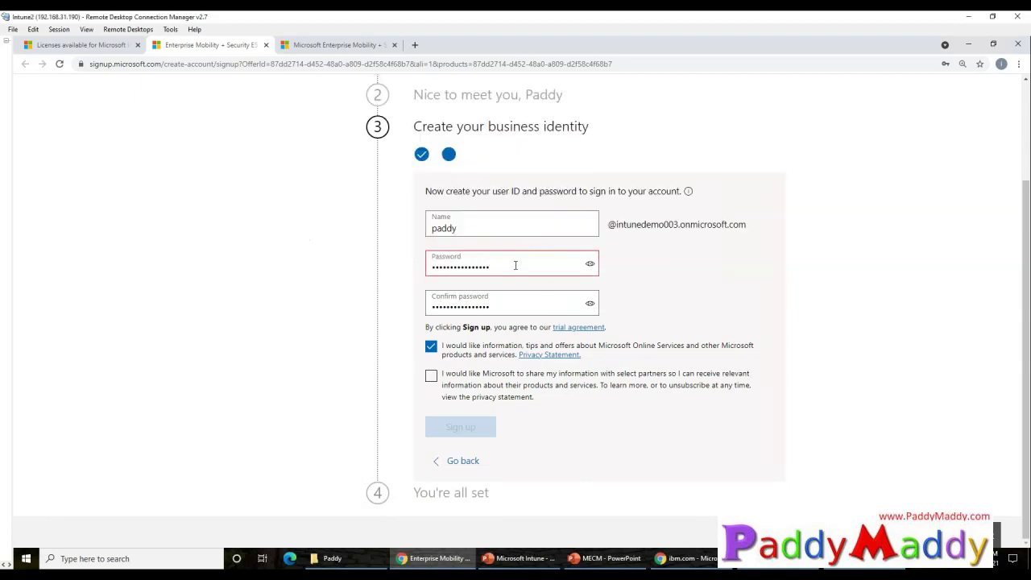
left_click_drag(515, 265, 330, 270)
left_click_drag(583, 273, 489, 261)
left_click(590, 181)
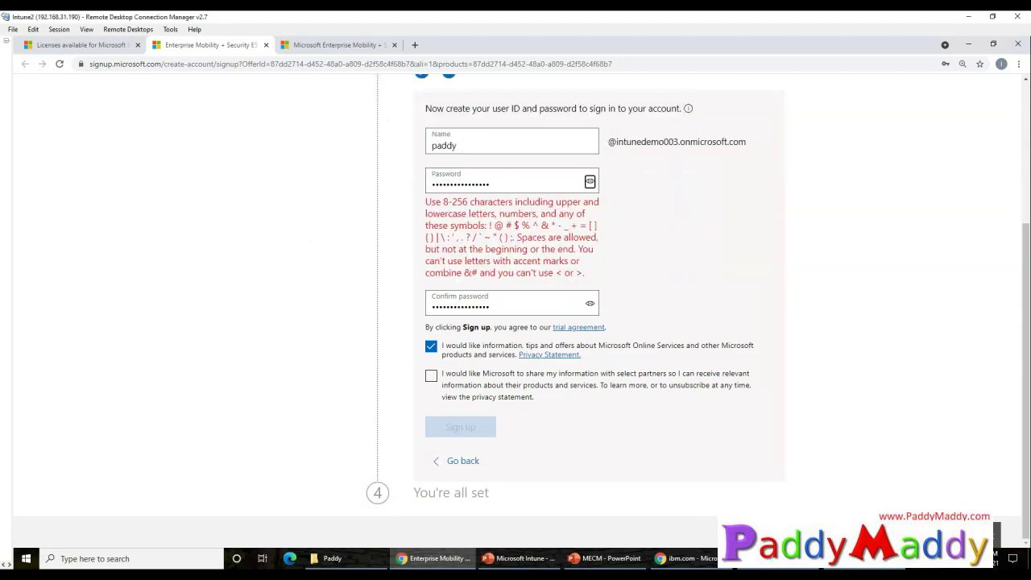
Reveal and compare both password entries, re-paste so they match, and submit Sign up.
left_click(183, 271)
left_click(590, 182)
left_click_drag(493, 203, 427, 103)
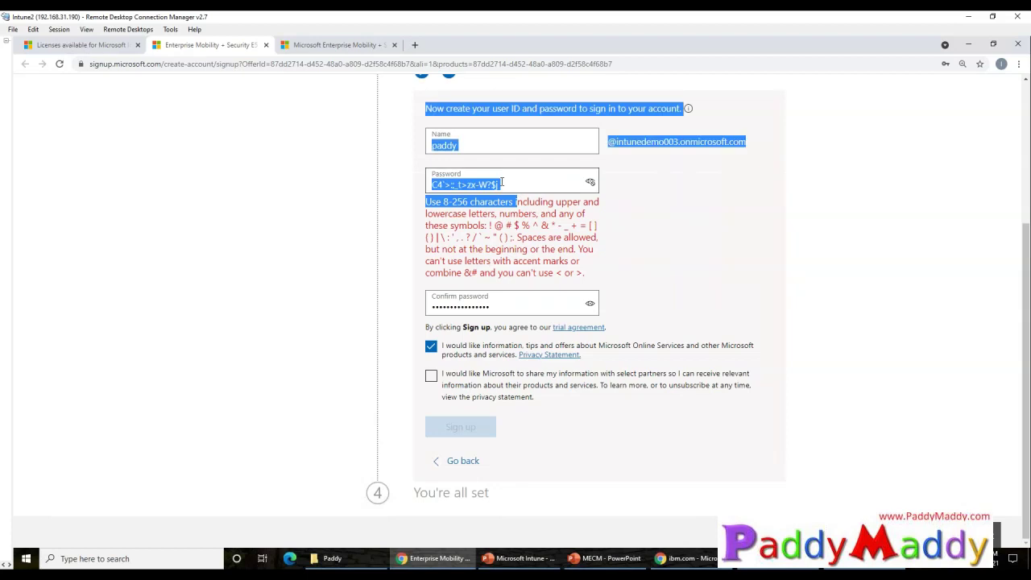
left_click(510, 218)
left_click(590, 253)
left_click(590, 292)
left_click(506, 253)
key("ctrl+a")
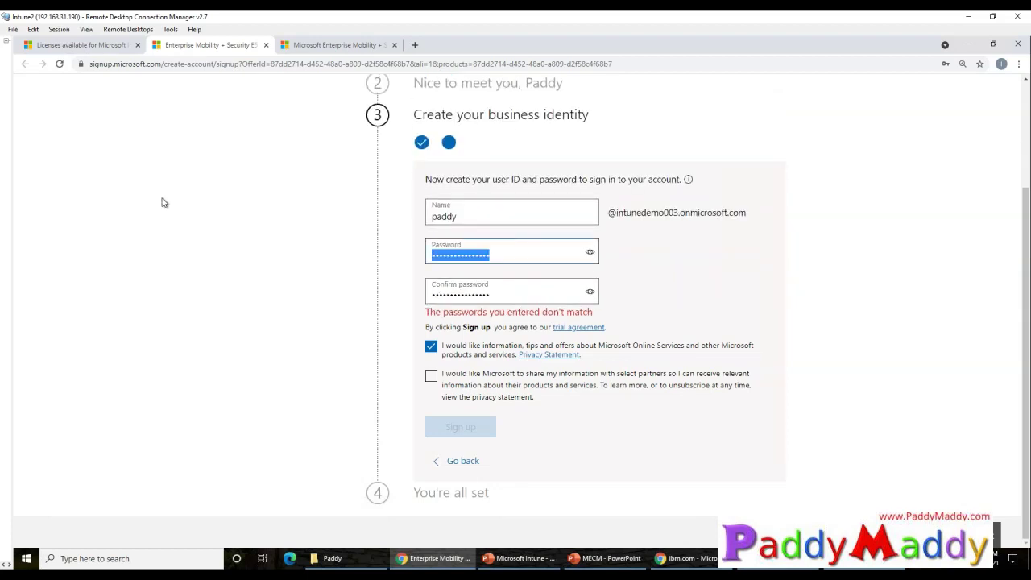
key("ctrl+v")
key("Tab")
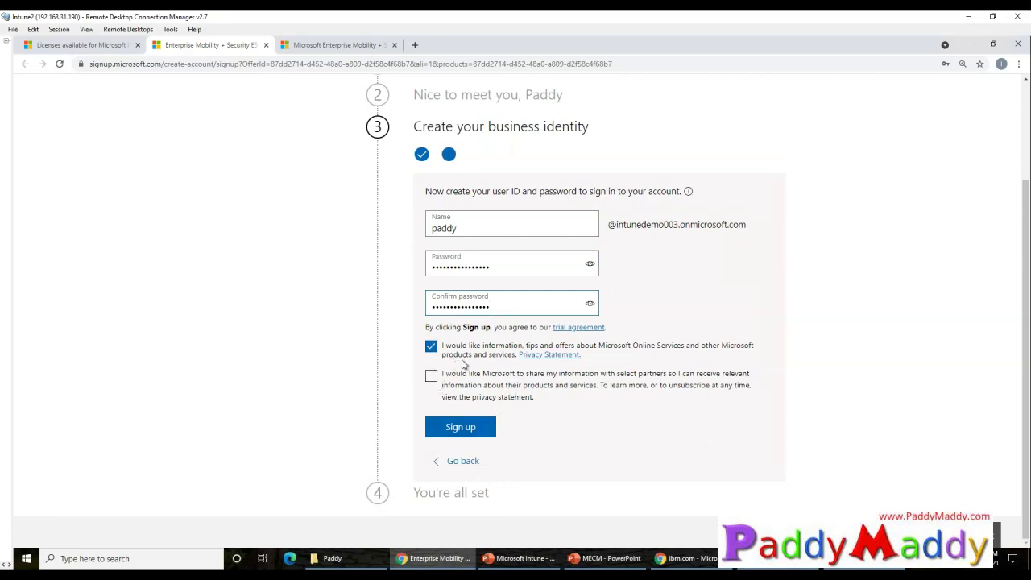
left_click(487, 423)
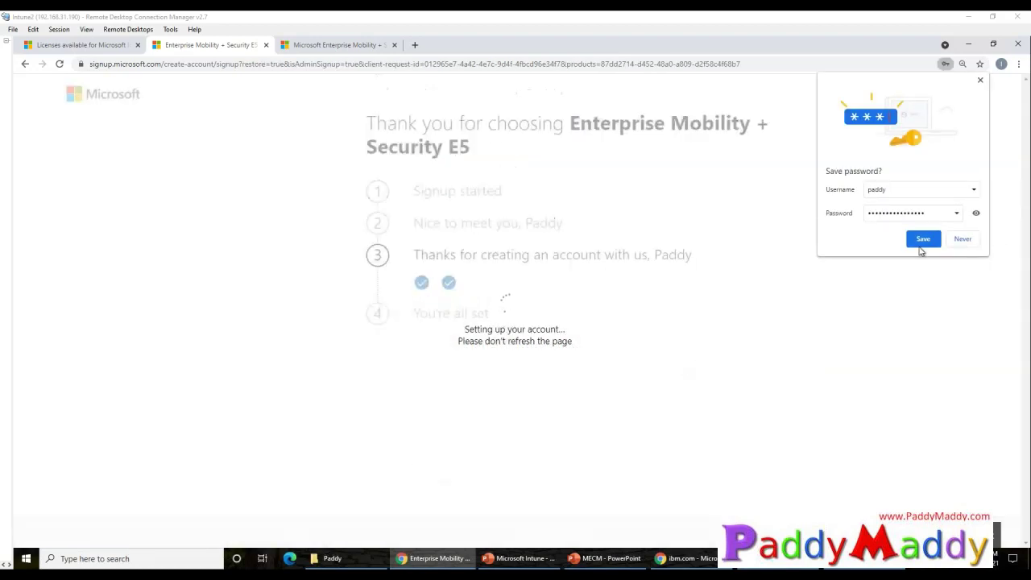
Save the new password in Chrome and review the new onmicrosoft.com username on You're all set.
left_click(922, 240)
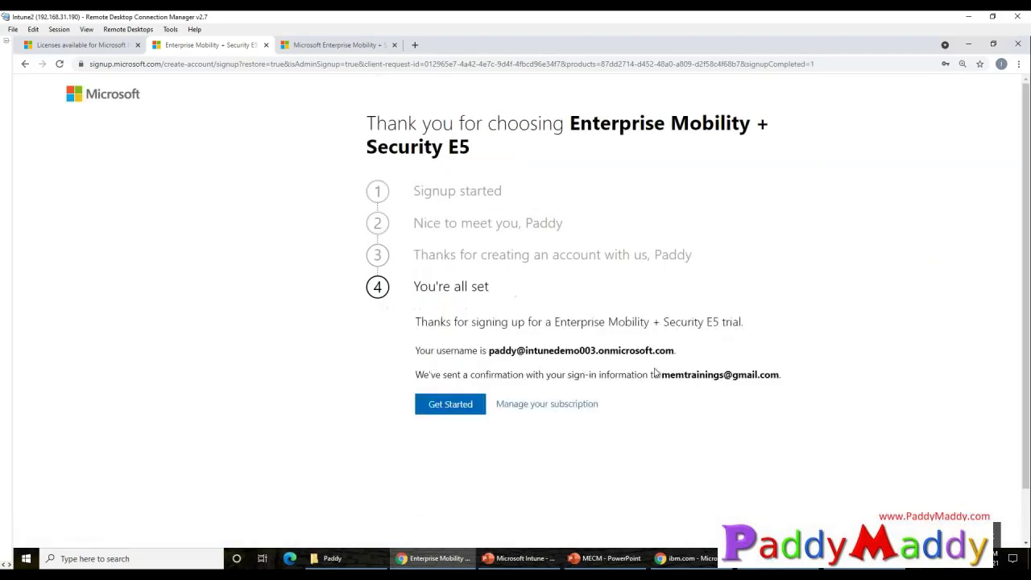
left_click_drag(489, 350, 684, 356)
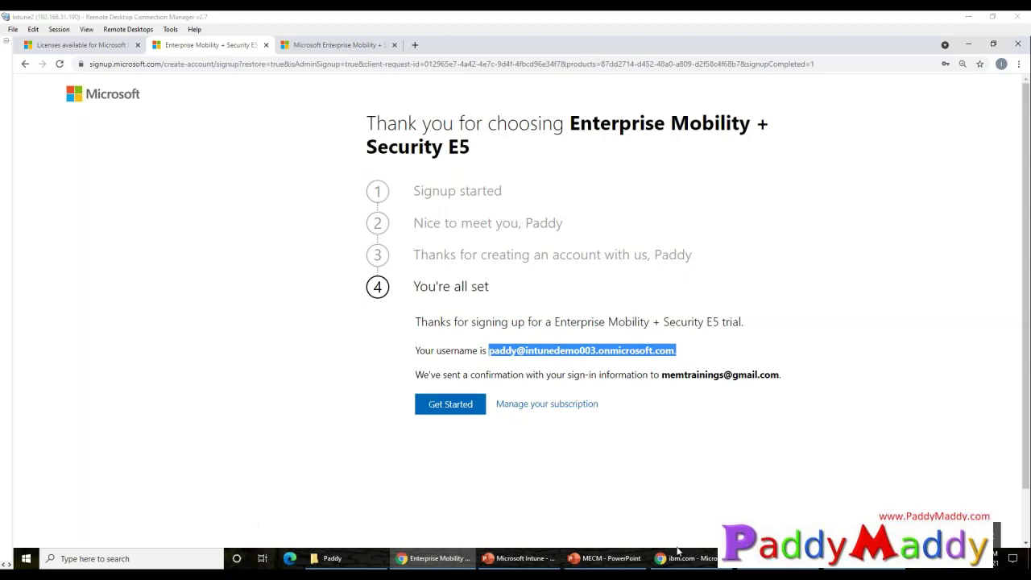
left_click(716, 497)
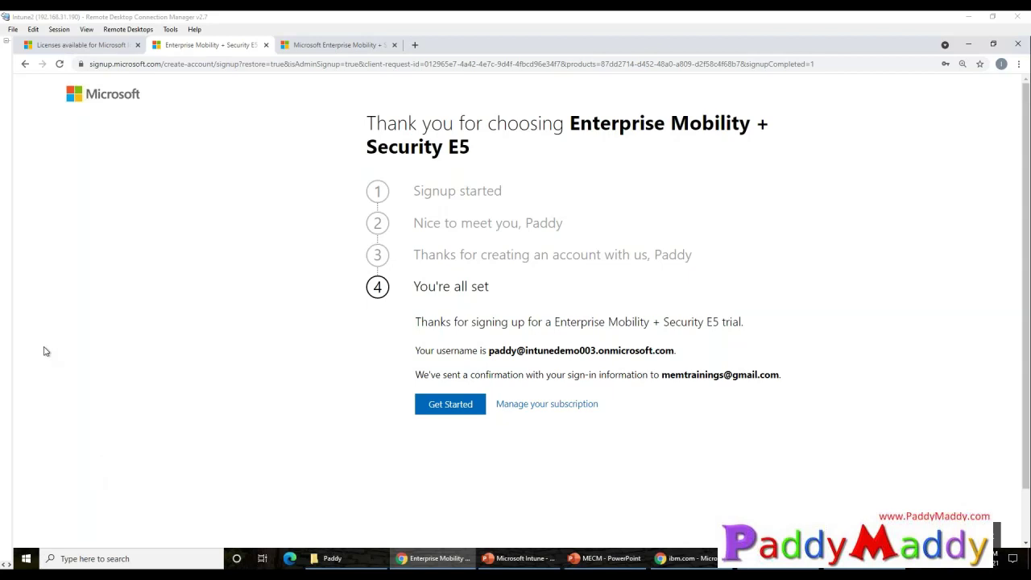
Choose Get Started, then load endpoint.microsoft.com in the sign-up tab.
left_click(467, 410)
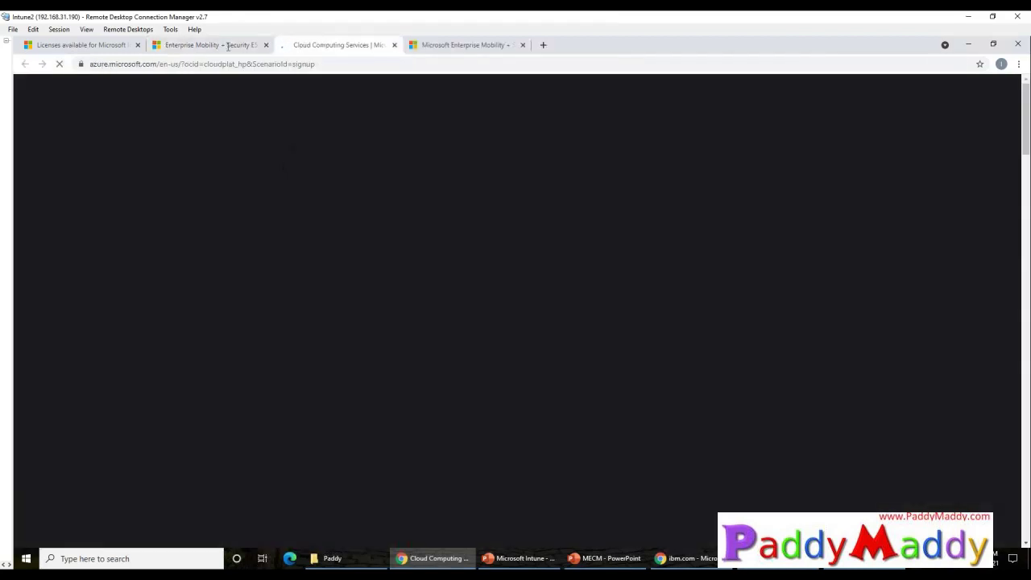
left_click(228, 46)
left_click(299, 64)
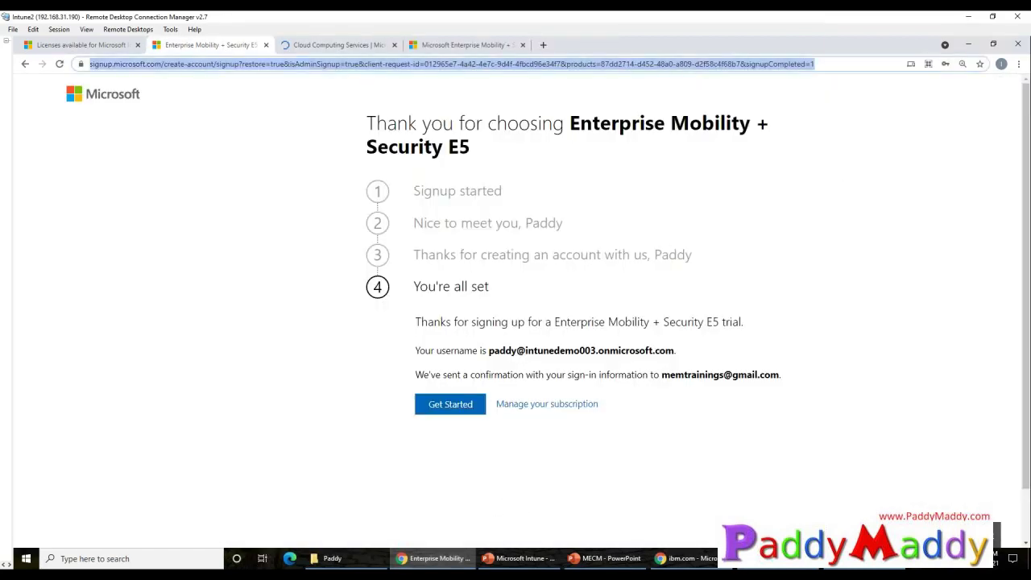
type("end")
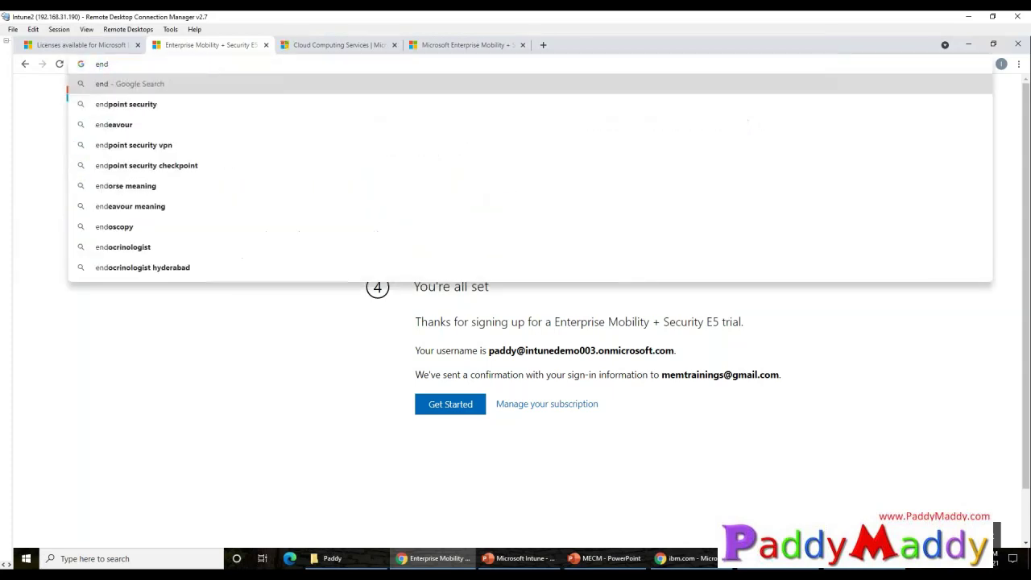
type("point.")
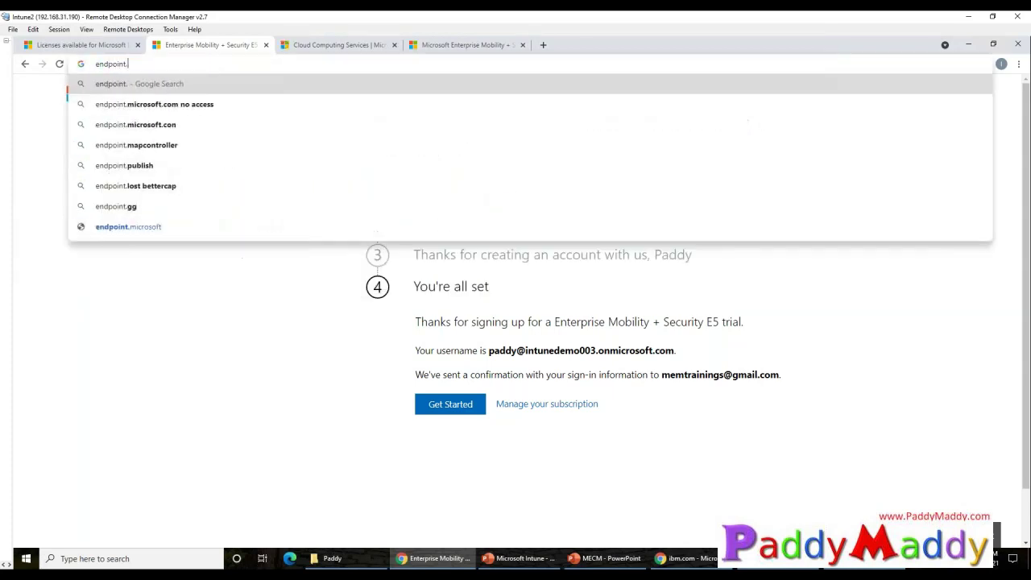
type("microsoft.com")
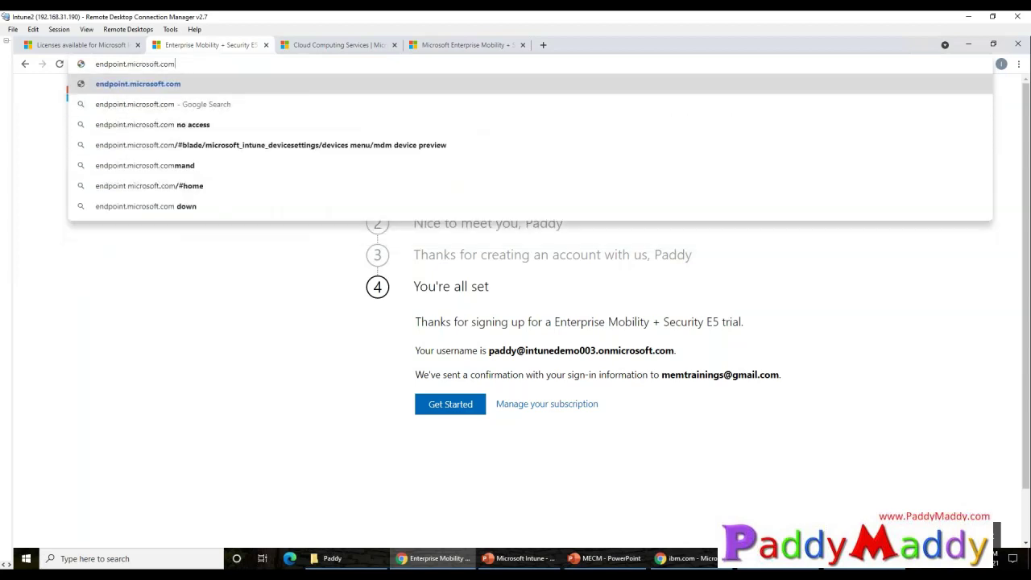
key("Return")
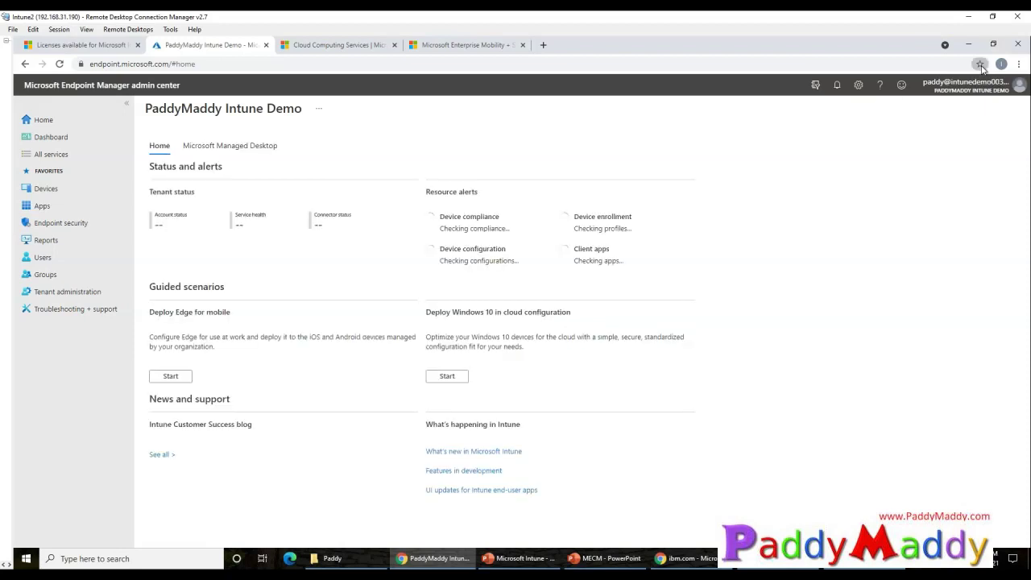
Bookmark the admin center home page into the Bookmarks bar.
left_click(979, 65)
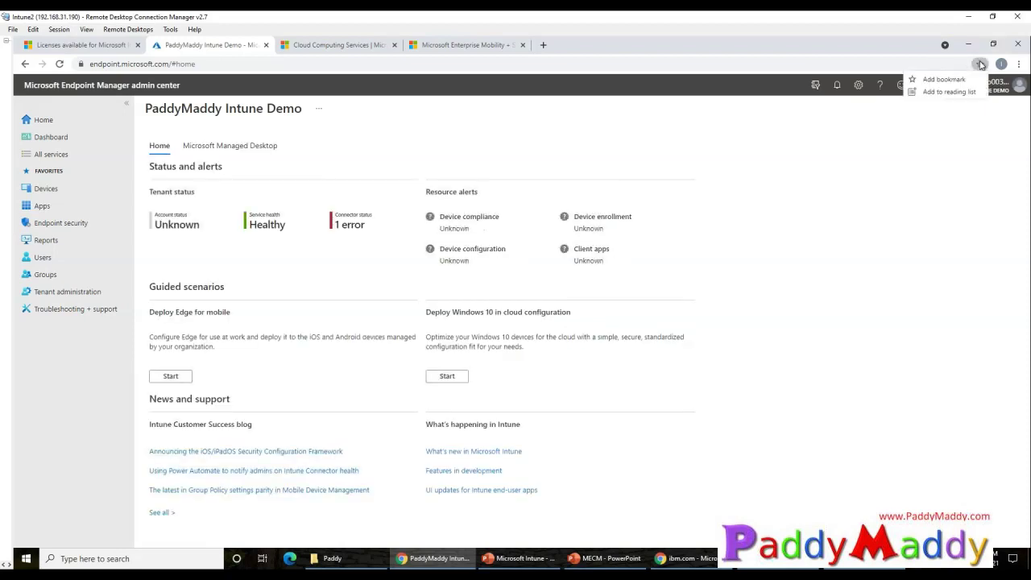
left_click(945, 79)
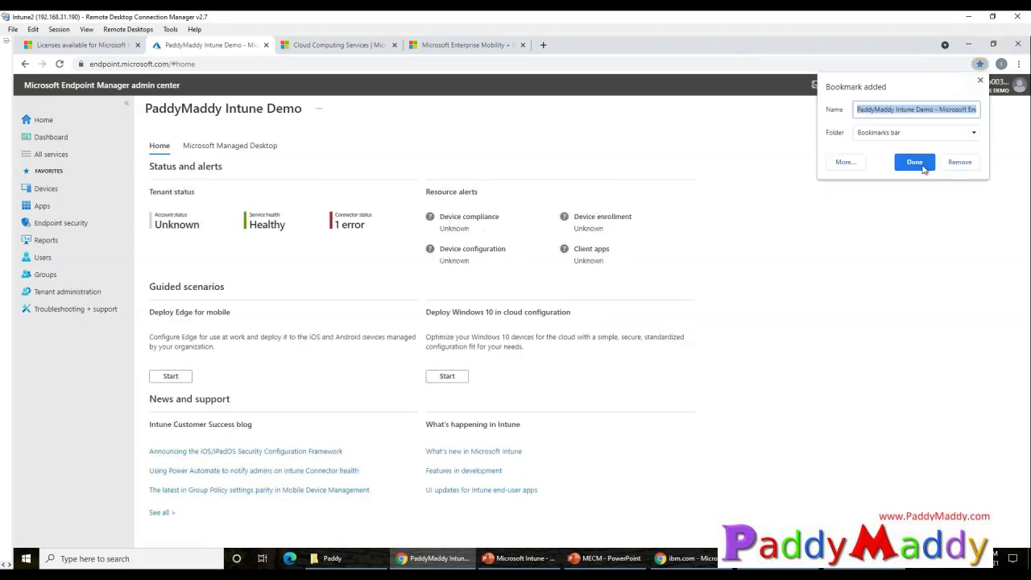
left_click(915, 164)
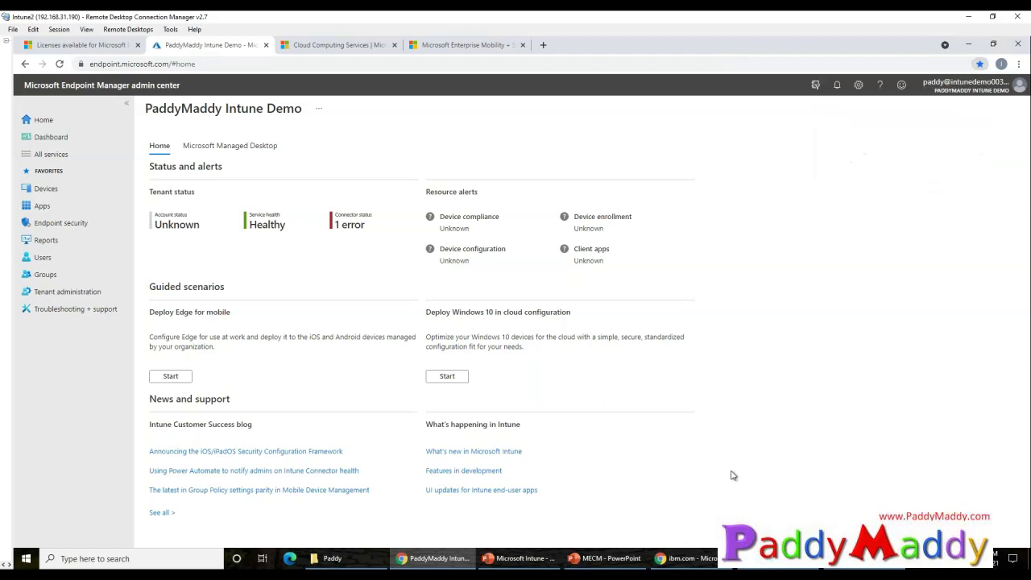
Adjust the page zoom in and out until the dashboard and sidebar fit.
key("ctrl+plus")
key("ctrl+plus")
key("ctrl+plus")
key("ctrl+plus")
key("ctrl+plus")
key("ctrl+plus")
key("ctrl+plus")
key("ctrl+plus")
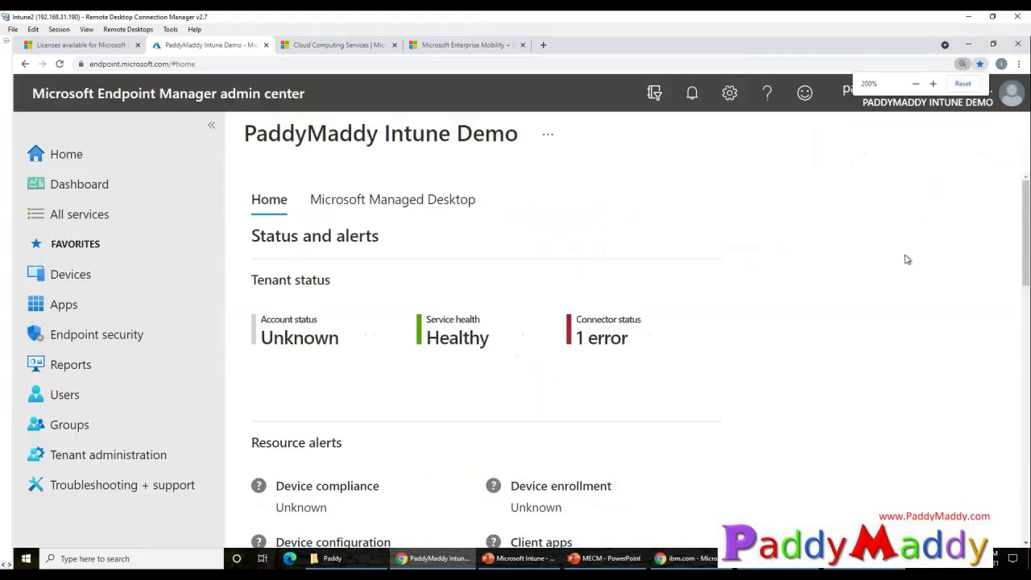
key("ctrl+minus")
key("ctrl+minus")
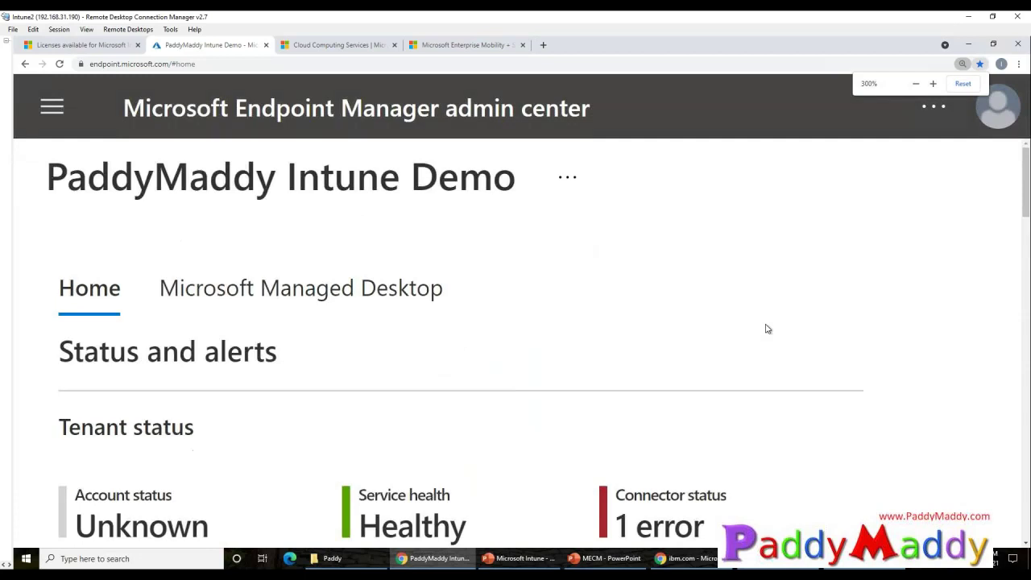
key("ctrl+minus")
key("ctrl+minus")
key("ctrl+minus")
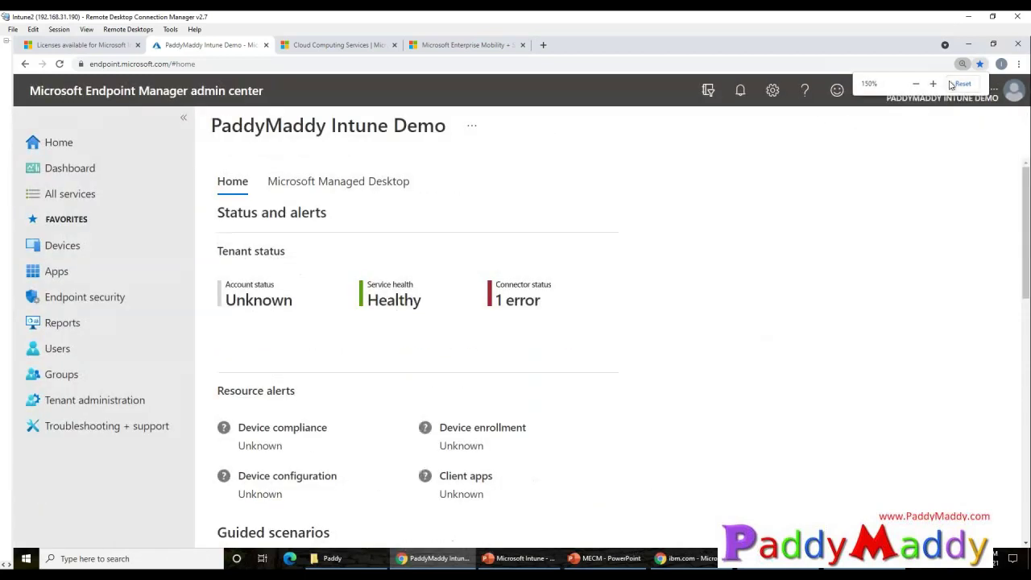
left_click(915, 62)
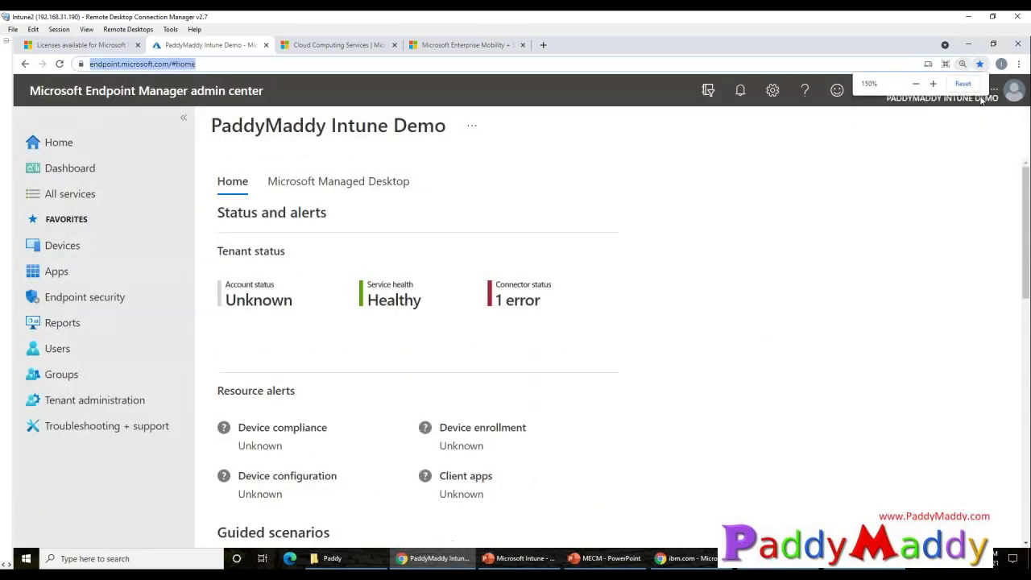
left_click(932, 83)
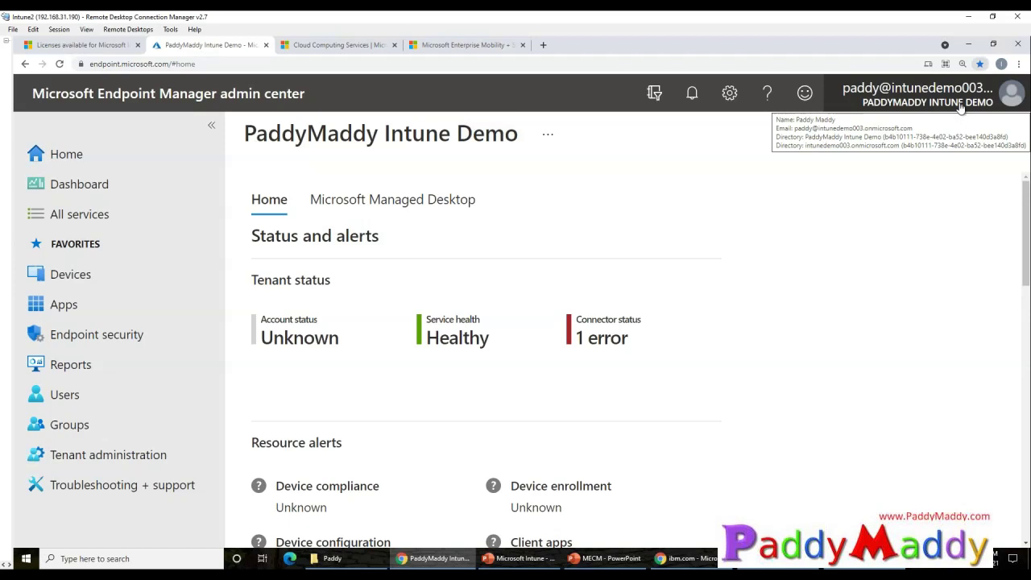
Zoom the dashboard out and show the Windows calendar with today's date.
key("ctrl+minus")
key("ctrl+minus")
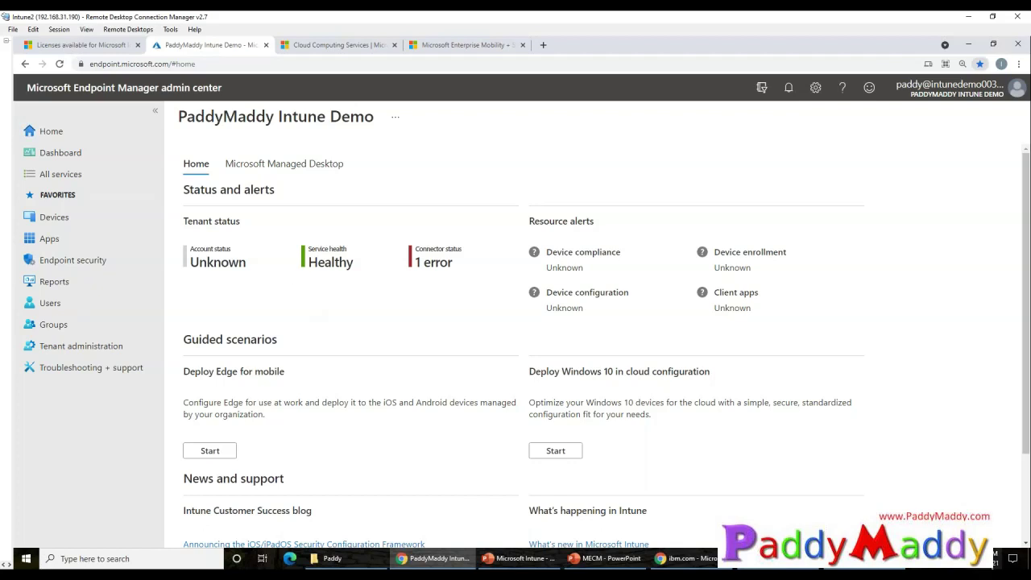
left_click(989, 559)
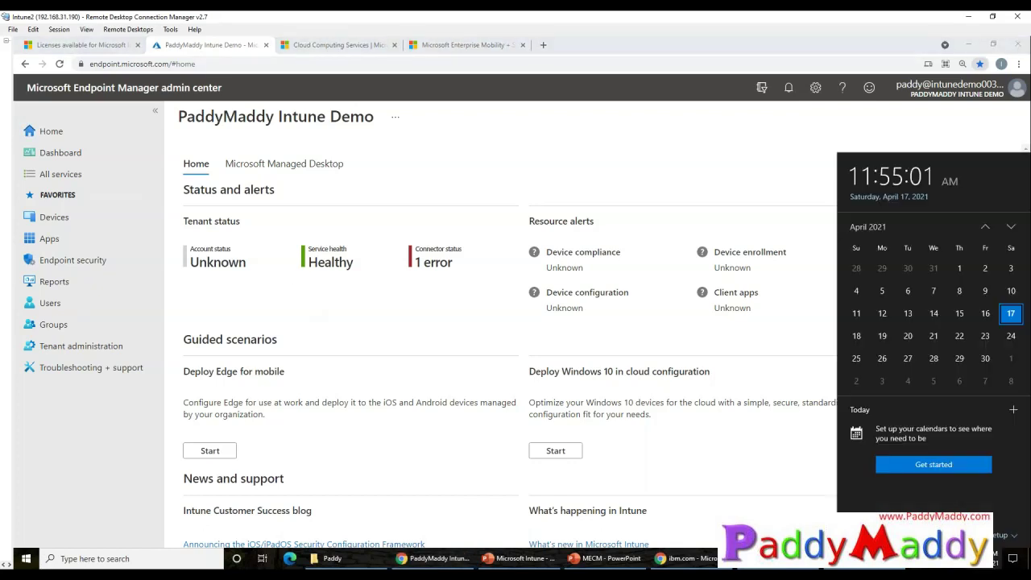
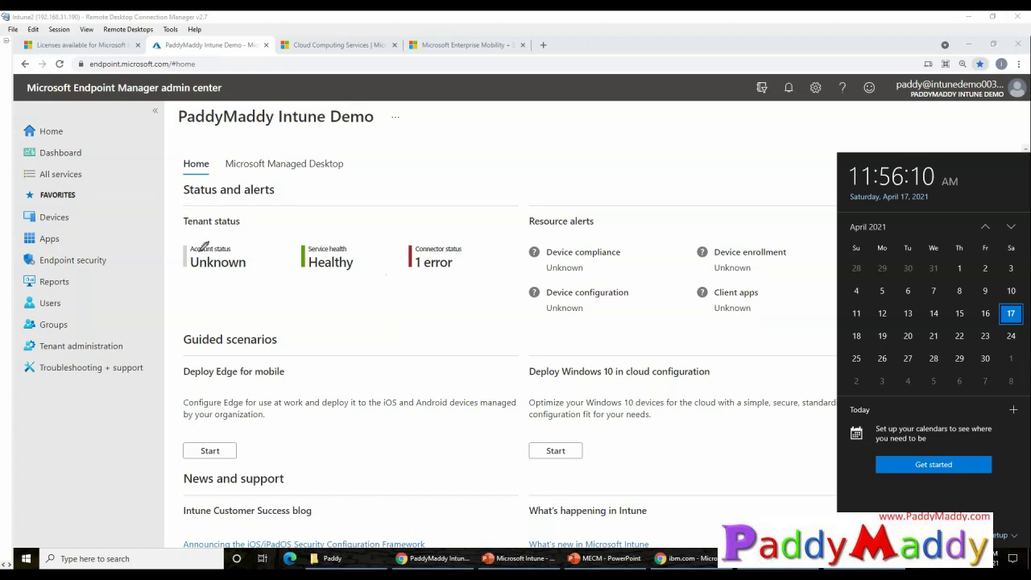
Circle the left navigation from Users through Troubleshooting in red and add marks inside it.
left_click_drag(142, 274, 62, 362)
left_click_drag(151, 394, 119, 276)
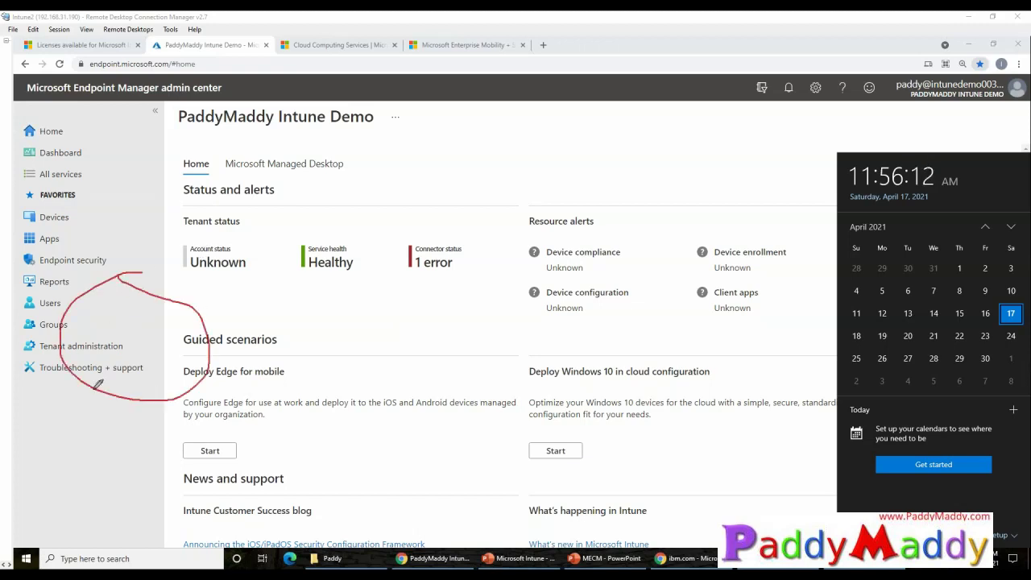
mouse_move(100, 319)
left_mouse_down()
mouse_move(111, 345)
mouse_move(128, 348)
mouse_move(133, 317)
mouse_move(145, 318)
mouse_move(129, 357)
mouse_move(151, 345)
mouse_move(143, 372)
mouse_move(153, 390)
left_mouse_up()
mouse_move(177, 355)
left_mouse_down()
mouse_move(150, 380)
mouse_move(122, 339)
left_mouse_up()
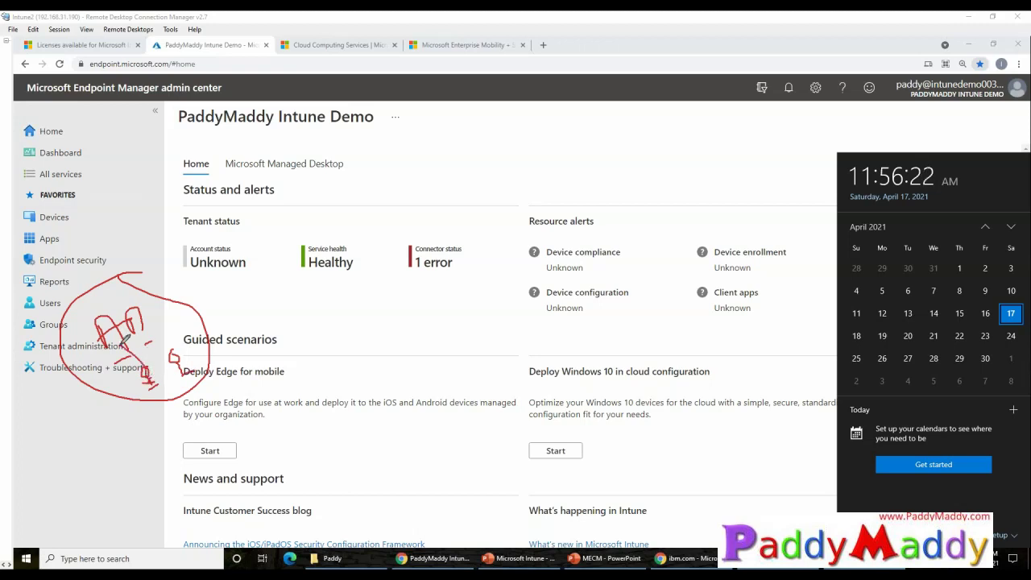
left_click_drag(179, 355, 138, 321)
Circle the Connector status 1 error tile in red, add notes and checks, and link it to the left circle.
mouse_move(480, 133)
left_mouse_down()
mouse_move(410, 125)
mouse_move(449, 115)
mouse_move(409, 121)
left_mouse_up()
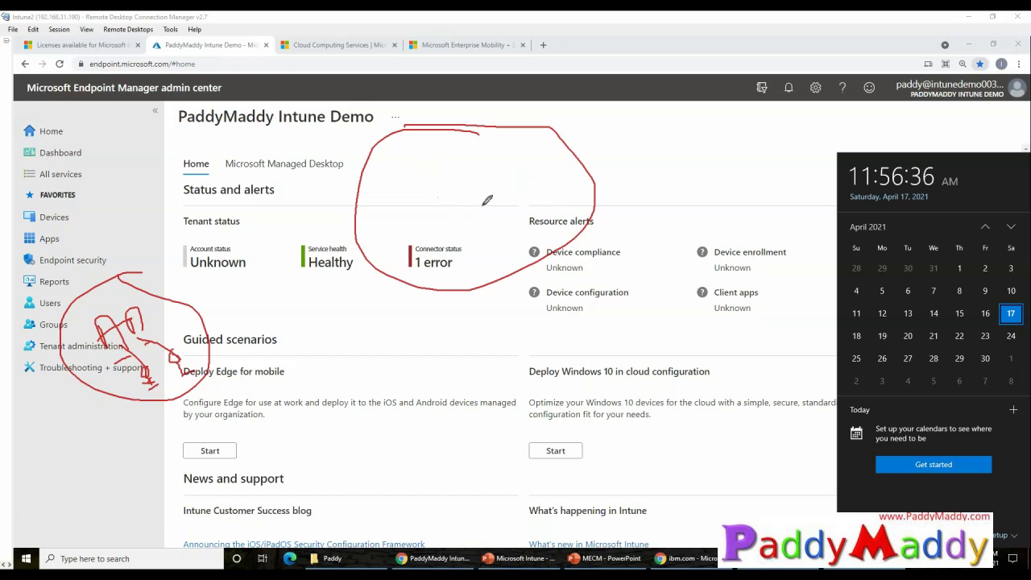
mouse_move(506, 160)
left_mouse_down()
mouse_move(514, 168)
mouse_move(493, 172)
mouse_move(525, 182)
left_mouse_up()
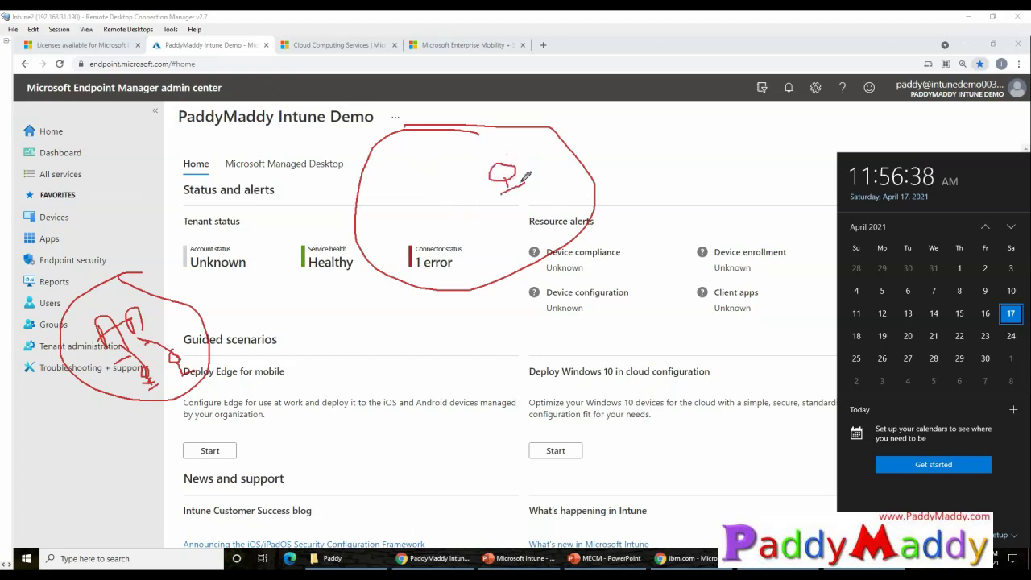
mouse_move(379, 174)
left_mouse_down()
mouse_move(396, 184)
mouse_move(408, 165)
mouse_move(435, 155)
left_mouse_up()
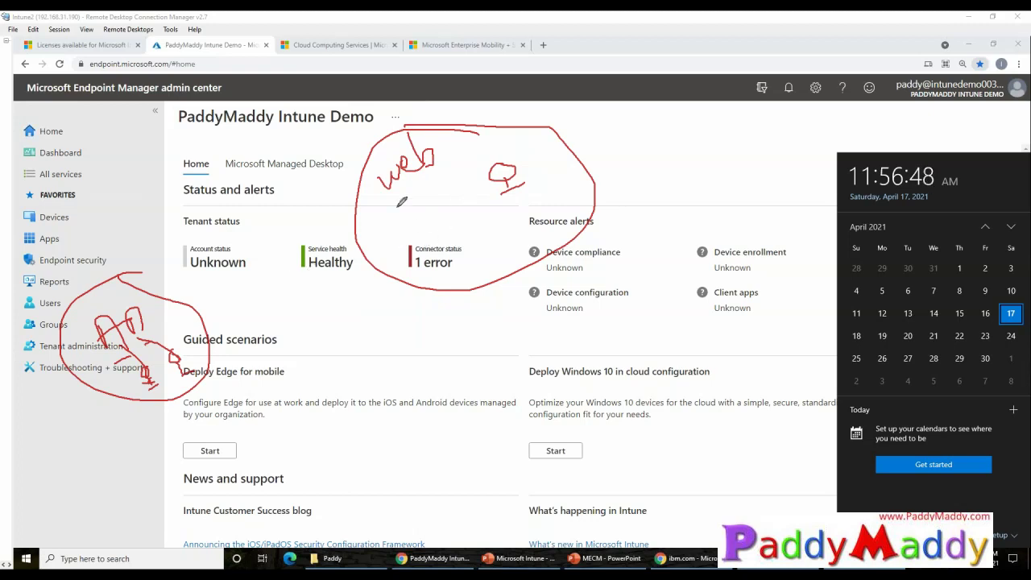
left_click_drag(142, 356, 150, 390)
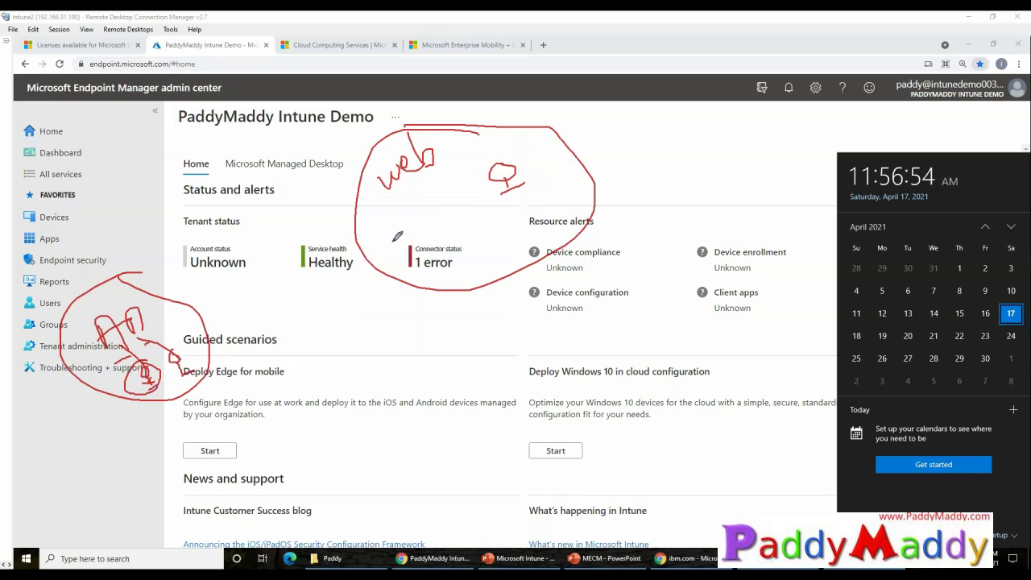
mouse_move(392, 209)
left_mouse_down()
mouse_move(400, 224)
mouse_move(411, 198)
left_mouse_up()
left_click_drag(367, 228, 389, 196)
mouse_move(393, 246)
left_mouse_down()
mouse_move(396, 261)
mouse_move(408, 246)
left_mouse_up()
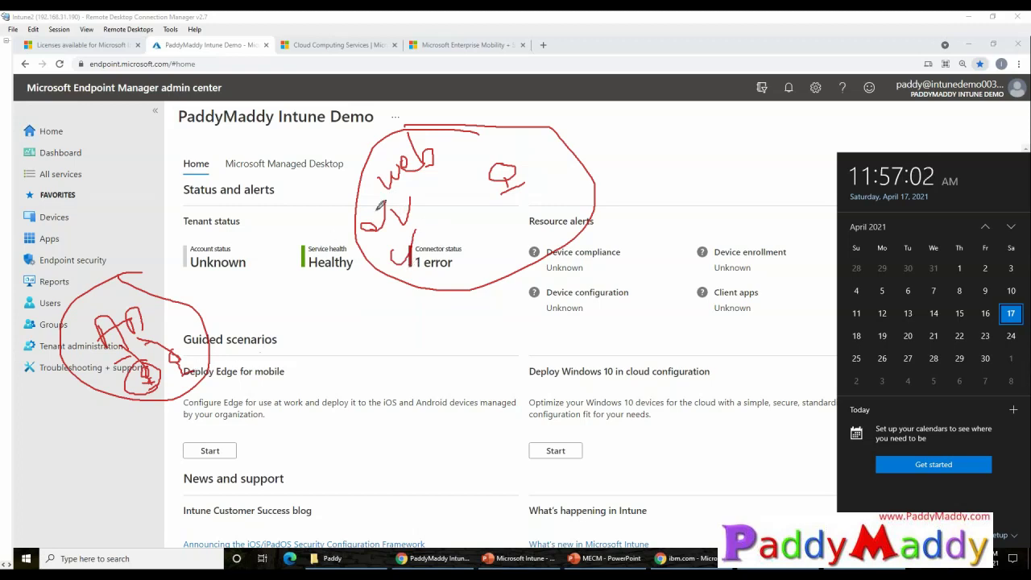
mouse_move(158, 298)
left_mouse_down()
mouse_move(367, 241)
mouse_move(363, 234)
left_mouse_up()
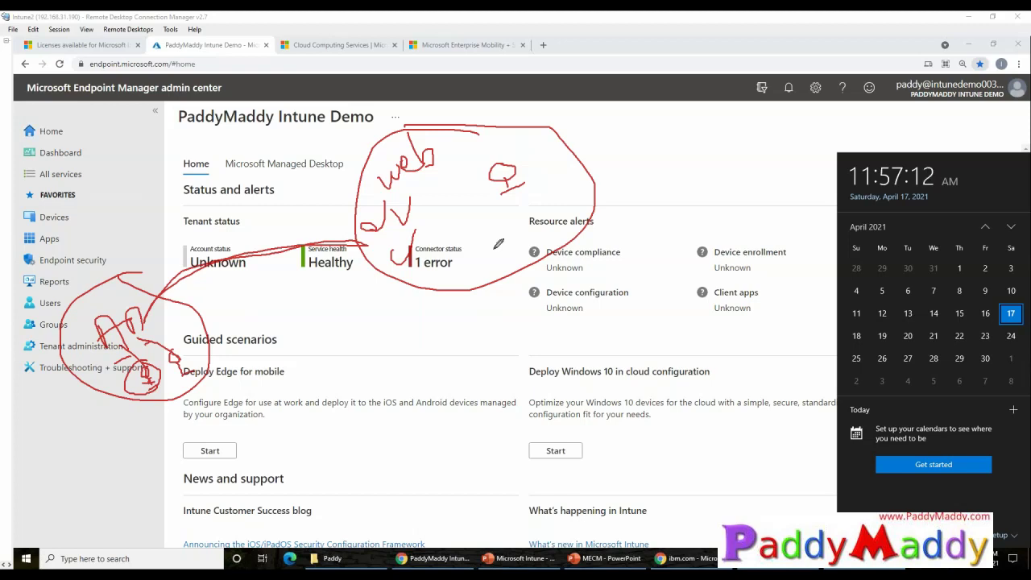
mouse_move(88, 211)
left_mouse_down()
mouse_move(90, 111)
mouse_move(105, 121)
left_mouse_up()
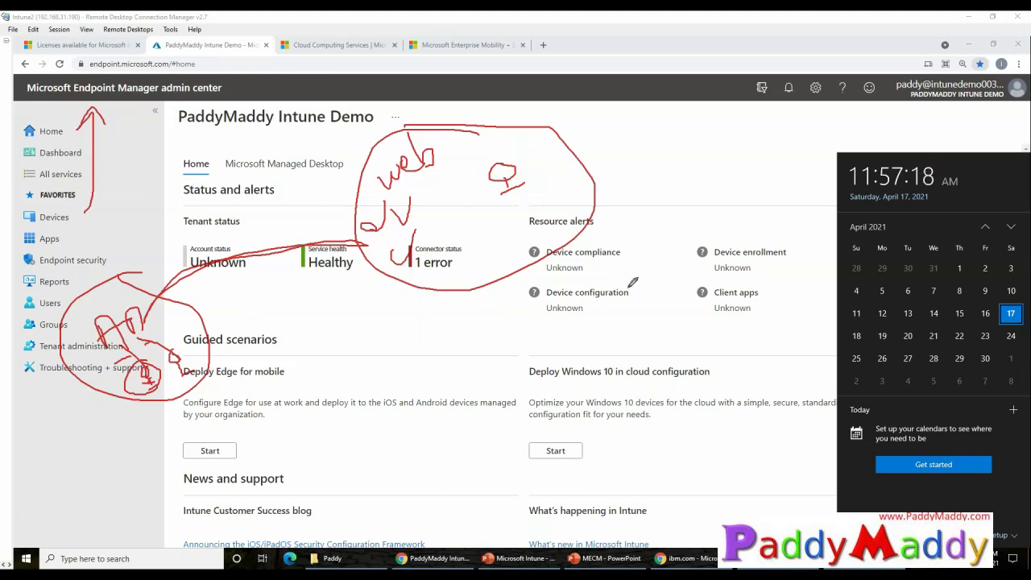
Write and underline a red AAD label inside the upper circle beside 1 error.
mouse_move(464, 166)
left_mouse_down()
mouse_move(474, 133)
mouse_move(465, 151)
mouse_move(530, 131)
left_mouse_up()
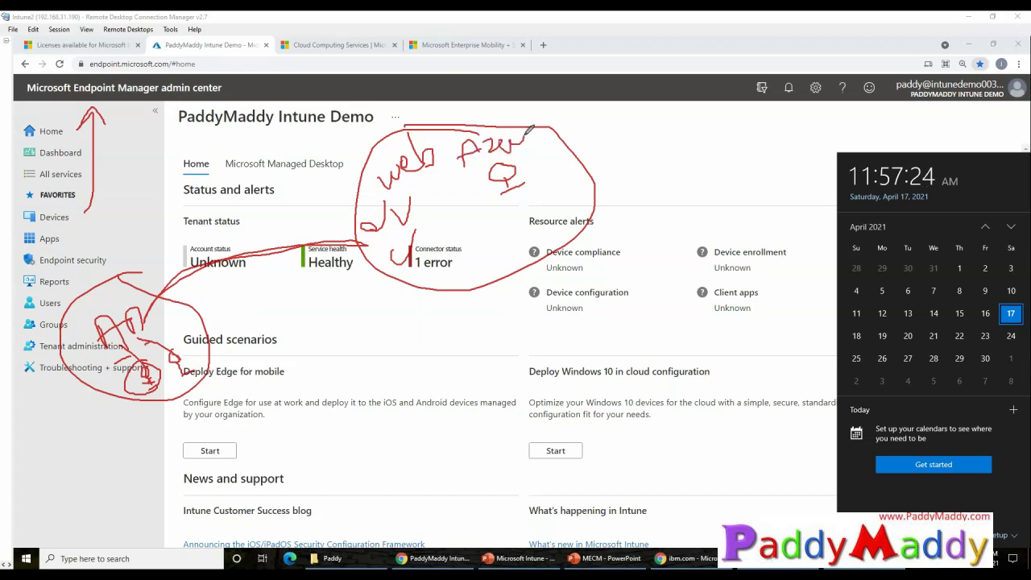
mouse_move(539, 166)
left_mouse_down()
mouse_move(533, 149)
mouse_move(544, 161)
mouse_move(549, 149)
mouse_move(549, 165)
left_mouse_up()
left_click_drag(470, 272, 491, 259)
mouse_move(464, 256)
left_mouse_down()
mouse_move(524, 239)
mouse_move(532, 211)
mouse_move(533, 232)
left_mouse_up()
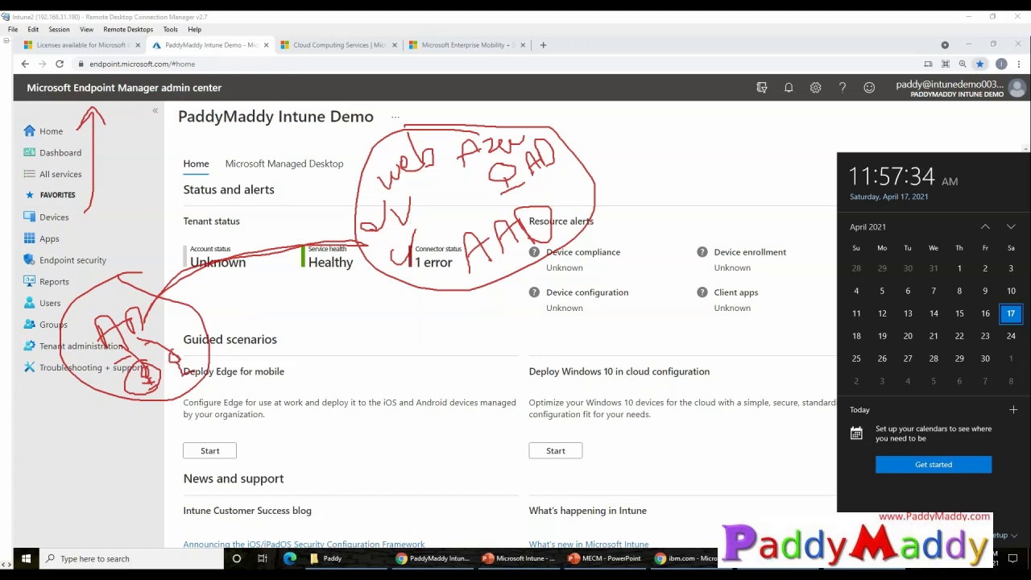
left_click_drag(461, 277, 556, 251)
mouse_move(454, 207)
left_mouse_down()
mouse_move(471, 206)
mouse_move(482, 183)
left_mouse_up()
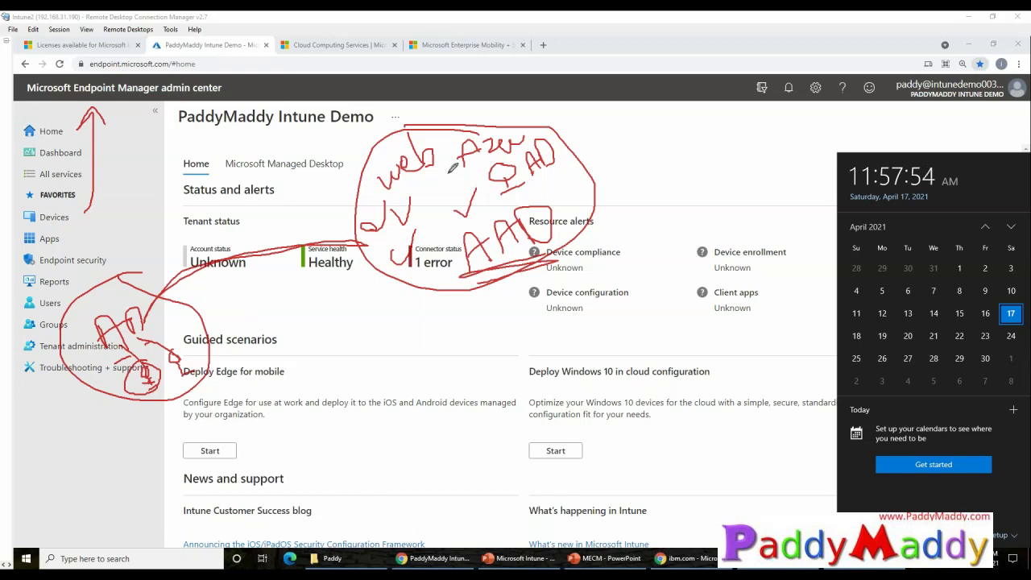
Loop red ink around the Deploy Edge section and draw an arrow up to AAD.
mouse_move(279, 440)
left_mouse_down()
mouse_move(297, 431)
mouse_move(323, 440)
mouse_move(412, 400)
left_mouse_up()
left_click(427, 393)
mouse_move(442, 365)
left_mouse_down()
mouse_move(475, 372)
mouse_move(509, 355)
left_mouse_up()
mouse_move(296, 477)
left_mouse_down()
mouse_move(583, 356)
mouse_move(206, 475)
mouse_move(281, 467)
mouse_move(174, 390)
mouse_move(174, 361)
left_mouse_up()
left_click_drag(509, 419, 474, 309)
left_click_drag(481, 272, 507, 287)
mouse_move(414, 179)
left_mouse_down()
mouse_move(420, 219)
mouse_move(446, 177)
left_mouse_up()
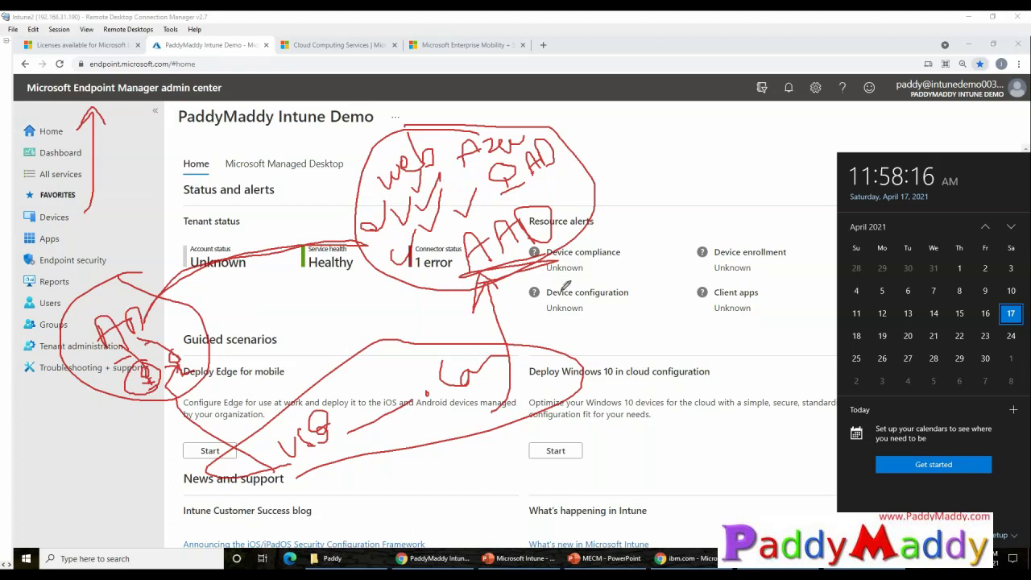
Scribble red notes beside the upward arrow and near Healthy, plus a blue line from Groups to Connector status.
mouse_move(131, 128)
left_mouse_down()
mouse_move(145, 159)
mouse_move(148, 137)
mouse_move(179, 106)
mouse_move(250, 103)
left_mouse_up()
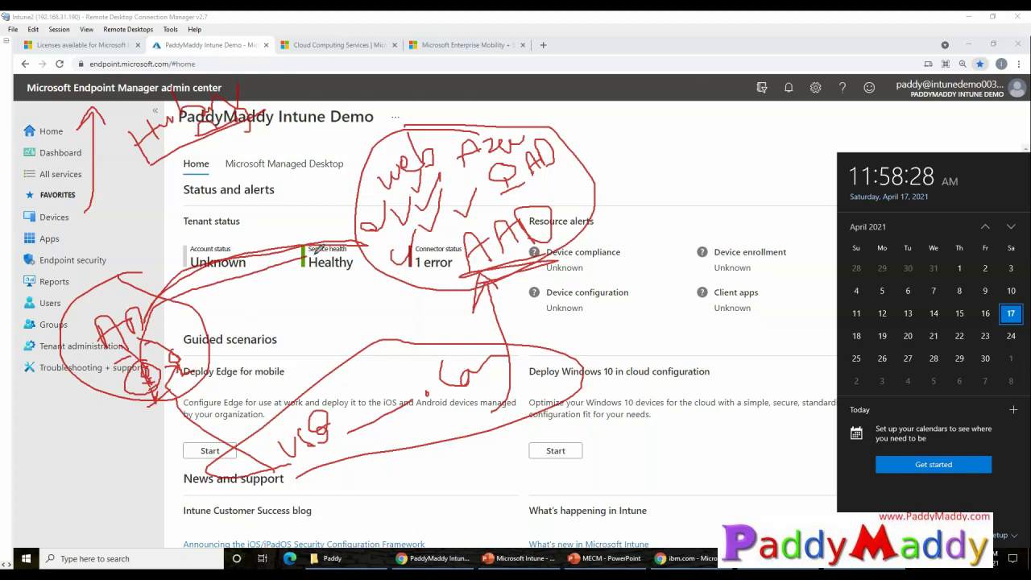
left_click_drag(376, 234, 385, 273)
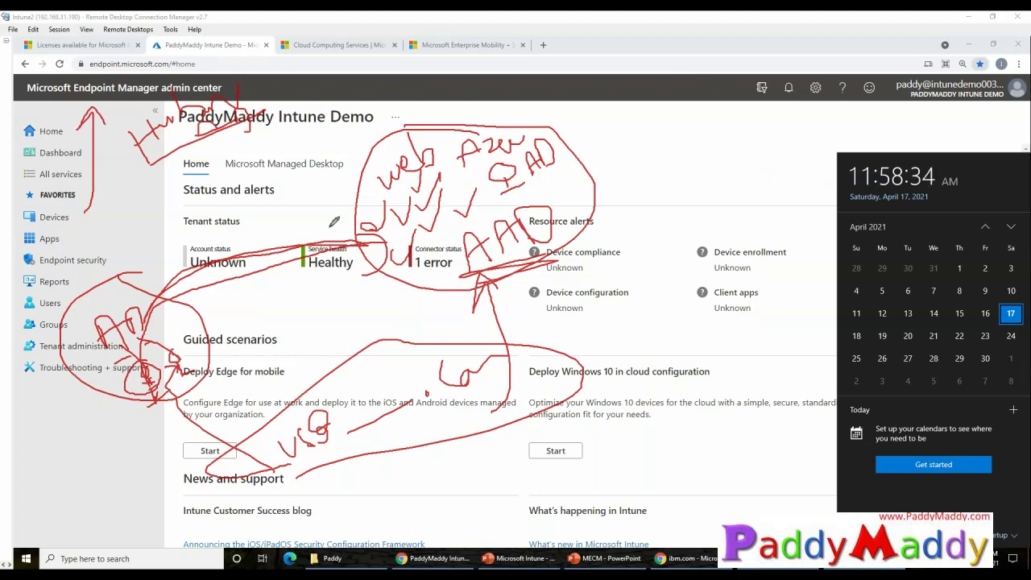
mouse_move(150, 361)
left_mouse_down()
mouse_move(226, 274)
mouse_move(425, 233)
mouse_move(493, 188)
mouse_move(501, 202)
left_mouse_up()
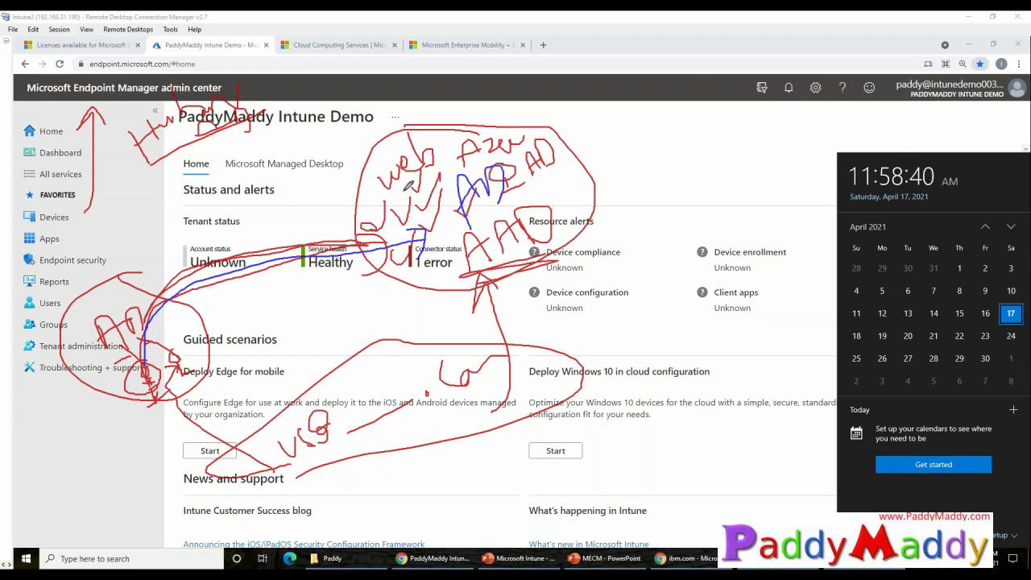
Draw blue curves from the left navigation scribbles toward Unknown and 1 error.
left_click_drag(401, 182, 430, 170)
mouse_move(153, 380)
left_mouse_down()
mouse_move(179, 292)
mouse_move(412, 231)
left_mouse_up()
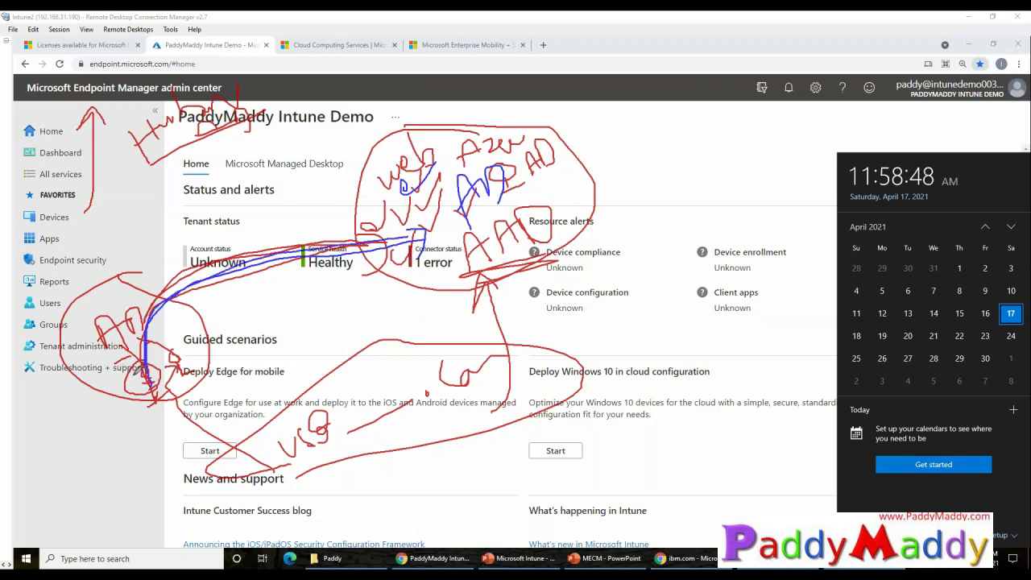
mouse_move(147, 378)
left_mouse_down()
mouse_move(249, 251)
mouse_move(380, 238)
left_mouse_up()
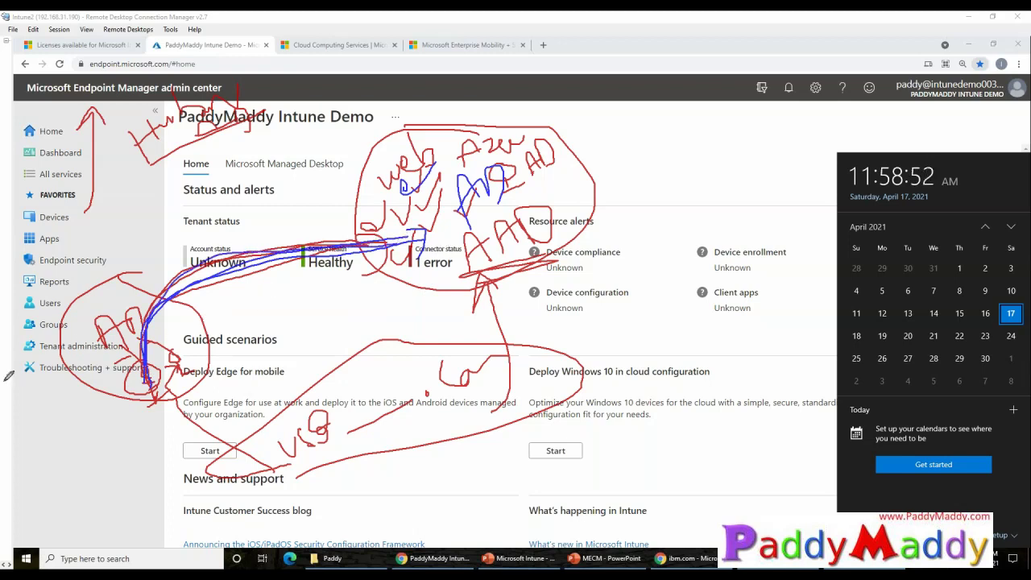
mouse_move(172, 360)
left_mouse_down()
mouse_move(164, 341)
mouse_move(194, 373)
left_mouse_up()
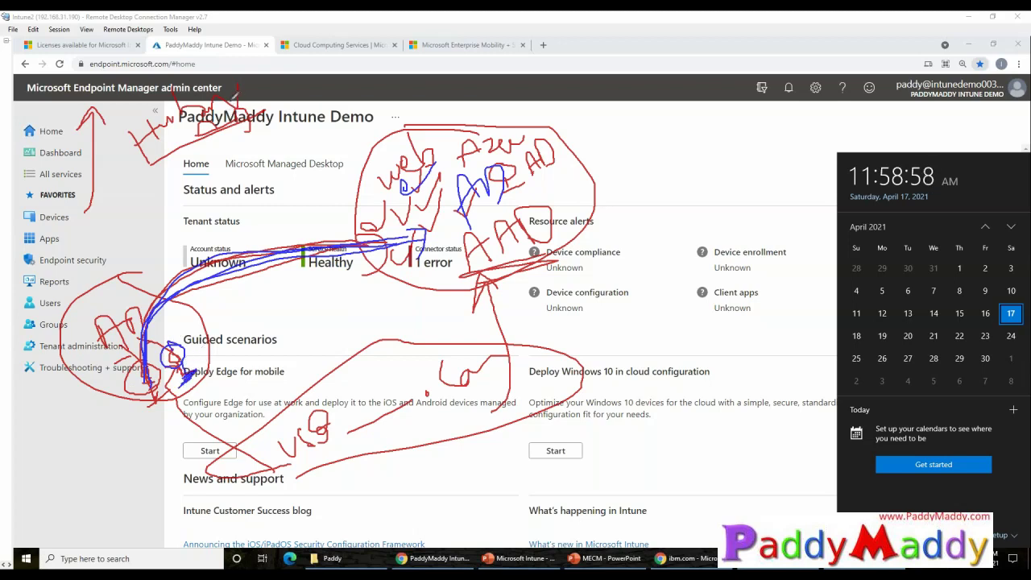
mouse_move(185, 337)
left_mouse_down()
mouse_move(136, 316)
mouse_move(103, 332)
left_mouse_up()
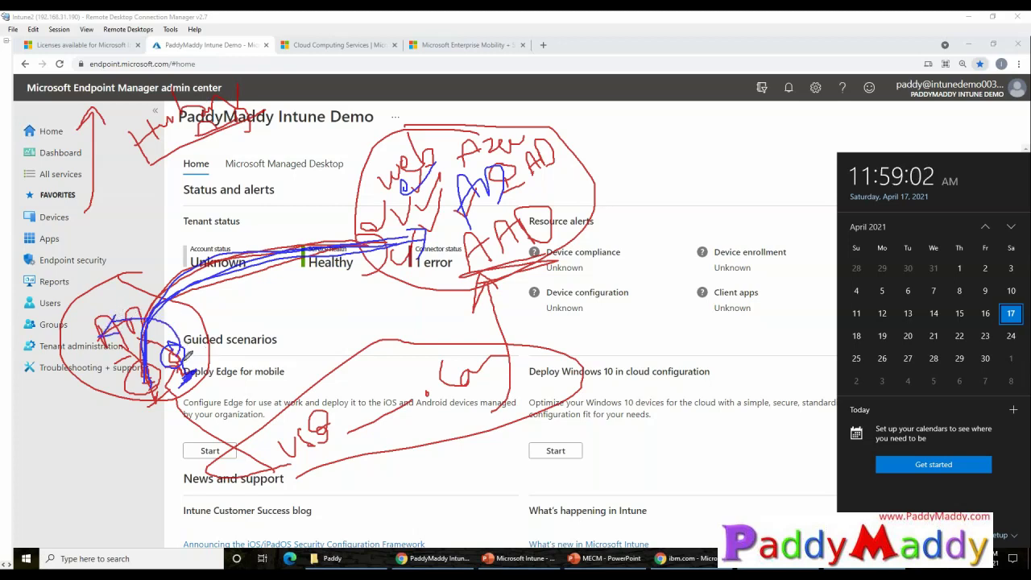
mouse_move(187, 354)
left_mouse_down()
mouse_move(414, 316)
mouse_move(452, 246)
mouse_move(471, 262)
left_mouse_up()
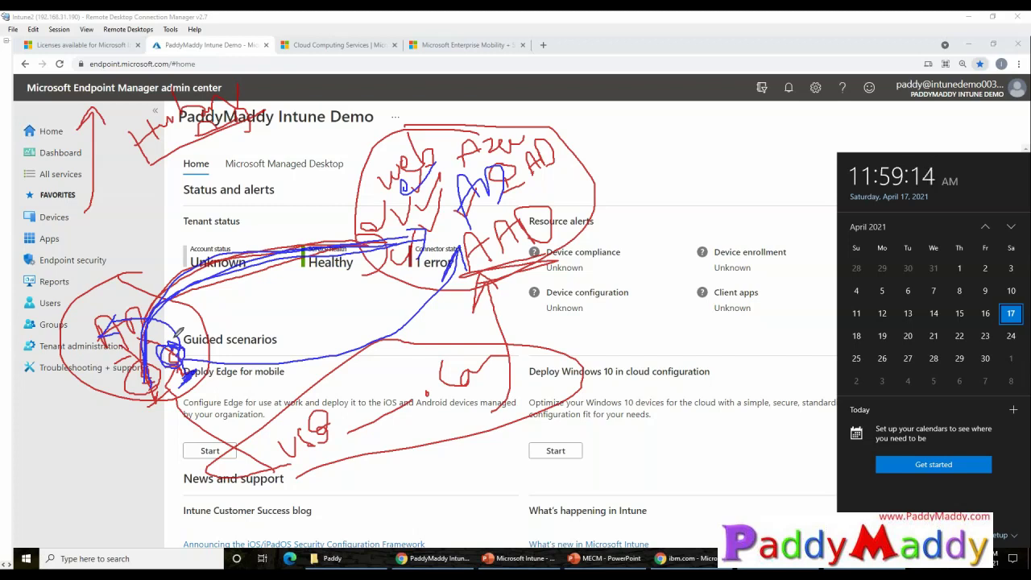
Add more blue lines from Guided scenarios toward AAD, then handwrite pink letters over Tenant status.
mouse_move(113, 346)
left_mouse_down()
mouse_move(105, 351)
mouse_move(125, 310)
left_mouse_up()
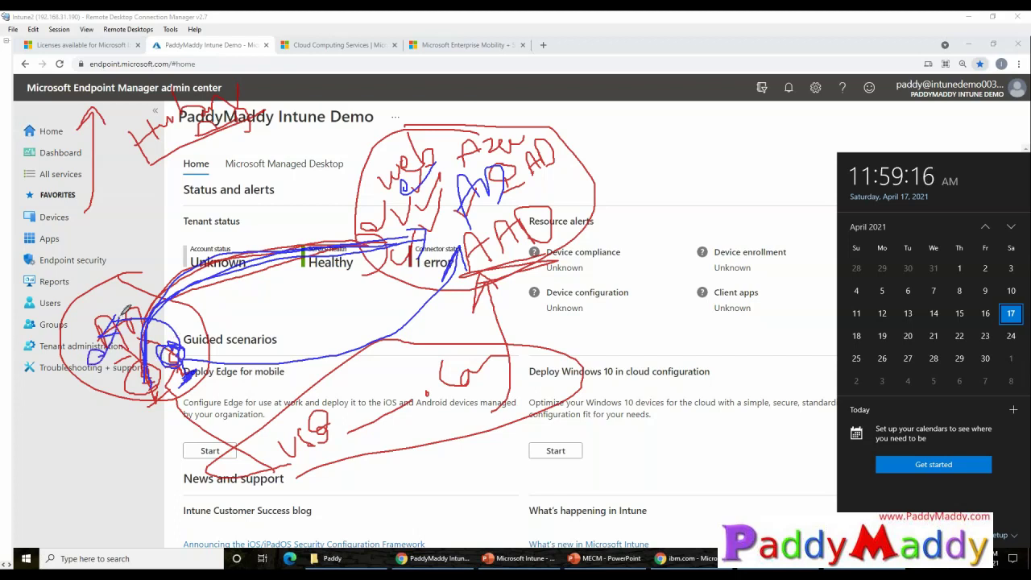
mouse_move(483, 230)
left_mouse_down()
mouse_move(477, 218)
mouse_move(548, 187)
left_mouse_up()
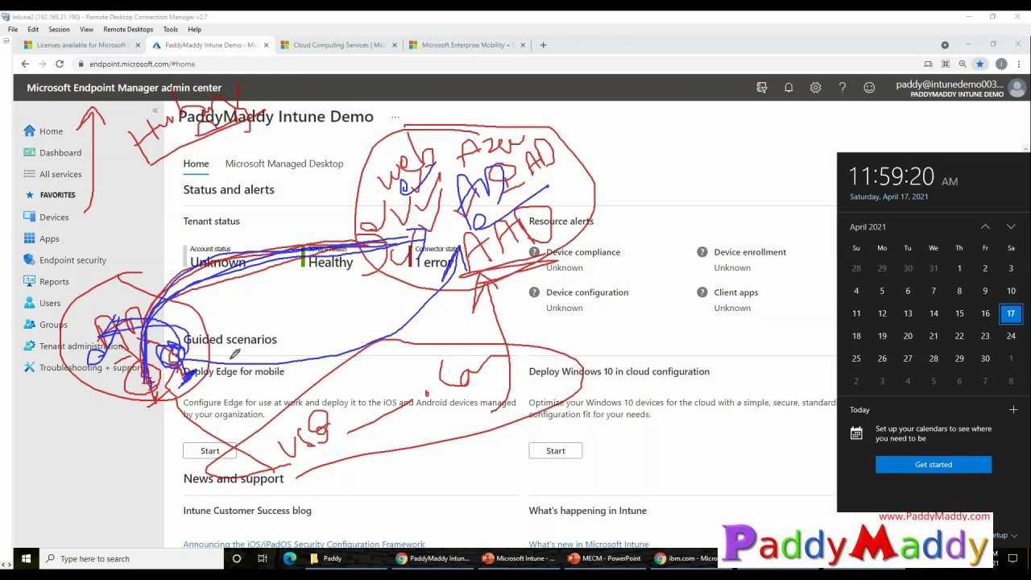
left_click_drag(182, 366, 509, 253)
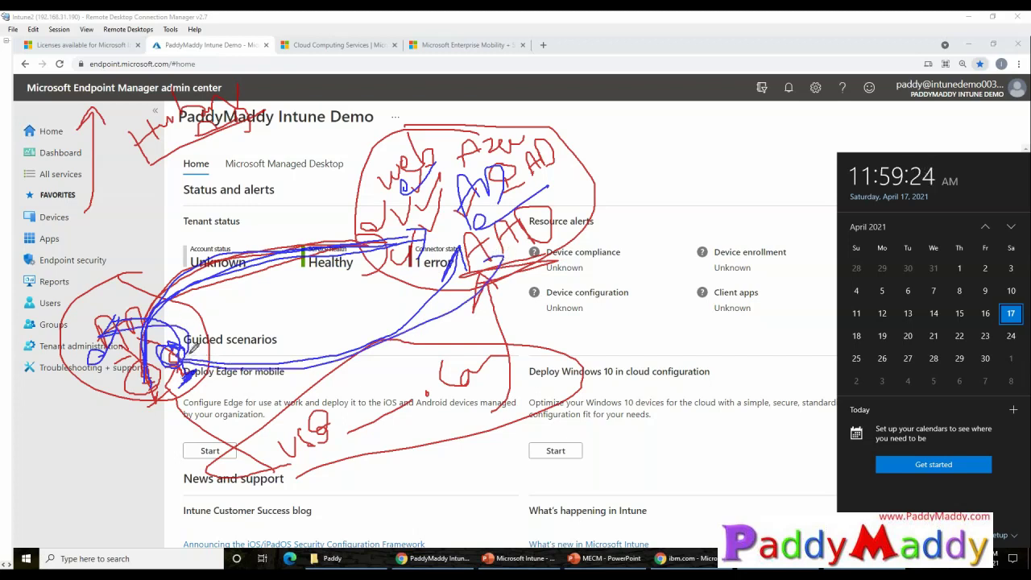
mouse_move(153, 352)
left_mouse_down()
mouse_move(173, 382)
mouse_move(197, 332)
mouse_move(153, 351)
mouse_move(195, 384)
mouse_move(479, 256)
left_mouse_up()
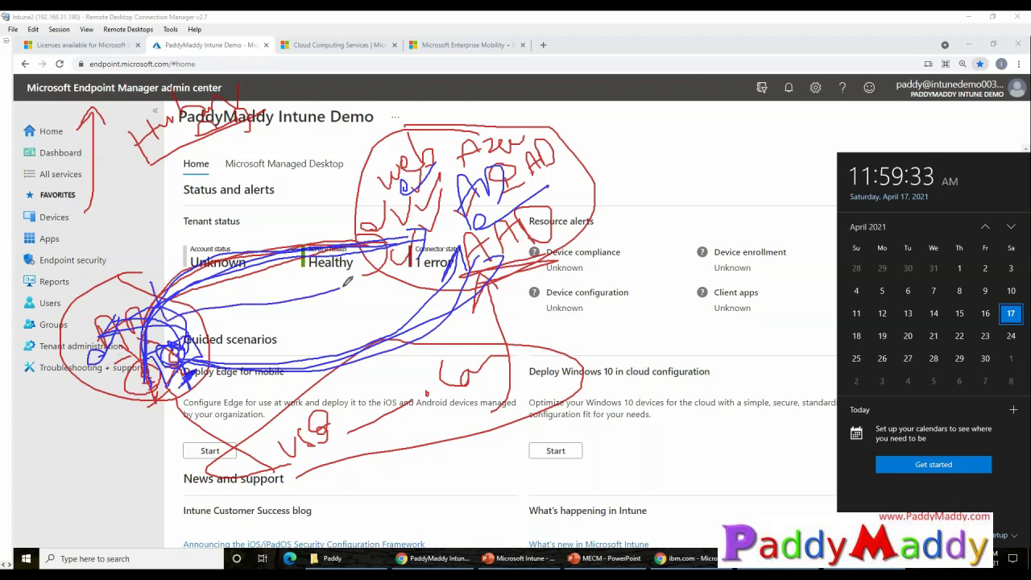
left_click_drag(359, 224, 148, 277)
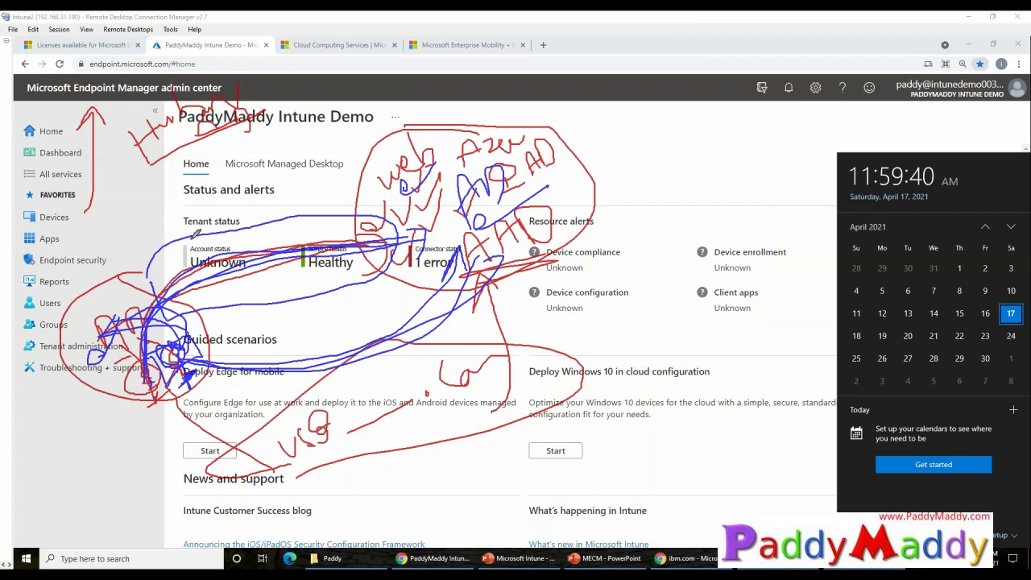
mouse_move(194, 191)
left_mouse_down()
mouse_move(182, 221)
mouse_move(226, 213)
mouse_move(230, 187)
mouse_move(281, 203)
mouse_move(327, 192)
mouse_move(338, 161)
mouse_move(356, 188)
left_mouse_up()
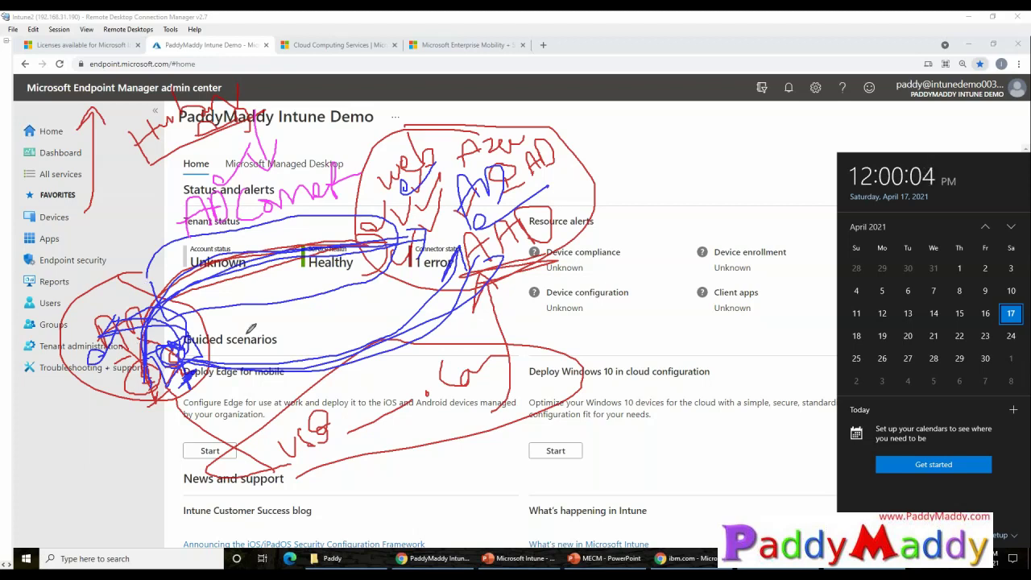
left_click_drag(95, 374, 95, 405)
mouse_move(84, 417)
left_mouse_down()
mouse_move(53, 459)
mouse_move(98, 436)
mouse_move(123, 440)
mouse_move(119, 470)
mouse_move(106, 419)
left_mouse_up()
mouse_move(158, 457)
left_mouse_down()
mouse_move(177, 490)
mouse_move(154, 509)
left_mouse_up()
left_click_drag(71, 458, 152, 472)
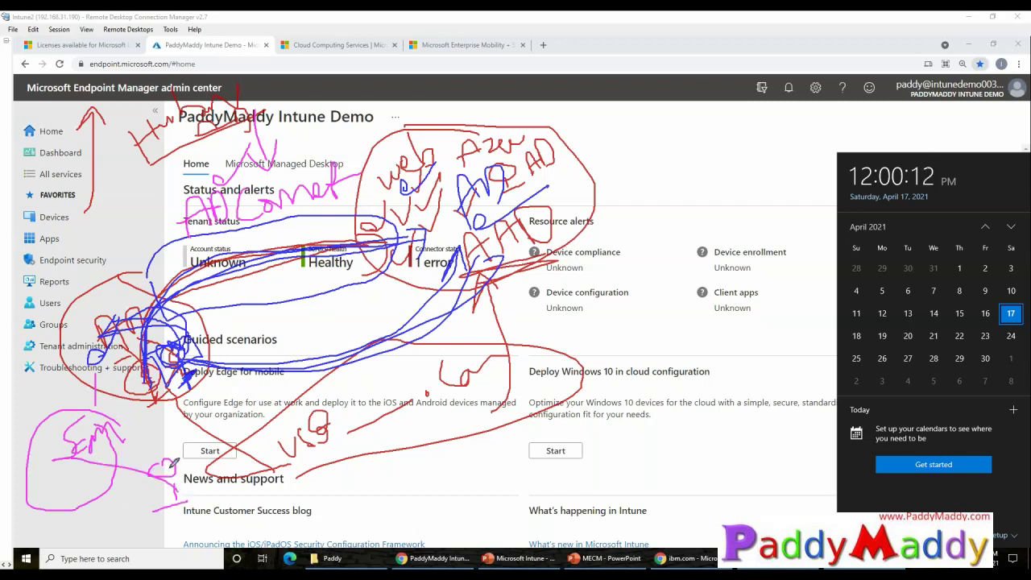
mouse_move(110, 445)
left_mouse_down()
mouse_move(111, 359)
mouse_move(455, 211)
mouse_move(451, 240)
left_mouse_up()
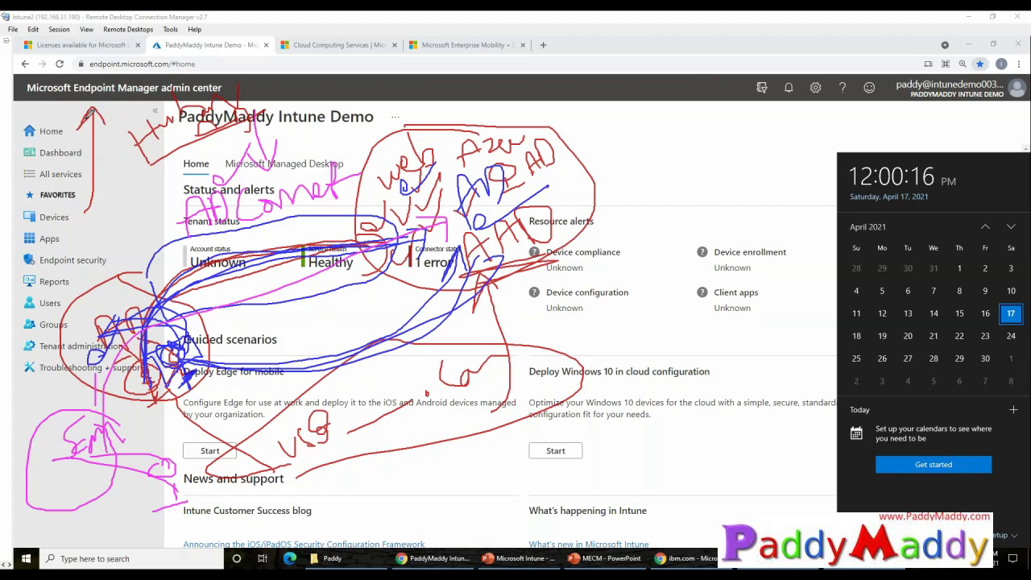
mouse_move(93, 201)
left_mouse_down()
mouse_move(31, 216)
mouse_move(46, 187)
mouse_move(115, 176)
left_mouse_up()
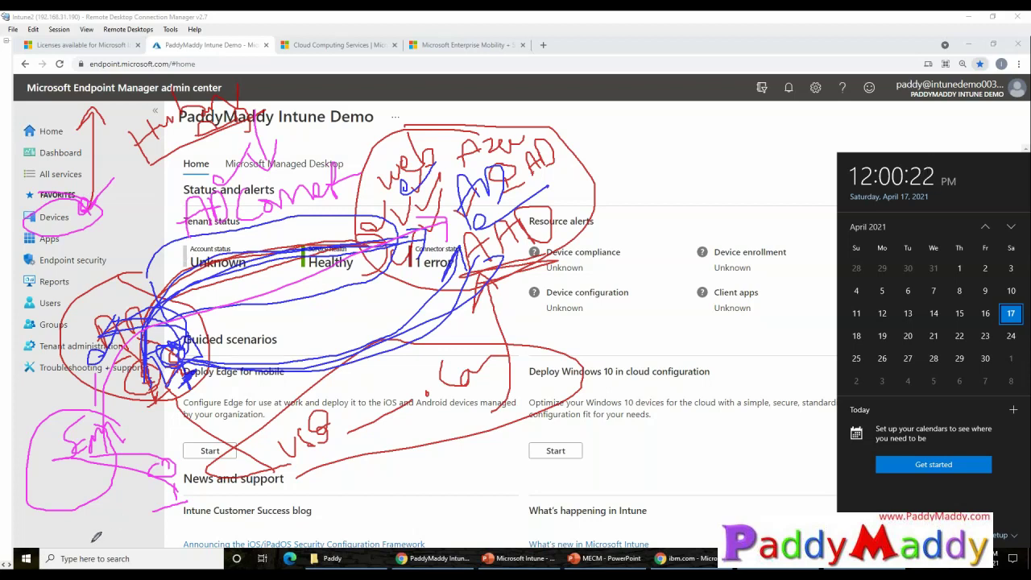
left_click_drag(90, 514, 107, 544)
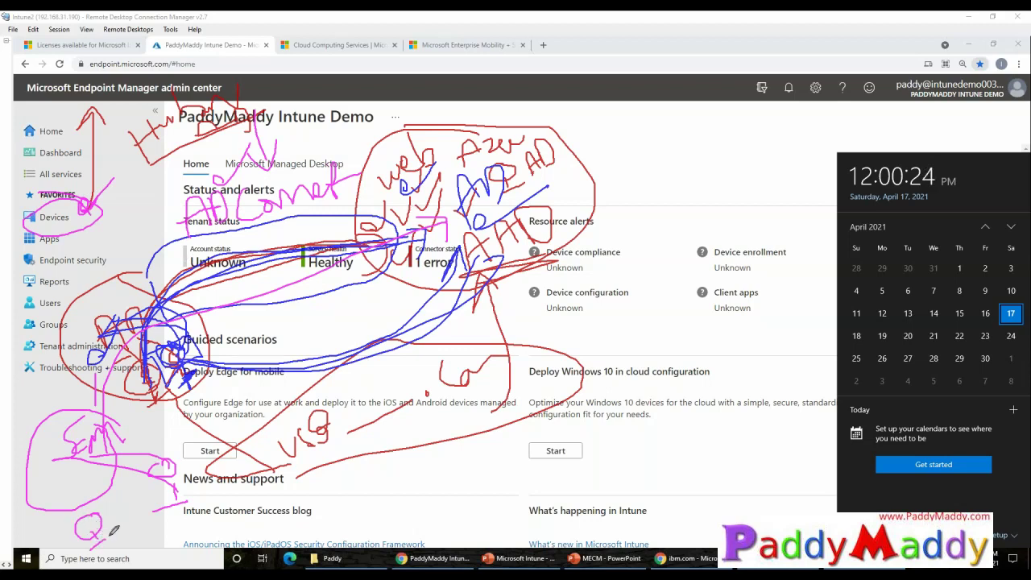
mouse_move(222, 323)
left_mouse_down()
mouse_move(228, 375)
mouse_move(260, 367)
left_mouse_up()
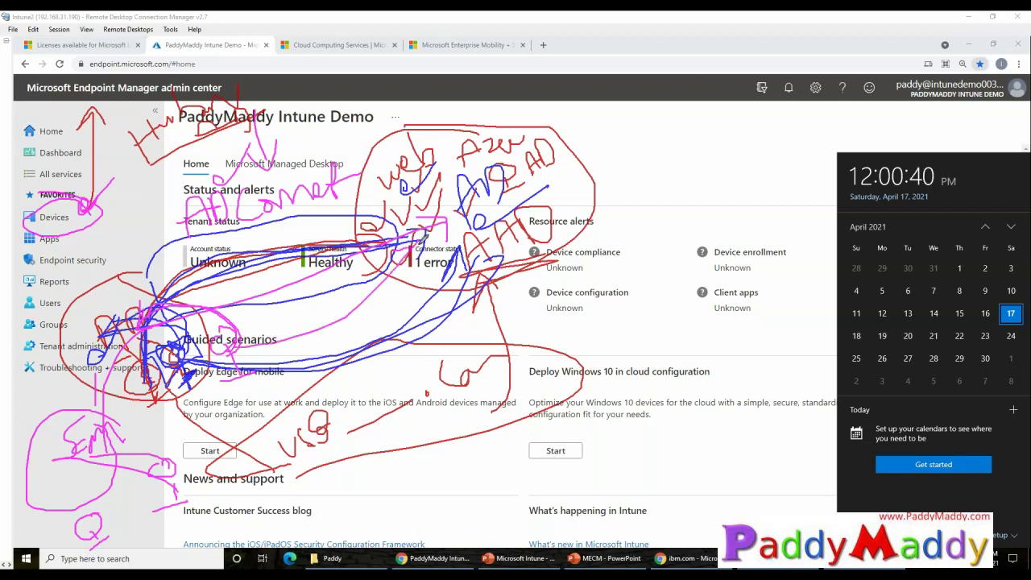
left_click_drag(301, 340, 386, 281)
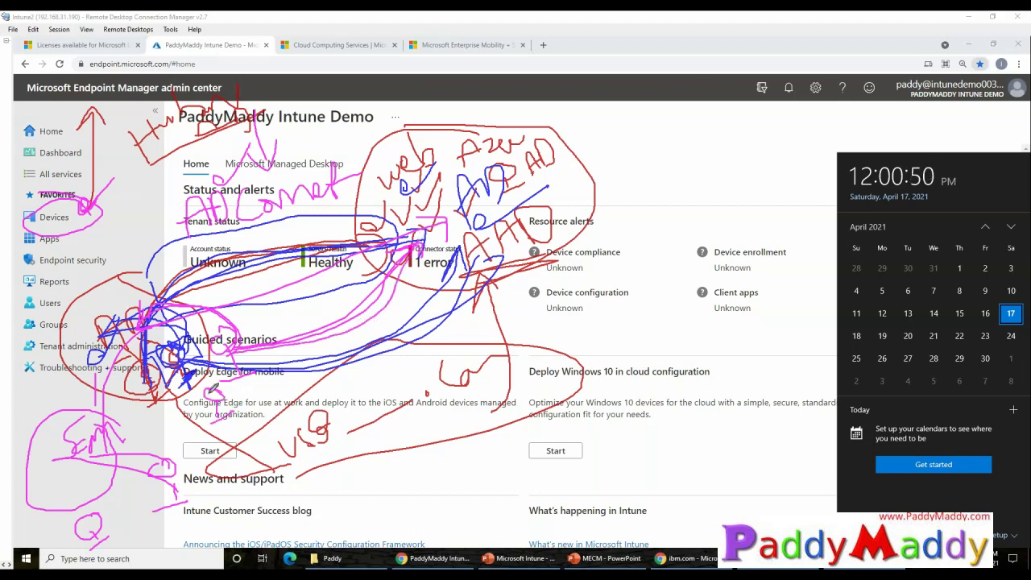
left_click_drag(159, 328, 208, 384)
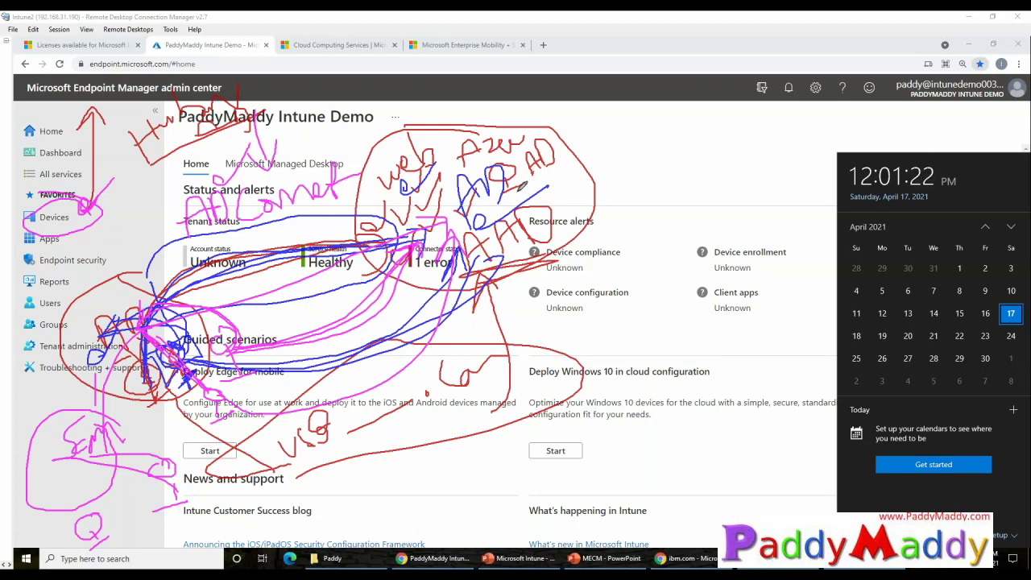
mouse_move(264, 224)
left_mouse_down()
mouse_move(211, 240)
mouse_move(332, 210)
mouse_move(262, 224)
left_mouse_up()
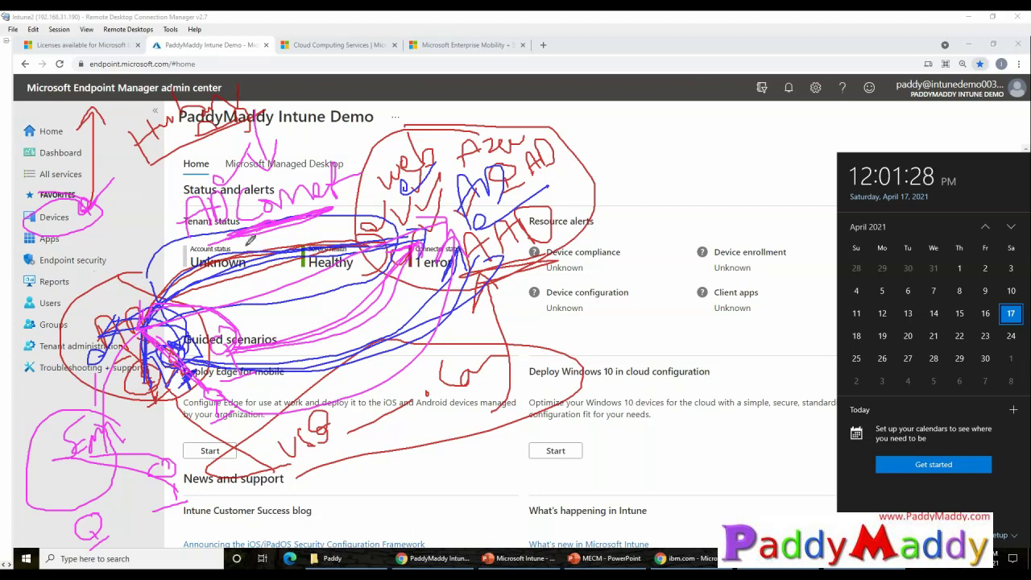
mouse_move(233, 78)
left_mouse_down()
mouse_move(94, 65)
mouse_move(290, 55)
mouse_move(236, 80)
left_mouse_up()
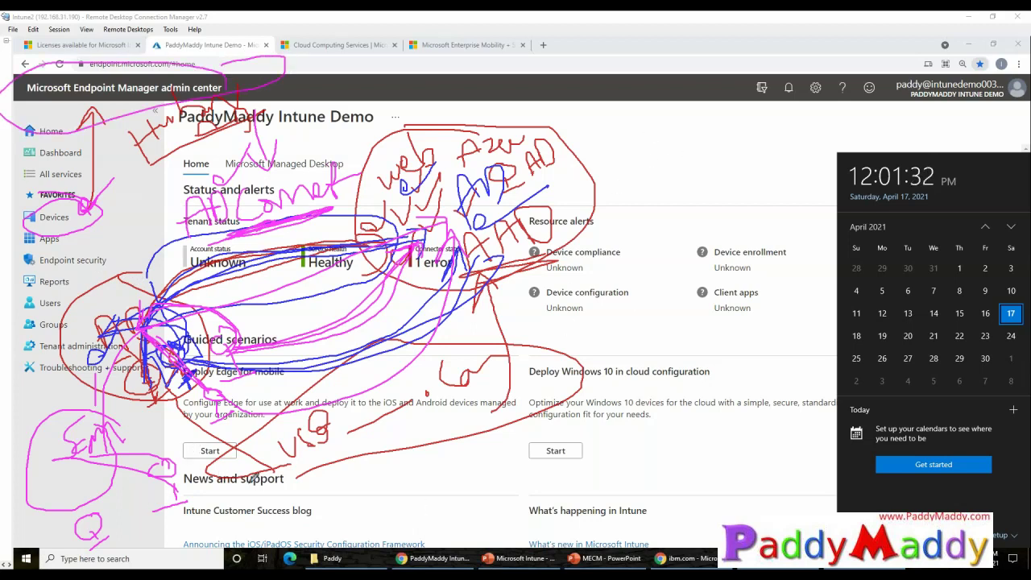
mouse_move(155, 264)
left_mouse_down()
mouse_move(44, 467)
mouse_move(568, 387)
mouse_move(362, 121)
mouse_move(221, 129)
left_mouse_up()
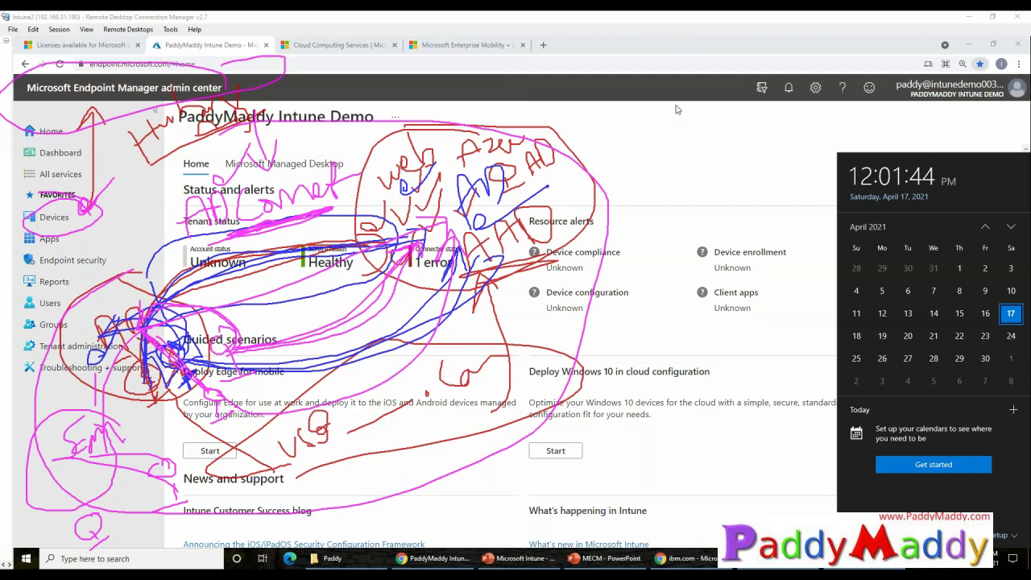
key("Escape")
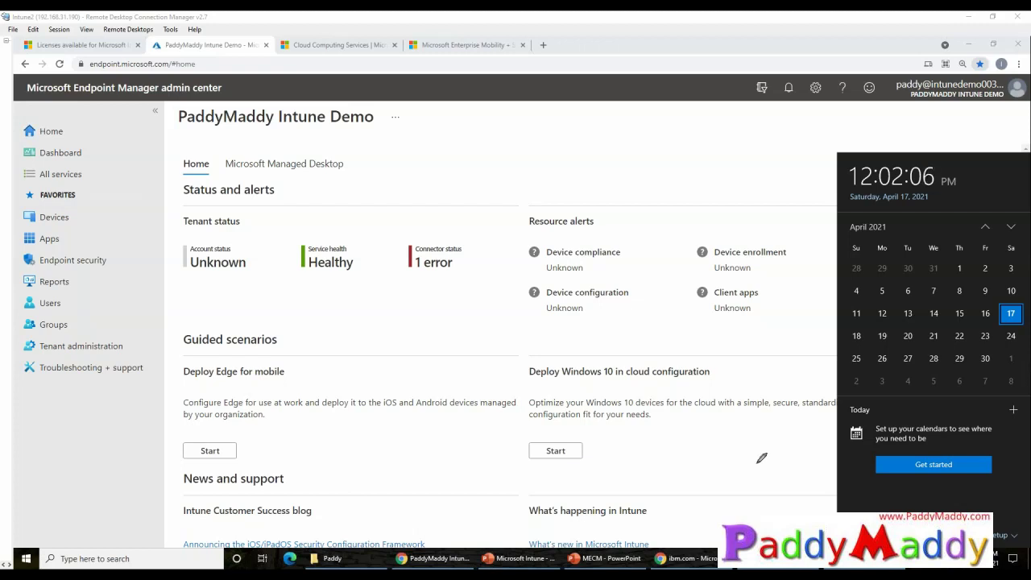
mouse_move(104, 400)
left_mouse_down()
mouse_move(202, 129)
mouse_move(223, 153)
left_mouse_up()
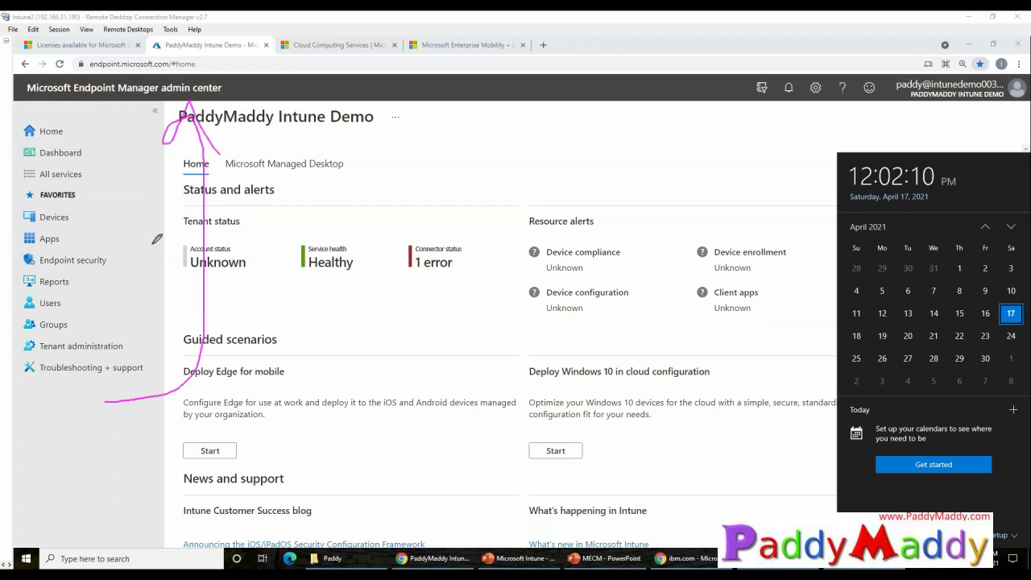
Sketch a last note by the tenant title, erase all ink with Escape, and close the clock flyout.
mouse_move(462, 192)
left_mouse_down()
mouse_move(444, 140)
mouse_move(475, 137)
mouse_move(503, 103)
mouse_move(538, 123)
mouse_move(556, 150)
mouse_move(539, 112)
left_mouse_up()
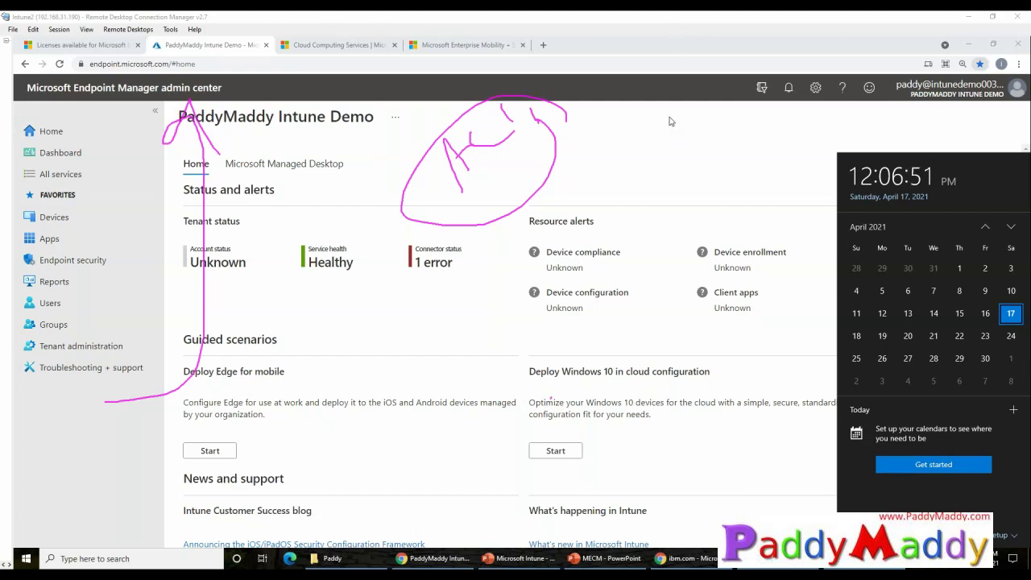
key("Escape")
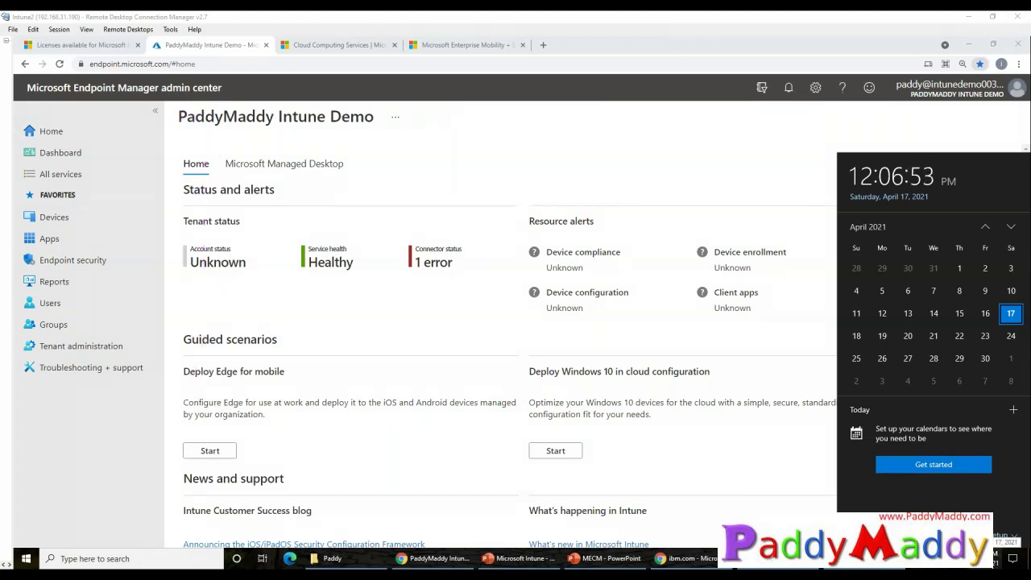
left_click(999, 558)
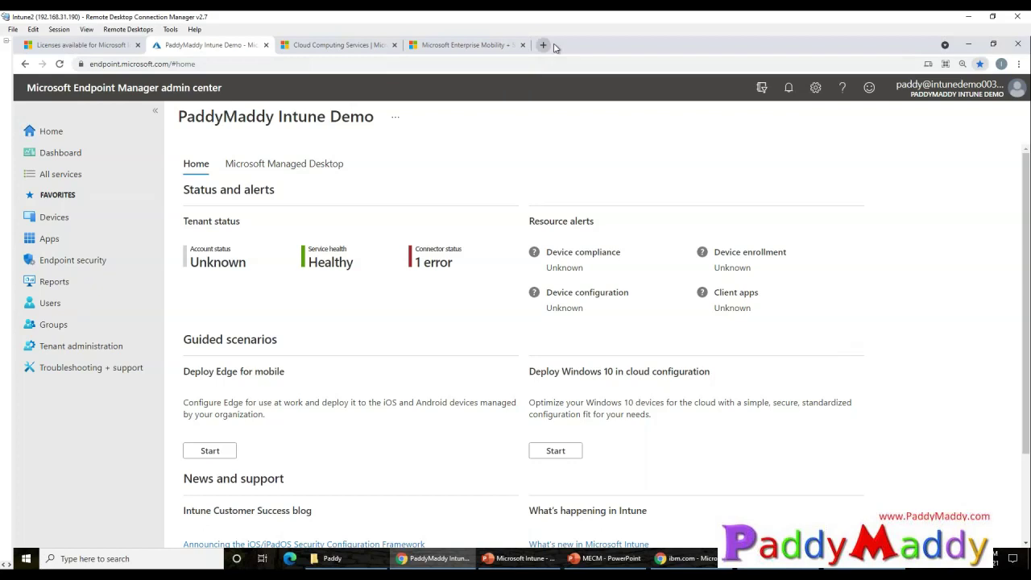
Switch to the Enterprise Mobility + Security tab and bring the Notepad notes to the front.
left_click(479, 45)
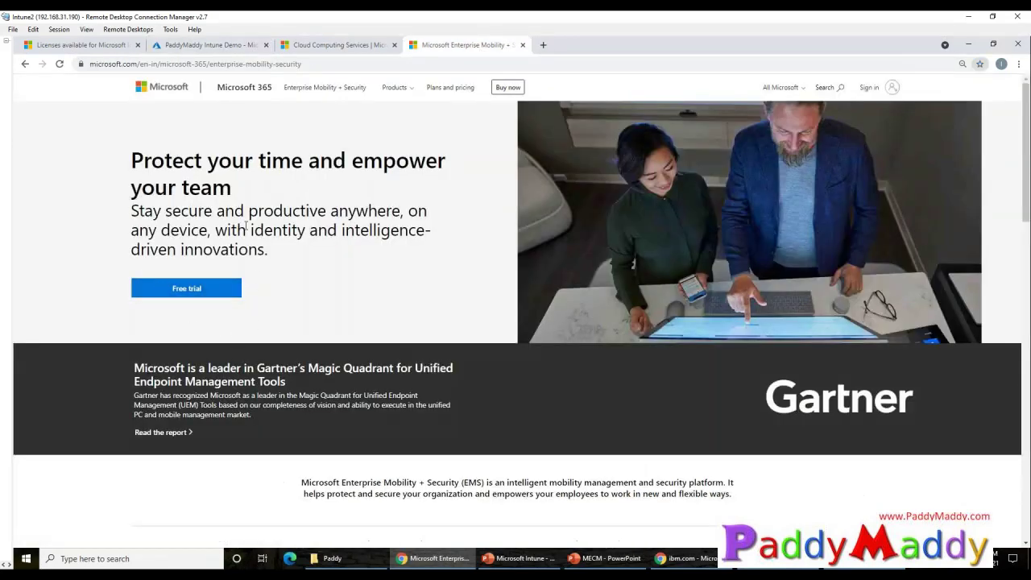
left_click(766, 559)
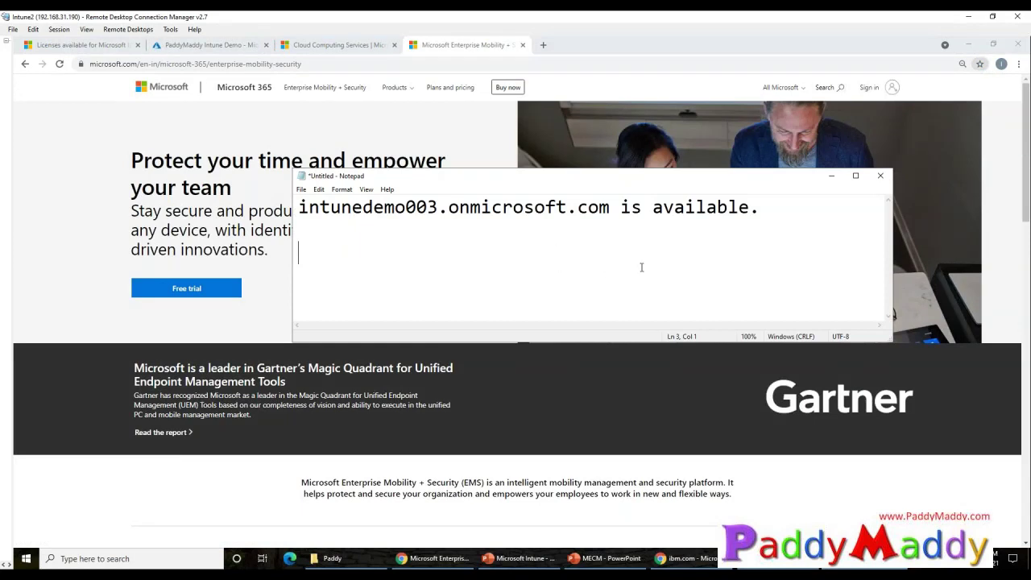
Paste the .onmicrosoft.com suffix onto line 3 of the Notepad notes.
left_click_drag(448, 208, 610, 208)
left_click(597, 260)
type(".onmicrosoft.com")
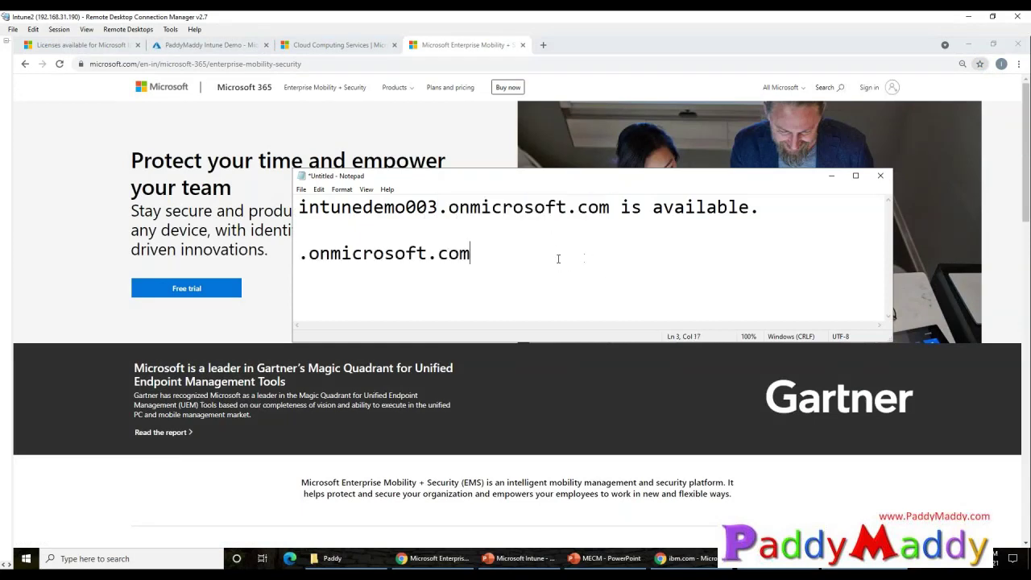
left_click_drag(559, 258, 300, 253)
left_click(532, 281)
left_click_drag(437, 207, 270, 208)
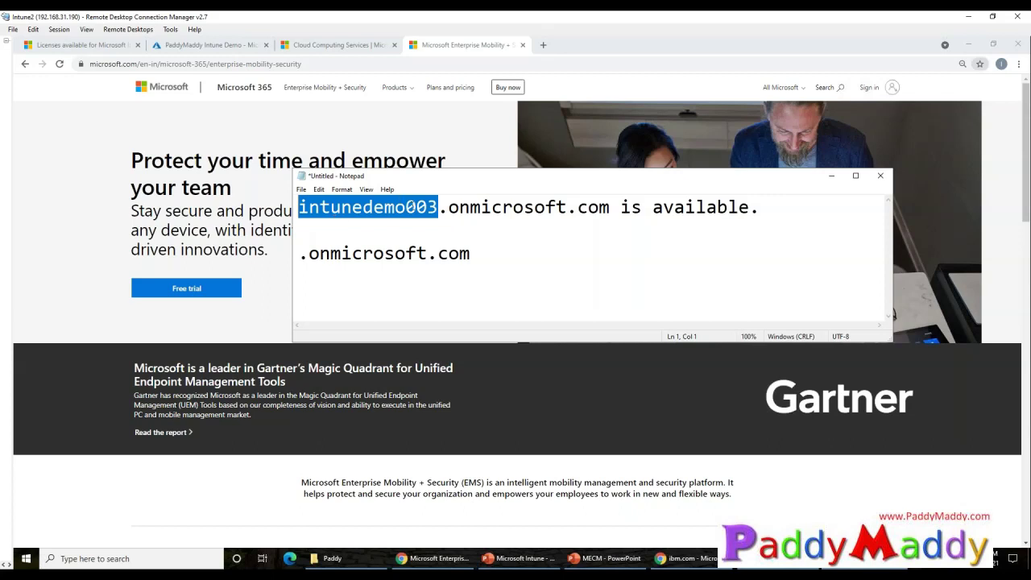
left_click(437, 207)
left_click_drag(437, 207, 211, 187)
left_click(579, 256)
key("Return")
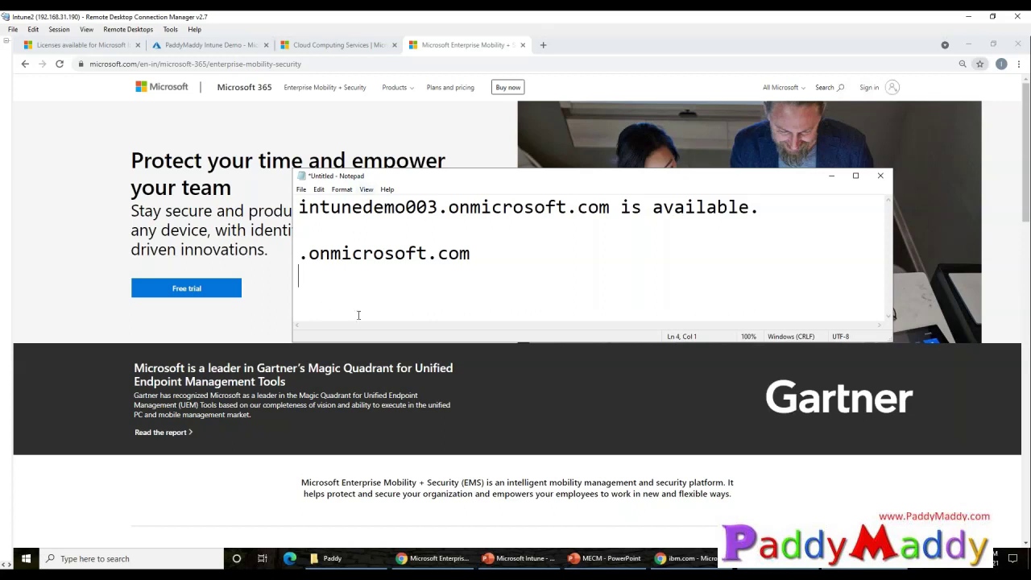
Copy the full tenant domain to line 5 and prefix it with user@.
left_click_drag(610, 207, 299, 208)
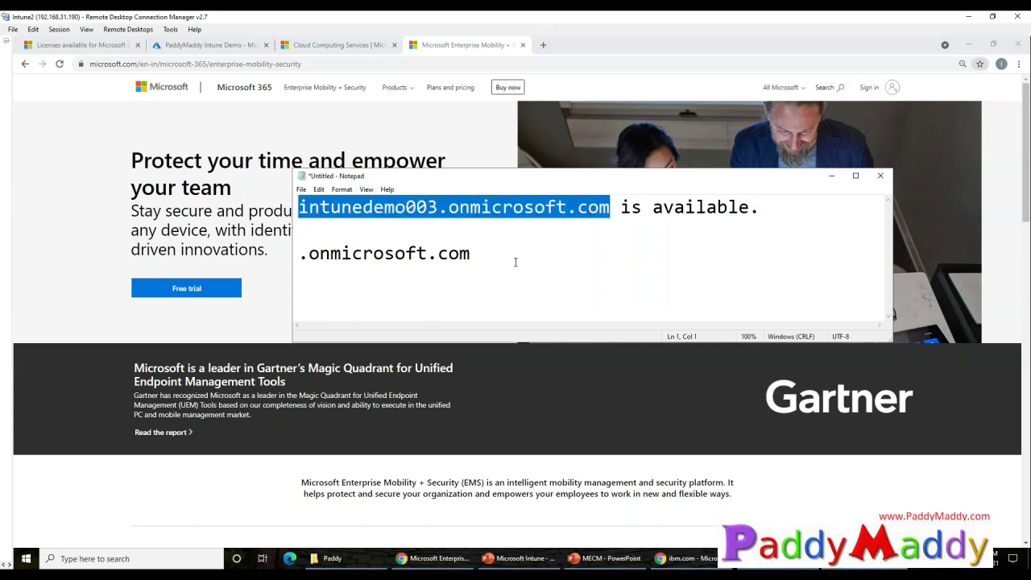
key("ctrl+c")
left_click(516, 260)
key("Return")
key("Return")
key("ctrl+v")
key("Home")
type("user@")
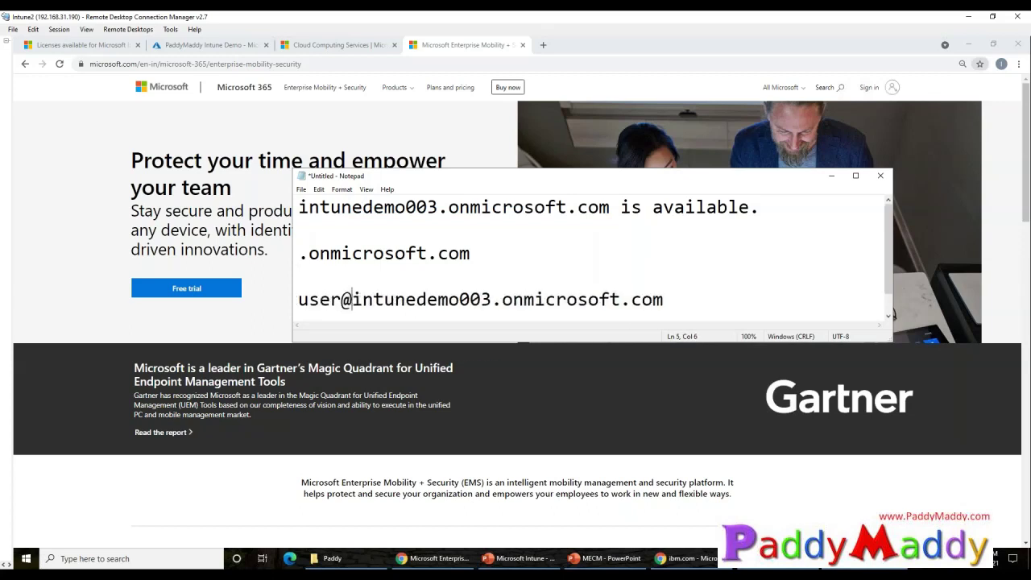
key("End")
key("Return")
type("user@")
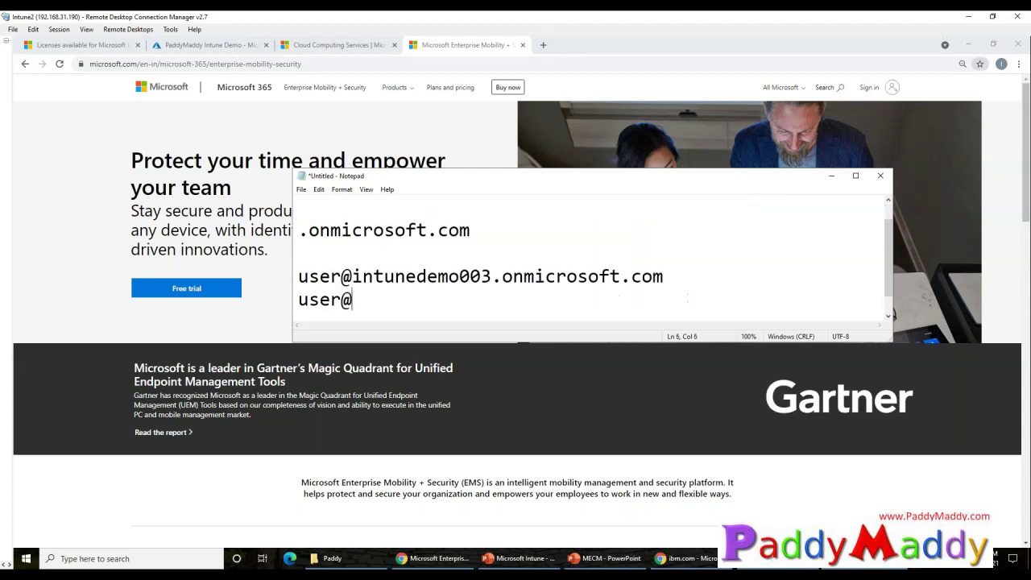
type("ibm.com")
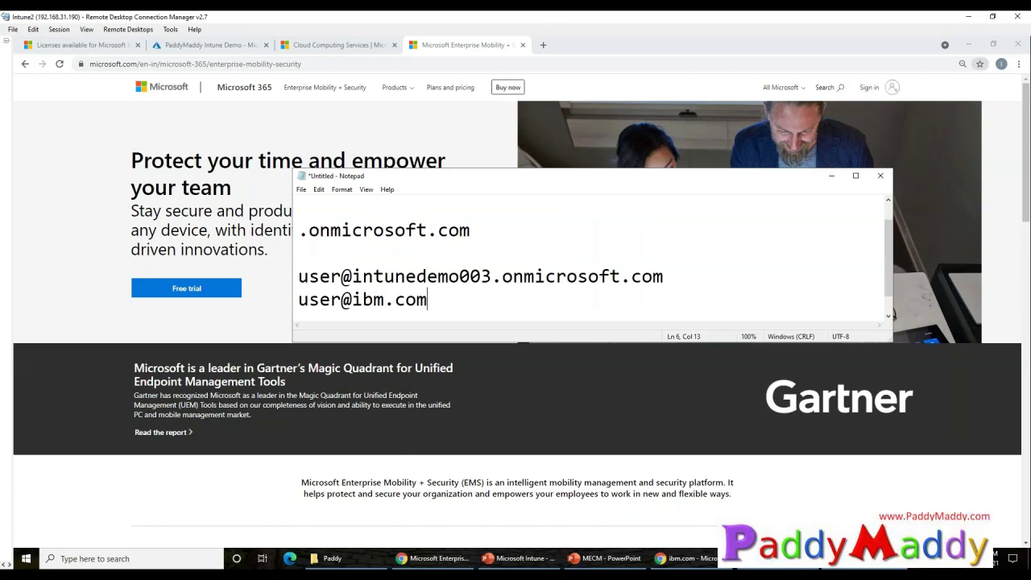
left_click_drag(691, 278, 513, 279)
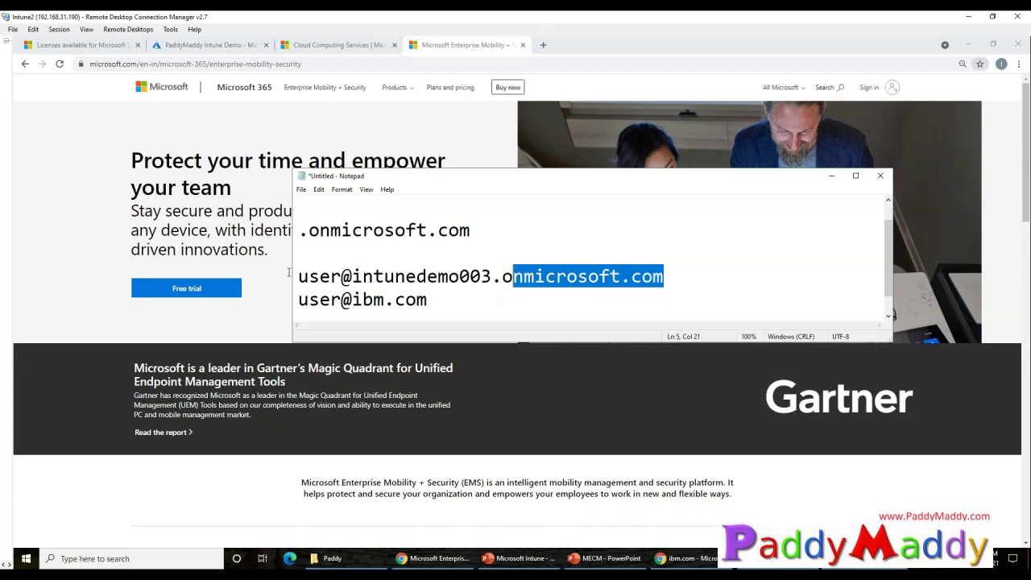
left_click(80, 353)
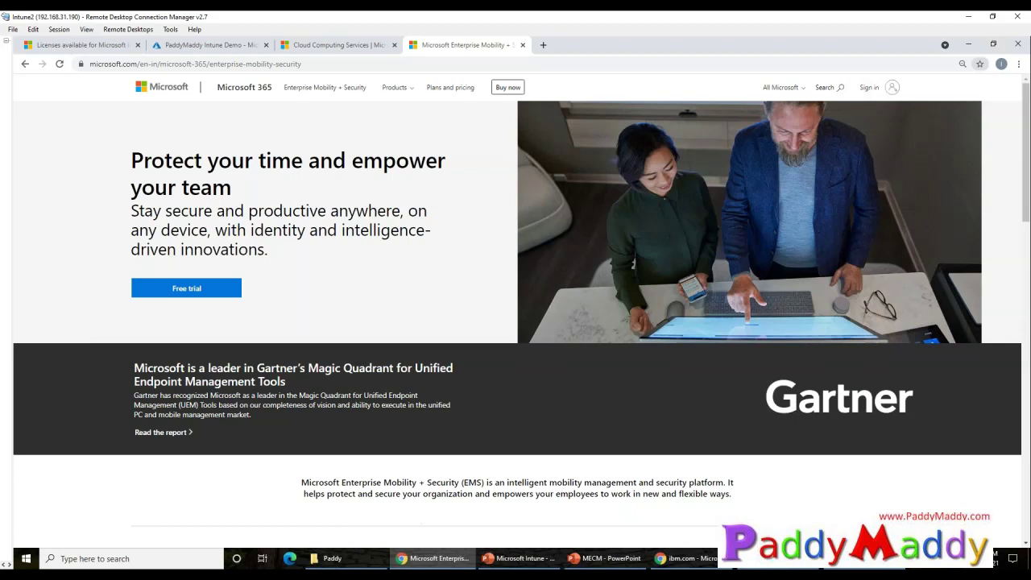
Switch to the Endpoint Manager tab, reopen Notepad, and copy the full tenant domain.
left_click(215, 51)
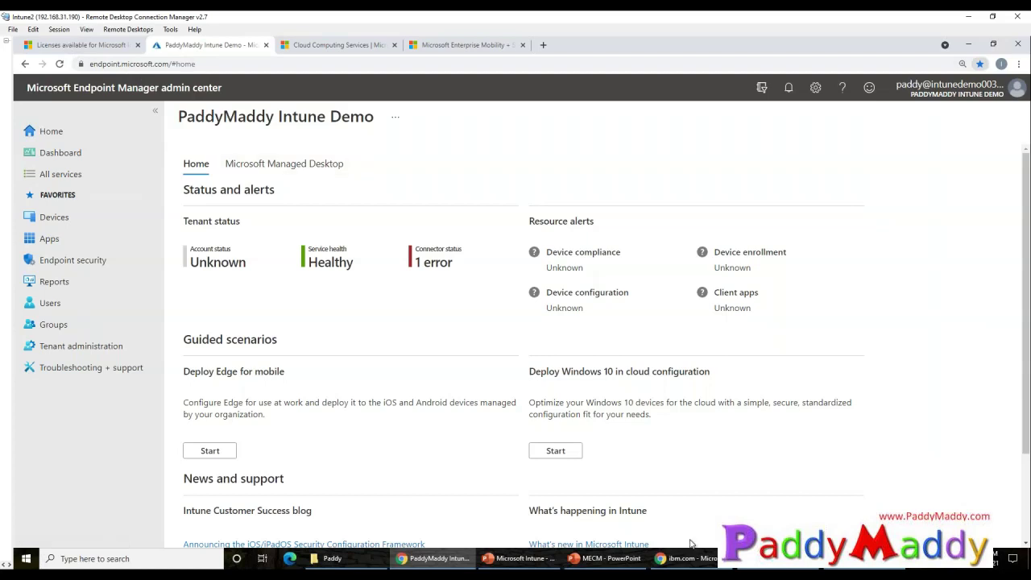
left_click(773, 558)
left_click_drag(502, 276, 723, 278)
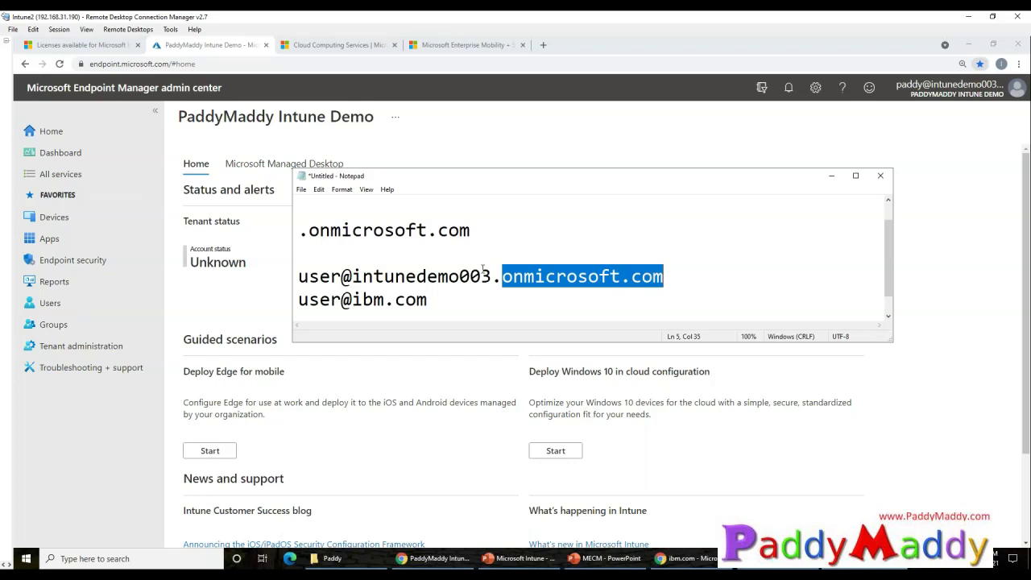
left_click_drag(352, 276, 664, 277)
key("ctrl+c")
Replace the bare .onmicrosoft.com line with the full tenant domain and select it.
left_click_drag(471, 230, 288, 240)
key("ctrl+v")
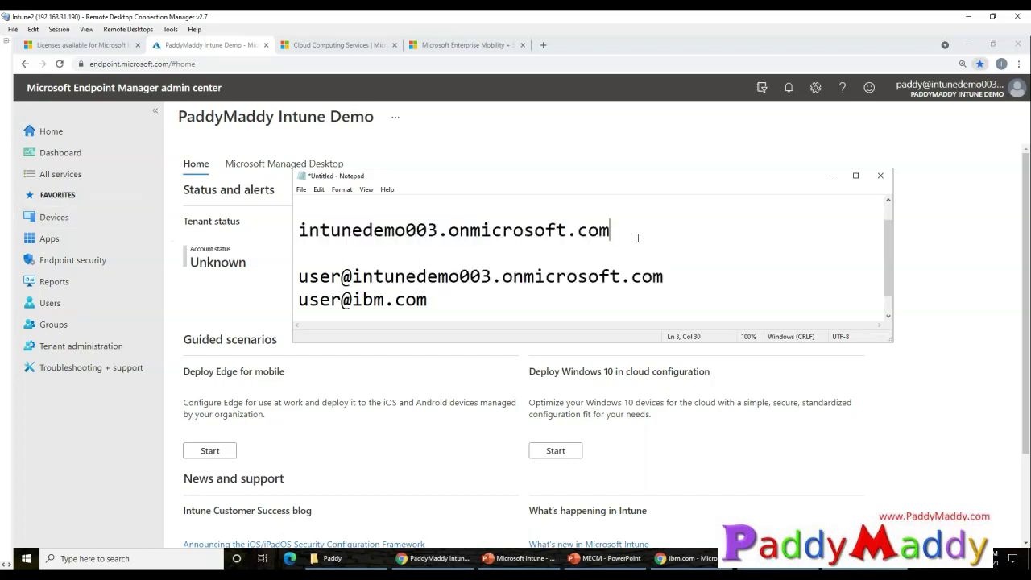
key("Return")
key("Return")
key("Return")
key("Return")
key("BackSpace")
key("BackSpace")
key("BackSpace")
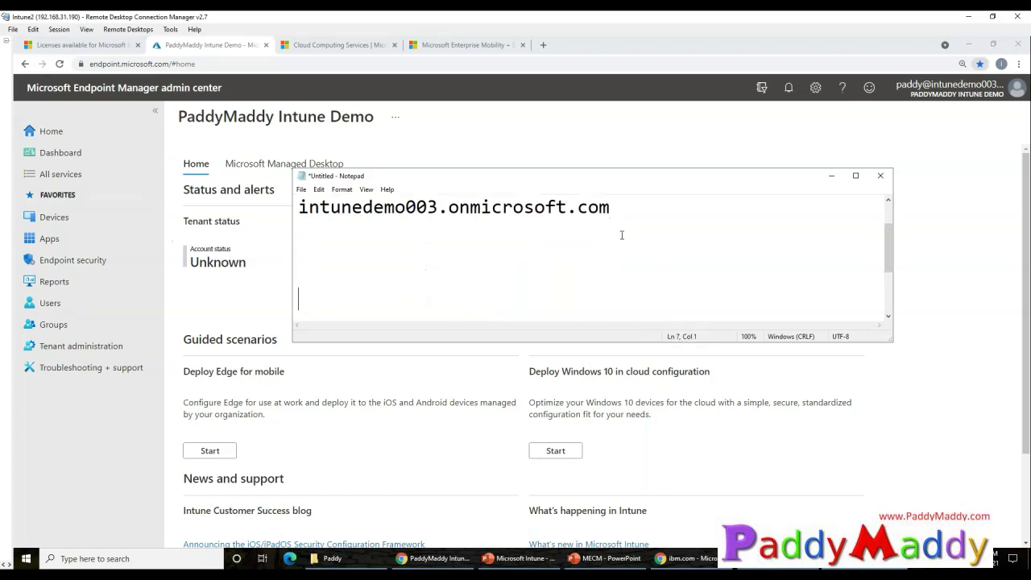
scroll(293, 269, "up", 1)
left_click_drag(293, 269, 298, 255)
left_click(350, 256)
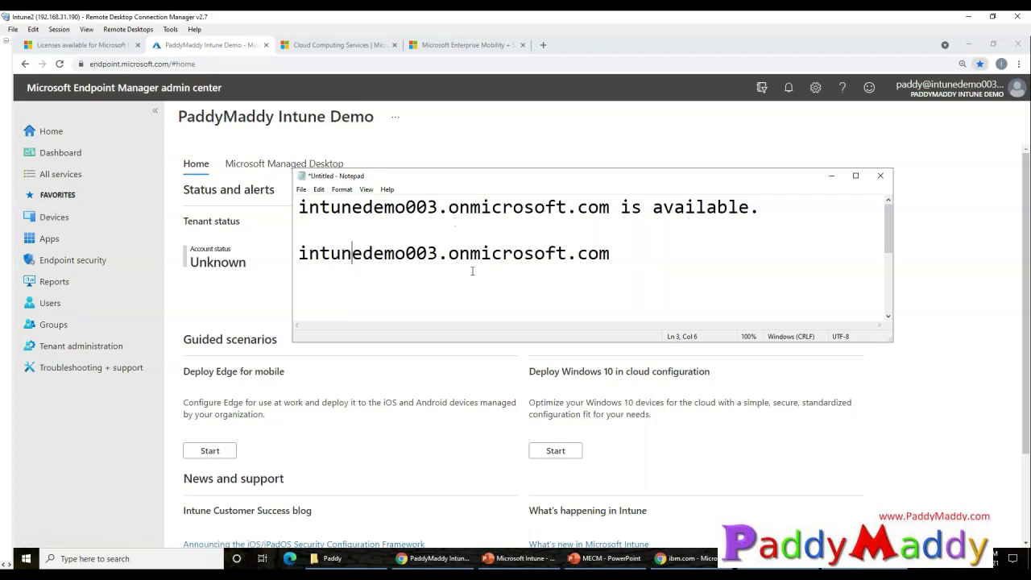
left_click_drag(630, 263, 282, 264)
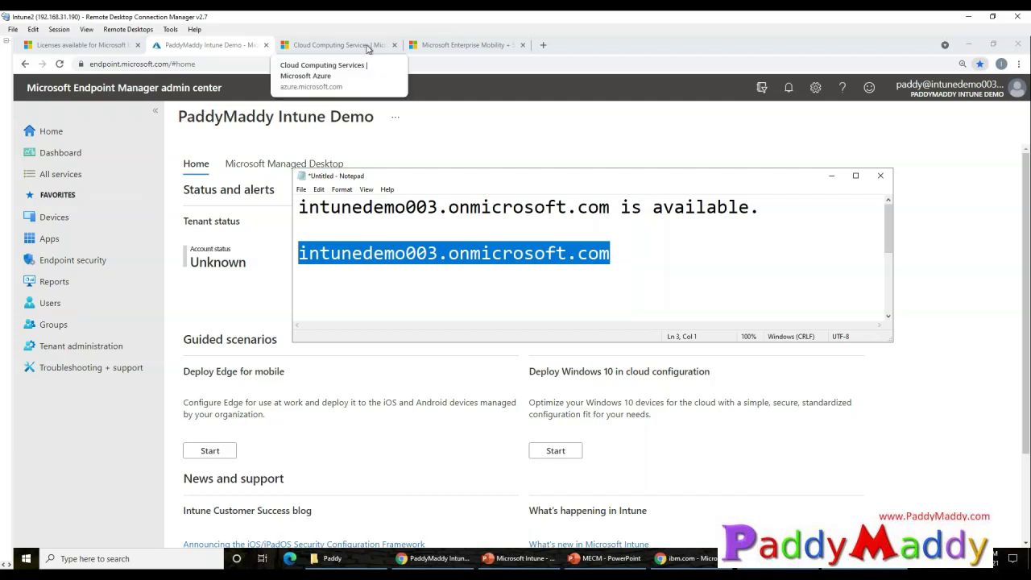
Load portal.azure.com in a new browser tab.
left_click(542, 45)
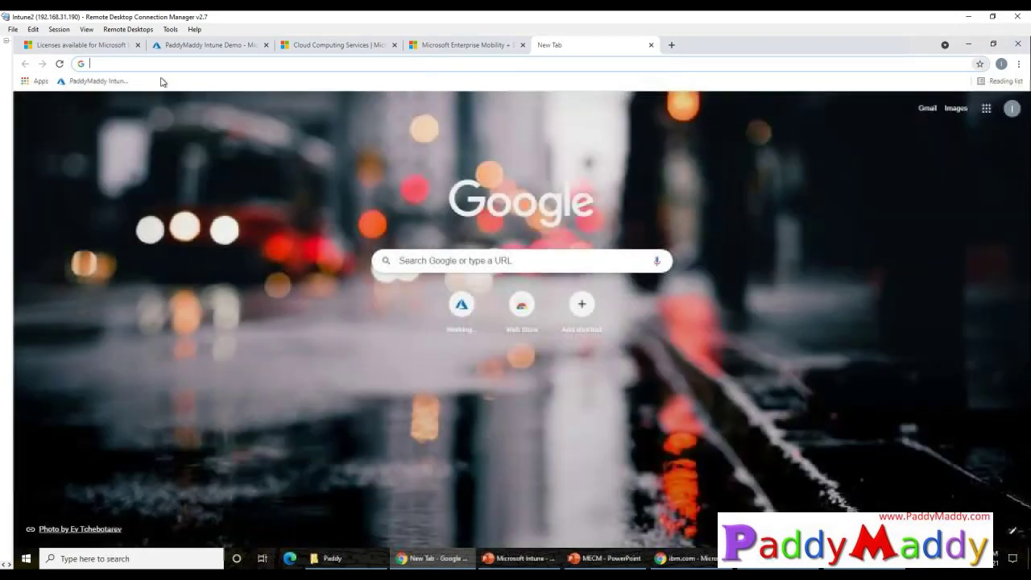
left_click(157, 64)
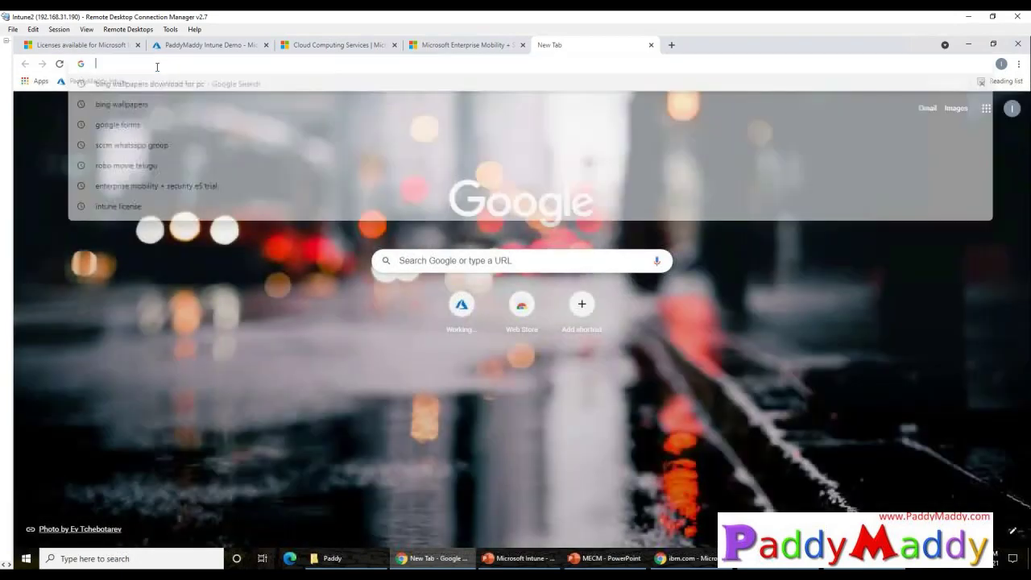
type("porta")
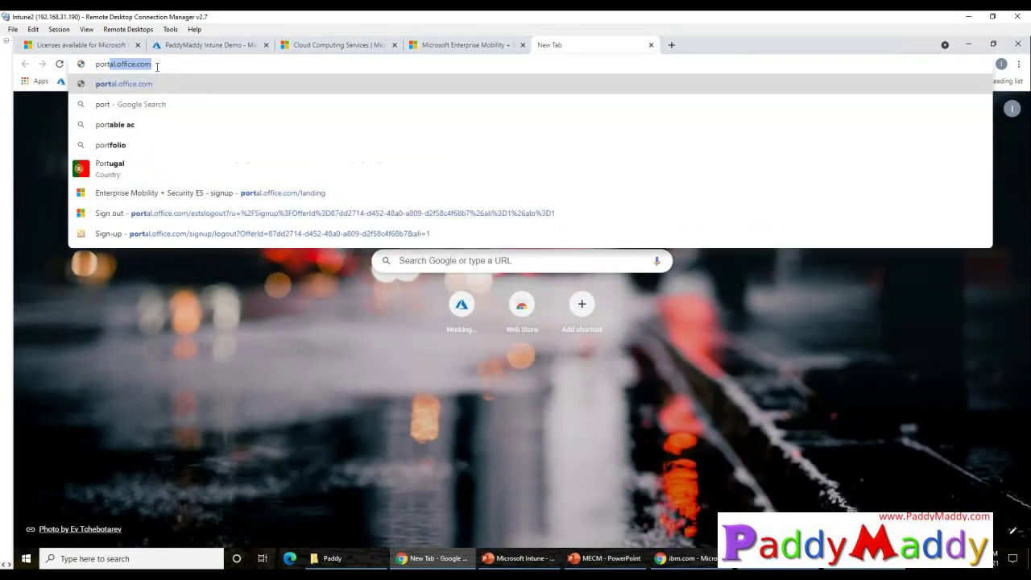
key("BackSpace")
type("l.")
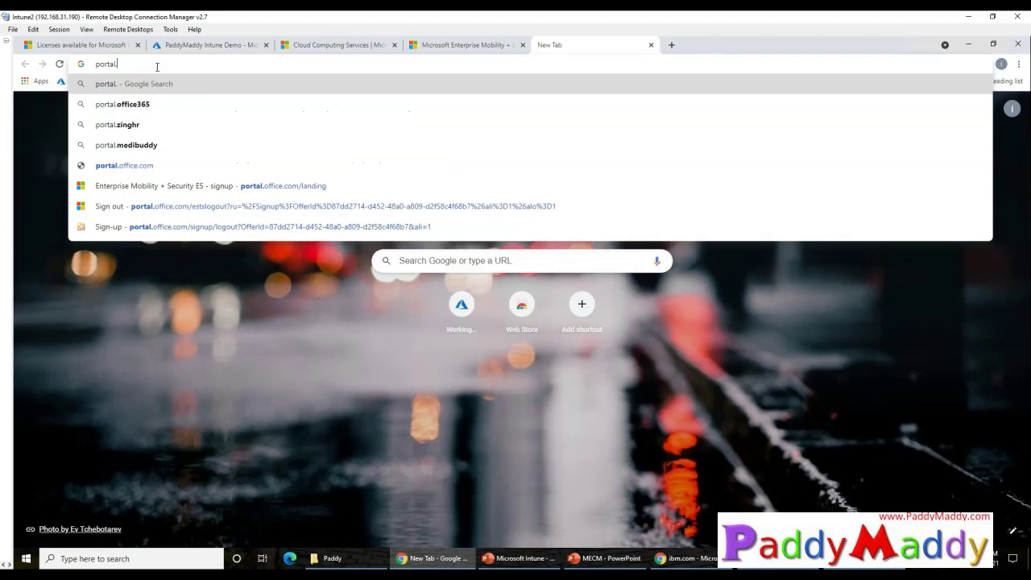
type("azure.com")
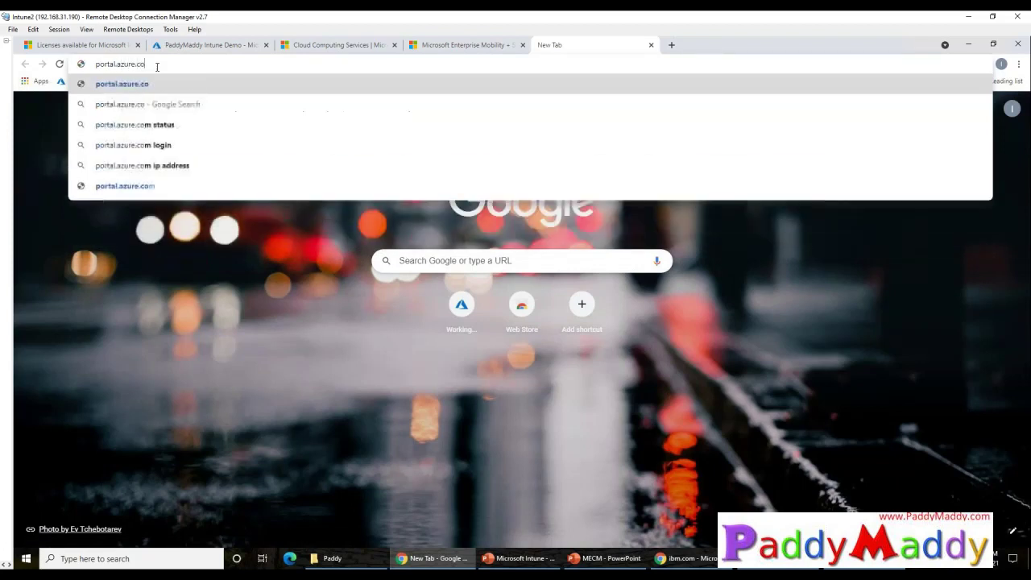
key("Return")
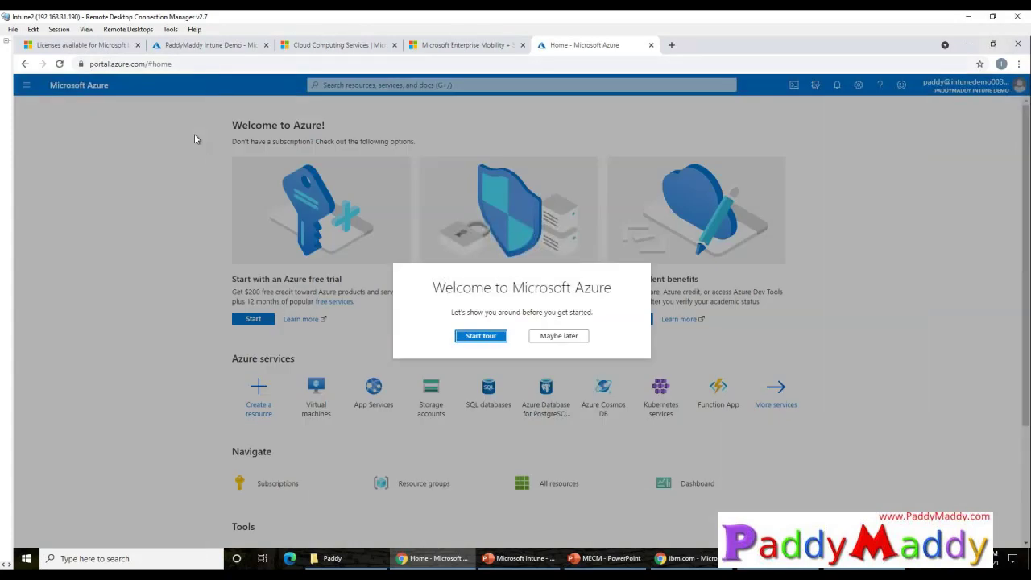
Skip the welcome tour, zoom in, and move Azure Active Directory higher in the menu favorites.
left_click(559, 336)
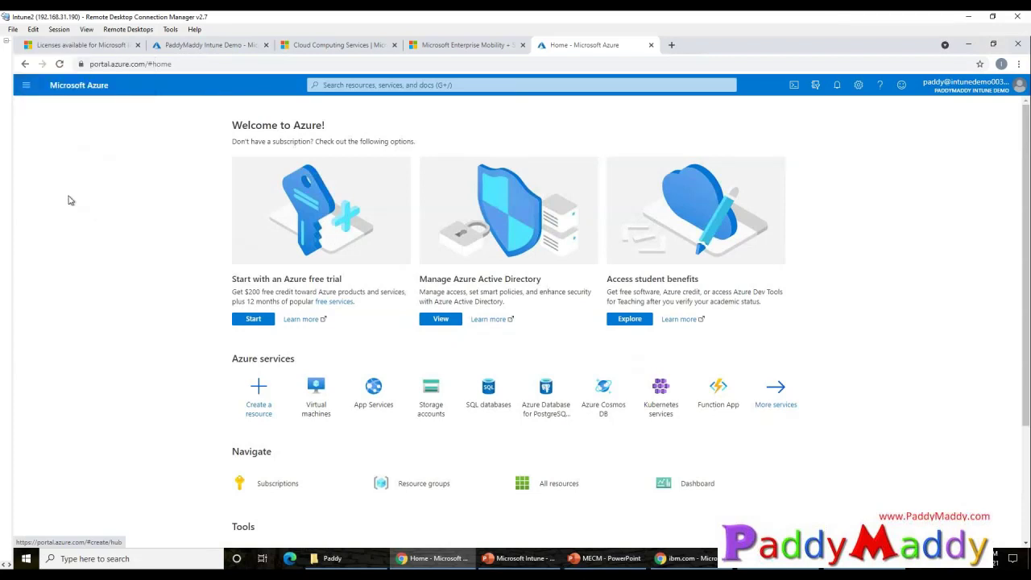
left_click(27, 95)
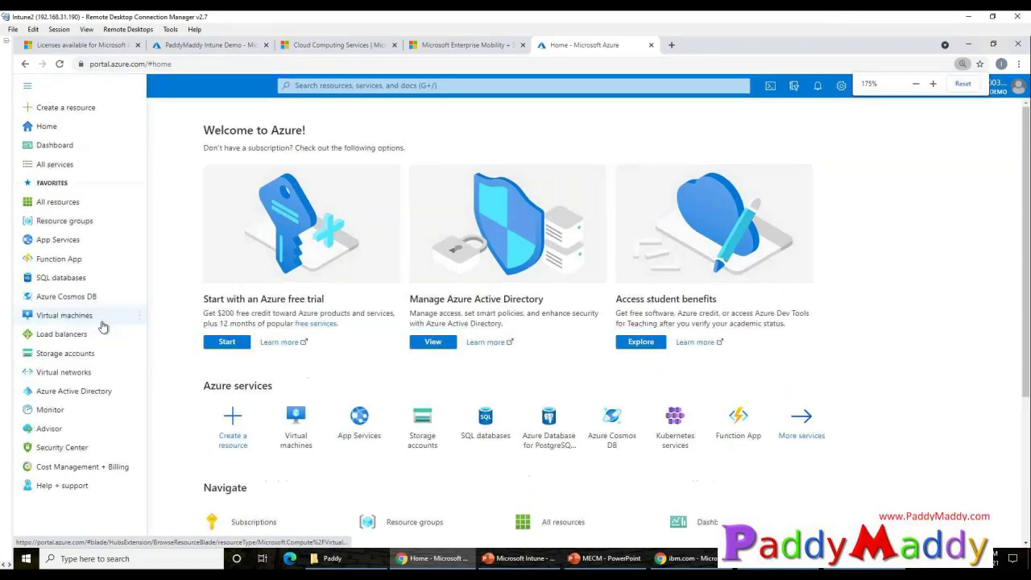
key("ctrl+plus")
key("ctrl+plus")
key("ctrl+plus")
key("ctrl+plus")
left_click(29, 96)
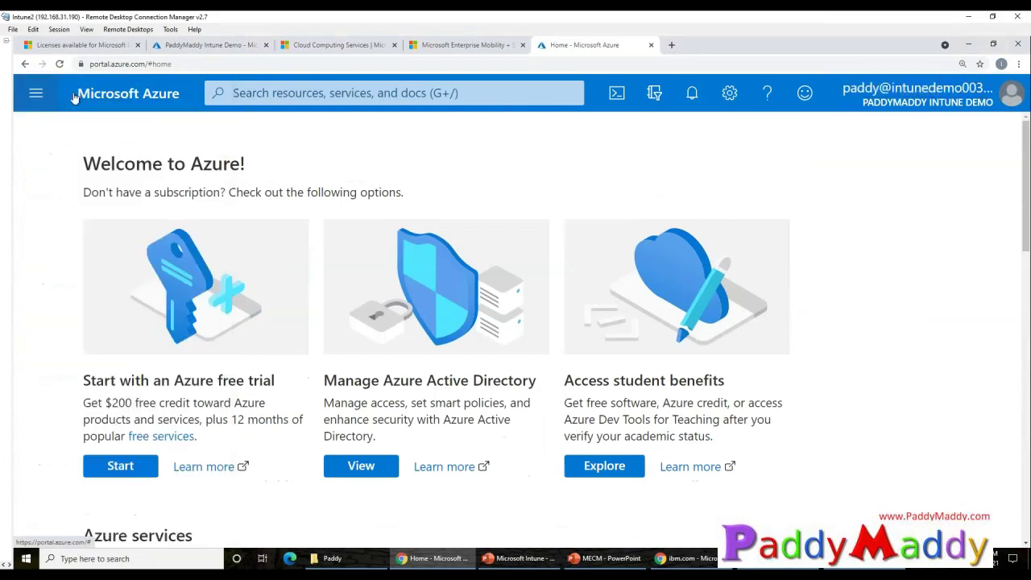
left_click(32, 97)
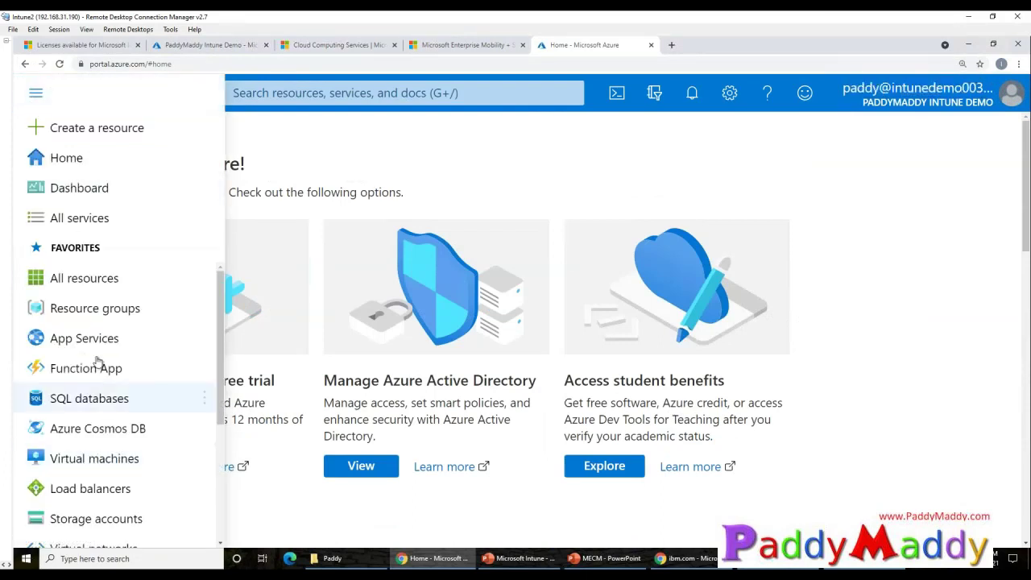
scroll(97, 370, "down", 1)
left_click_drag(108, 524, 127, 298)
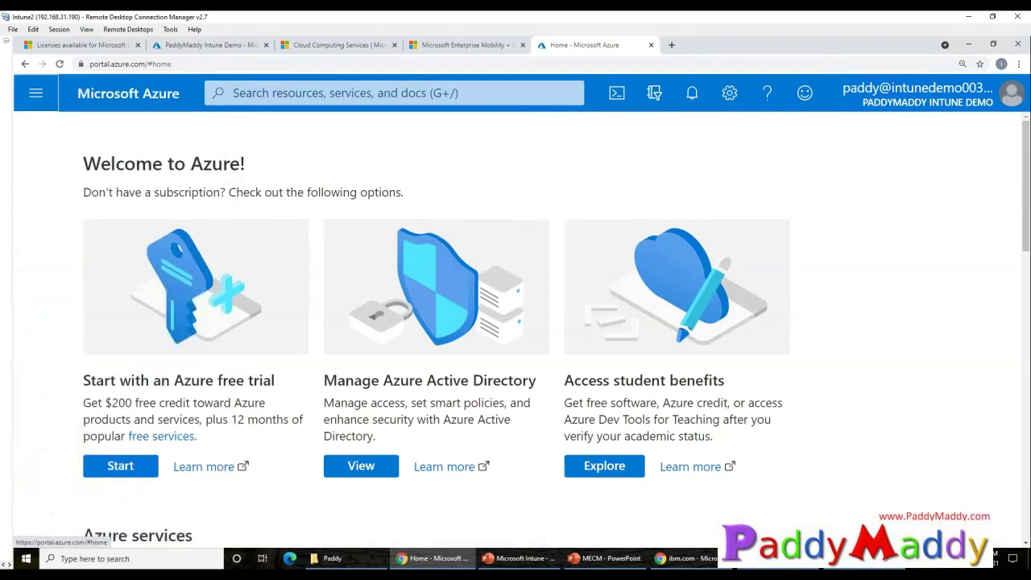
left_click(291, 93)
Search 'azure acti', open Azure Active Directory, view Users, and go back to the tenant Overview.
type("a")
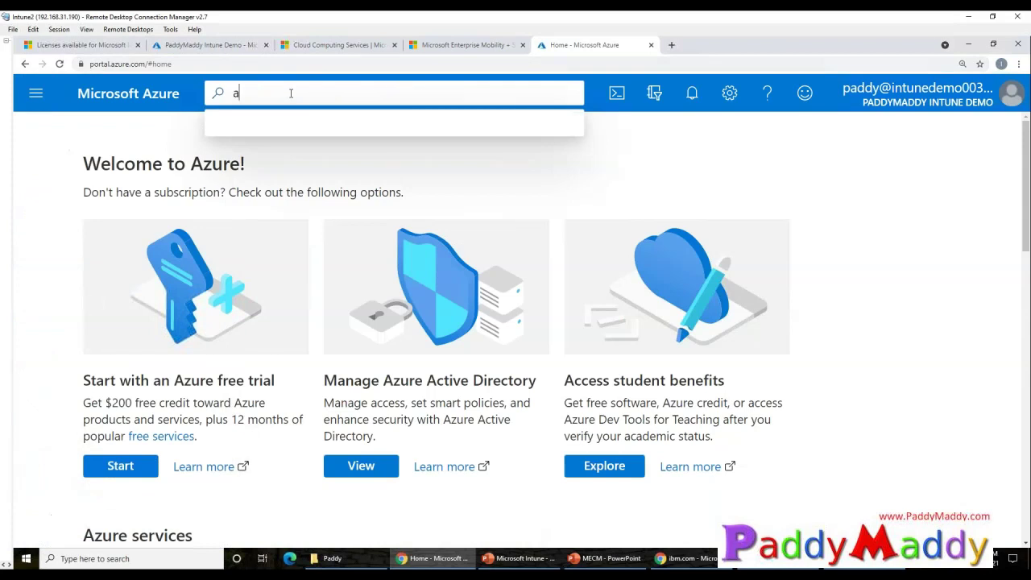
type("zure acti")
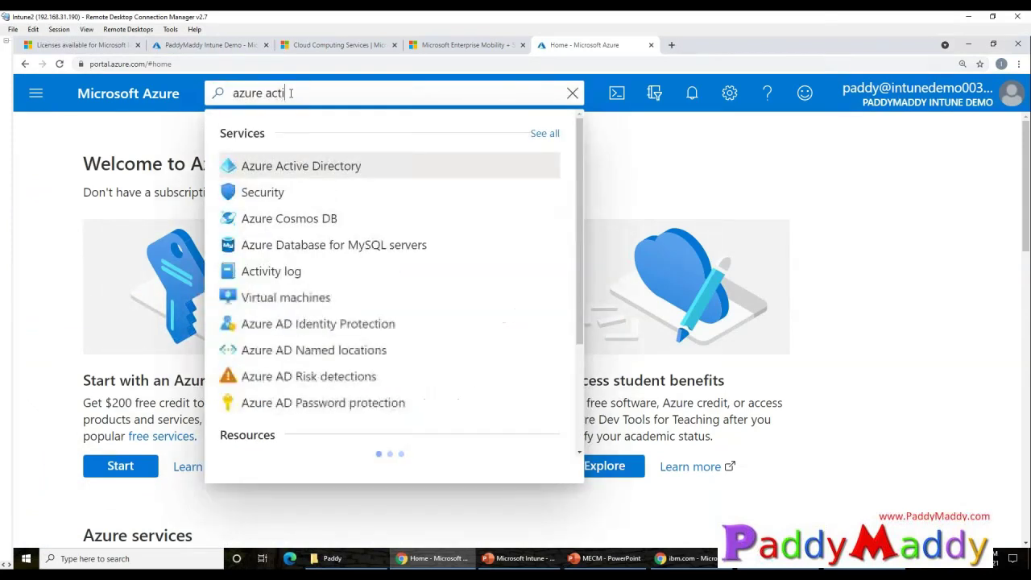
left_click(268, 167)
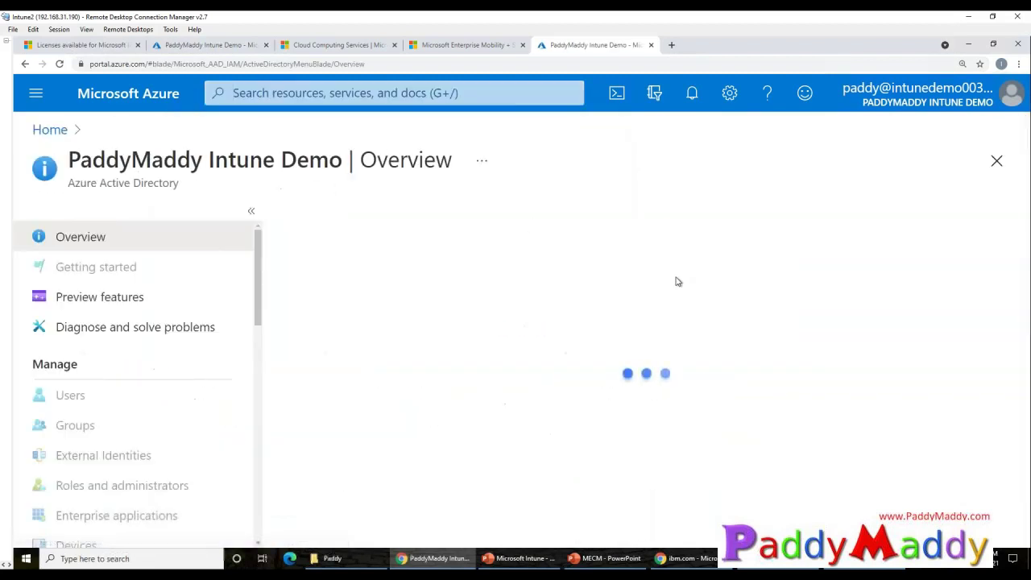
key("ctrl+minus")
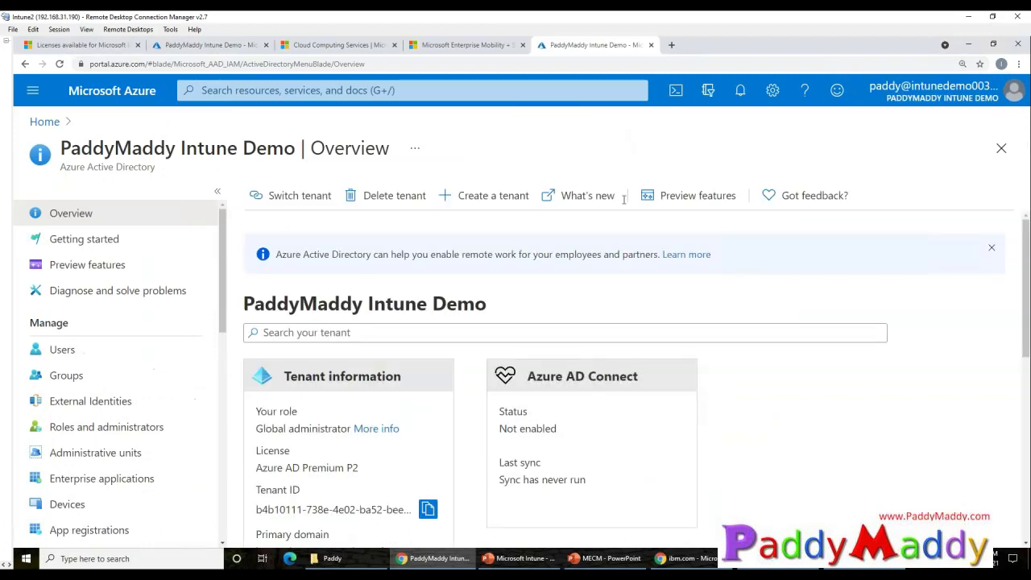
mouse_move(390, 148)
left_mouse_down()
mouse_move(266, 149)
mouse_move(390, 149)
left_mouse_up()
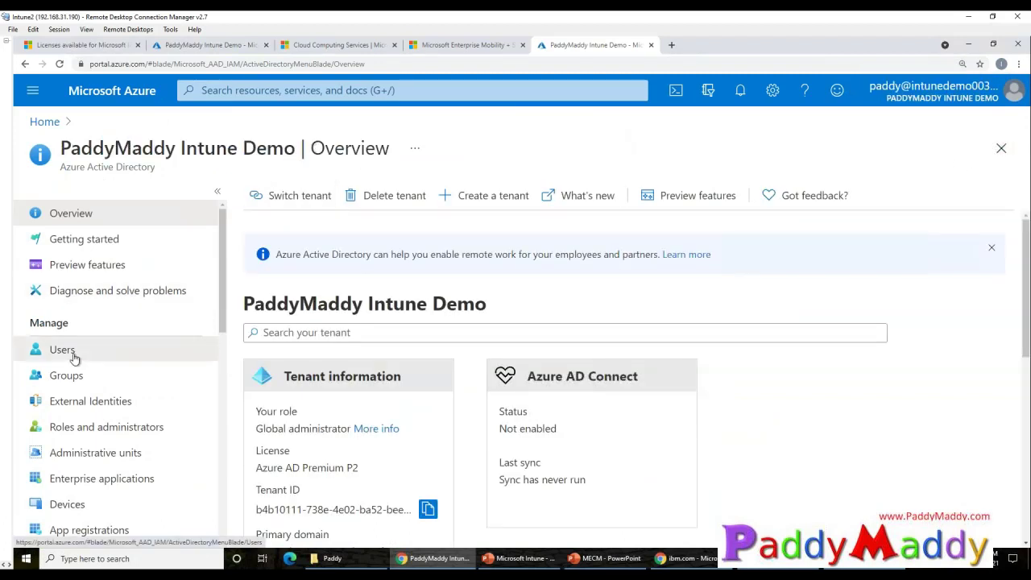
left_click(71, 354)
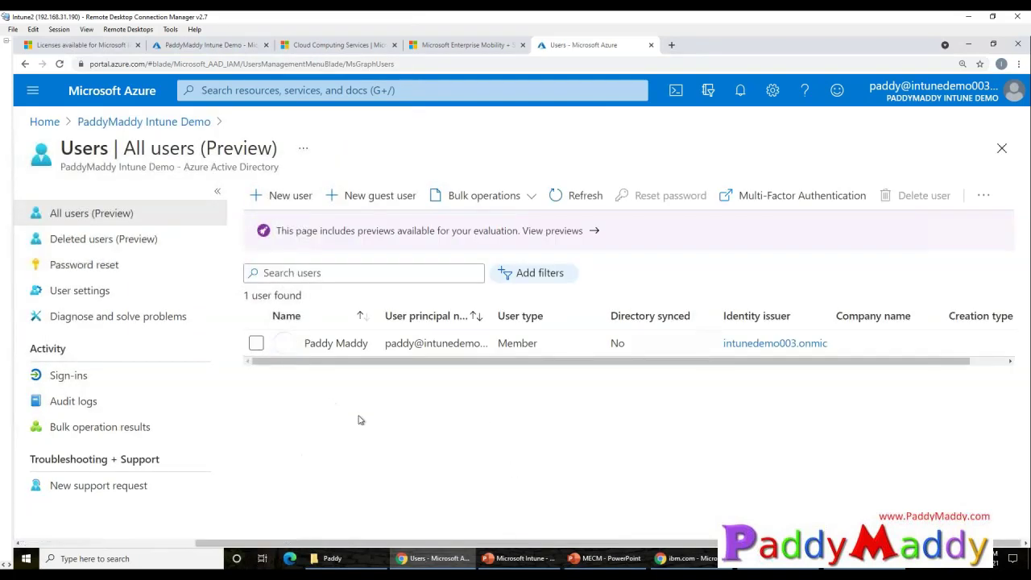
left_click(143, 121)
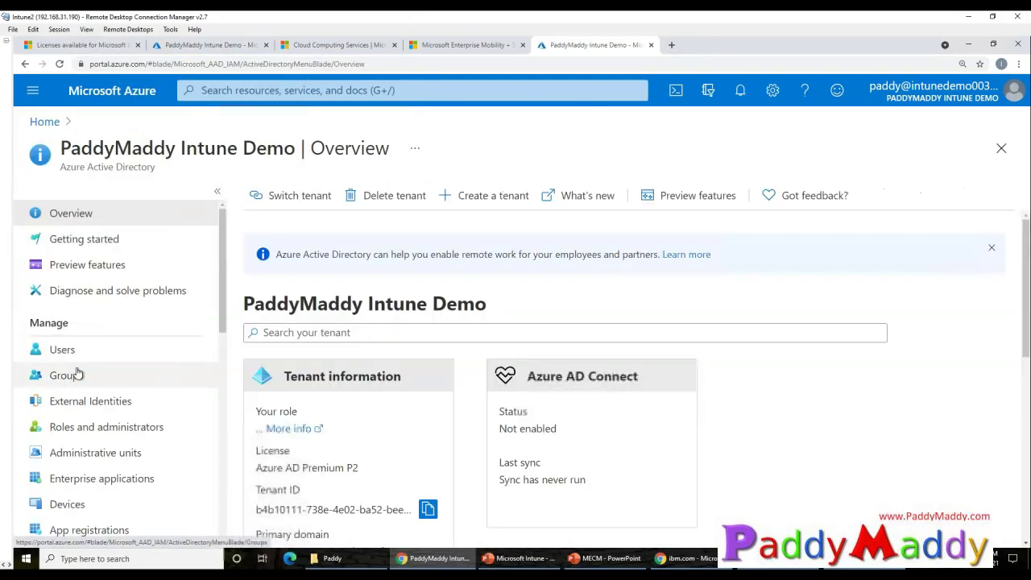
scroll(75, 375, "down", 2)
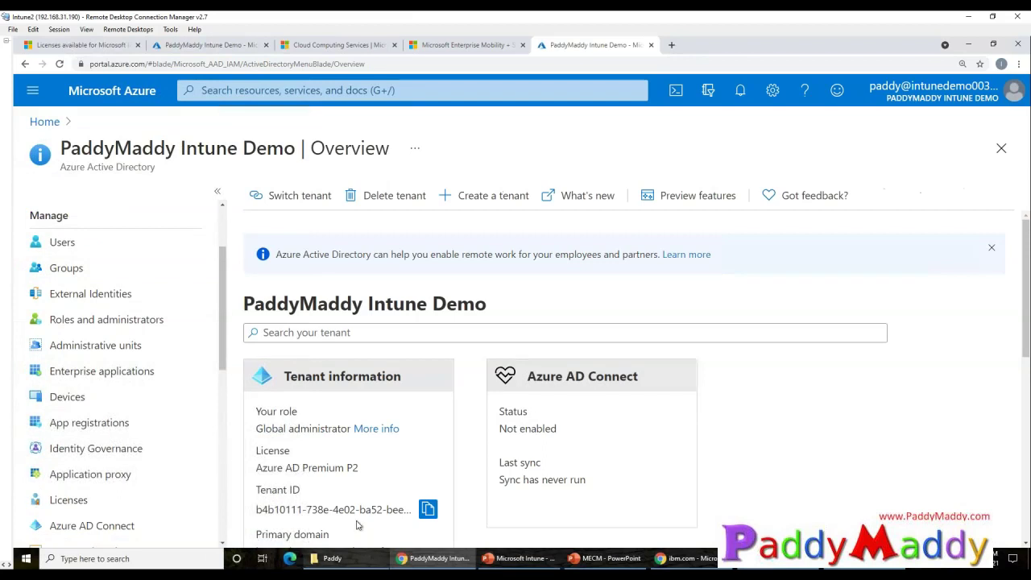
left_click(68, 397)
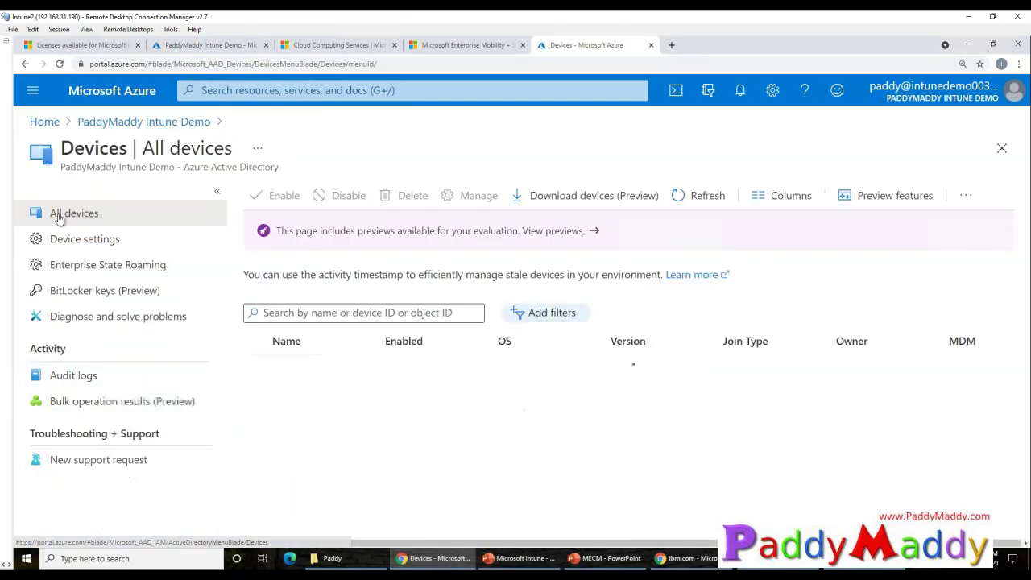
left_click(144, 122)
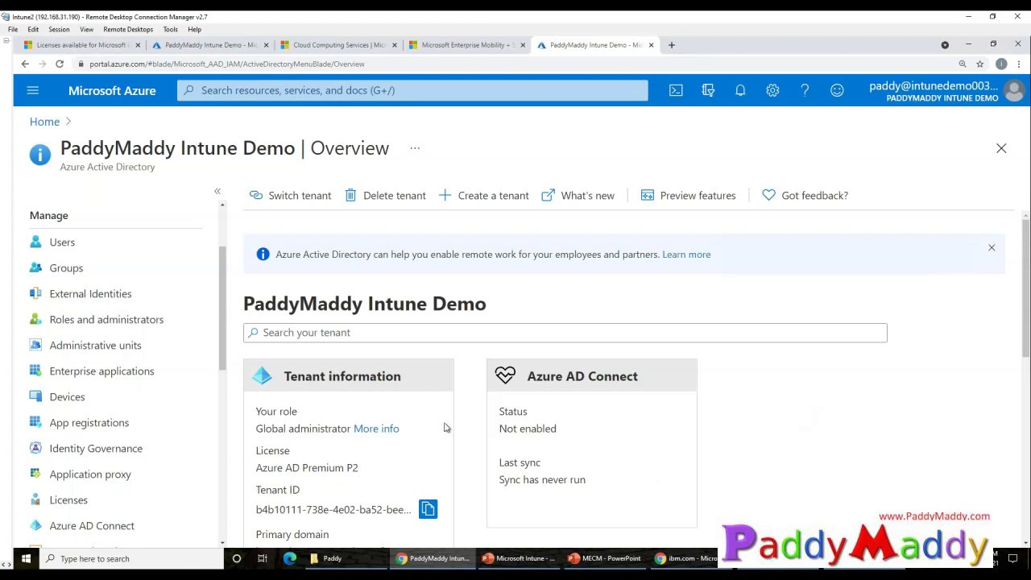
left_click(66, 372)
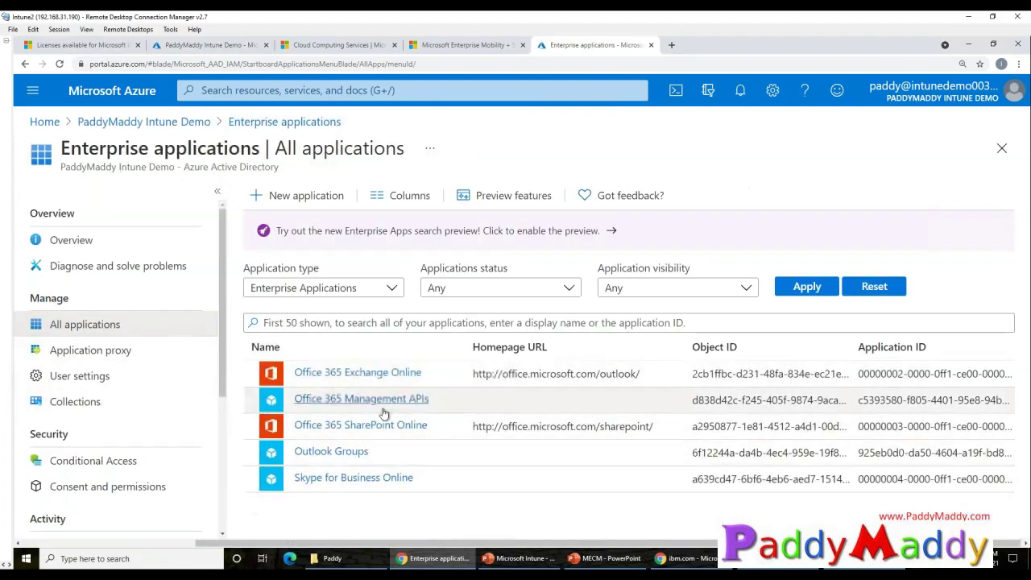
left_click(337, 373)
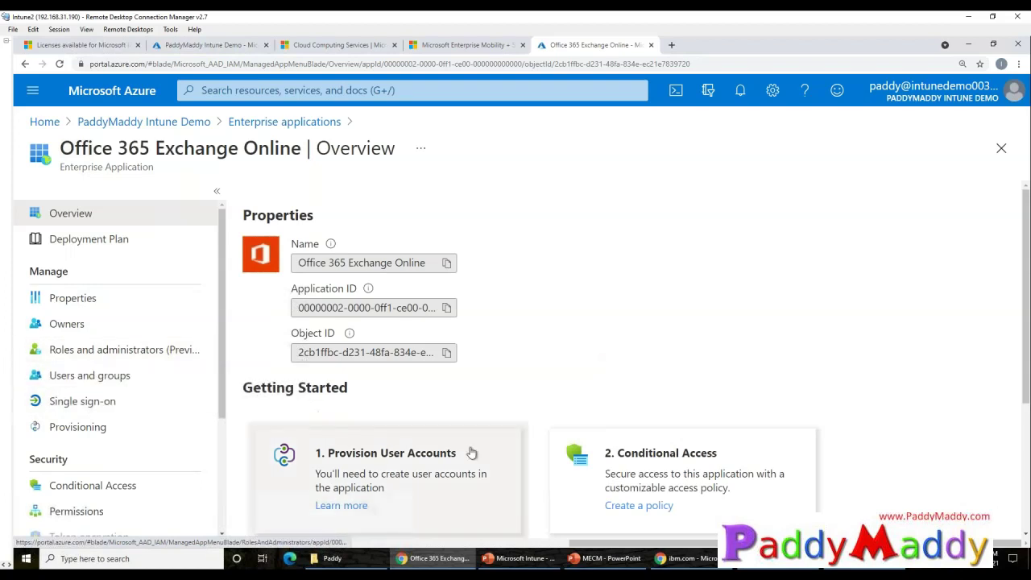
scroll(515, 363, "down", 3)
left_click(133, 121)
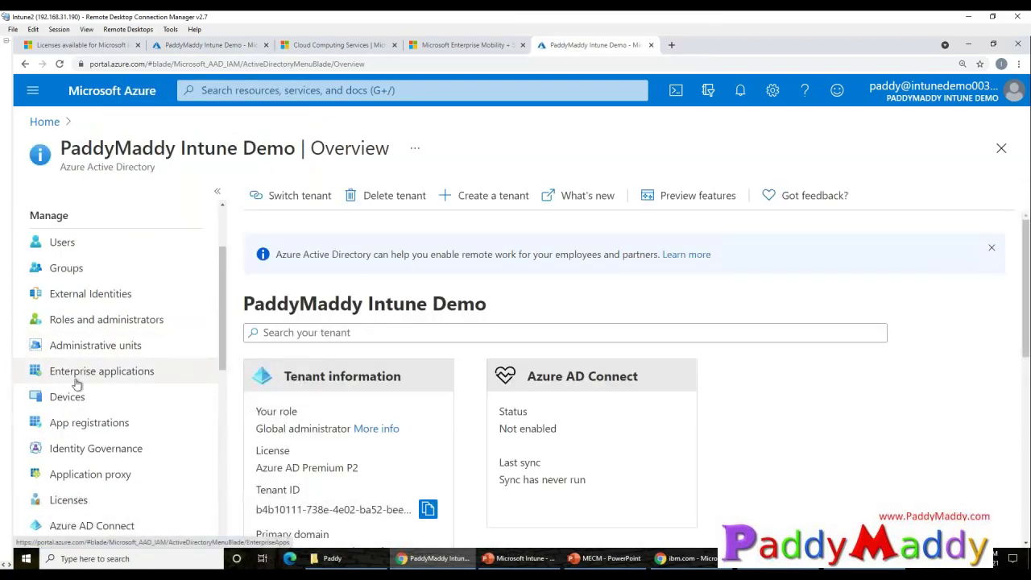
left_click_drag(224, 356, 224, 273)
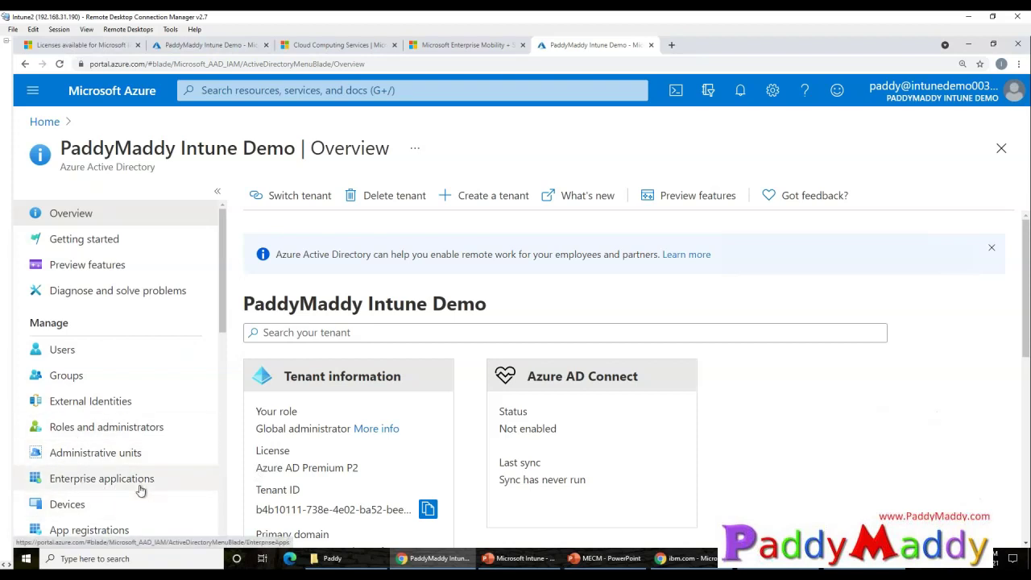
Open the users list, start a new user, then abandon the form.
left_click(62, 349)
left_click(143, 122)
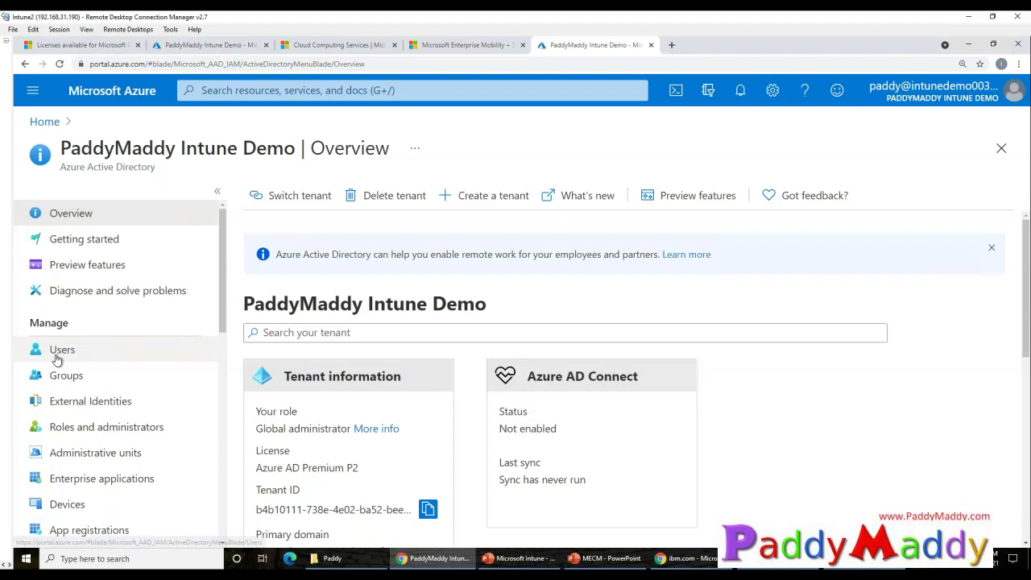
left_click(54, 357)
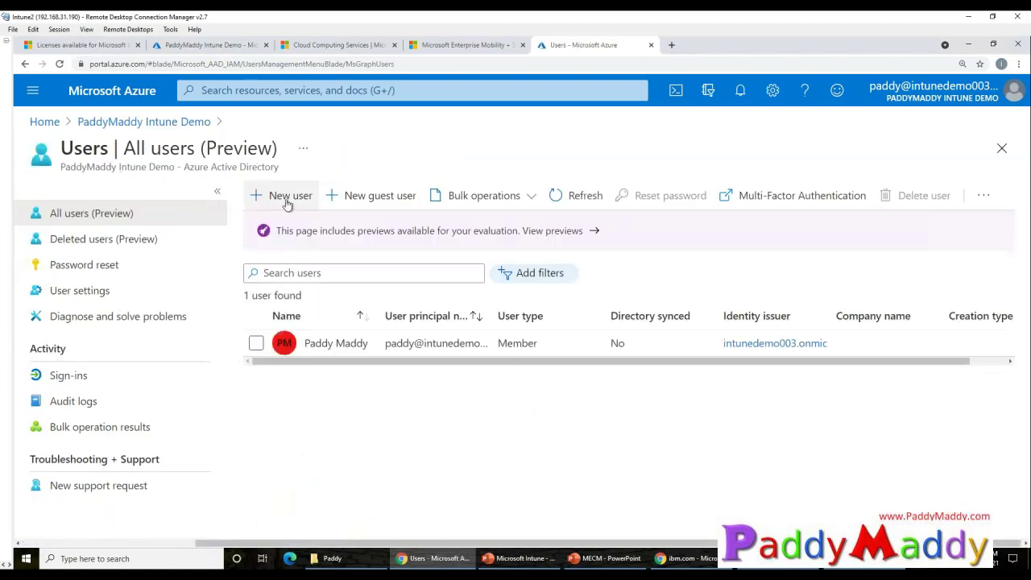
left_click(274, 195)
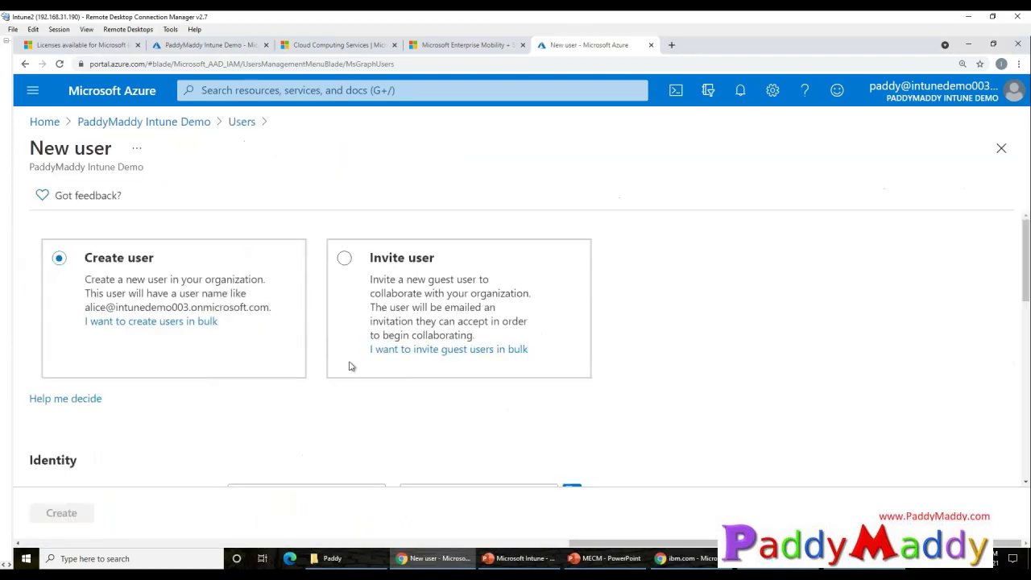
left_click_drag(86, 258, 182, 266)
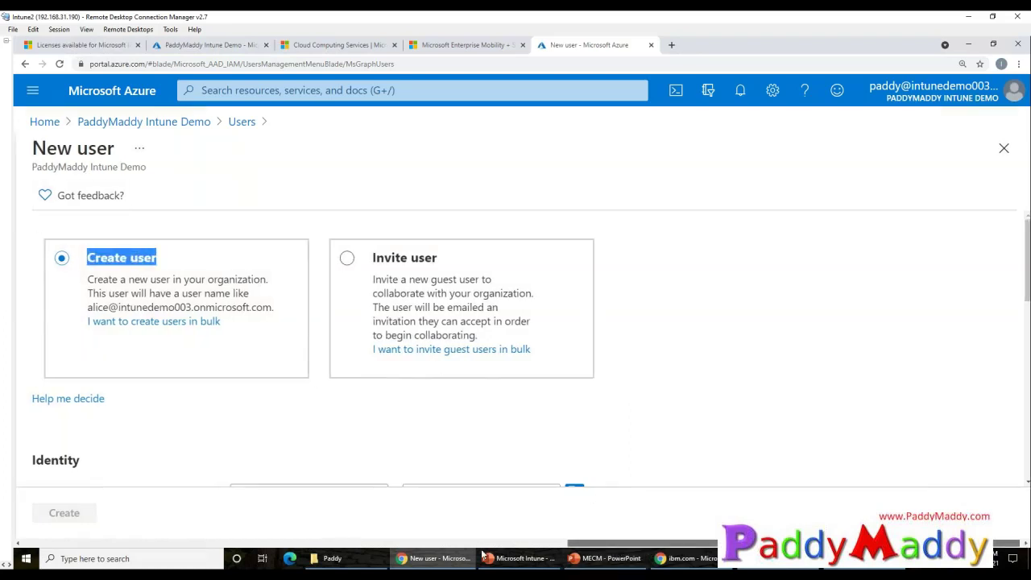
left_click(241, 122)
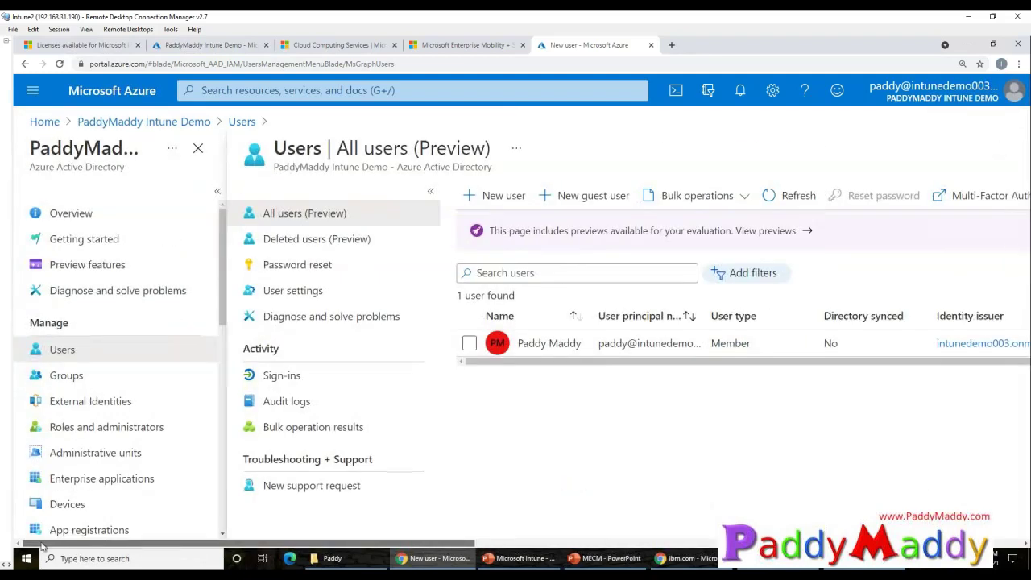
Scroll and highlight through the users list, then return to the Azure home page.
left_click_drag(40, 153, 154, 533)
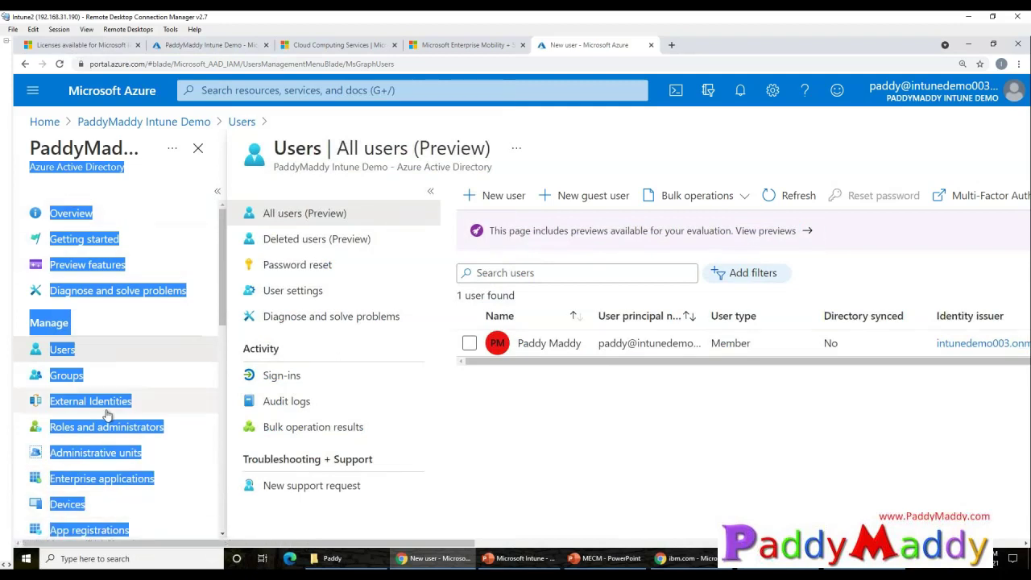
scroll(140, 286, "down", 2)
scroll(140, 286, "down", 4)
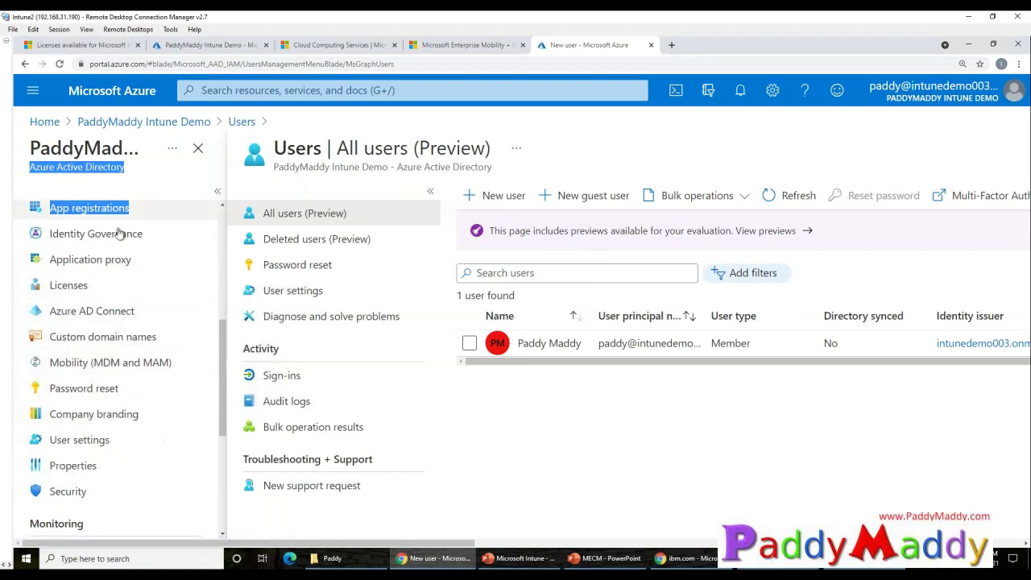
left_click_drag(264, 545, 411, 510)
left_click_drag(472, 502, 93, 145)
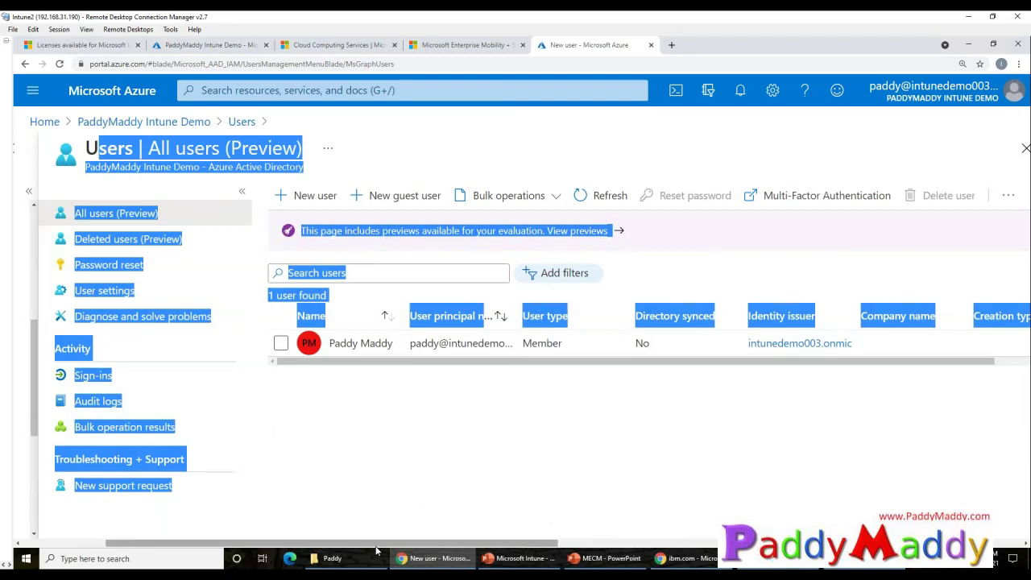
left_click_drag(376, 547, 294, 547)
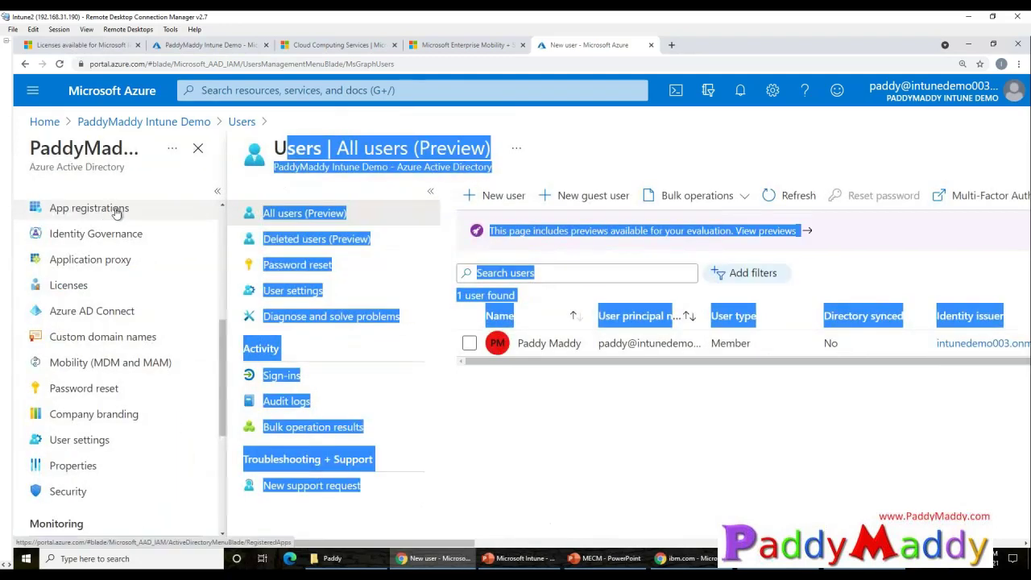
left_click(515, 492)
left_click(105, 93)
Reach the All users list through the Azure Active Directory tile on the Azure home page.
left_click(32, 90)
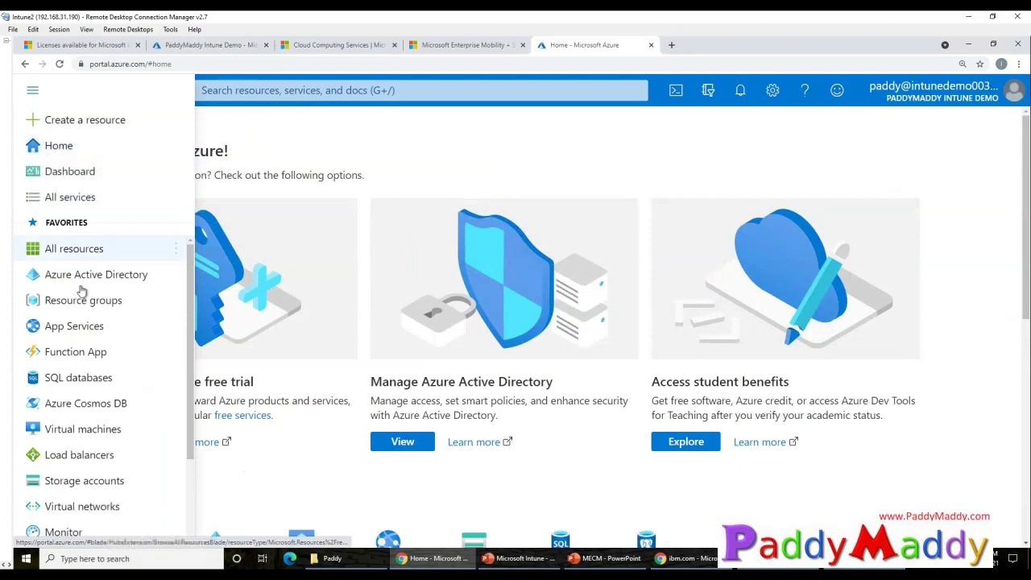
left_click(86, 274)
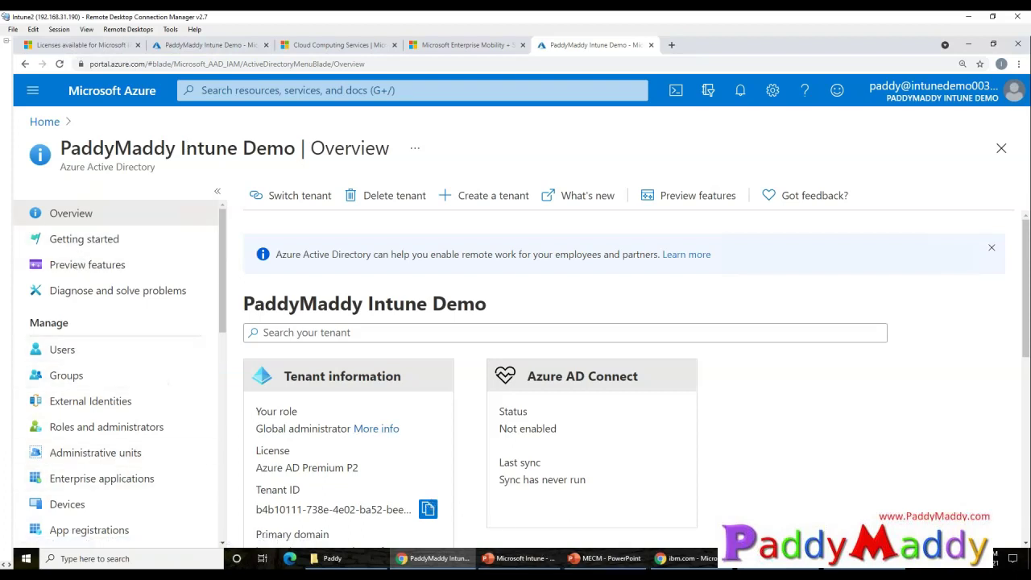
left_click(116, 94)
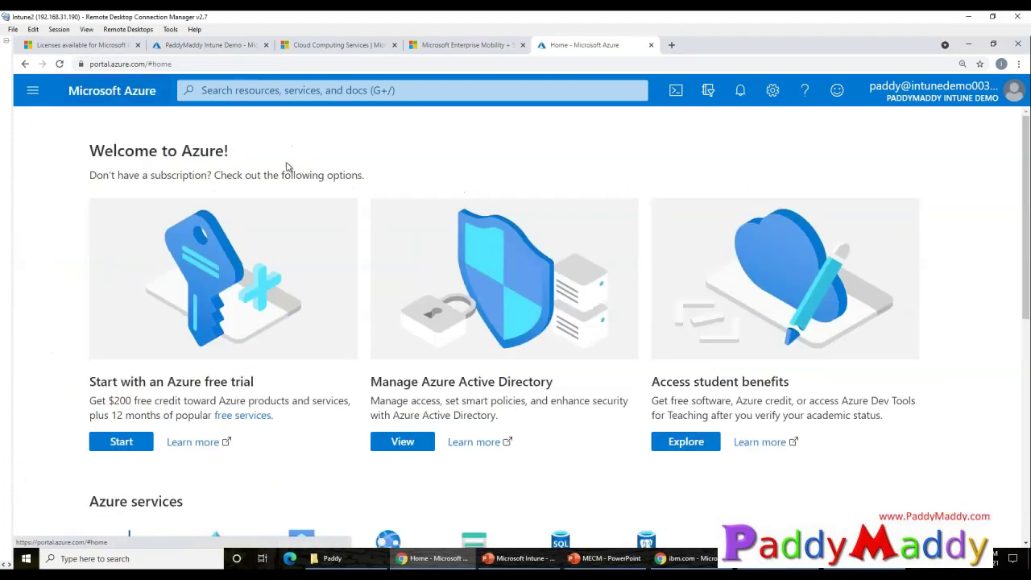
scroll(501, 382, "down", 2)
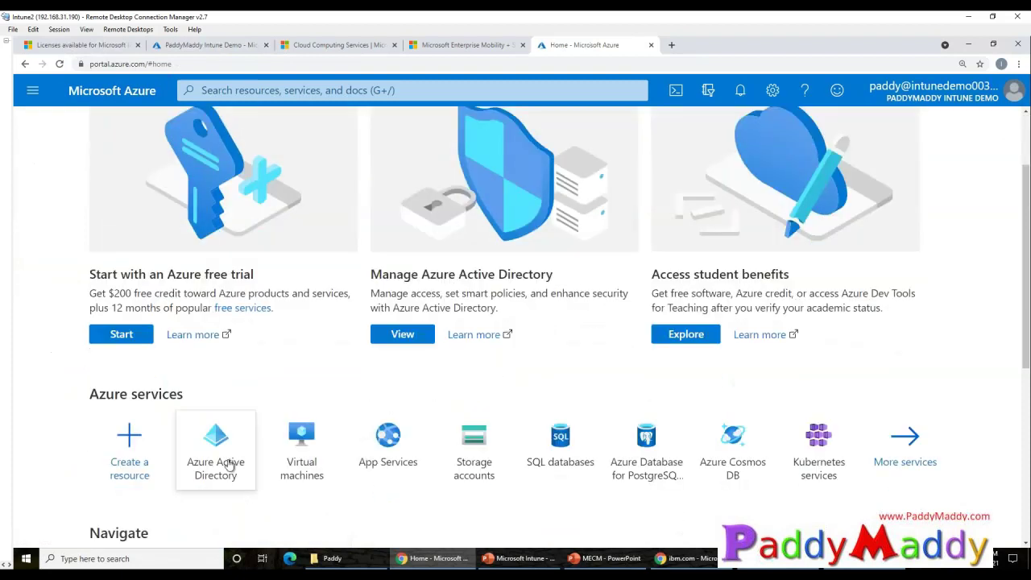
left_click(230, 465)
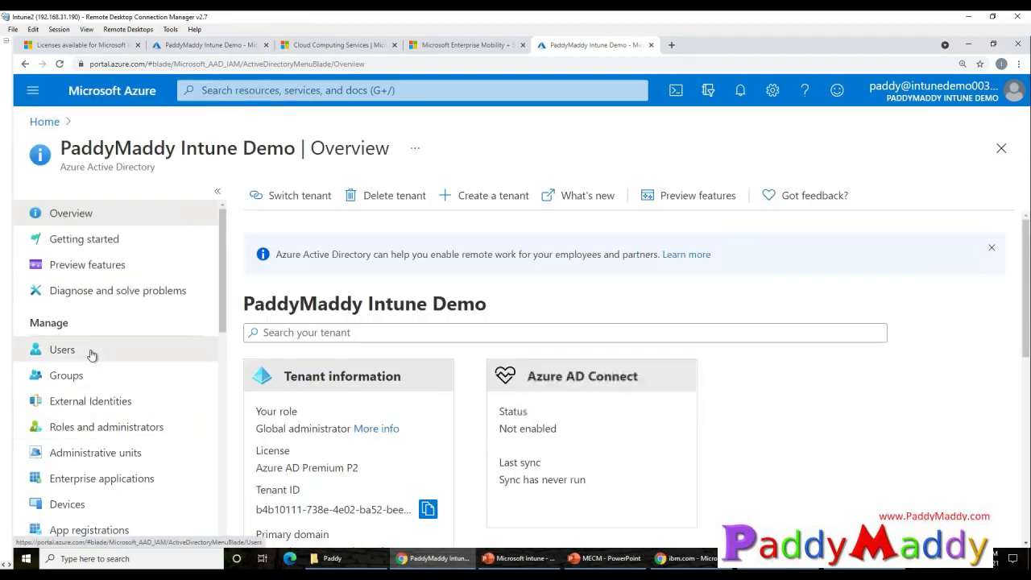
left_click(91, 355)
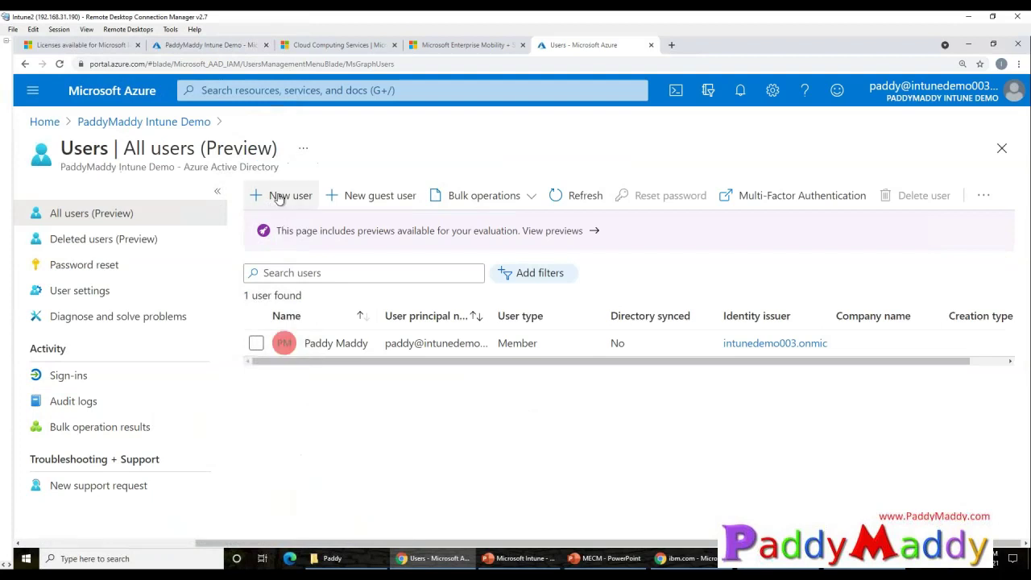
Start a new user with Create user selected, and zoom out to show the whole form.
left_click(283, 196)
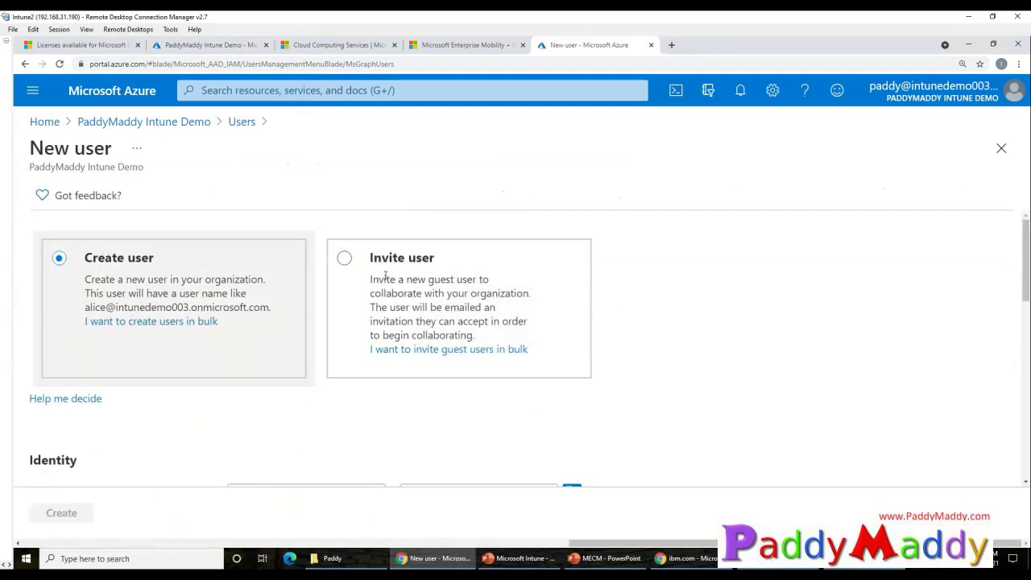
left_click_drag(371, 286, 519, 334)
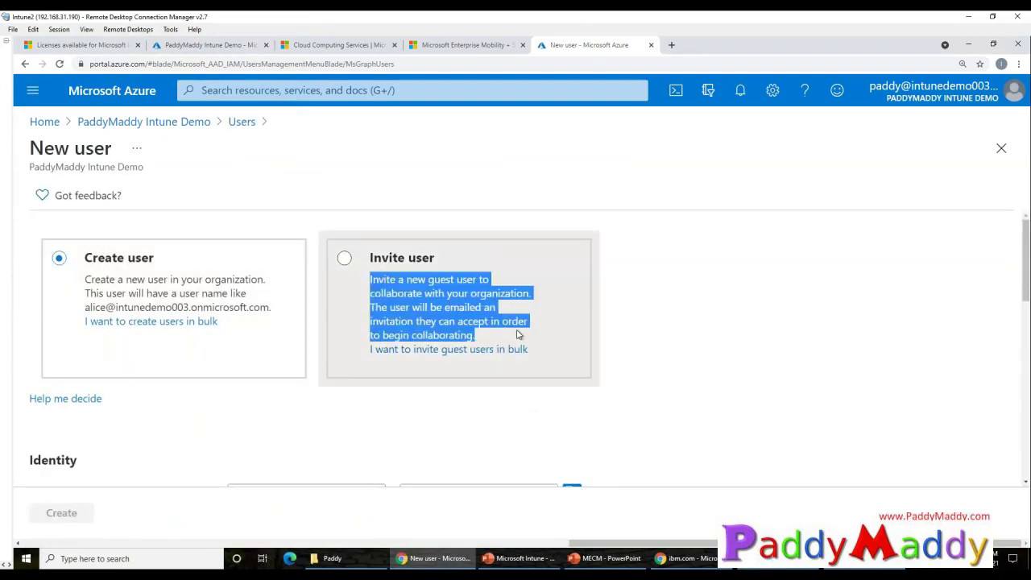
left_click_drag(85, 279, 216, 281)
left_click(129, 259)
left_click_drag(620, 545, 449, 544)
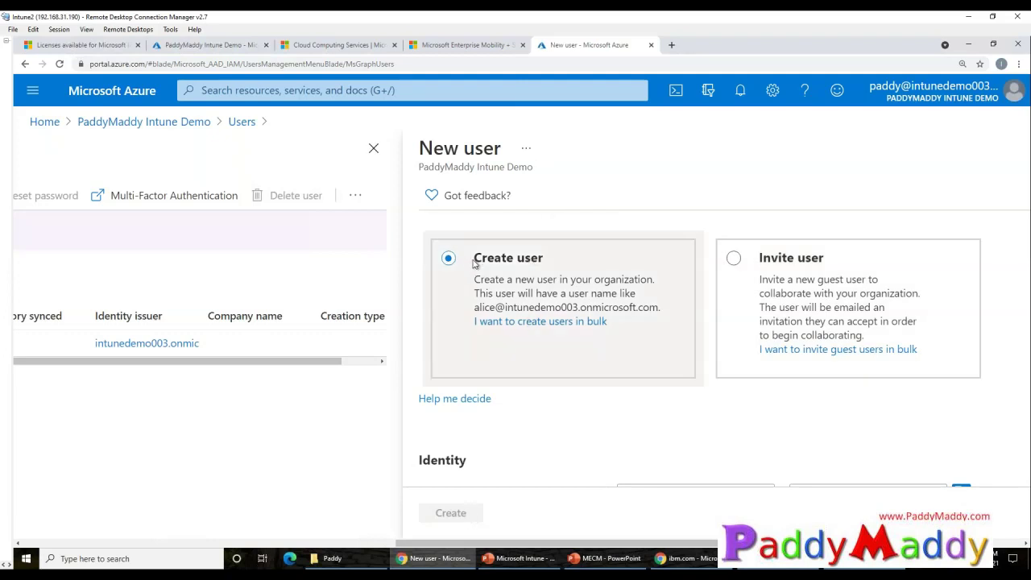
left_click_drag(473, 258, 554, 256)
key("ctrl+minus")
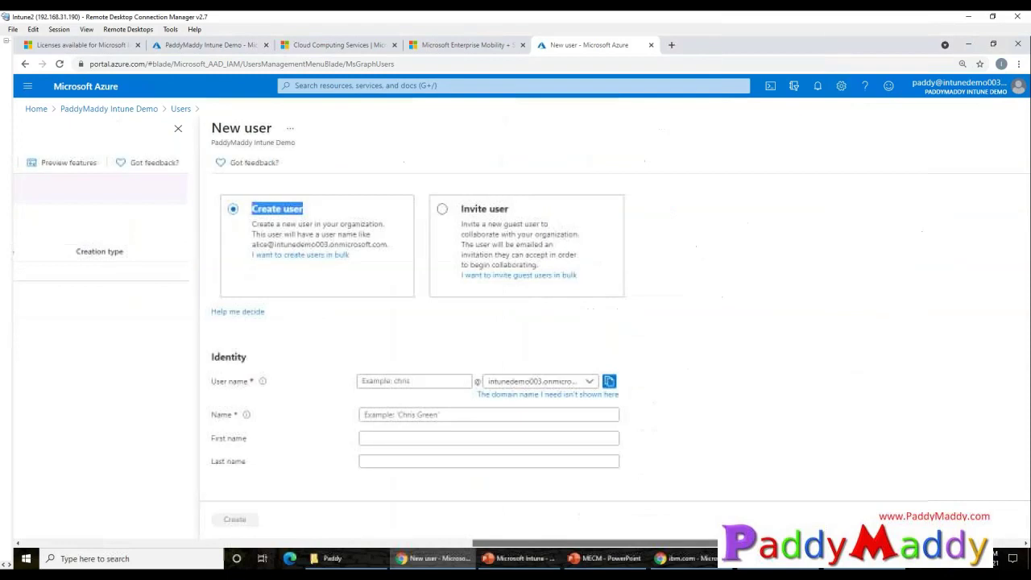
Enter the user name, keep the default tenant domain, and type the display name.
type("Chris")
key("Tab")
left_click_drag(485, 385, 398, 381)
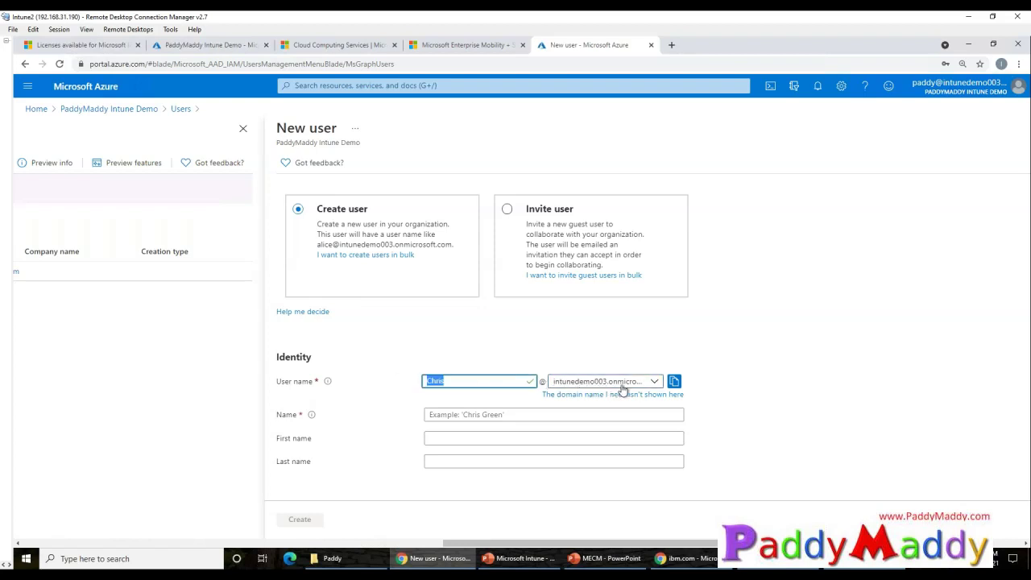
left_click(654, 385)
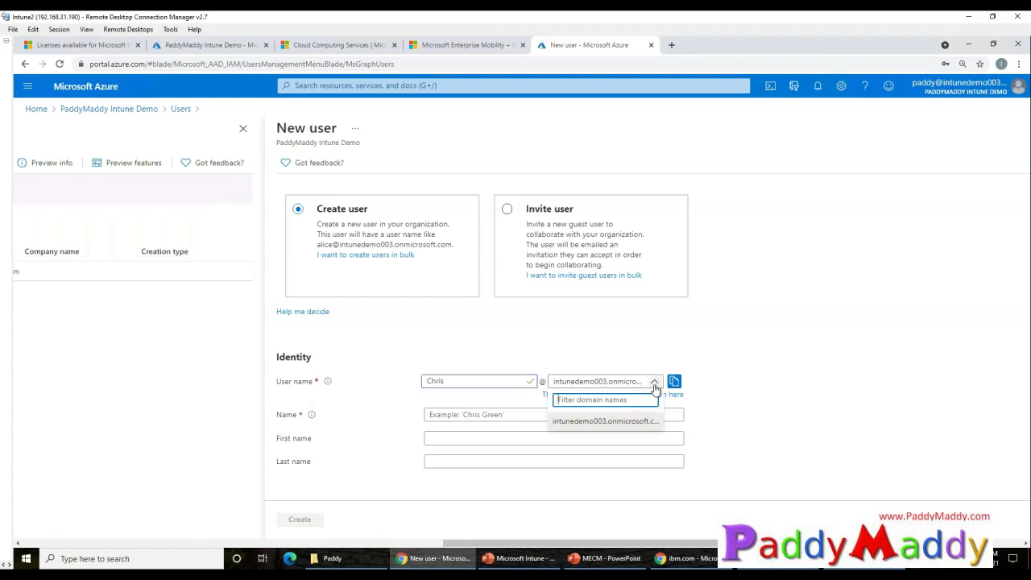
left_click(765, 420)
left_click(478, 416)
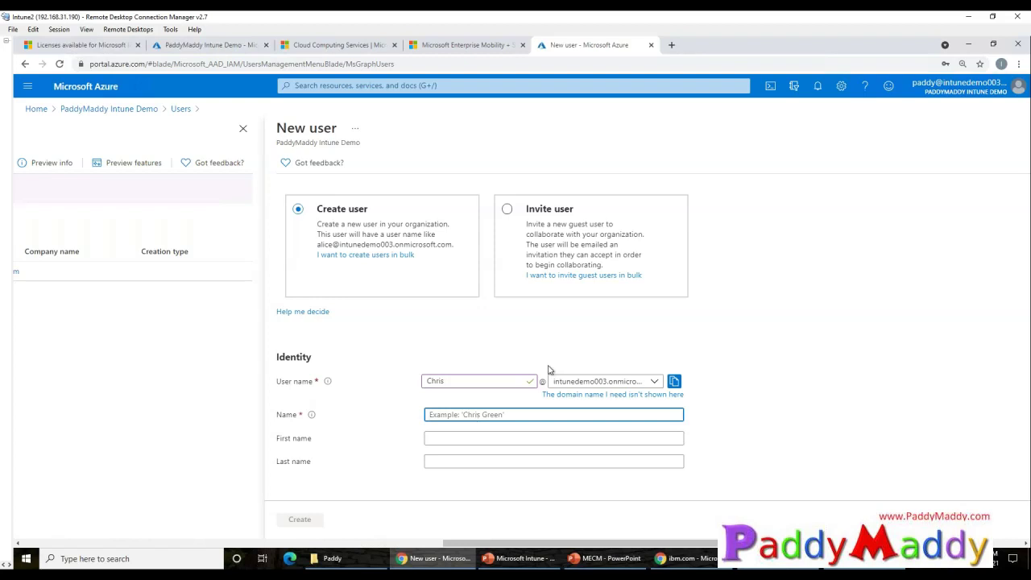
type("Chris")
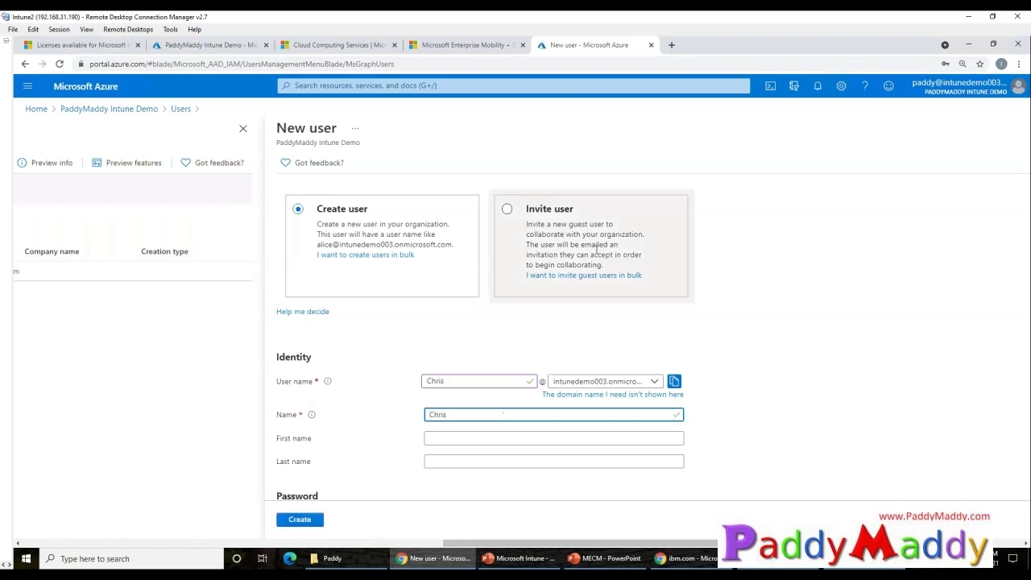
scroll(775, 350, "down", 2)
Keep an auto-generated password, reveal it and copy it.
left_click(428, 373)
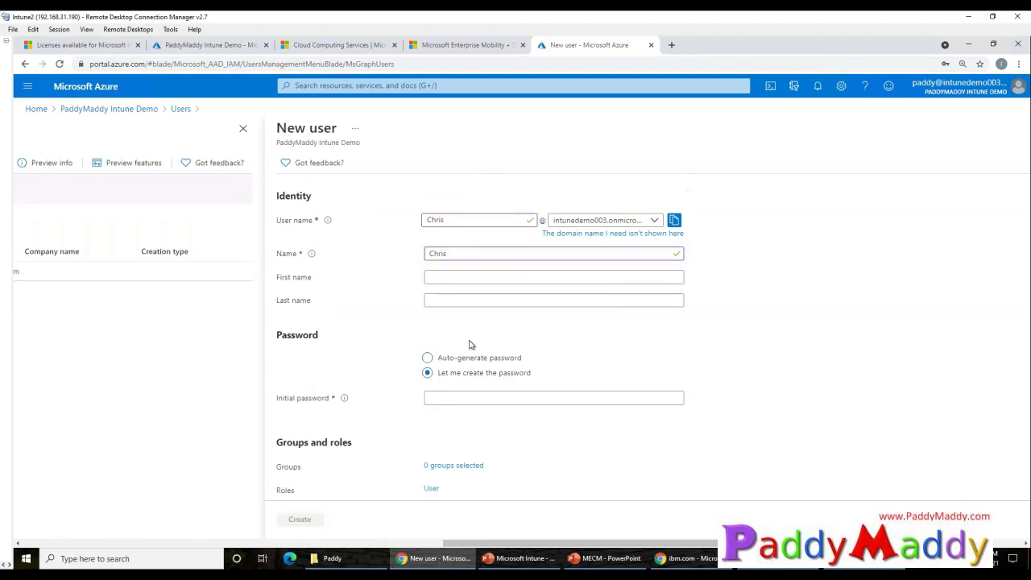
left_click(428, 358)
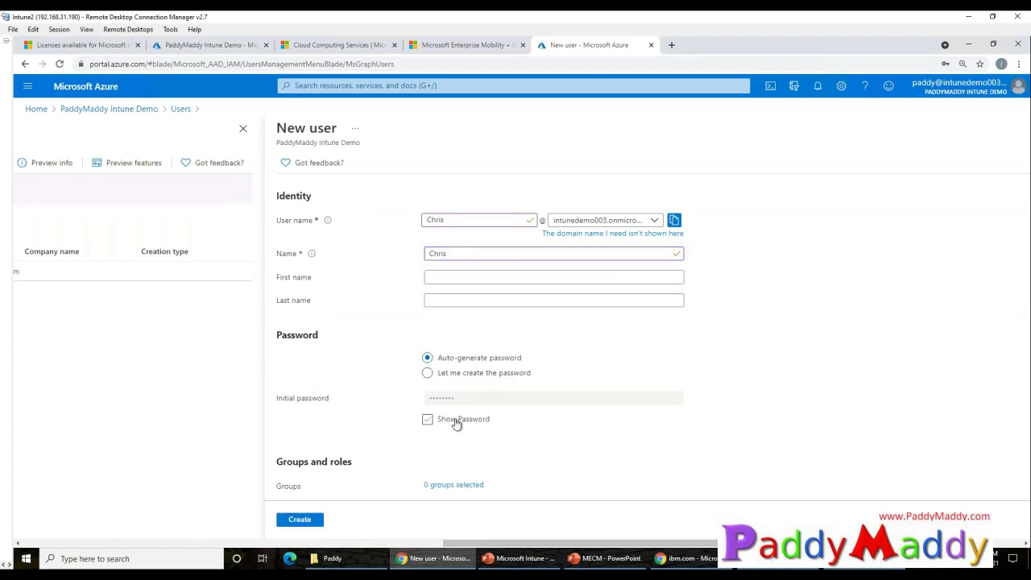
left_click(455, 421)
left_click(677, 398)
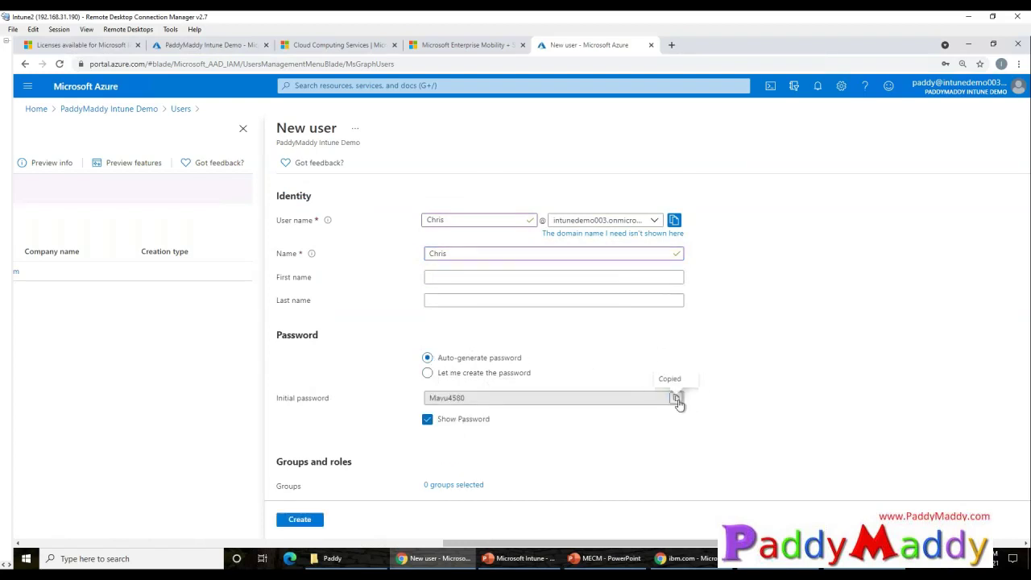
Record the user's sign-in name and the copied password in the Notepad notes.
mouse_move(688, 558)
left_click(693, 516)
left_click(724, 302)
type("Cghr")
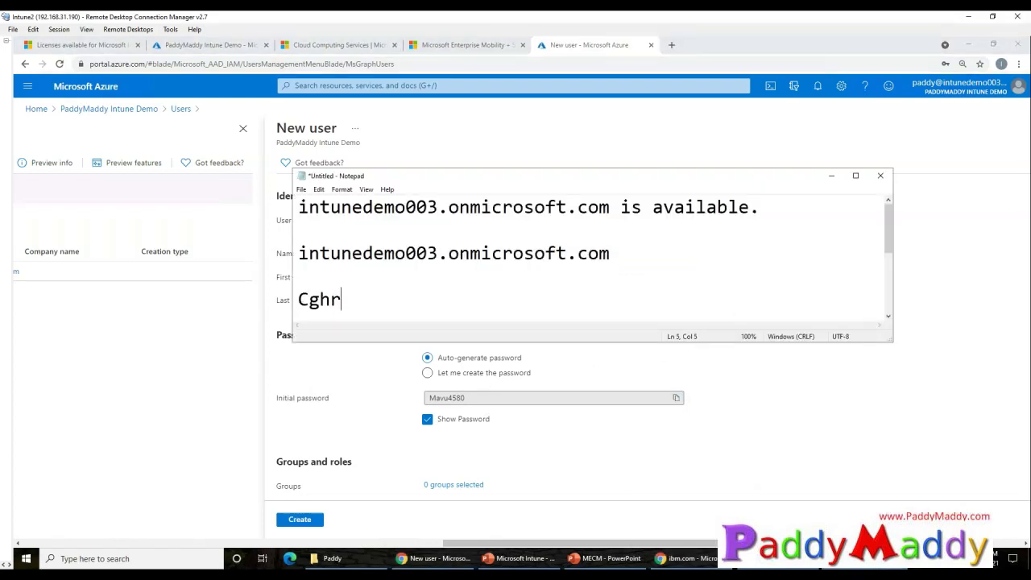
key("BackSpace")
key("BackSpace")
type("hris@")
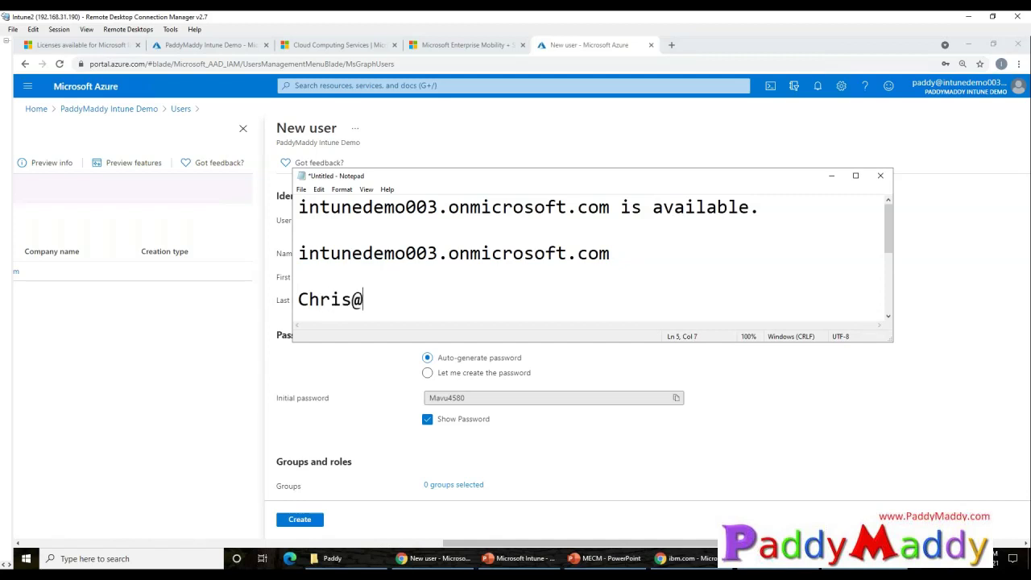
key("Return")
key("ctrl+v")
key("alt+Tab")
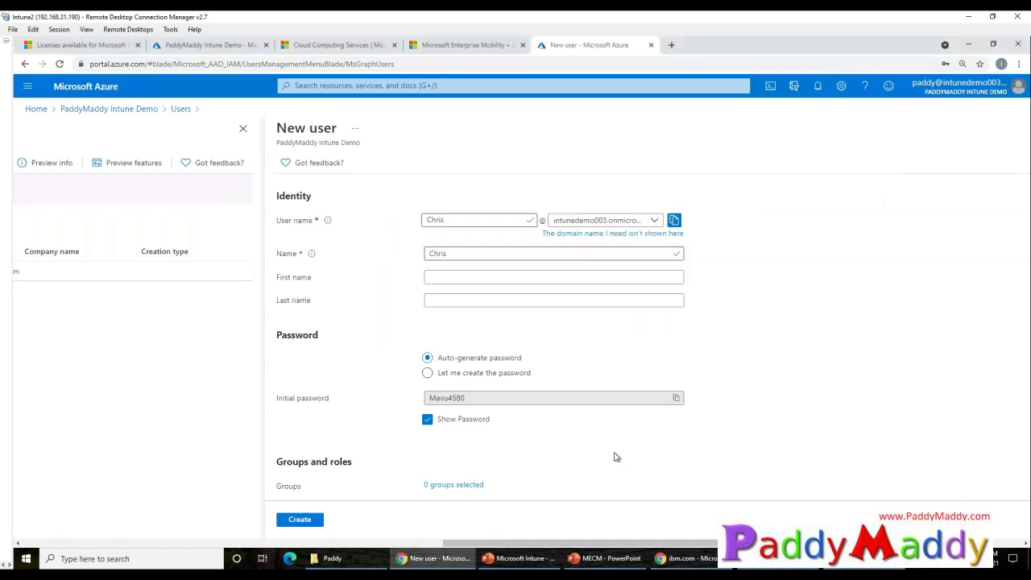
Set the usage location to India and create the user.
scroll(609, 446, "down", 1)
scroll(629, 427, "down", 1)
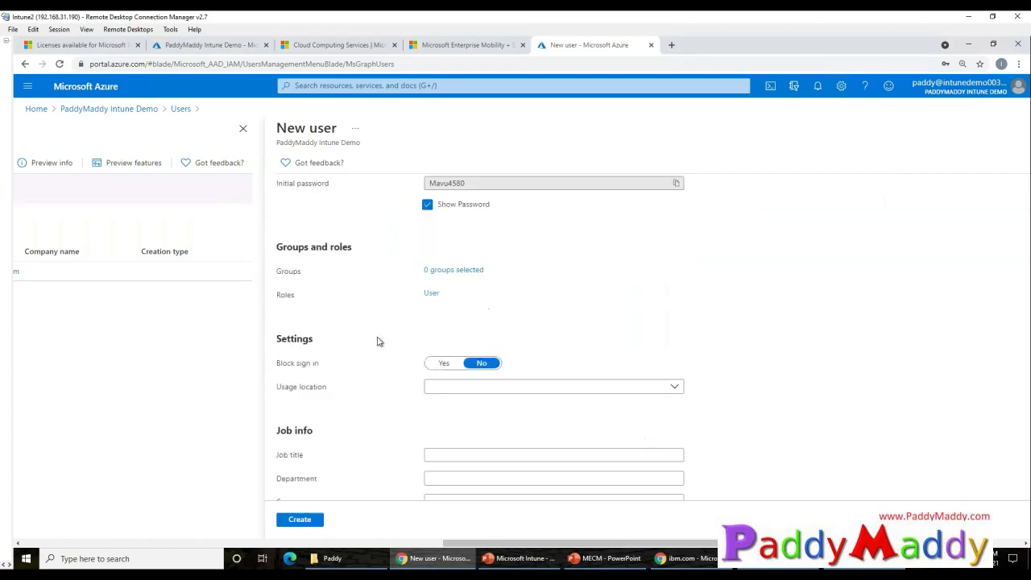
scroll(375, 425, "down", 1)
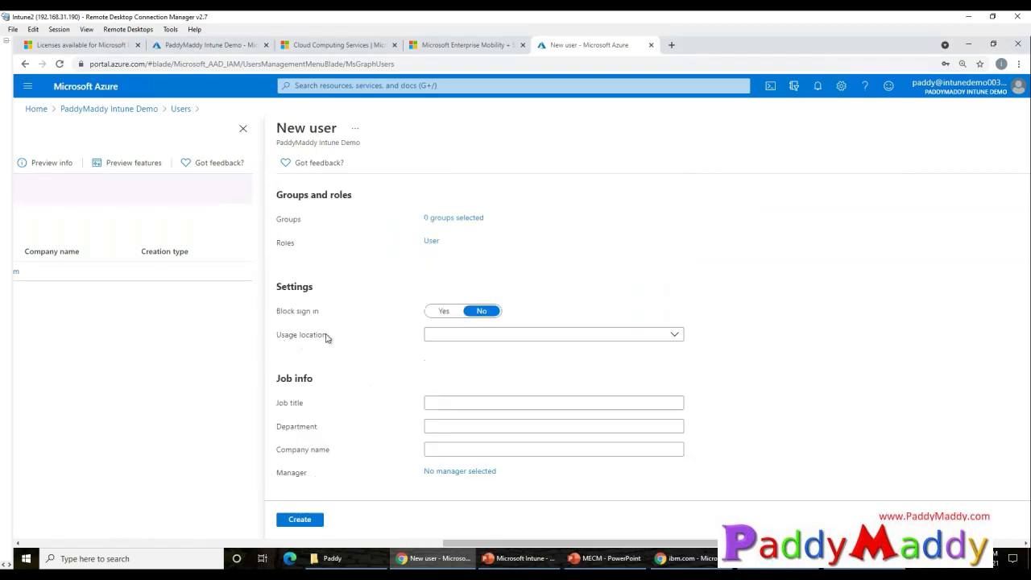
left_click(674, 334)
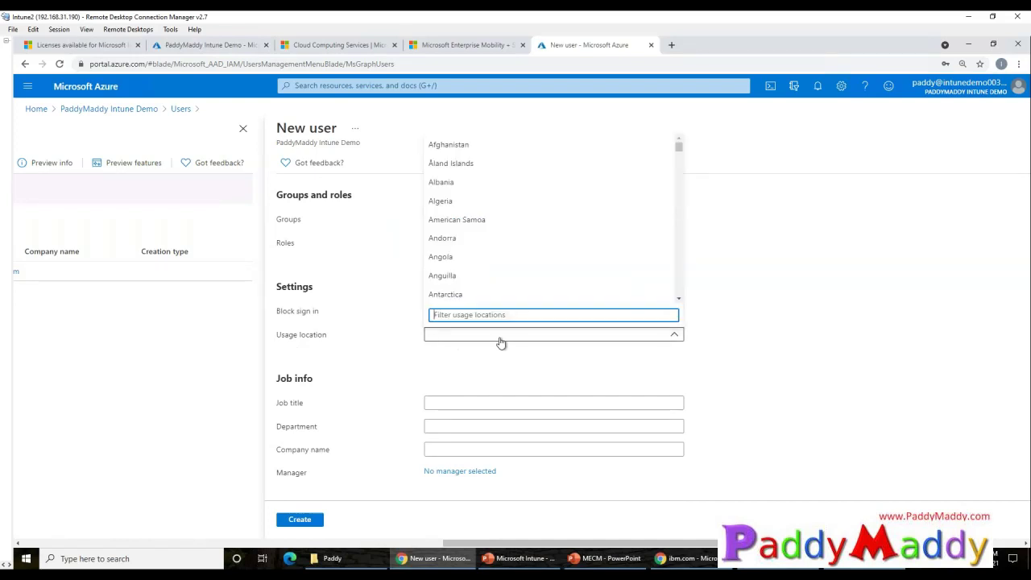
type("indi")
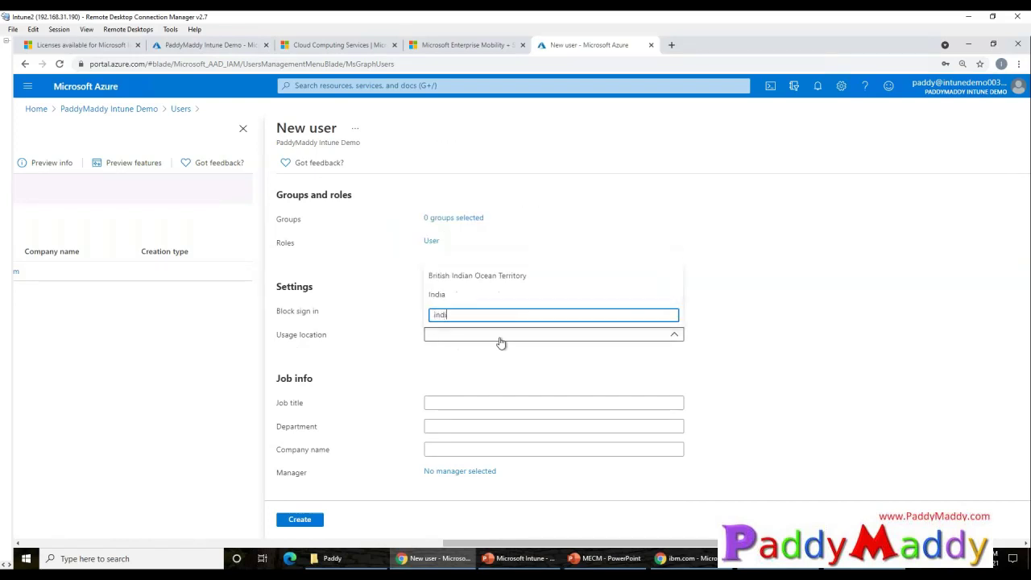
left_click(438, 294)
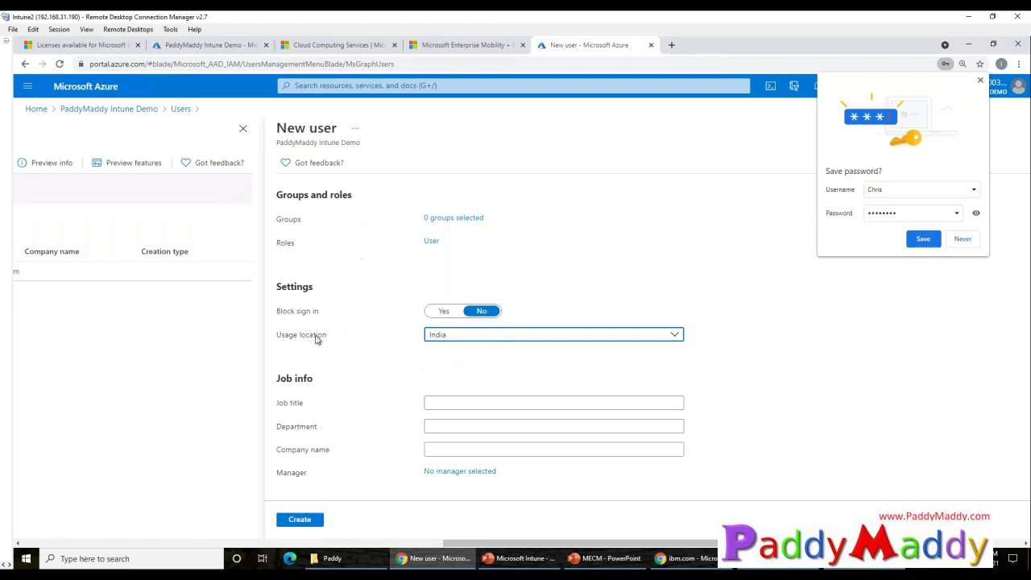
left_click(313, 520)
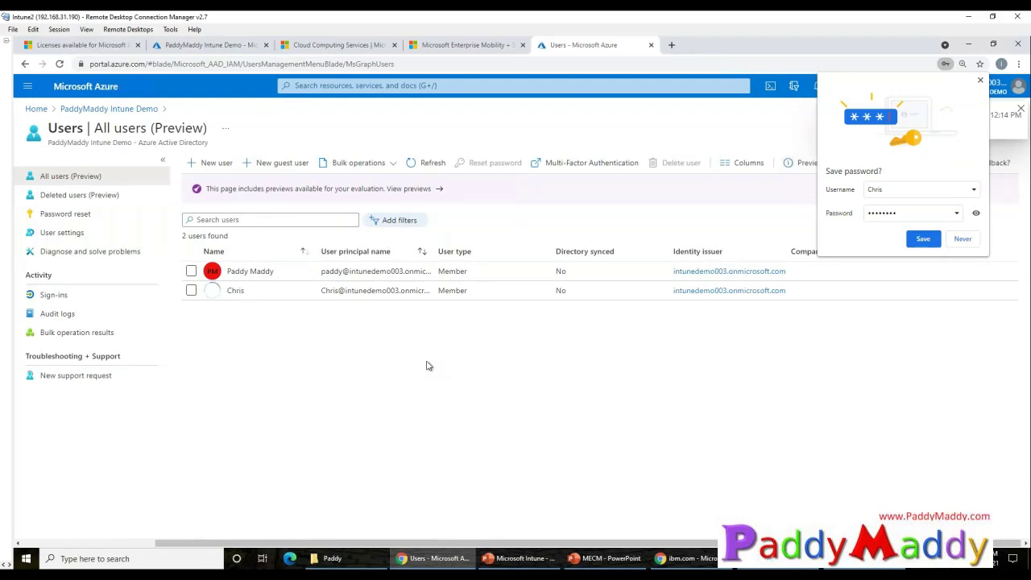
Dismiss Chrome's save-password prompt, return to All users via Home and Back, and open Chrome's menu.
left_click(980, 80)
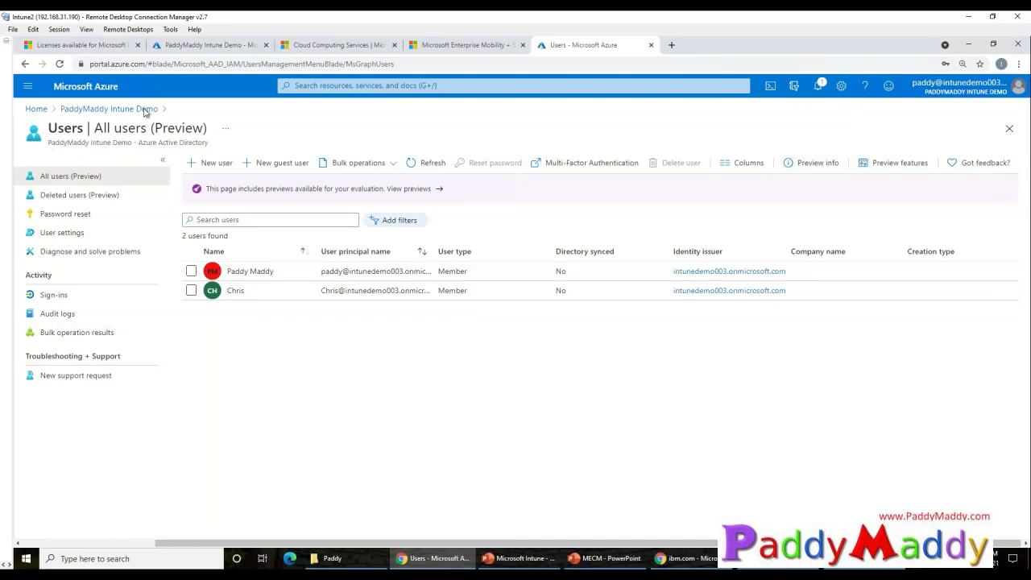
left_click(89, 86)
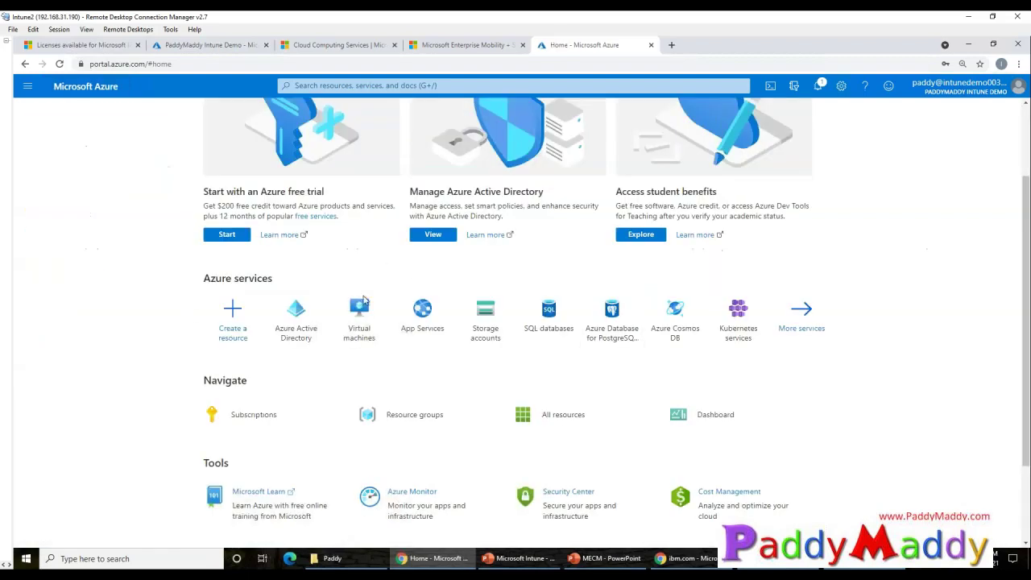
left_click(26, 64)
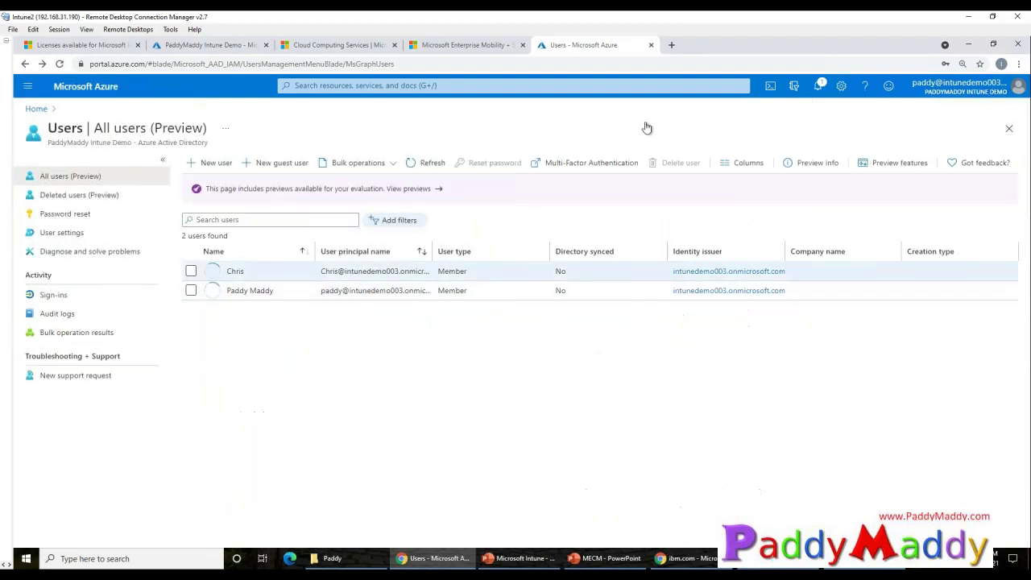
left_click(1019, 64)
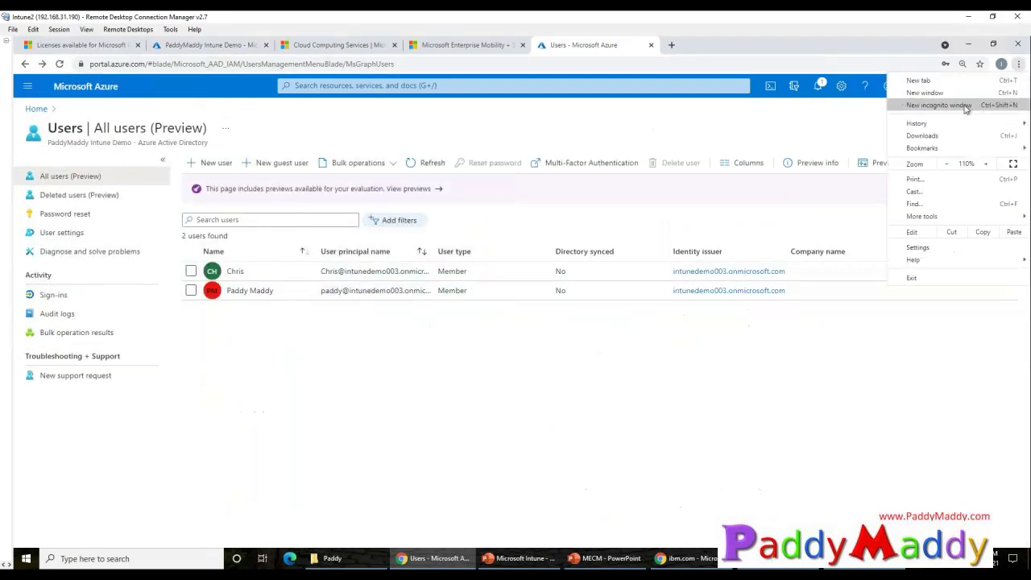
Load myapps.microsoft.com in a new Chrome incognito window.
left_click(938, 106)
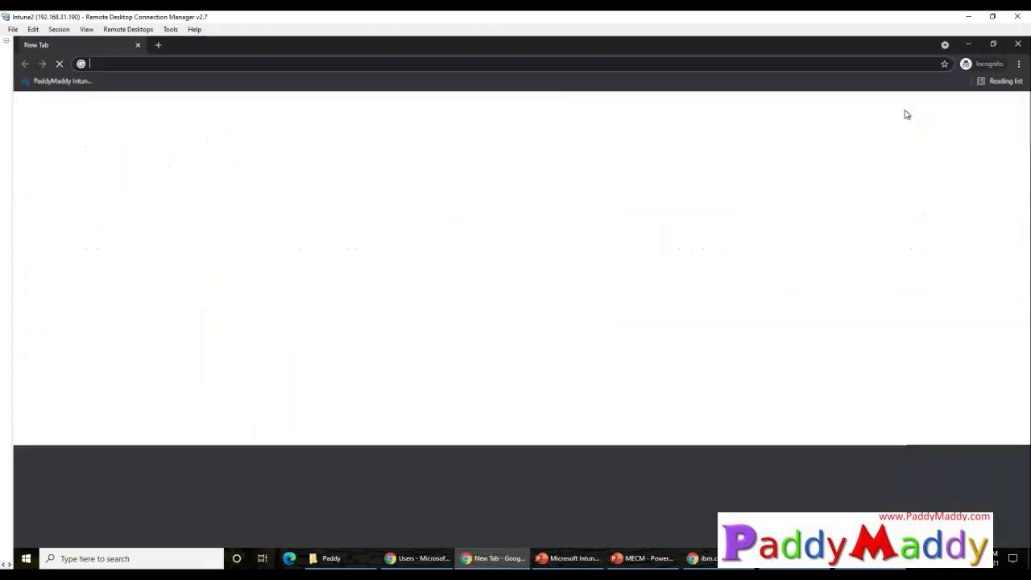
type("myapps")
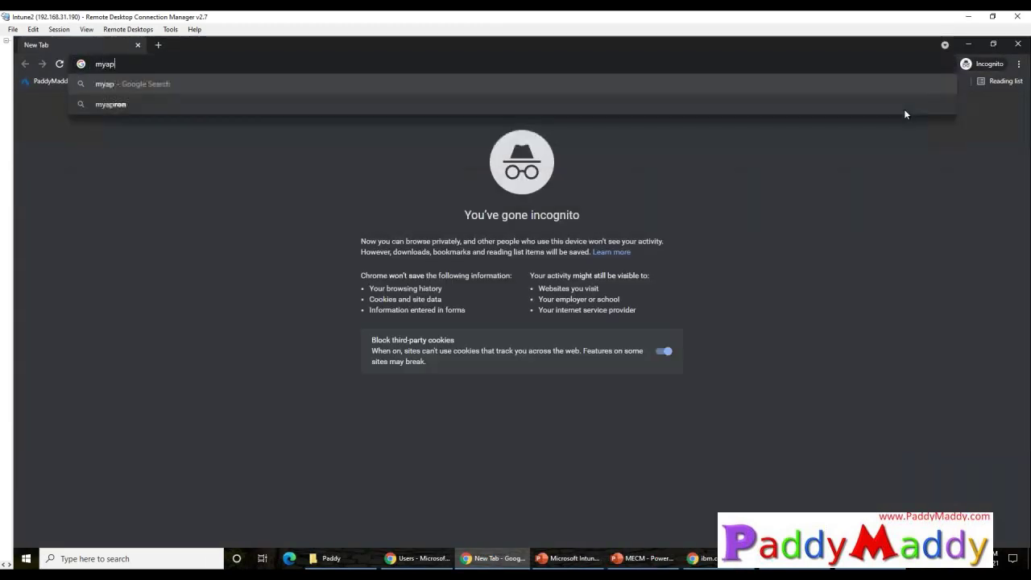
type("microsoftr")
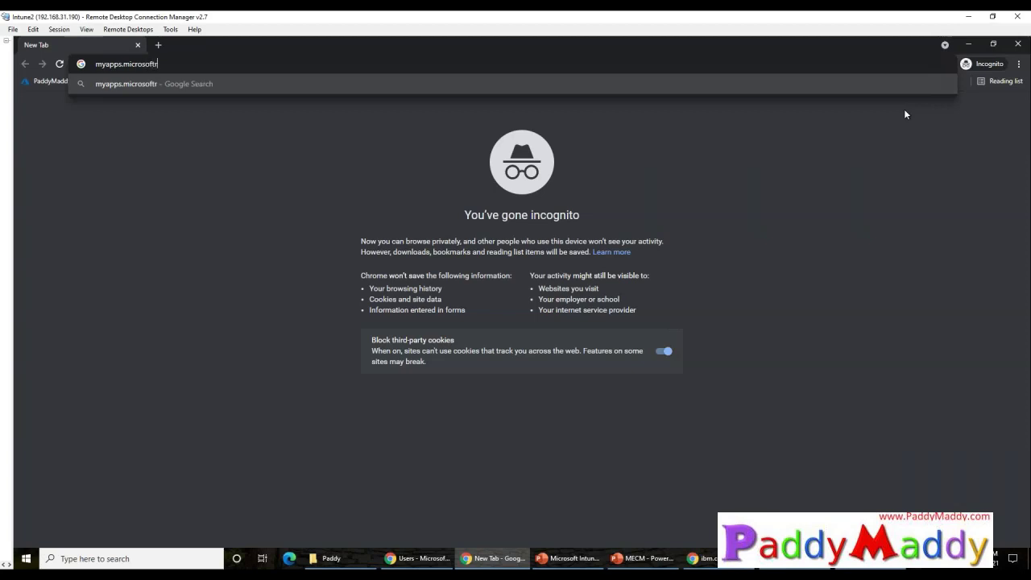
key("BackSpace")
type(".com")
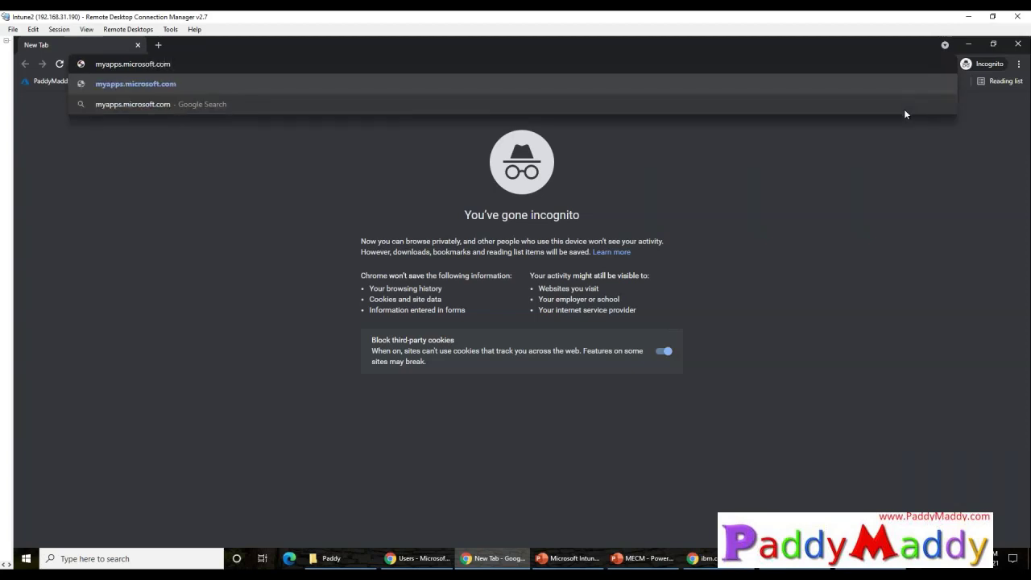
key("Return")
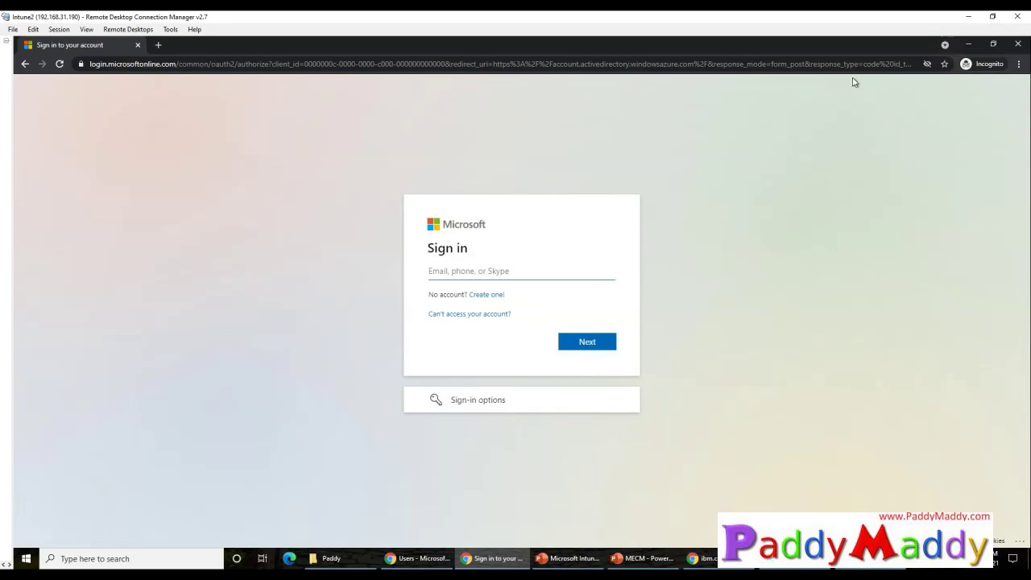
Enter the new user's sign-in address, using the tenant domain copied from the notes.
type("chris@")
key("alt+Tab")
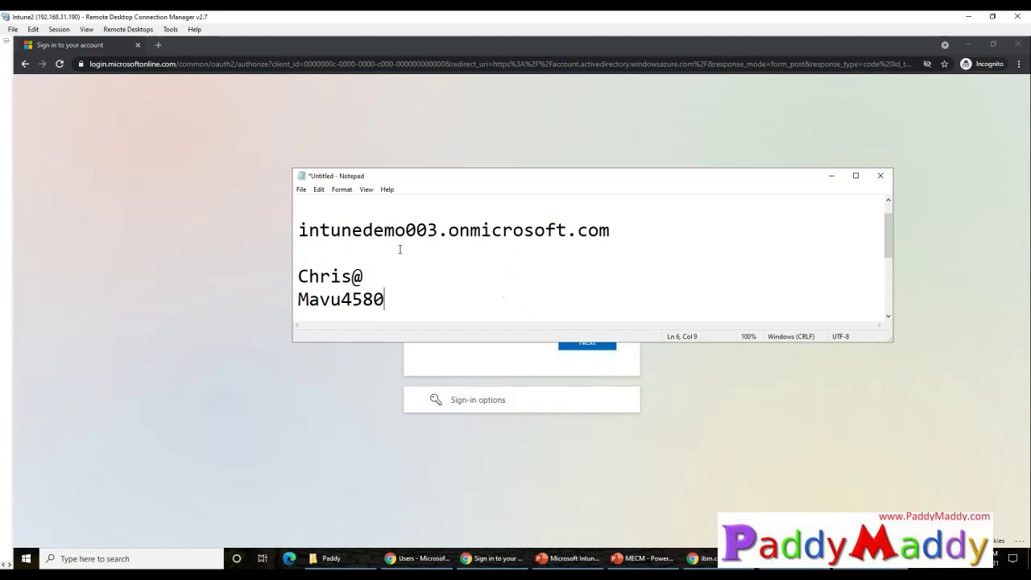
left_click_drag(597, 236, 298, 236)
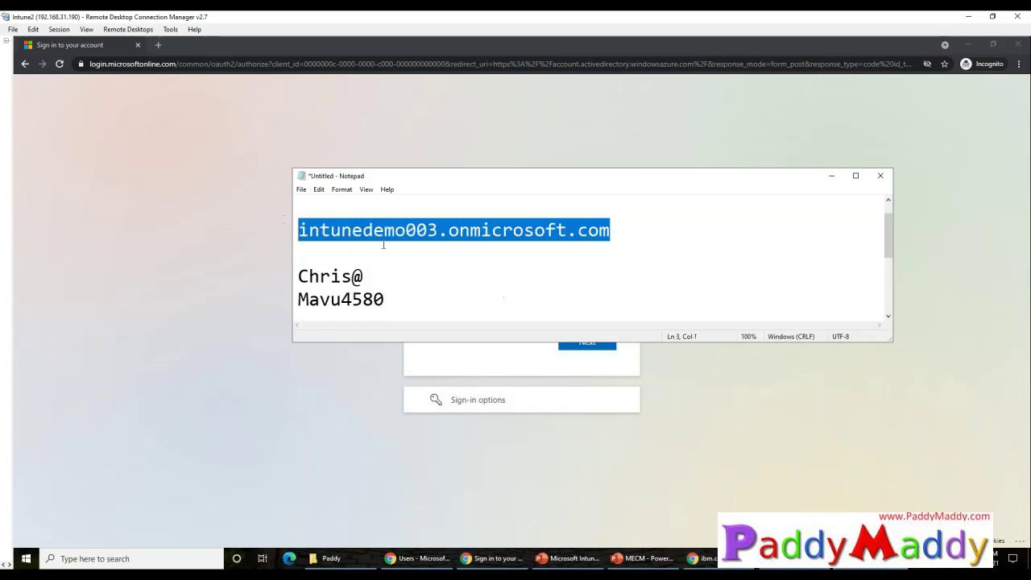
key("ctrl+c")
key("alt+Tab")
key("ctrl+v")
left_click(588, 343)
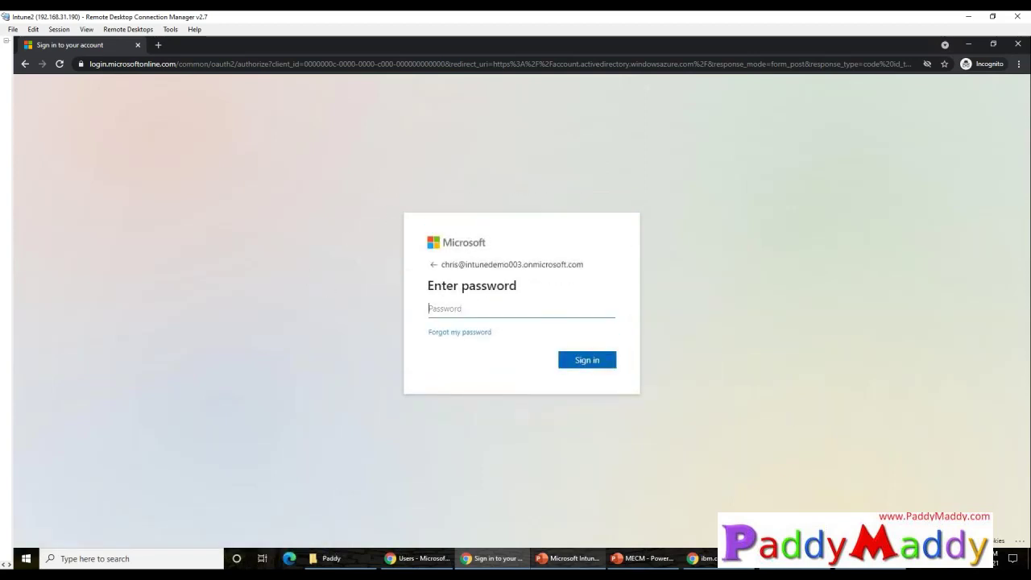
Sign in with the temporary password copied from the notes.
key("alt+Tab")
left_click_drag(394, 300, 197, 305)
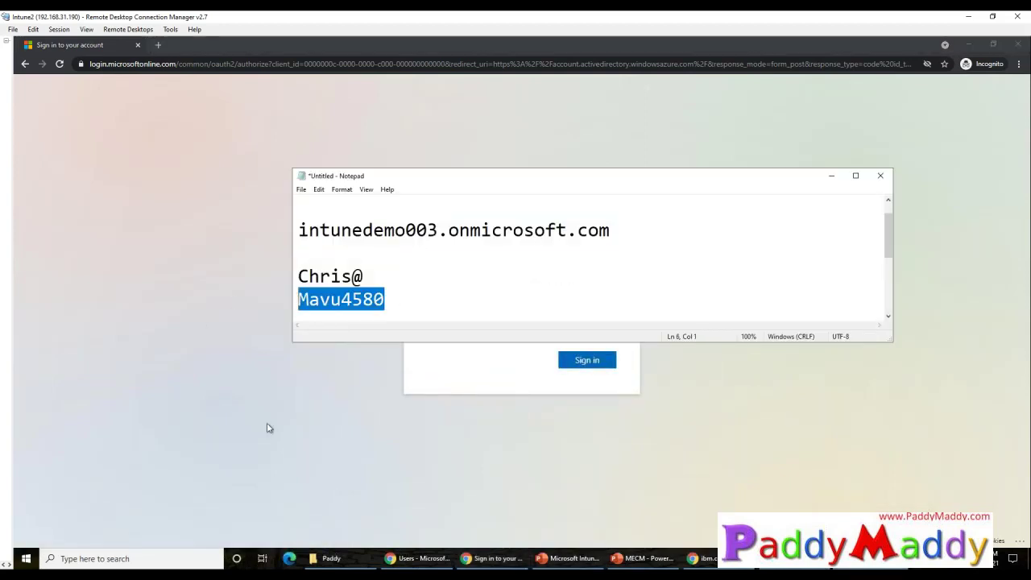
key("alt+Tab")
left_click(478, 307)
key("ctrl+v")
left_click(598, 361)
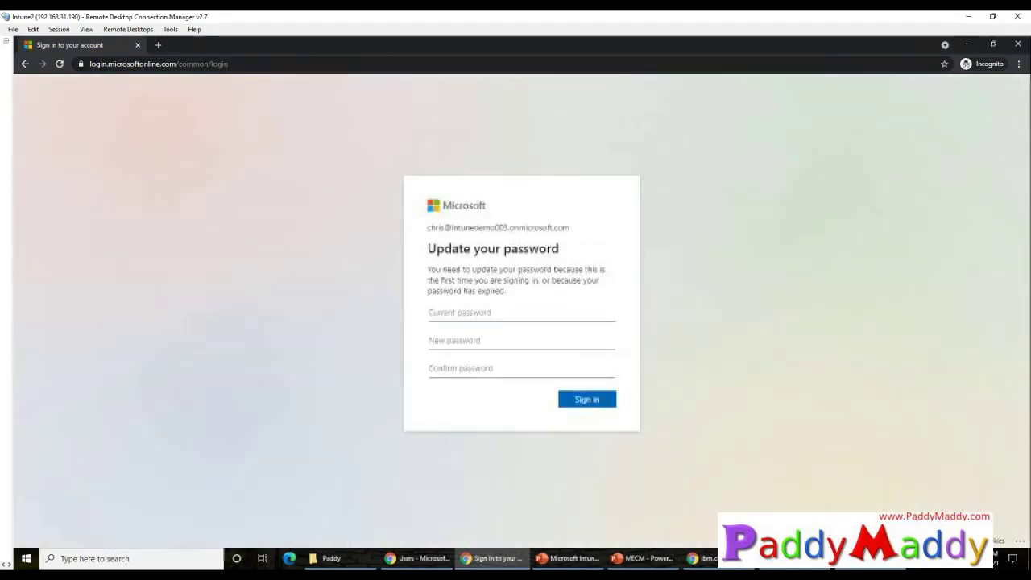
Set and confirm a new password, then choose to stay signed in.
key("ctrl+v")
left_click(524, 369)
key("ctrl+v")
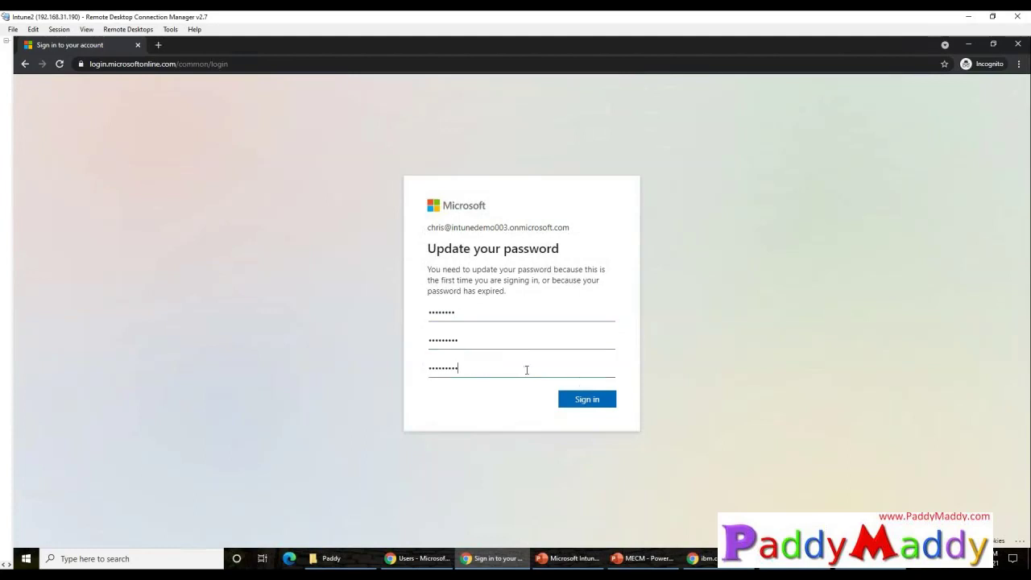
left_click(594, 405)
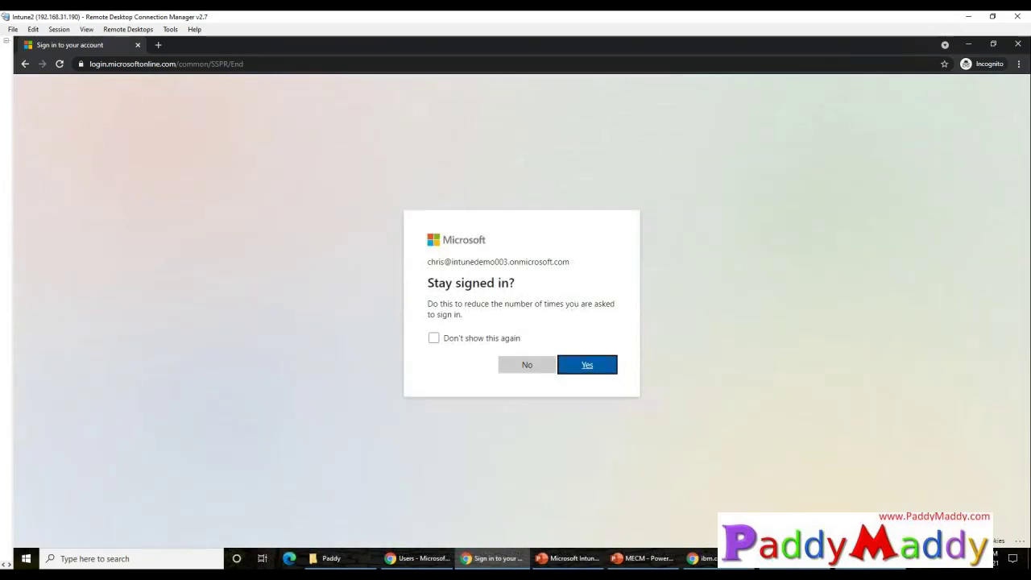
left_click_drag(433, 261, 577, 261)
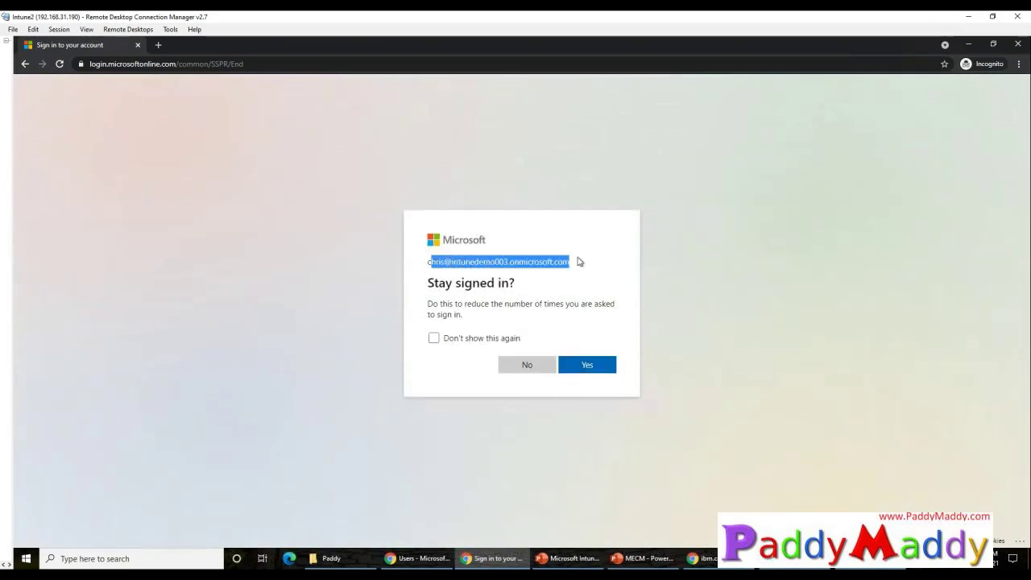
left_click(587, 365)
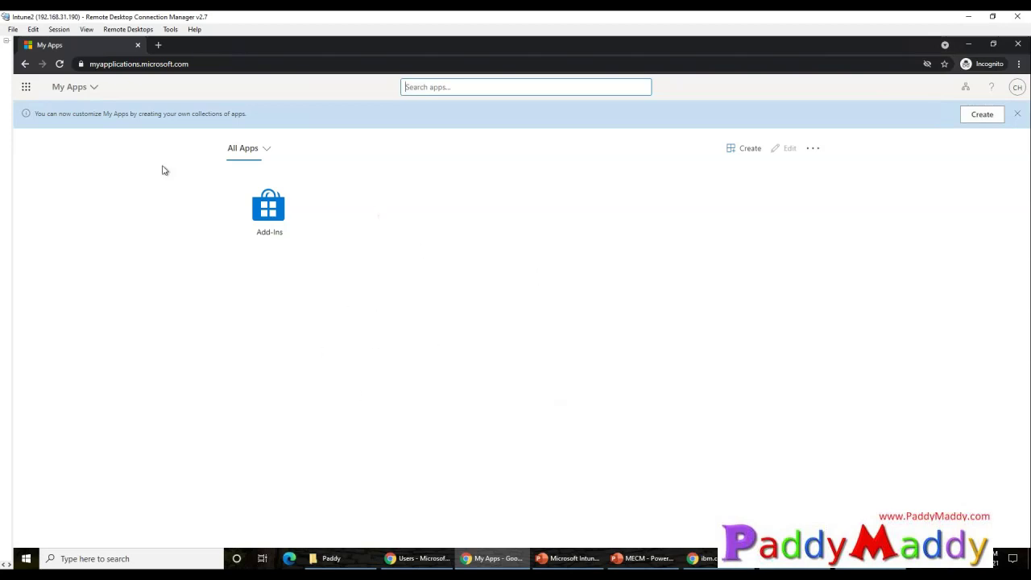
Open portal.office.com in a new incognito tab, dismiss the tip, and return to My Apps.
left_click(161, 46)
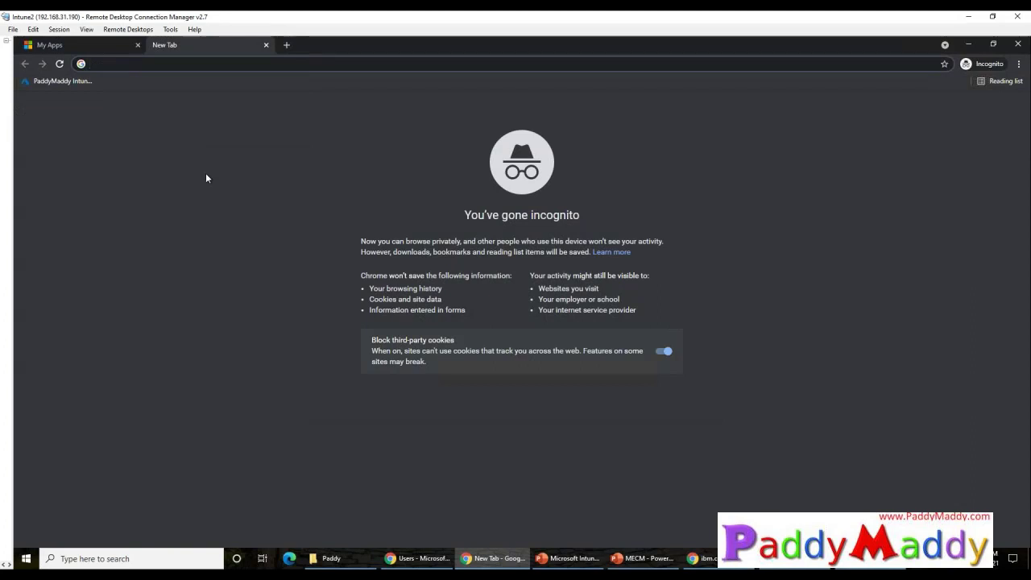
type("porta")
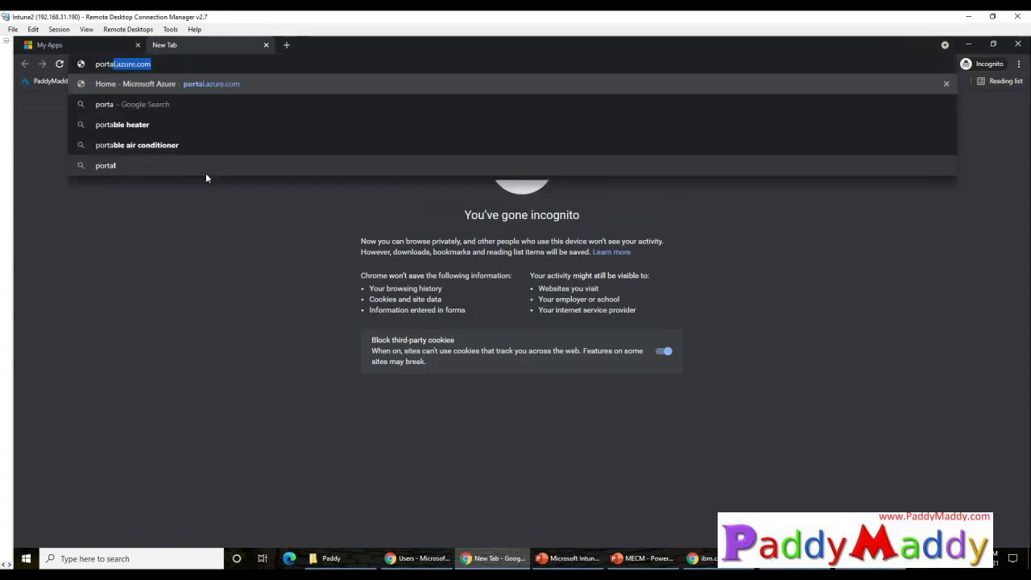
type("l.")
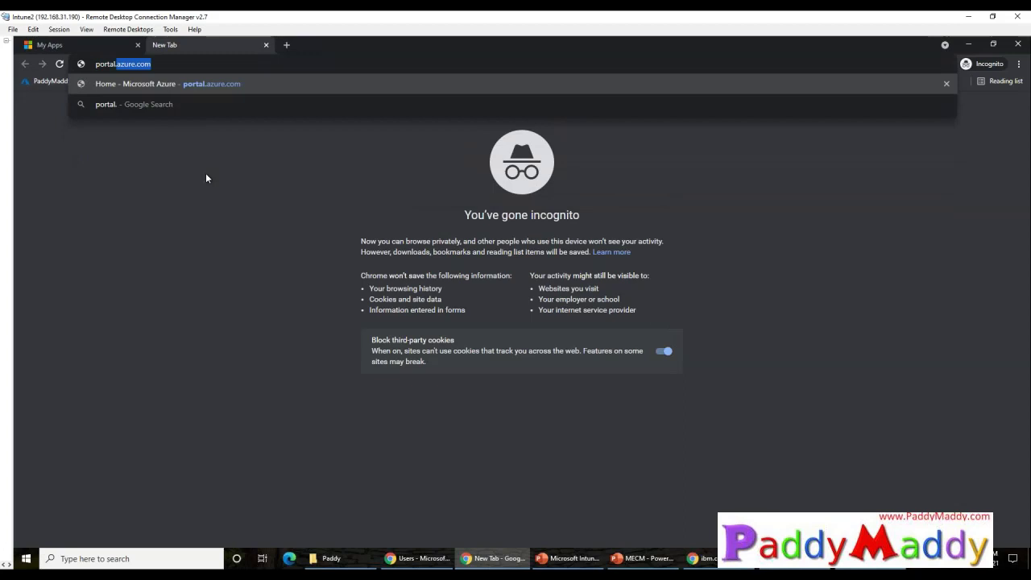
type("office.com")
key("Return")
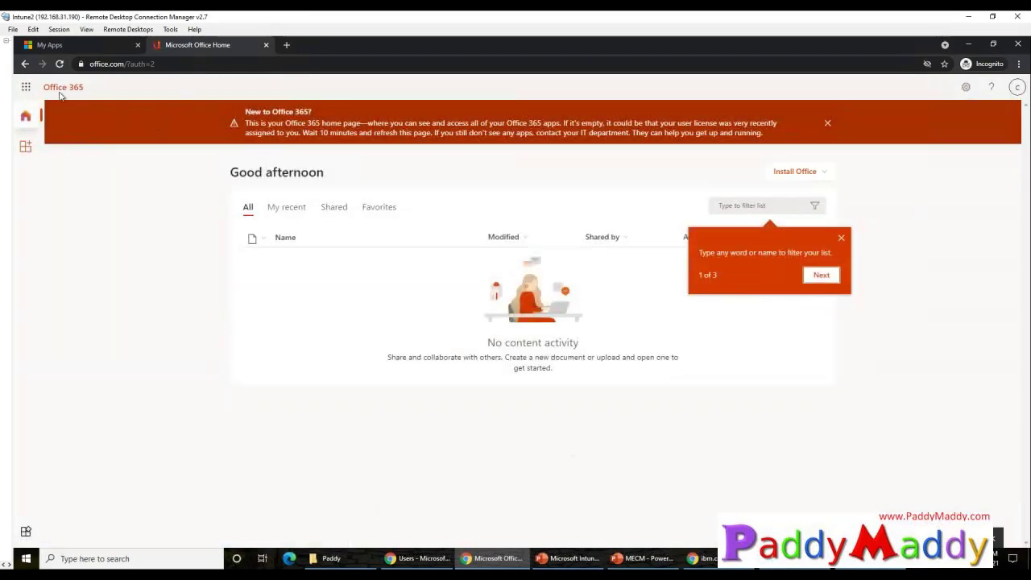
left_click(841, 238)
left_click(76, 46)
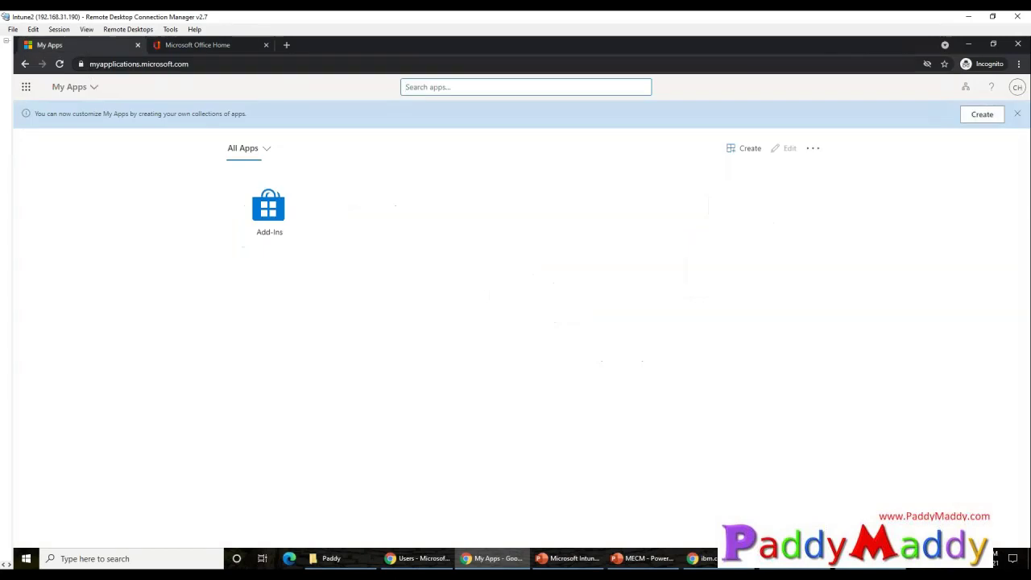
Close the incognito window and append the tenant domain to the user name in the notes.
left_click(1012, 44)
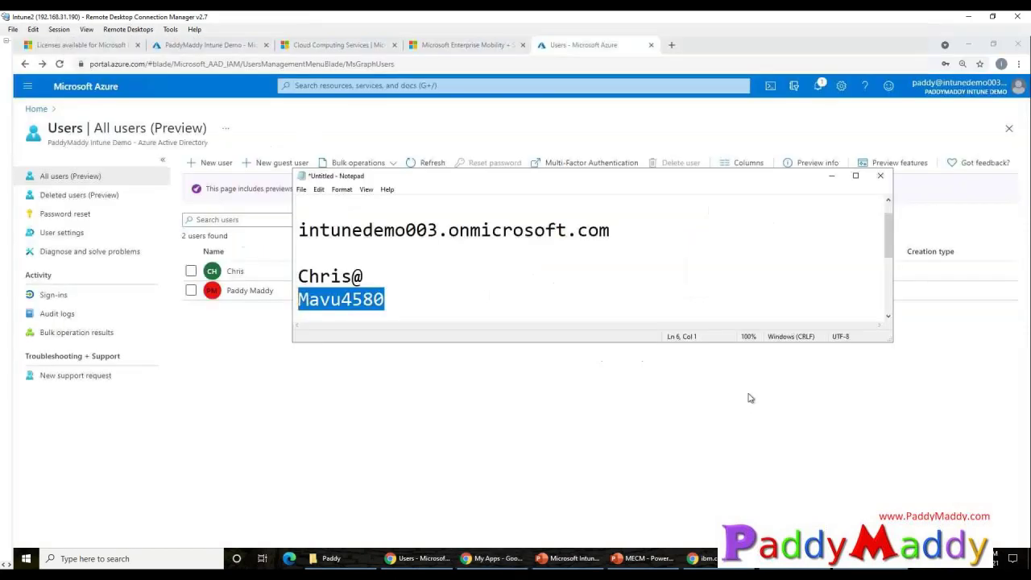
left_click_drag(385, 283, 288, 280)
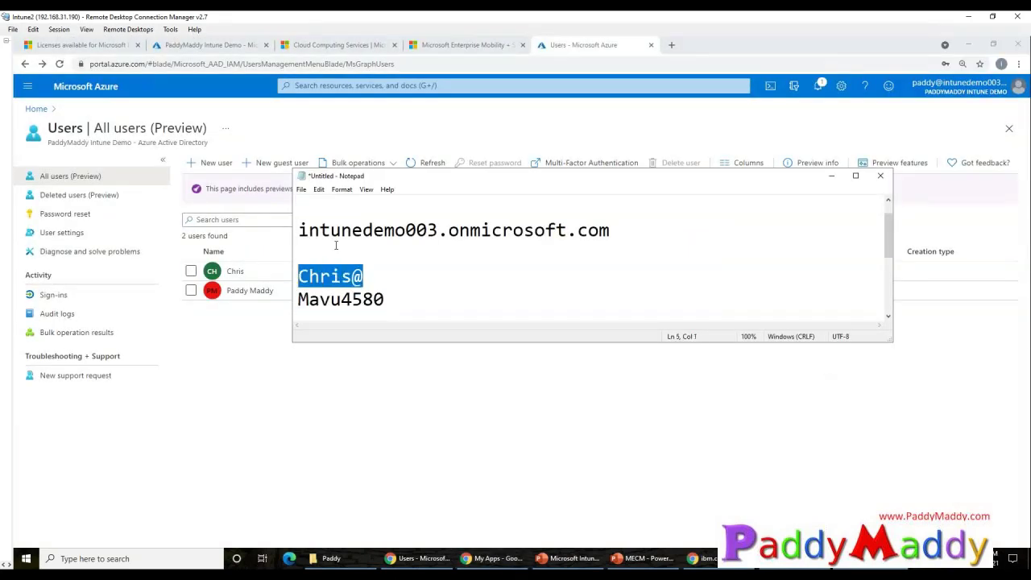
left_click_drag(300, 230, 687, 227)
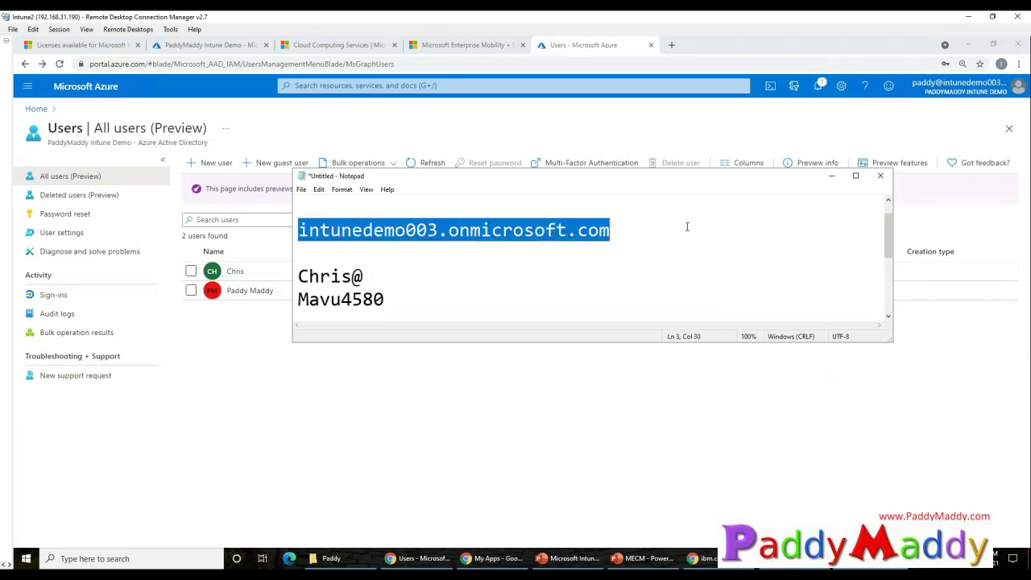
left_click(394, 281)
key("ctrl+v")
Open Azure Active Directory's Groups list from Home and start a new group.
left_click(573, 513)
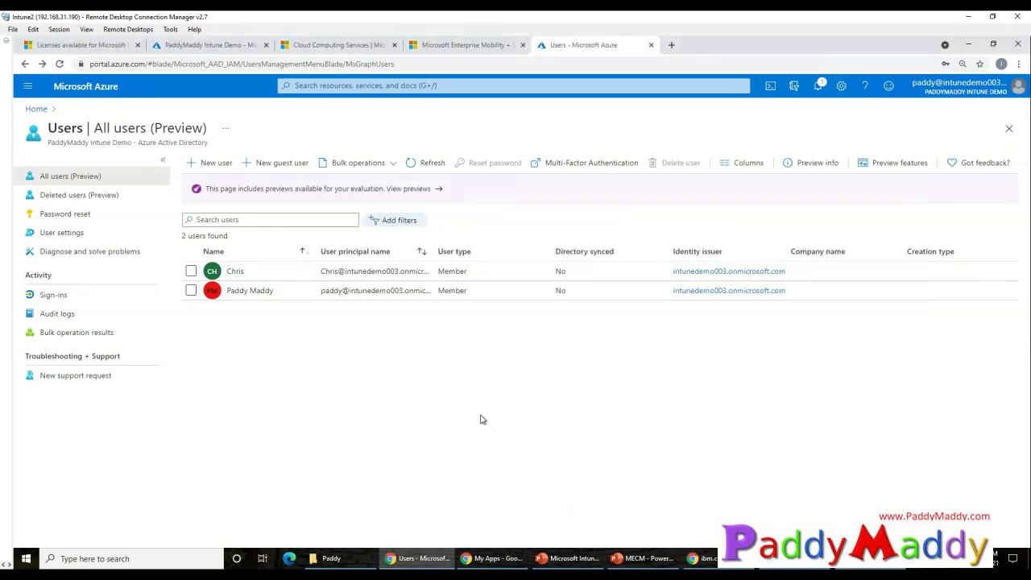
left_click(36, 108)
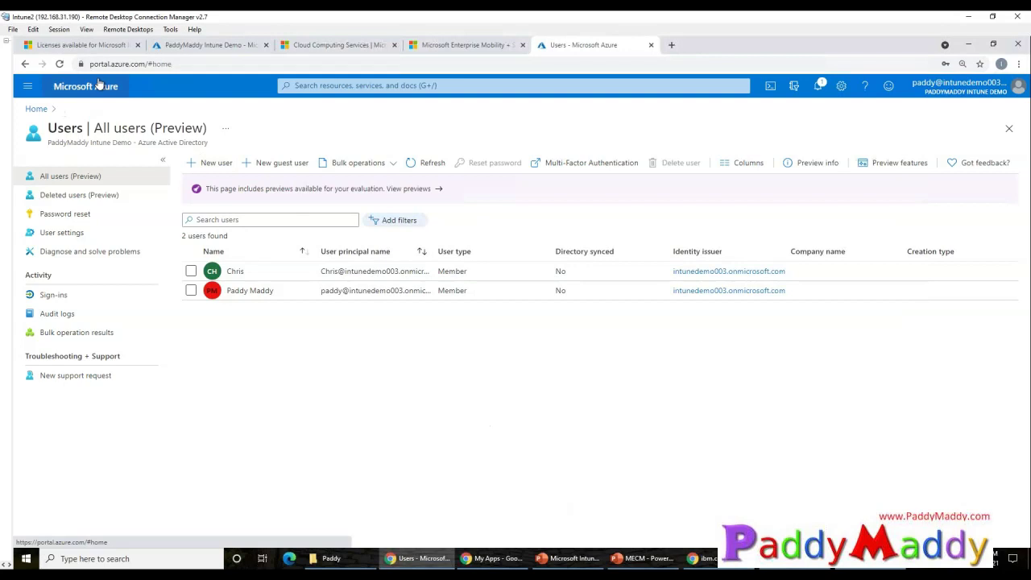
left_click(285, 339)
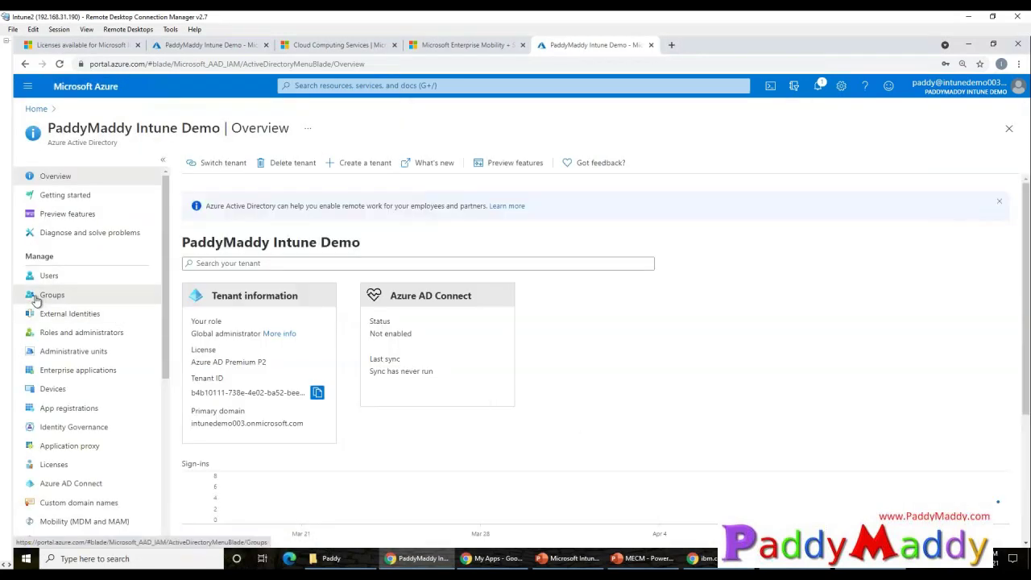
left_click(42, 295)
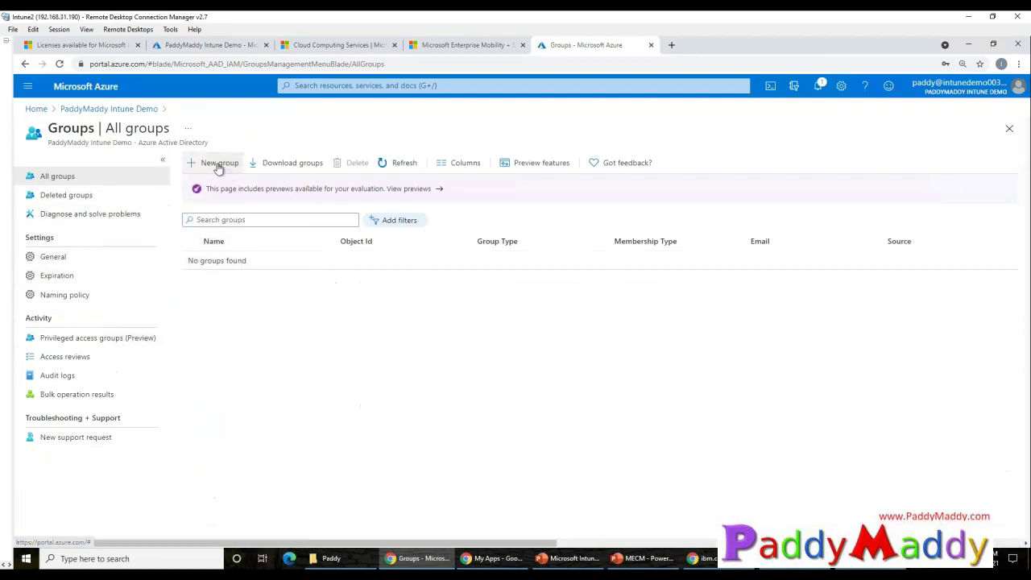
left_click(211, 164)
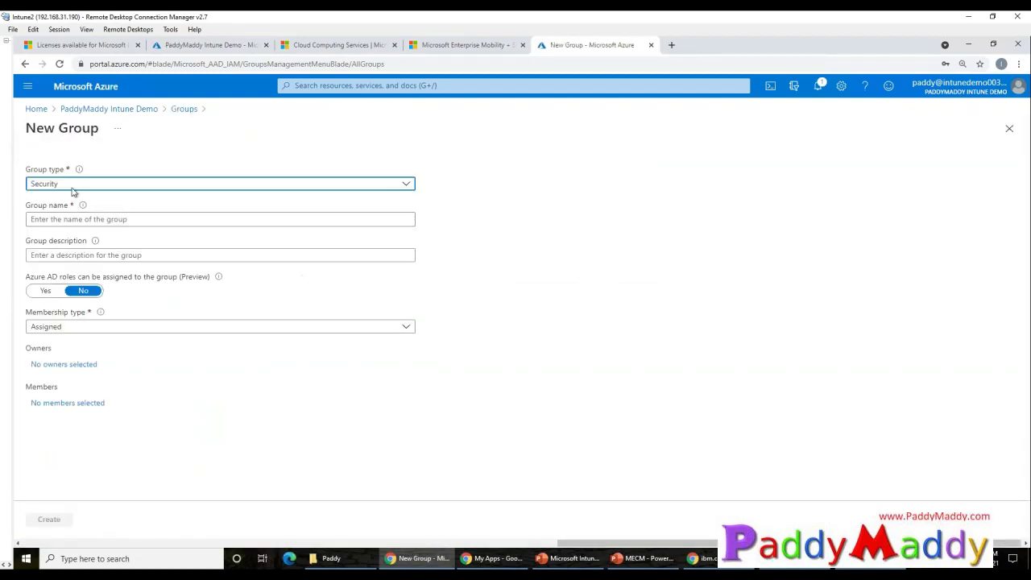
Create a Security group named 'Test' with Assigned membership.
left_click(71, 187)
left_click(71, 183)
left_click(77, 219)
type("Test")
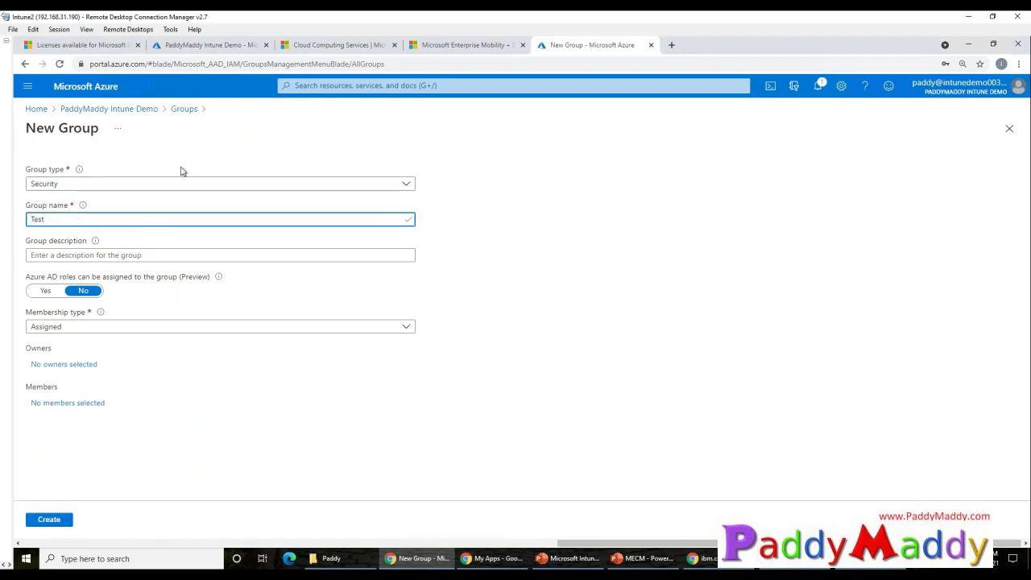
key("ctrl+plus")
key("ctrl+plus")
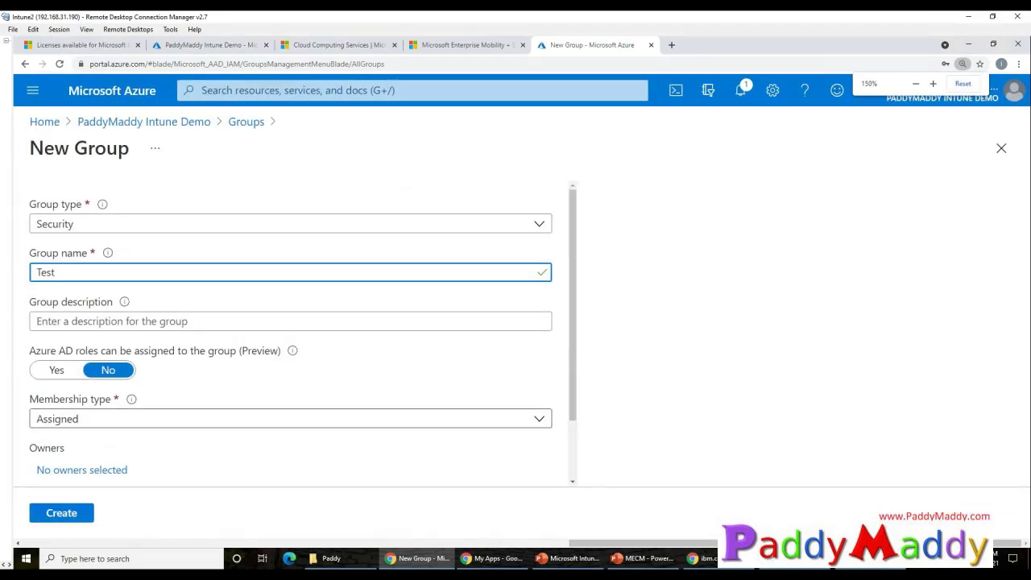
left_click(191, 223)
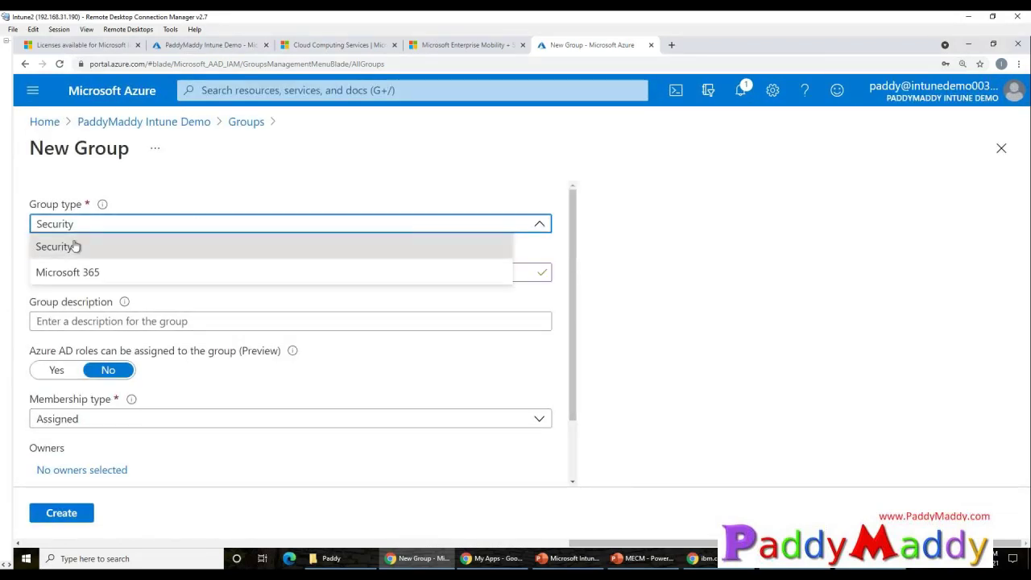
left_click(566, 288)
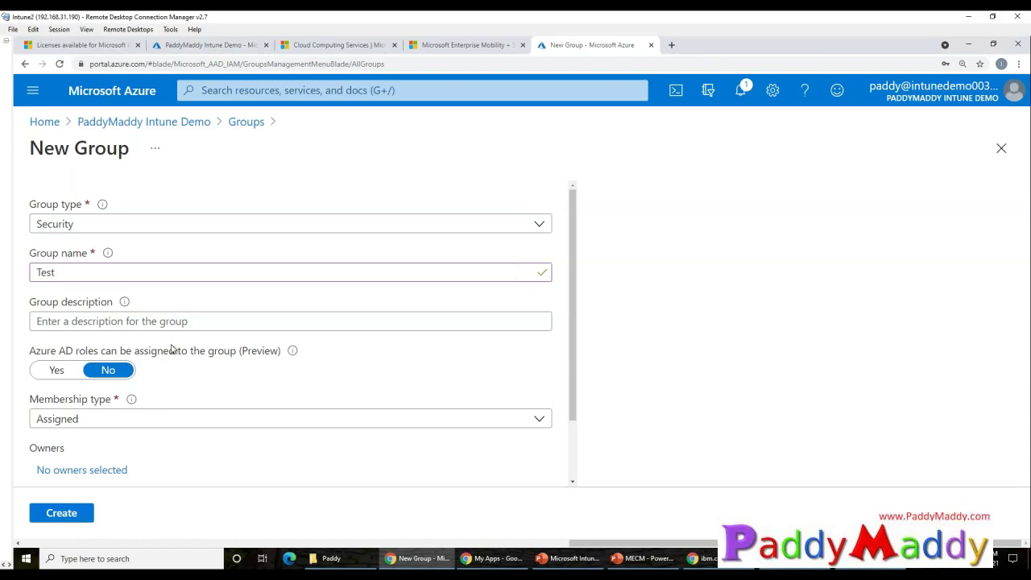
scroll(283, 351, "down", 1)
left_click(103, 364)
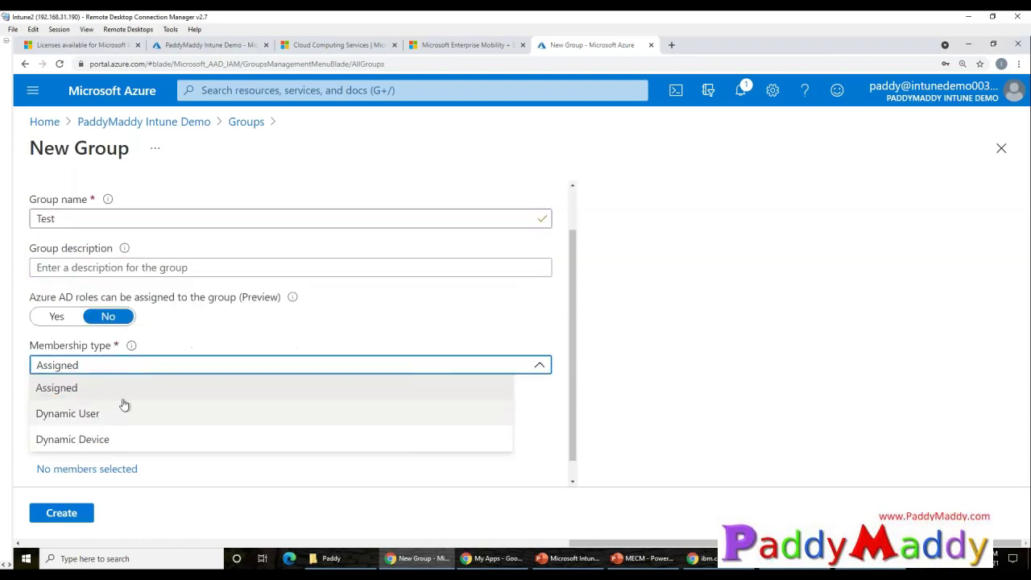
left_click(292, 349)
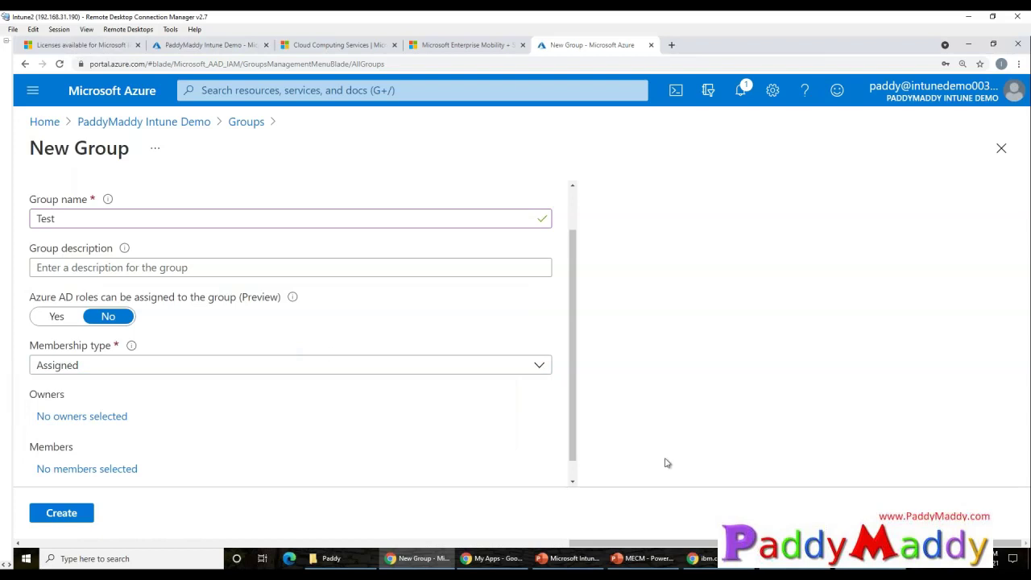
scroll(442, 391, "down", 1)
key("ctrl+minus")
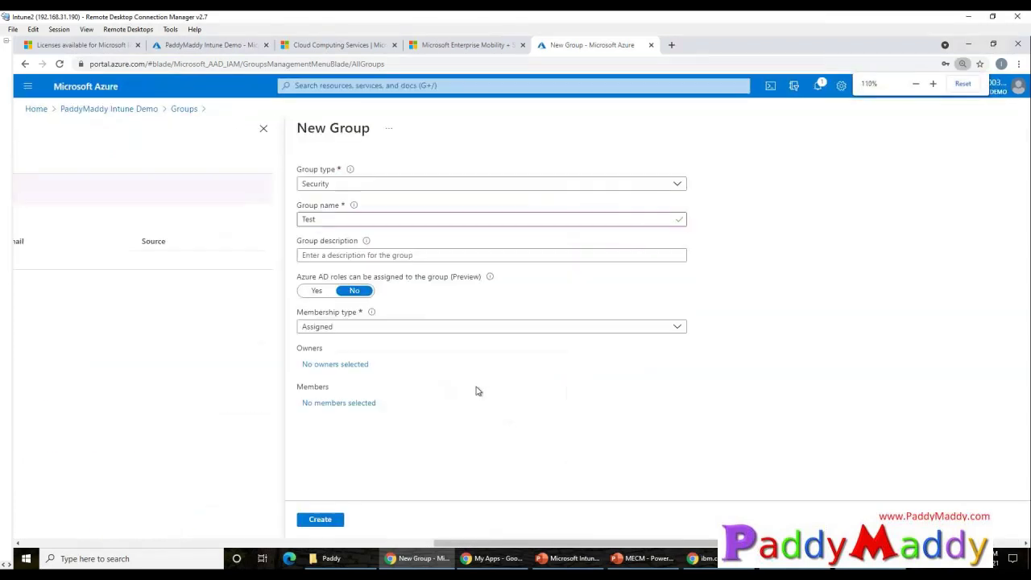
left_click(329, 520)
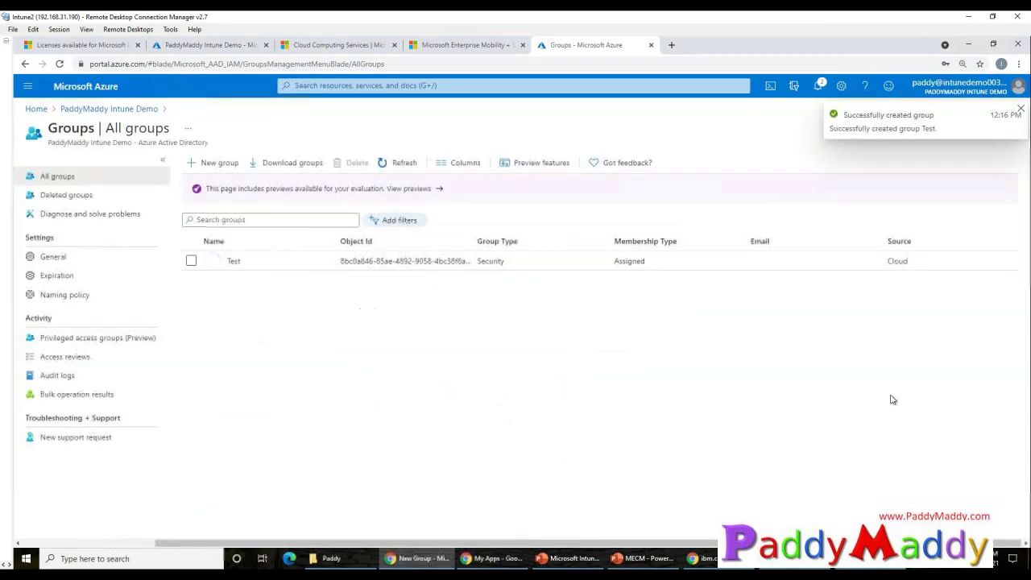
Add the test user as a member of Test, then go back to All groups.
left_click(258, 259)
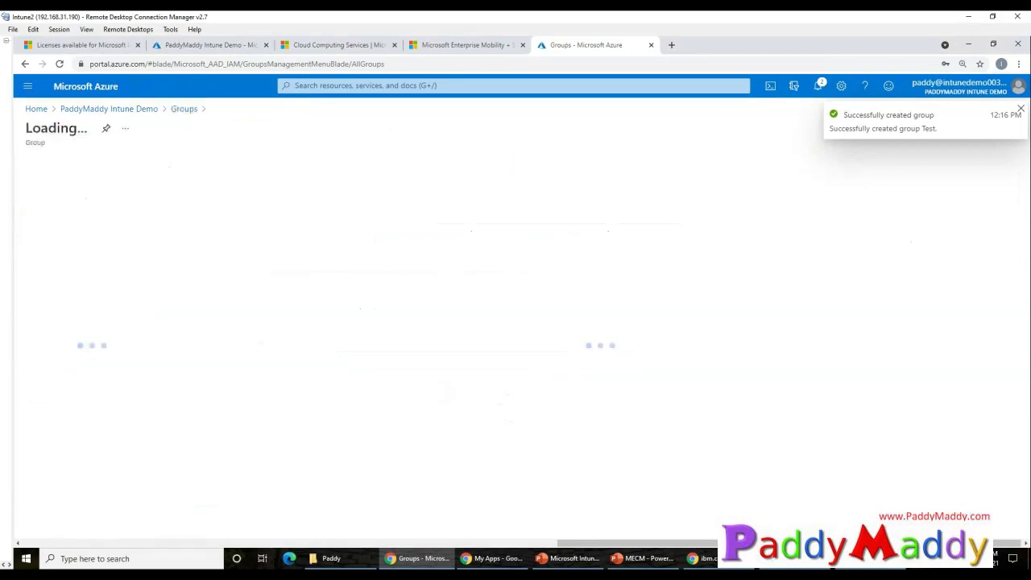
left_click(63, 258)
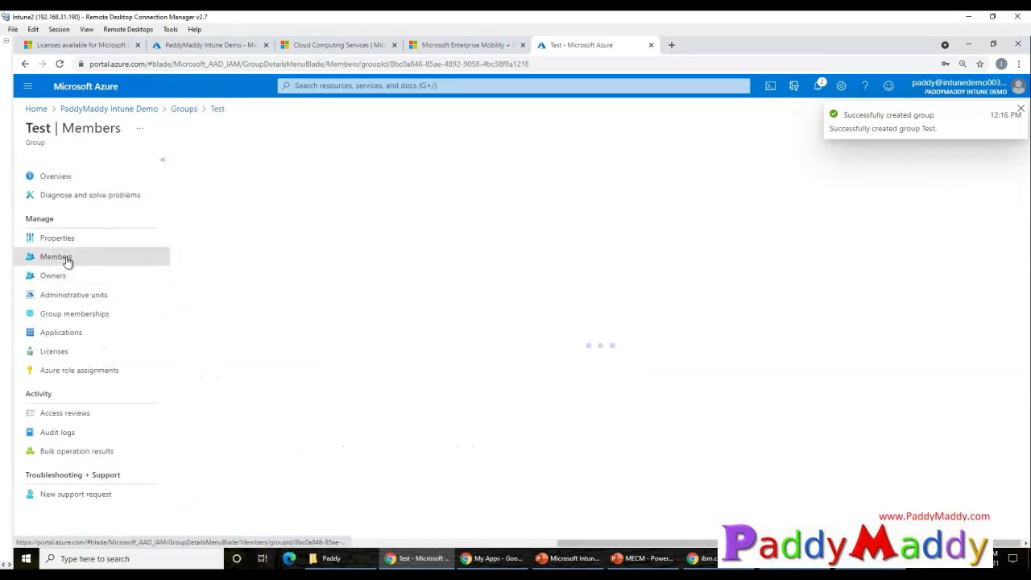
left_click(226, 165)
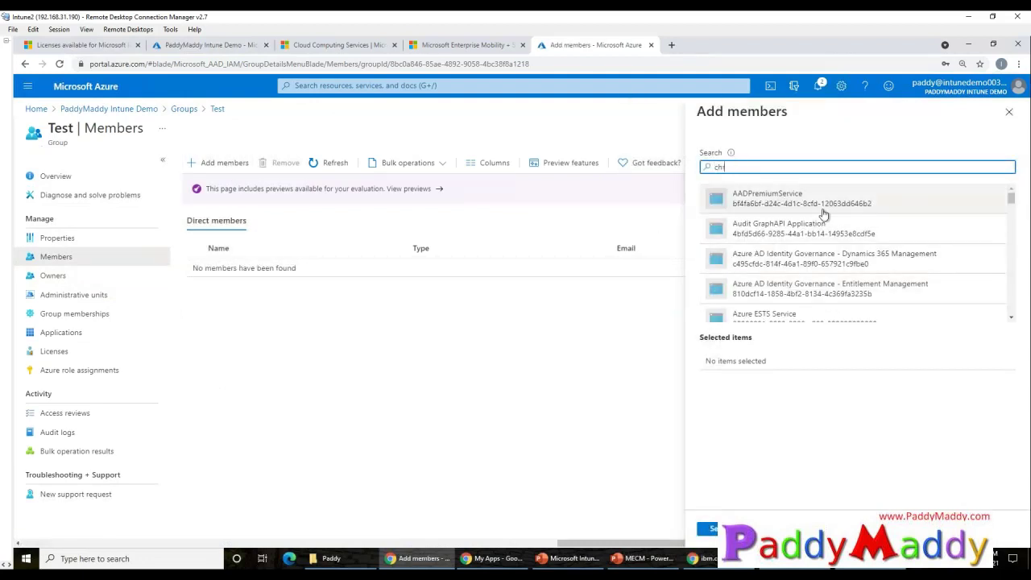
left_click_drag(810, 203, 816, 204)
left_click(736, 203)
left_click(709, 528)
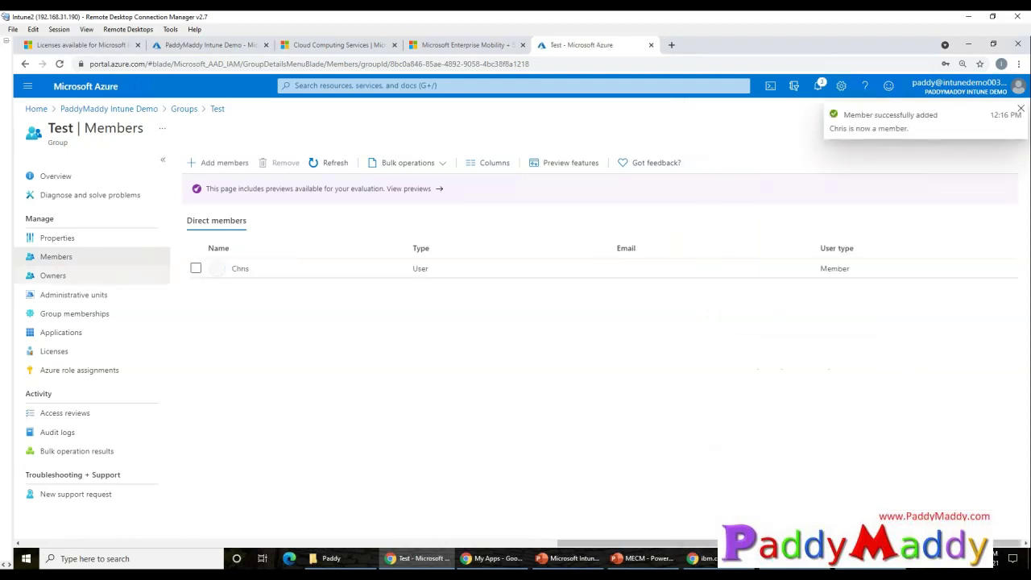
left_click(184, 109)
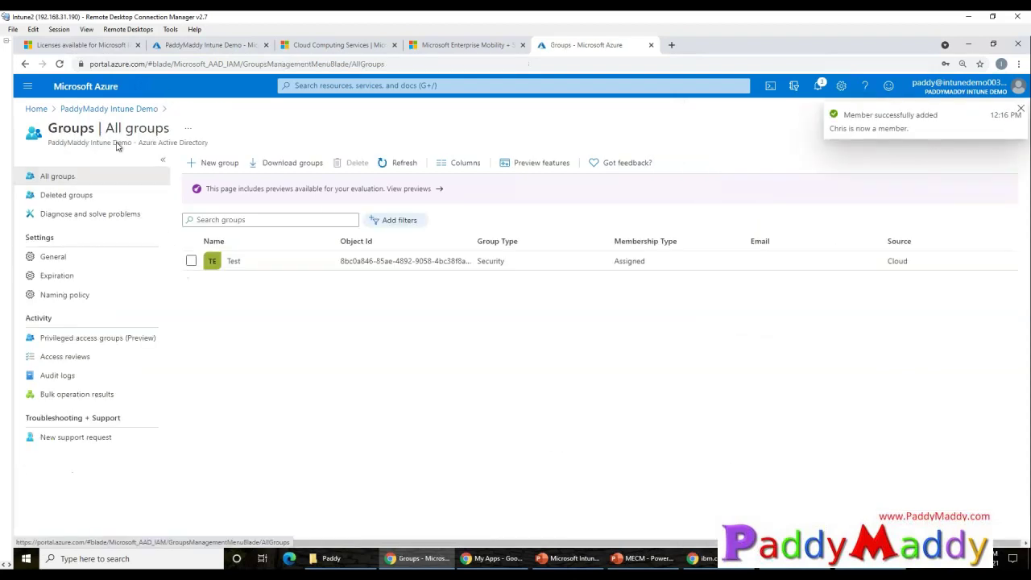
Open the tenant overview and review its name and the Global administrator role.
left_click(105, 109)
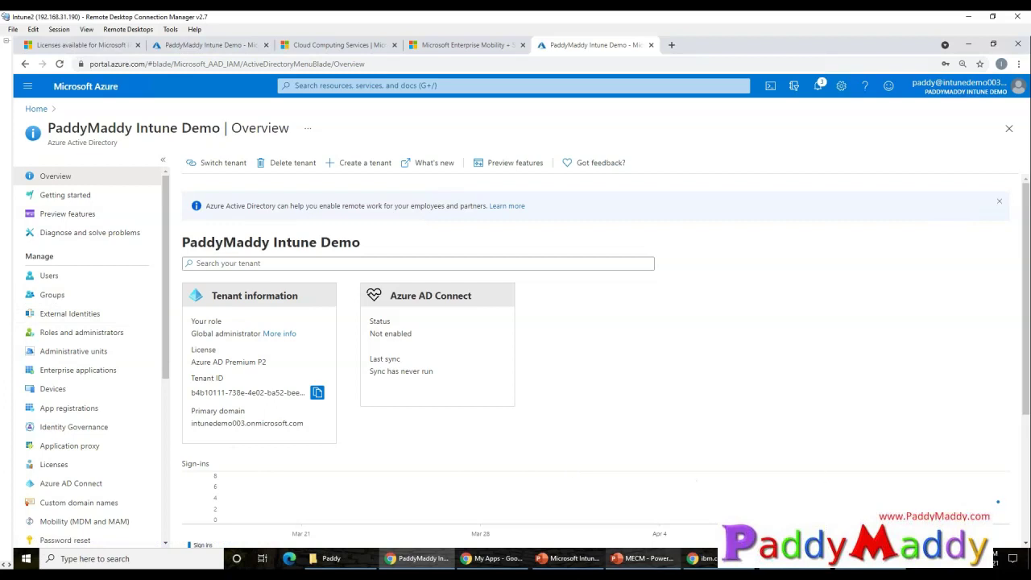
left_click_drag(51, 135, 148, 144)
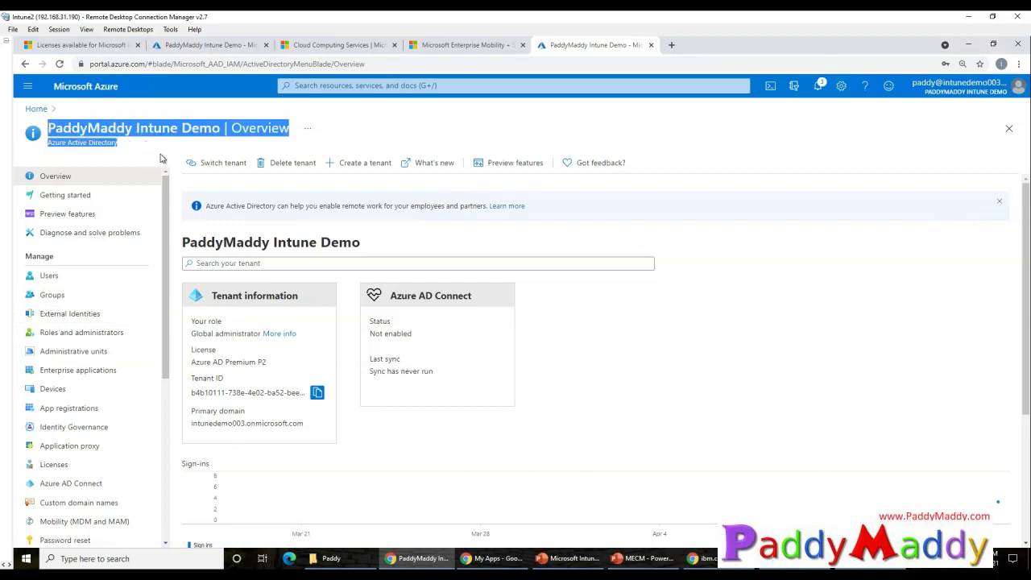
left_click(708, 410)
key("ctrl+plus")
key("ctrl+plus")
key("ctrl+plus")
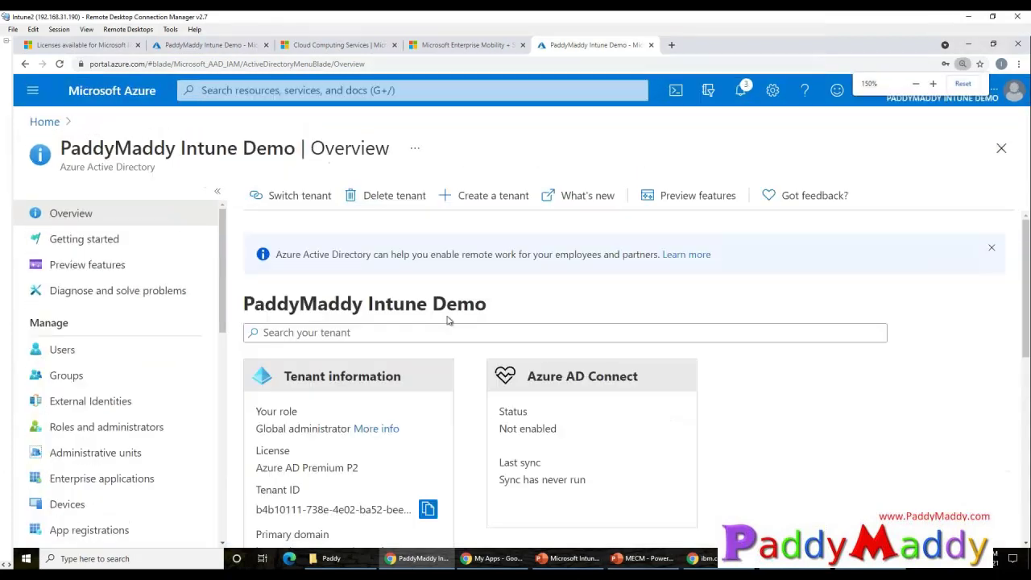
left_click_drag(71, 147, 294, 148)
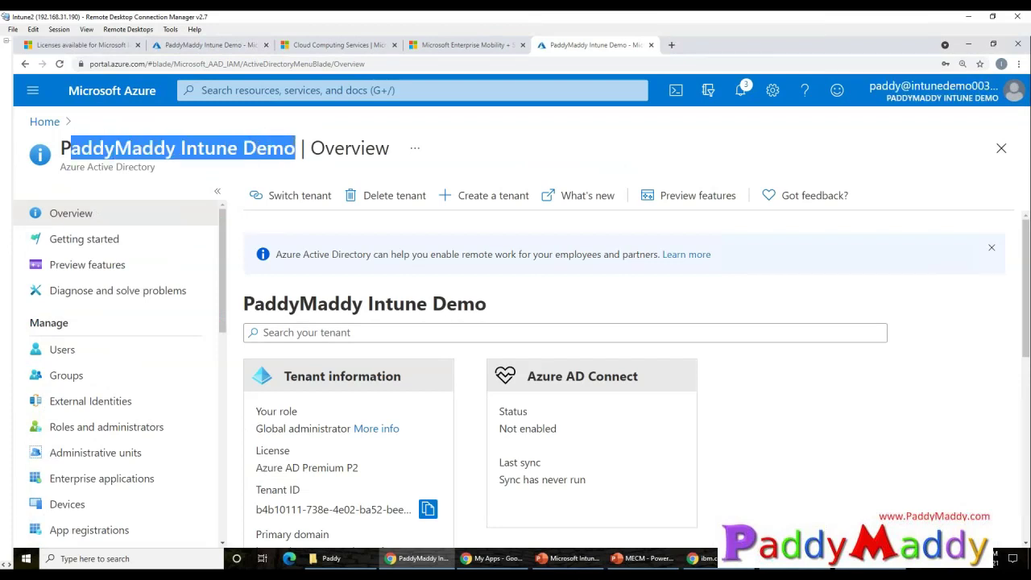
left_click(845, 413)
scroll(375, 354, "down", 2)
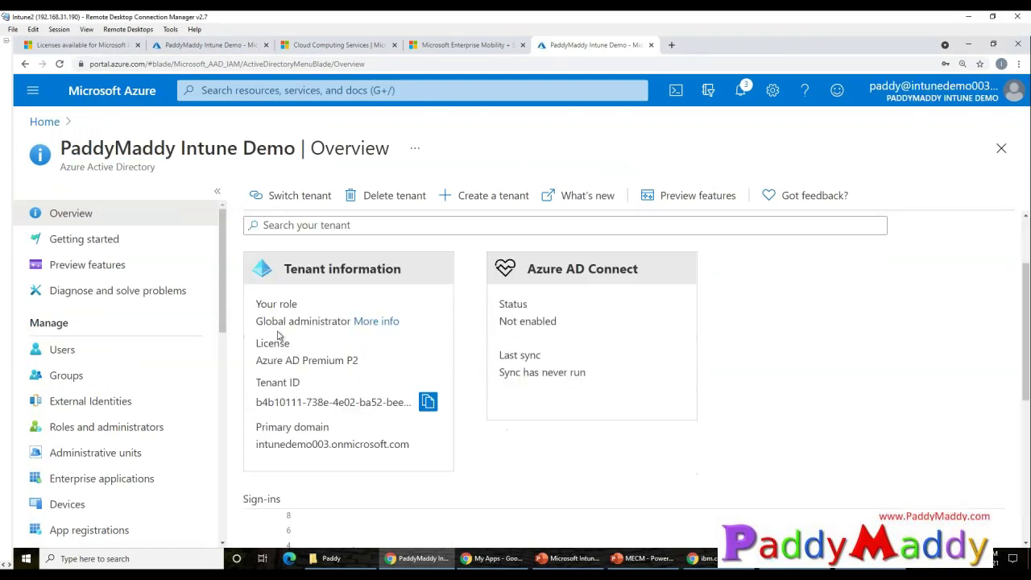
left_click_drag(256, 321, 351, 322)
left_click(311, 323)
left_click_drag(258, 323, 351, 322)
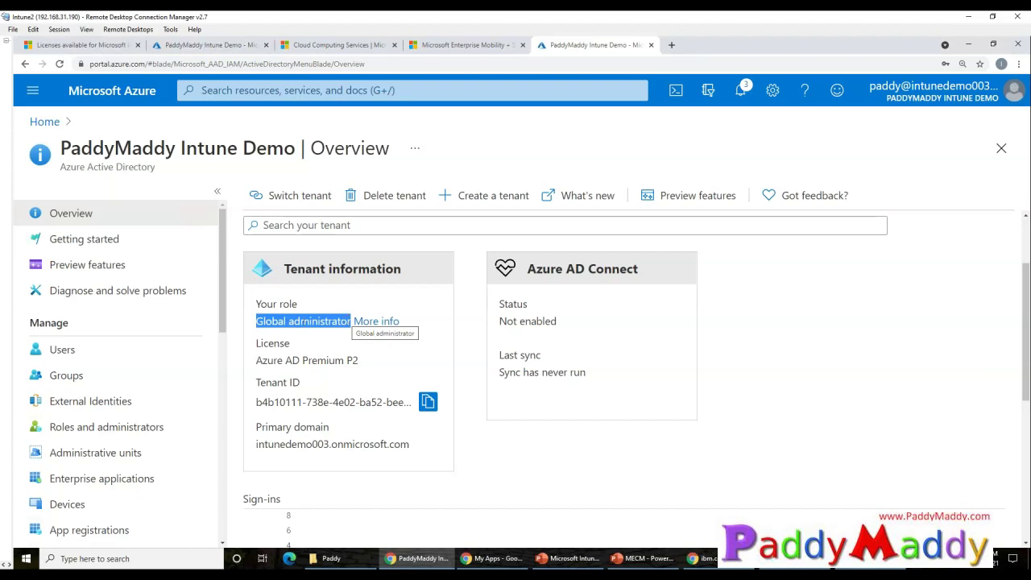
left_click_drag(61, 167, 156, 168)
left_click(129, 427)
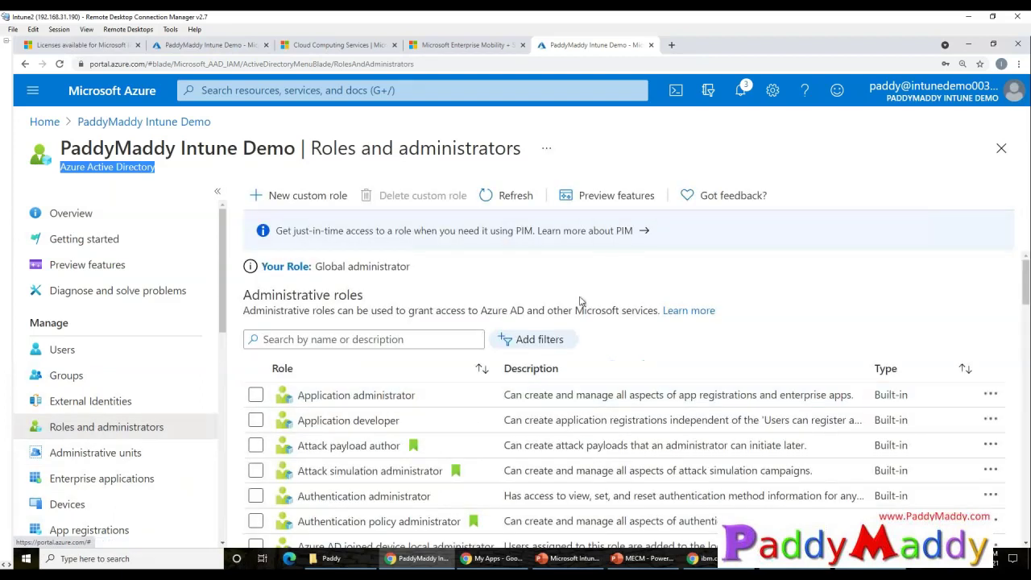
scroll(466, 434, "down", 3)
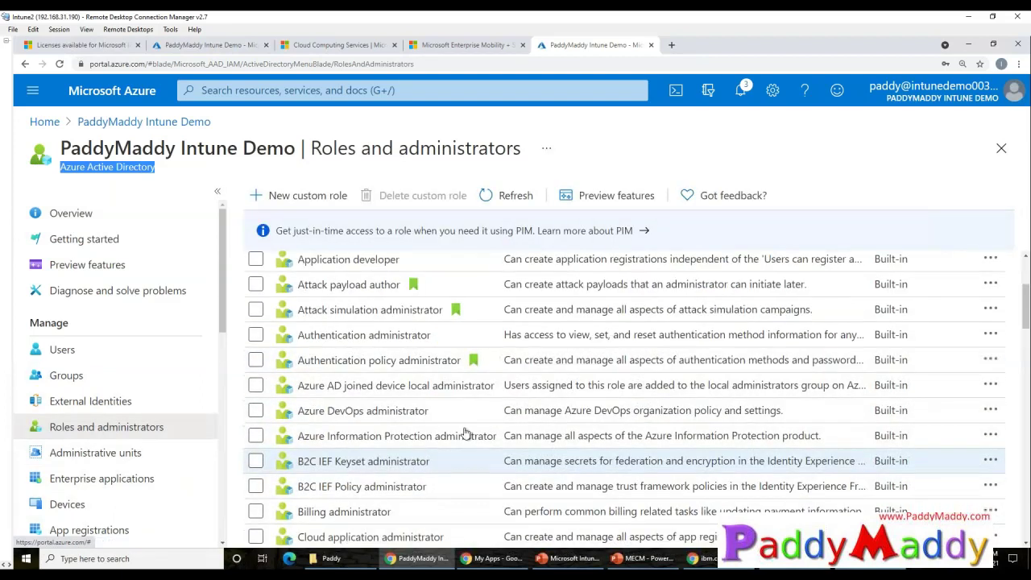
scroll(465, 451, "up", 3)
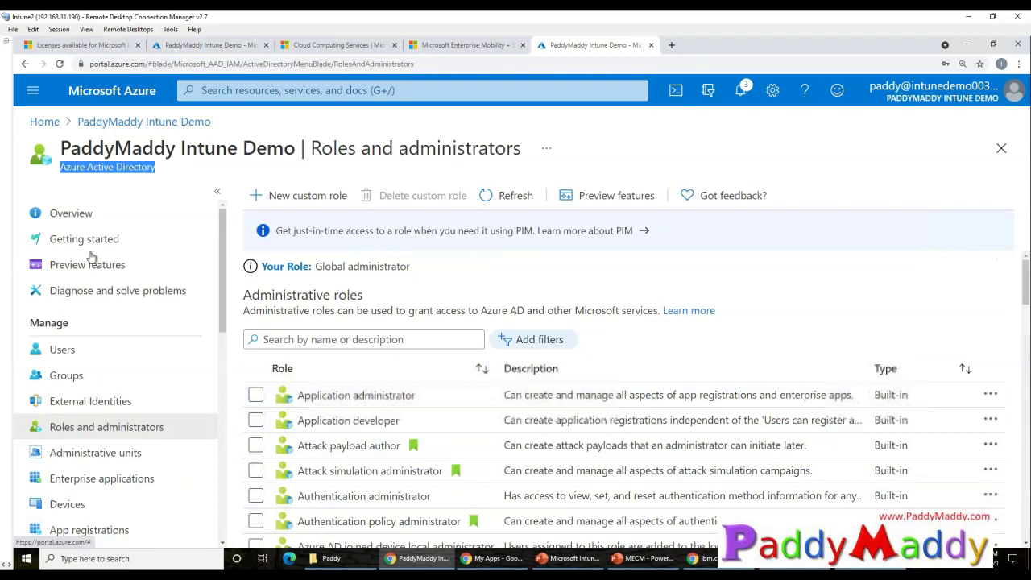
left_click(350, 339)
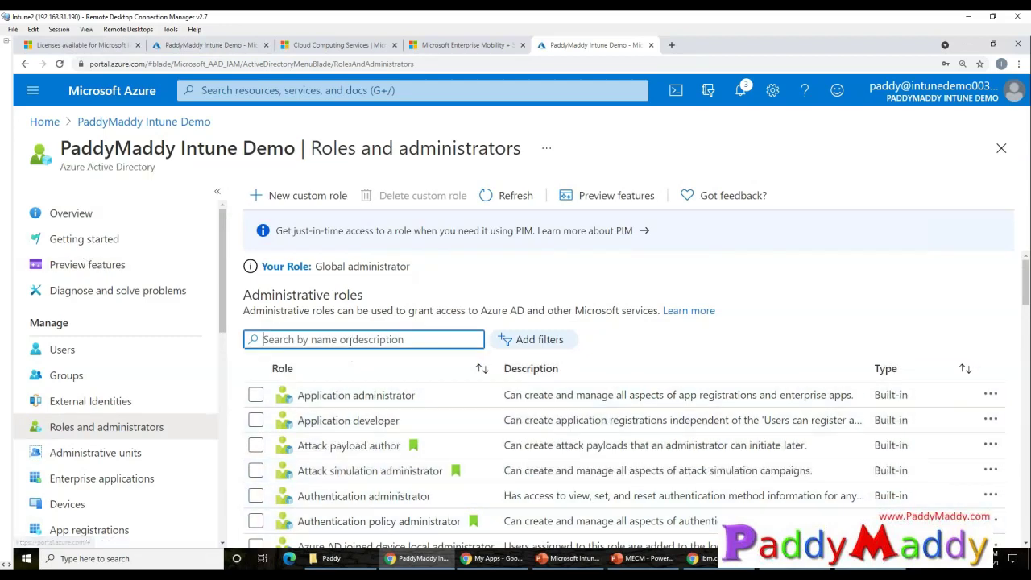
type("I")
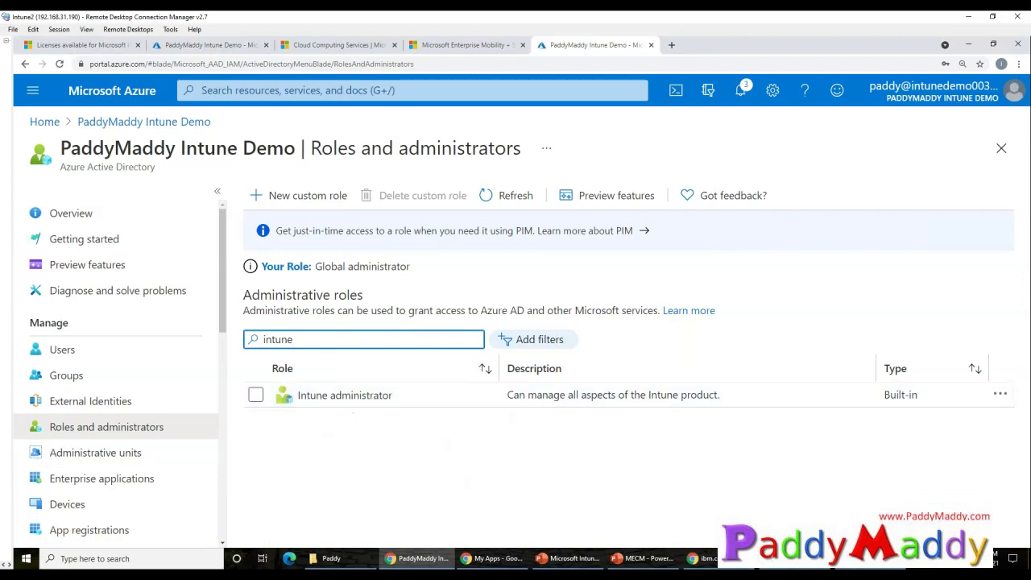
left_click(463, 440)
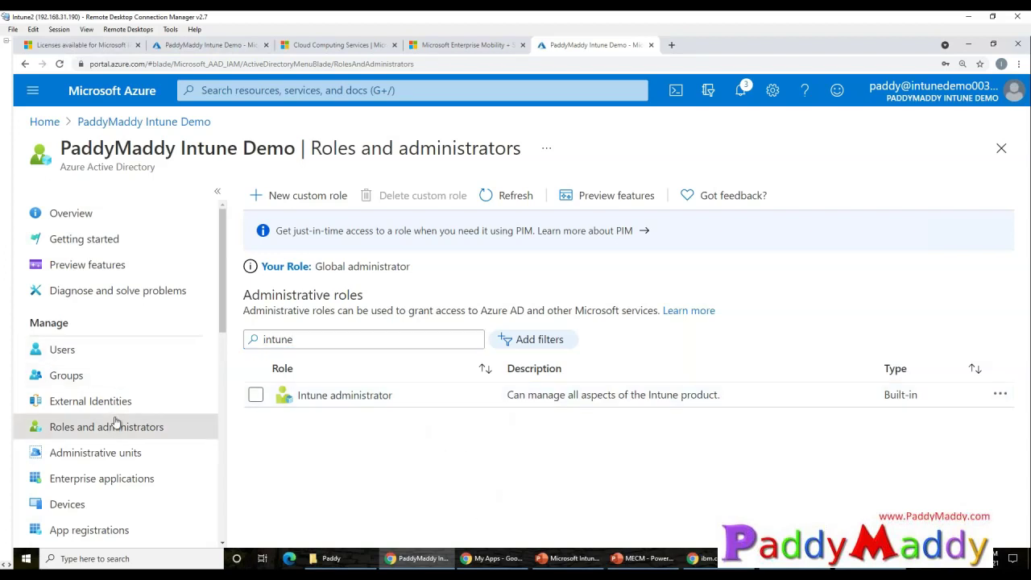
left_click(89, 409)
left_click(64, 361)
key("alt+Left")
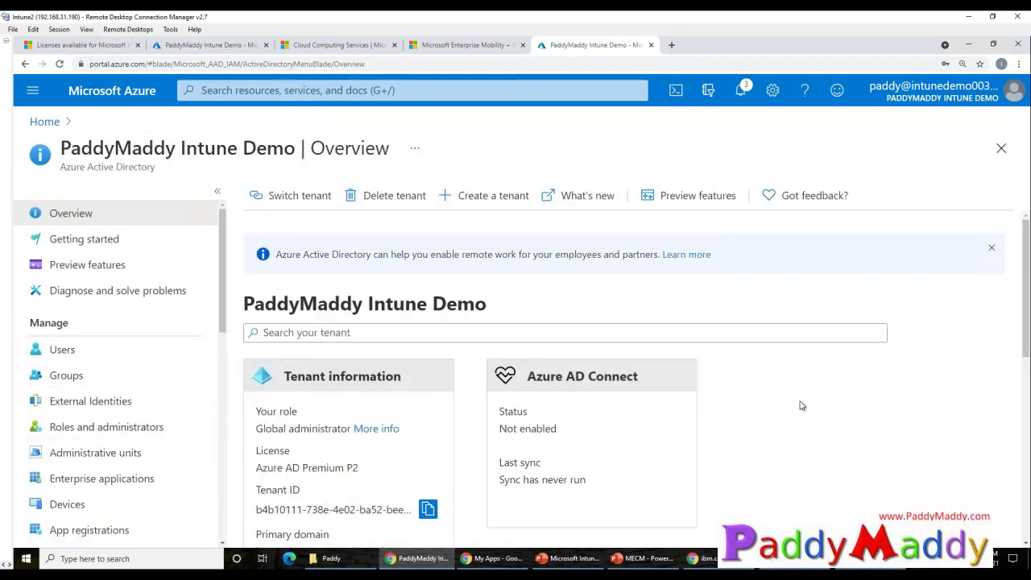
scroll(800, 405, "down", 2)
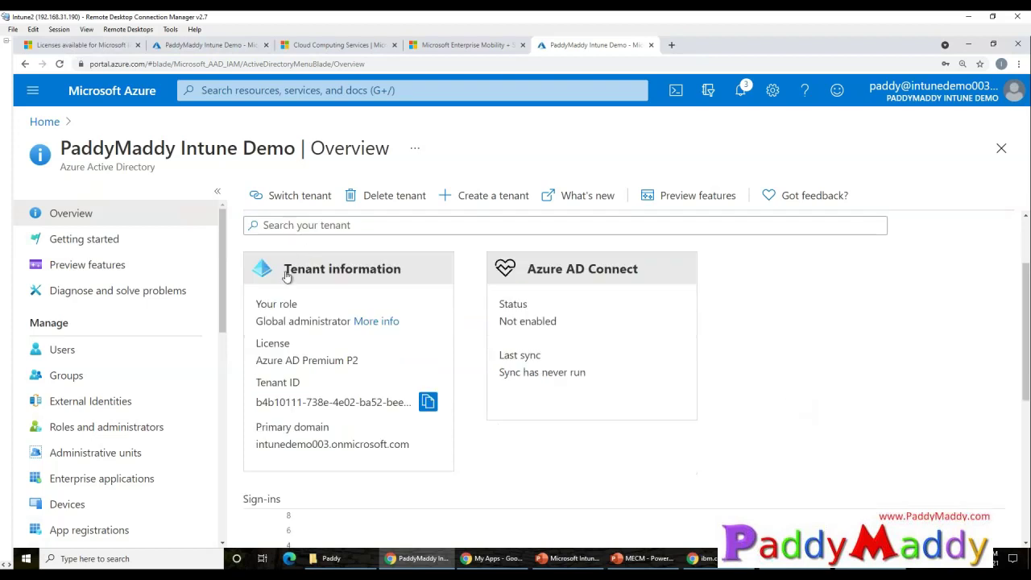
left_click_drag(264, 320, 341, 321)
left_click_drag(256, 360, 350, 364)
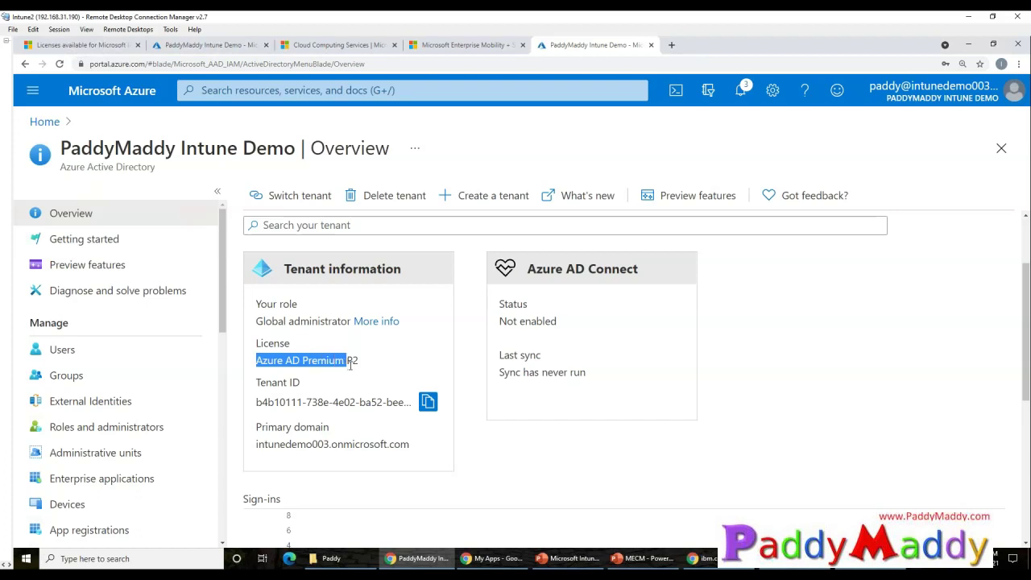
triple_click(325, 361)
triple_click(333, 362)
mouse_move(346, 363)
left_mouse_down()
mouse_move(292, 362)
mouse_move(344, 363)
left_mouse_up()
left_click(299, 362)
Select the license value, then search 'azure ad license' in a new Chrome tab.
left_click(337, 364)
triple_click(337, 364)
left_click(672, 44)
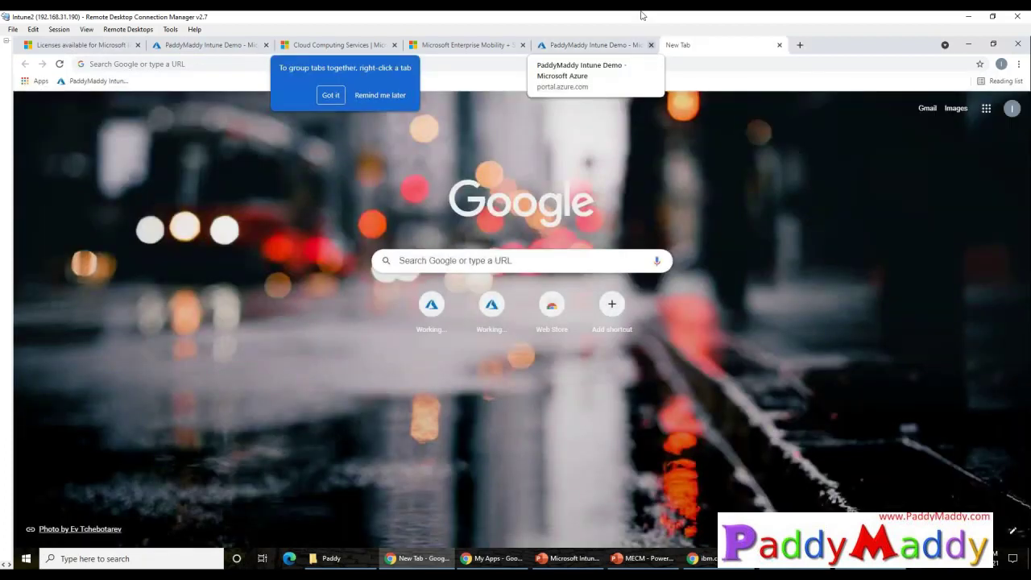
left_click(330, 95)
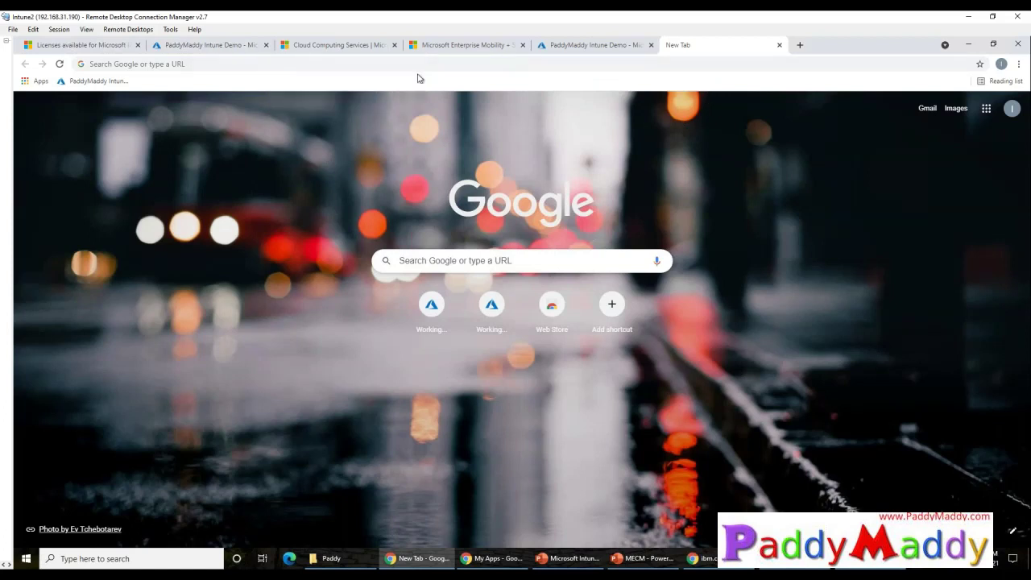
left_click(428, 66)
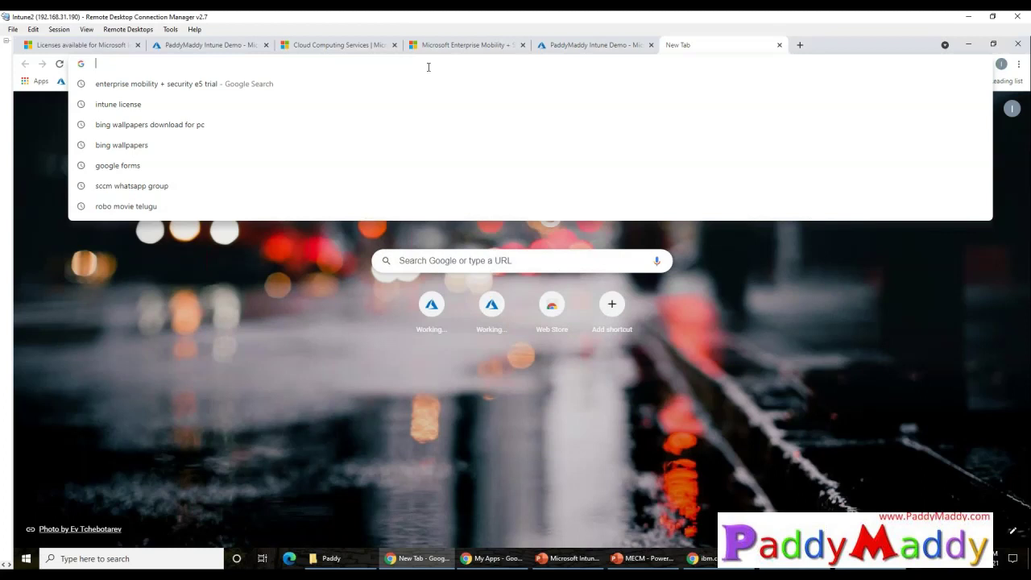
type("azure a")
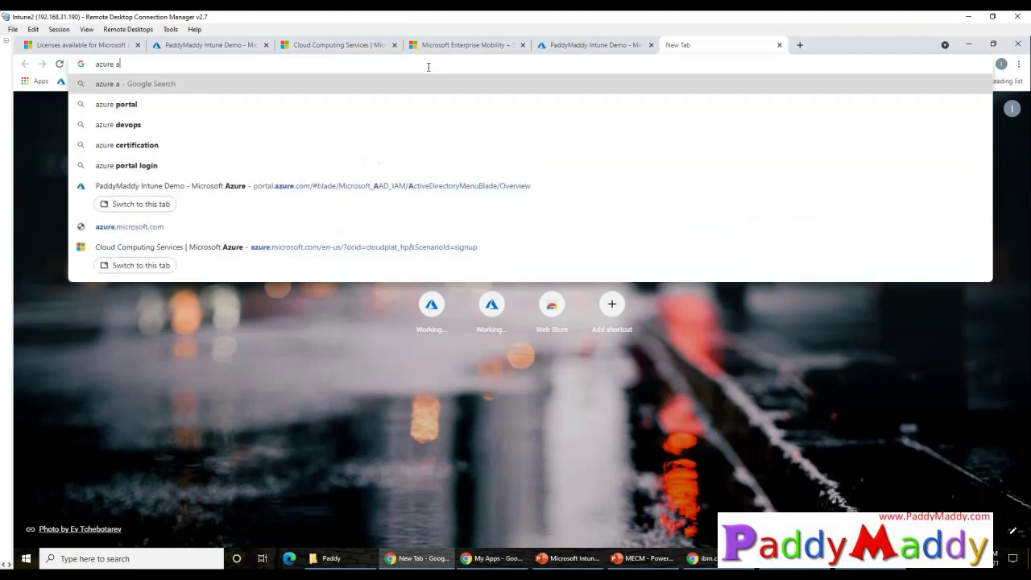
type("d license")
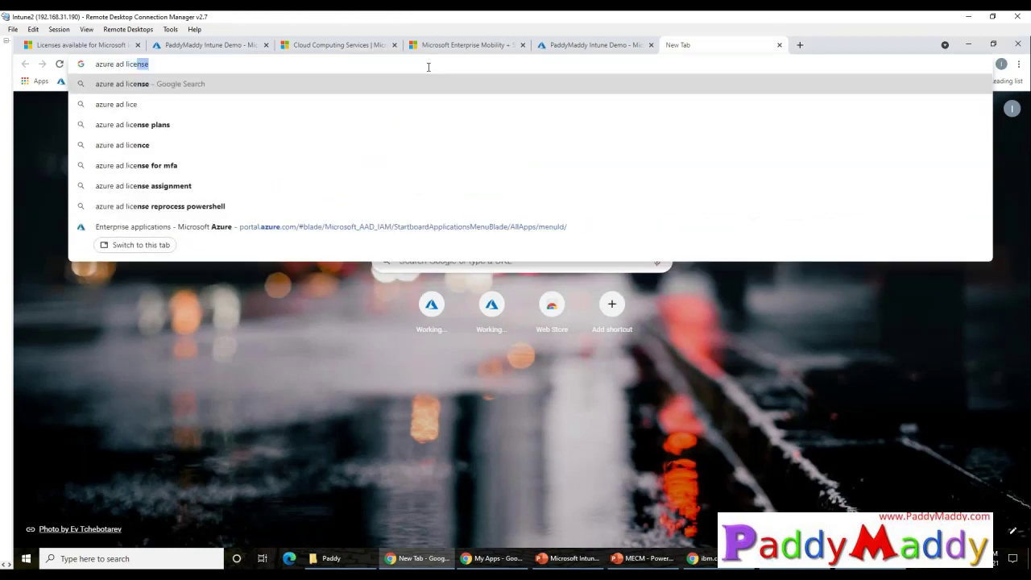
key("Return")
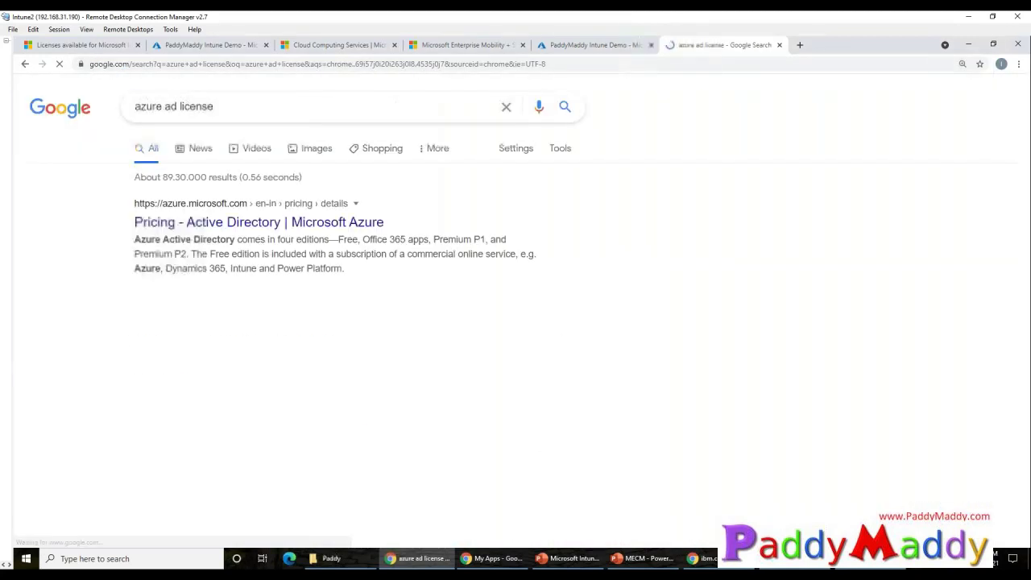
Open the Azure Active Directory pricing page with prices in US Dollar, then switch to Notepad.
left_click(215, 224)
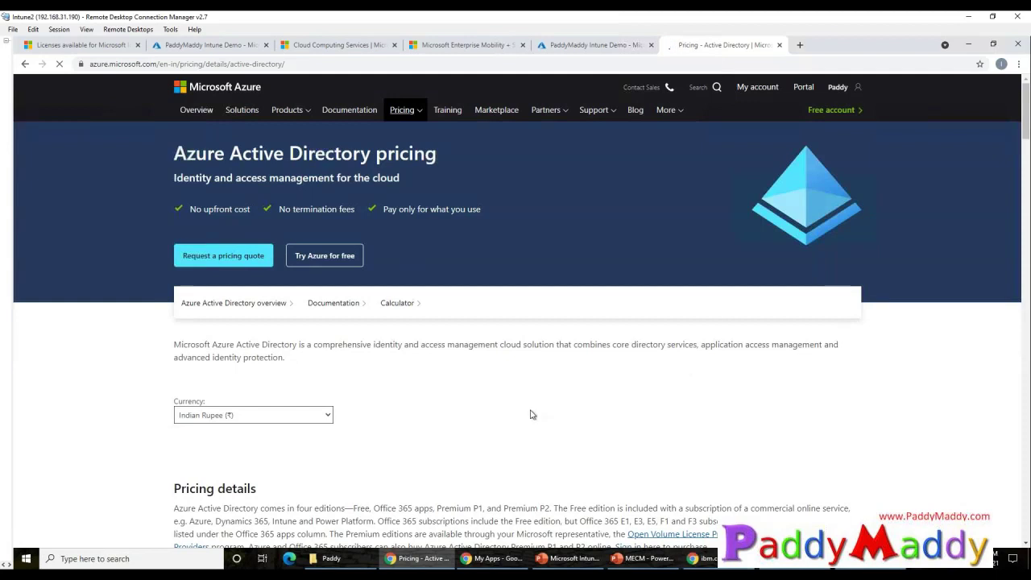
scroll(589, 277, "down", 3)
left_click_drag(376, 327, 760, 333)
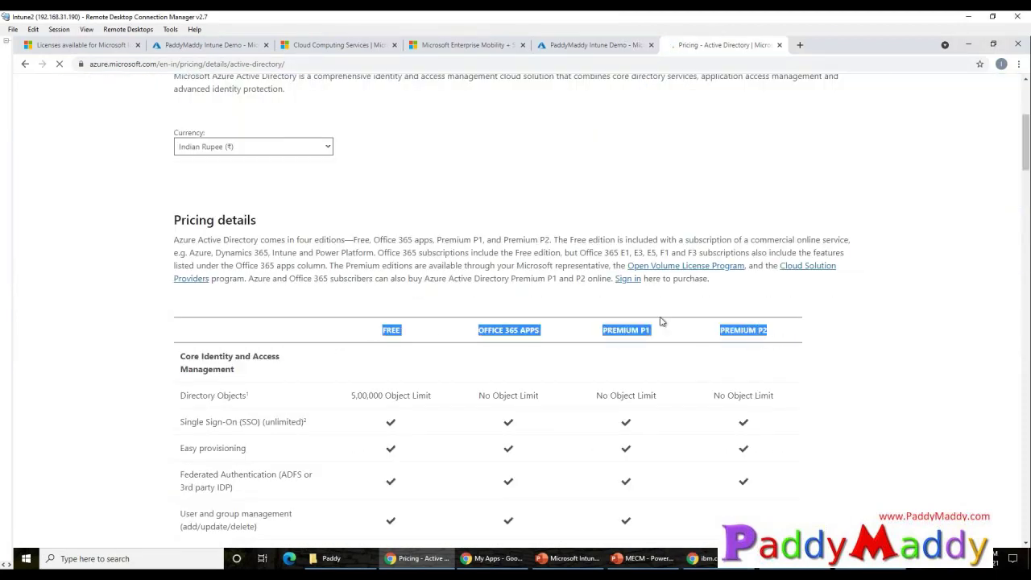
left_click(406, 239)
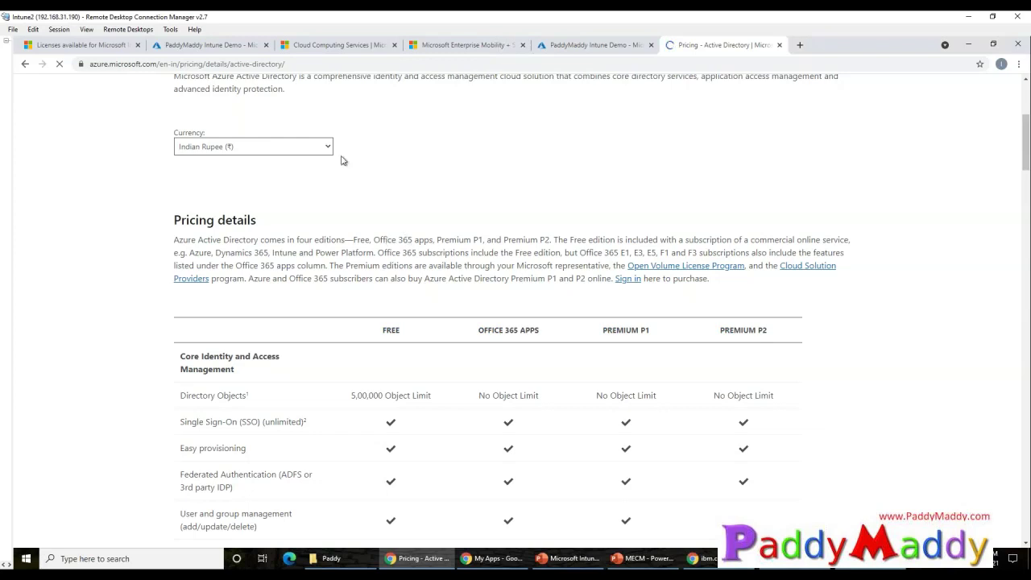
left_click(289, 149)
left_click(231, 174)
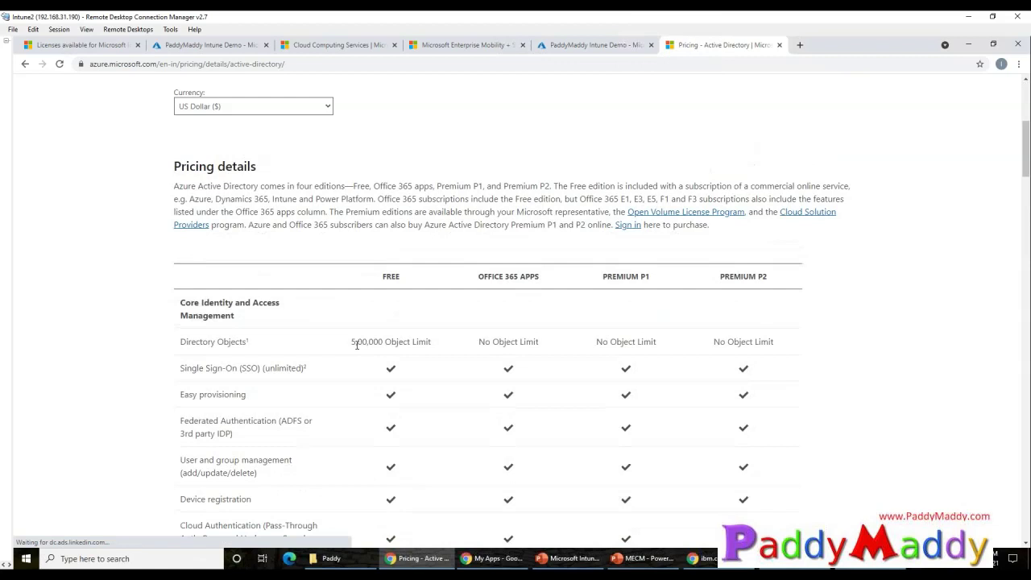
key("alt+Tab")
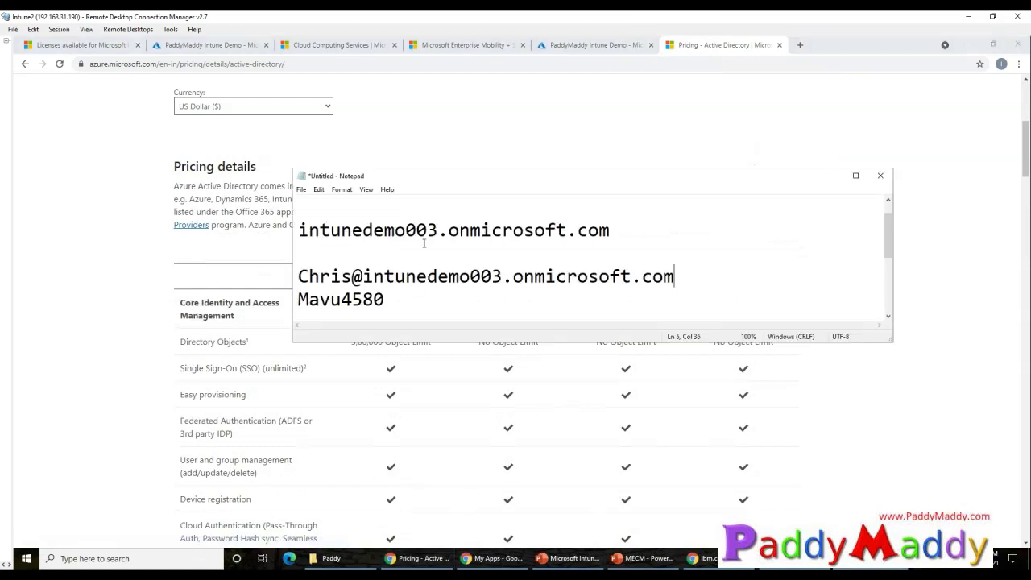
Highlight the tenant's onmicrosoft.com domain line in the notes, then return to the Chrome pricing table.
left_click_drag(448, 230, 613, 225)
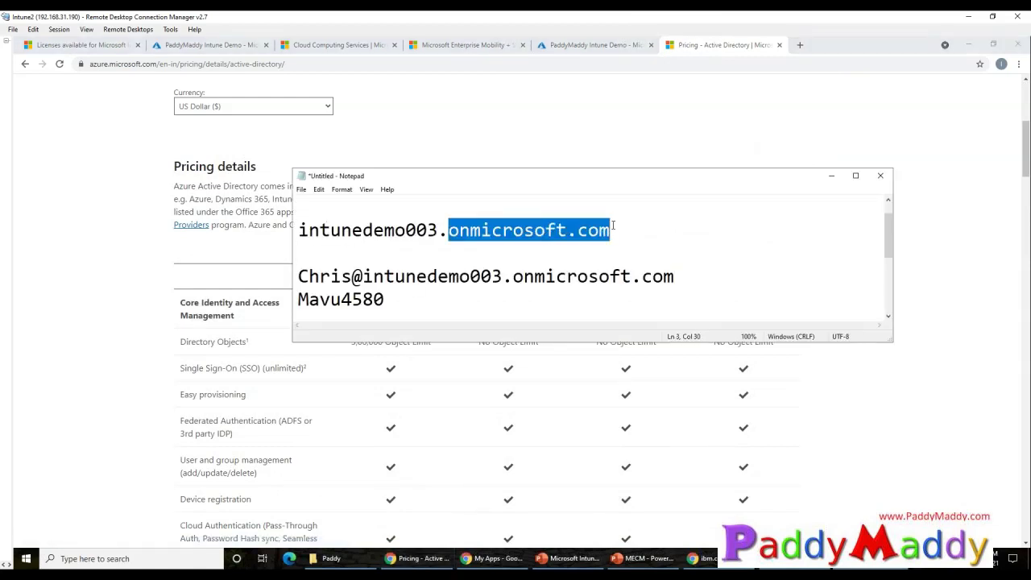
left_click(620, 230)
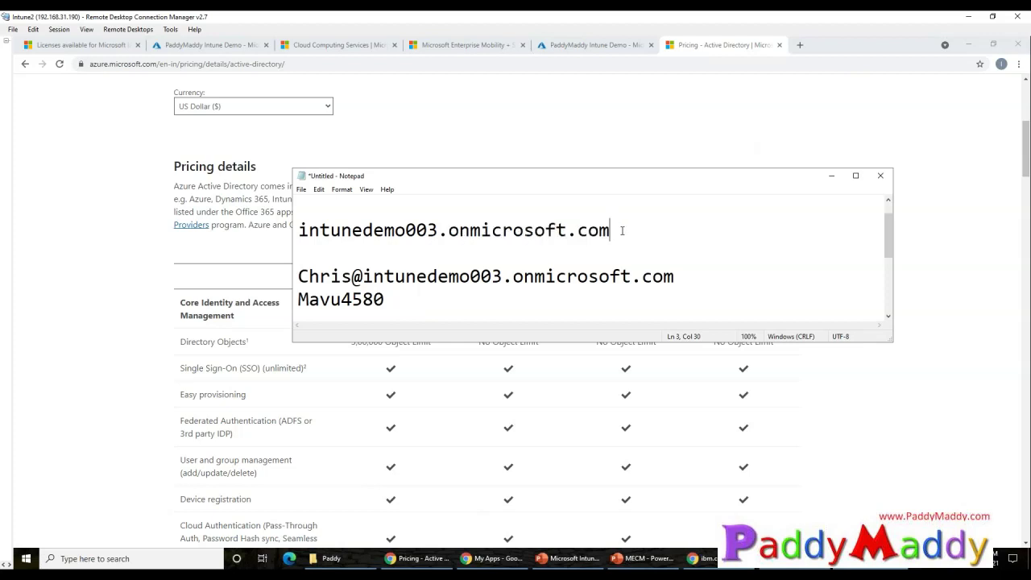
key("shift+Home")
left_click_drag(437, 231, 630, 222)
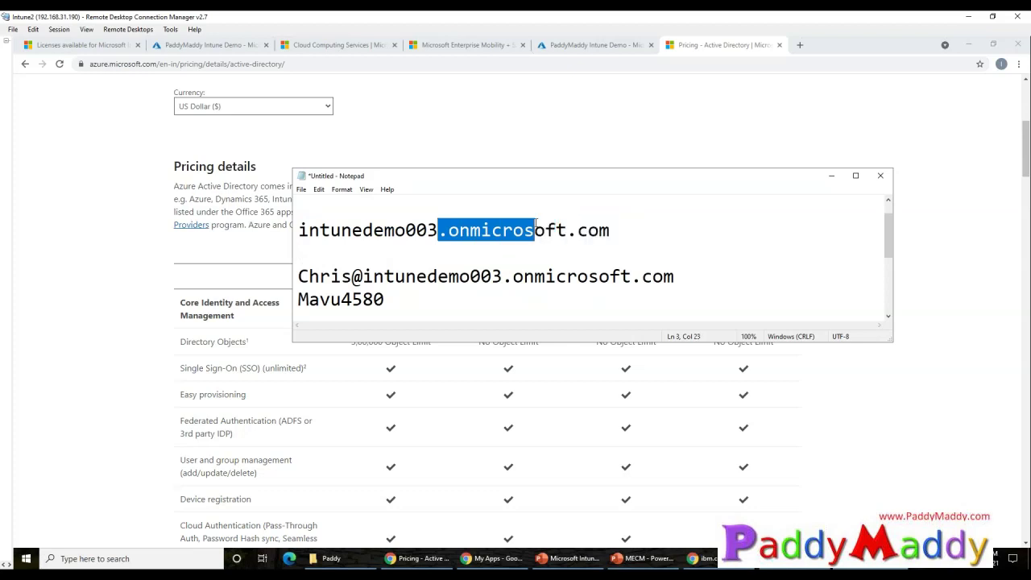
left_click_drag(298, 232, 616, 232)
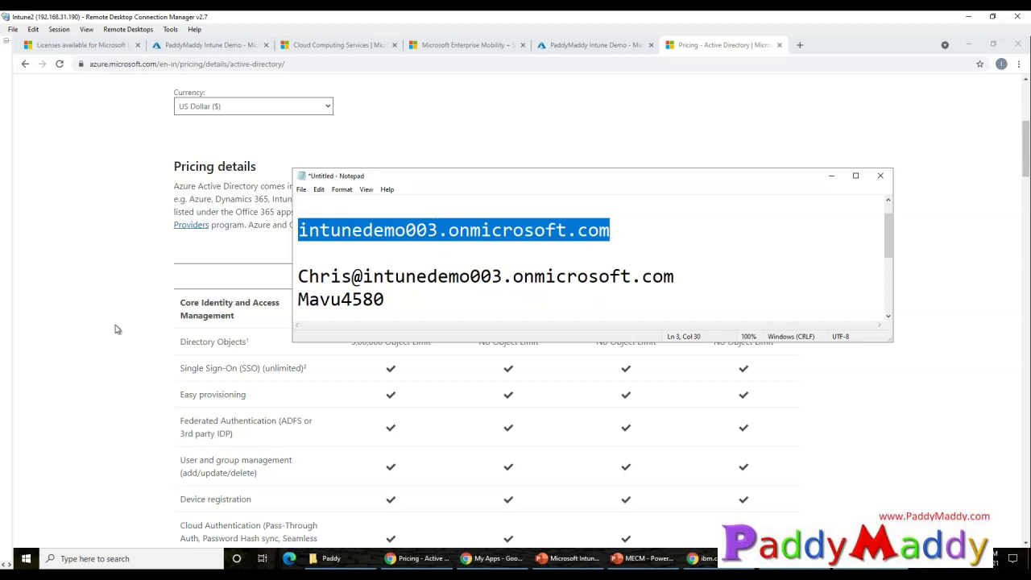
left_click(69, 300)
scroll(292, 283, "down", 1)
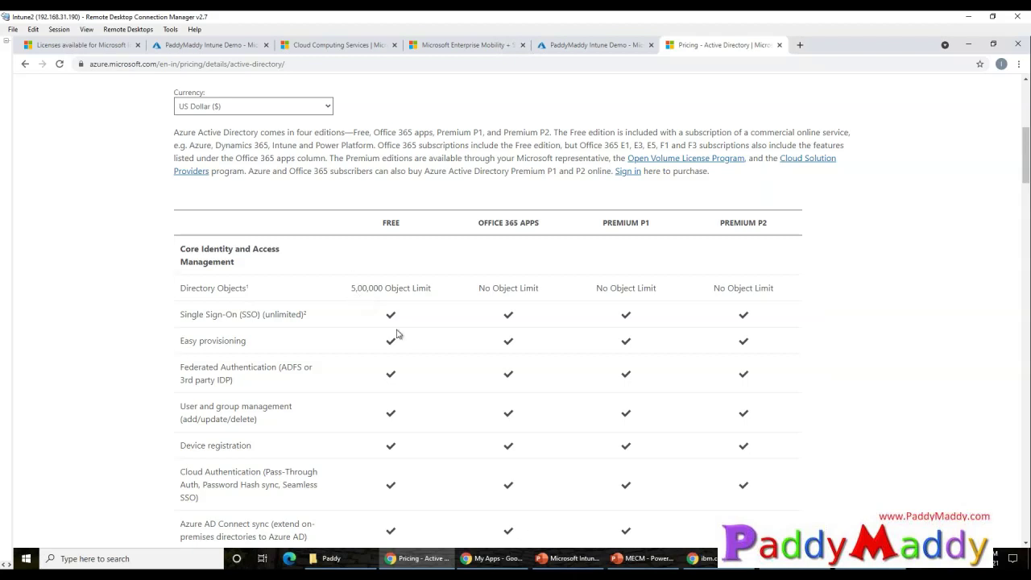
Point out the SSO, Premium Features, self-service password reset and device-to-usage-report rows.
scroll(344, 385, "down", 1)
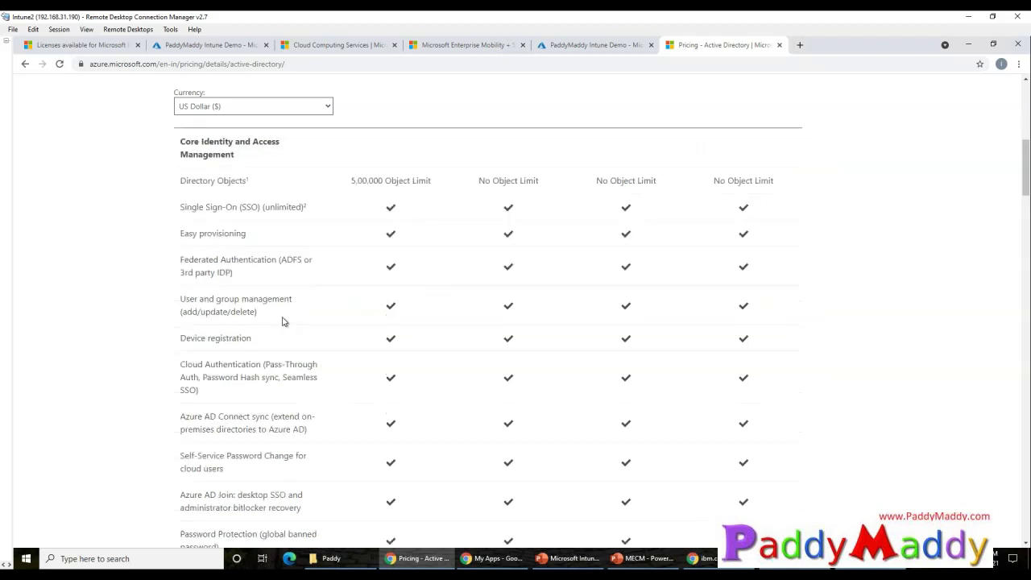
scroll(336, 373, "down", 1)
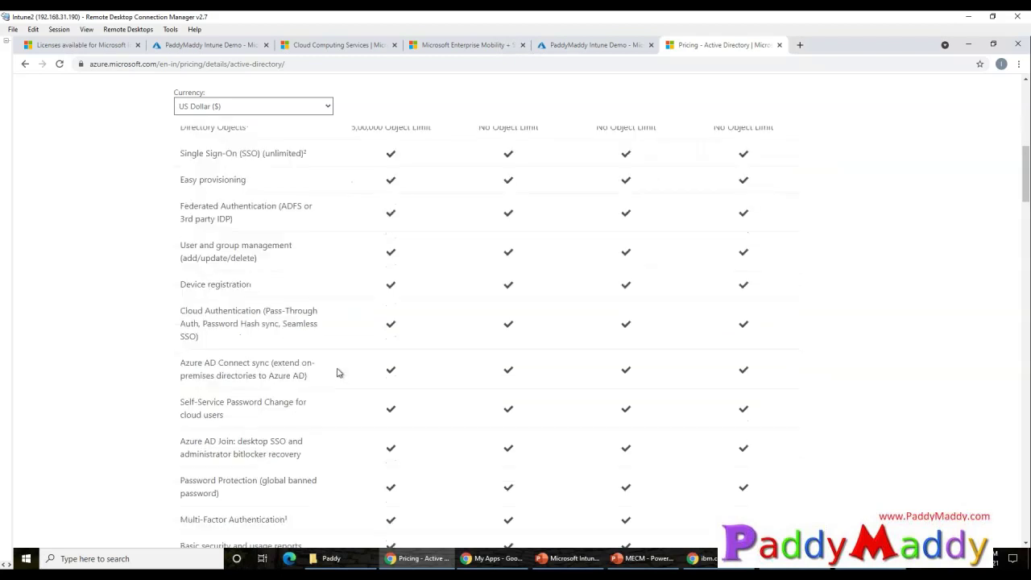
scroll(296, 281, "up", 1)
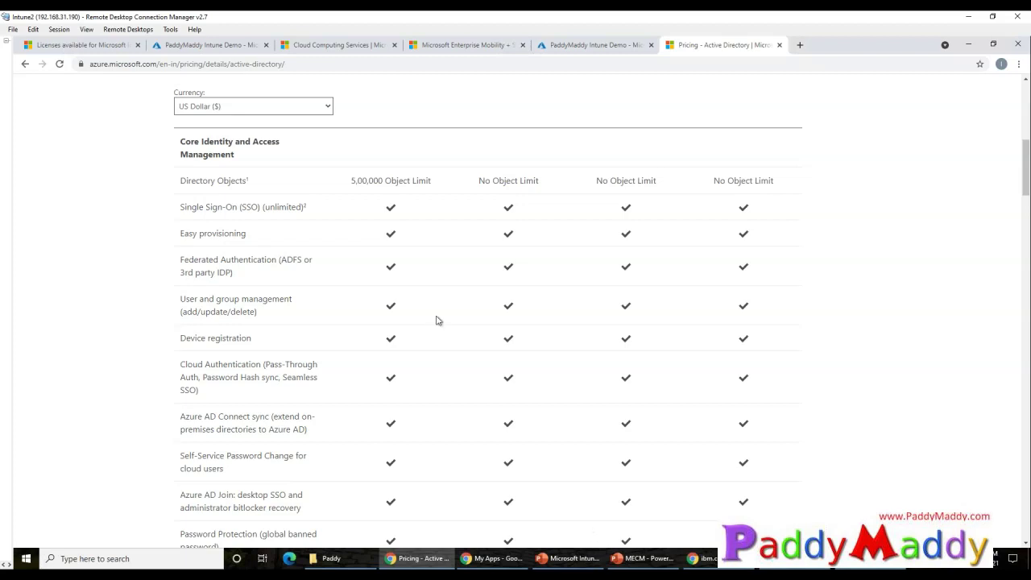
left_click_drag(186, 207, 260, 208)
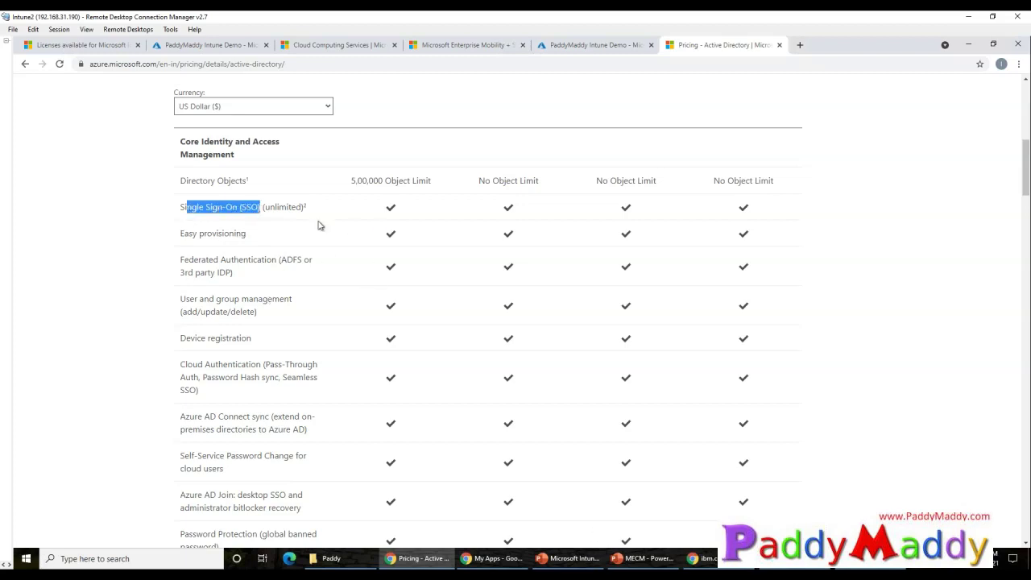
scroll(339, 355, "down", 2)
scroll(338, 310, "down", 5)
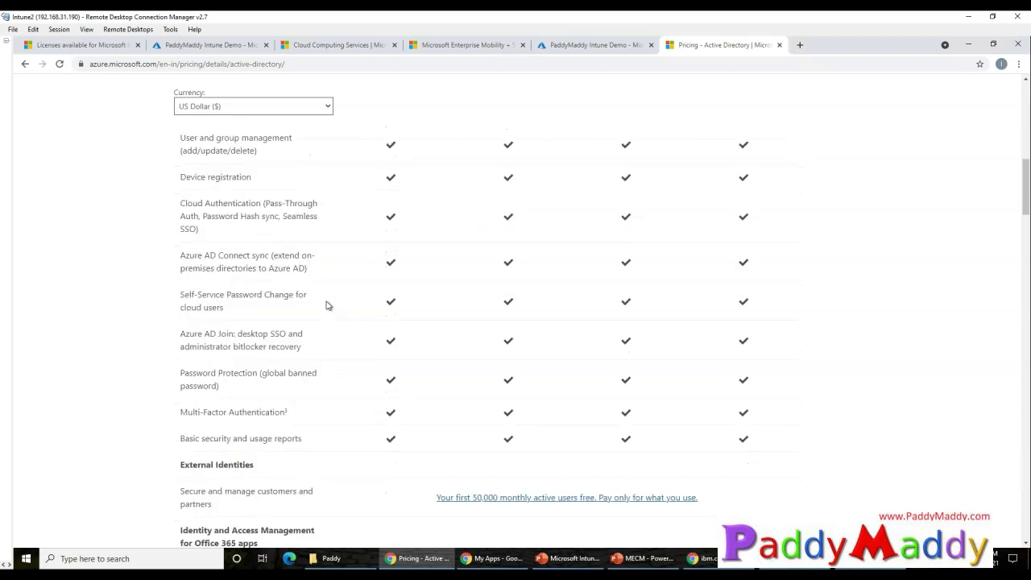
scroll(371, 308, "down", 2)
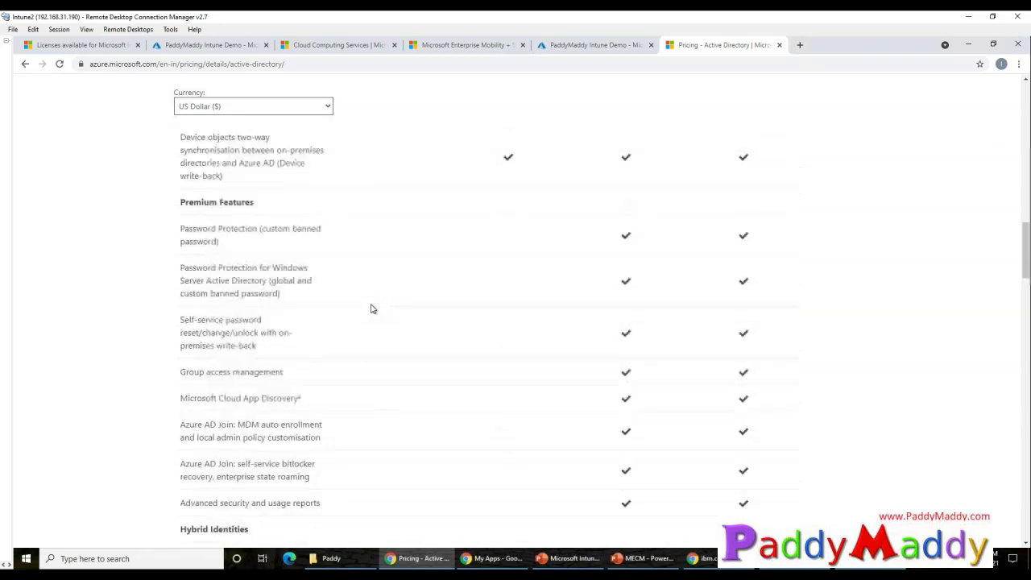
mouse_move(220, 235)
left_mouse_down()
mouse_move(257, 217)
mouse_move(304, 316)
mouse_move(275, 306)
mouse_move(217, 242)
left_mouse_up()
left_click(266, 273)
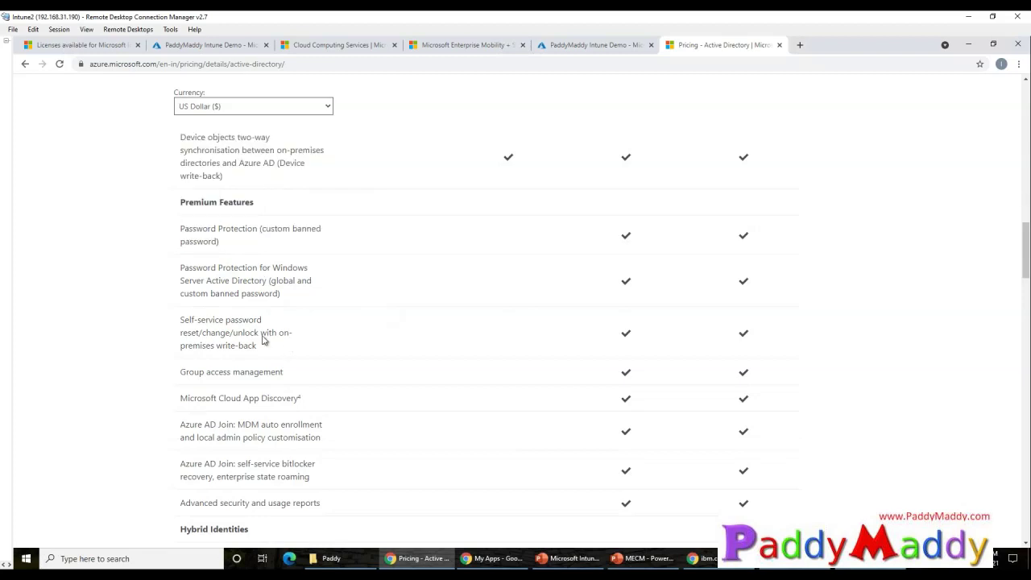
left_click_drag(261, 323, 190, 321)
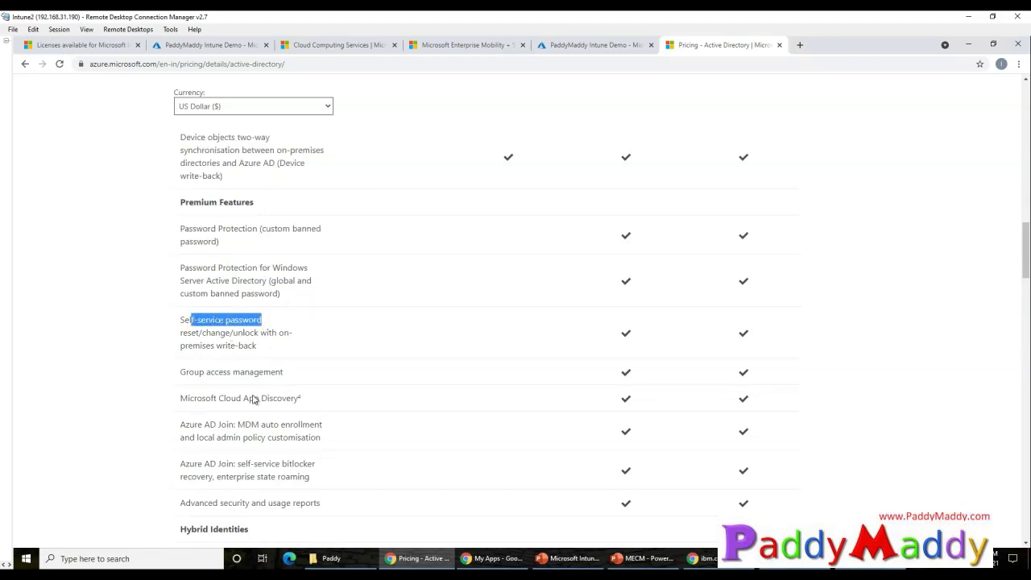
mouse_move(320, 507)
left_mouse_down()
mouse_move(282, 363)
mouse_move(258, 337)
mouse_move(247, 396)
left_mouse_up()
scroll(284, 369, "down", 3)
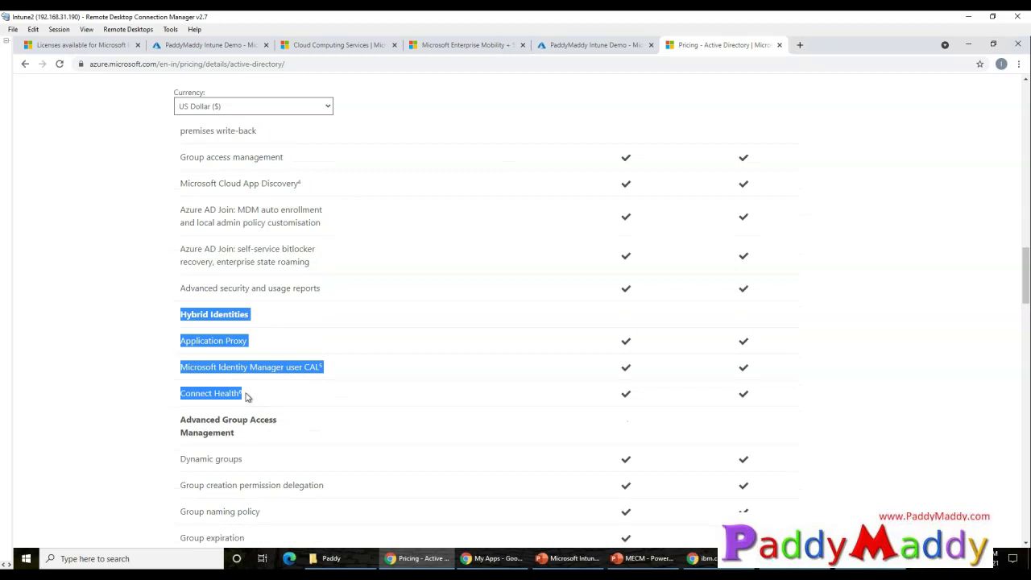
scroll(476, 439, "down", 5)
scroll(486, 457, "up", 20)
scroll(660, 355, "down", 5)
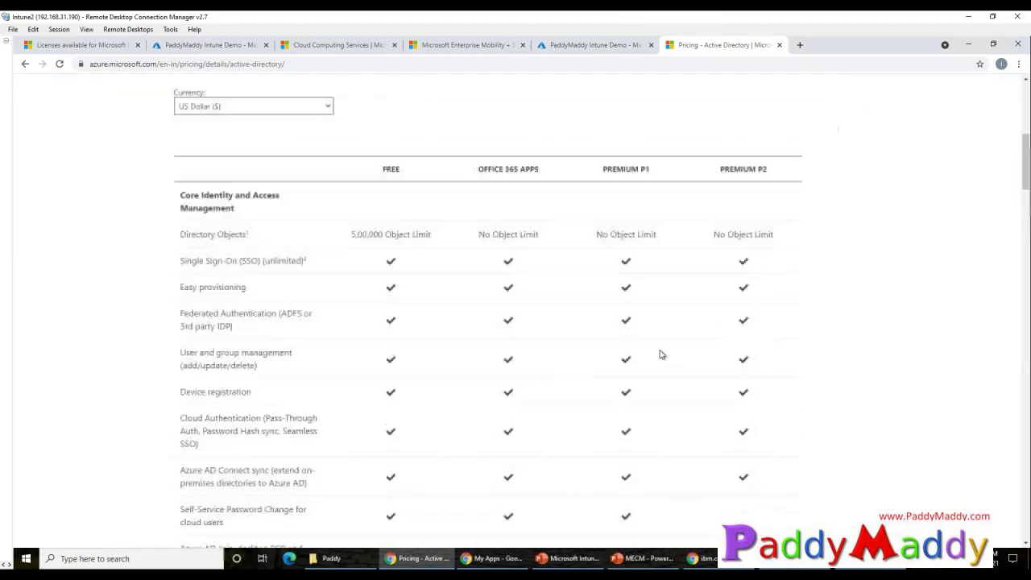
Highlight the PREMIUM P1, PREMIUM P2 and OFFICE 365 APPS column headers.
left_click_drag(603, 169, 768, 170)
left_click_drag(604, 170, 646, 170)
left_click_drag(720, 169, 774, 172)
left_click_drag(604, 169, 675, 171)
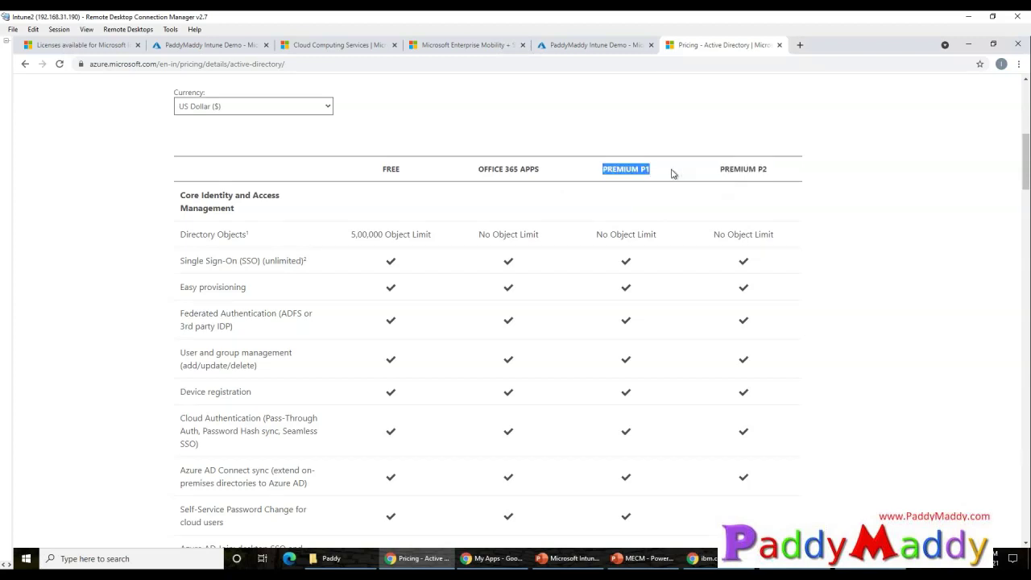
left_click_drag(604, 169, 649, 170)
left_click_drag(738, 179, 779, 171)
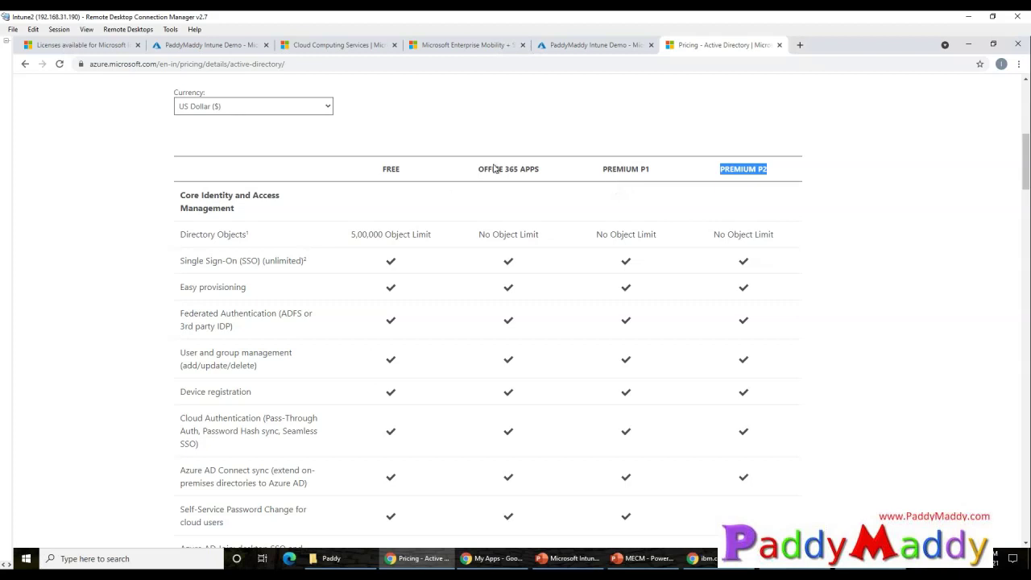
left_click_drag(478, 174, 511, 213)
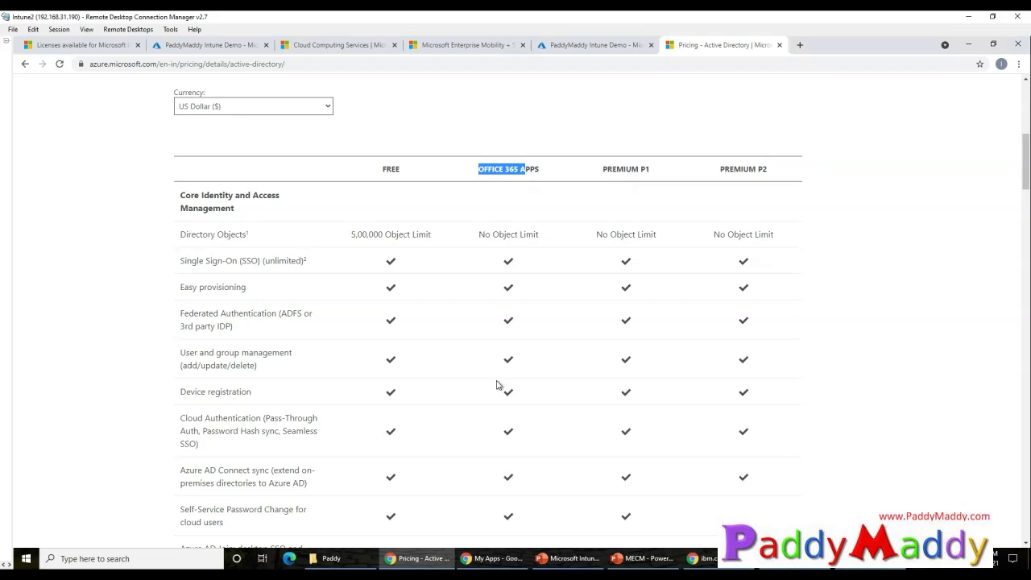
Bring the Notepad notes forward and highlight the tenant name and onmicrosoft.com parts of the domain.
left_click(757, 559)
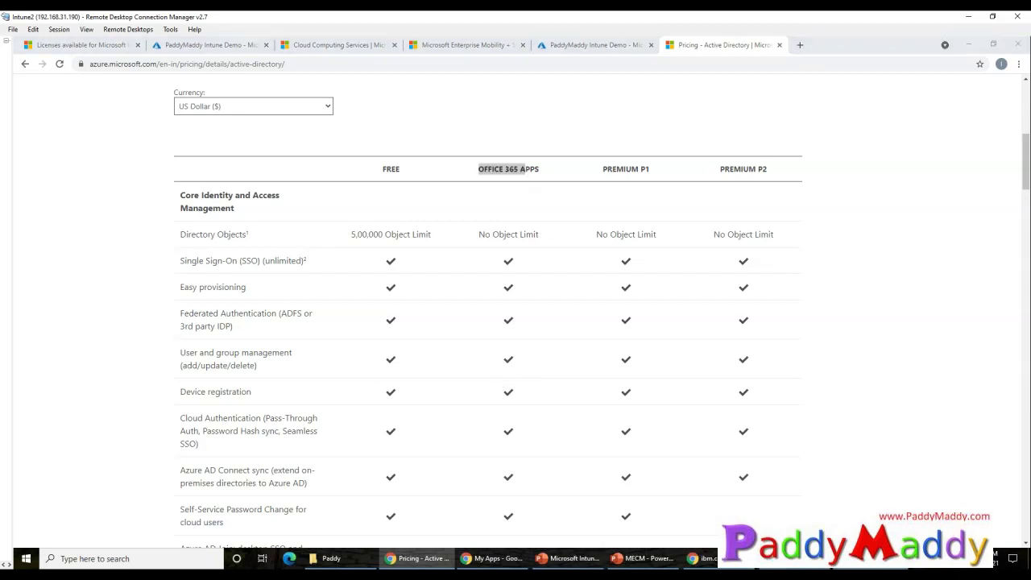
left_click_drag(448, 230, 692, 220)
left_click_drag(438, 231, 294, 237)
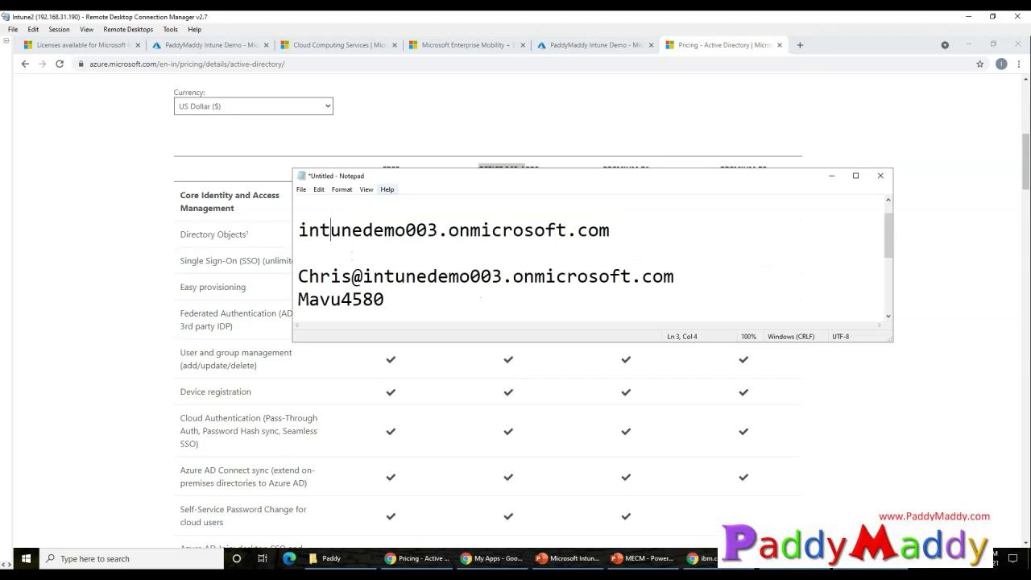
Go to portal.office.com in a new Chrome tab.
left_click(799, 45)
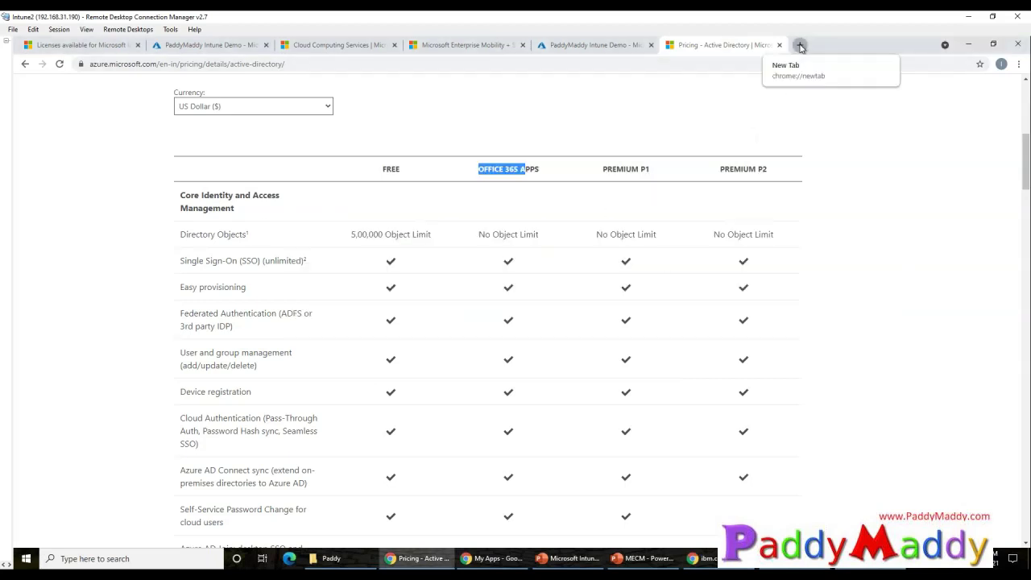
left_click(800, 44)
type("portal.i")
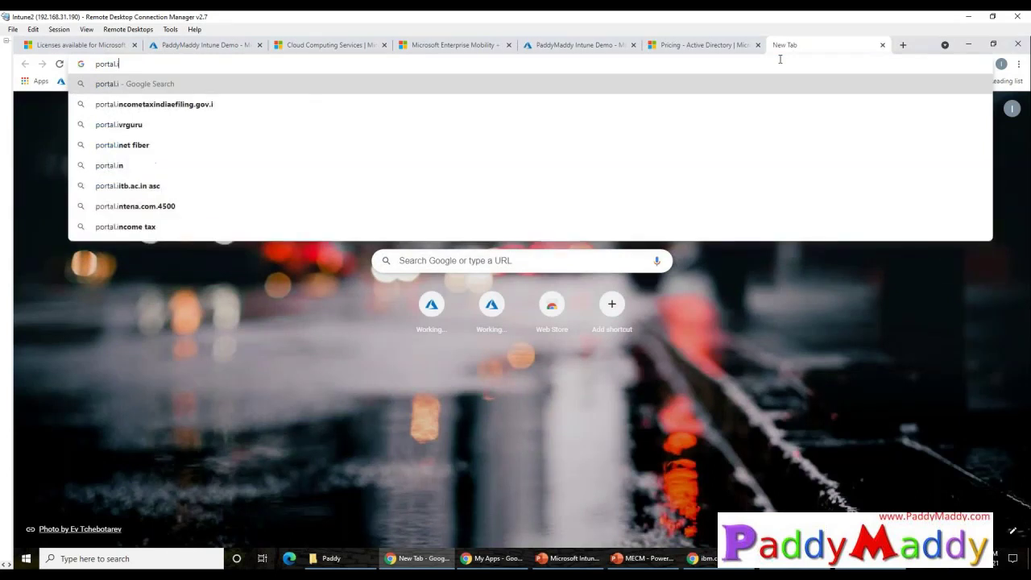
key("BackSpace")
type("offi")
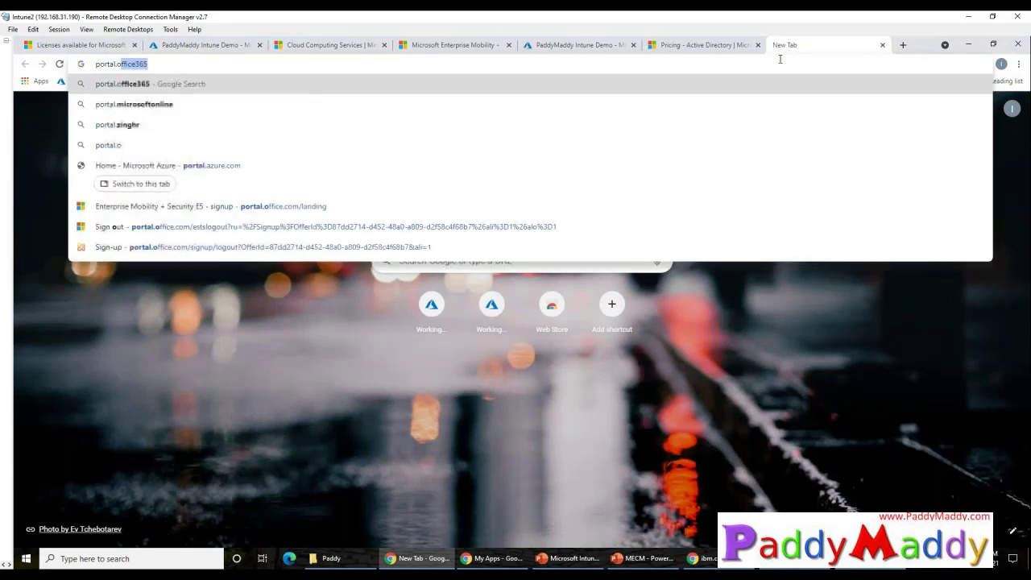
type("ce.co")
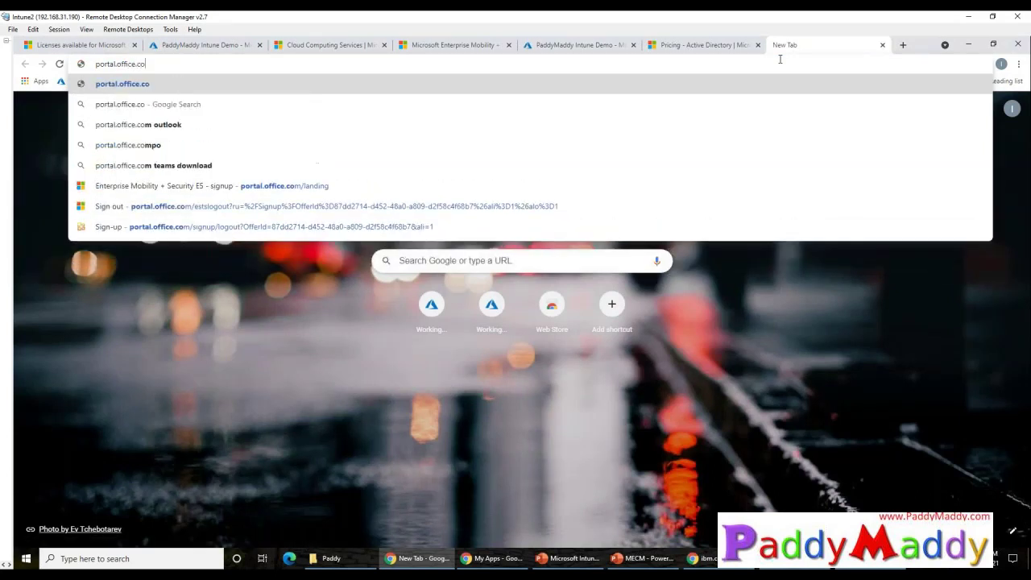
key("Return")
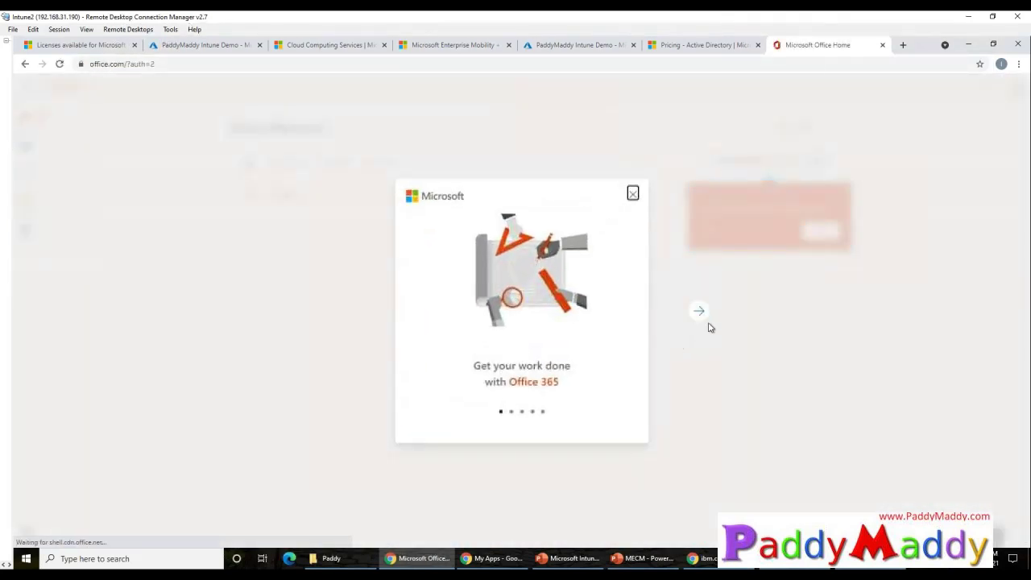
Close the welcome tour and open Users > Active users in the Microsoft 365 admin center.
left_click(701, 312)
left_click(700, 312)
left_click(700, 312)
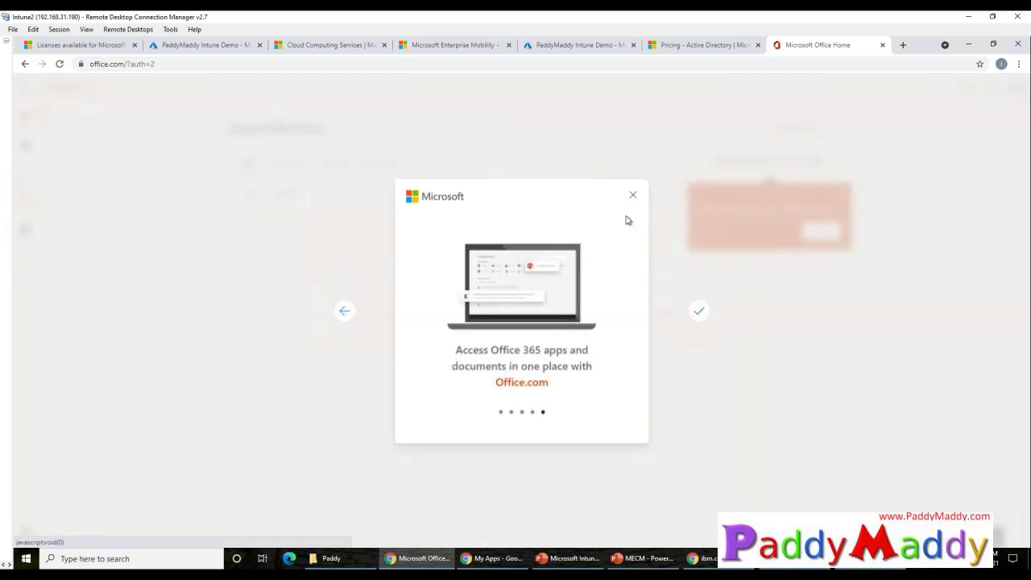
left_click(633, 194)
left_click(25, 235)
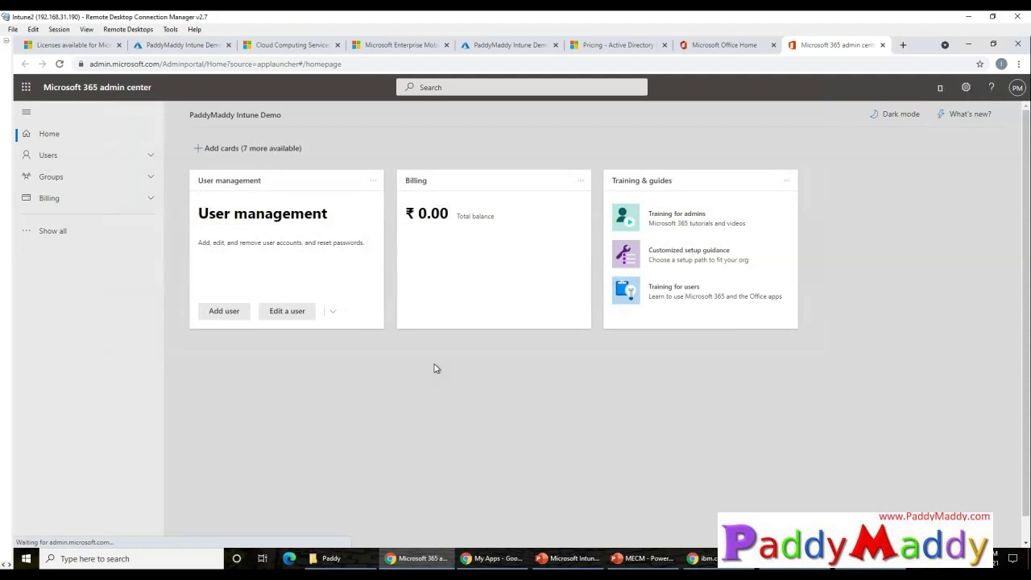
left_click(50, 158)
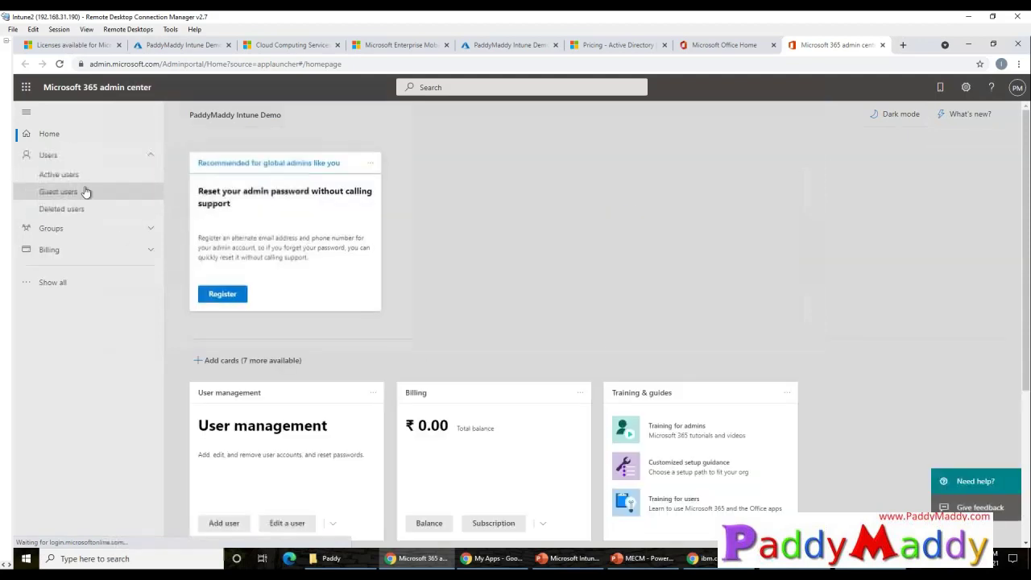
left_click(66, 176)
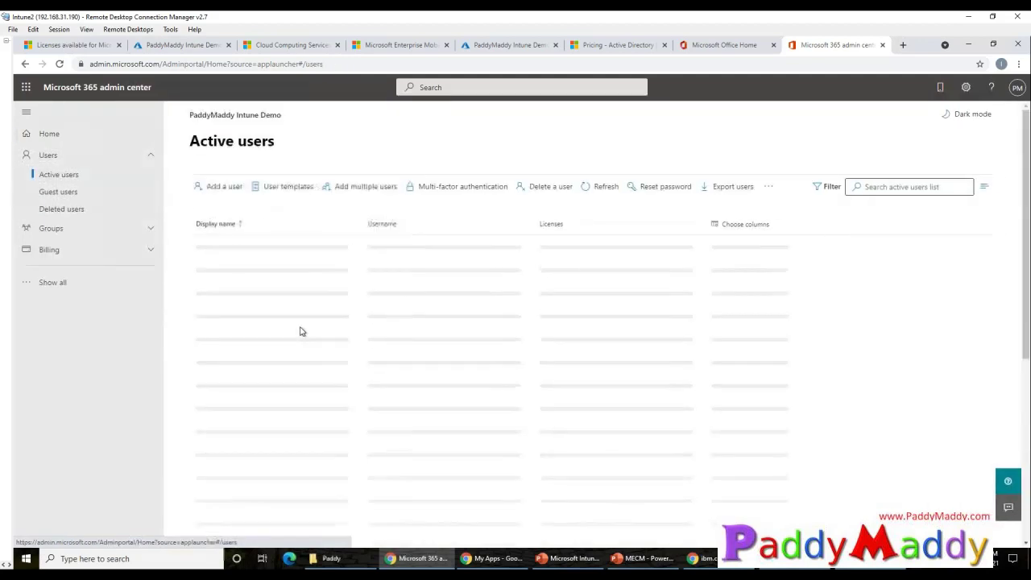
Open the unlicensed user's Licenses and apps and clear every included app.
left_click(230, 280)
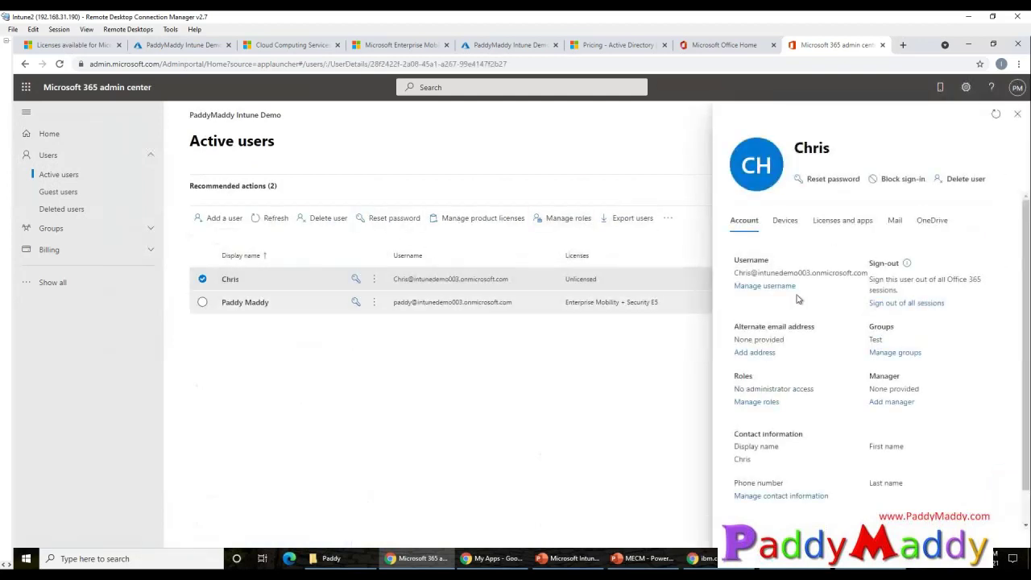
left_click(838, 226)
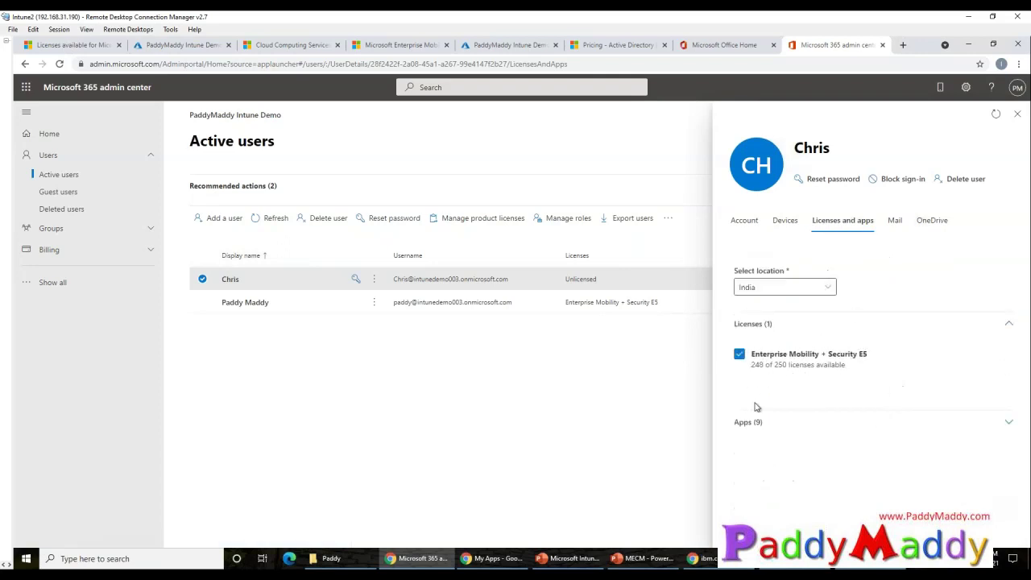
left_click(1003, 425)
scroll(930, 395, "down", 3)
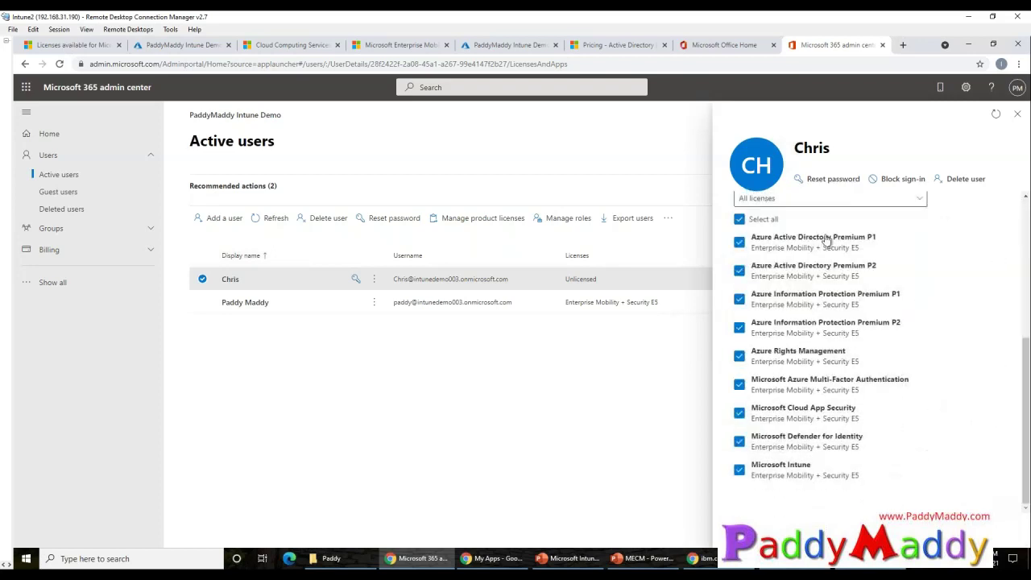
left_click(740, 219)
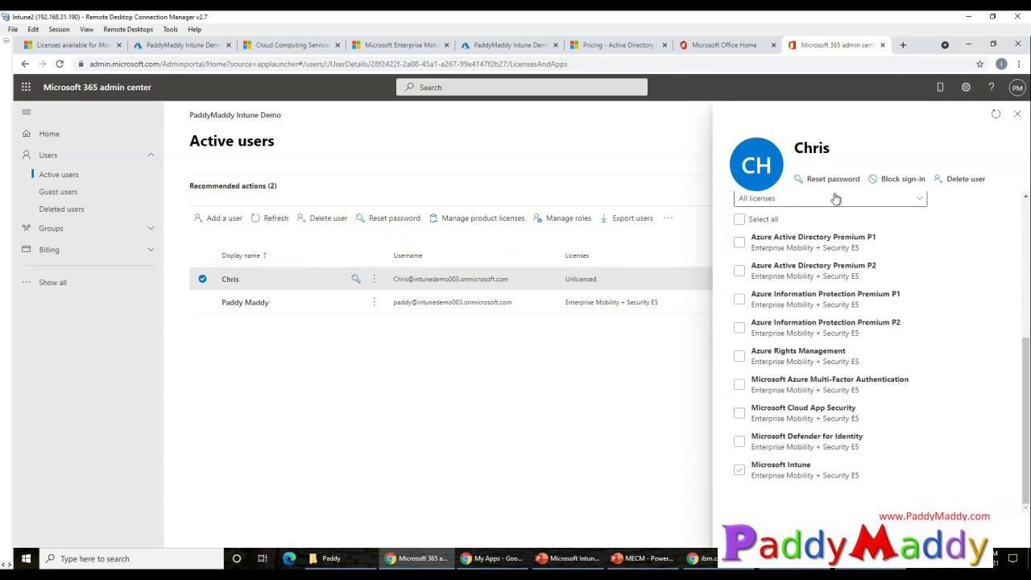
left_click(739, 242)
left_click(740, 242)
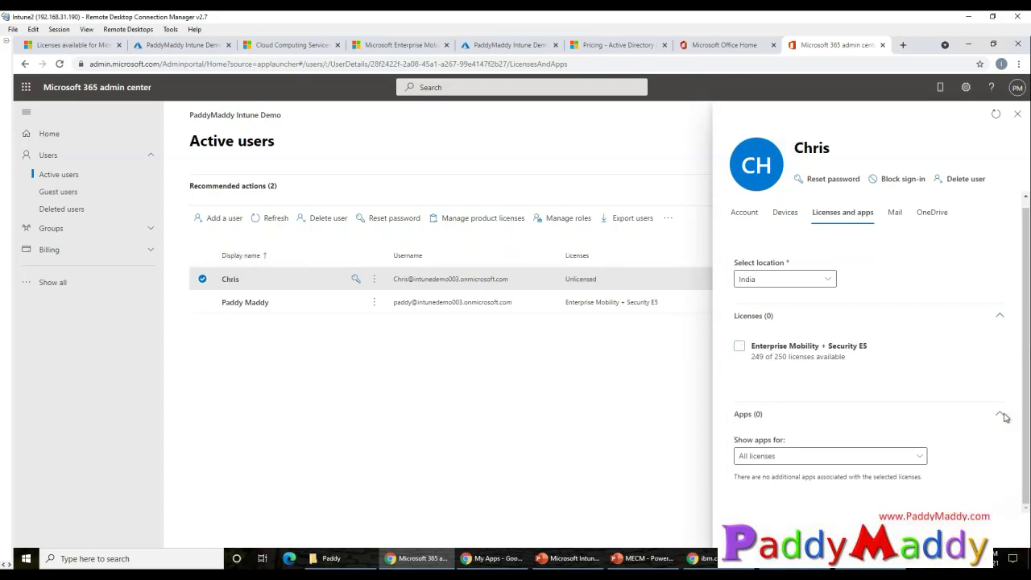
Assign the Enterprise Mobility + Security E5 license with only Microsoft Intune enabled.
left_click(915, 458)
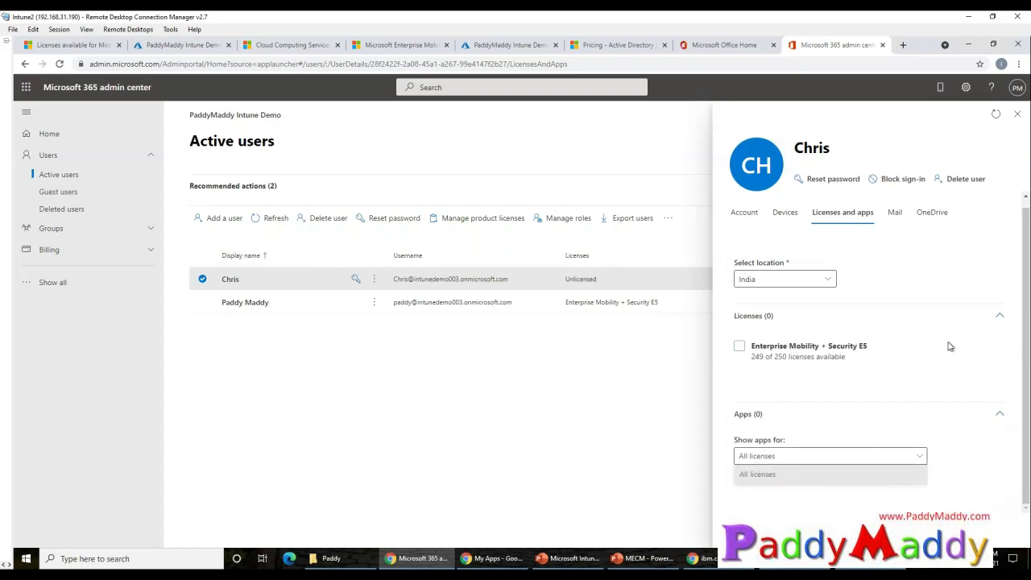
left_click(740, 346)
scroll(931, 376, "down", 3)
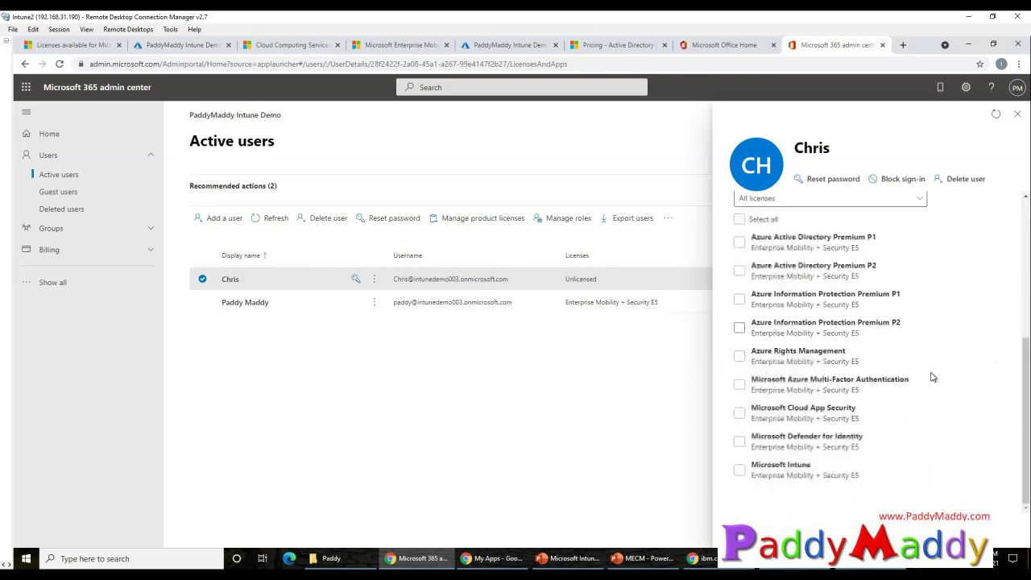
left_click(739, 470)
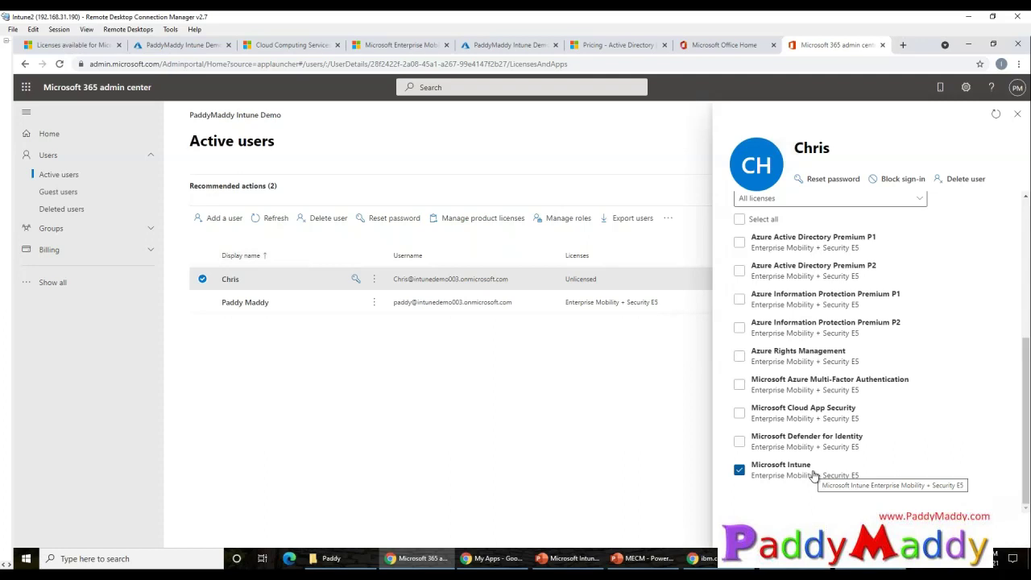
Switch to the Azure AD overview and highlight the tenant name in the title.
left_click(503, 46)
left_click_drag(71, 148, 375, 148)
left_click_drag(150, 167, 91, 148)
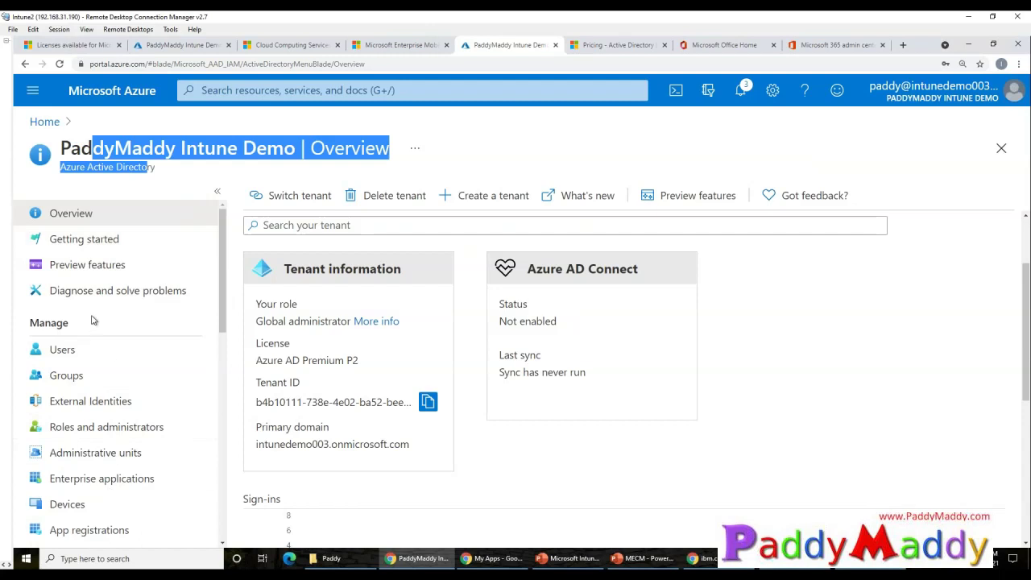
Switch to the Endpoint Manager admin center and open Users.
left_click(833, 45)
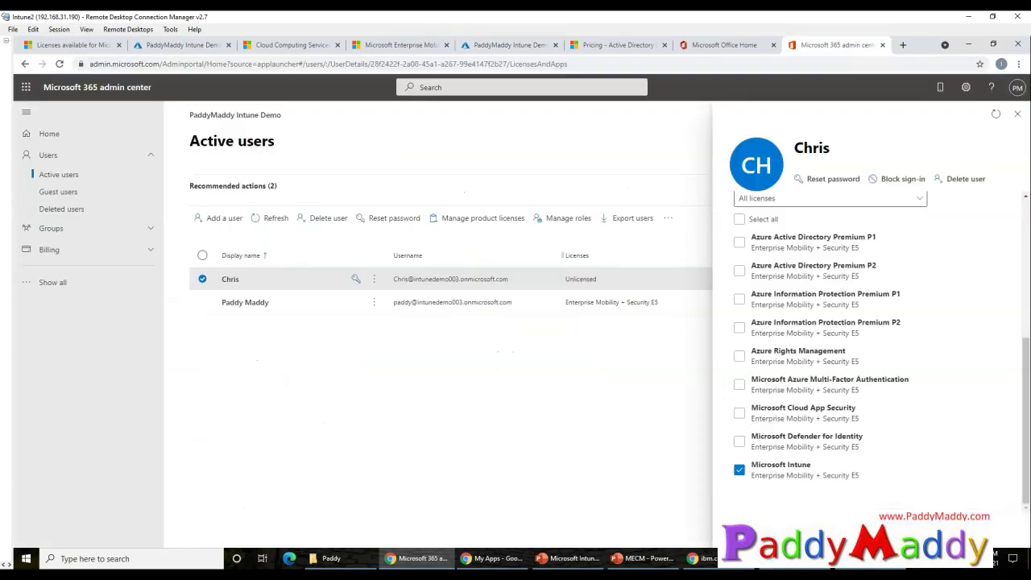
left_click(179, 46)
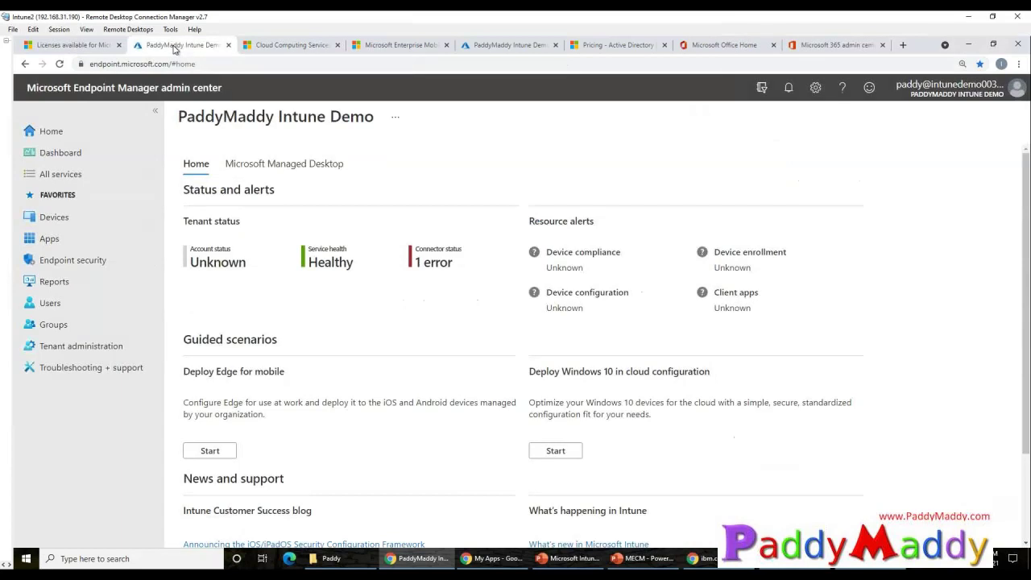
left_click(86, 308)
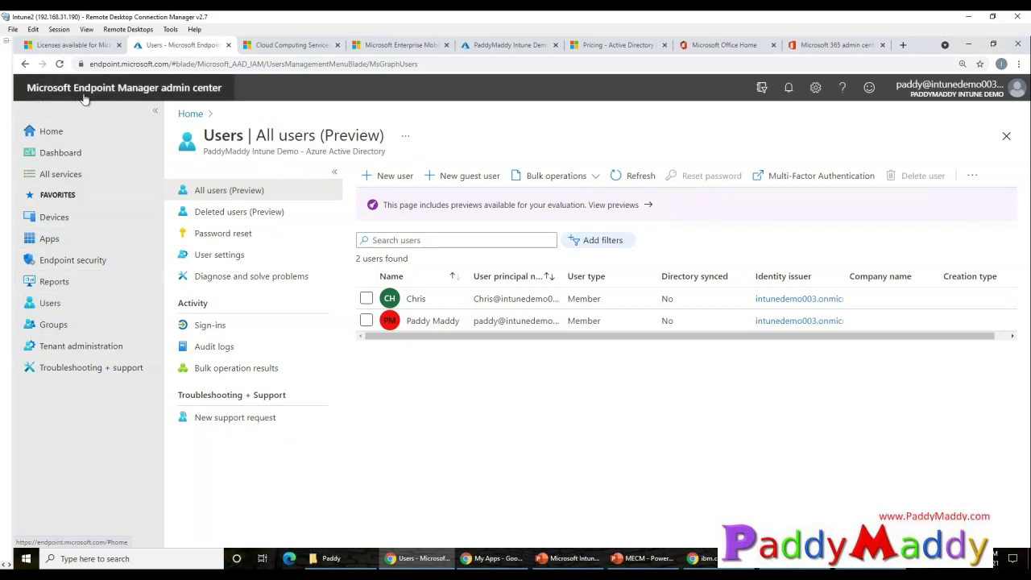
Glance at the New user form, then return to the All users list via the breadcrumb.
left_click(389, 176)
scroll(504, 424, "down", 2)
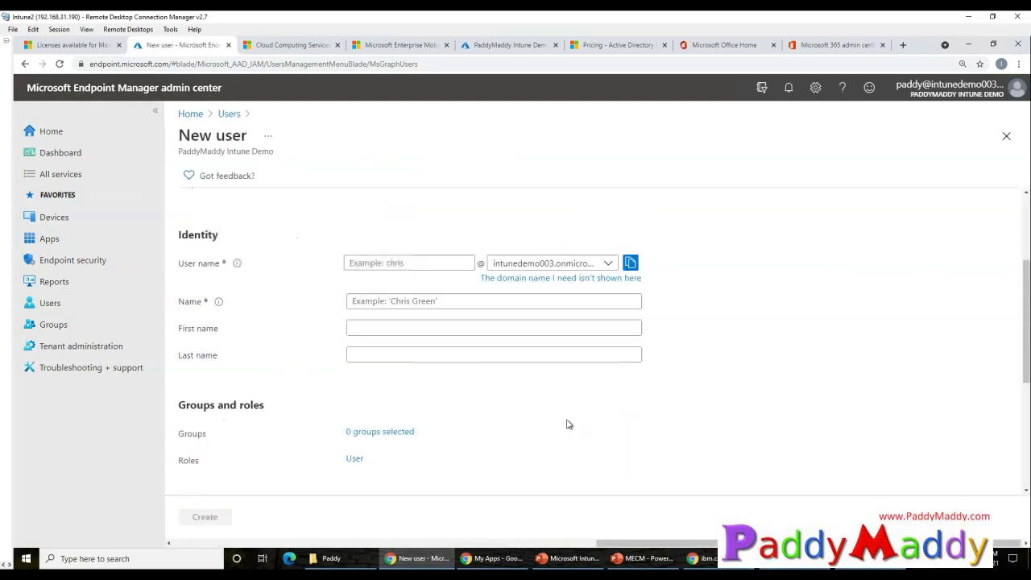
scroll(518, 451, "down", 2)
scroll(518, 449, "up", 5)
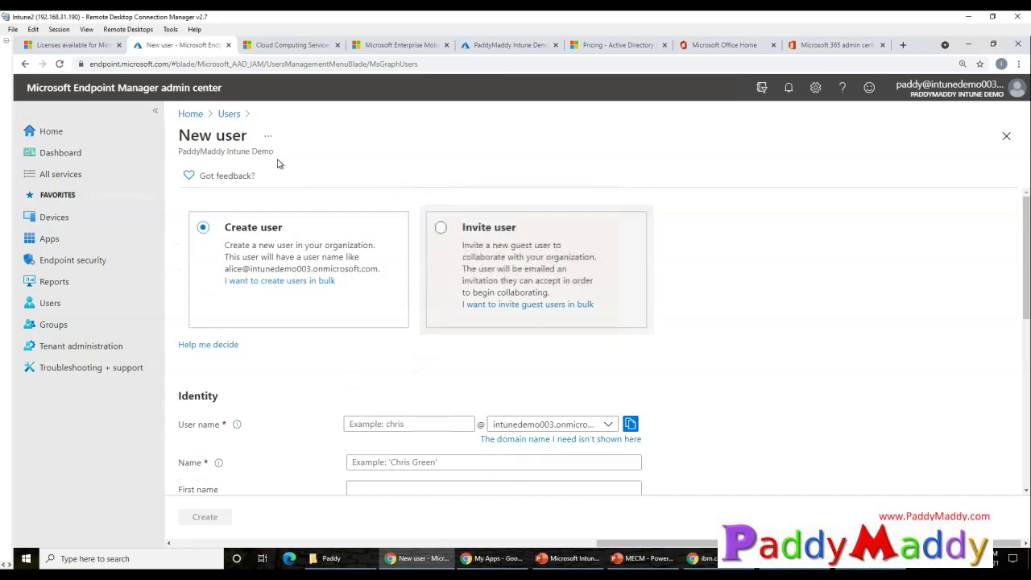
left_click(228, 114)
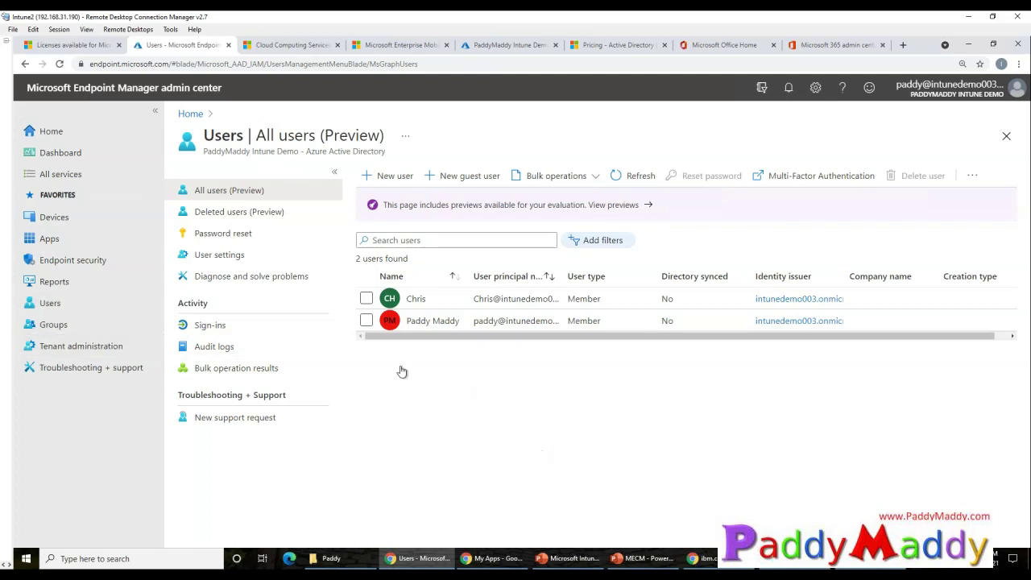
Close the user's license details, then compare the Endpoint Manager users list with the Azure AD tenant overview.
left_click(841, 47)
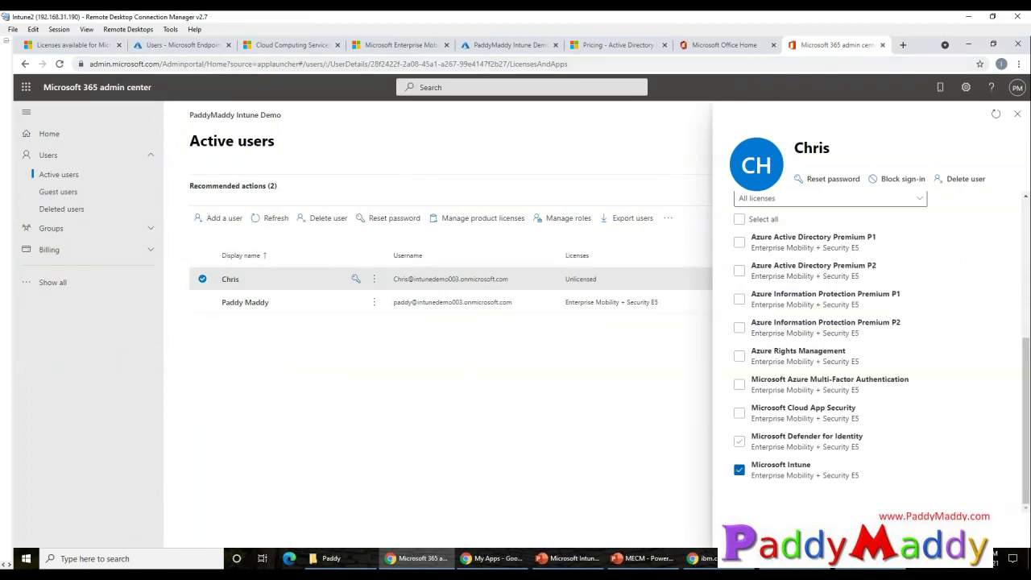
left_click(1022, 118)
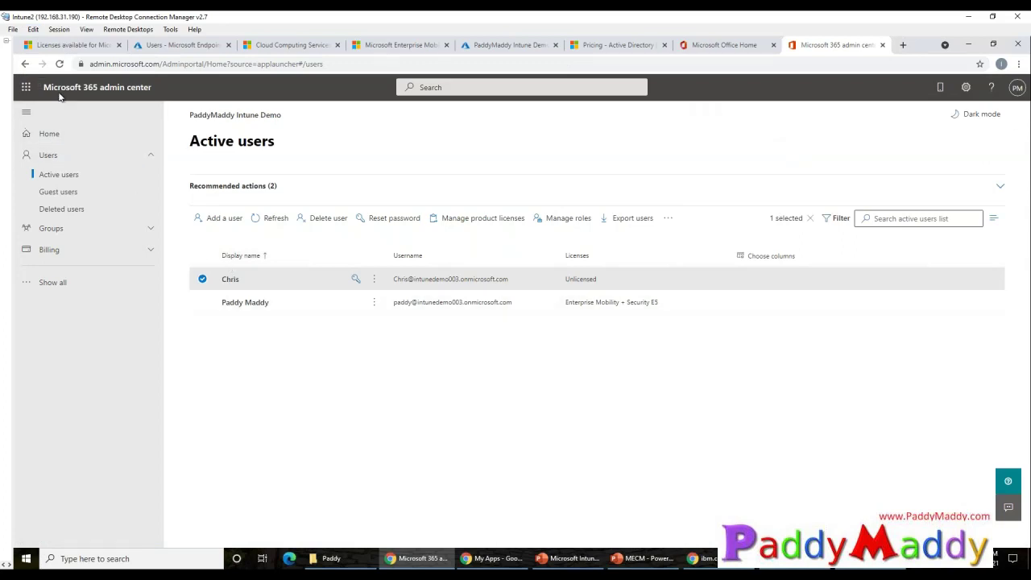
left_click(489, 49)
left_click(232, 151)
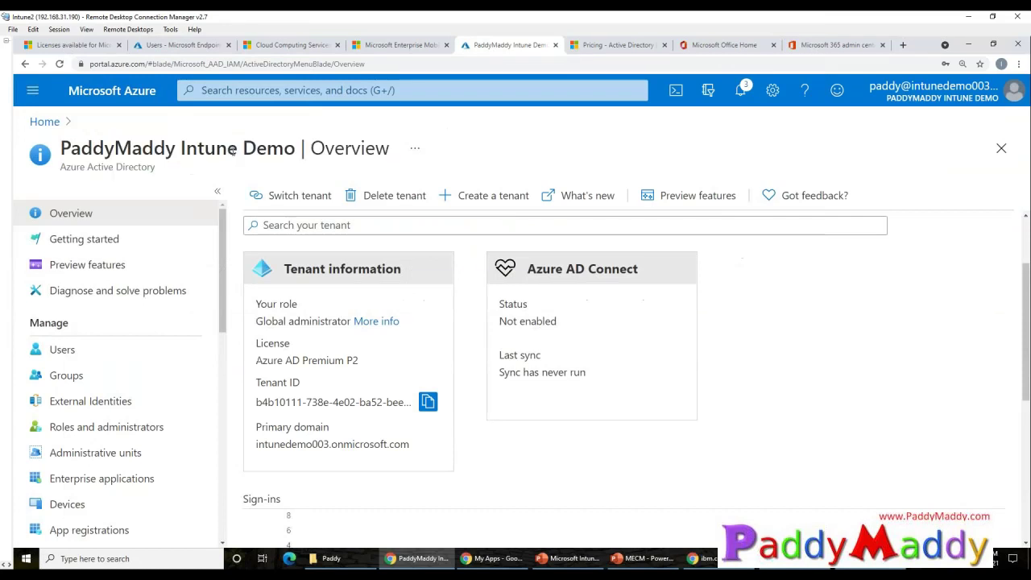
left_click(182, 46)
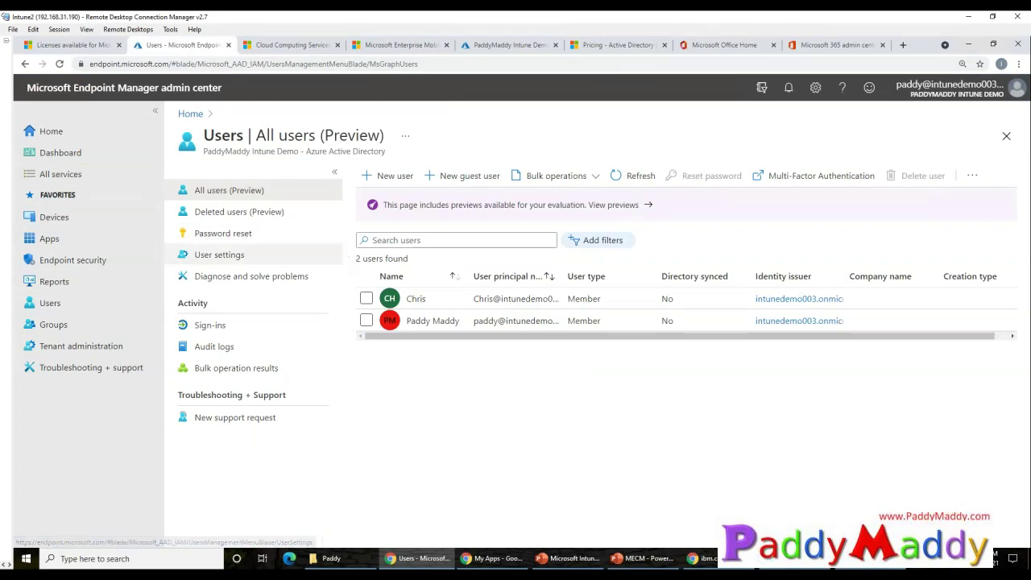
left_click(518, 47)
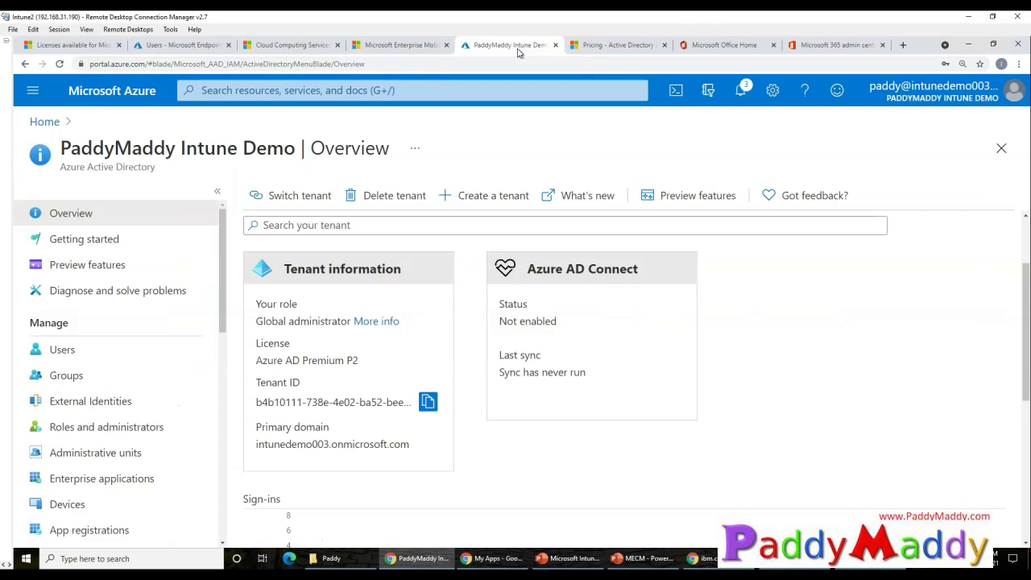
left_click(616, 45)
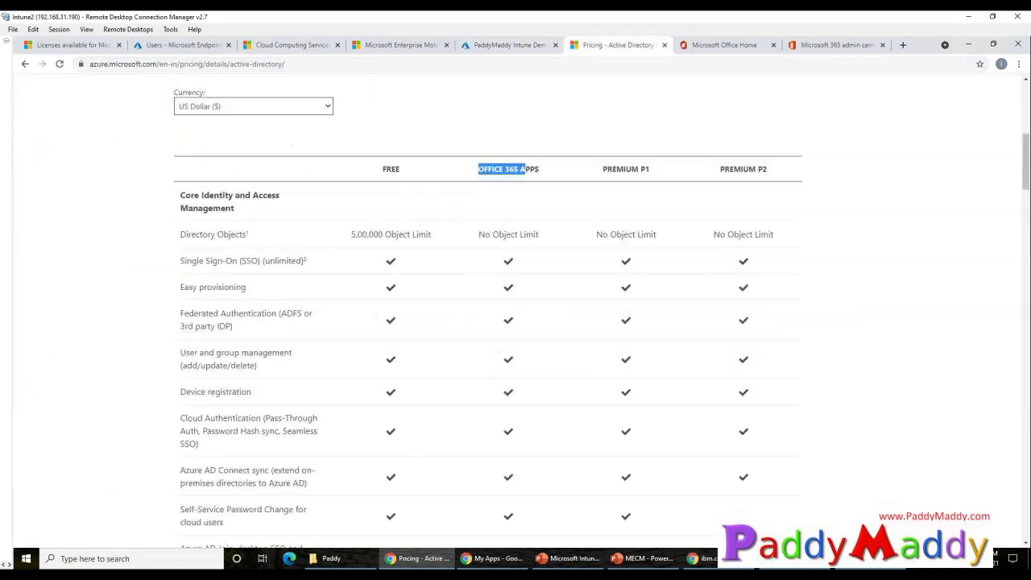
left_click_drag(603, 171, 794, 171)
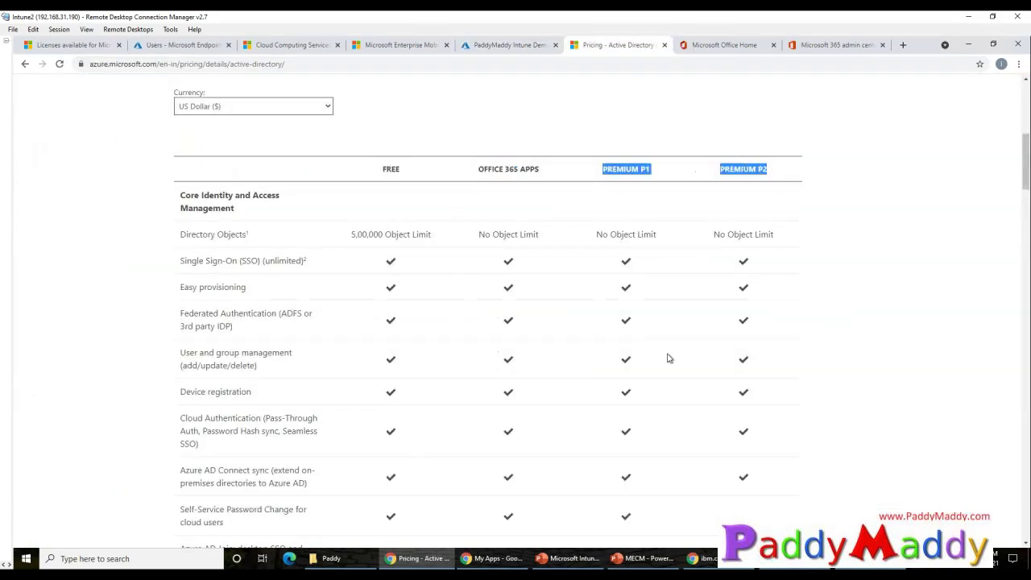
scroll(667, 359, "down", 1)
scroll(667, 358, "down", 4)
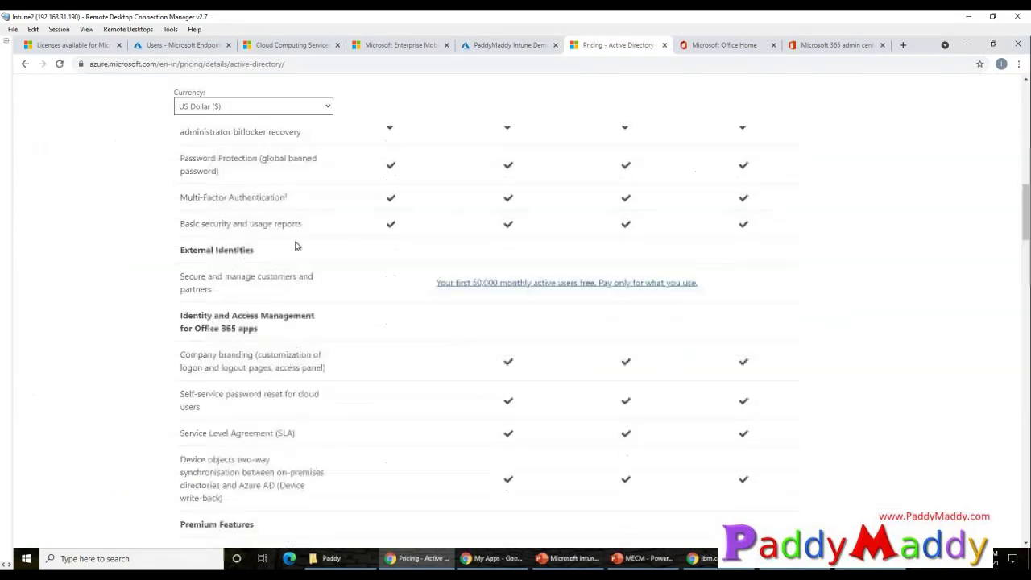
left_click(320, 63)
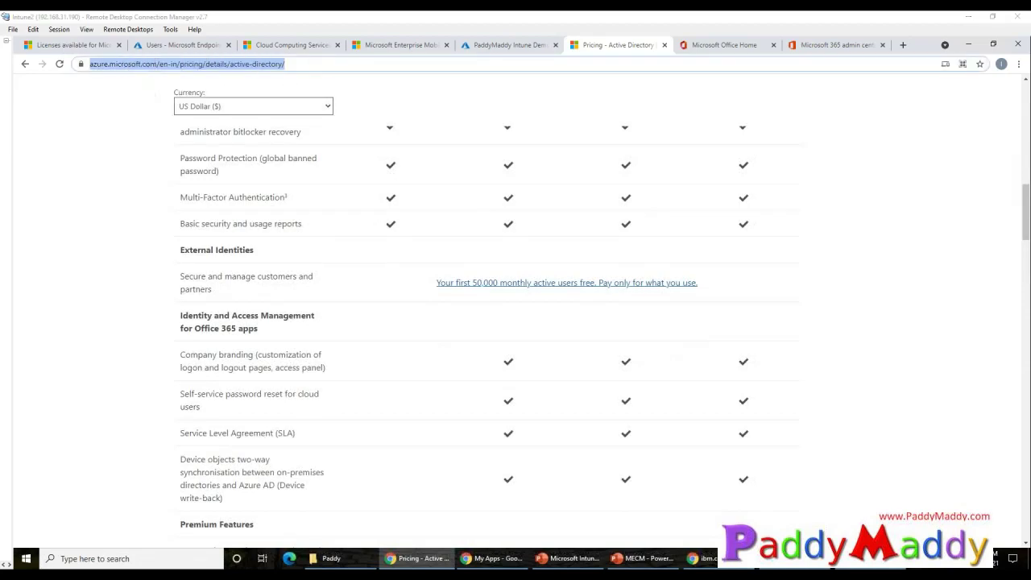
scroll(679, 338, "down", 1)
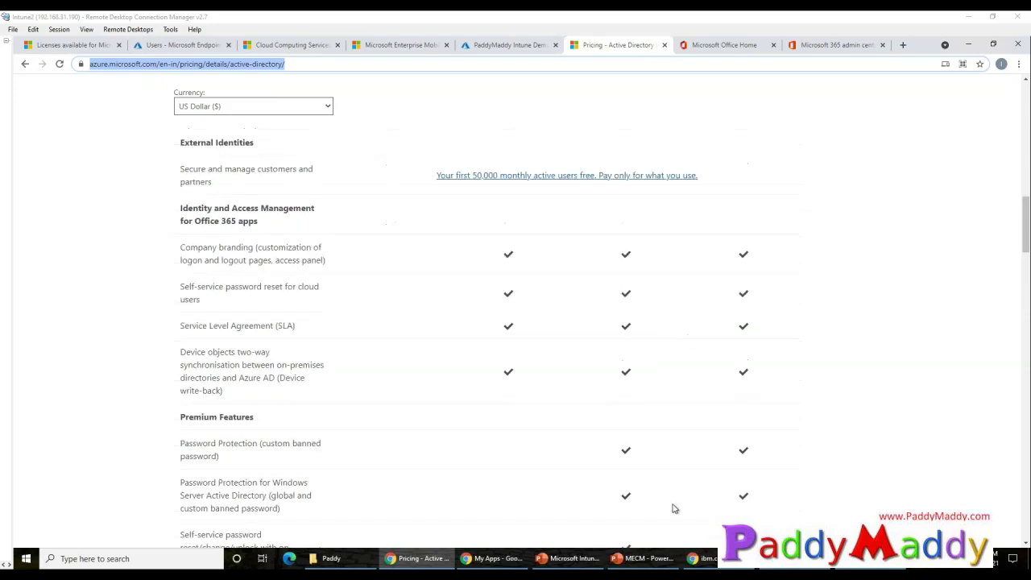
scroll(571, 437, "up", 15)
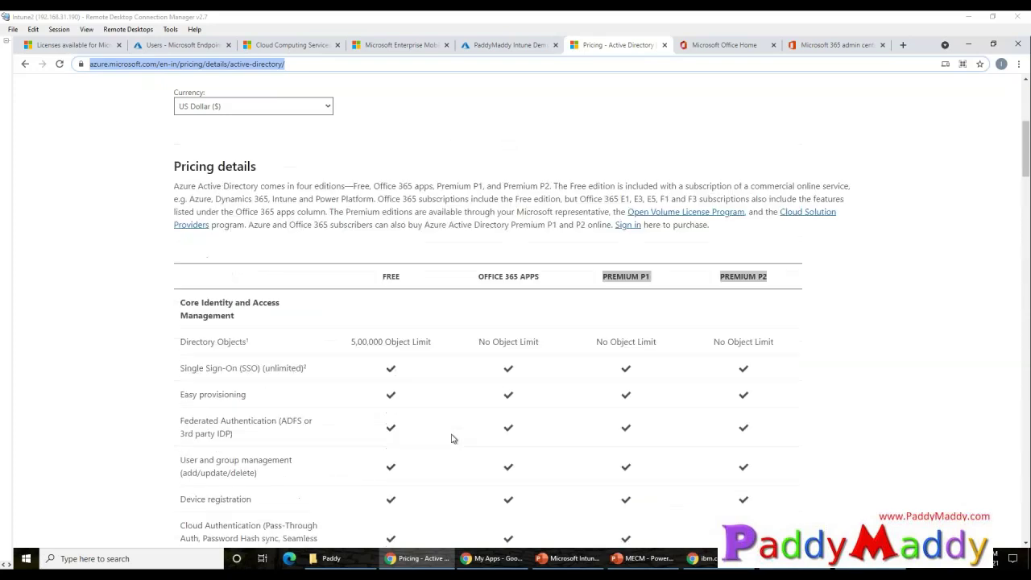
left_click(182, 137)
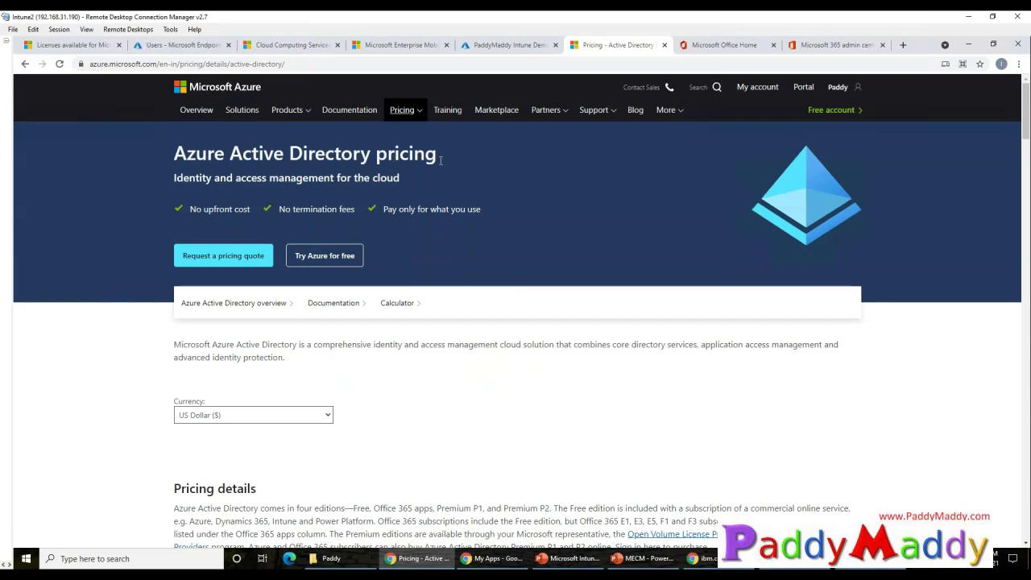
scroll(661, 377, "down", 20)
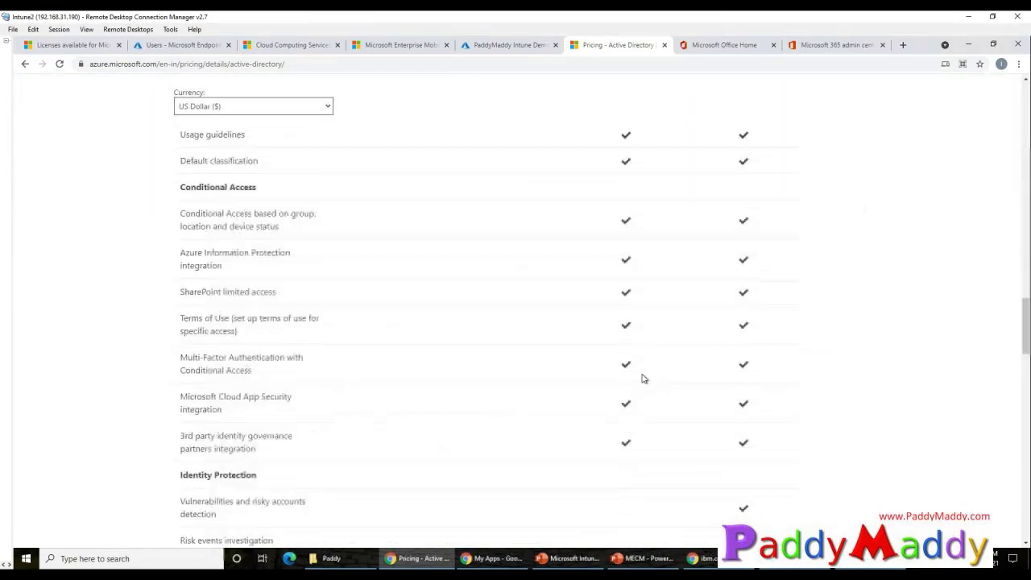
scroll(643, 379, "up", 4)
Highlight the Free and Office 365 apps (O365 E1, E3, E5, F3) price entries.
left_click_drag(381, 268, 399, 269)
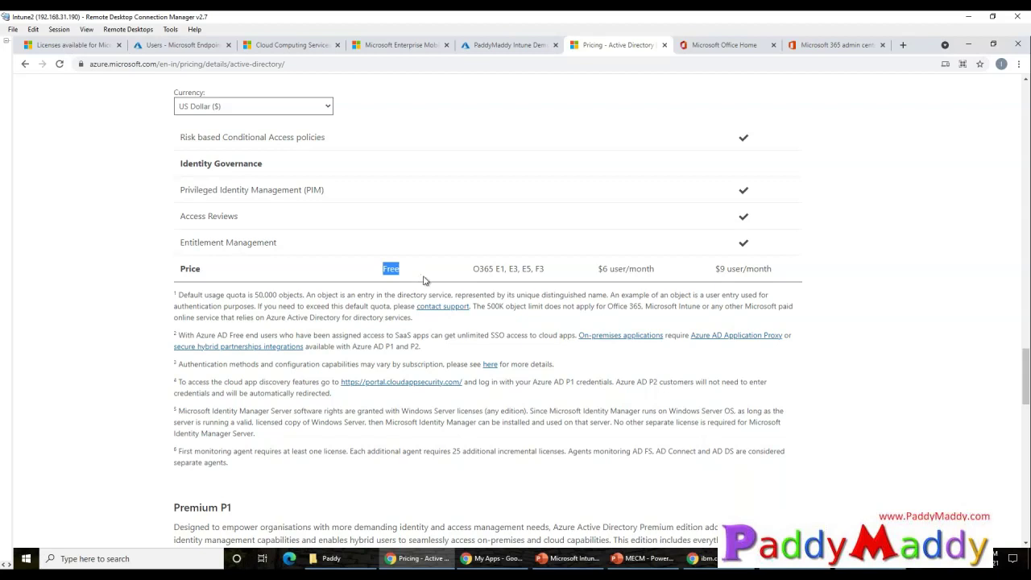
left_click_drag(474, 269, 544, 268)
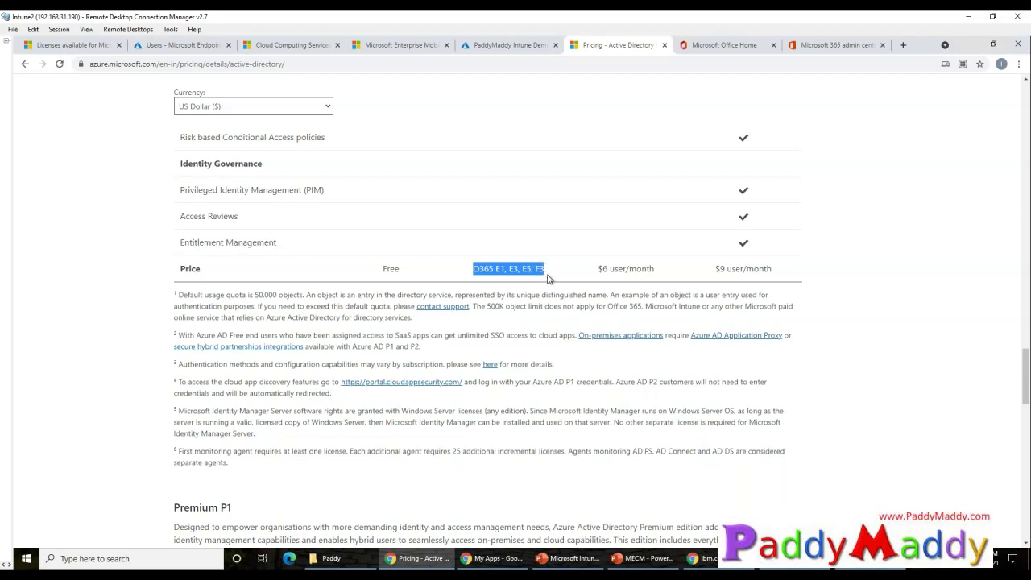
left_click(504, 272)
triple_click(506, 271)
left_click(495, 277)
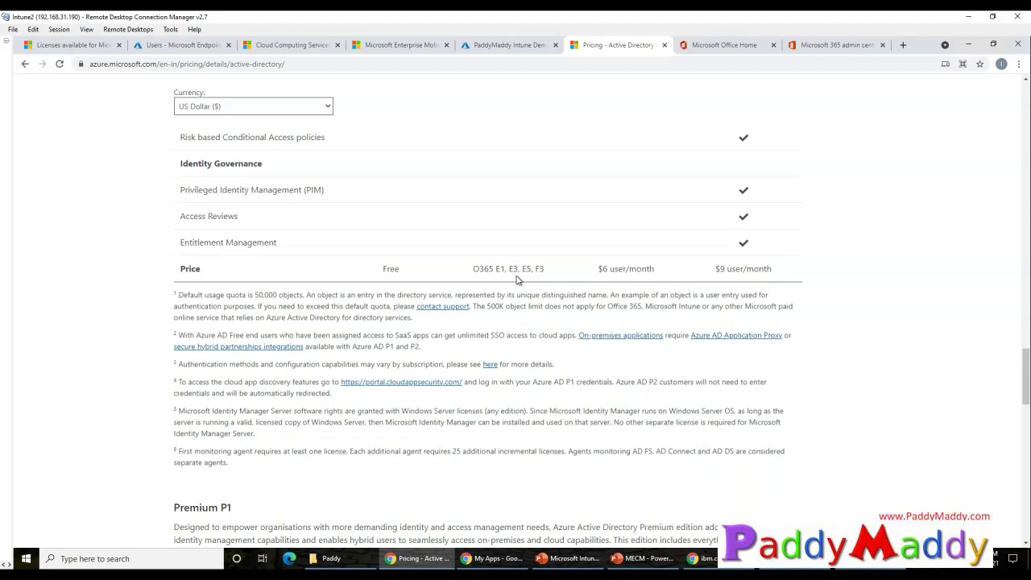
Highlight the $6 user/month Premium P1 and $9 user/month Premium P2 prices.
scroll(516, 279, "up", 9)
scroll(505, 306, "down", 6)
scroll(504, 319, "up", 2)
scroll(604, 373, "up", 15)
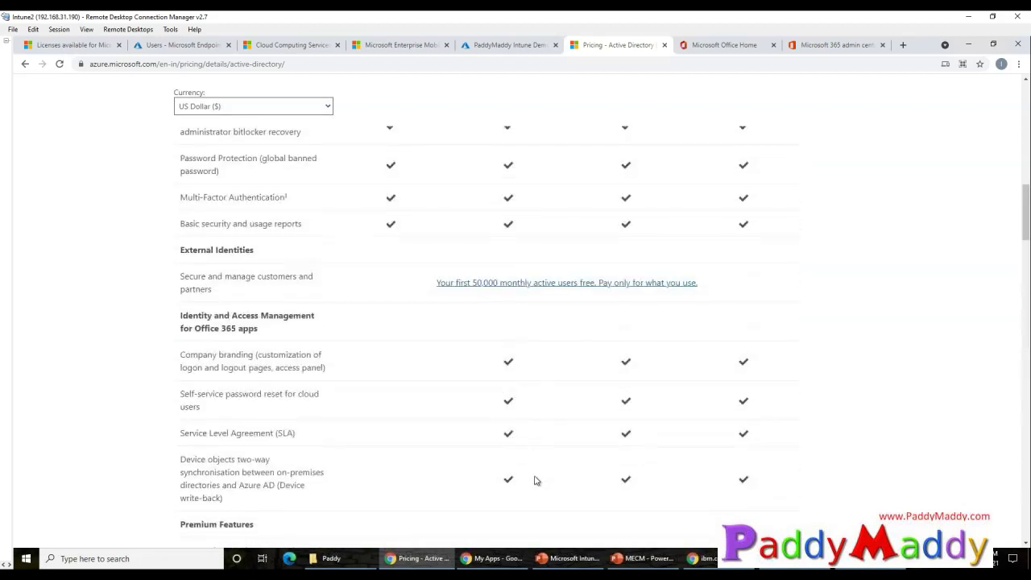
scroll(531, 481, "down", 18)
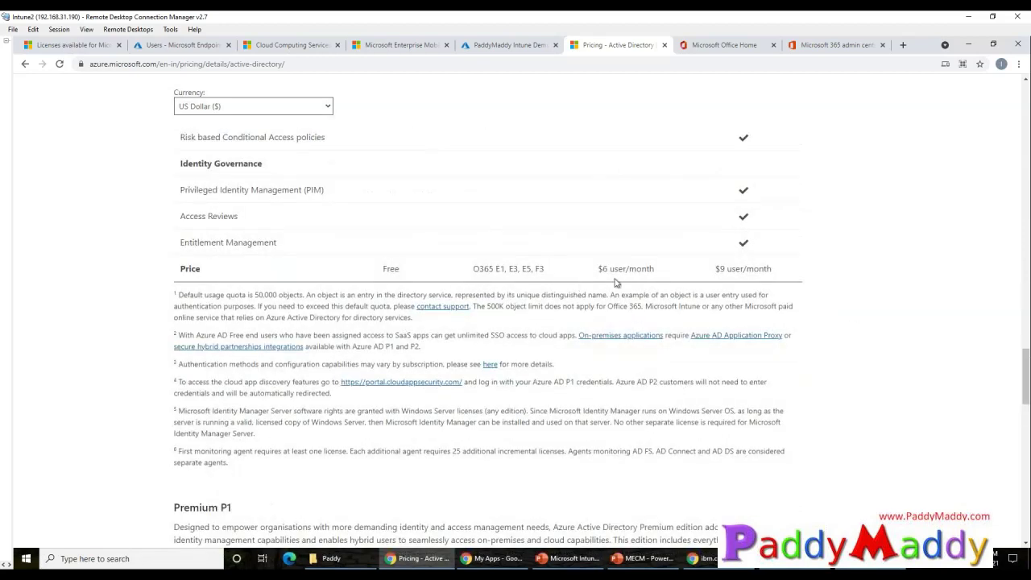
scroll(639, 380, "up", 1)
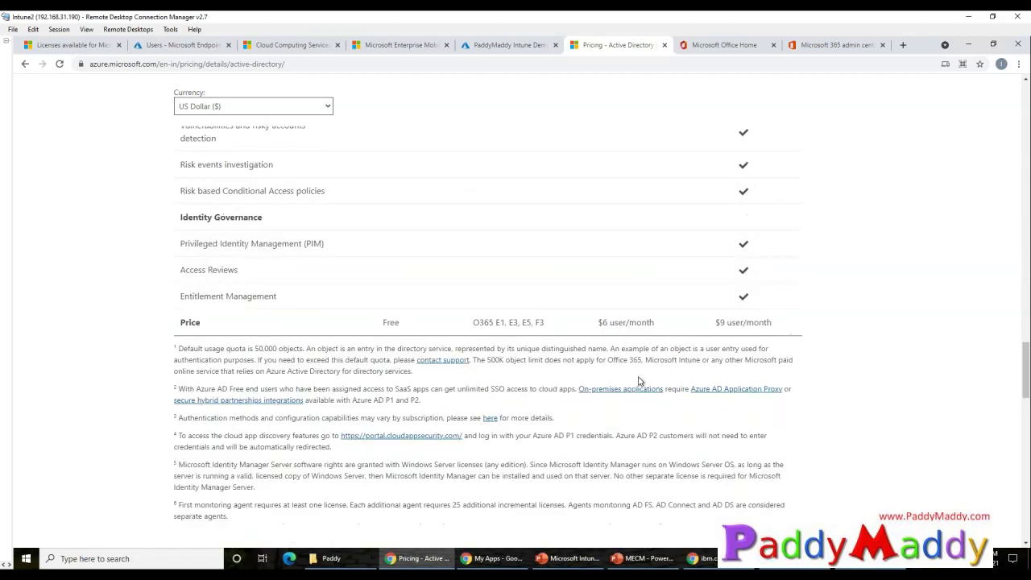
triple_click(609, 324)
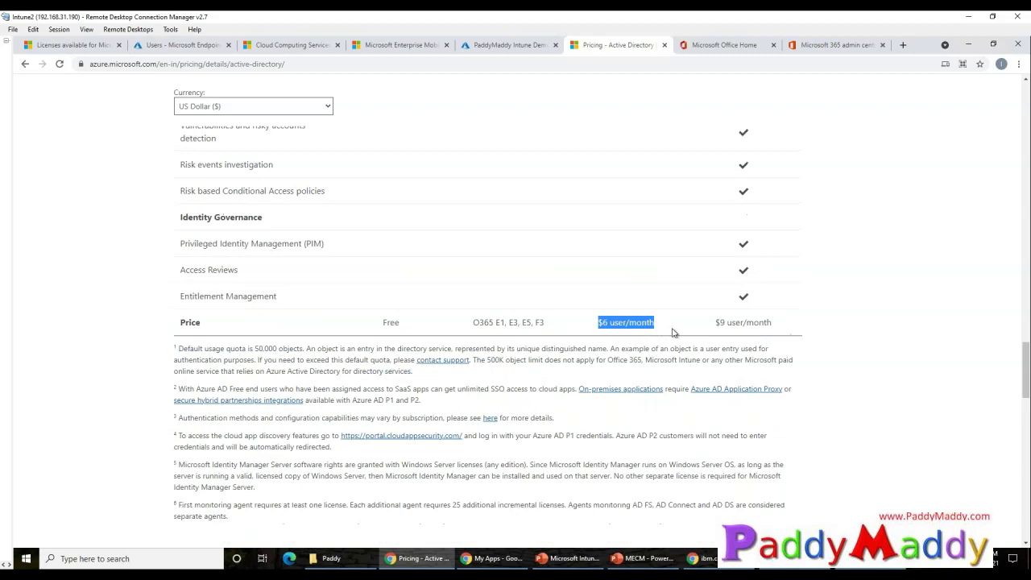
left_click_drag(714, 326, 778, 329)
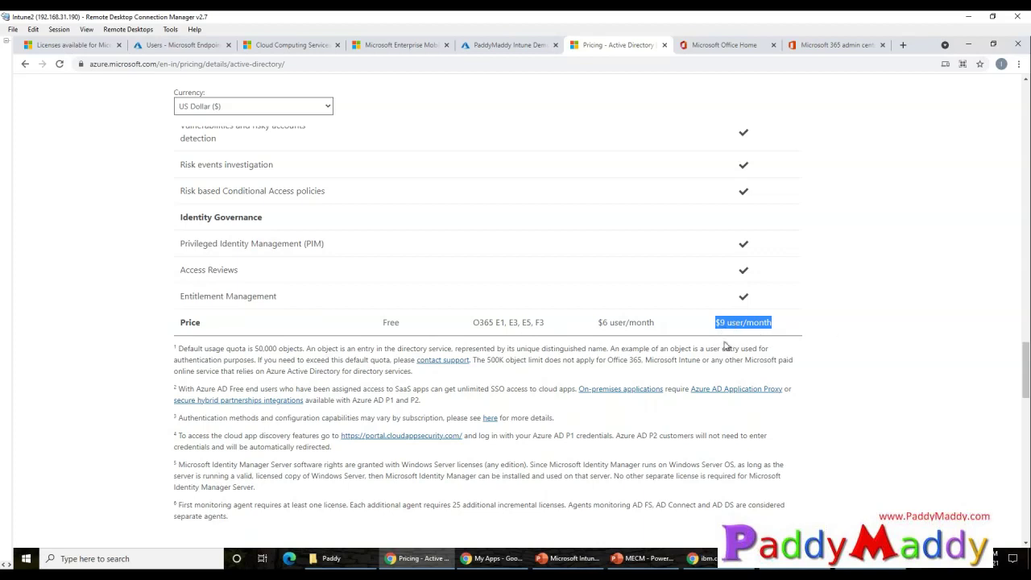
left_click(724, 338)
Highlight the FREE, OFFICE 365 APPS and PREMIUM P2 column headings, then return to Microsoft 365 active users.
scroll(482, 173, "up", 15)
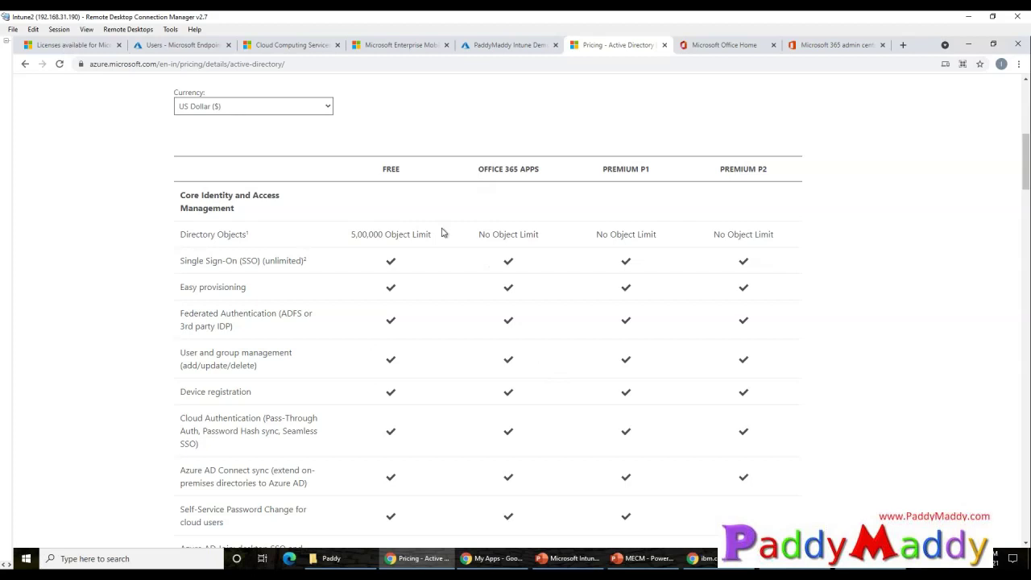
double_click(391, 168)
left_click_drag(479, 169, 539, 181)
left_click(678, 187)
left_click_drag(762, 174, 806, 190)
left_click(829, 47)
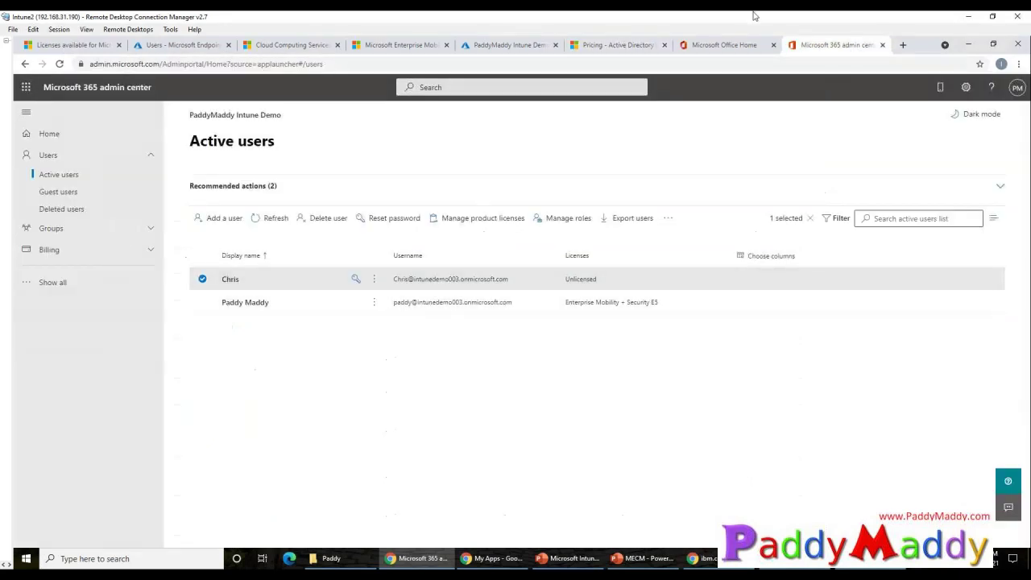
Open the unlicensed user's details on the Licenses and apps tab.
left_click(725, 47)
left_click(838, 46)
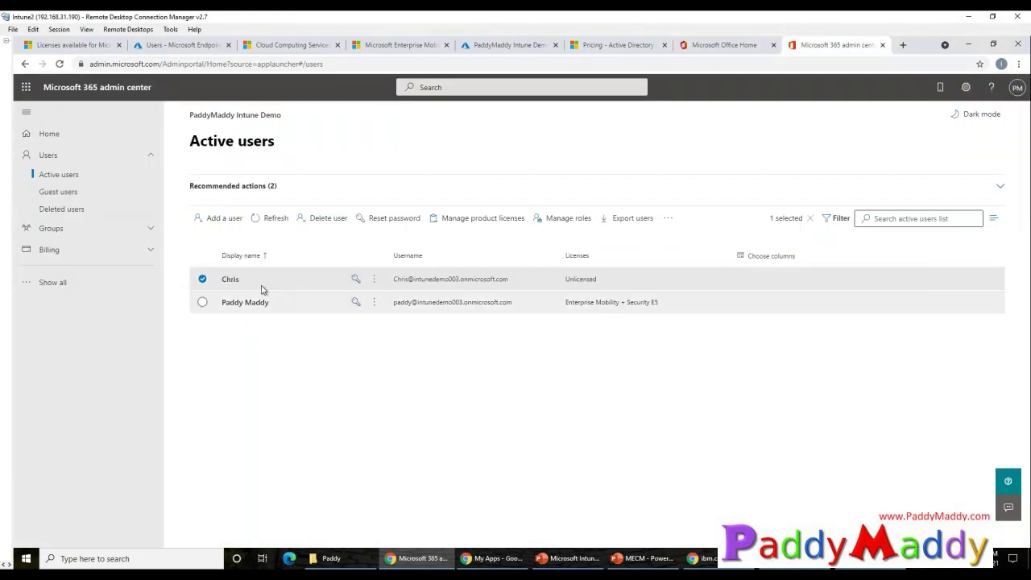
left_click(232, 280)
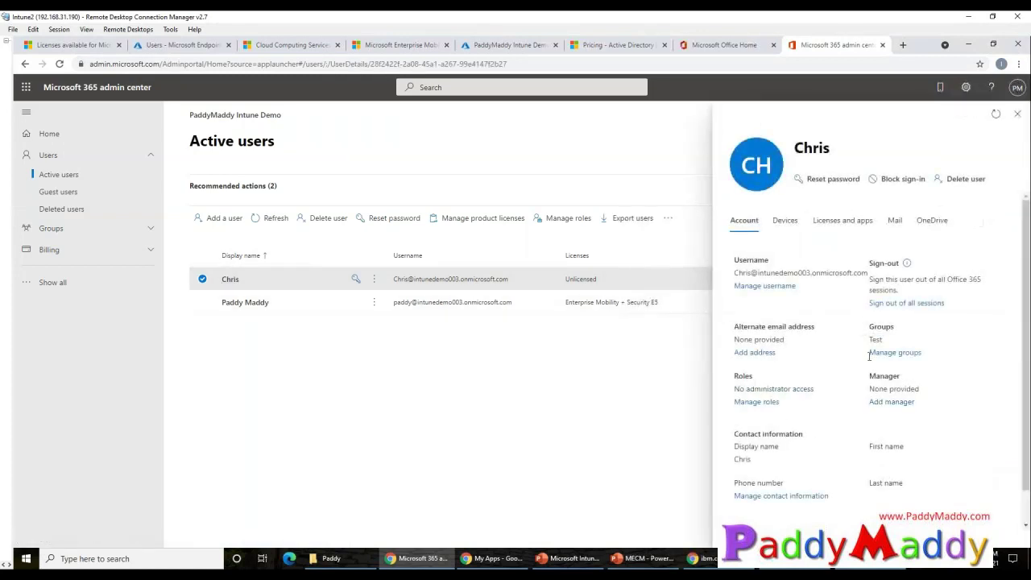
left_click(875, 236)
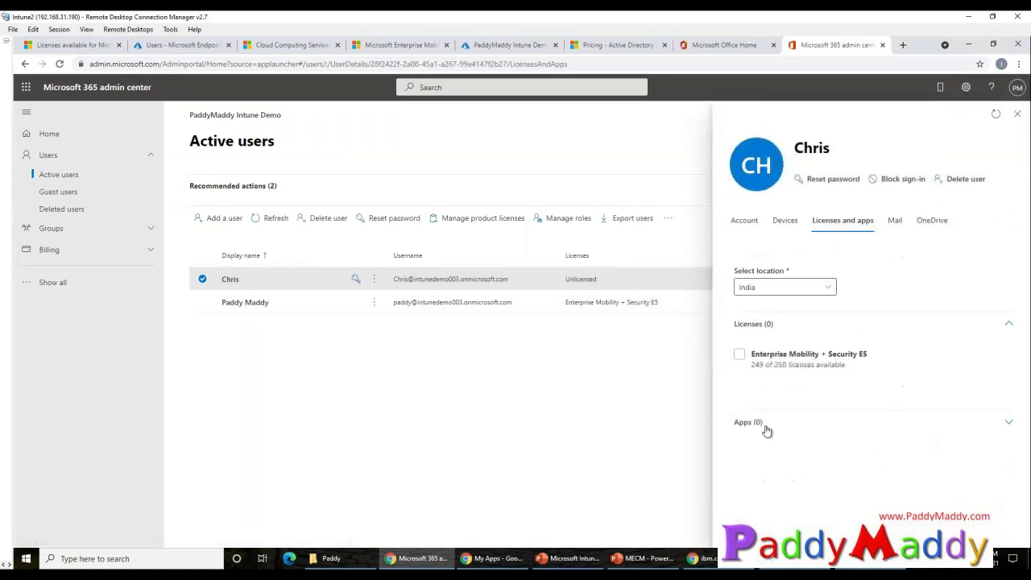
Tick Enterprise Mobility + Security E5, toggle its app options and Azure AD Premium P1, then untick without saving.
left_click(739, 355)
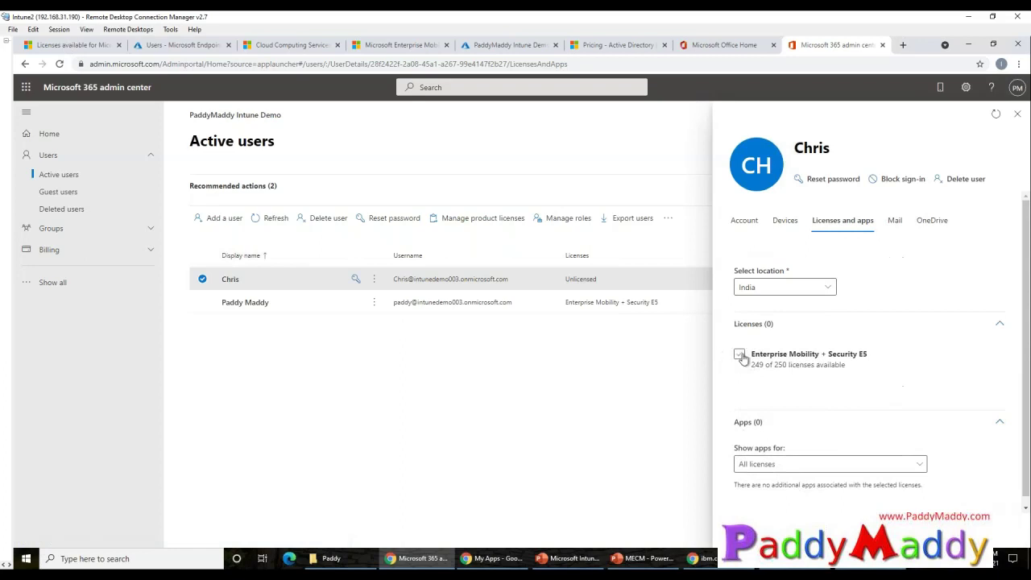
scroll(909, 363, "down", 3)
scroll(782, 368, "up", 2)
left_click(739, 380)
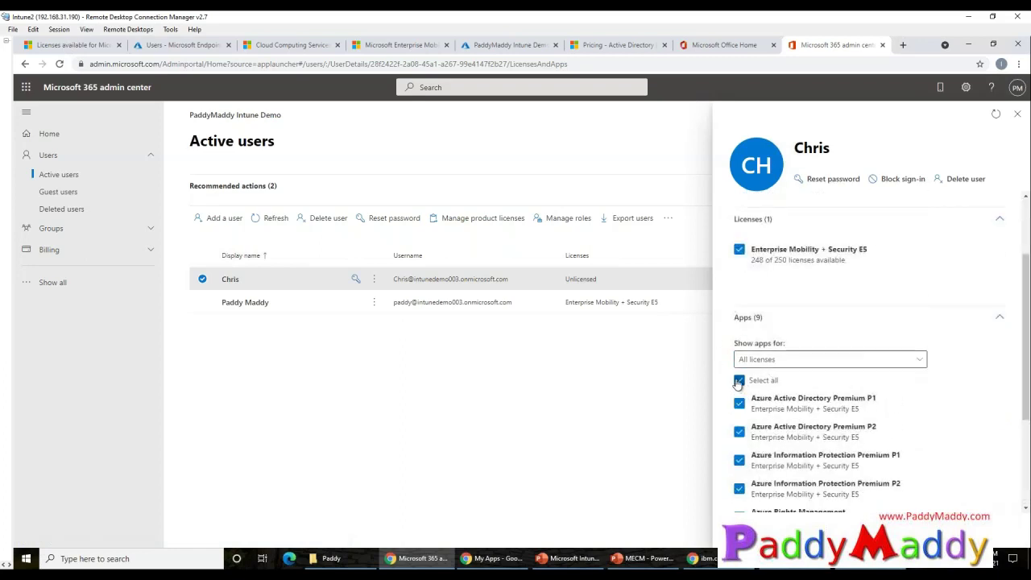
scroll(920, 430, "down", 2)
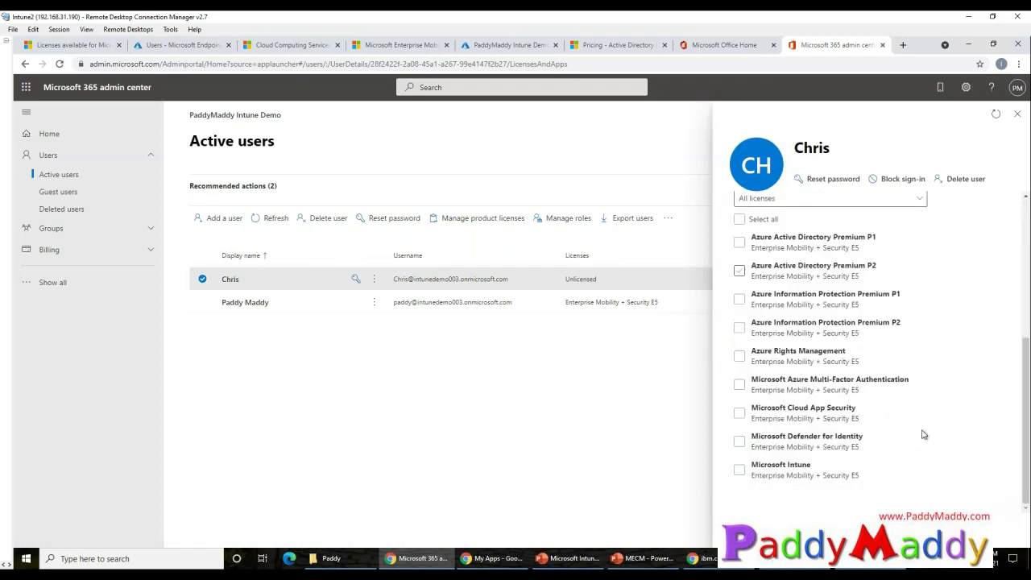
left_click(738, 242)
left_click(739, 242)
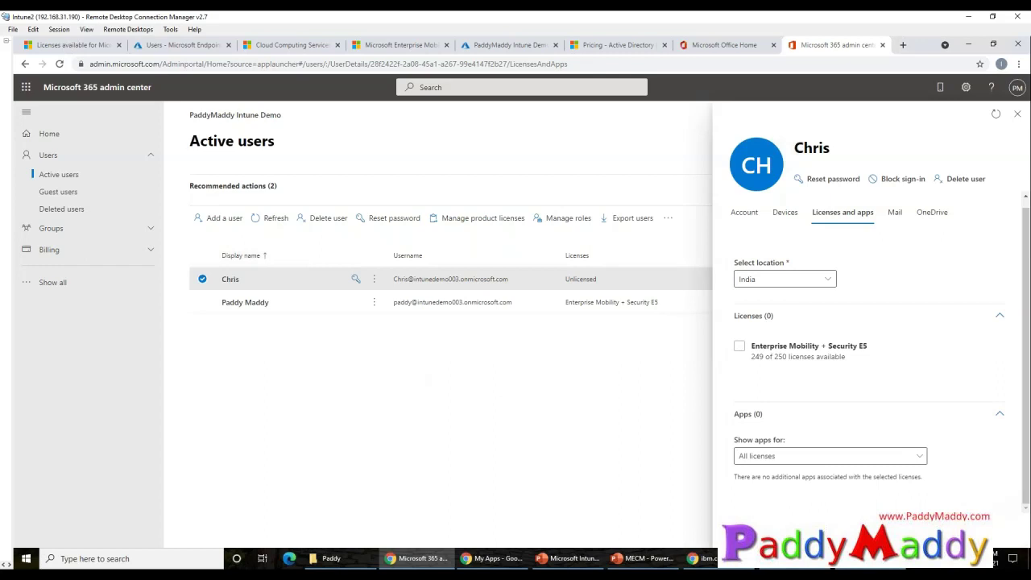
Go to the tenant's Groups list in Azure AD and open the Test security group.
left_click(508, 44)
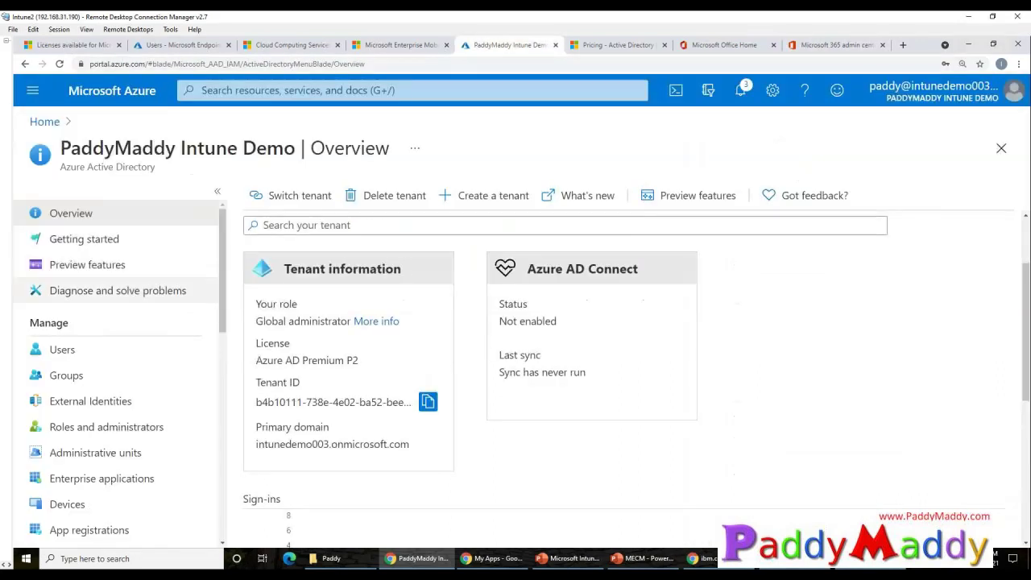
left_click(68, 376)
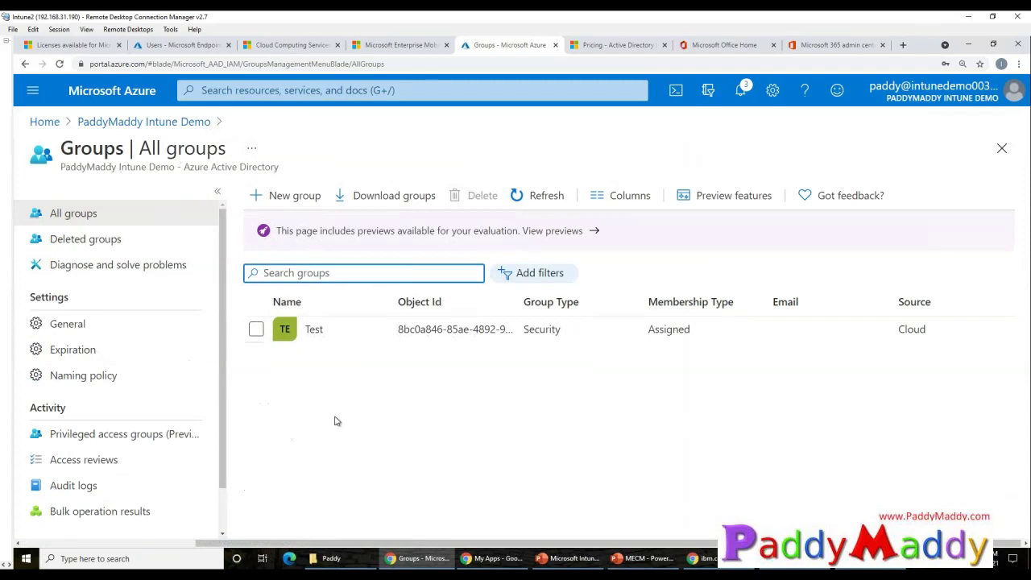
left_click(313, 329)
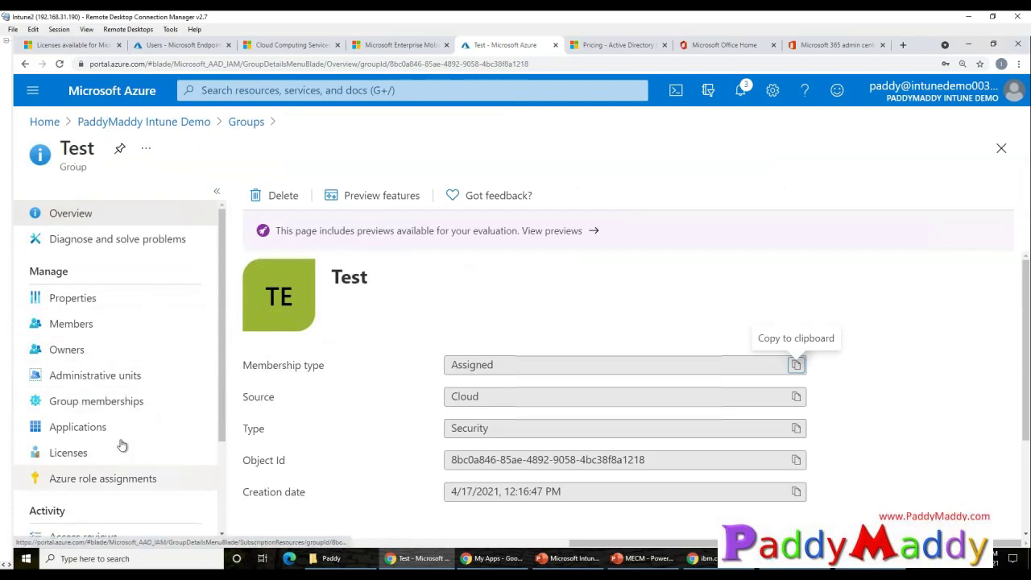
Add and save an Enterprise Mobility + Security E5 license assignment on the Test group, then return to All groups.
left_click(71, 456)
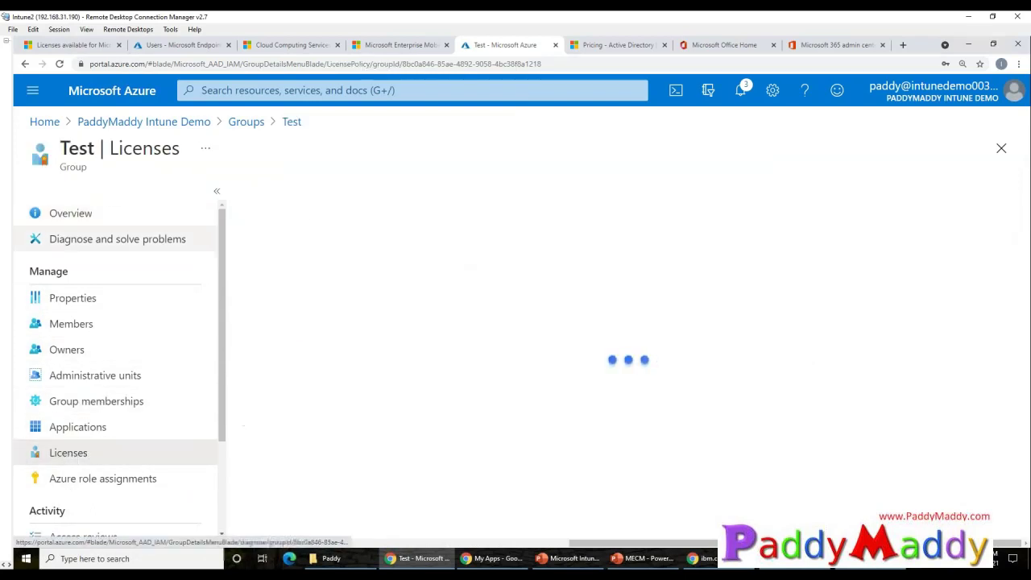
left_click(261, 197)
left_click(102, 269)
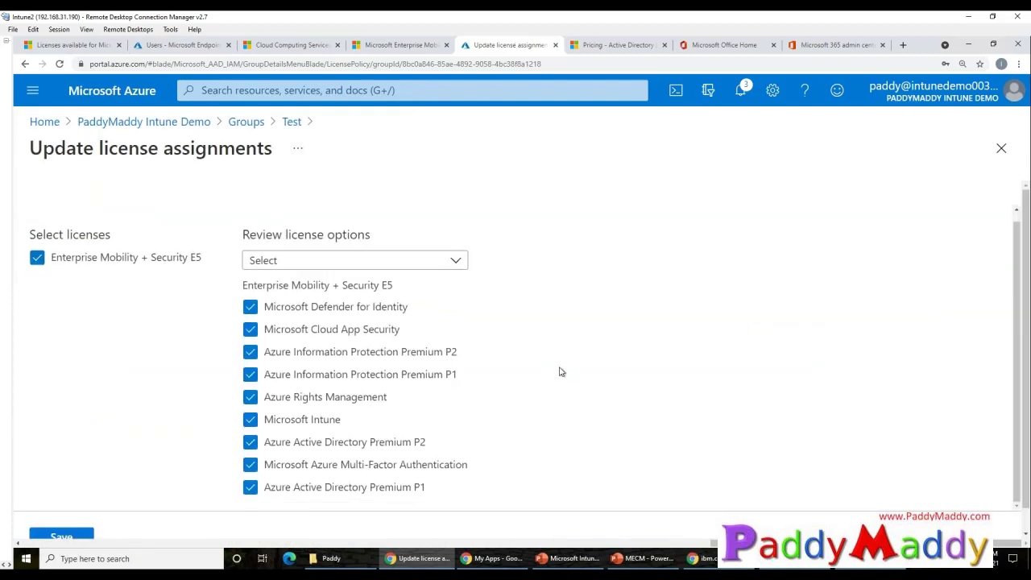
left_click(73, 538)
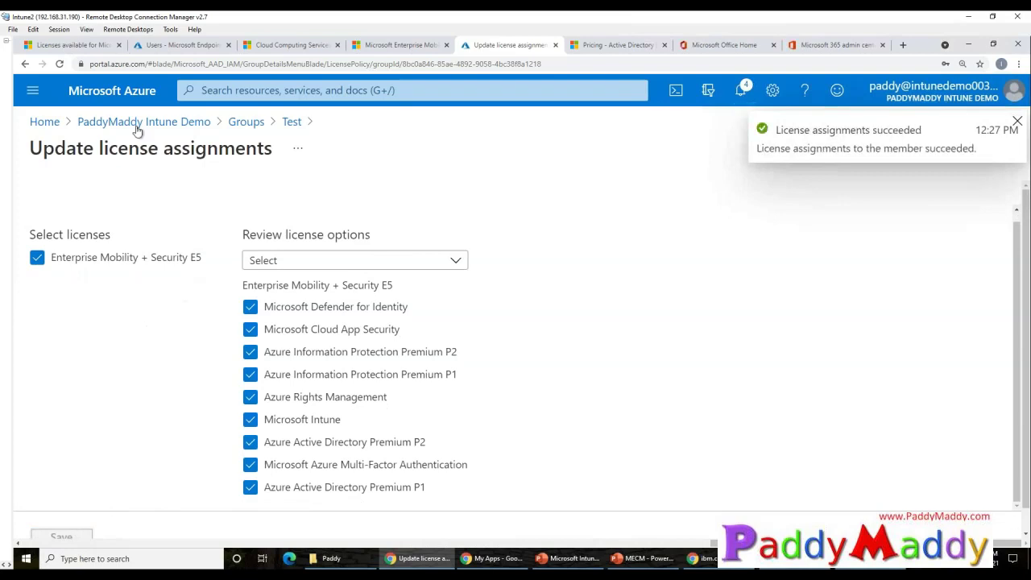
left_click(1017, 122)
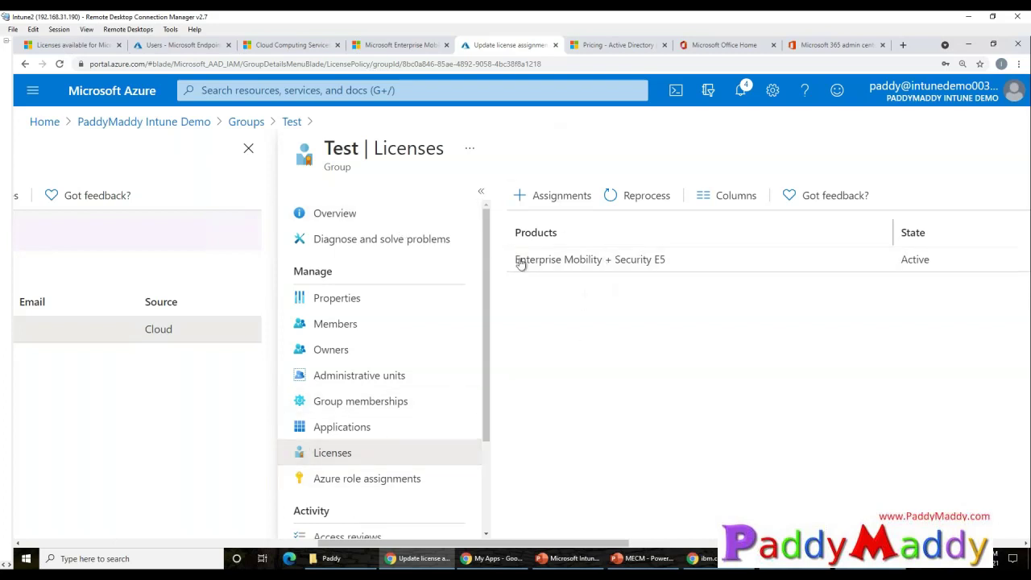
left_click(49, 556)
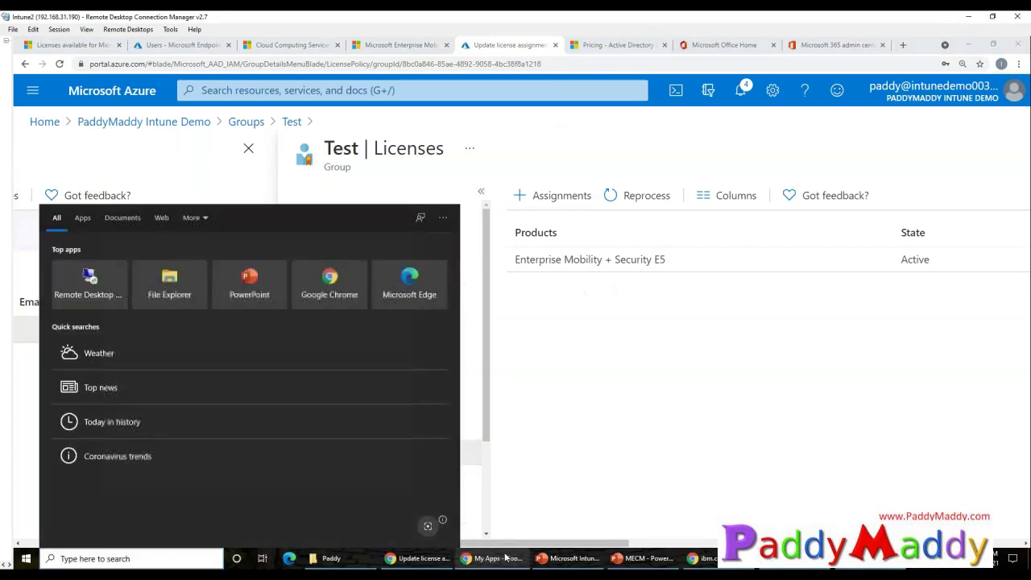
left_click(246, 121)
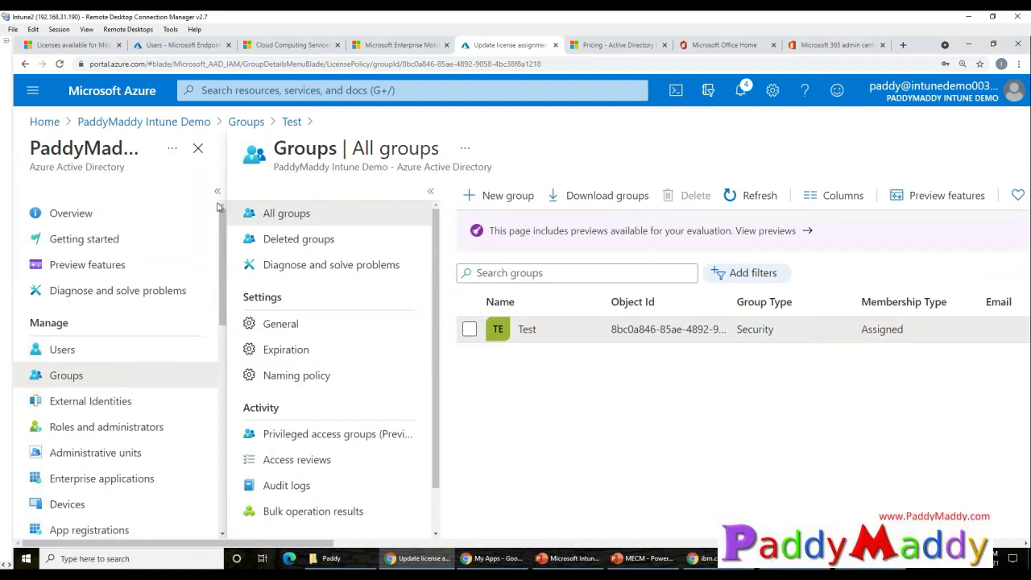
On the tenant overview, highlight the tenant role, Azure AD Premium P2 license and the Tenant ID.
left_click(121, 121)
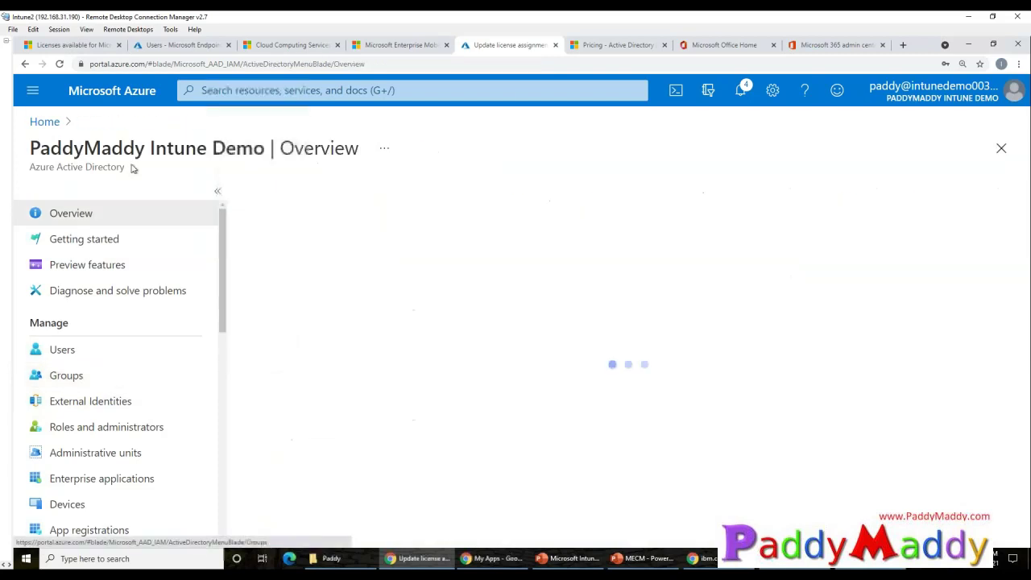
scroll(577, 404, "down", 2)
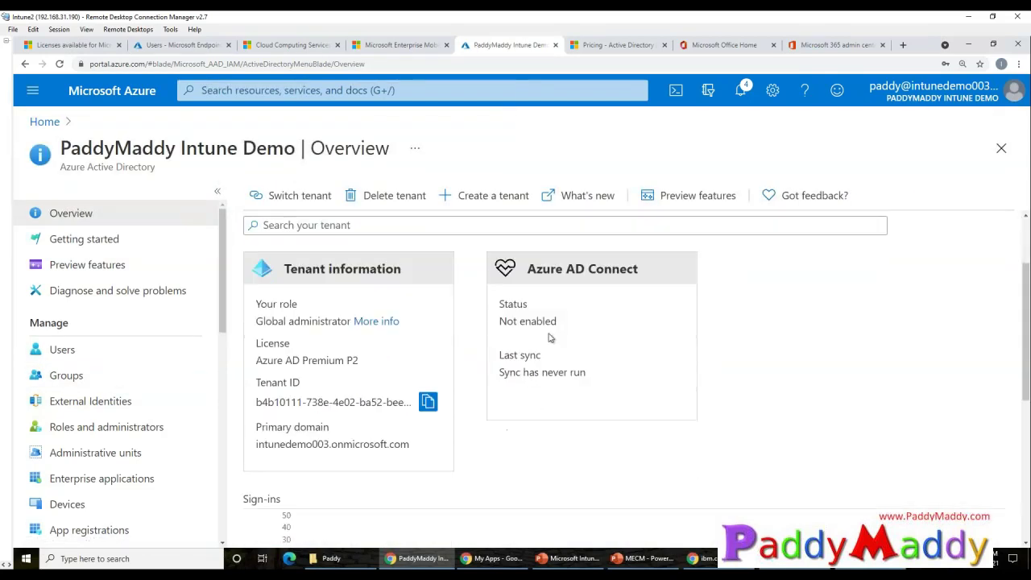
left_click_drag(280, 326, 399, 412)
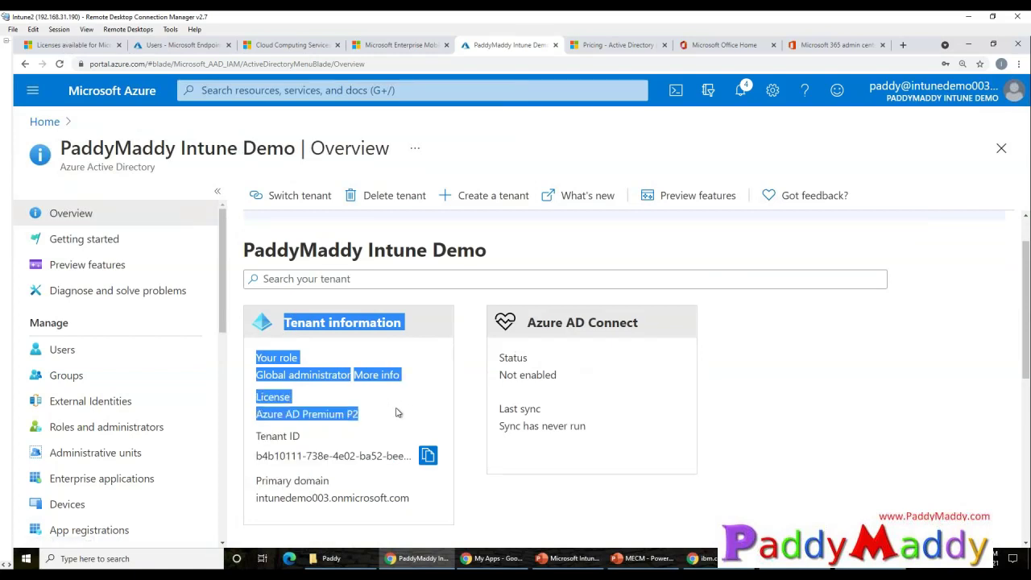
left_click_drag(255, 455, 427, 456)
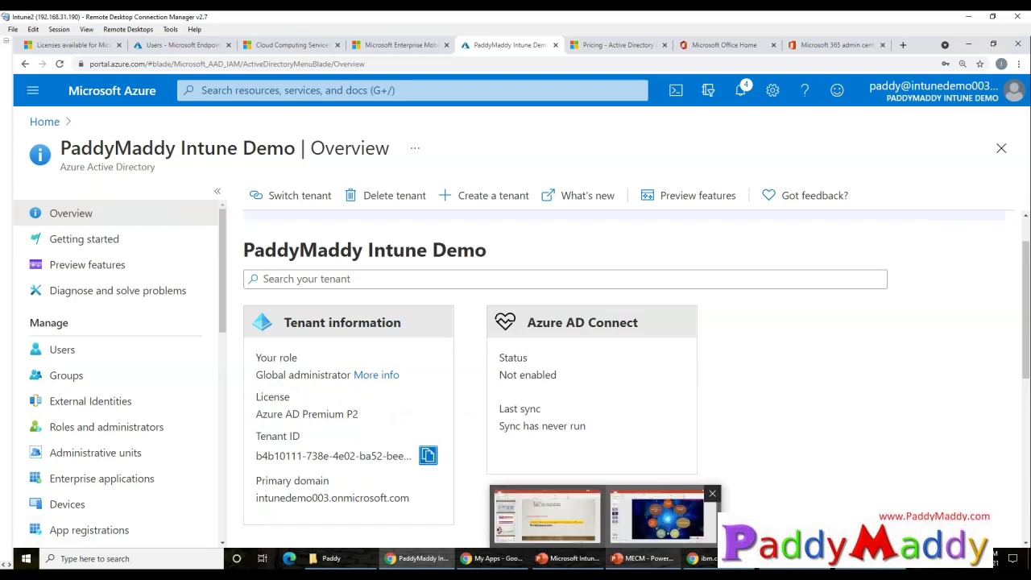
Bring the Notepad notes forward and place the cursor on an empty line.
left_click(645, 516)
scroll(587, 299, "down", 3)
left_click(543, 291)
Paste the Tenant ID into the notes on its own line and select that line.
type("b4b10111-738e-4e02-ba52-bee140d3a8fd")
left_click_drag(300, 303, 280, 311)
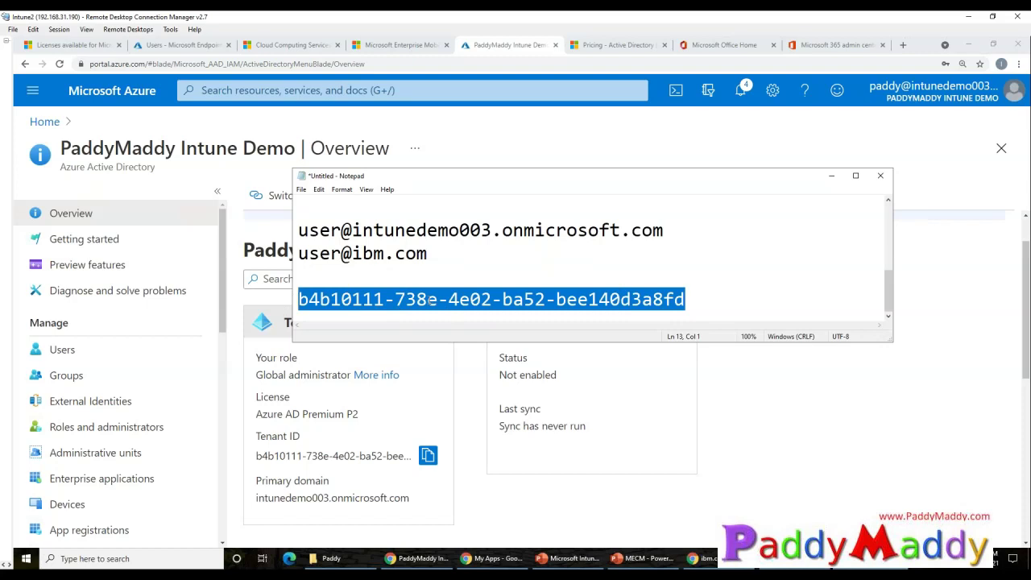
left_click(428, 300)
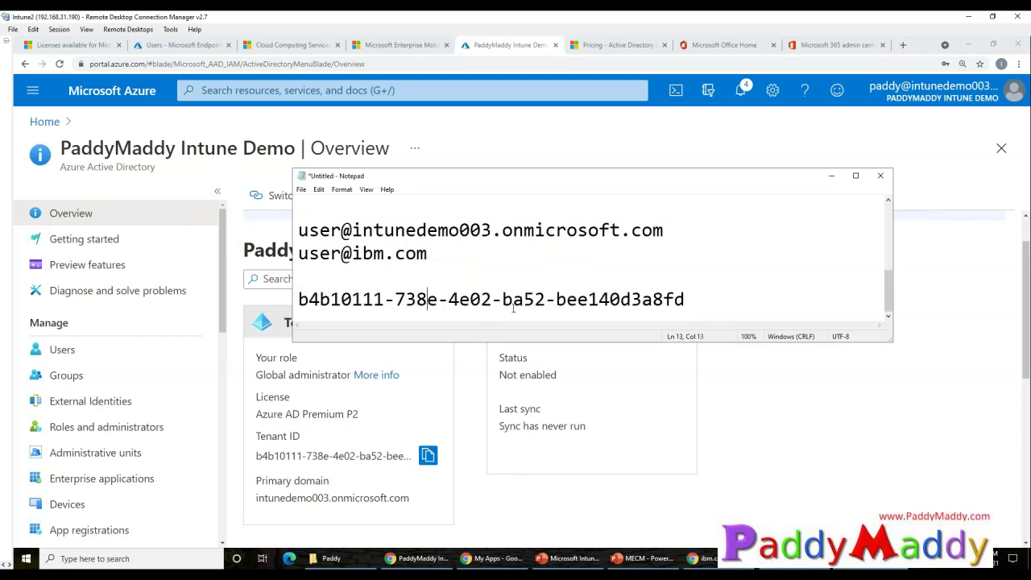
left_click_drag(687, 309, 240, 302)
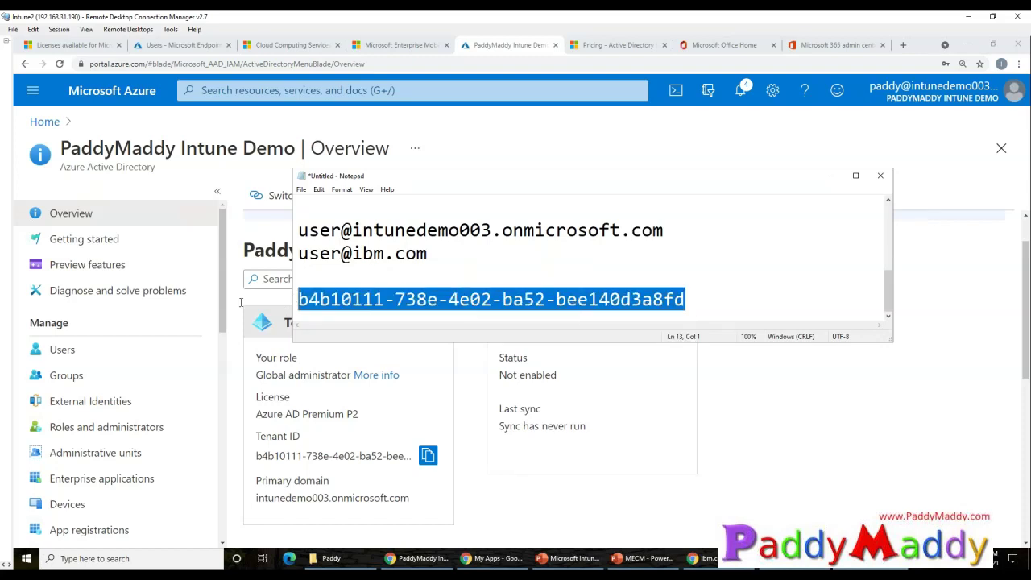
left_click(331, 299)
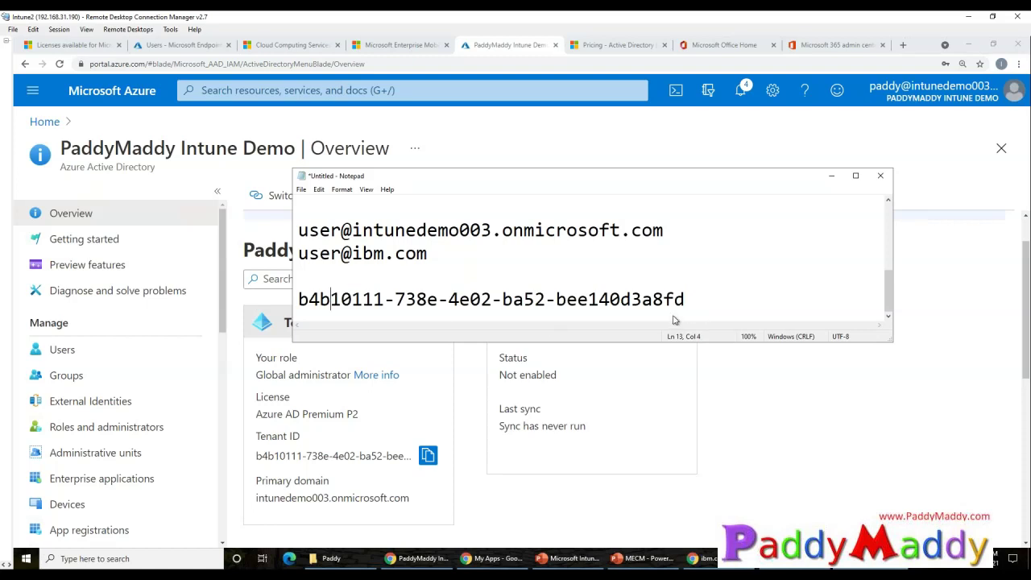
Highlight the onmicrosoft domain in the address, reselect the full Tenant ID line, then return to Azure.
left_click_drag(355, 231, 693, 238)
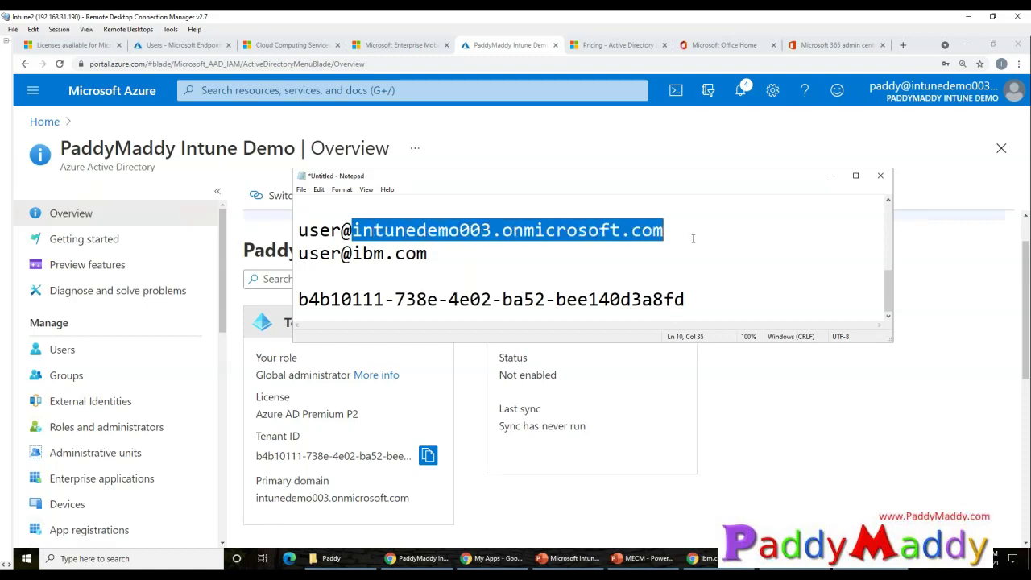
left_click_drag(701, 300, 290, 316)
left_click_drag(373, 300, 275, 321)
left_click(686, 300)
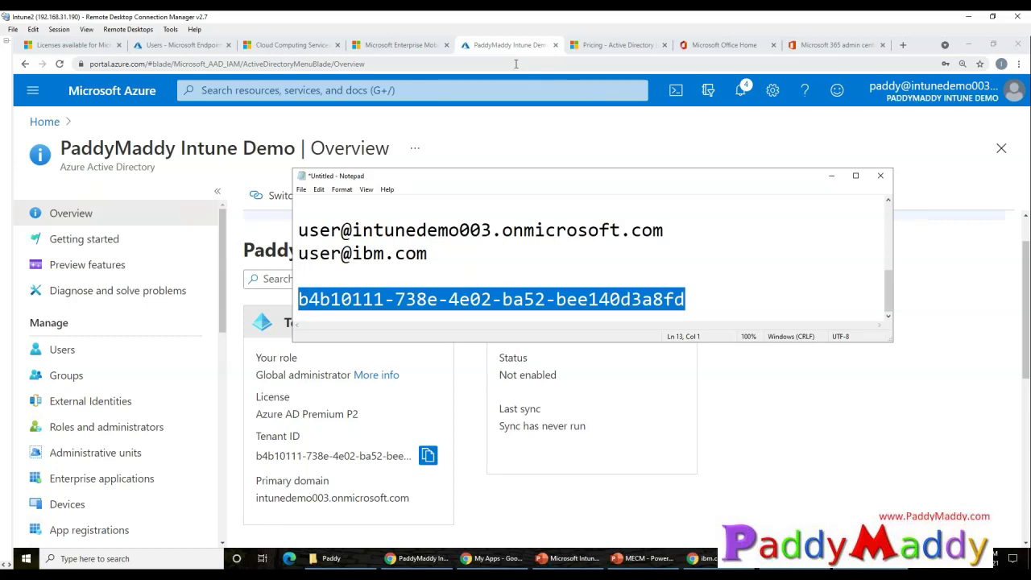
double_click(320, 299)
left_click(319, 299)
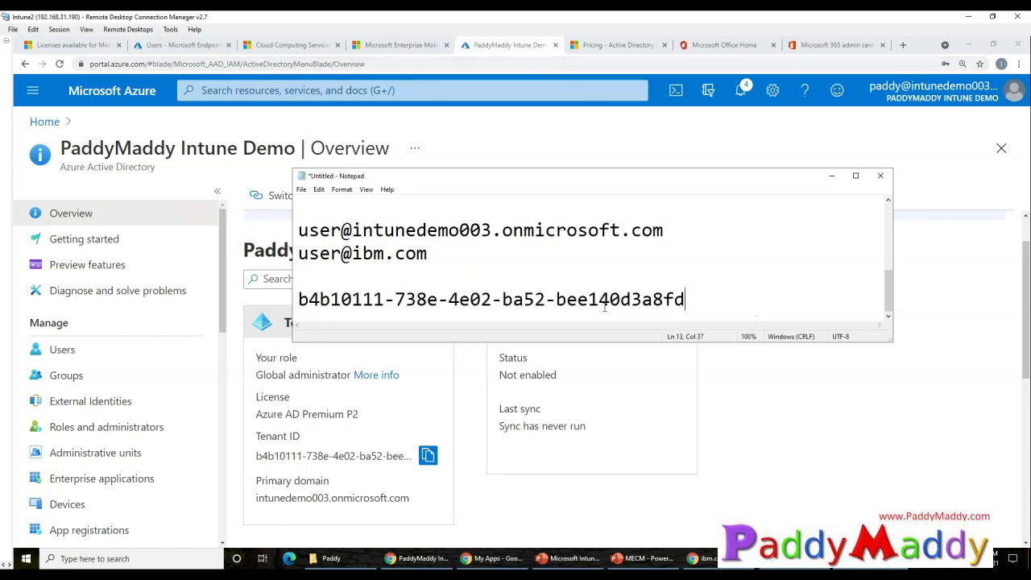
left_click_drag(685, 299, 234, 297)
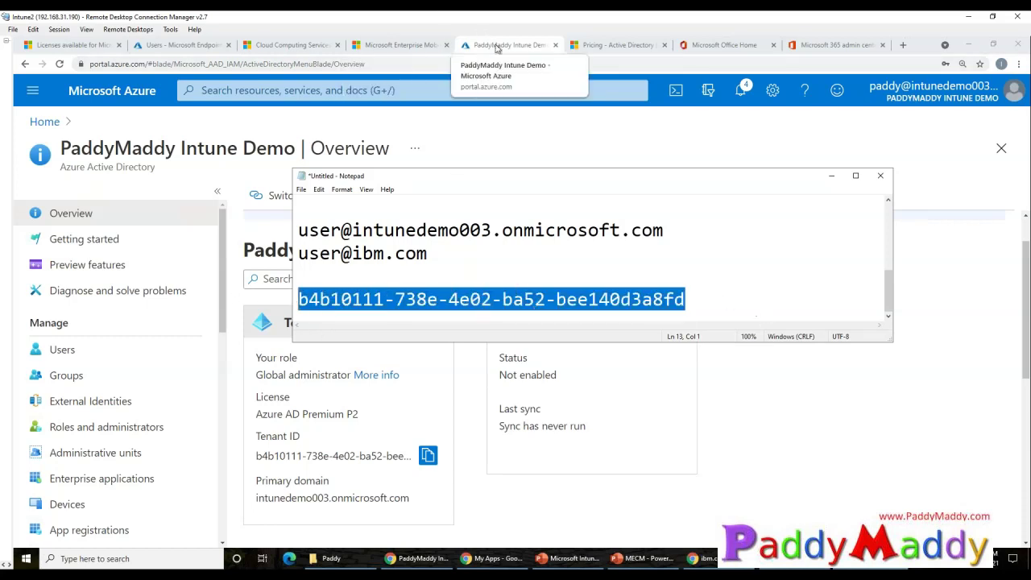
left_click(494, 44)
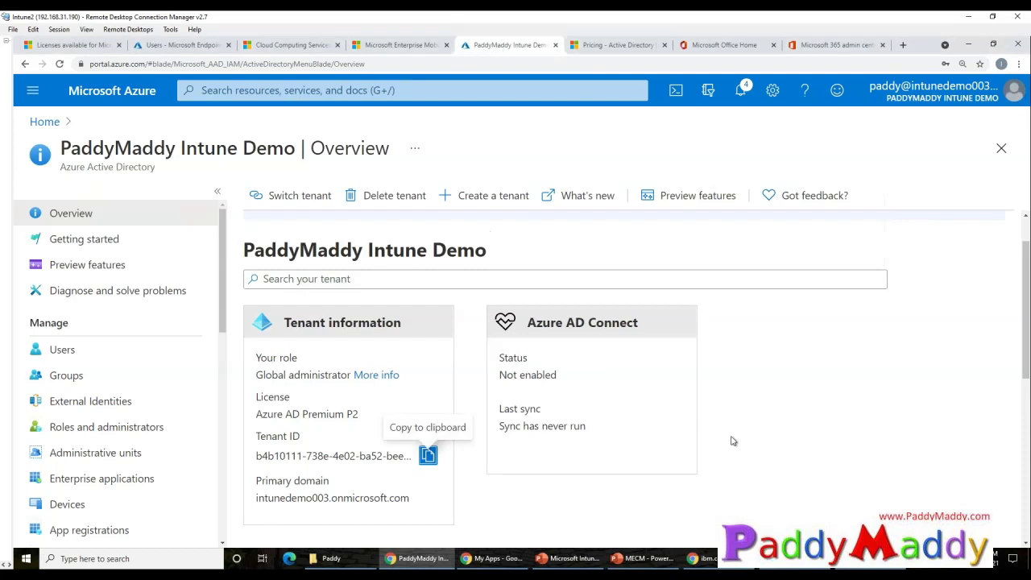
left_click_drag(253, 361, 373, 497)
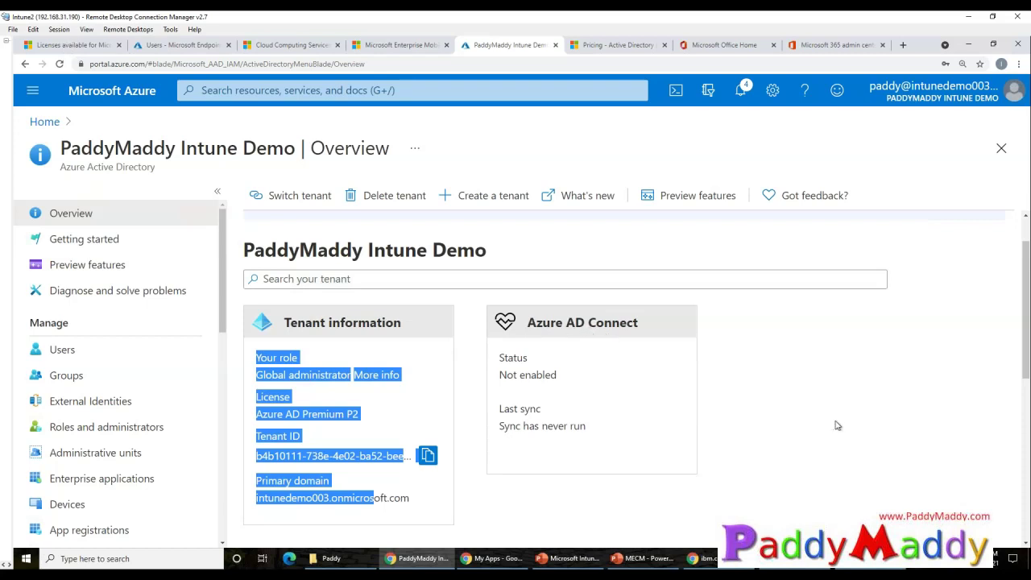
scroll(712, 397, "down", 1)
left_click_drag(596, 379, 509, 302)
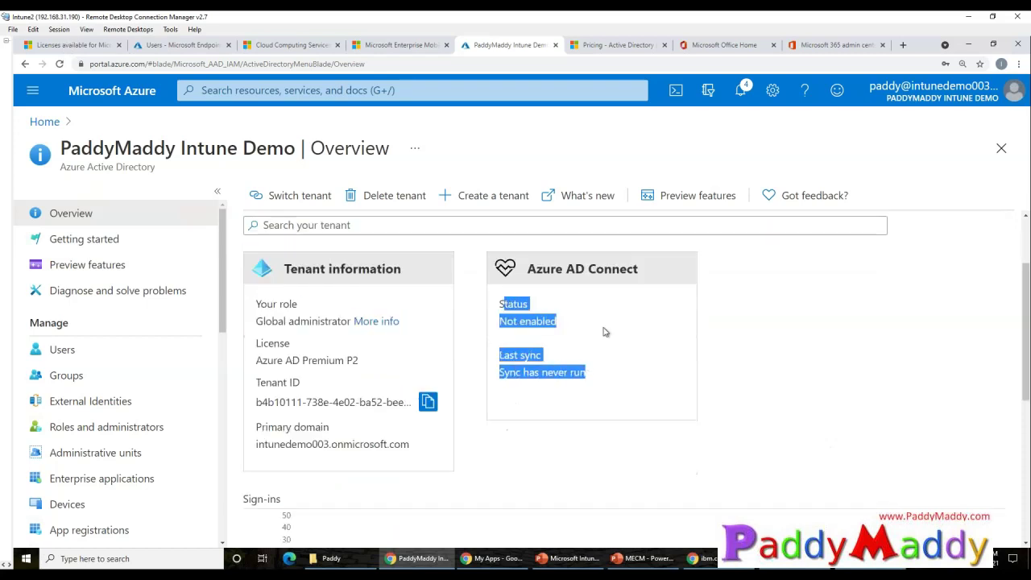
left_click(620, 389)
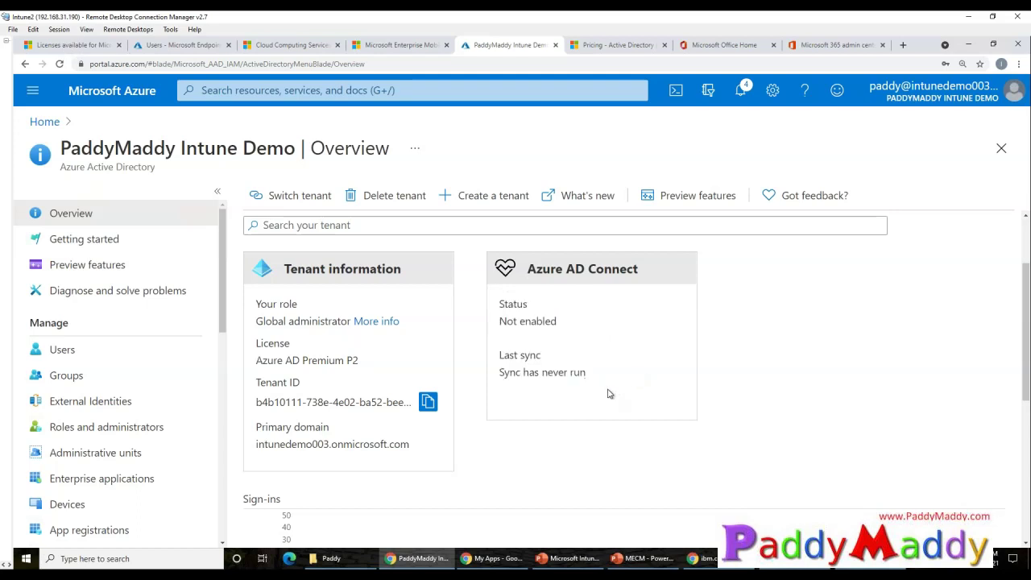
left_click_drag(594, 387, 488, 293)
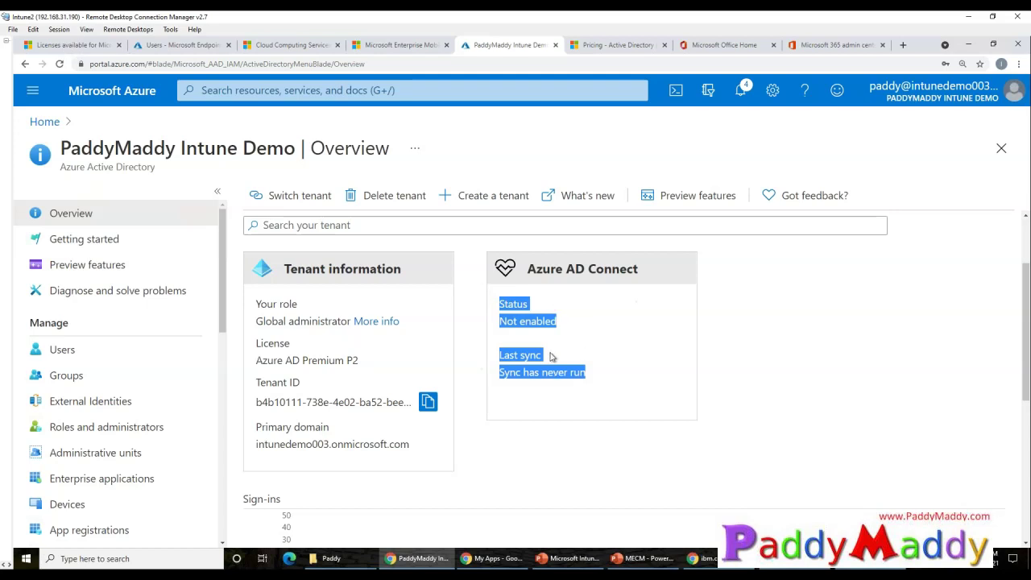
left_click(999, 558)
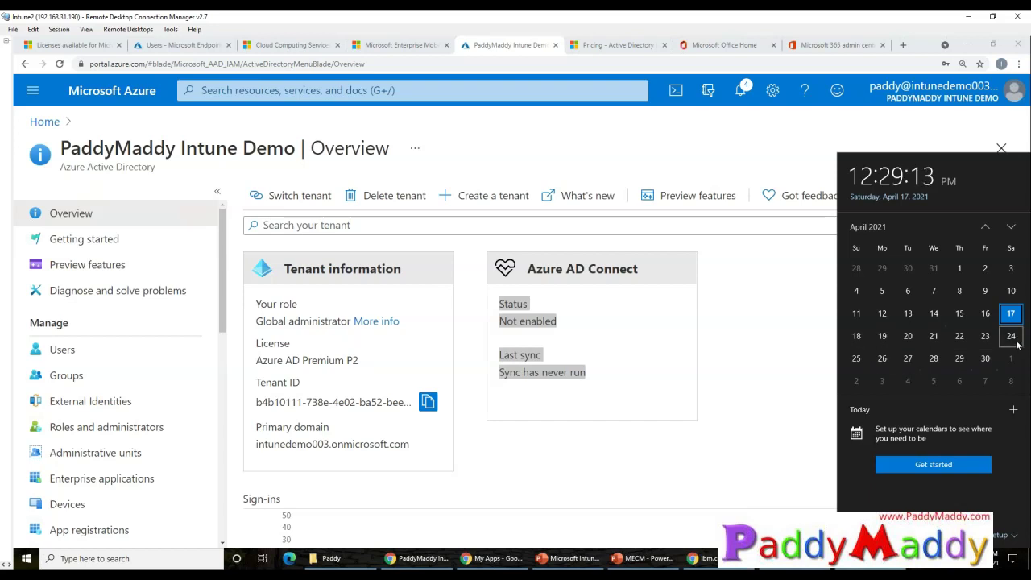
left_click(663, 463)
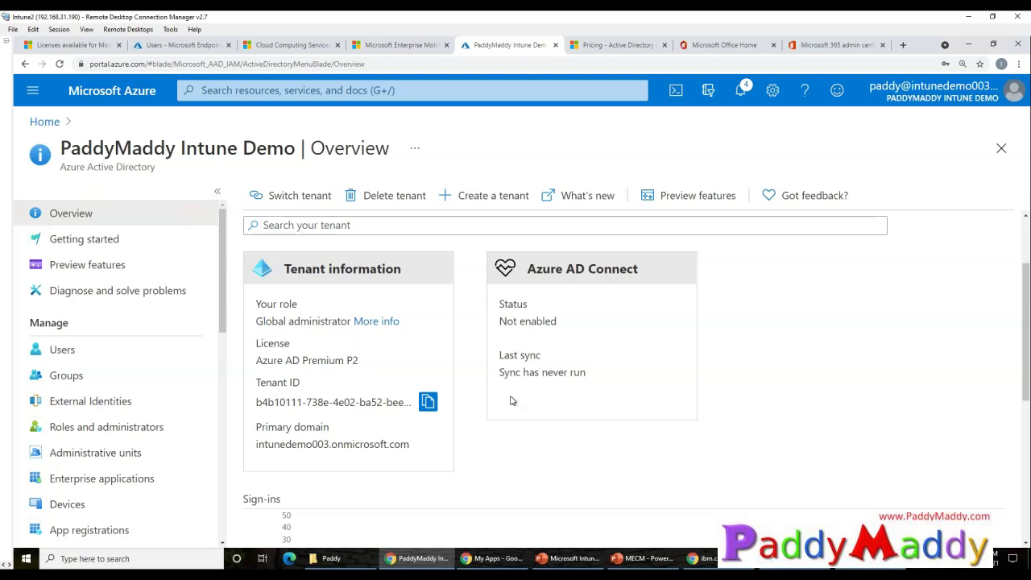
scroll(516, 406, "down", 3)
scroll(559, 399, "down", 2)
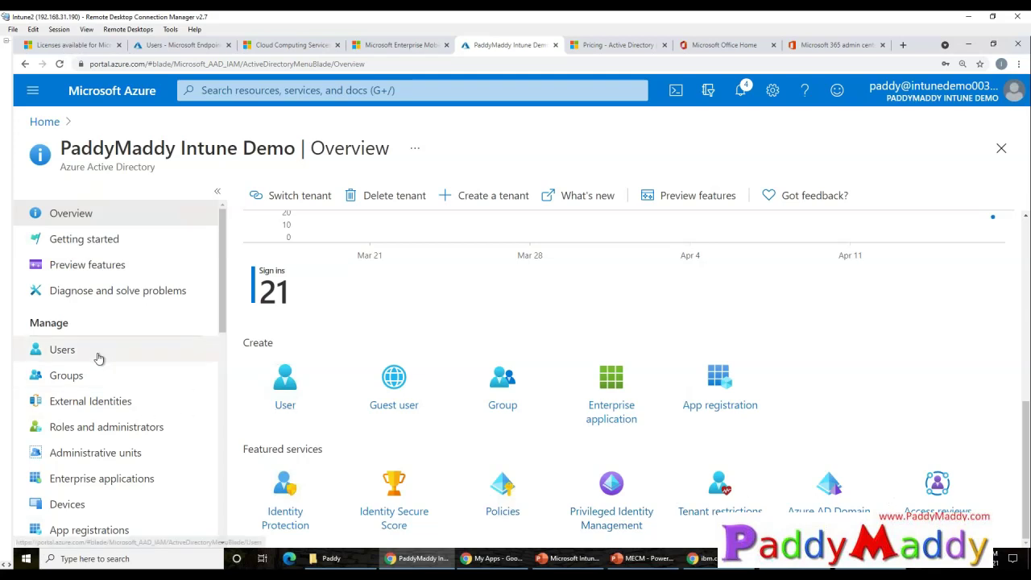
left_click_drag(223, 315, 219, 379)
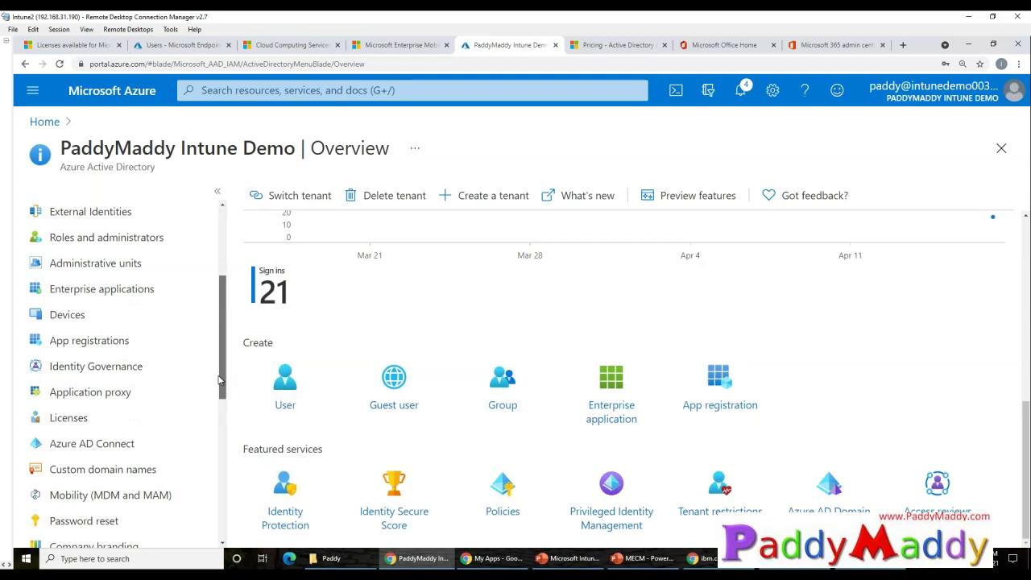
left_click_drag(219, 378, 220, 402)
Switch between Chrome windows and profiles to the incognito My Apps window's Microsoft Office Home tab.
left_click(700, 558)
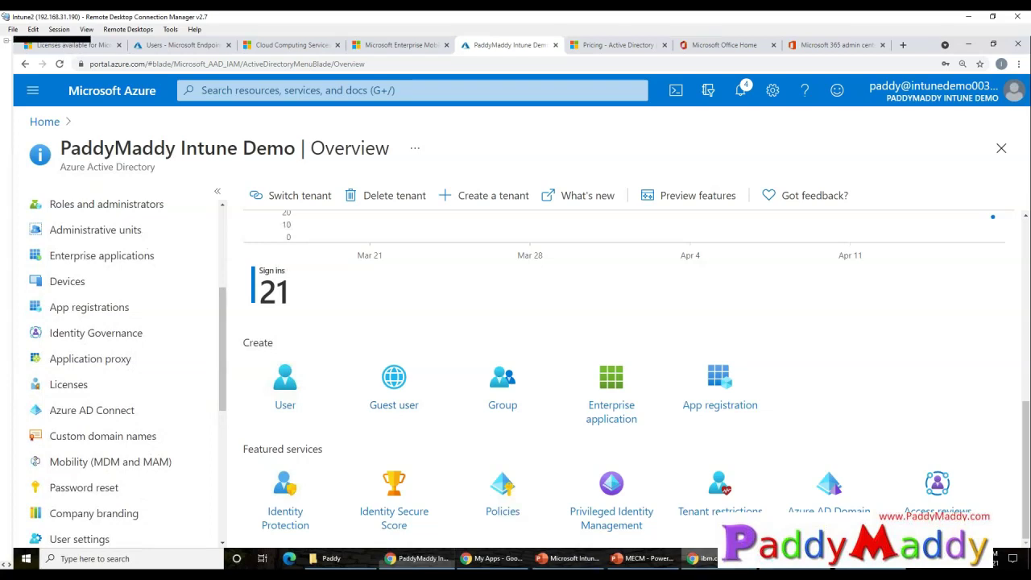
left_click(701, 558)
left_click(1001, 64)
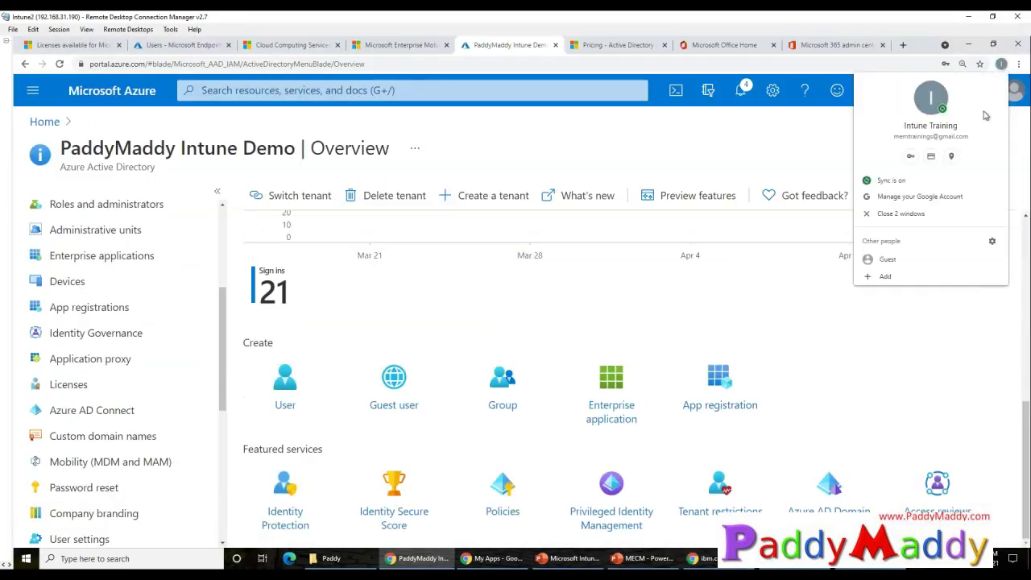
left_click(903, 264)
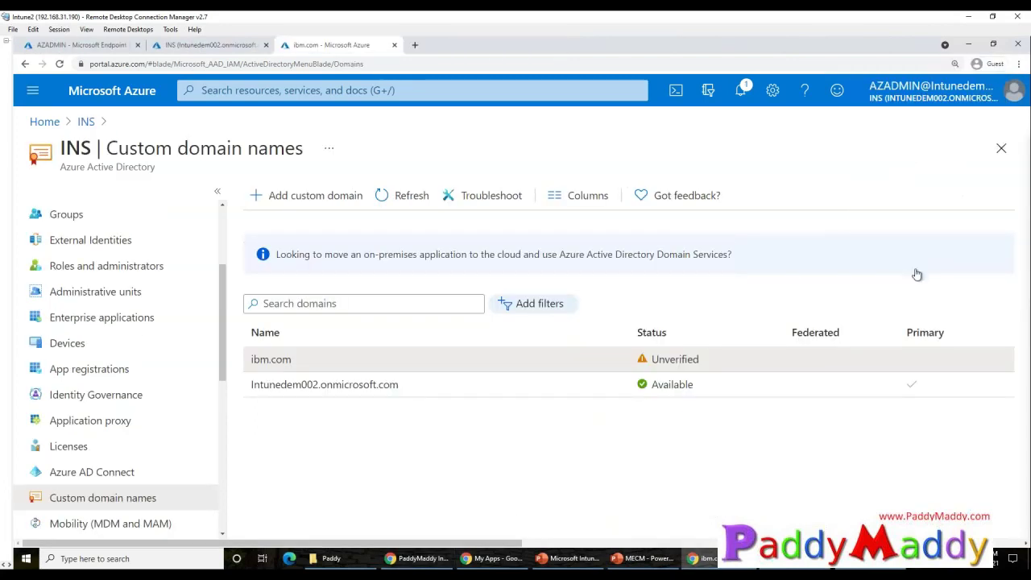
left_click(1019, 65)
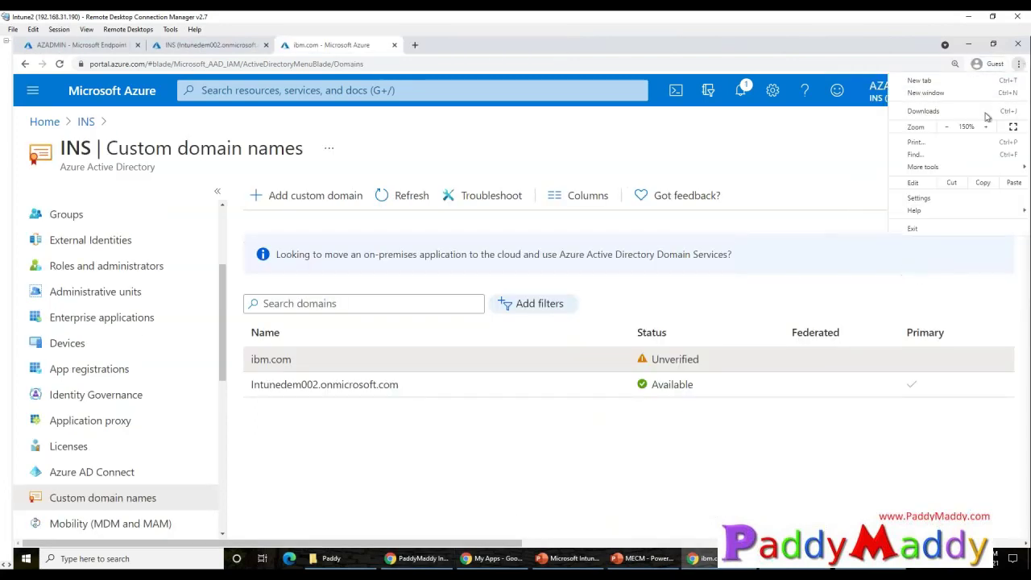
left_click(496, 562)
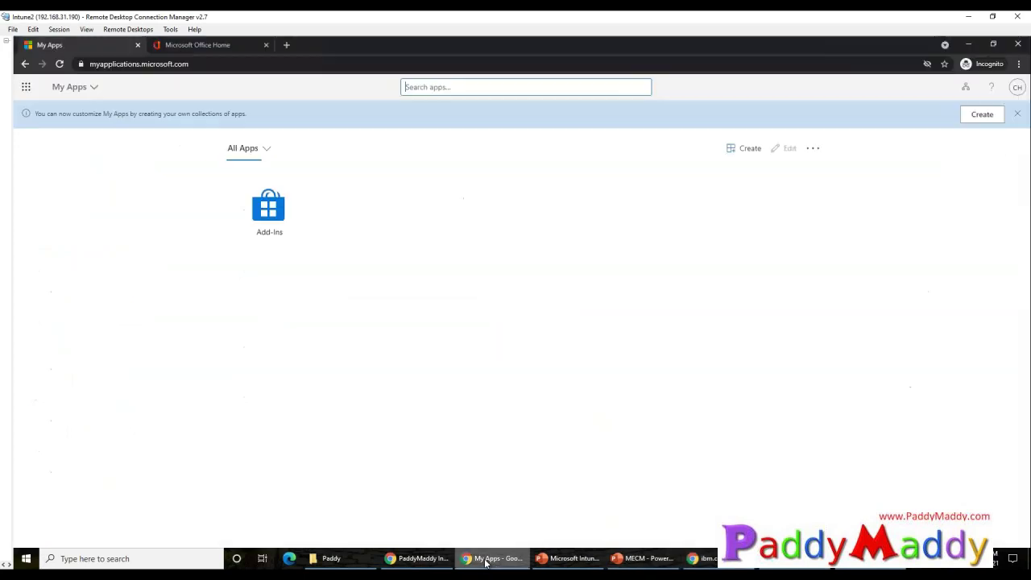
left_click(201, 46)
Close the incognito Office window and open a new incognito window from the PaddyMaddy Intune Demo window.
left_click(1017, 44)
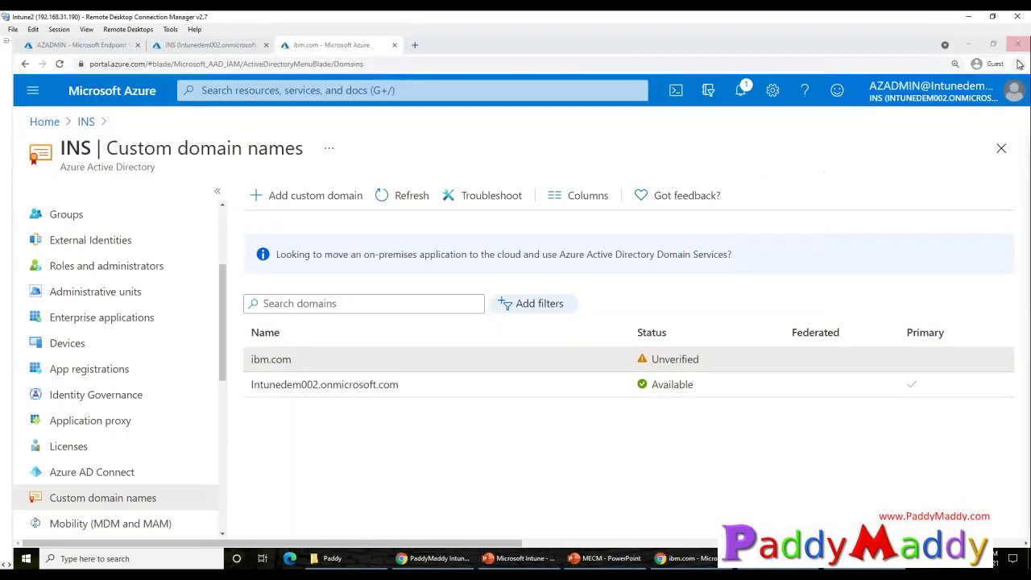
left_click(1019, 64)
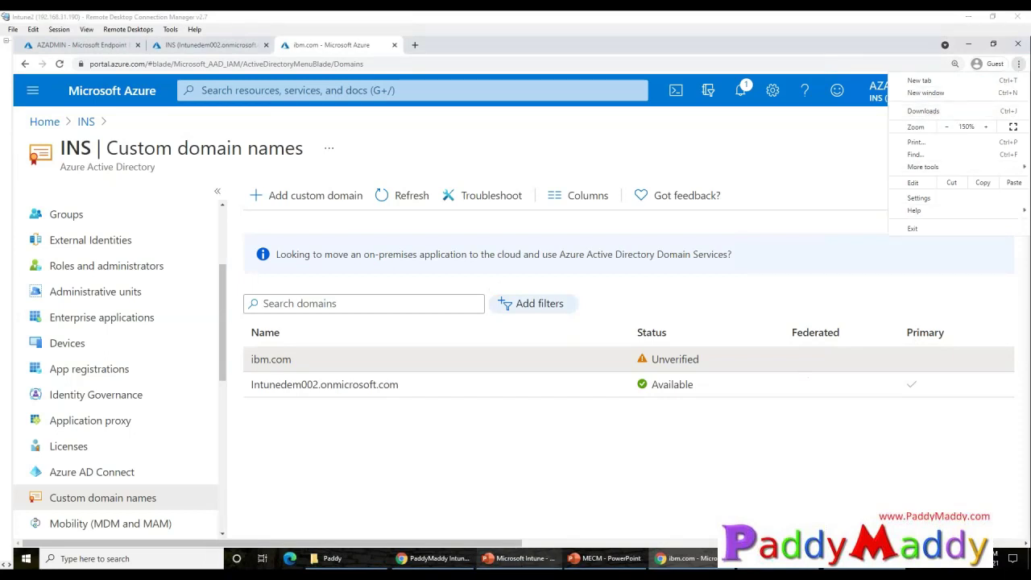
left_click(435, 558)
left_click(1019, 66)
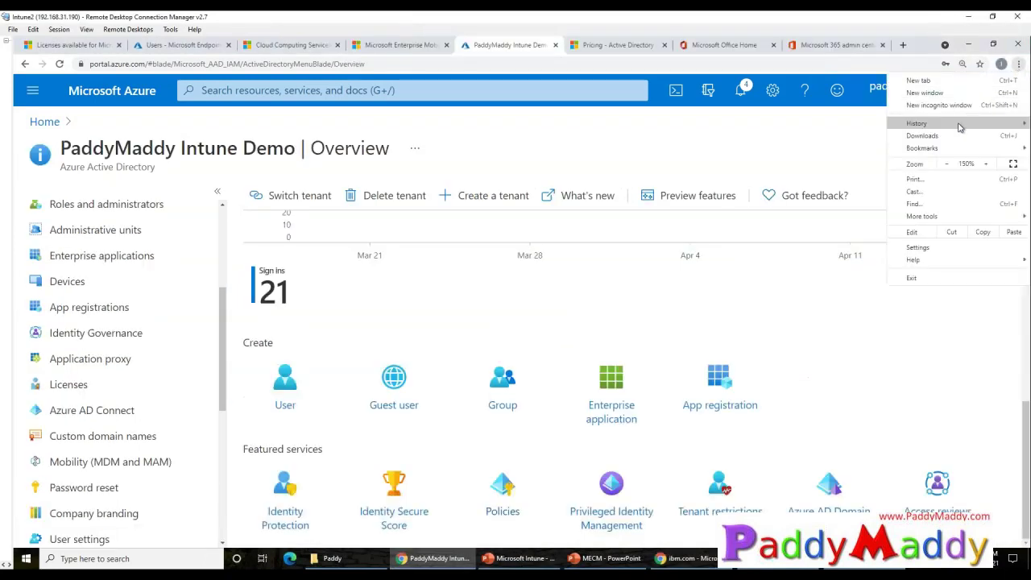
left_click(949, 107)
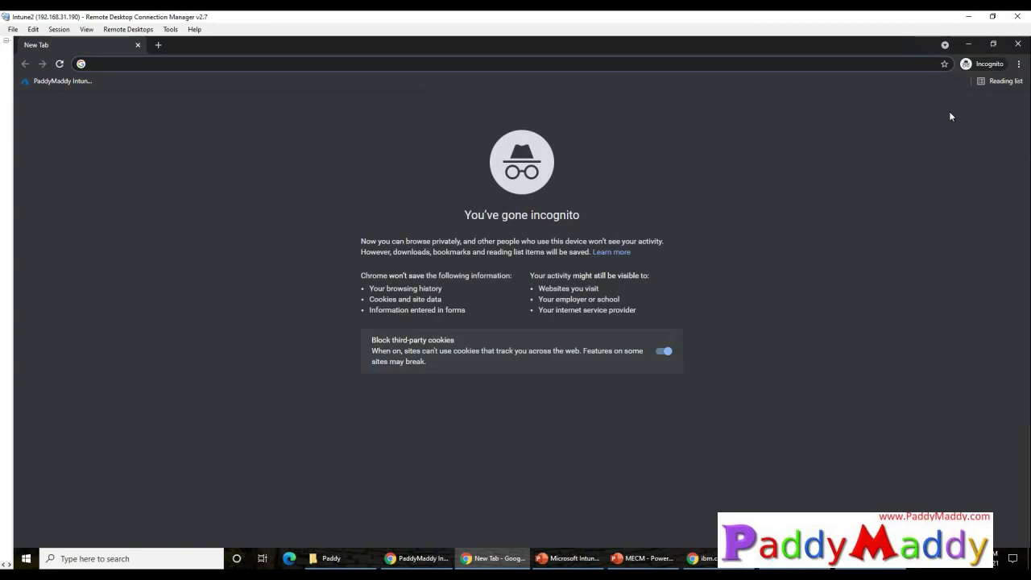
Load the Azure portal sign-in page and enter the account's sign-in e-mail address.
type("portal.azure.com")
key("Return")
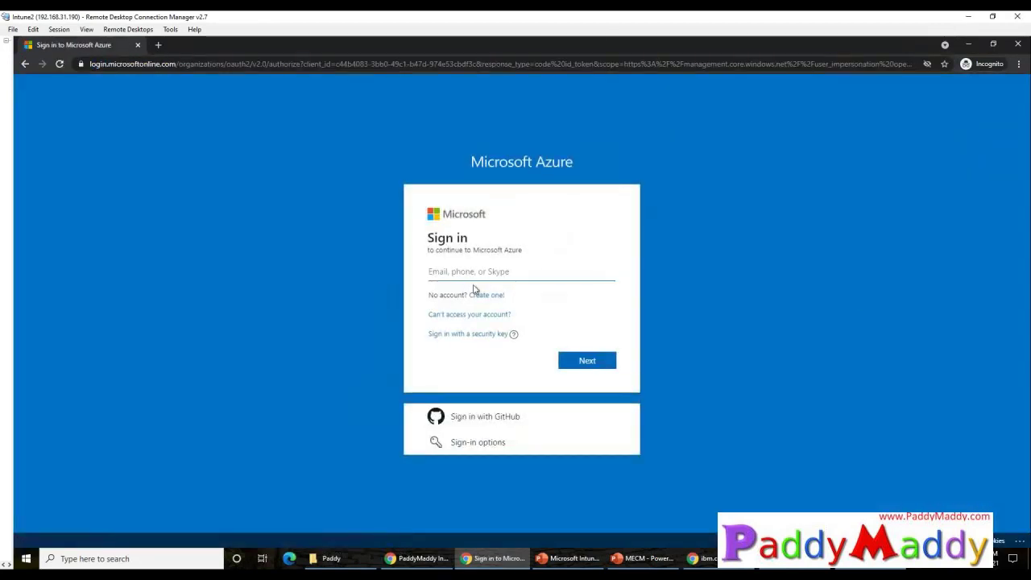
left_click(485, 272)
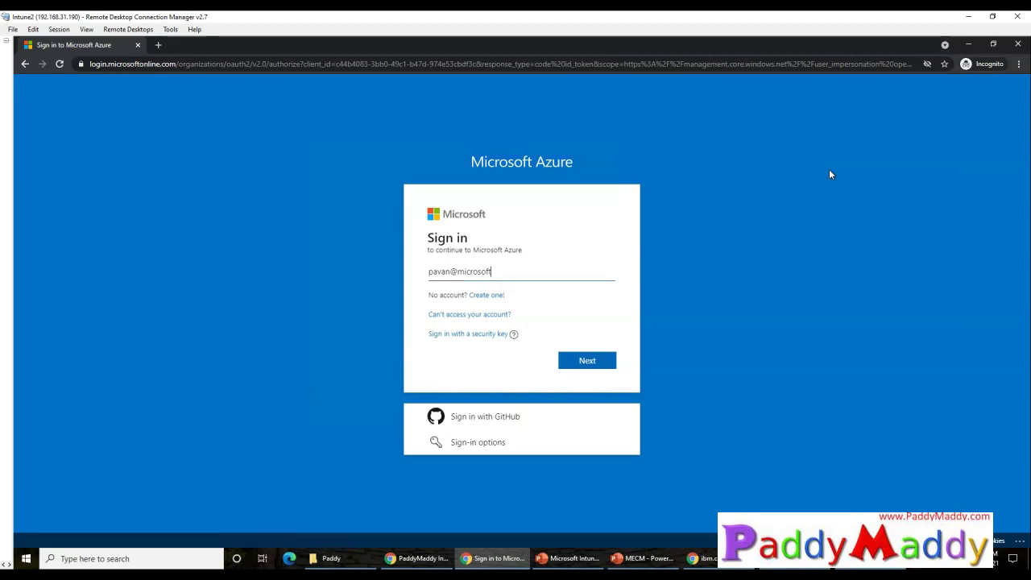
key("Tab")
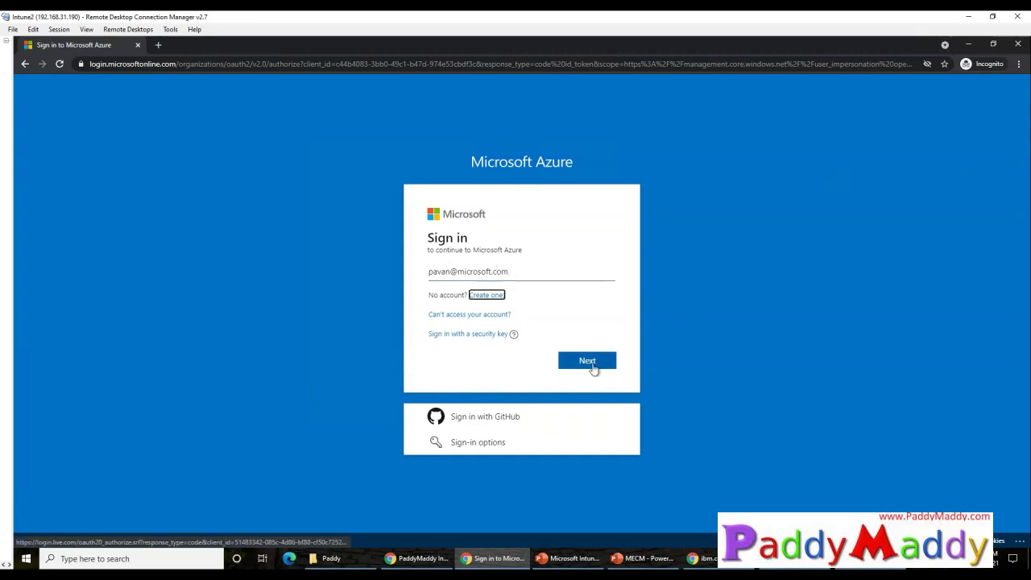
left_click(586, 364)
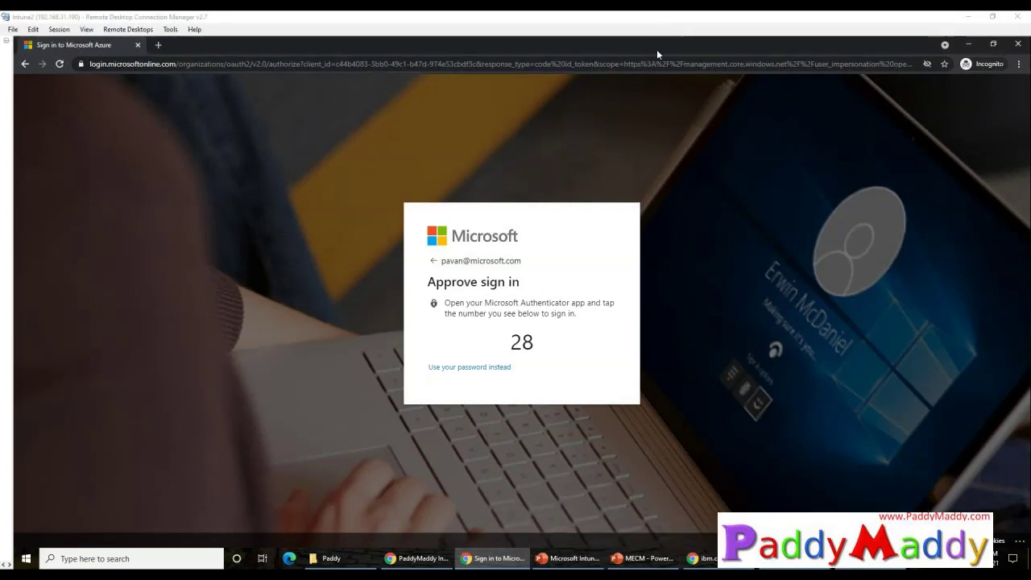
mouse_move(523, 228)
left_mouse_down()
mouse_move(400, 214)
mouse_move(453, 237)
mouse_move(452, 216)
left_mouse_up()
mouse_move(911, 184)
left_mouse_down()
mouse_move(754, 471)
mouse_move(891, 185)
left_mouse_up()
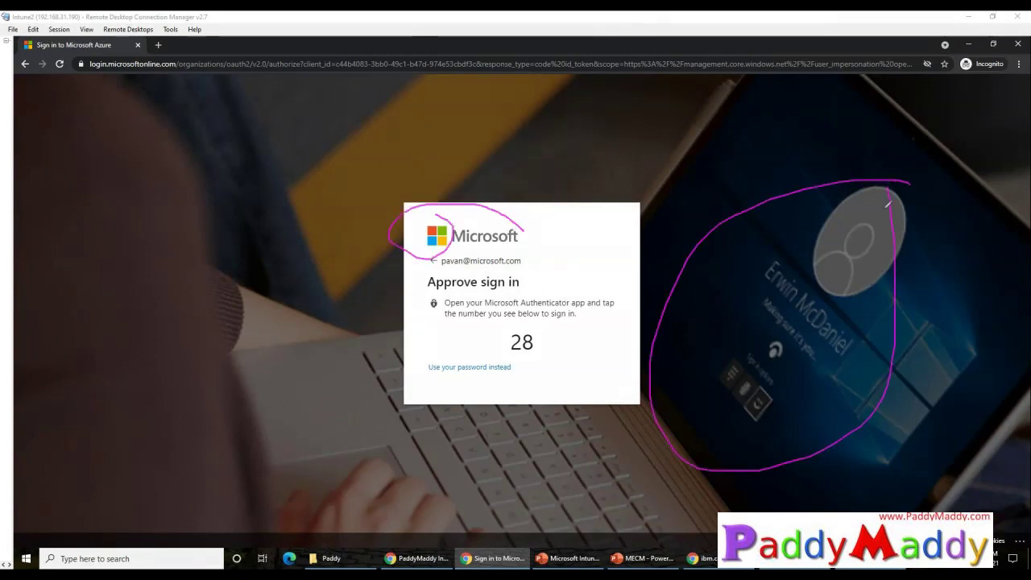
left_click_drag(77, 141, 834, 313)
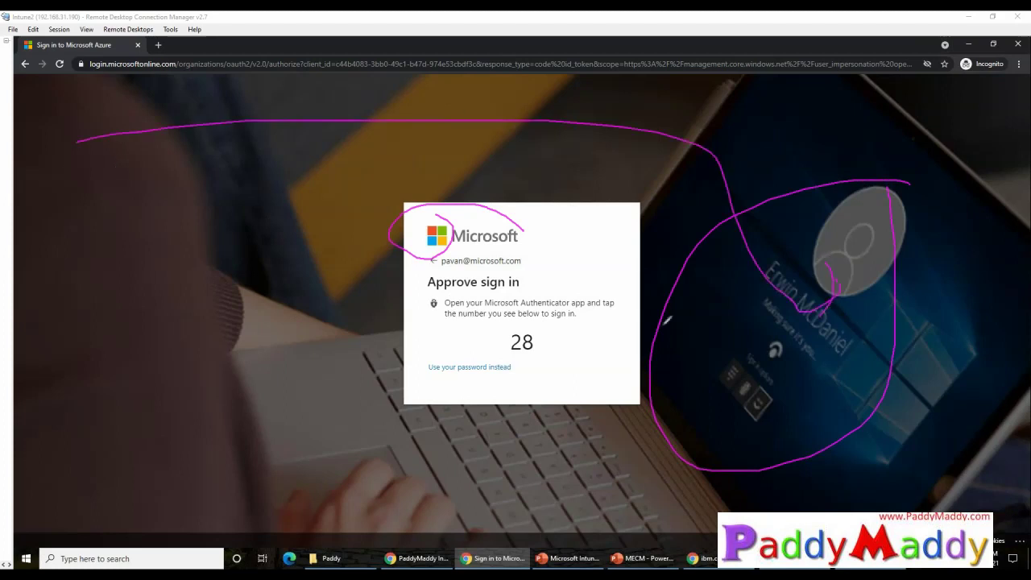
mouse_move(414, 281)
left_mouse_down()
mouse_move(553, 346)
mouse_move(541, 258)
mouse_move(419, 261)
left_mouse_up()
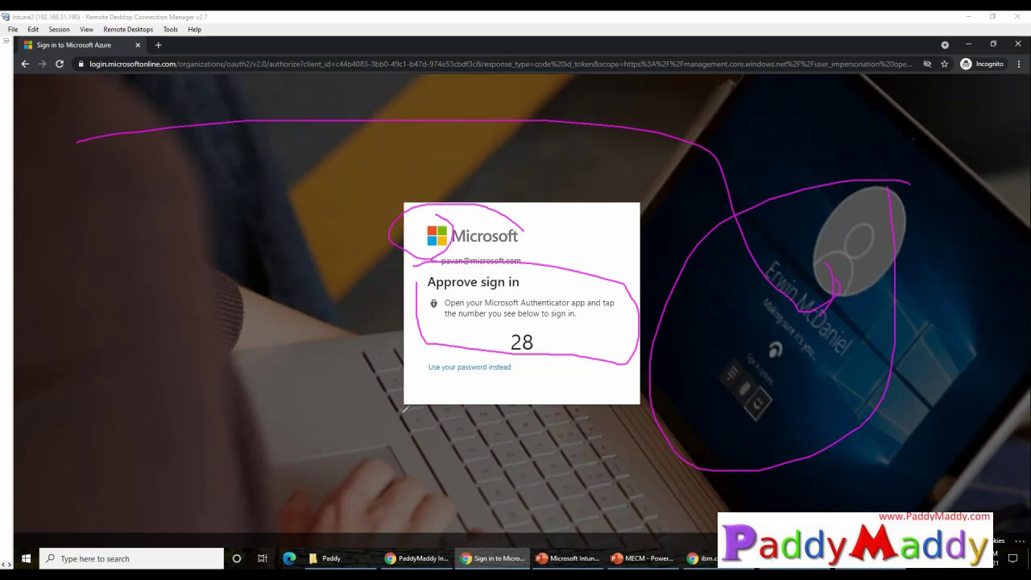
mouse_move(334, 471)
left_mouse_down()
mouse_move(481, 385)
mouse_move(488, 406)
left_mouse_up()
left_click_drag(443, 327, 511, 339)
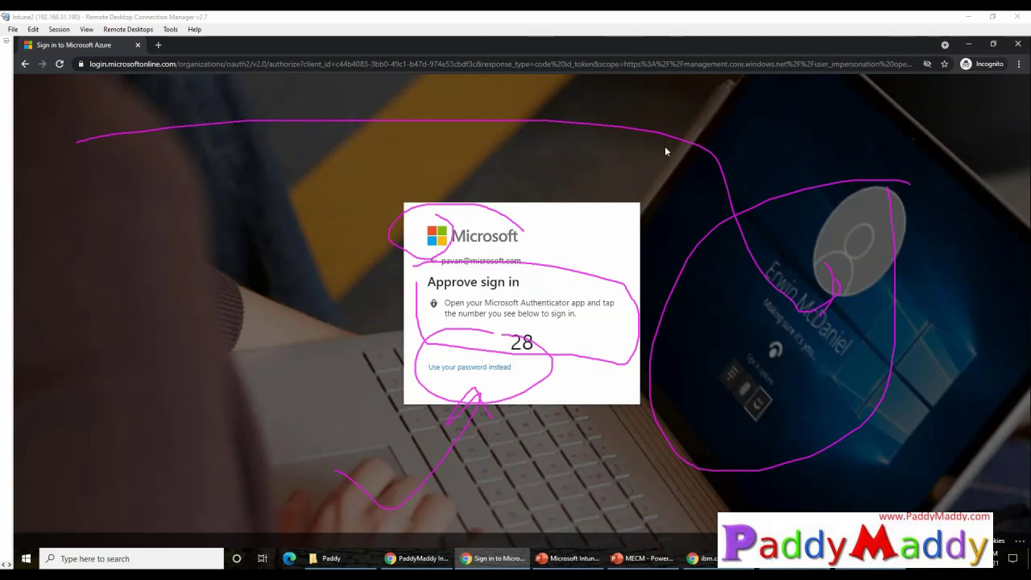
key("e")
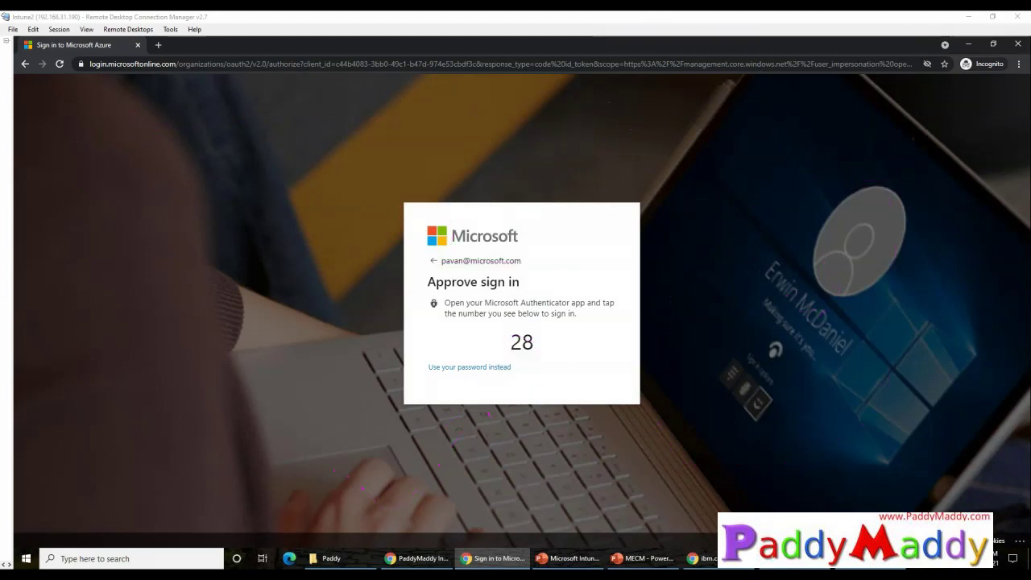
Close the incognito window, glance at the All users page, and return to the PaddyMaddy Intune Demo overview showing 21 sign-ins.
left_click(1018, 45)
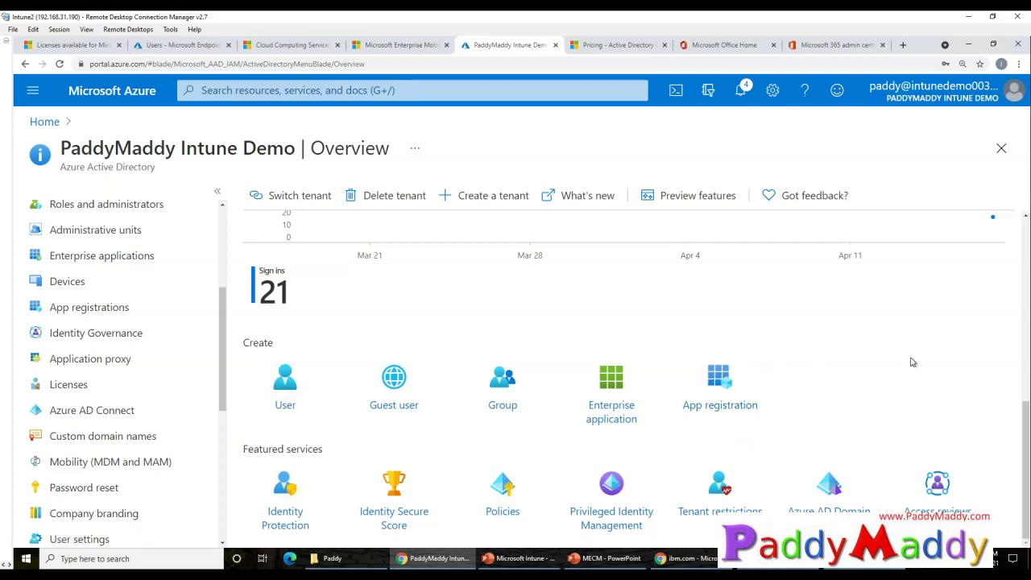
scroll(177, 225, "up", 5)
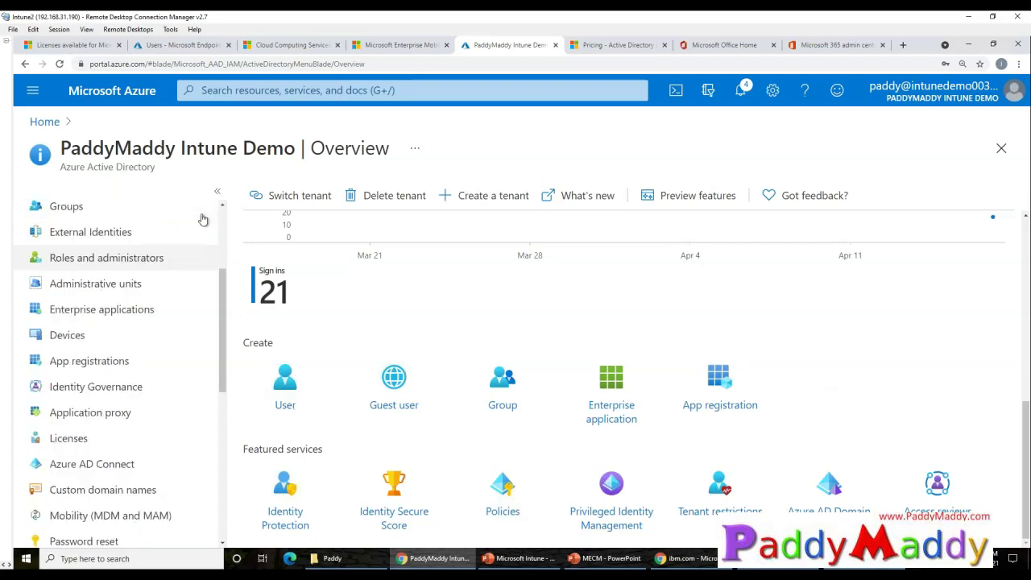
left_click_drag(68, 147, 296, 149)
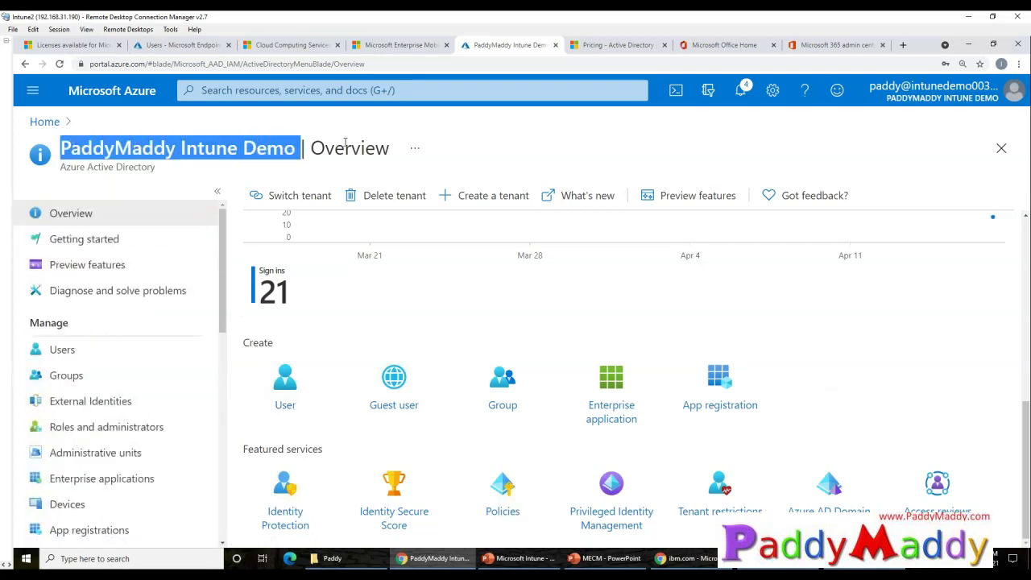
left_click(255, 275)
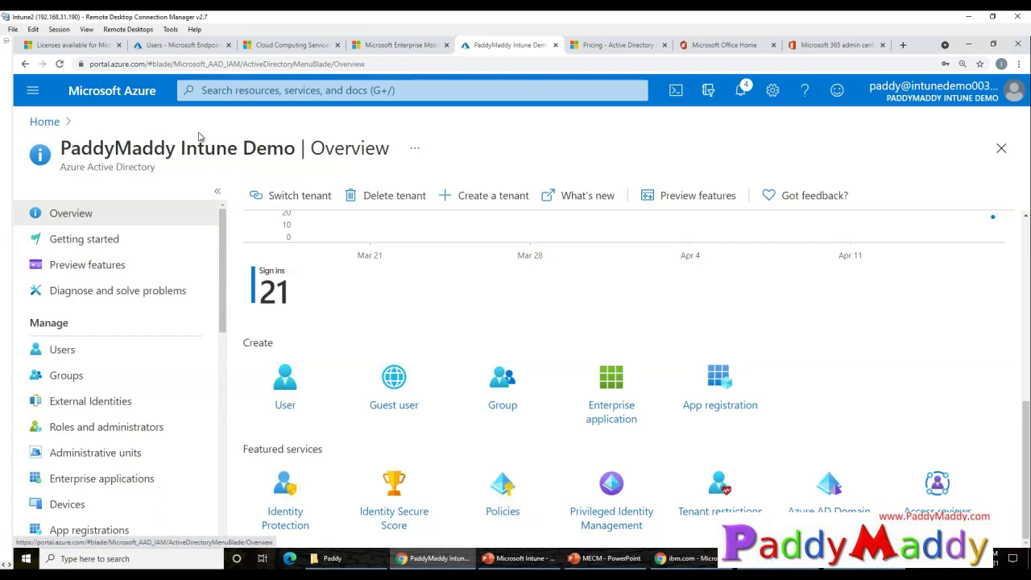
left_click(183, 45)
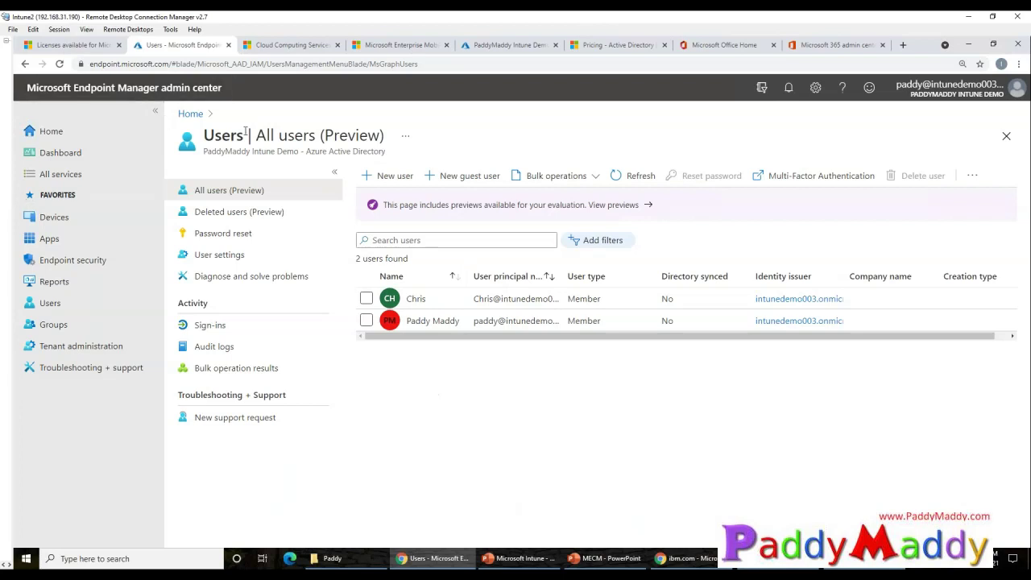
left_click(512, 45)
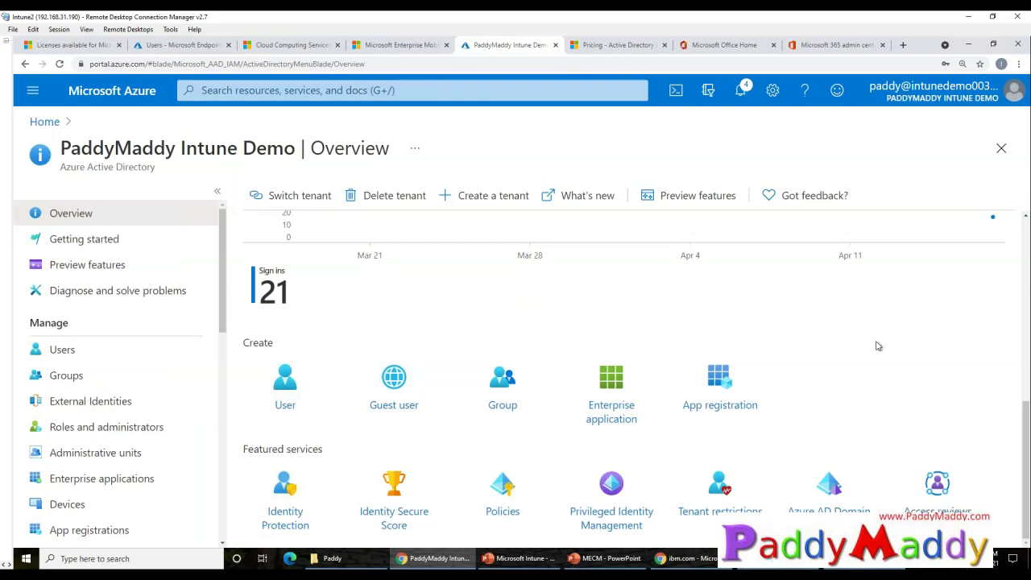
scroll(121, 292, "down", 3)
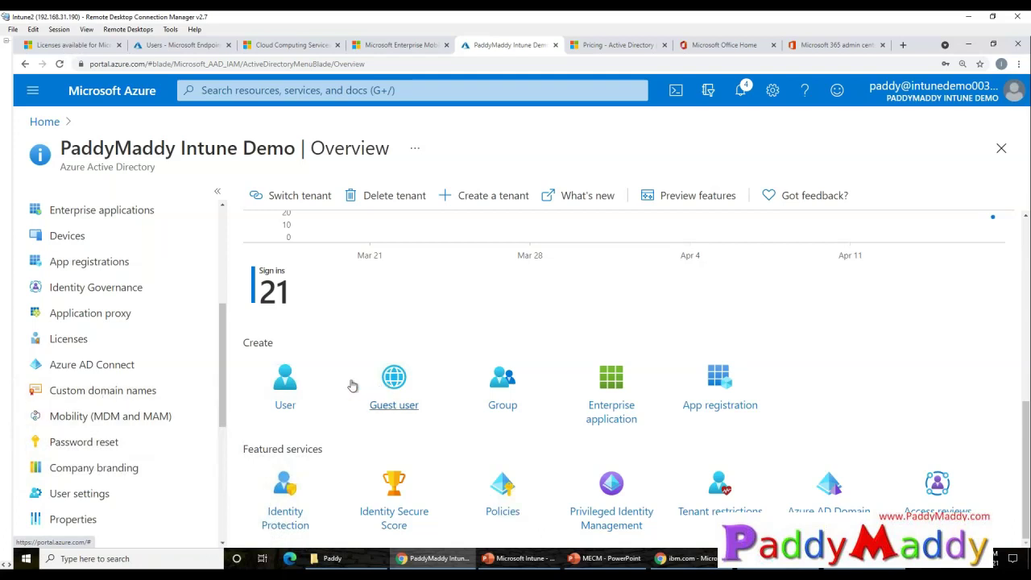
Start a new custom domain and enter learninmylab.com as its name.
left_click(71, 395)
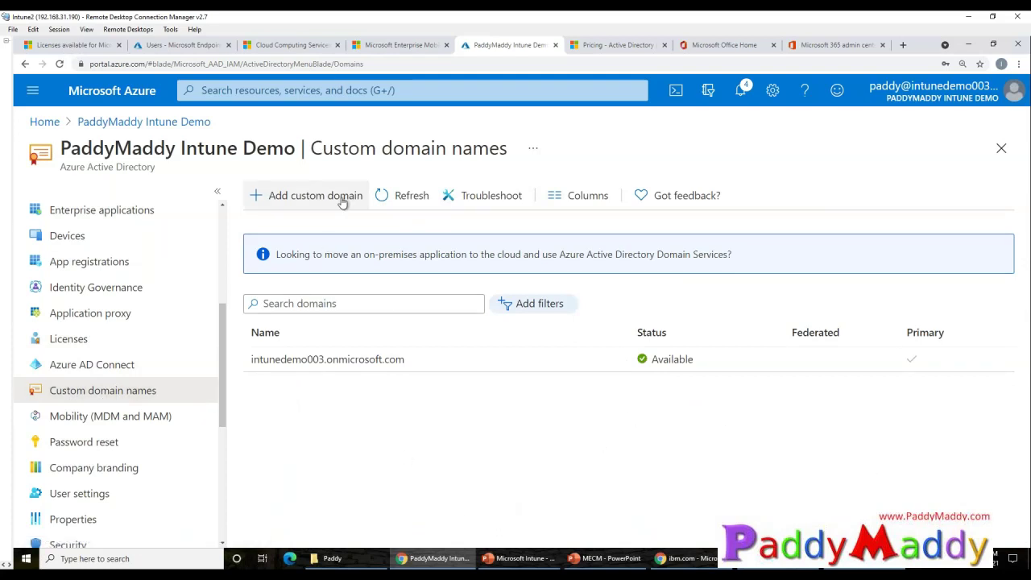
left_click(306, 200)
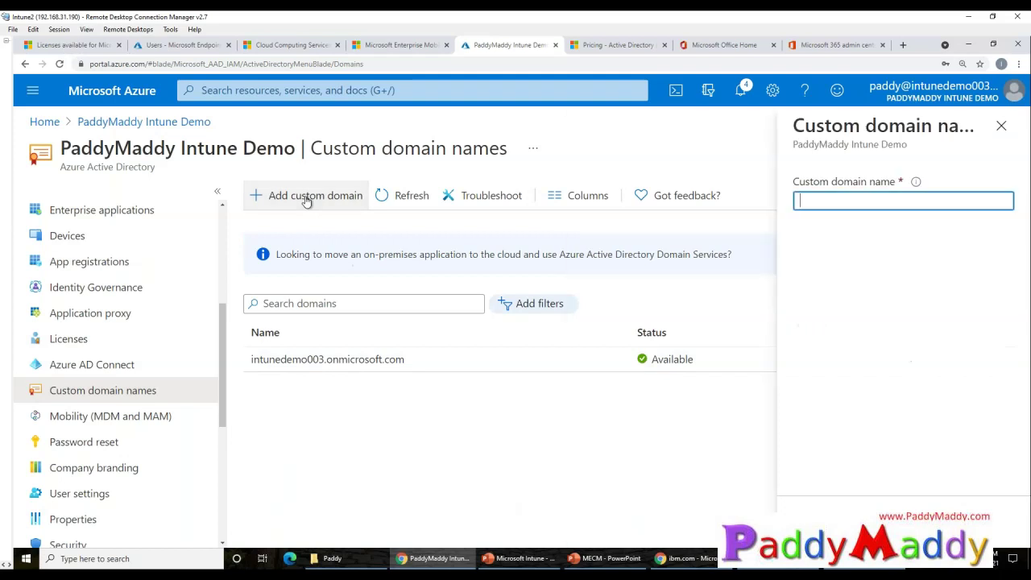
type("learninmylab.com")
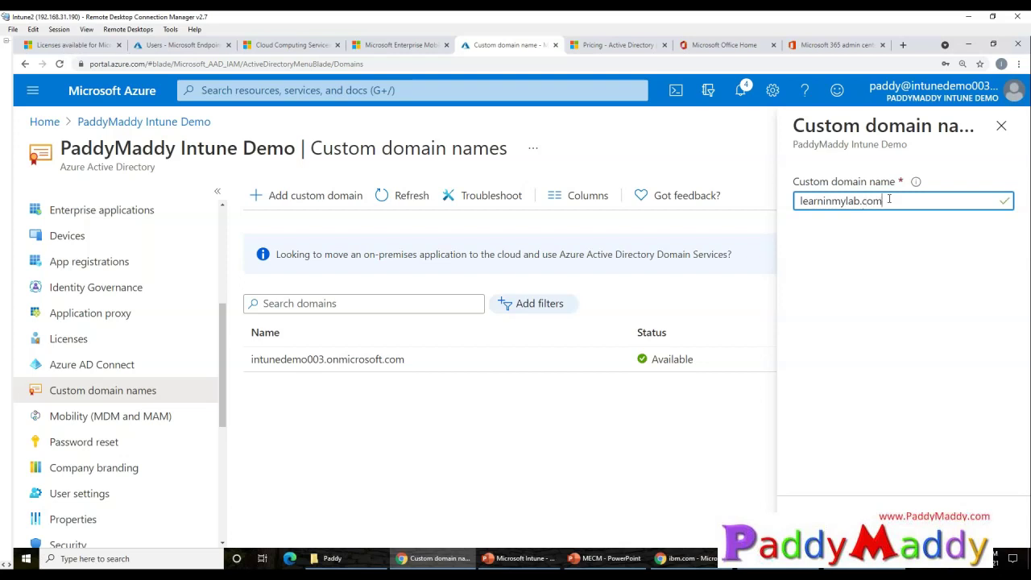
Add learninmylab.com and review its TXT verification record MS=ms51892306 with TTL 3600.
left_click_drag(890, 201, 763, 211)
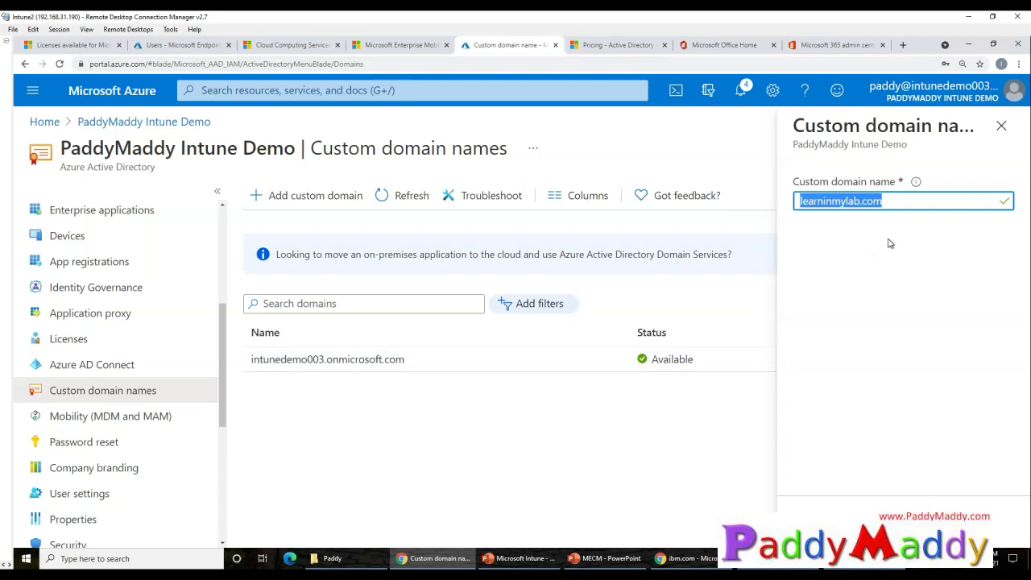
left_click(902, 203)
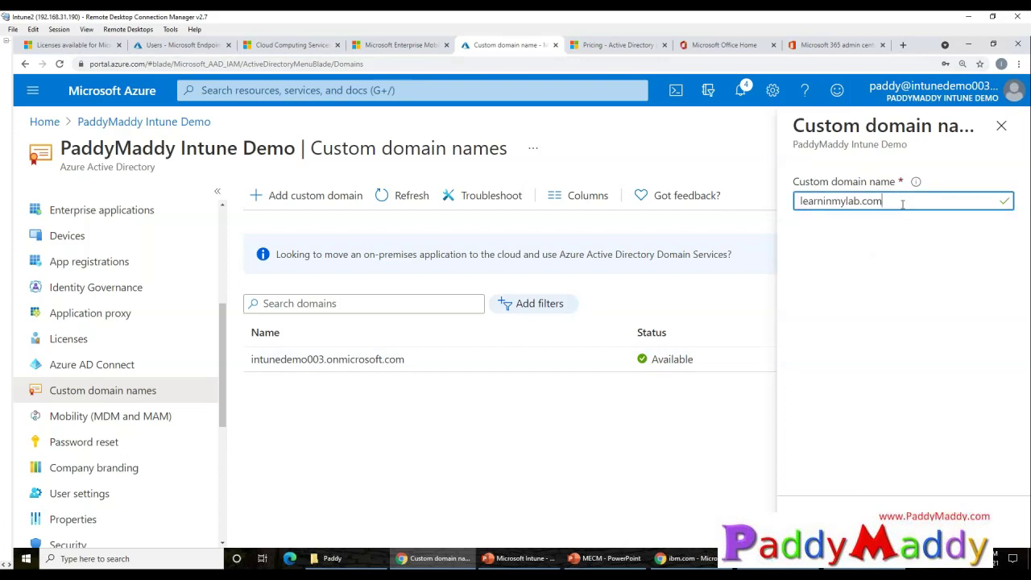
left_click_drag(886, 201, 795, 202)
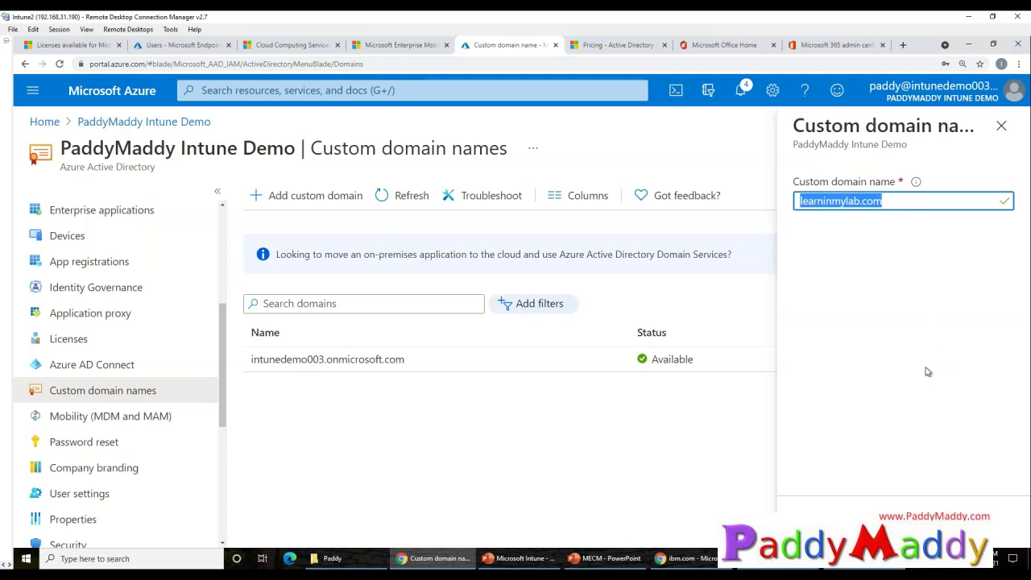
left_click(900, 200)
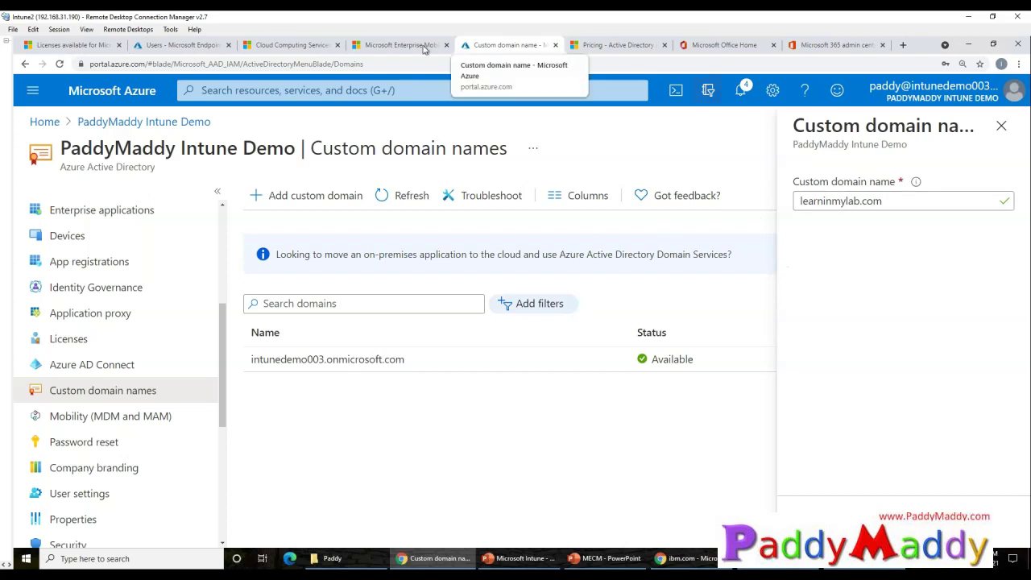
left_click_drag(890, 200, 808, 203)
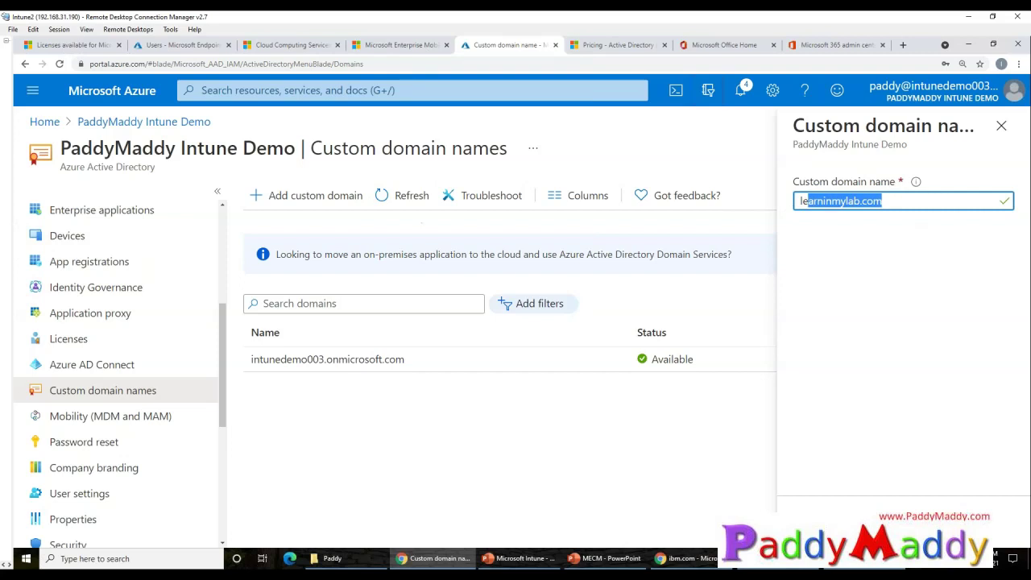
key("Return")
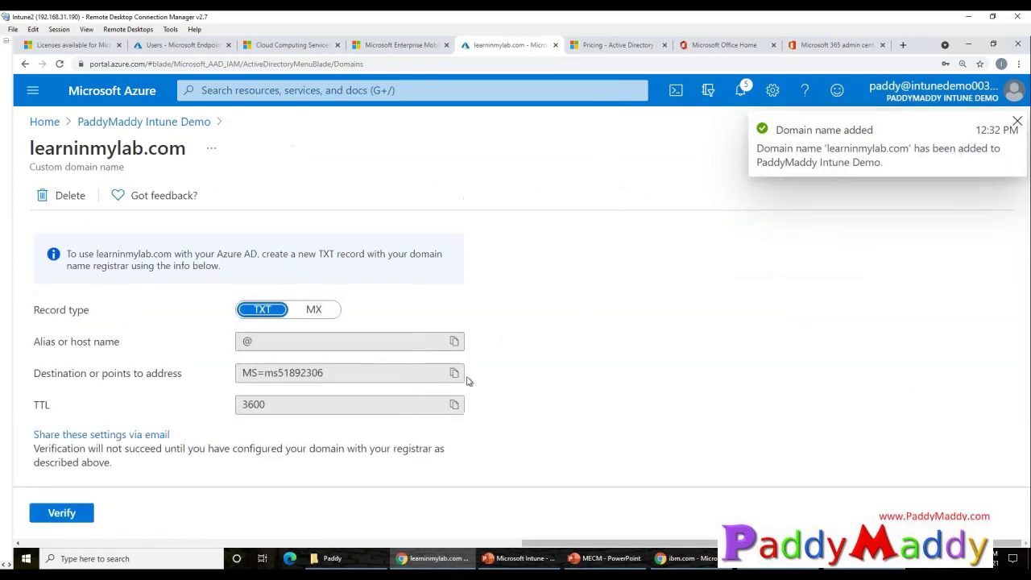
left_click(245, 340)
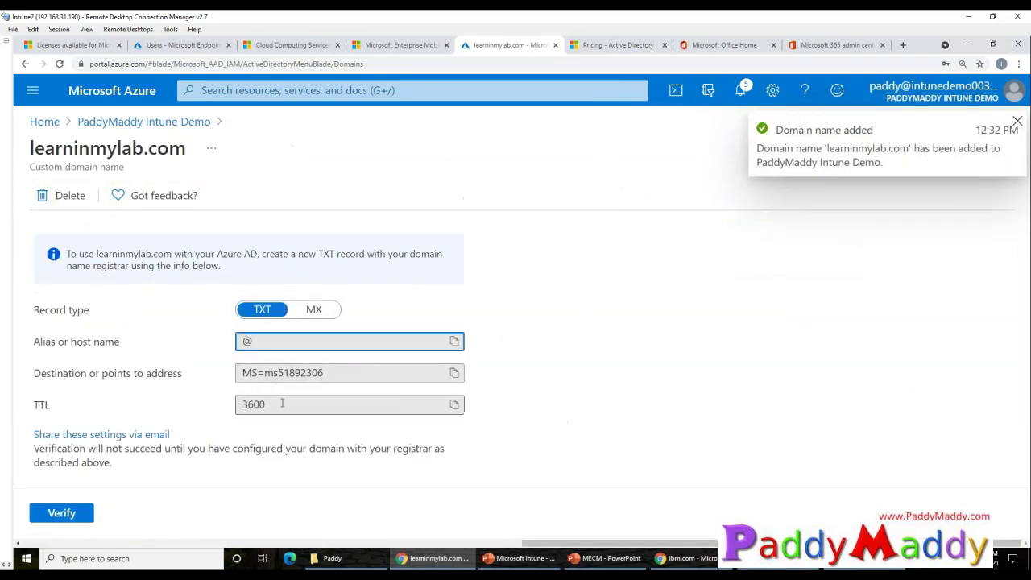
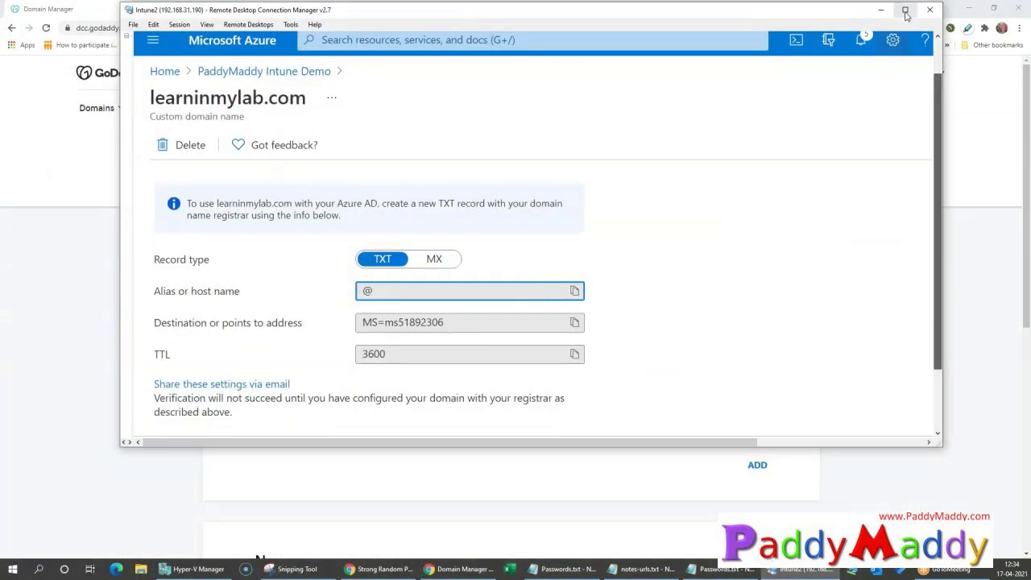
Maximize the remote desktop and adjust browser zoom to read the learninmylab.com TXT record.
left_click(905, 10)
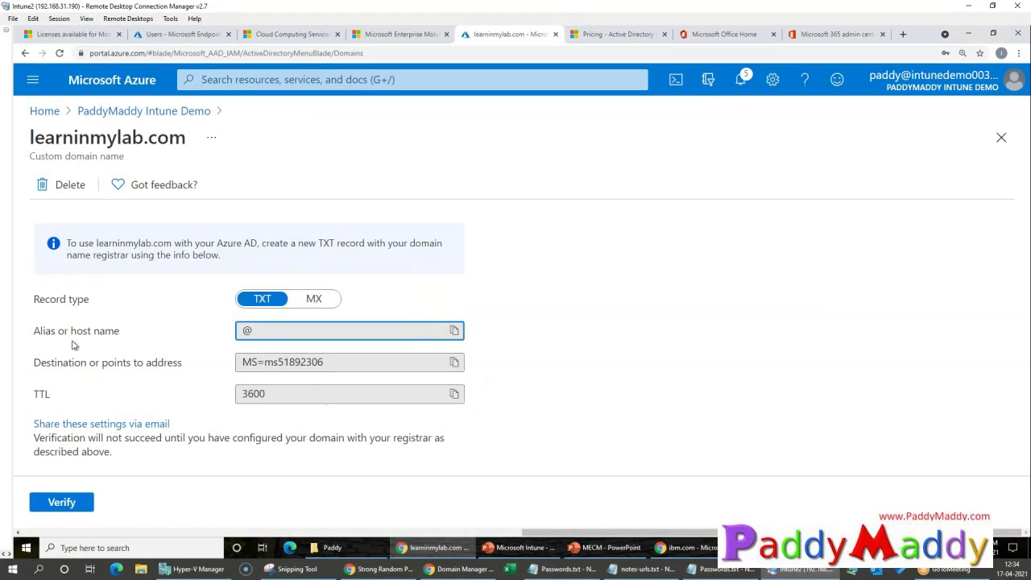
left_click(265, 330)
key("ctrl+plus")
key("ctrl+plus")
key("ctrl+plus")
key("ctrl+plus")
key("ctrl+plus")
key("ctrl+plus")
key("ctrl+plus")
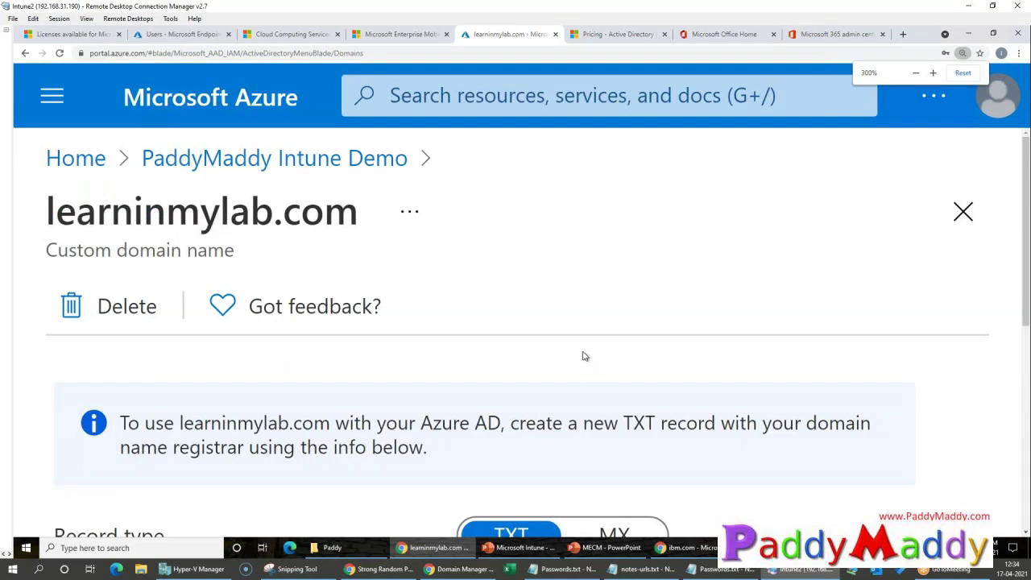
key("ctrl+minus")
key("ctrl+minus")
key("ctrl+minus")
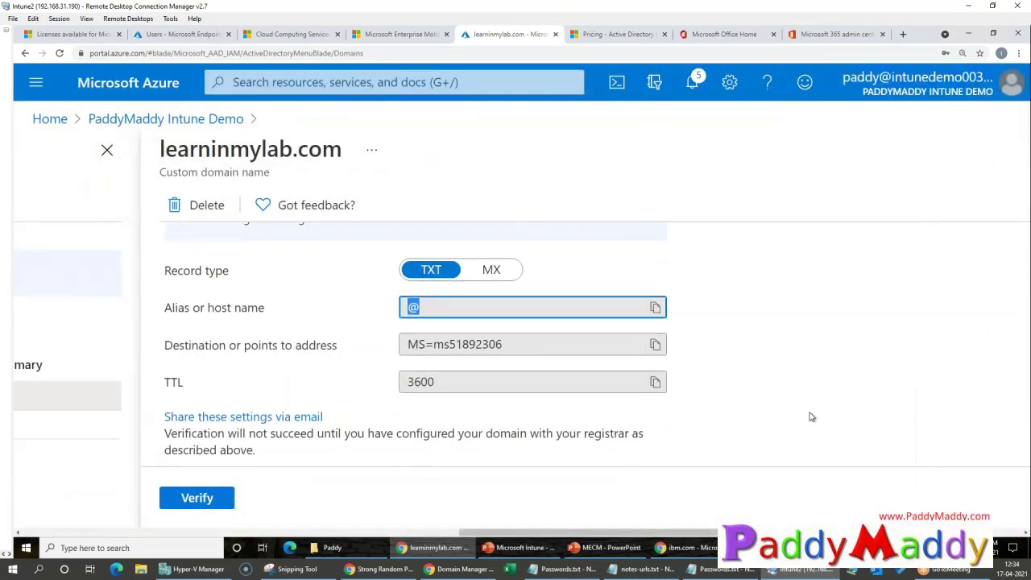
left_click(963, 52)
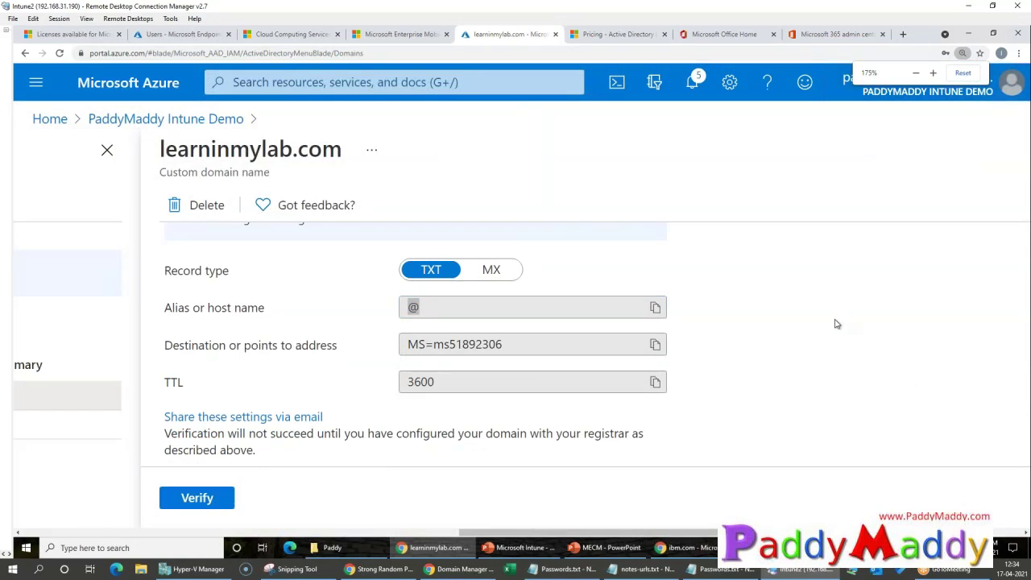
key("ctrl+minus")
key("ctrl+minus")
key("ctrl+plus")
key("ctrl+plus")
key("ctrl+plus")
key("ctrl+plus")
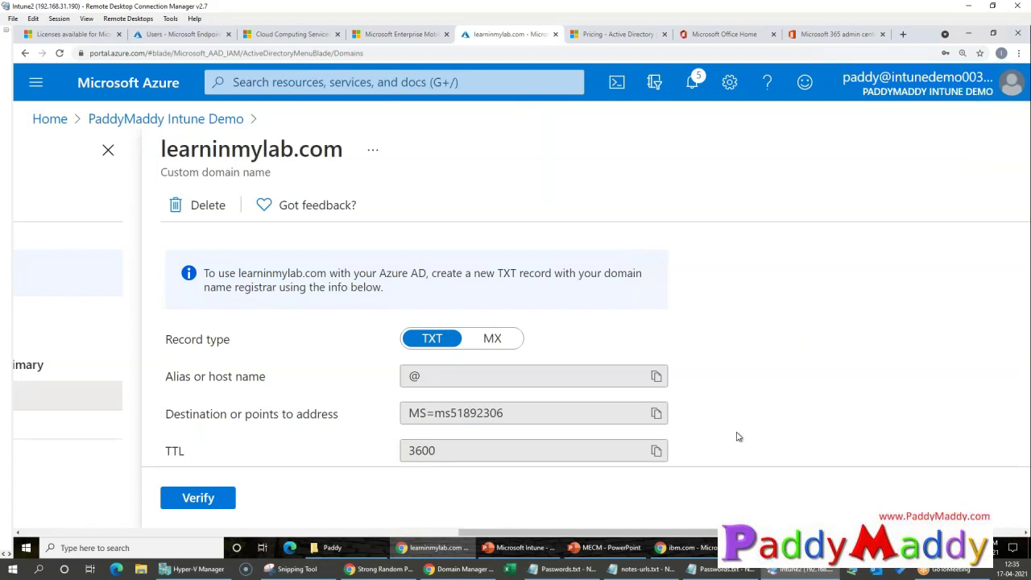
key("ctrl+minus")
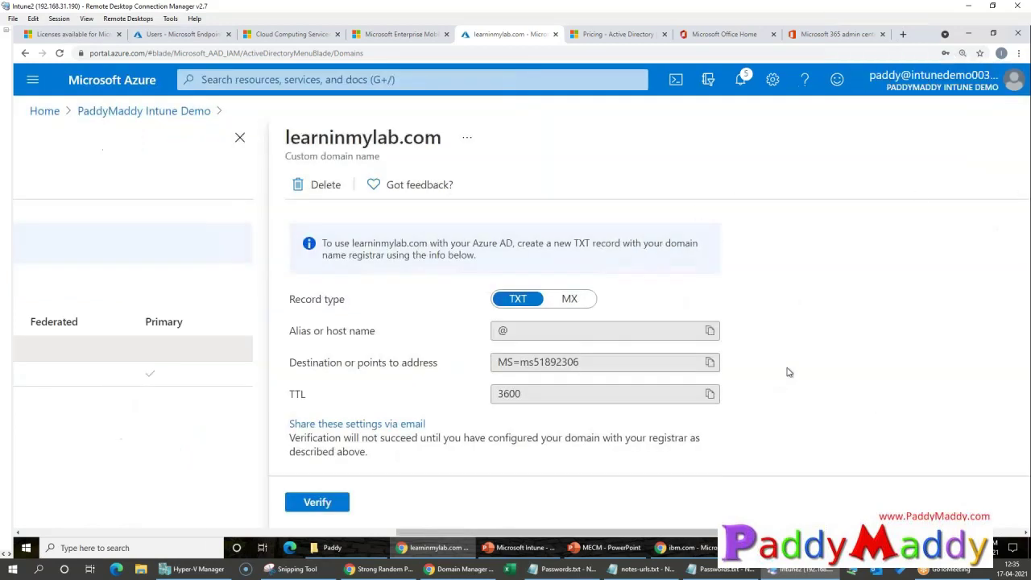
Compare the MX and TXT record values, then bring up GoDaddy's DNS management window.
left_click(453, 334)
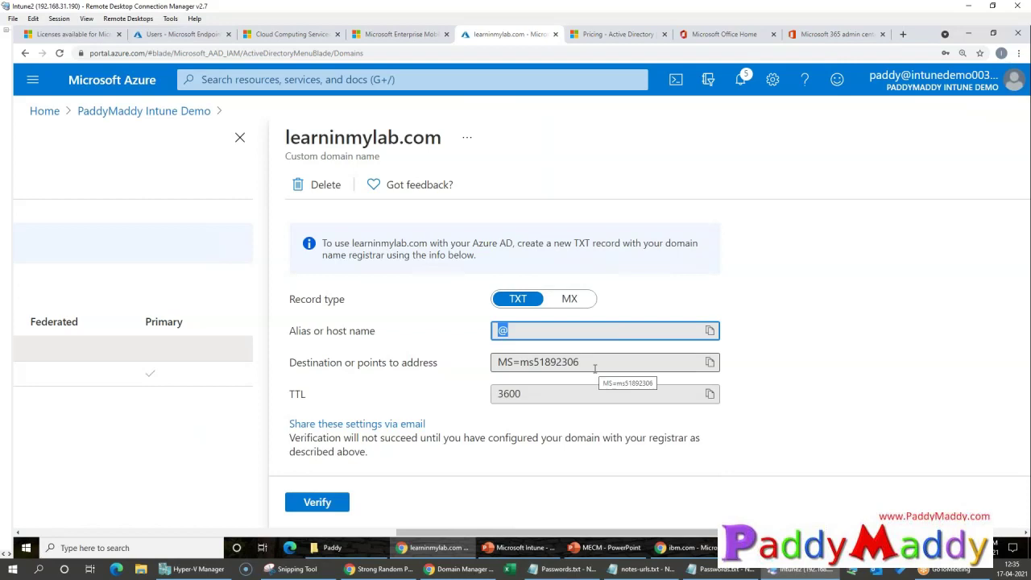
left_click(572, 301)
left_click(513, 299)
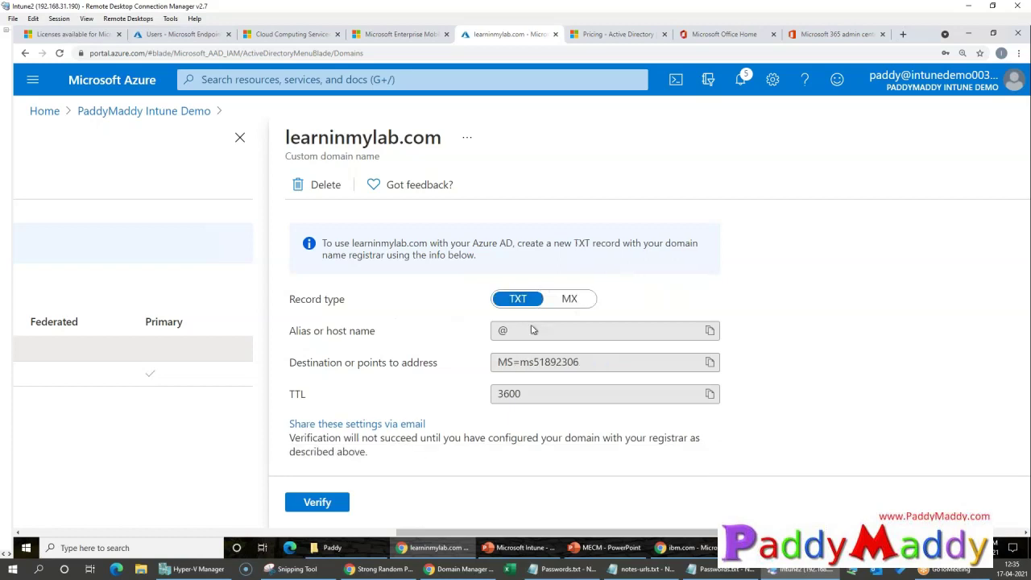
left_click(468, 573)
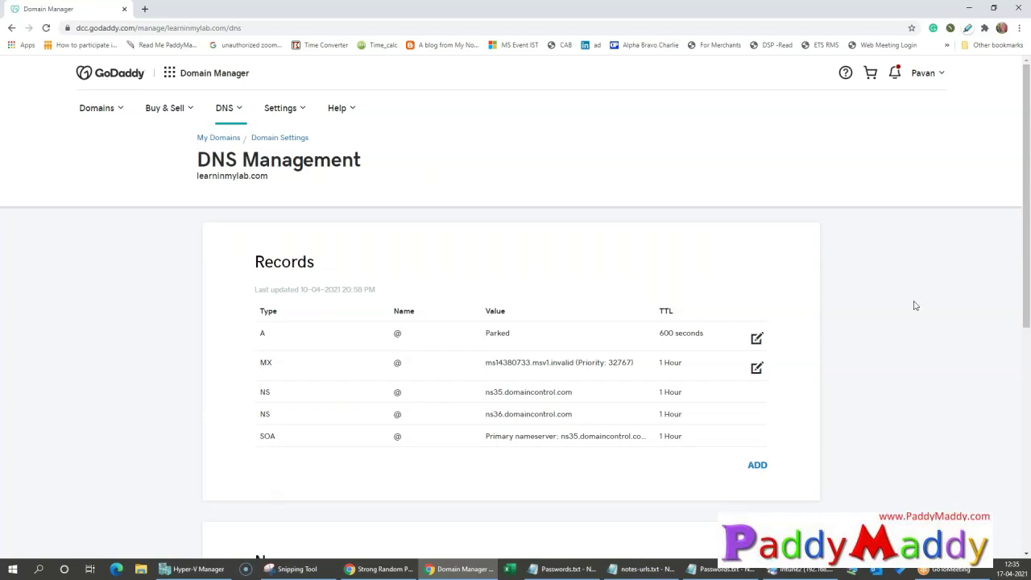
Start adding a new DNS record for learninmylab.com in GoDaddy DNS Management.
left_click_drag(202, 181, 277, 181)
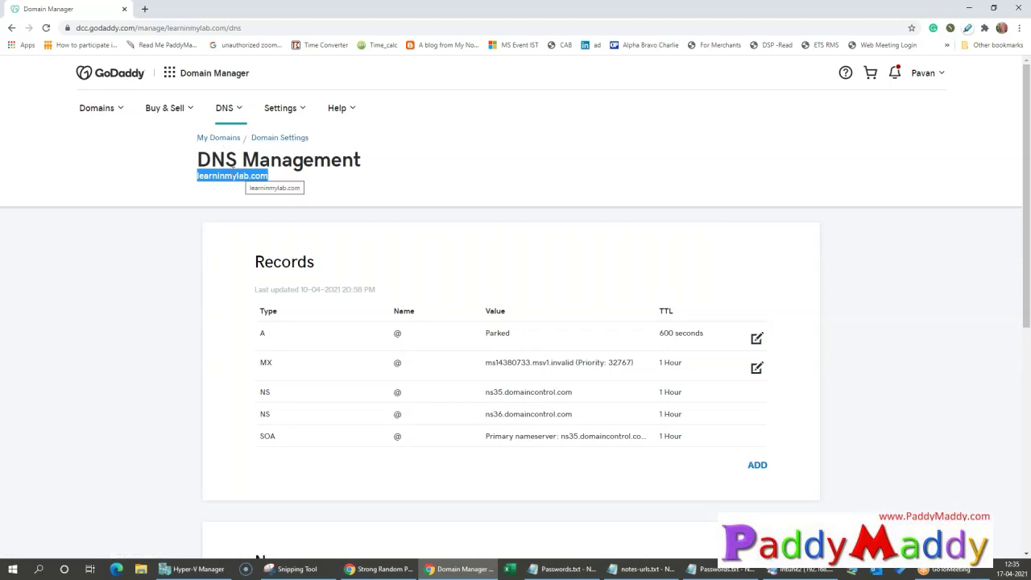
left_click(210, 163)
left_click_drag(210, 163, 398, 162)
left_click(459, 170)
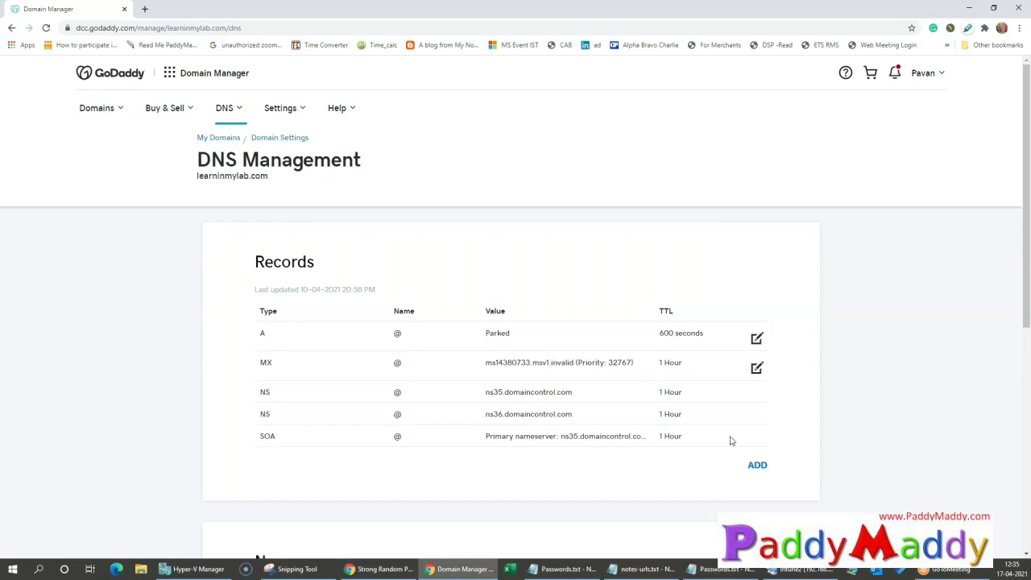
scroll(837, 414, "down", 2)
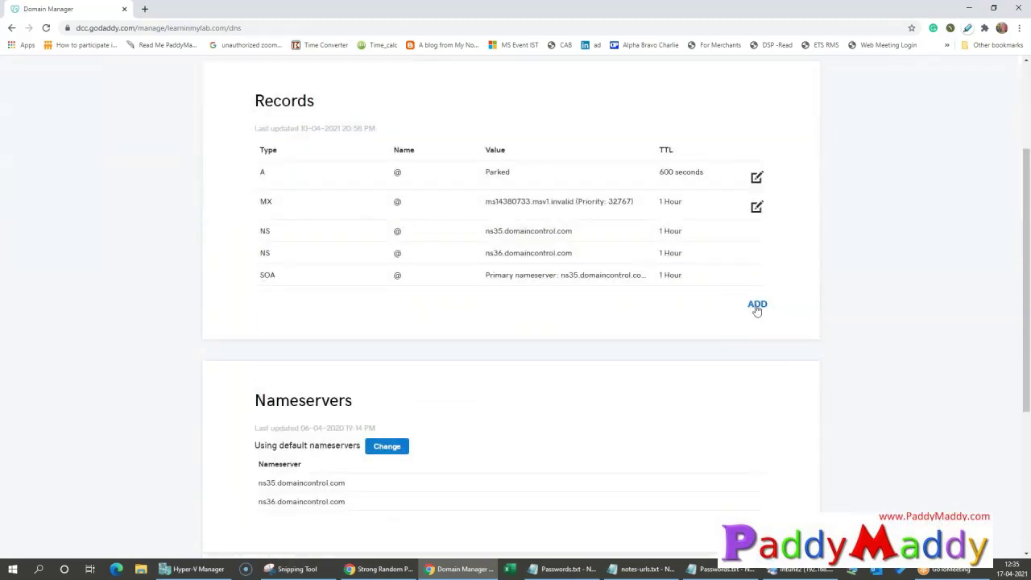
left_click(758, 306)
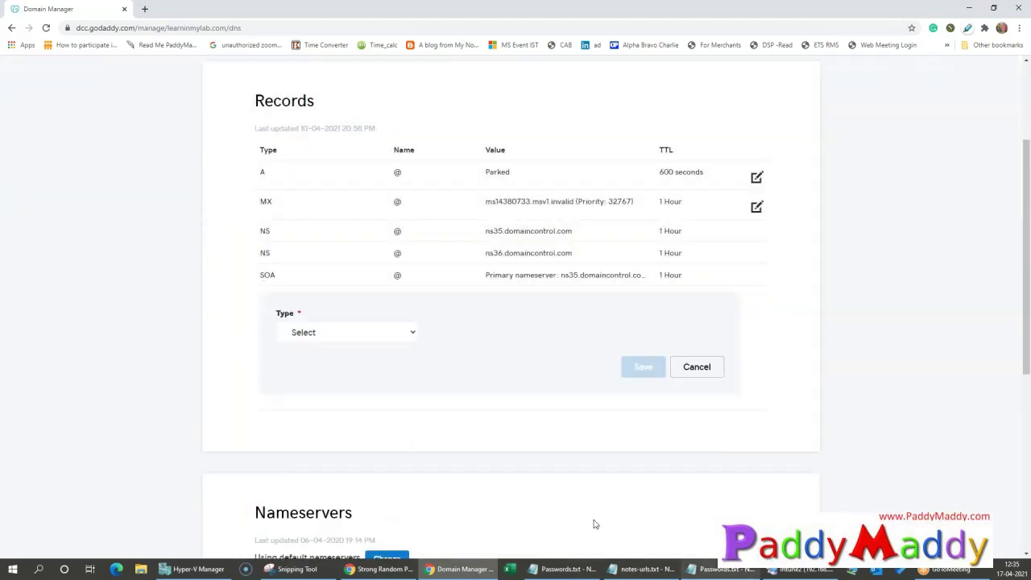
left_click(352, 333)
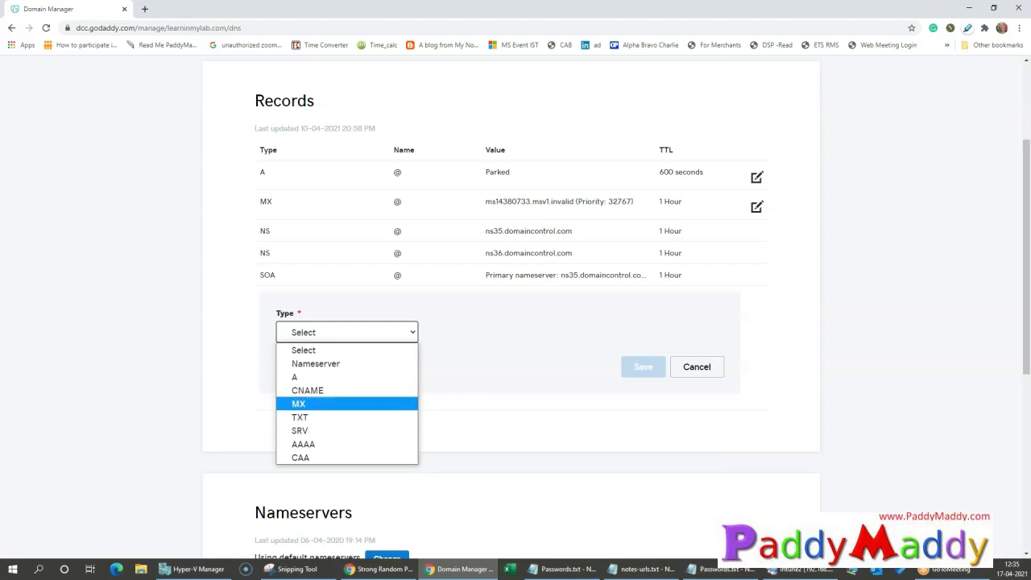
left_click(367, 333)
Recheck the TXT record's host @ and values in the Azure domain page.
left_click(836, 568)
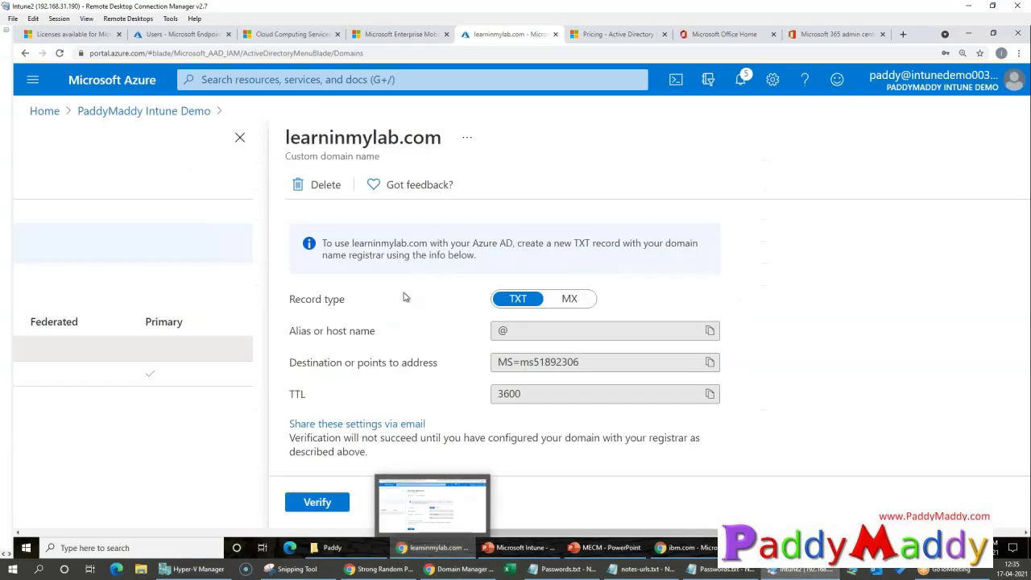
left_click(545, 303)
left_click(522, 300)
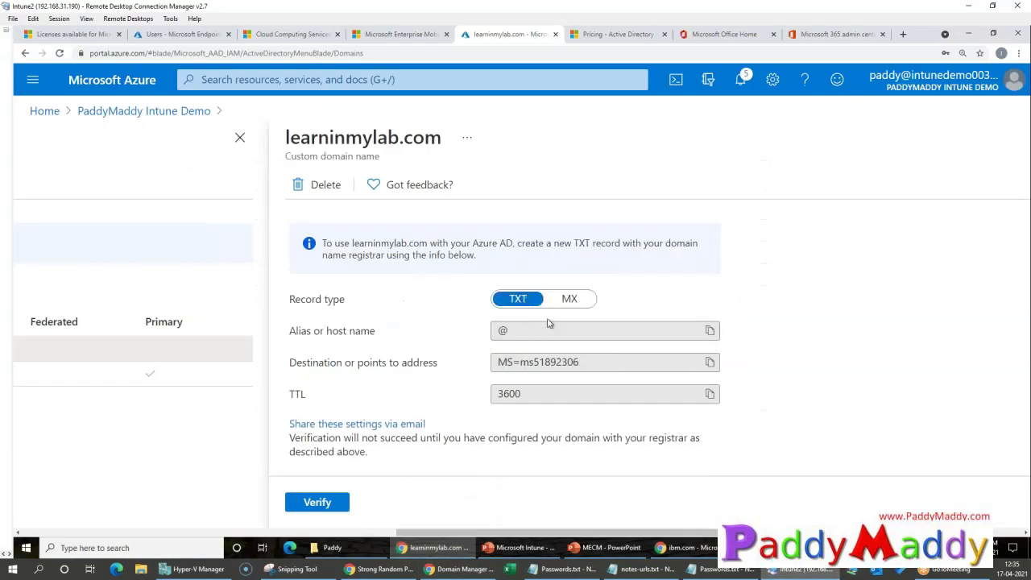
left_click(510, 334)
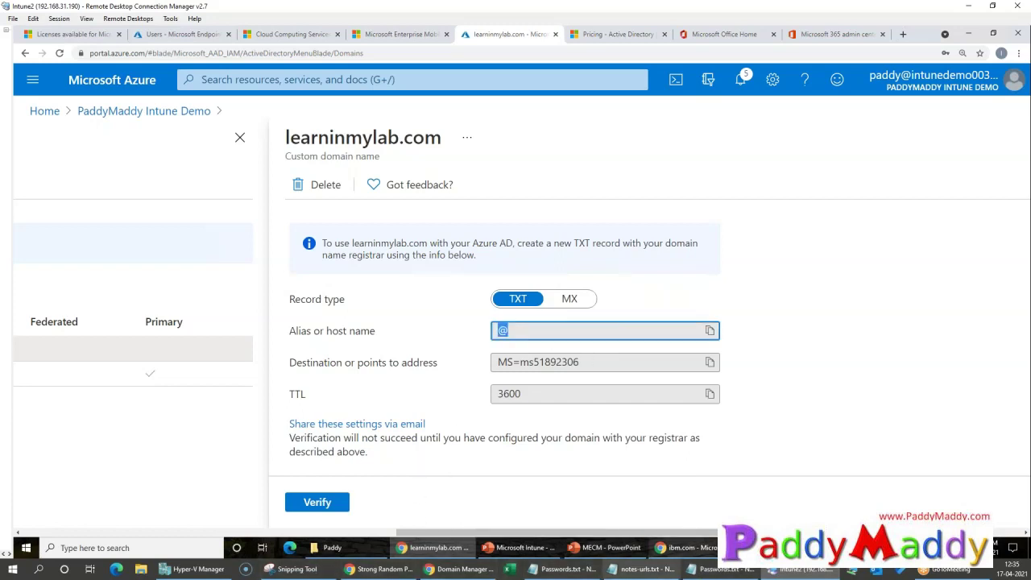
left_click(455, 569)
Choose TXT as the new record type with host @.
left_click(375, 326)
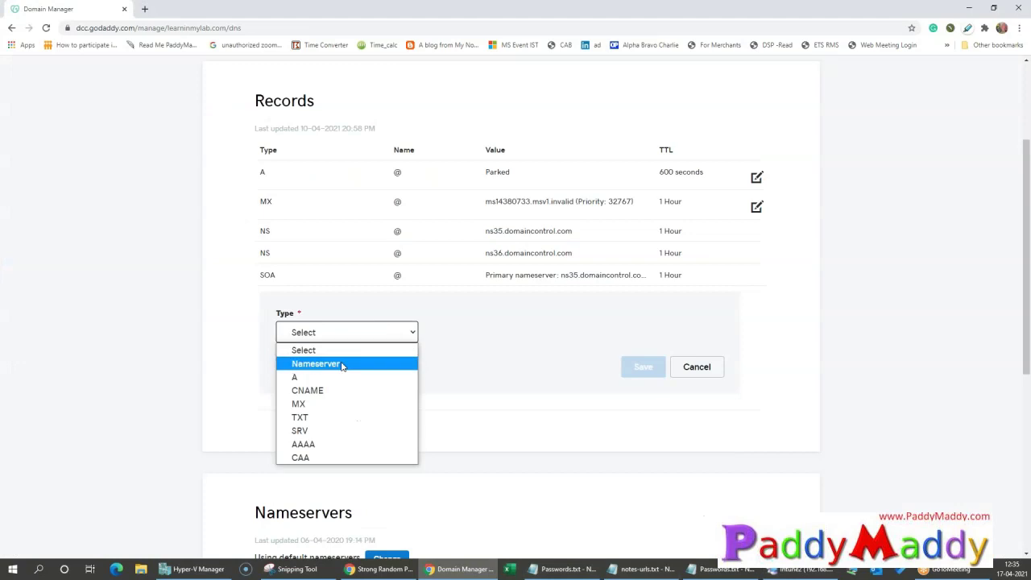
left_click(309, 418)
left_click(467, 342)
type("@")
left_click(639, 331)
Paste the MS=ms51892306 verification value into TXT Value and save the record.
left_click(824, 324)
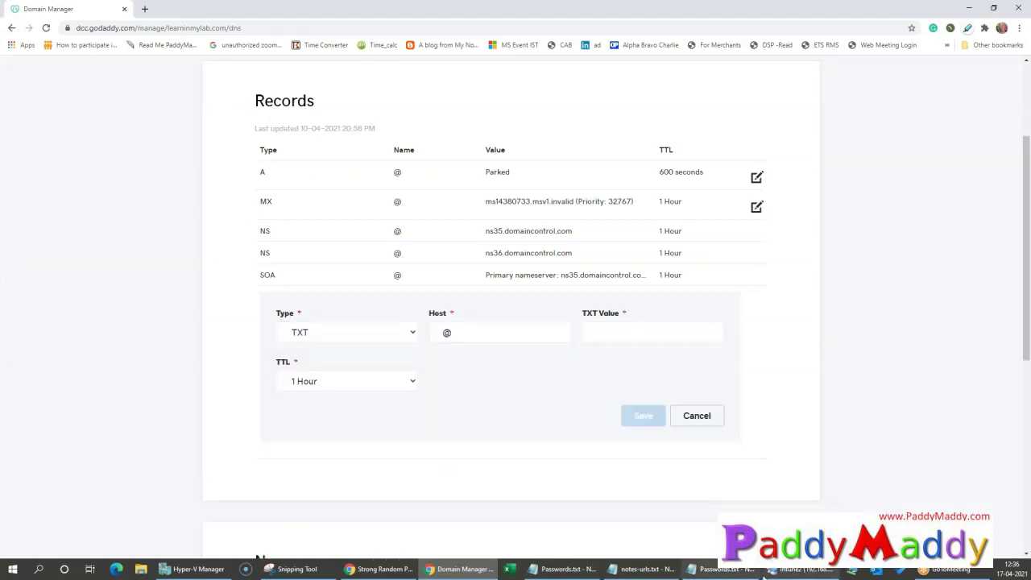
left_click(802, 570)
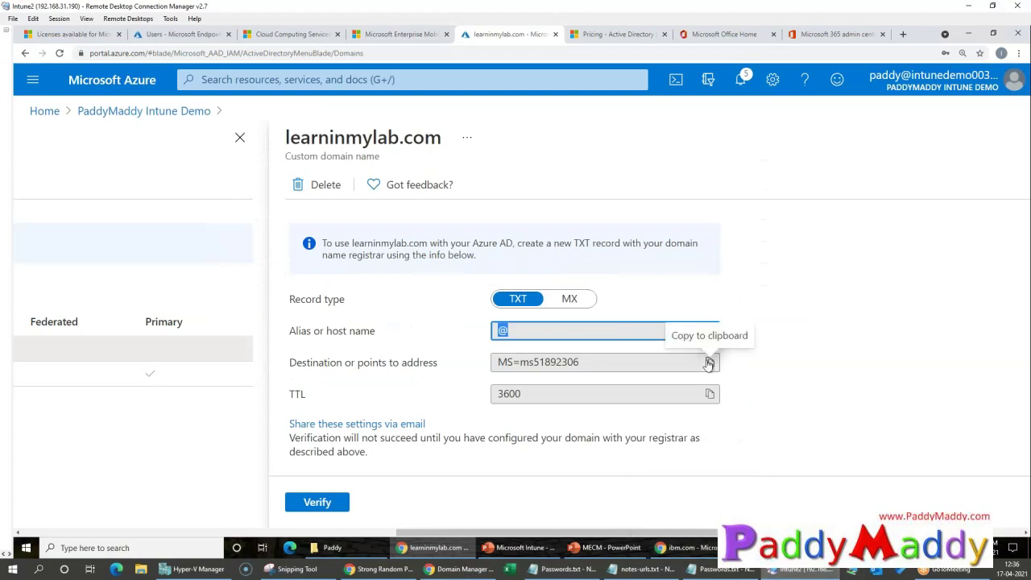
left_click(814, 573)
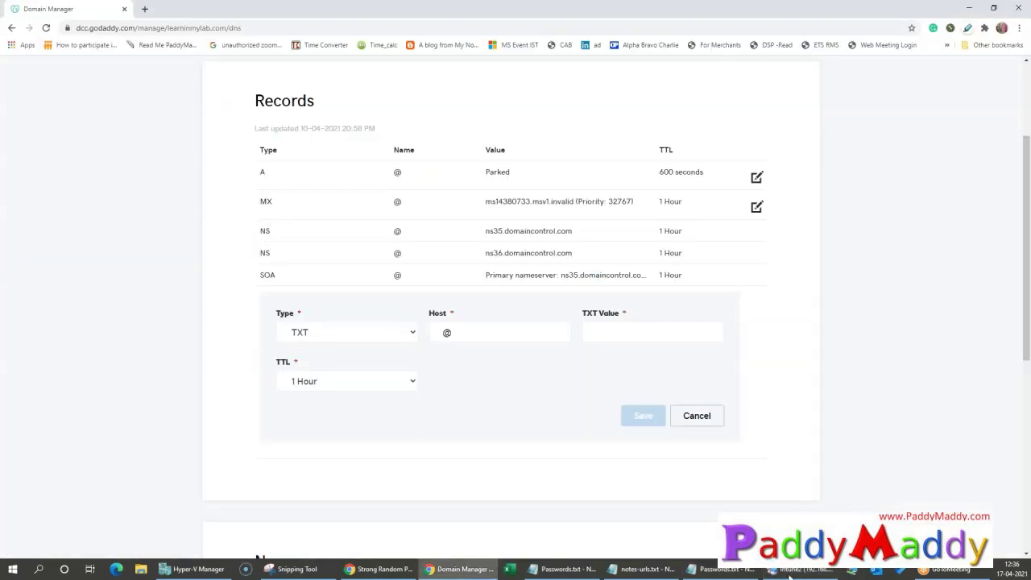
left_click(636, 337)
type("MS=ms51892306")
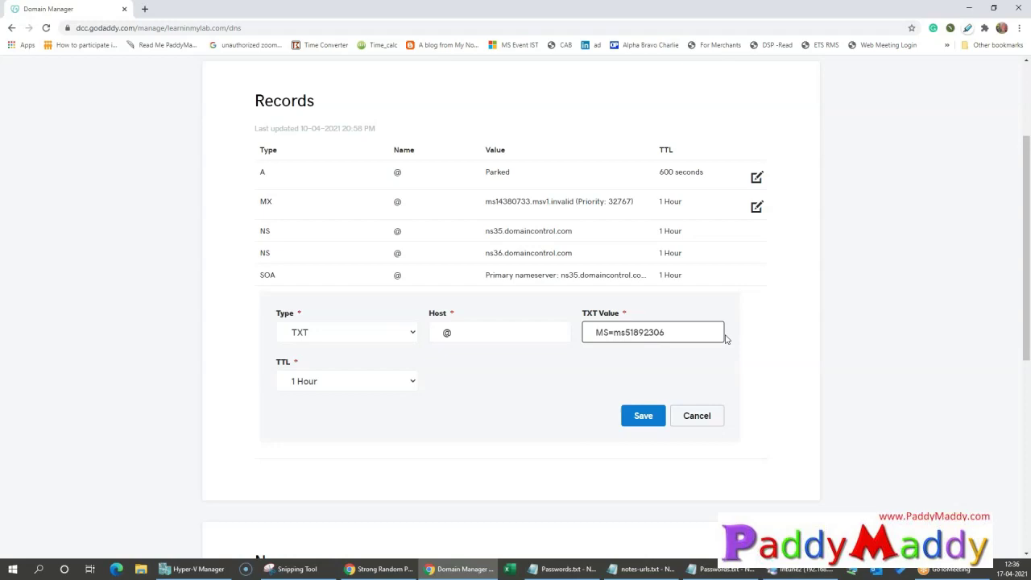
left_click(643, 416)
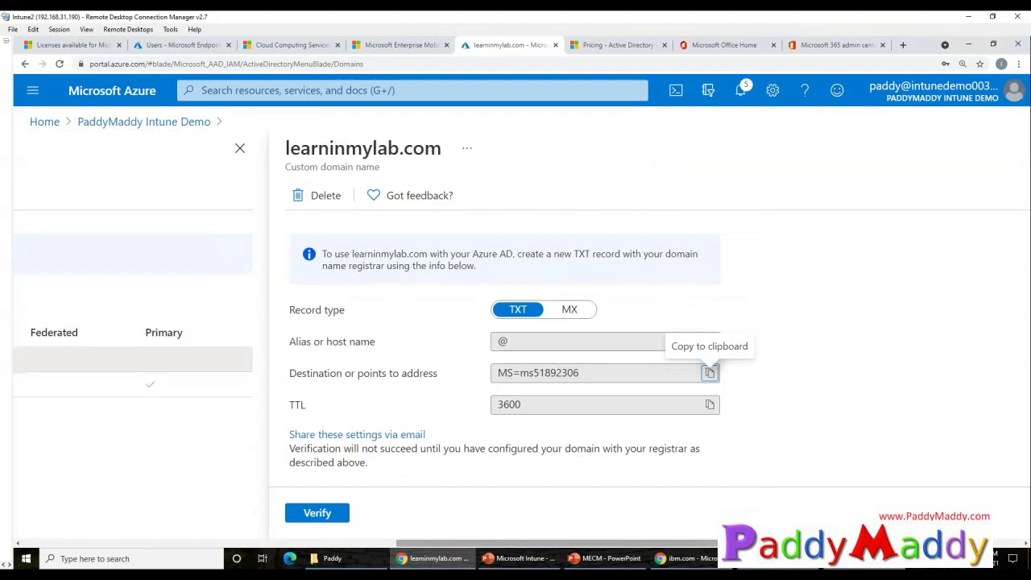
Copy the verification value again and run Verify on learninmylab.com until verification succeeds.
left_click(710, 373)
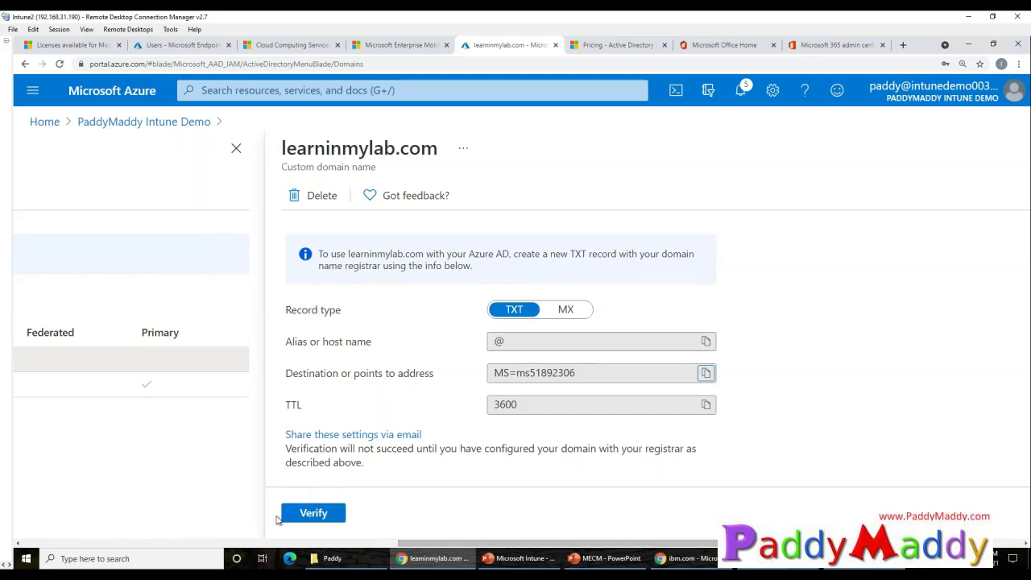
left_click_drag(427, 549, 88, 521)
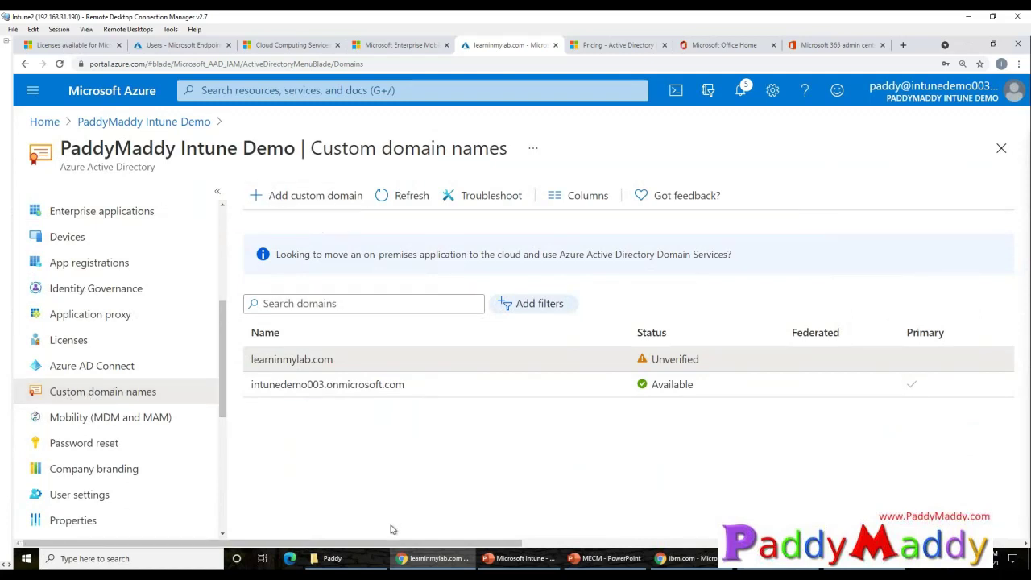
left_click_drag(387, 548, 610, 547)
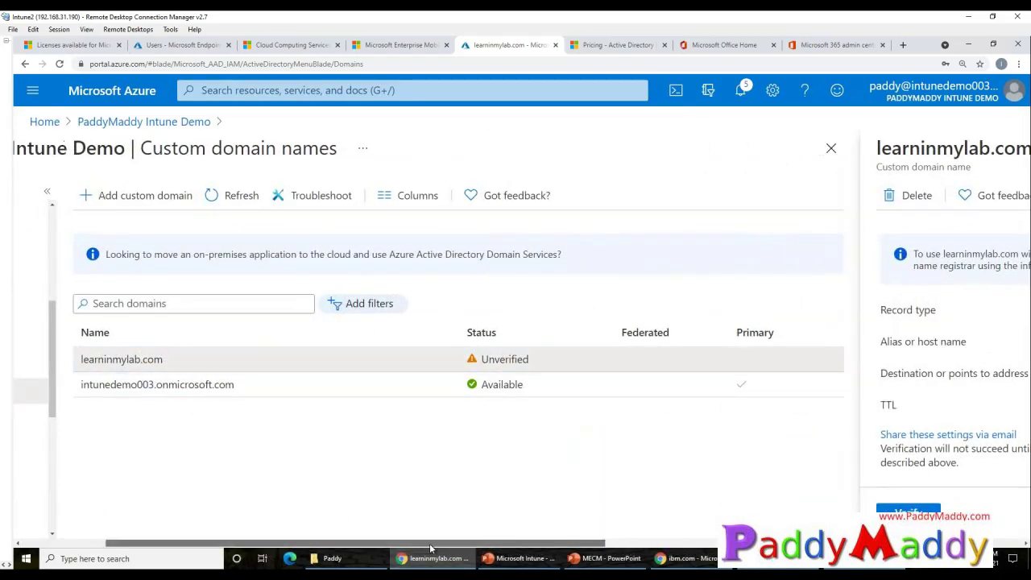
left_click_drag(383, 546, 592, 555)
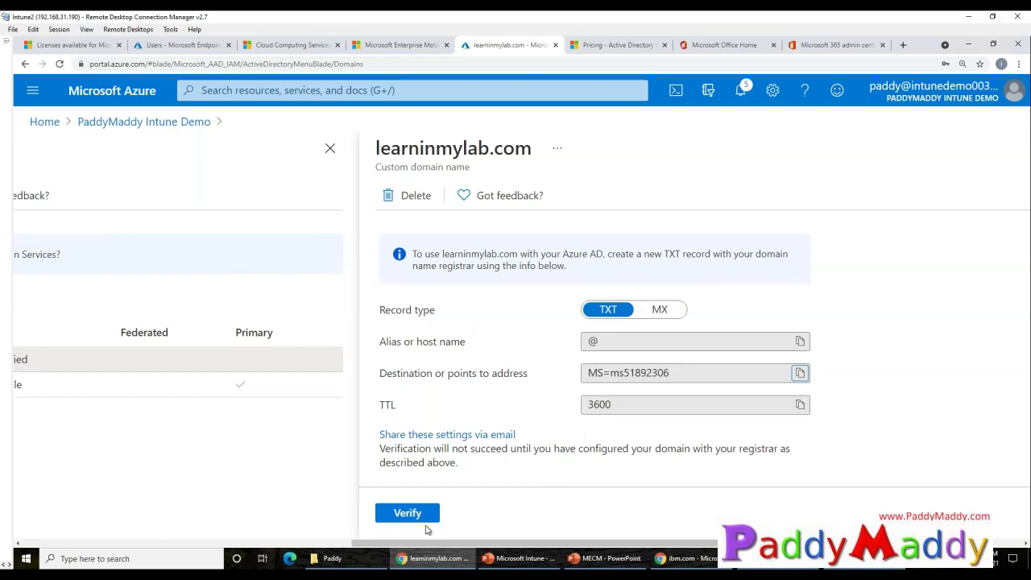
left_click(421, 521)
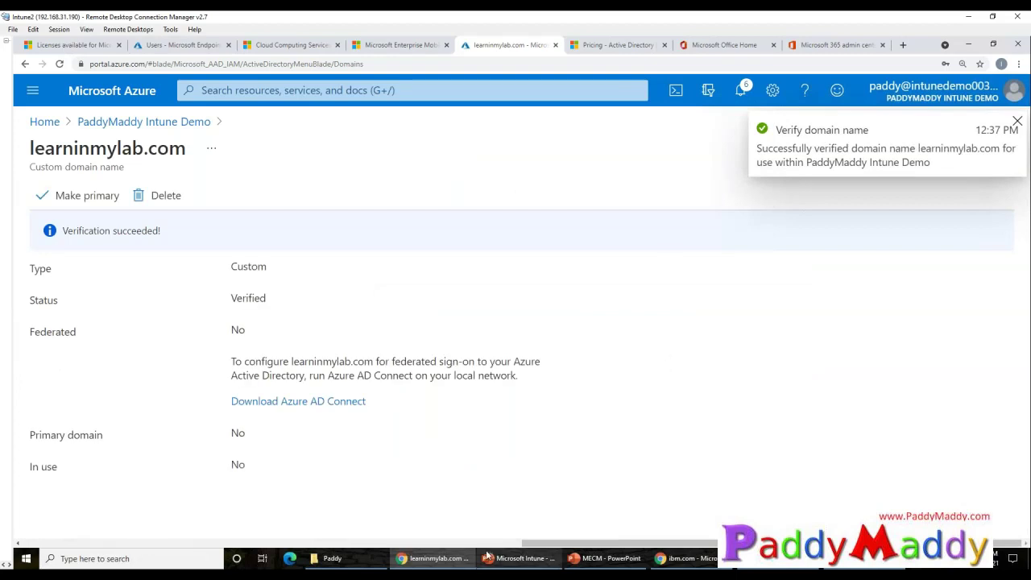
left_click_drag(556, 543, 471, 536)
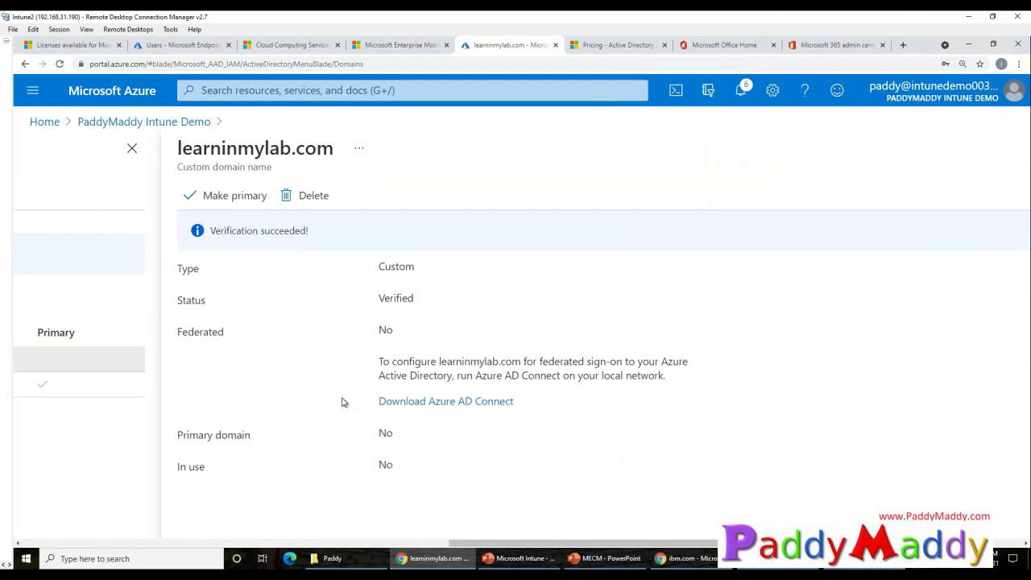
left_click_drag(524, 543, 483, 543)
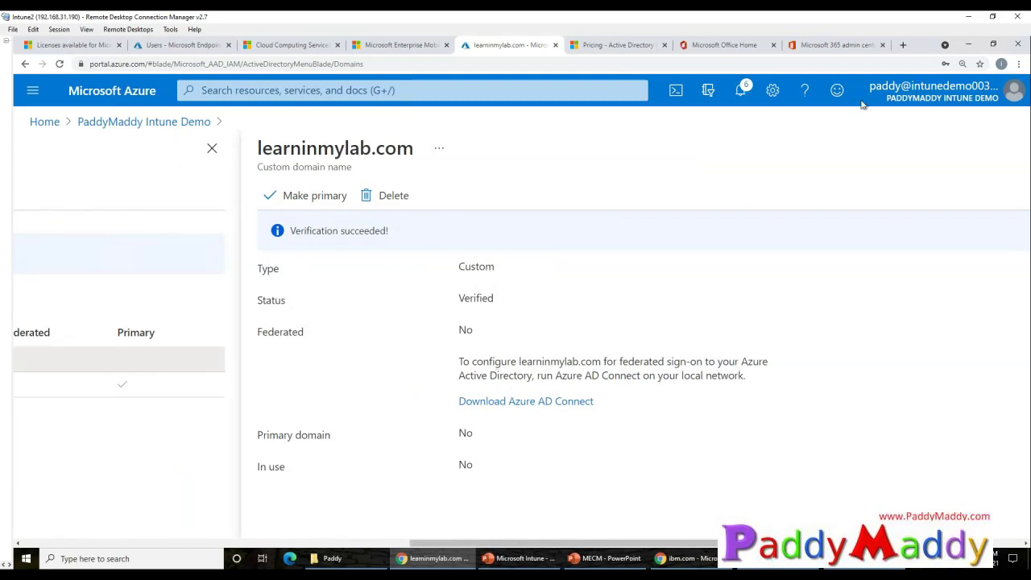
Search 'dns propagation check' in a new tab and open whatsmydns.net.
left_click(903, 45)
type("dns")
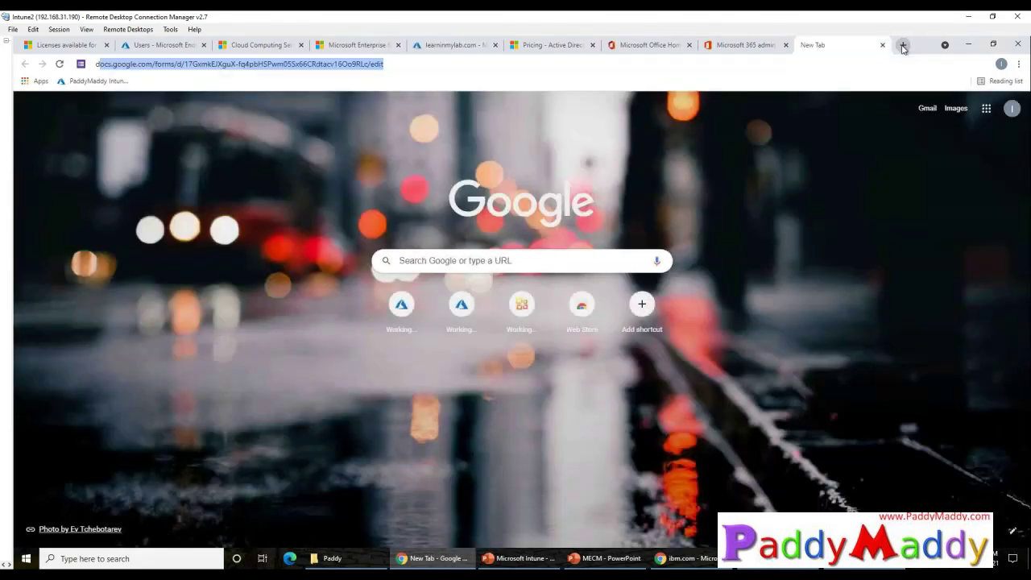
type("pro")
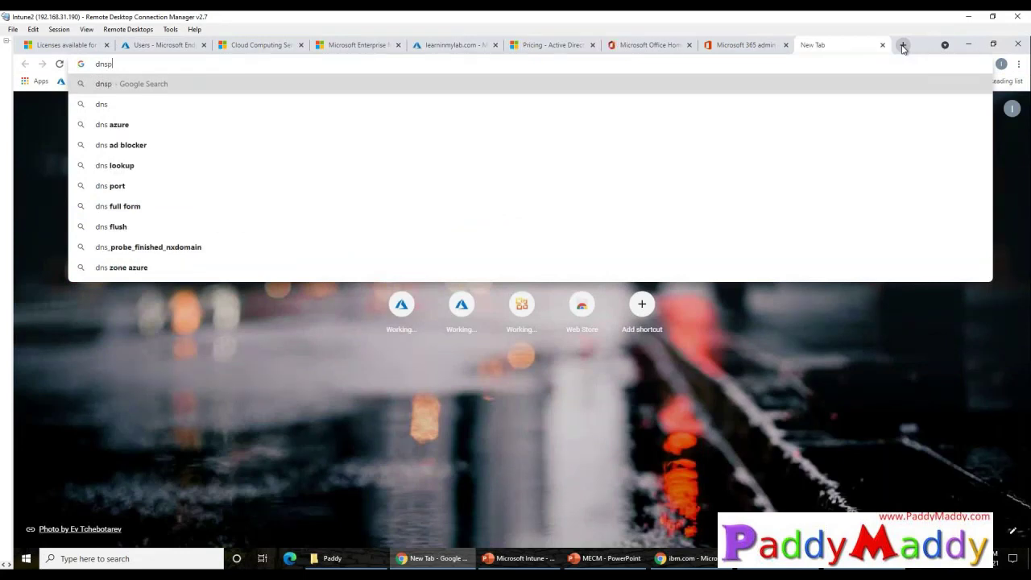
key("Down")
key("Down")
key("Return")
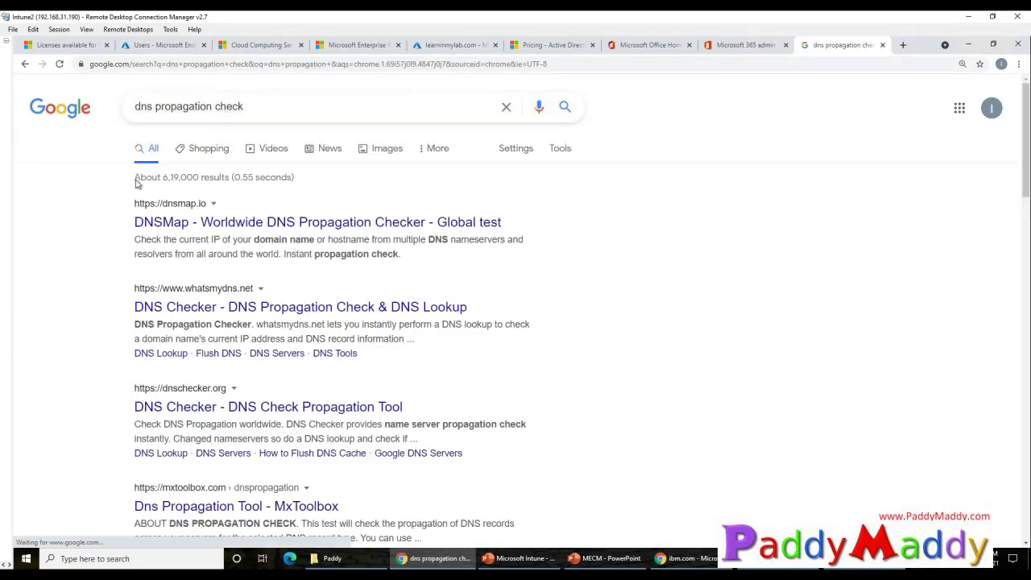
left_click(196, 314)
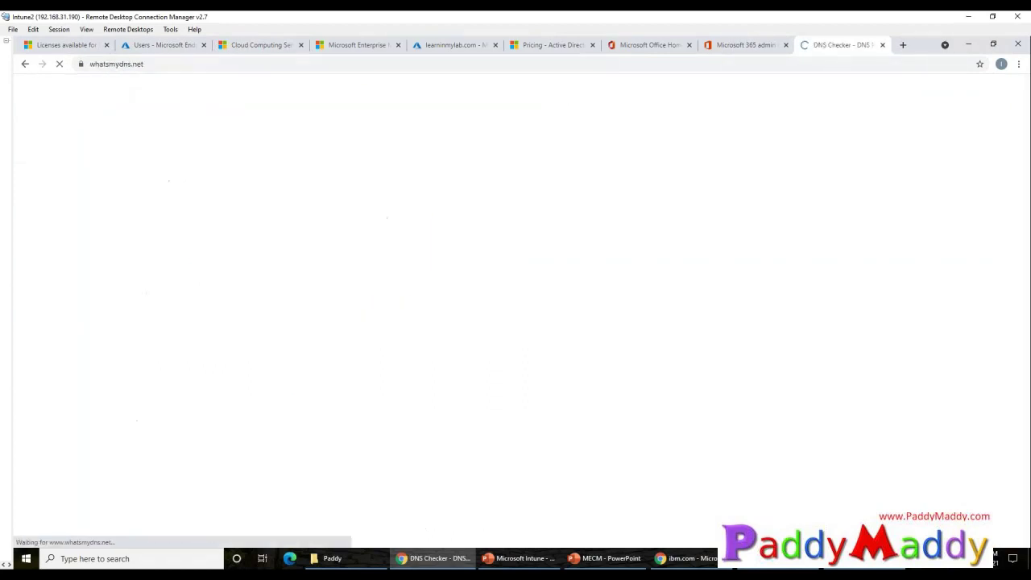
Look up TXT record propagation for learninmylab.com worldwide, rerunning the lookup.
type("learninmyla")
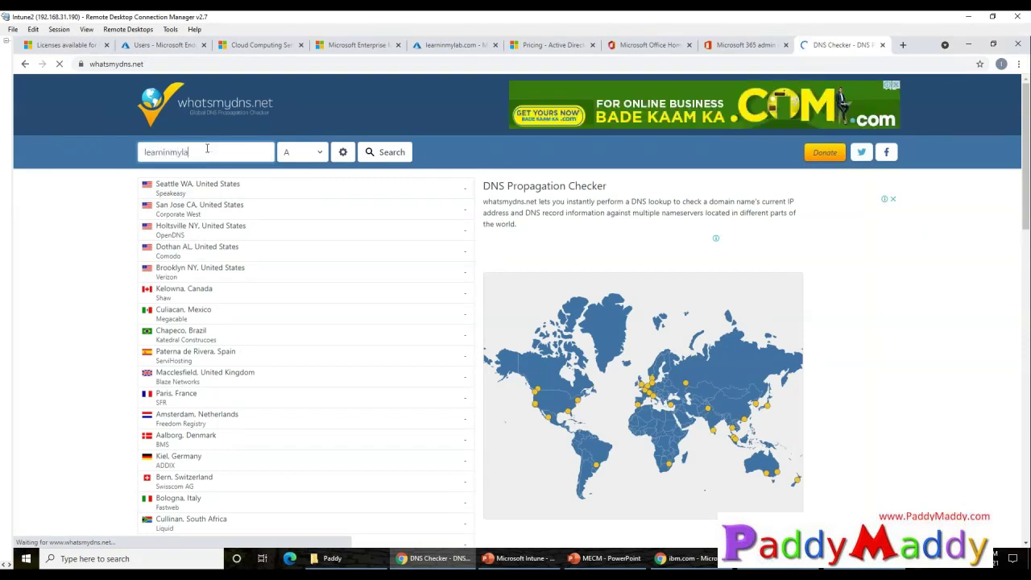
type("b.com")
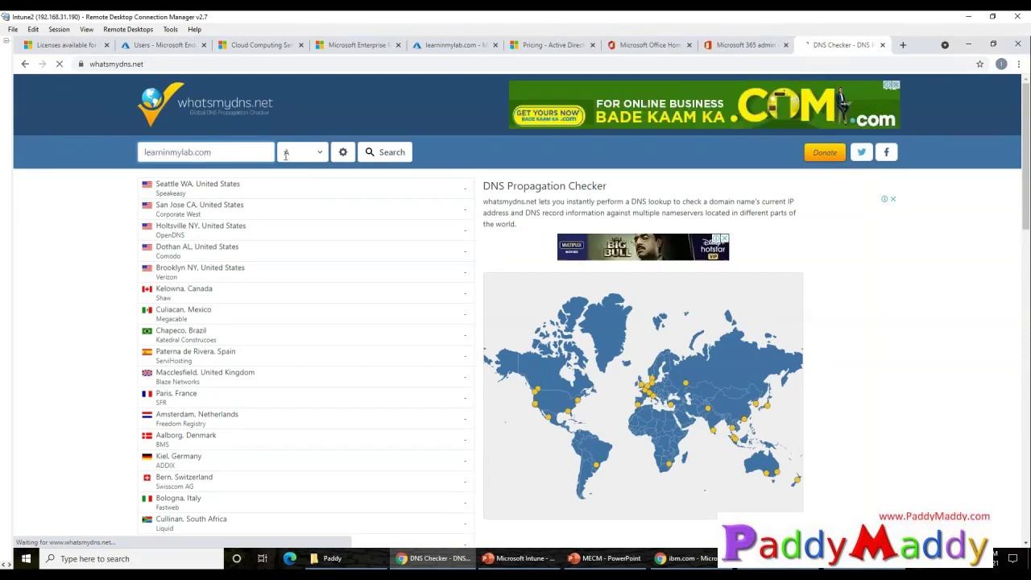
left_click(304, 153)
left_click(300, 264)
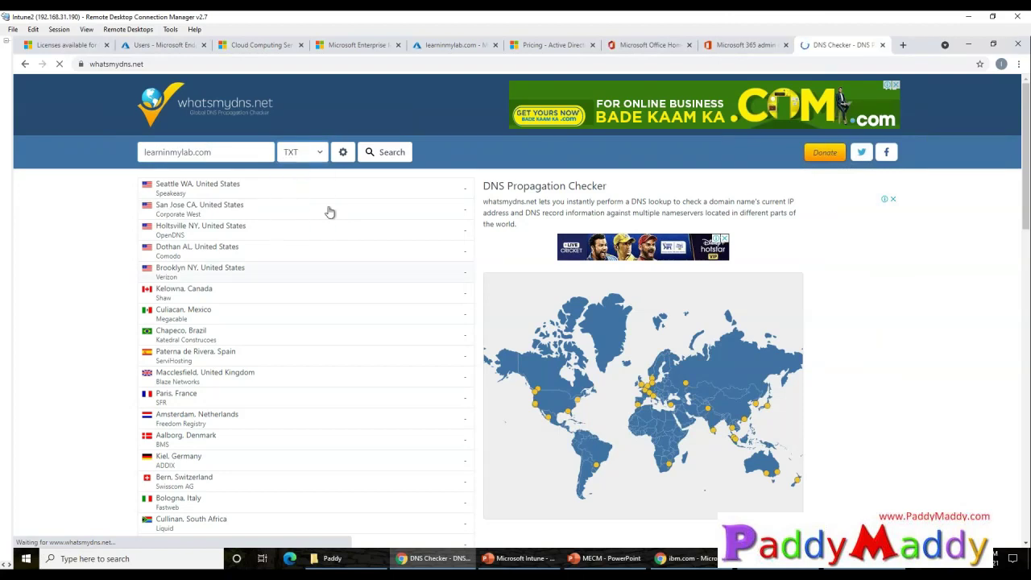
left_click(387, 152)
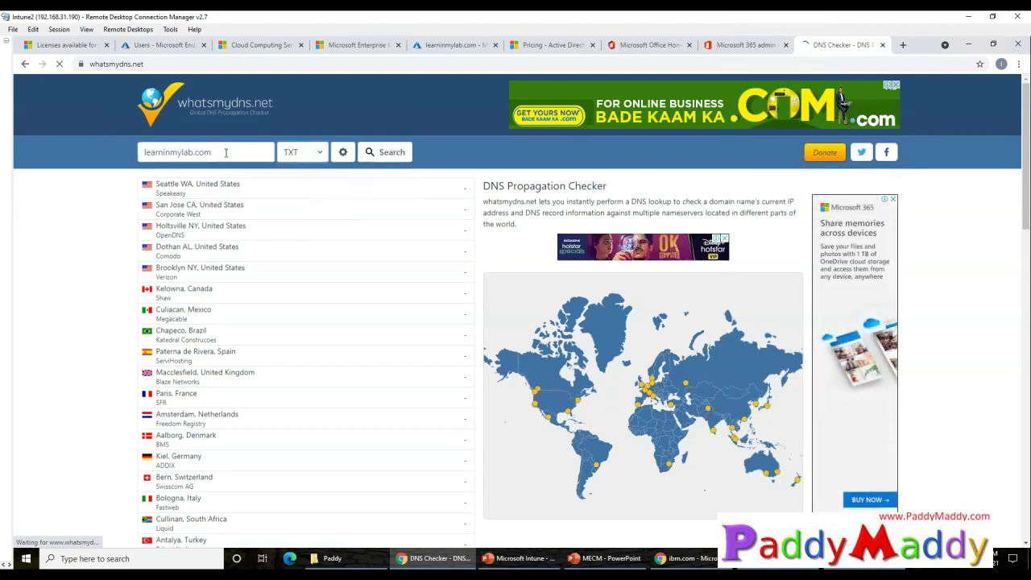
triple_click(225, 153)
left_click(391, 152)
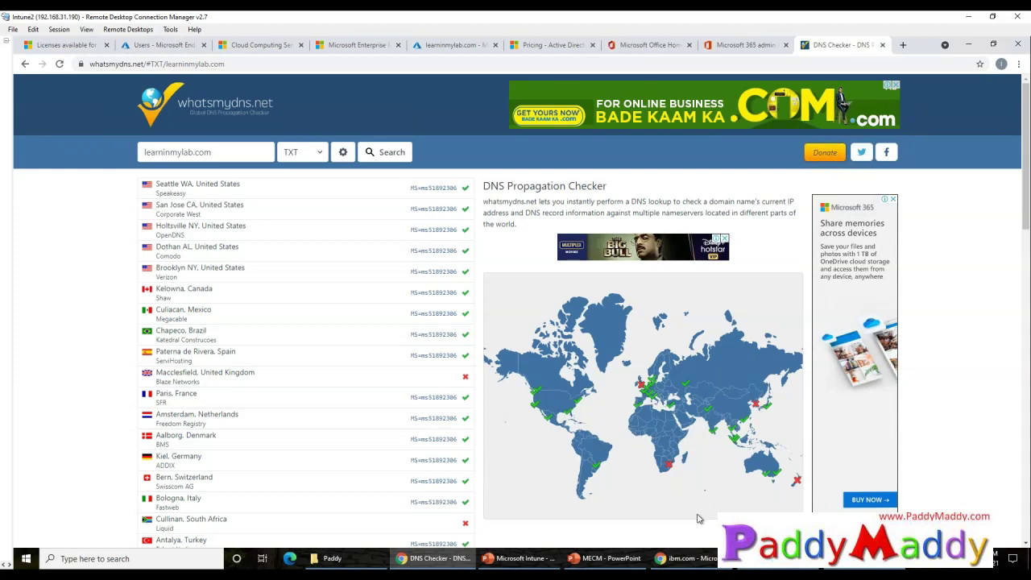
mouse_move(800, 483)
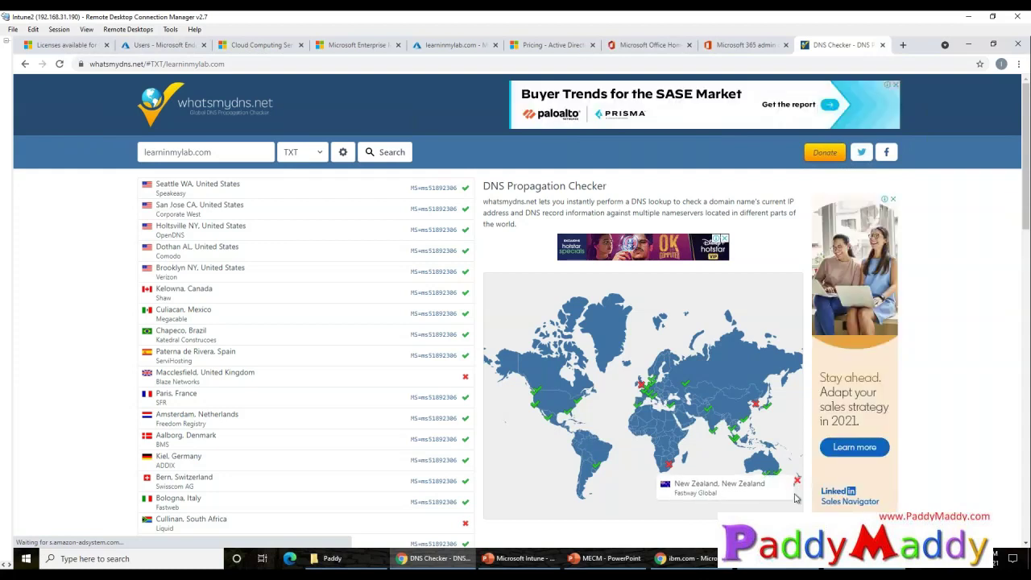
mouse_move(756, 408)
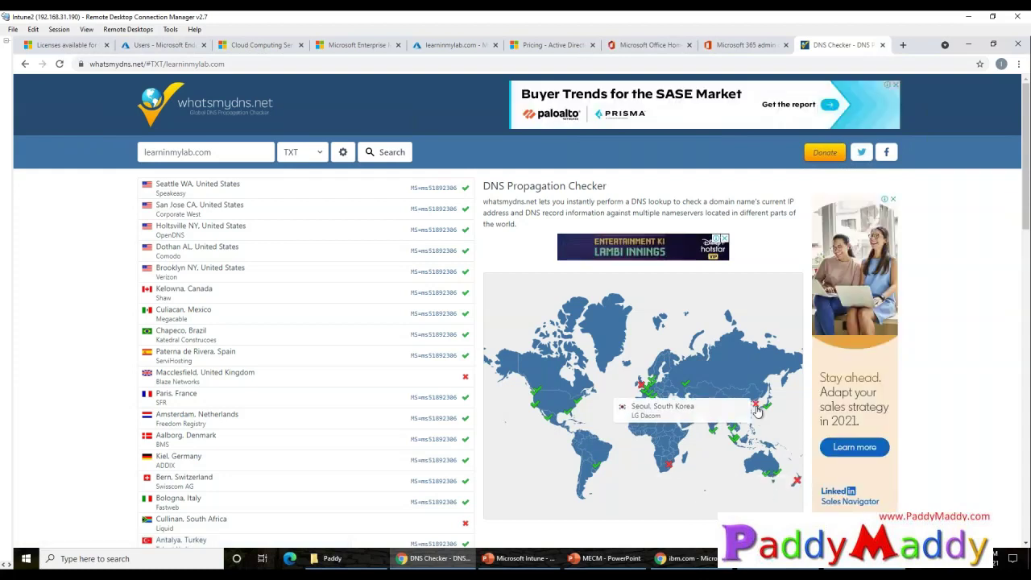
mouse_move(668, 470)
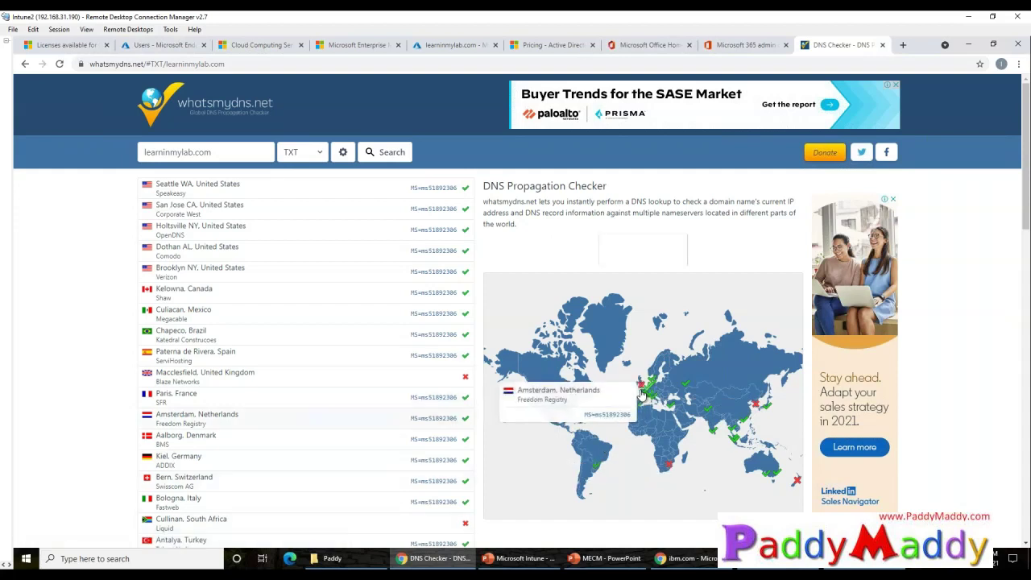
mouse_move(542, 398)
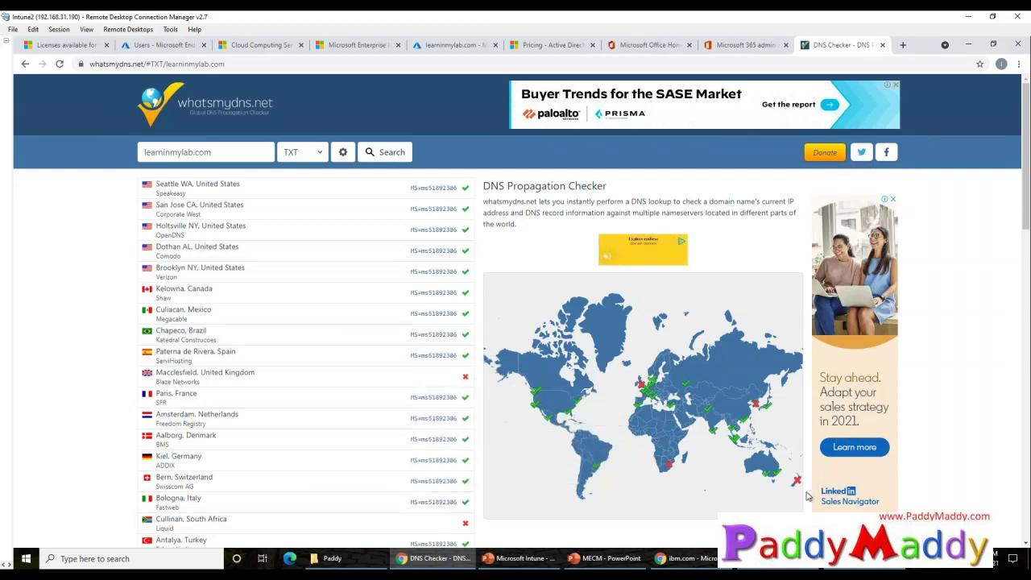
left_click(382, 157)
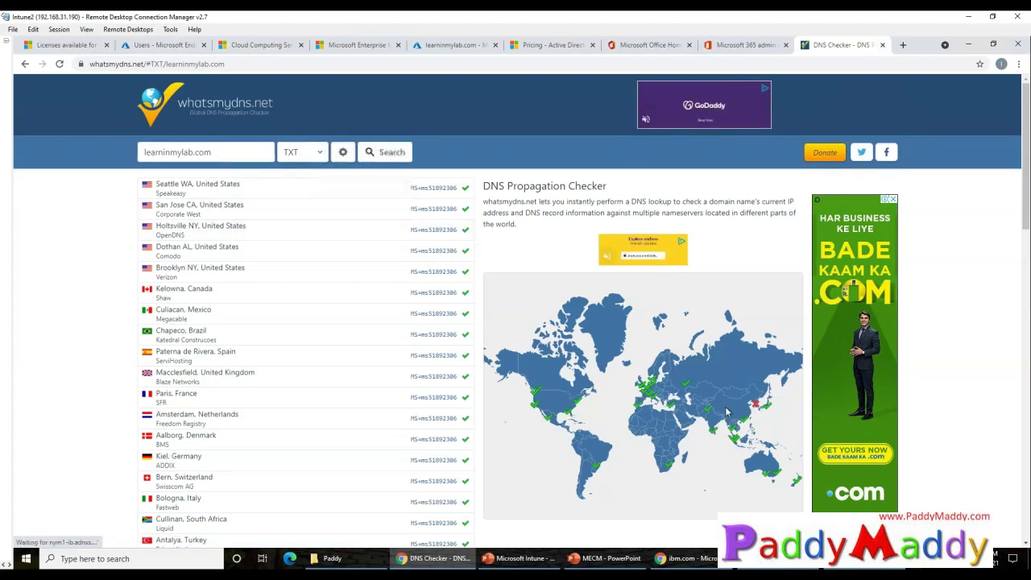
Switch the lookup to A records, showing 34.102.136.180 almost everywhere except Paris.
left_click(300, 153)
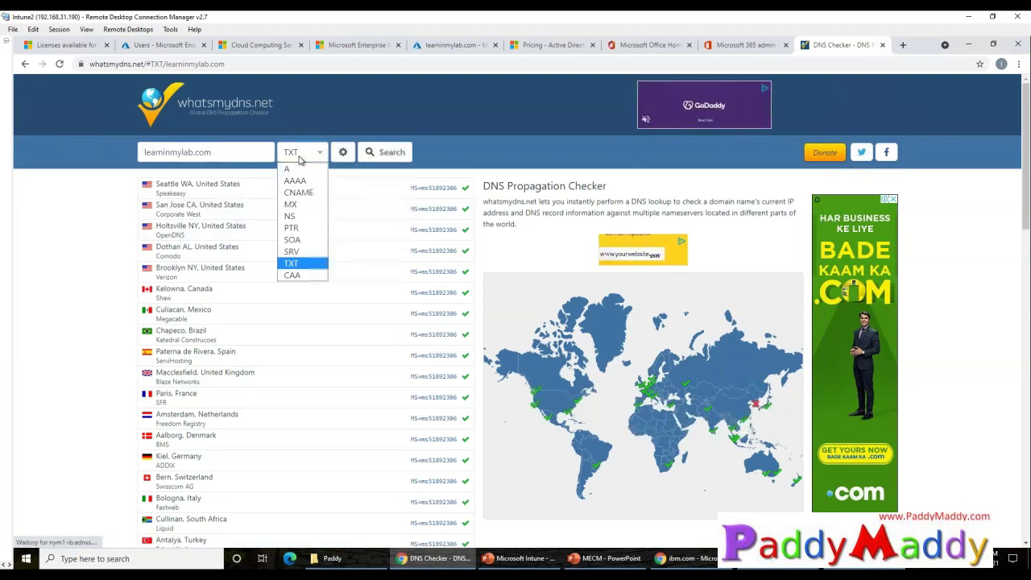
left_click(291, 167)
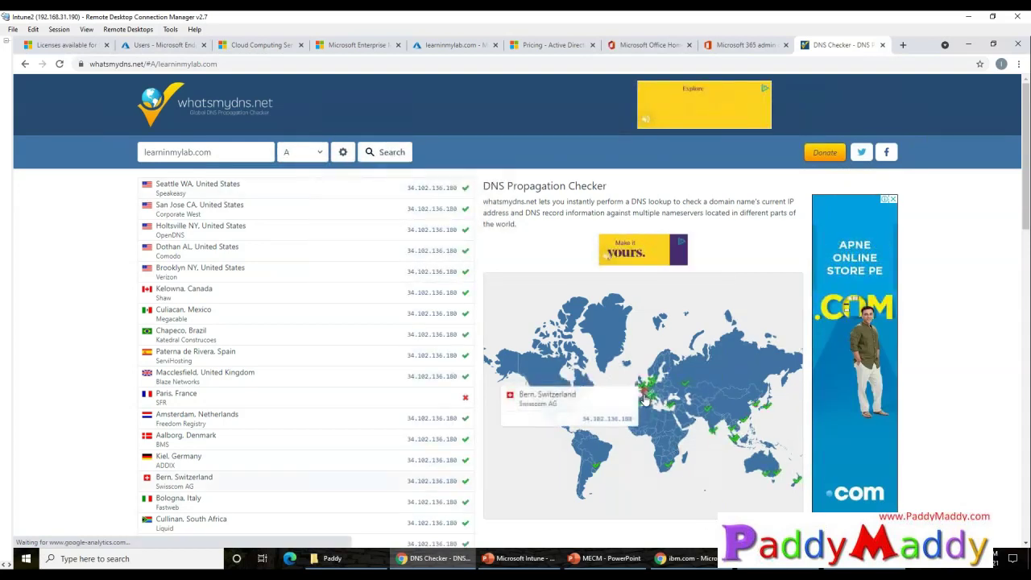
mouse_move(644, 396)
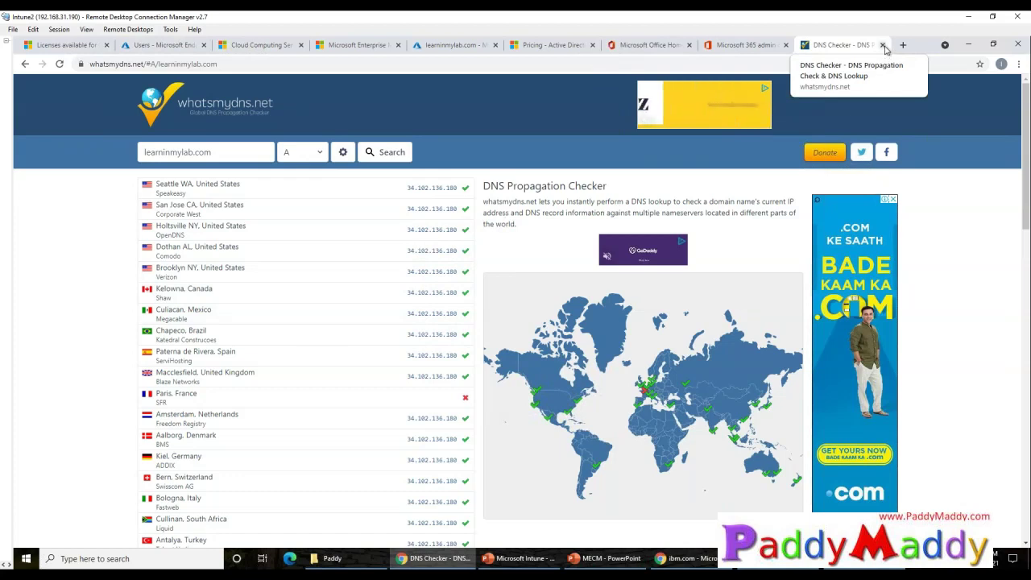
Return to the learninmylab.com domain page in the Azure portal.
left_click(443, 45)
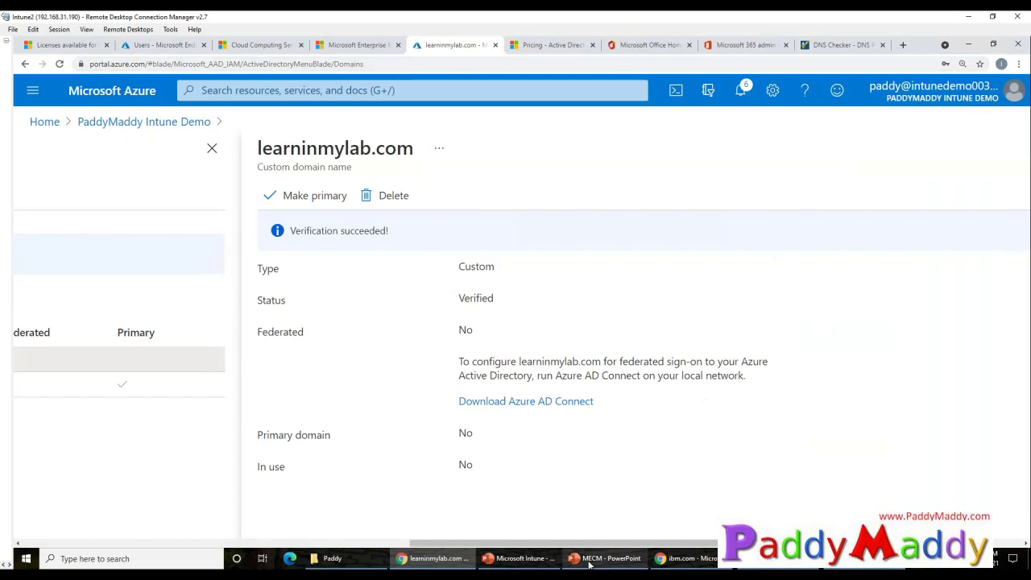
left_click_drag(626, 545, 618, 546)
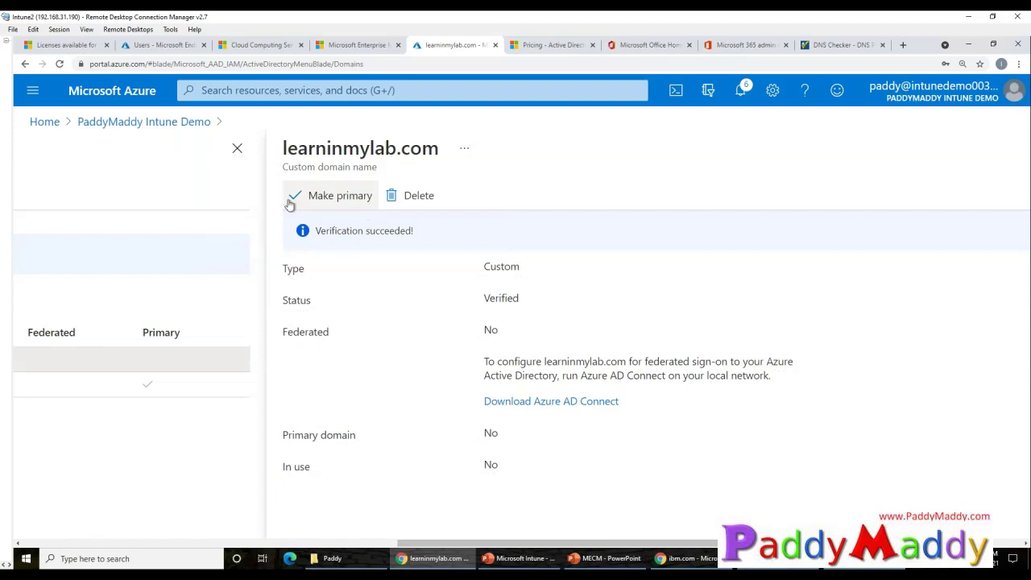
left_click_drag(588, 547, 376, 541)
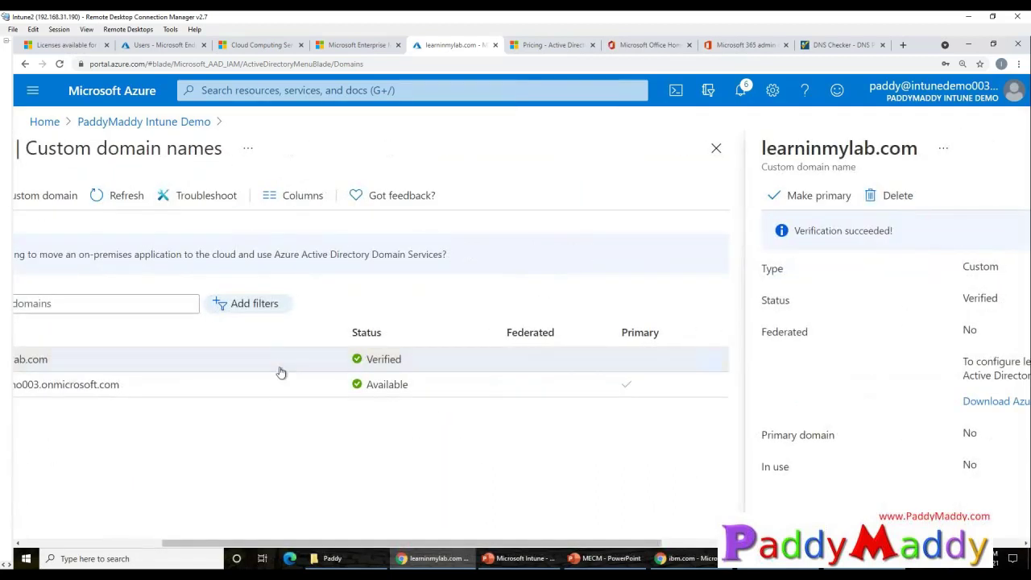
left_click_drag(282, 543, 169, 545)
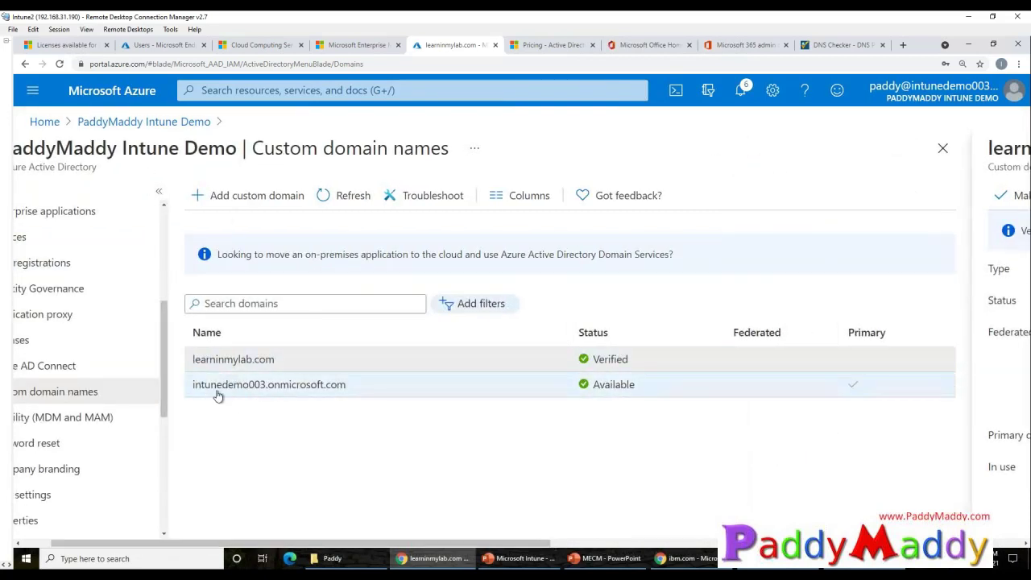
left_click_drag(274, 544, 378, 545)
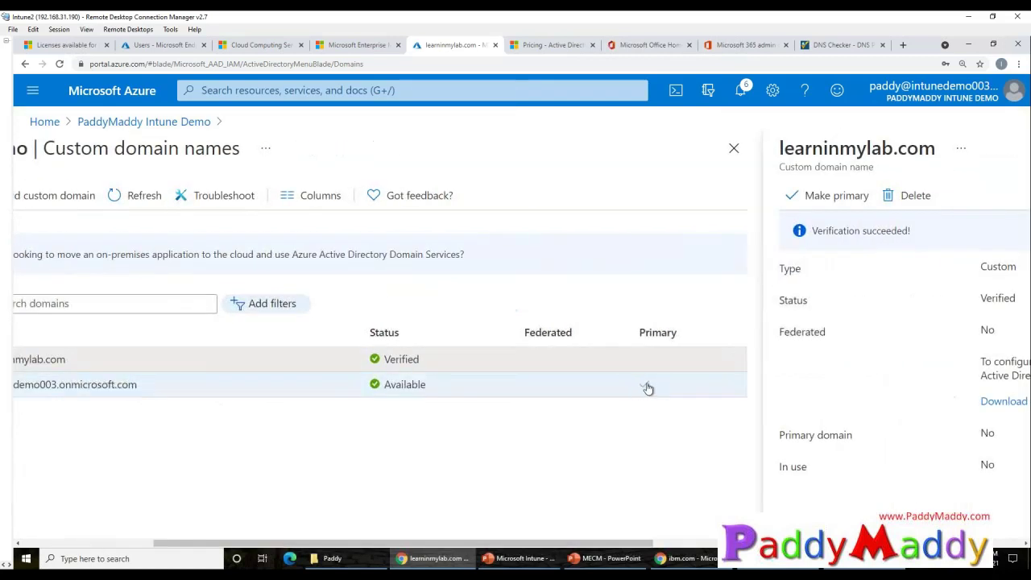
left_click_drag(360, 545, 357, 547)
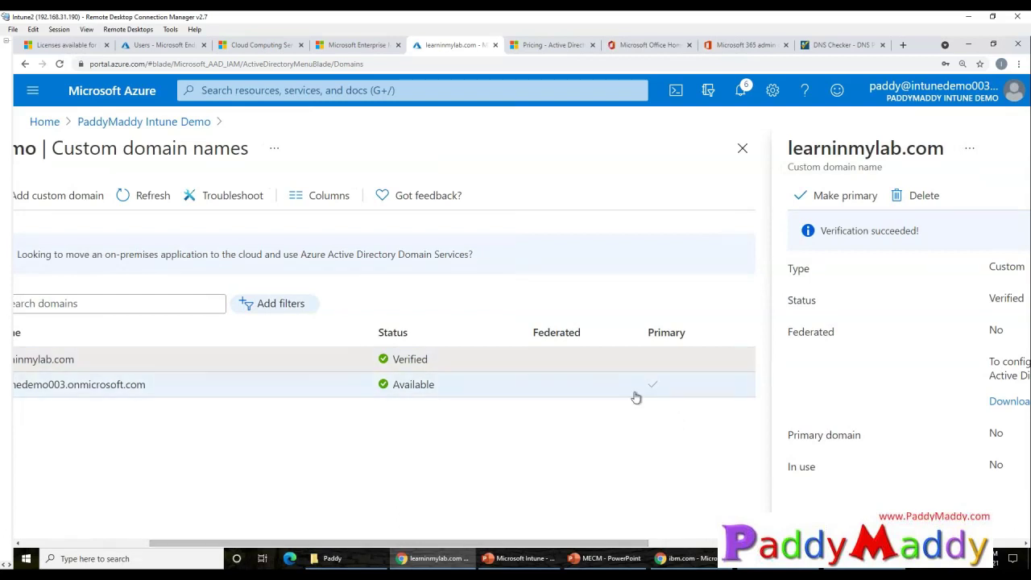
left_click_drag(316, 544, 268, 544)
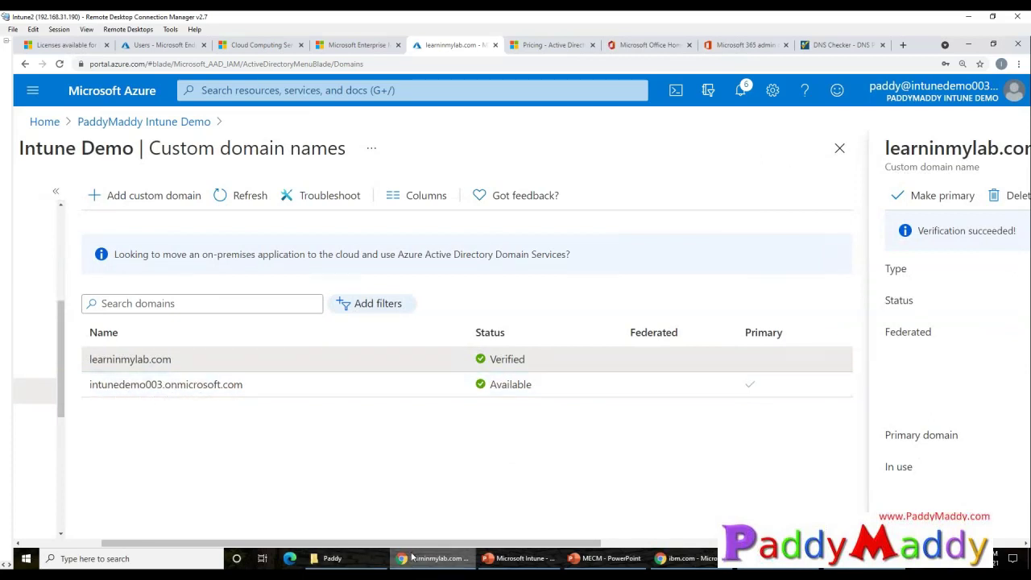
Review the sample user addresses in the notes window alongside the portal.
key("alt+Tab")
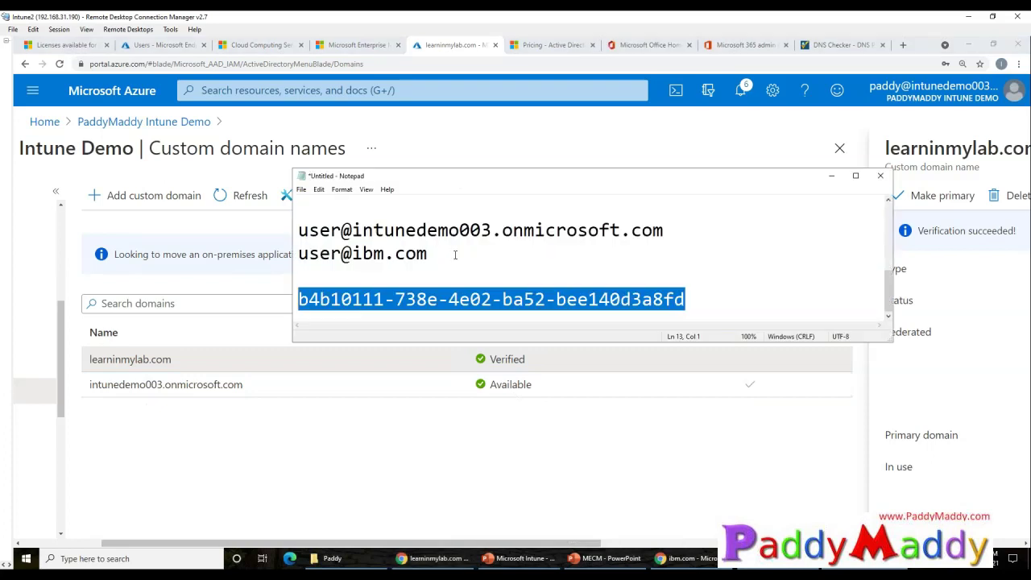
left_click_drag(342, 230, 652, 230)
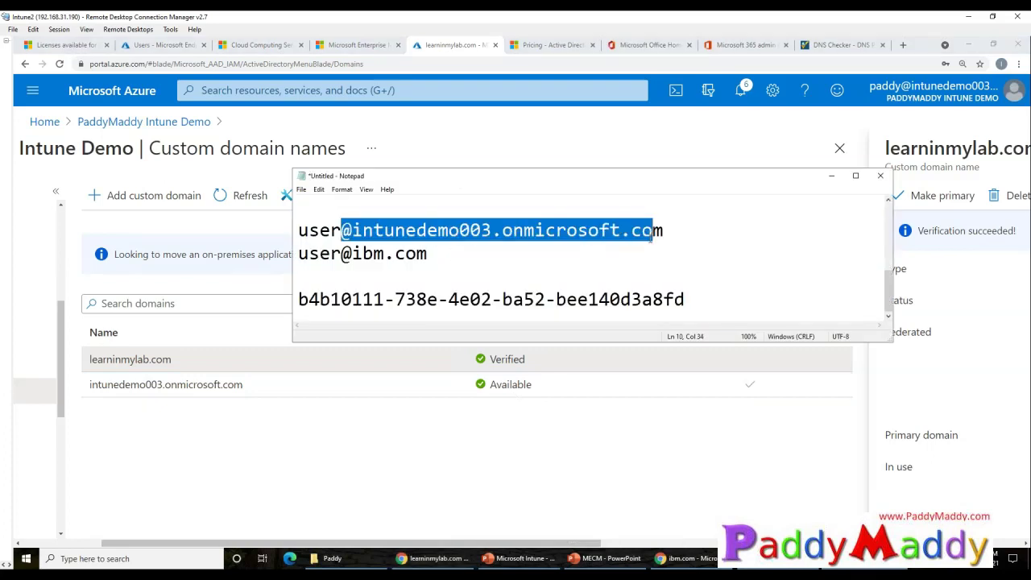
key("alt+Tab")
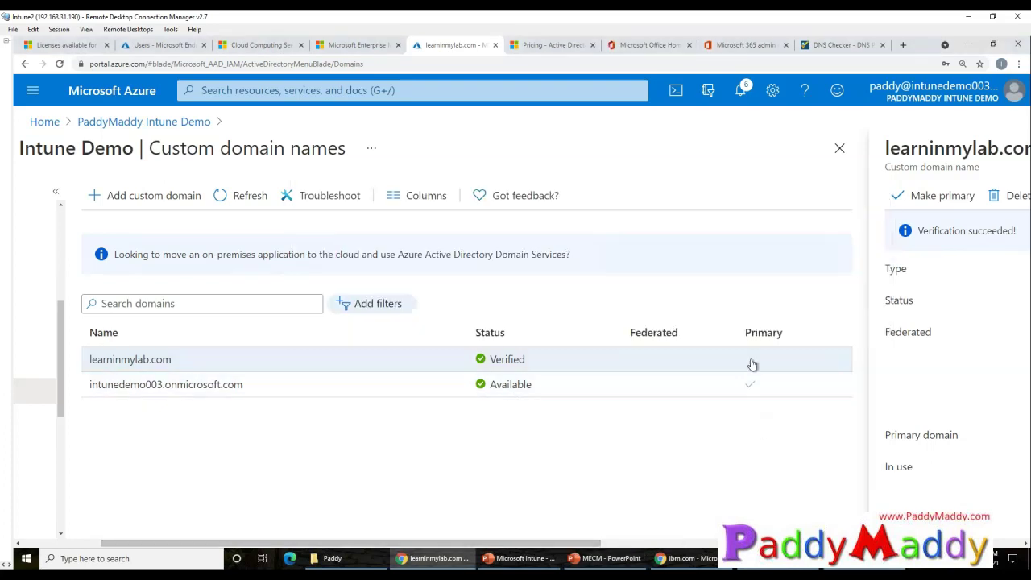
key("alt+Tab")
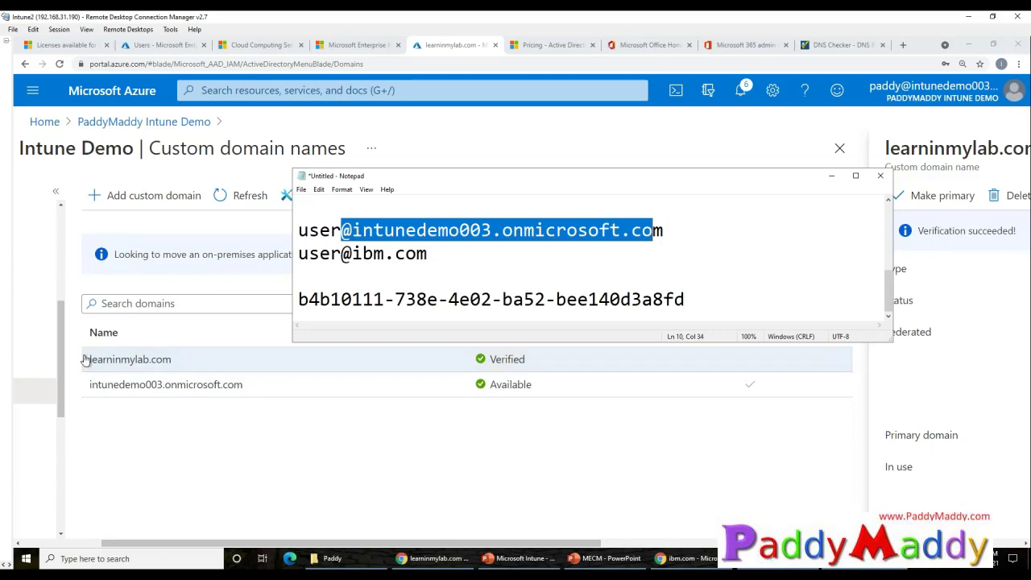
key("alt+Tab")
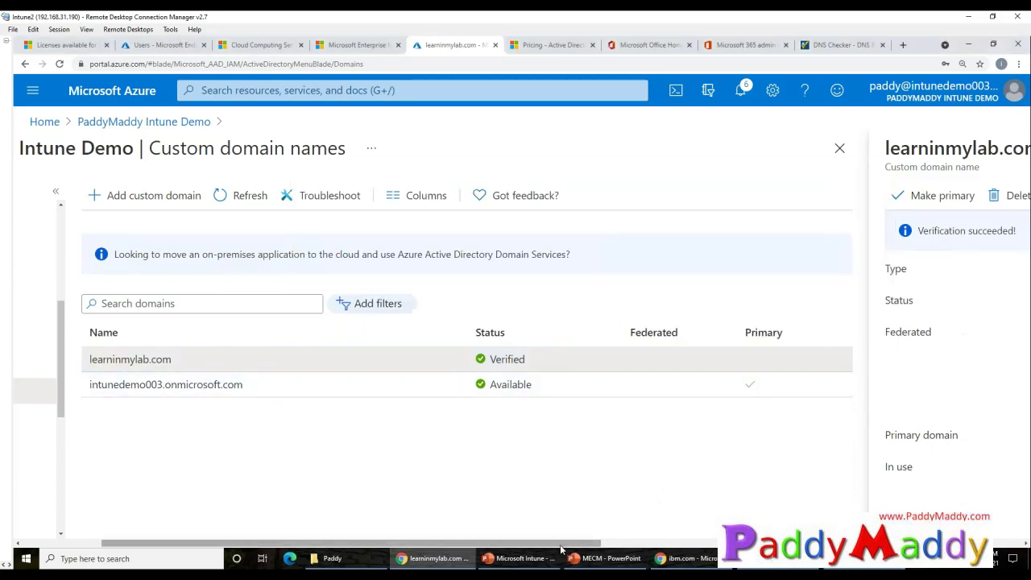
scroll(588, 542, "right", 5)
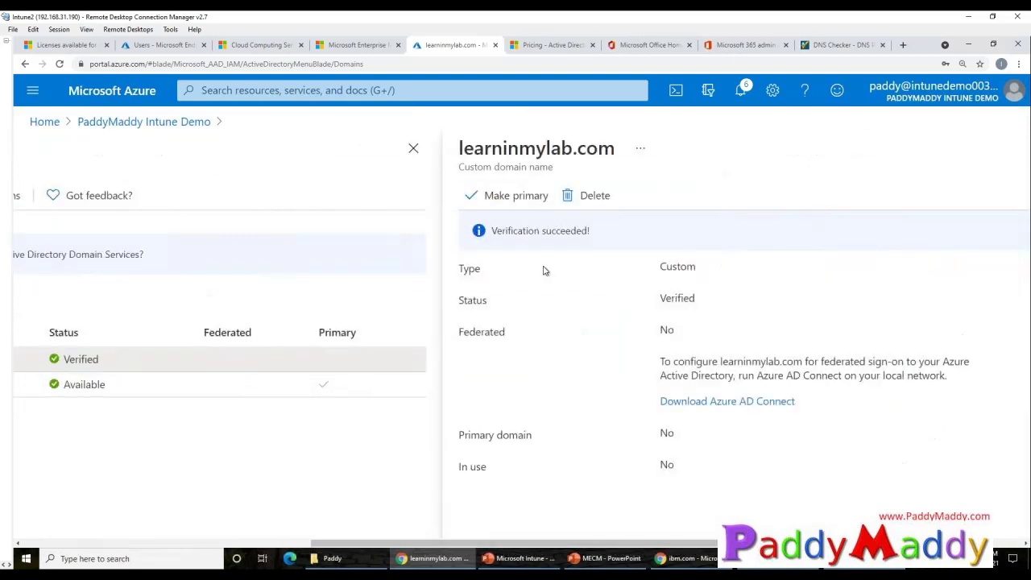
Make learninmylab.com the primary domain, confirm, and close the domain details.
left_click(507, 196)
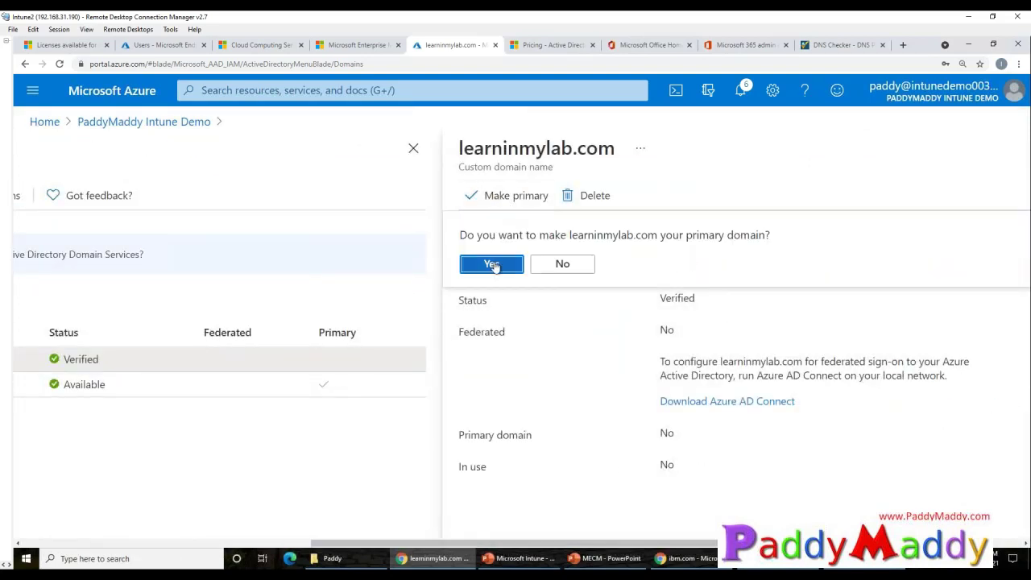
left_click(493, 265)
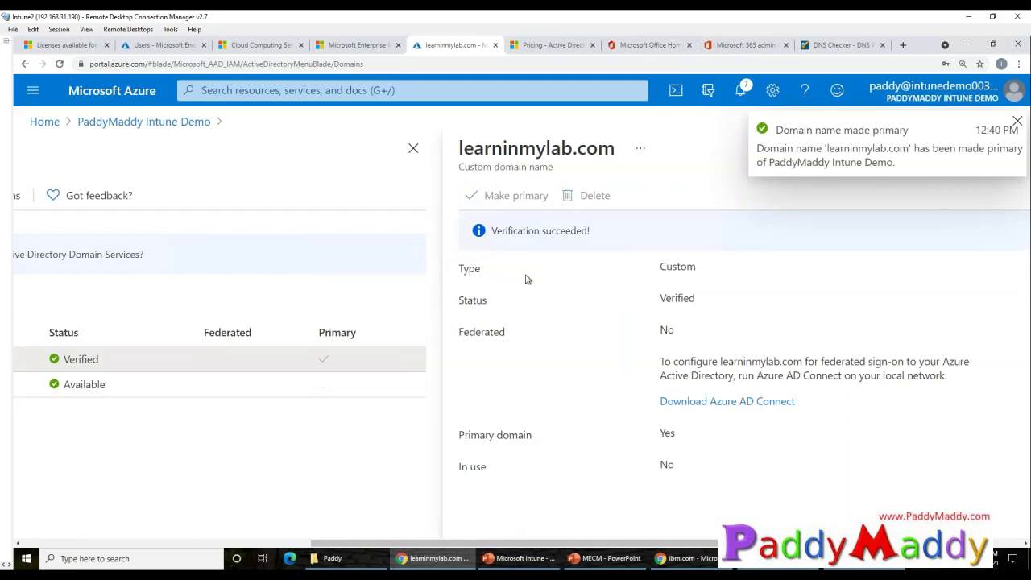
left_click_drag(614, 546, 815, 546)
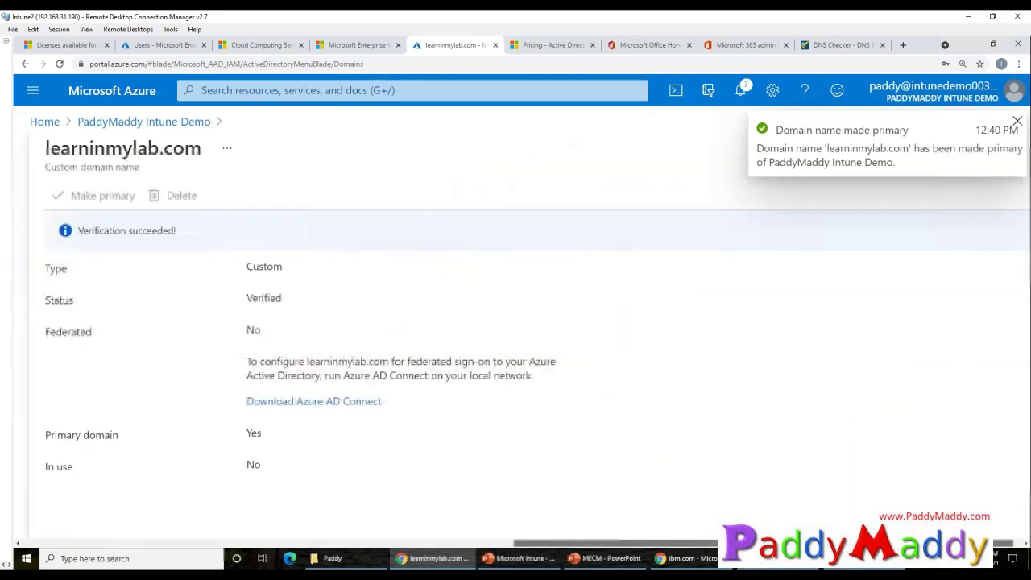
left_click(1017, 123)
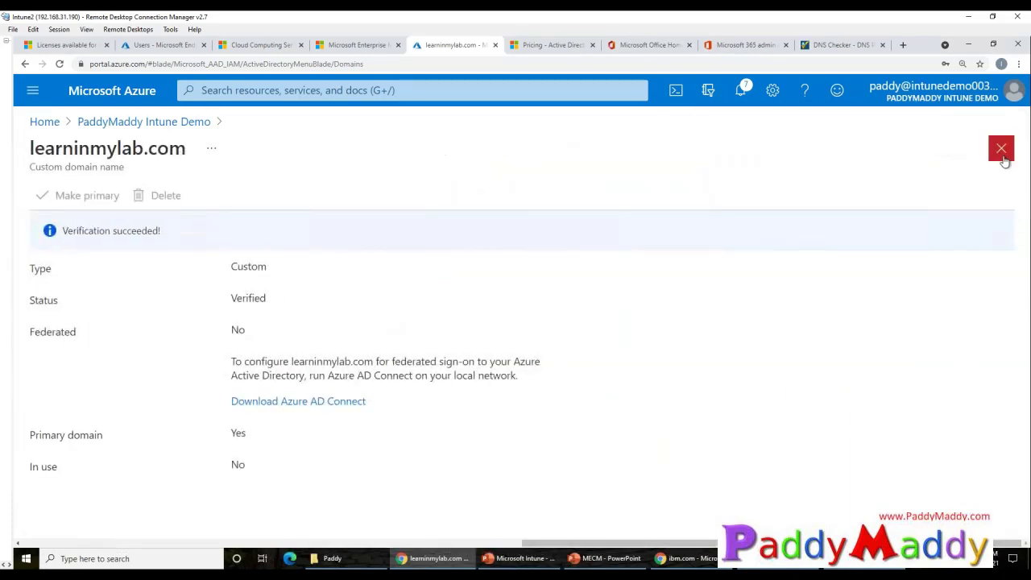
left_click(1001, 148)
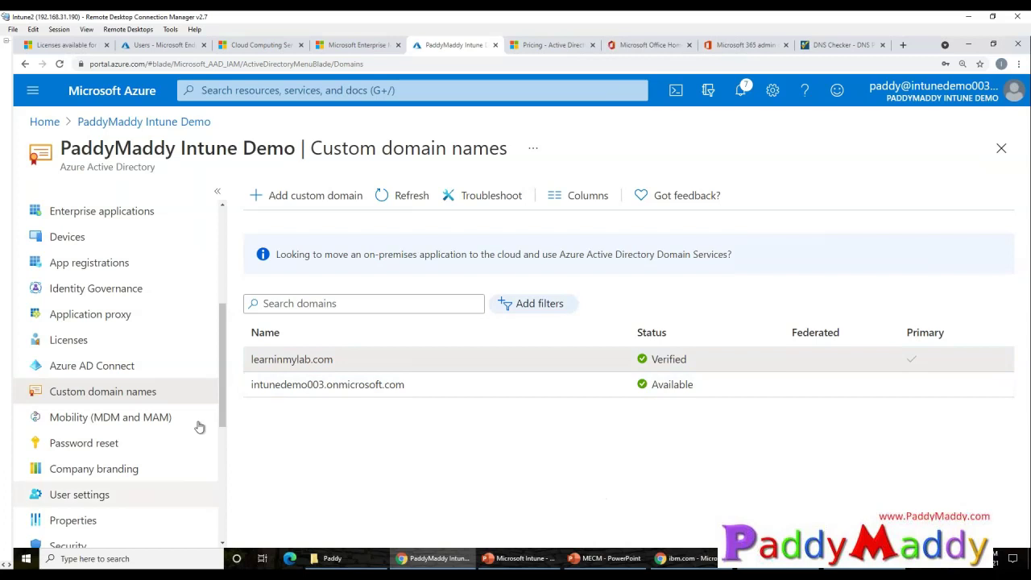
scroll(102, 424, "up", 4)
Start a new user, entering its user name on the learninmylab.com domain.
left_click(60, 352)
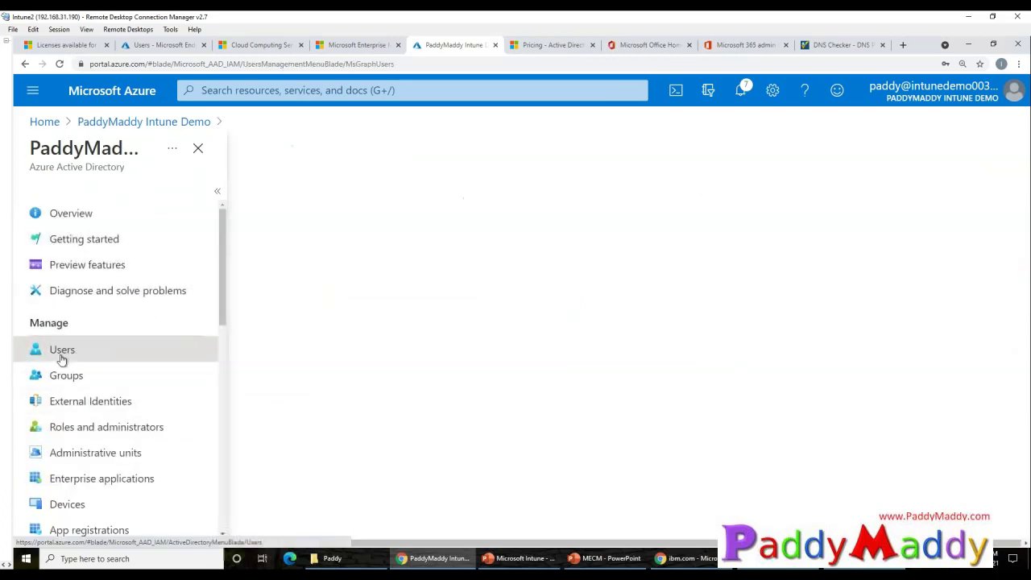
left_click(286, 196)
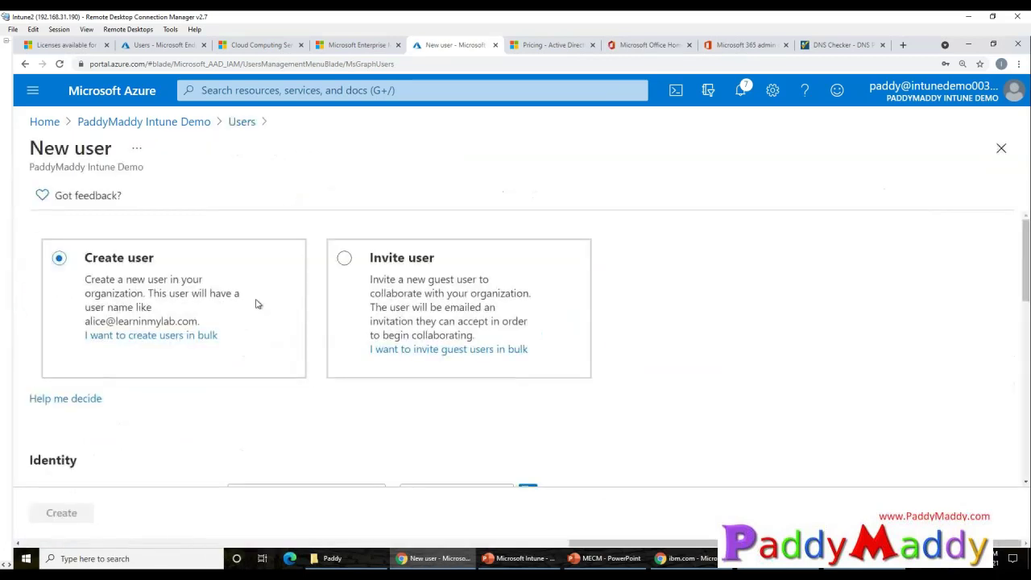
scroll(320, 422, "down", 2)
left_click(278, 386)
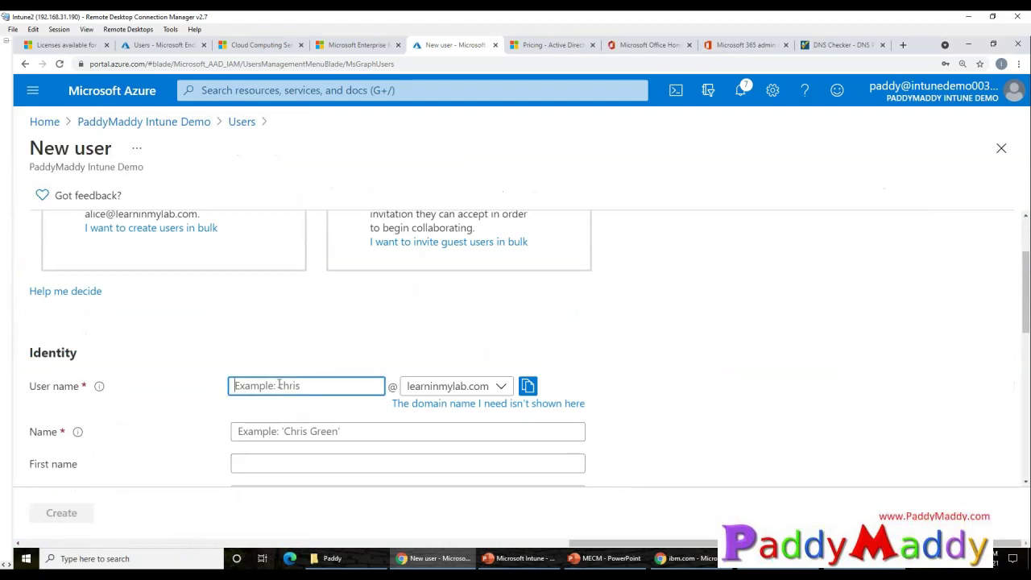
type("Us")
key("Tab")
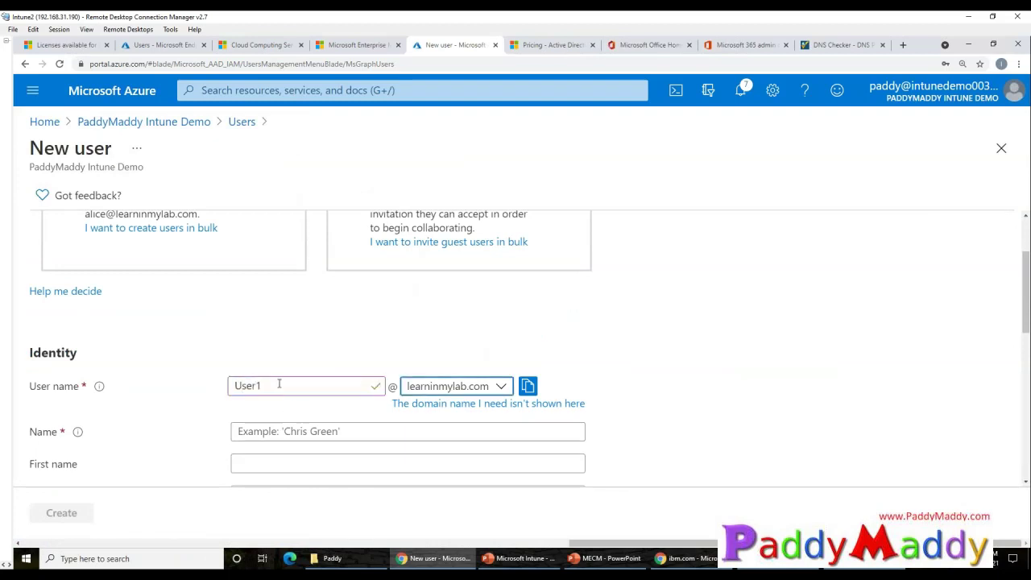
left_click(481, 389)
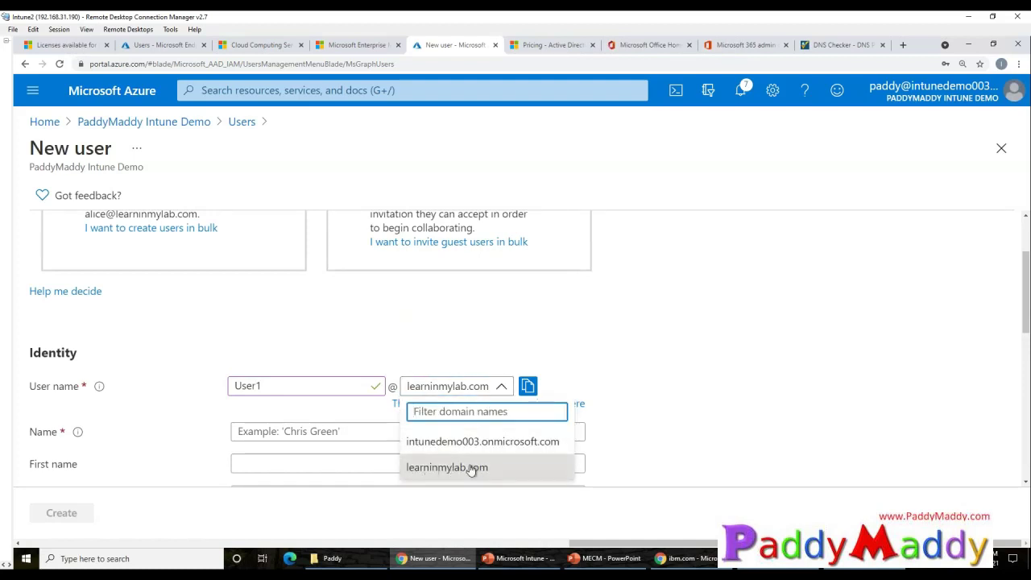
left_click(283, 436)
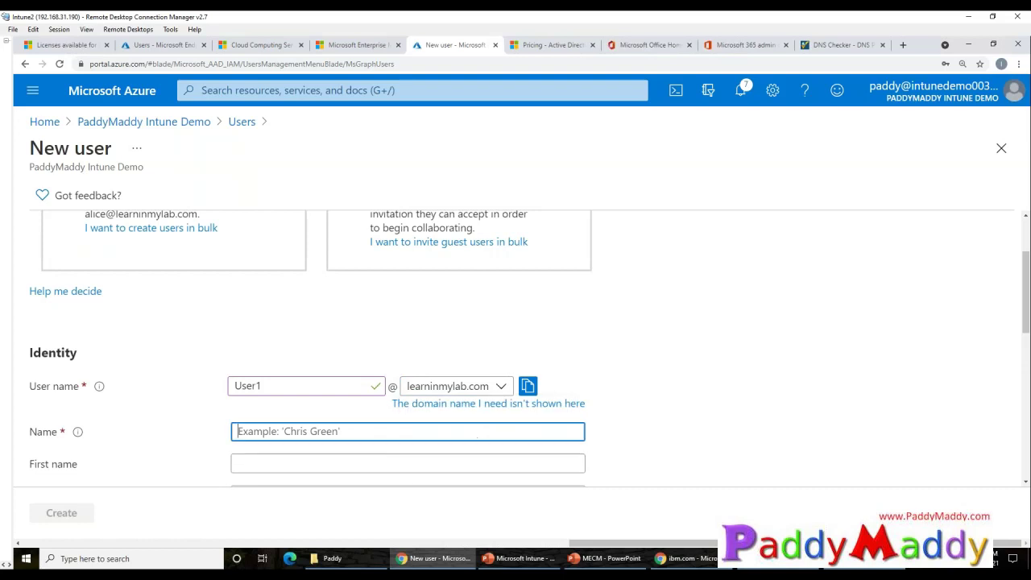
Copy the user name into the Name field as the display name.
double_click(273, 383)
key("ctrl+c")
left_click(311, 441)
key("ctrl+v")
Set usage location to United States and create the user.
scroll(392, 413, "down", 2)
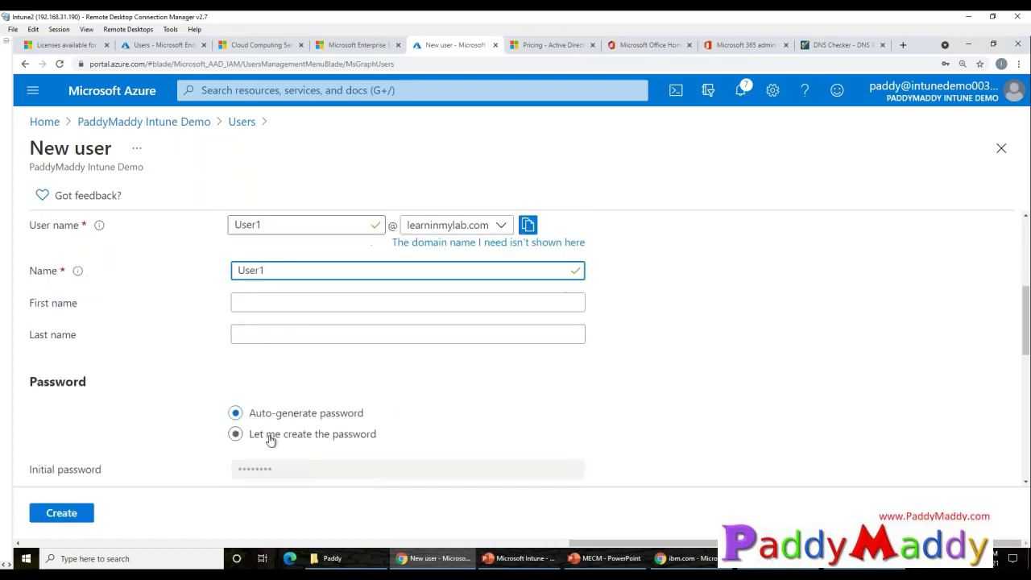
scroll(256, 449, "down", 5)
left_click(350, 424)
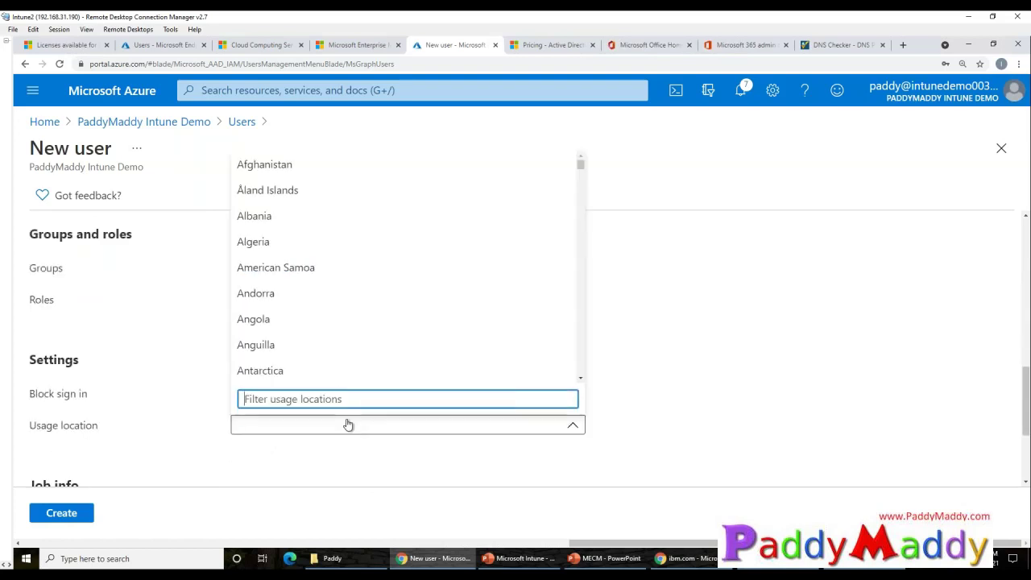
type("unite")
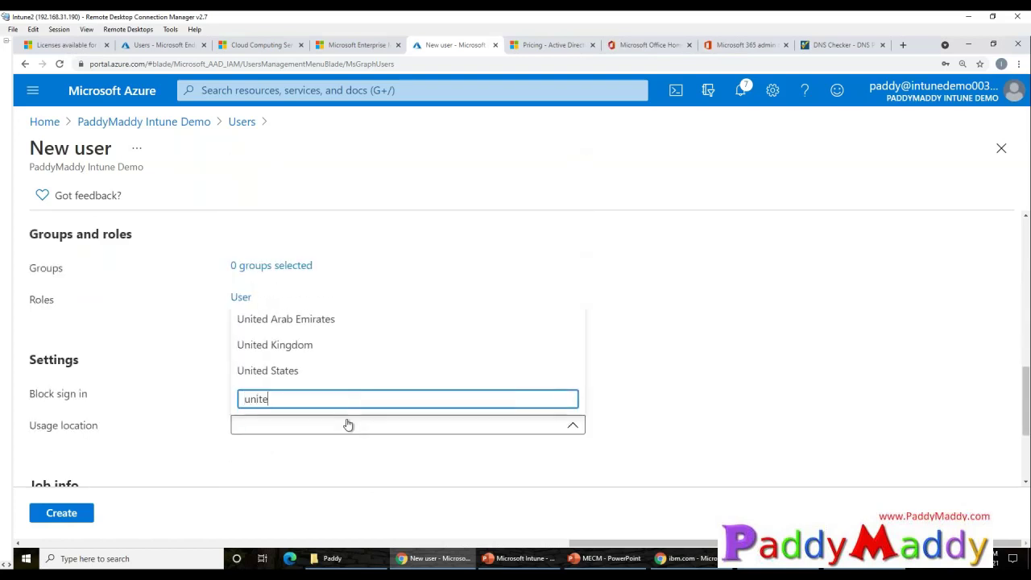
left_click(314, 372)
left_click(62, 513)
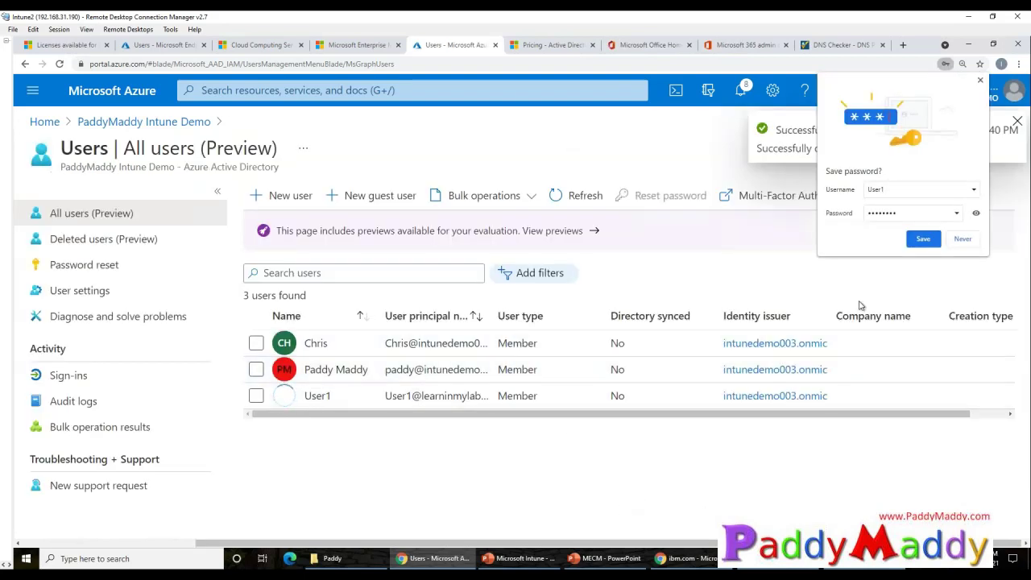
Open User1's profile in edit mode and inspect its learninmylab.com User Principal Name.
left_click(322, 396)
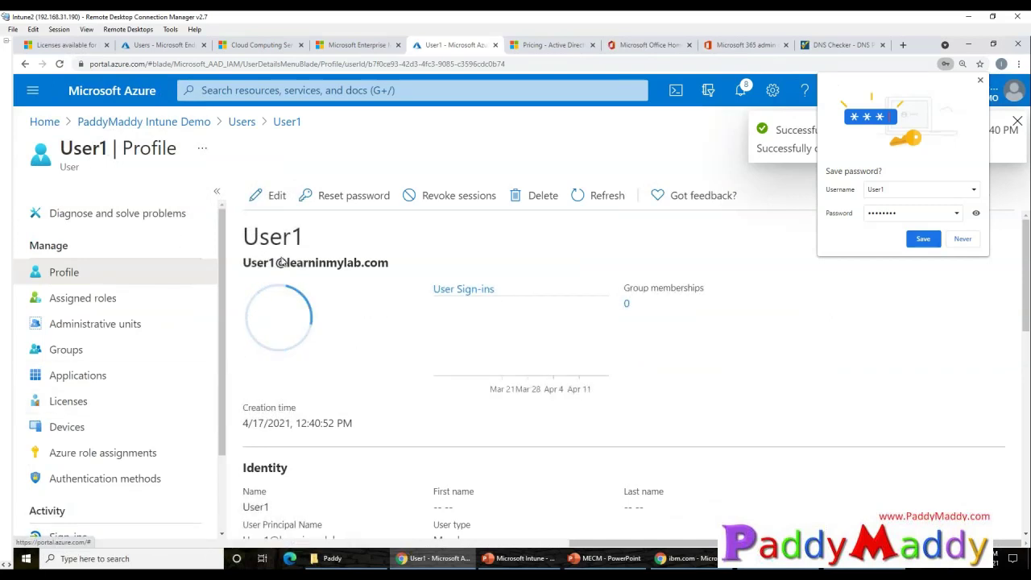
left_click_drag(243, 263, 392, 259)
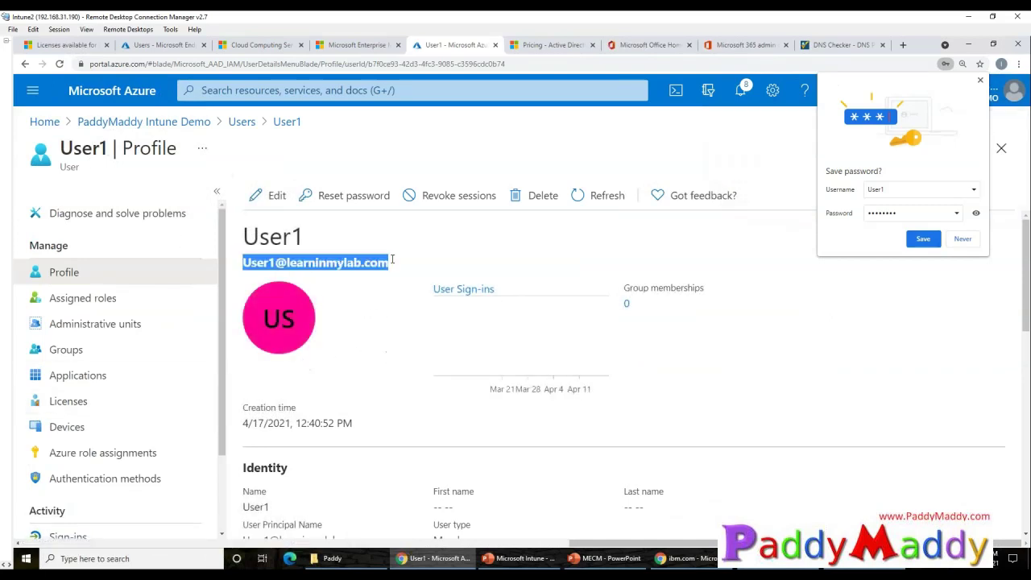
triple_click(296, 269)
left_click(262, 195)
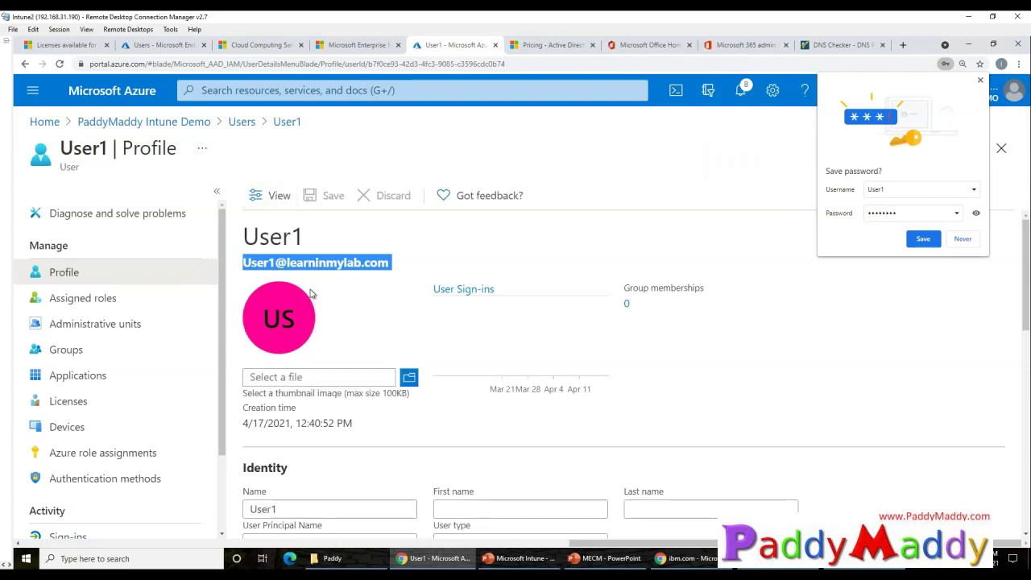
scroll(441, 418, "down", 1)
left_click(366, 435)
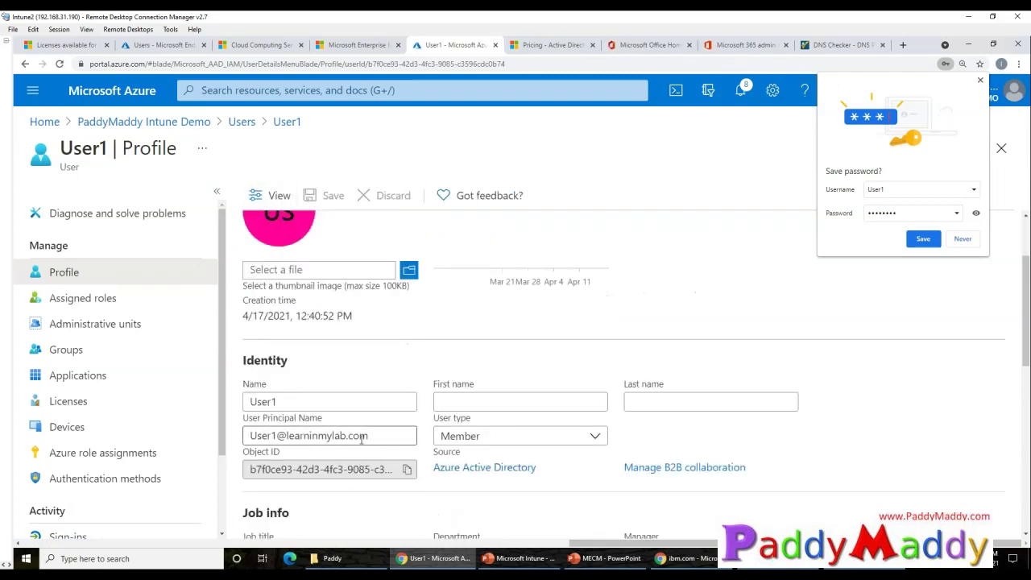
left_click_drag(369, 435, 286, 432)
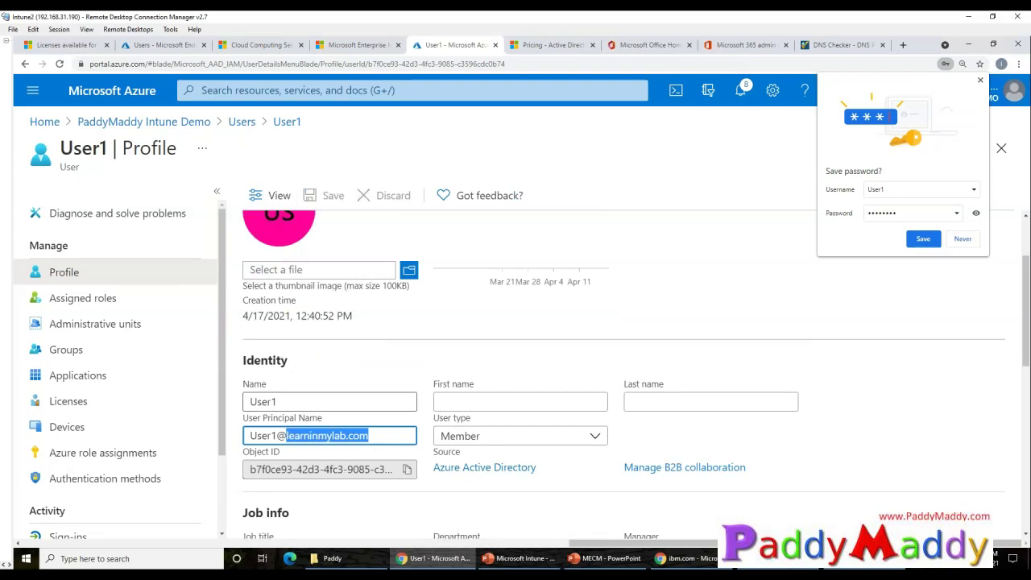
scroll(321, 457, "up", 2)
scroll(321, 458, "down", 2)
Compare with the onmicrosoft.com addresses in notes, decline saving the password, and open an incognito window.
key("alt+Tab")
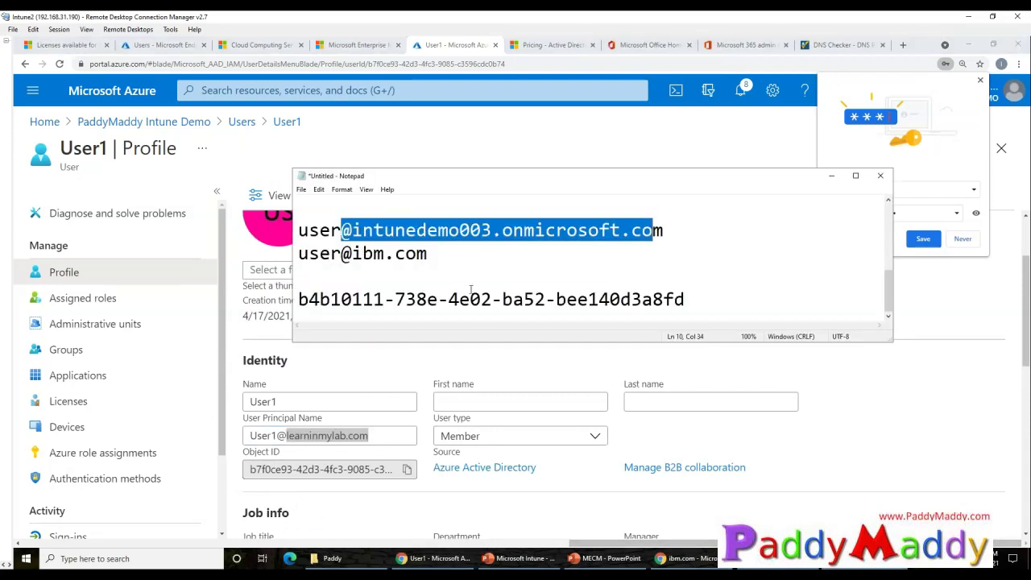
left_click_drag(352, 230, 684, 227)
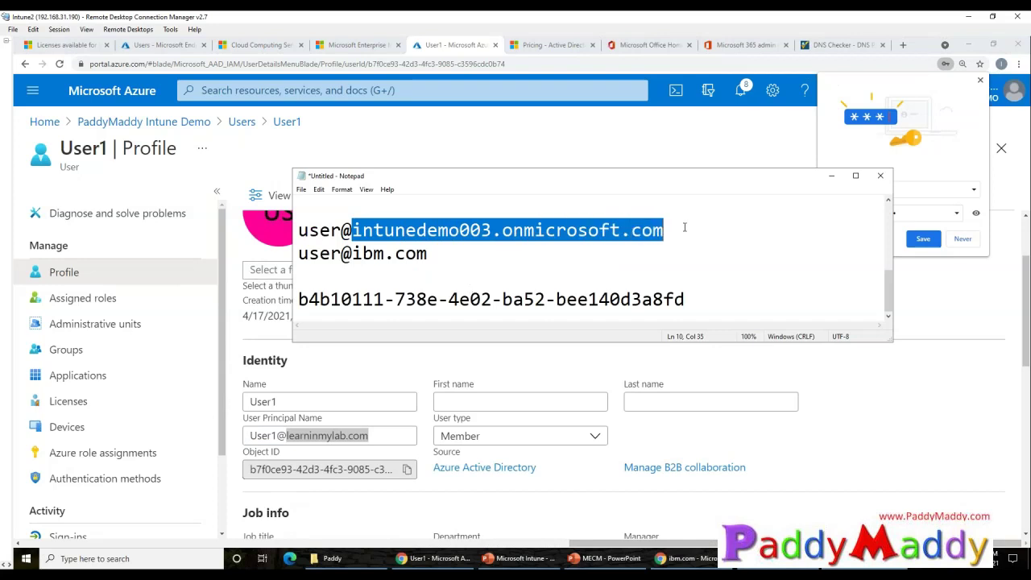
left_click(407, 557)
left_click(976, 213)
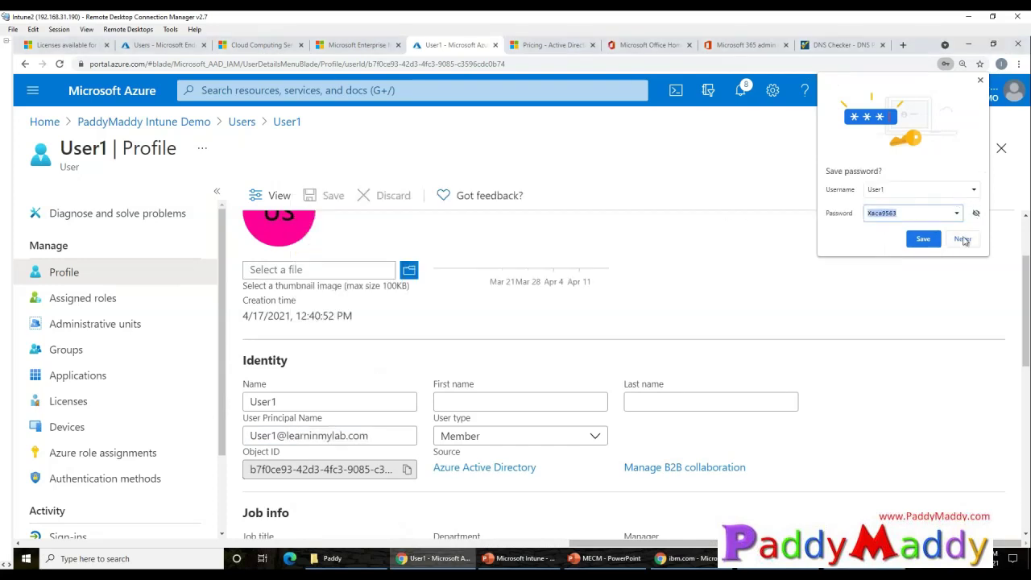
left_click(923, 239)
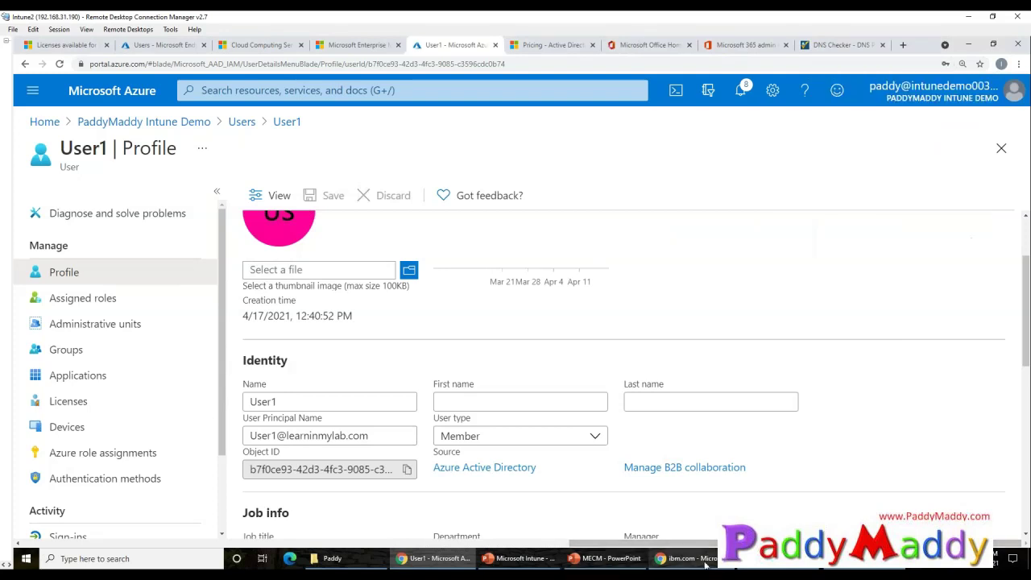
left_click(685, 558)
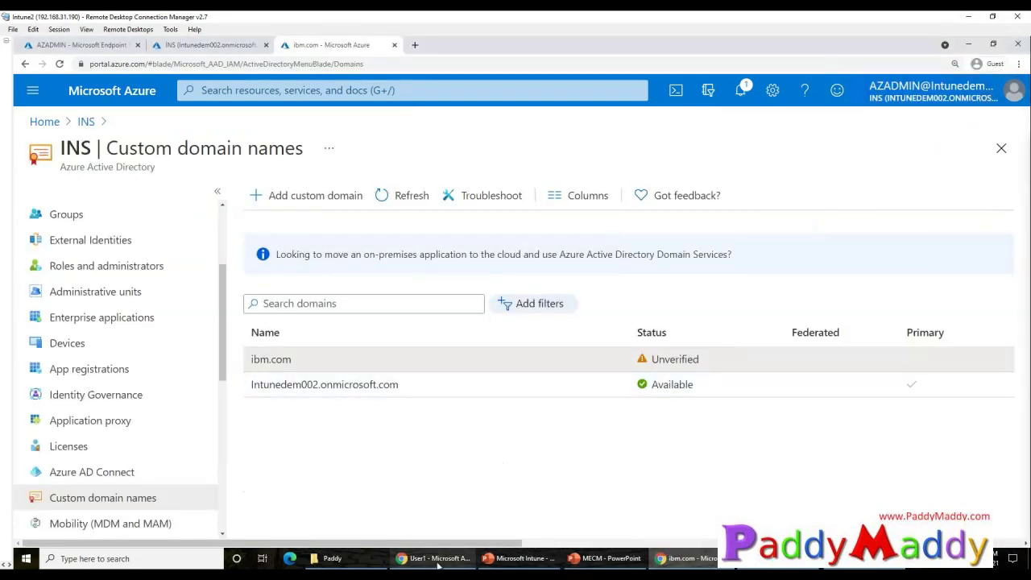
left_click(431, 558)
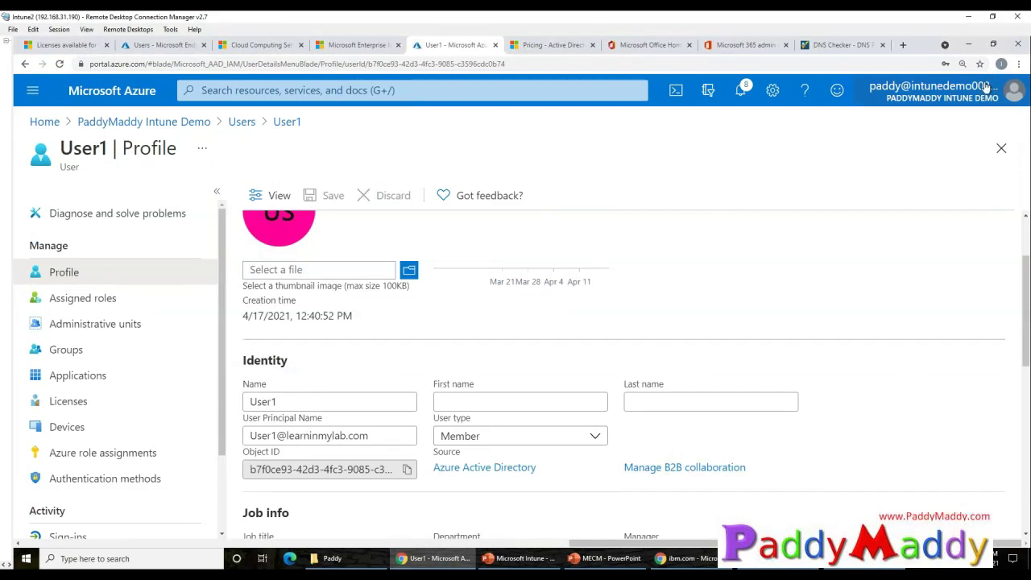
left_click(1019, 63)
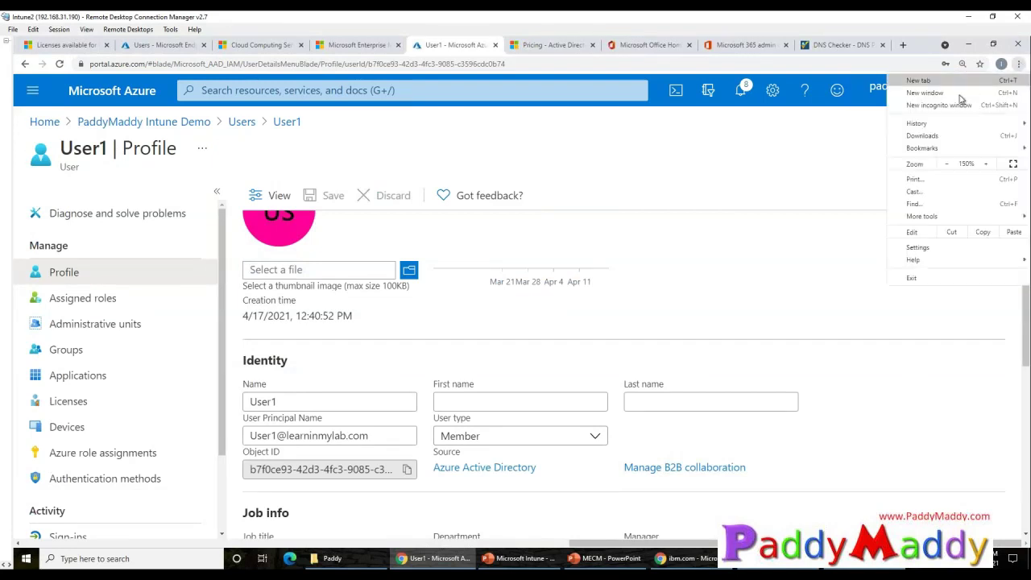
left_click(939, 105)
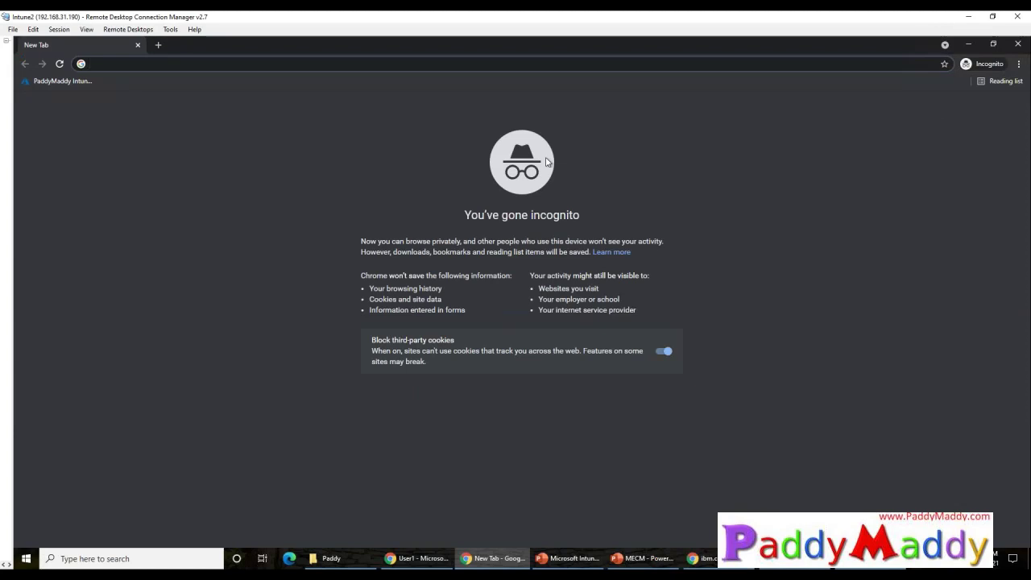
Load the Azure portal sign-in in incognito, enter the new user's address, and fix its domain typo.
type("porta")
key("Return")
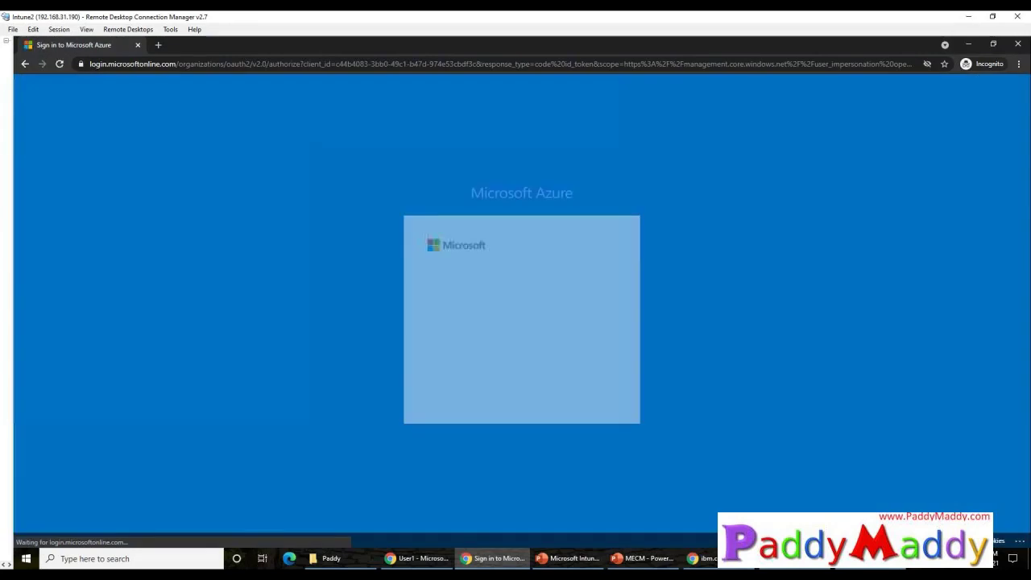
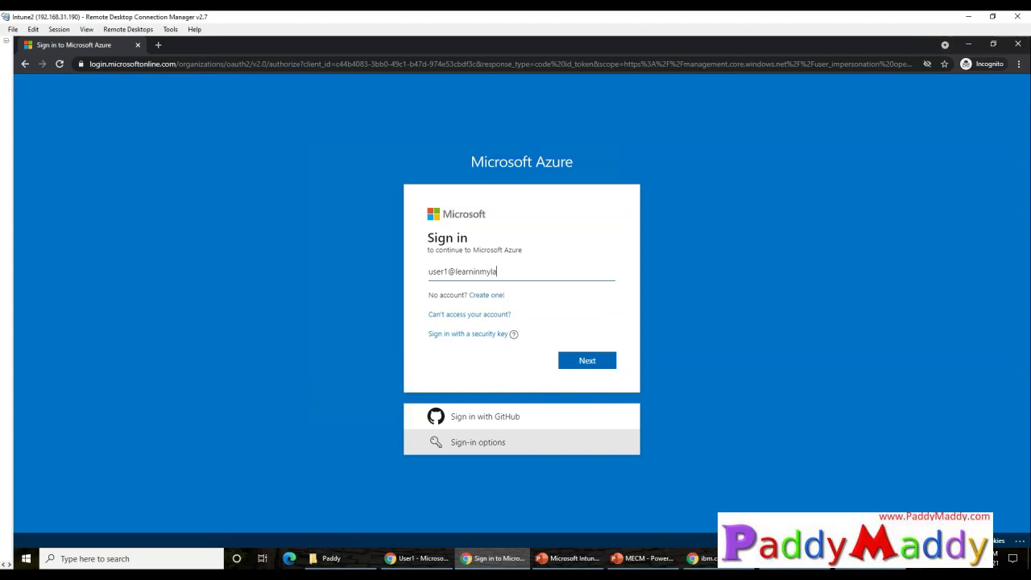
key("Return")
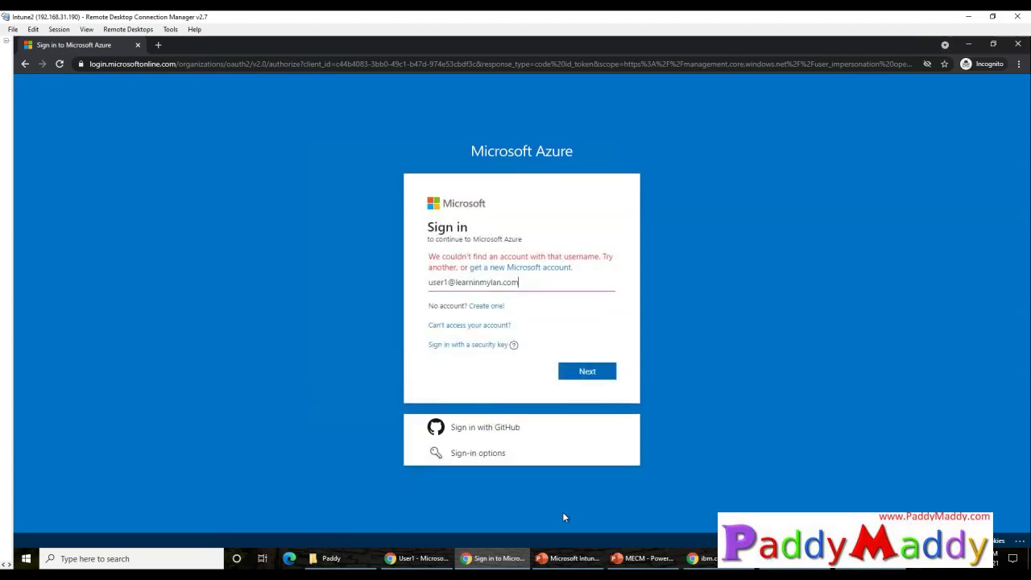
left_click(499, 560)
left_click(500, 560)
key("BackSpace")
type("b")
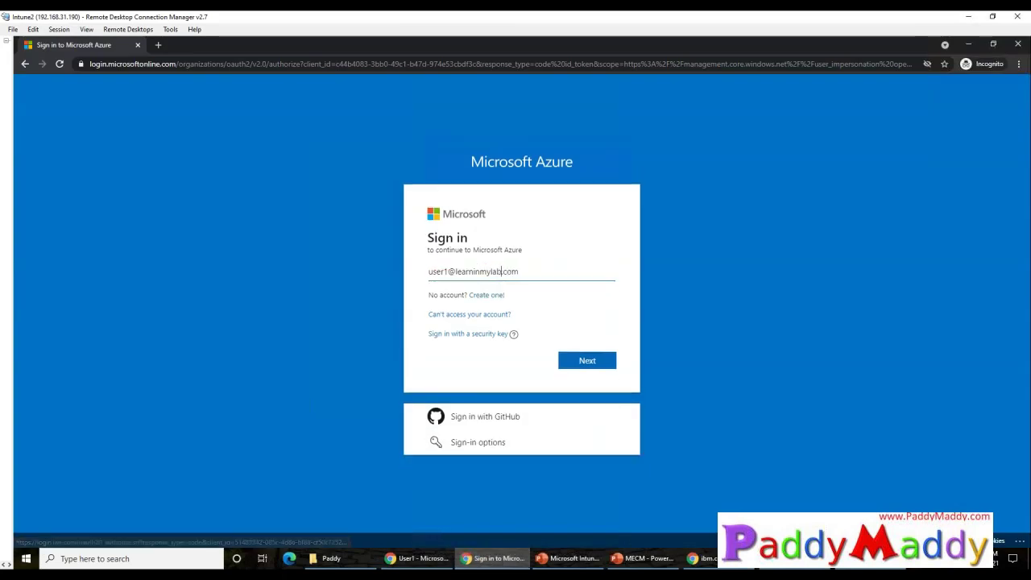
left_click(578, 360)
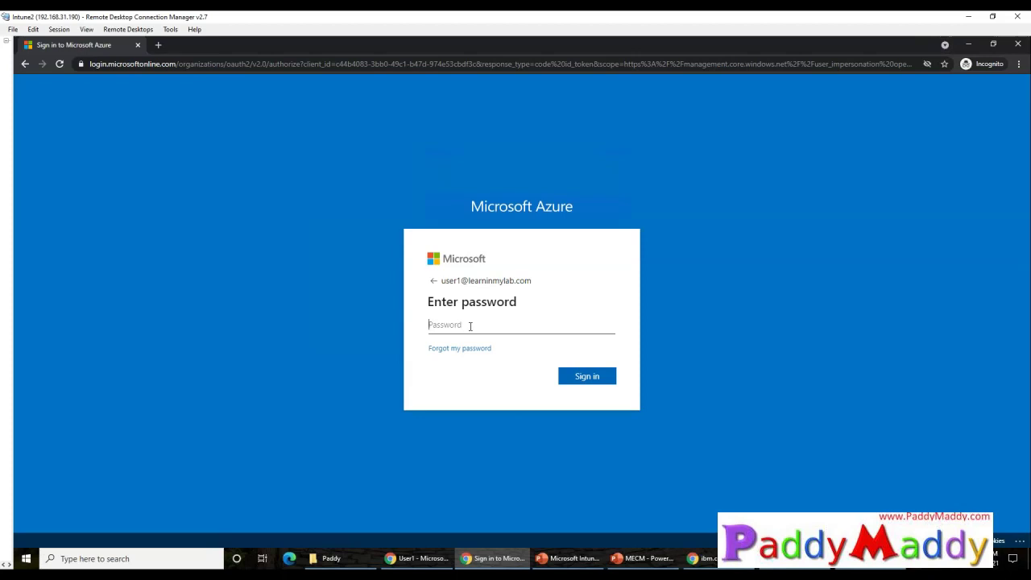
Sign in with the temporary password, set and confirm a new password, and stay signed in.
key("ctrl+v")
left_click(589, 375)
key("Tab")
key("ctrl+v")
type("1")
key("Tab")
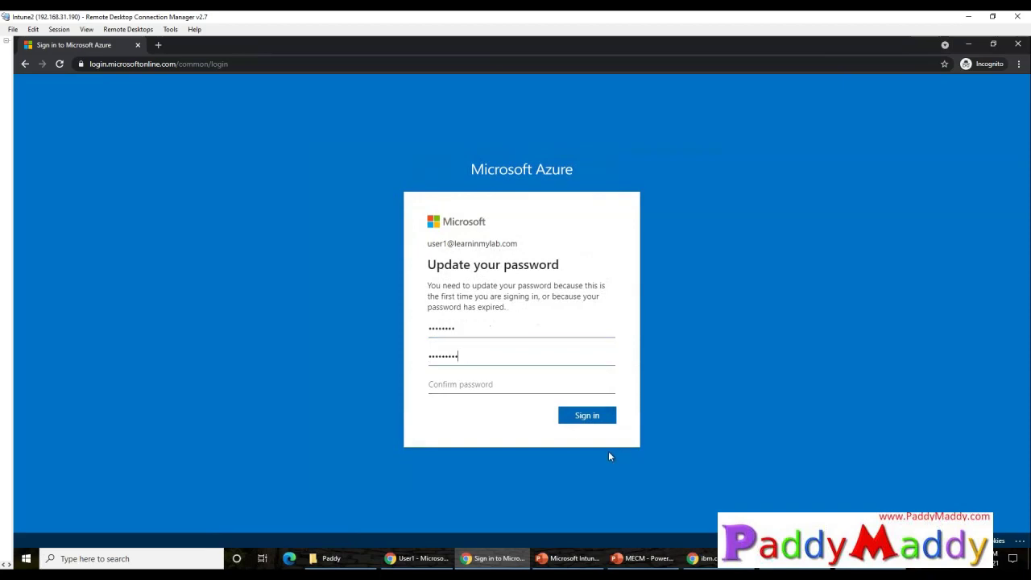
key("ctrl+v")
left_click(592, 417)
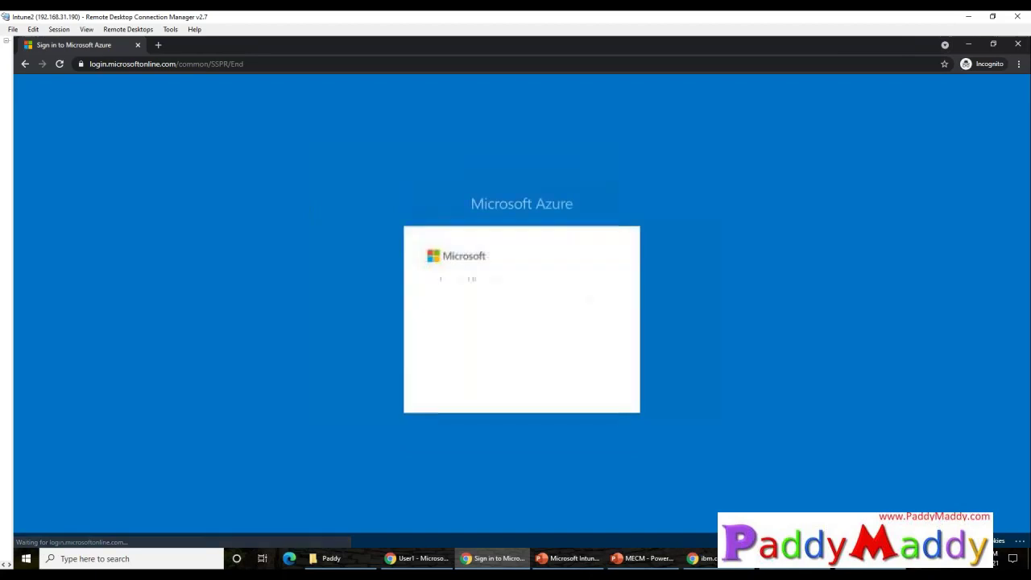
left_click(593, 383)
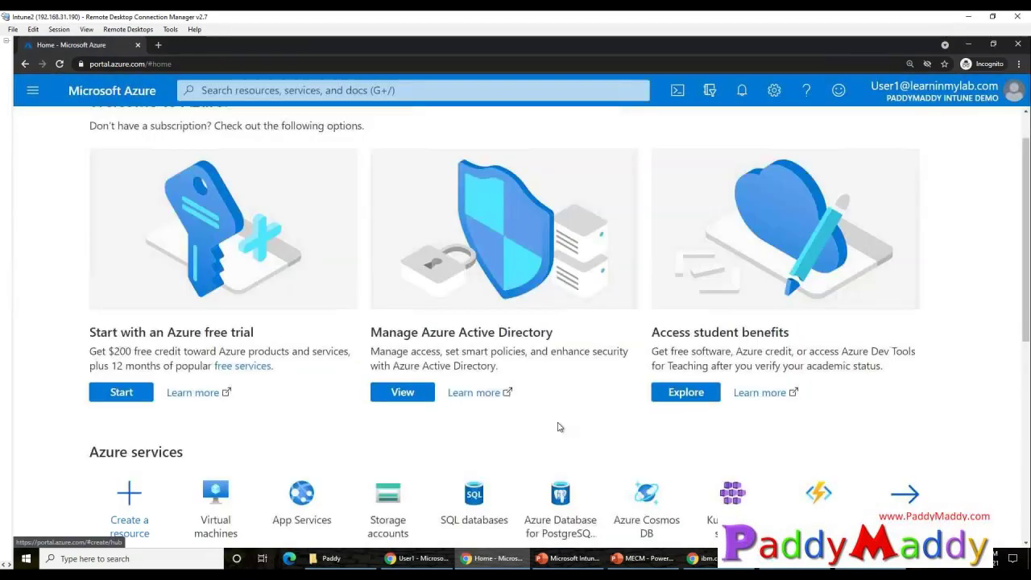
Dismiss the welcome prompt with Maybe later, review the home page services, then return to the admin's window.
left_click(594, 352)
scroll(556, 426, "down", 1)
scroll(516, 322, "down", 2)
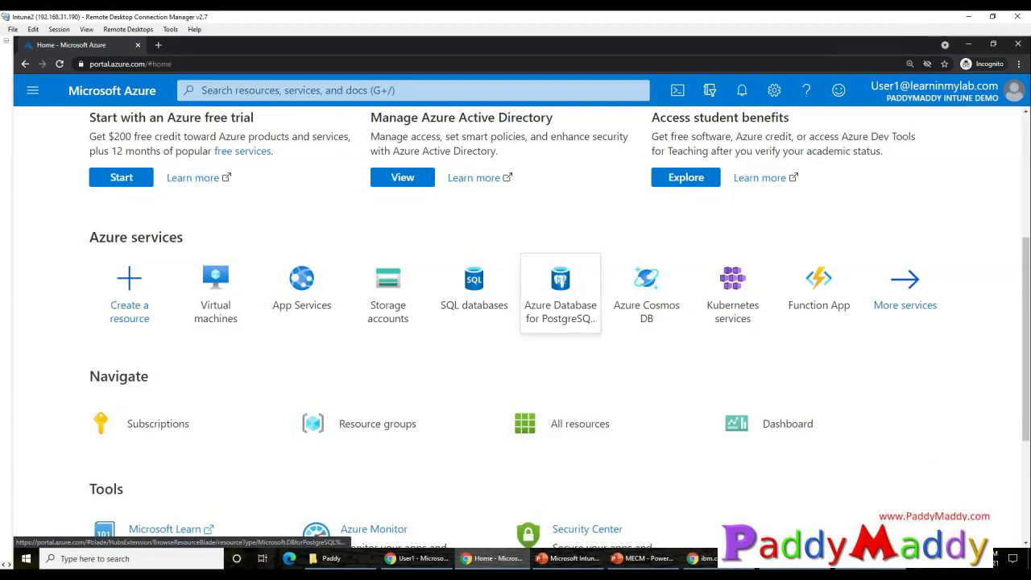
scroll(564, 336, "up", 2)
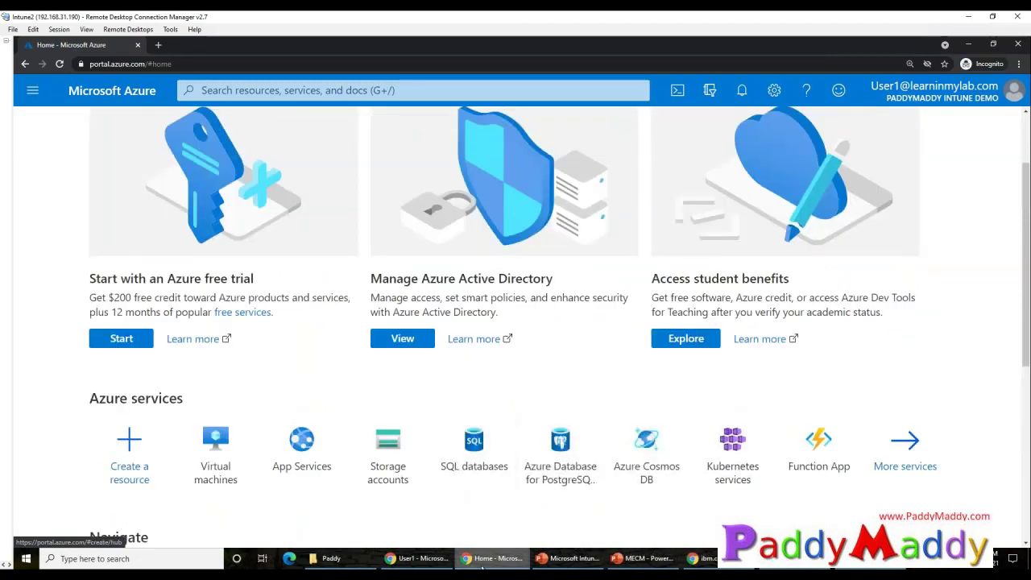
mouse_move(496, 568)
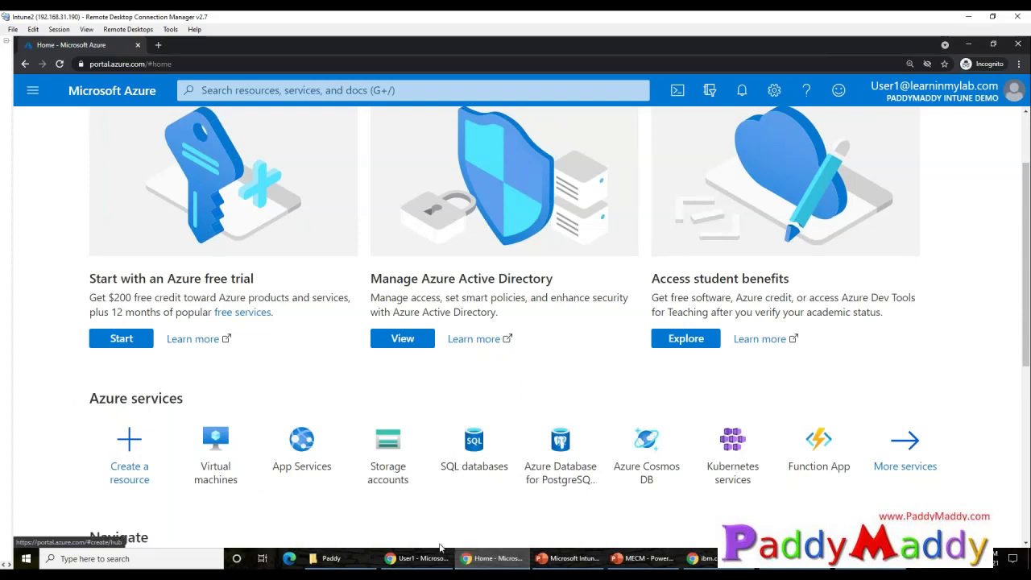
left_click(417, 558)
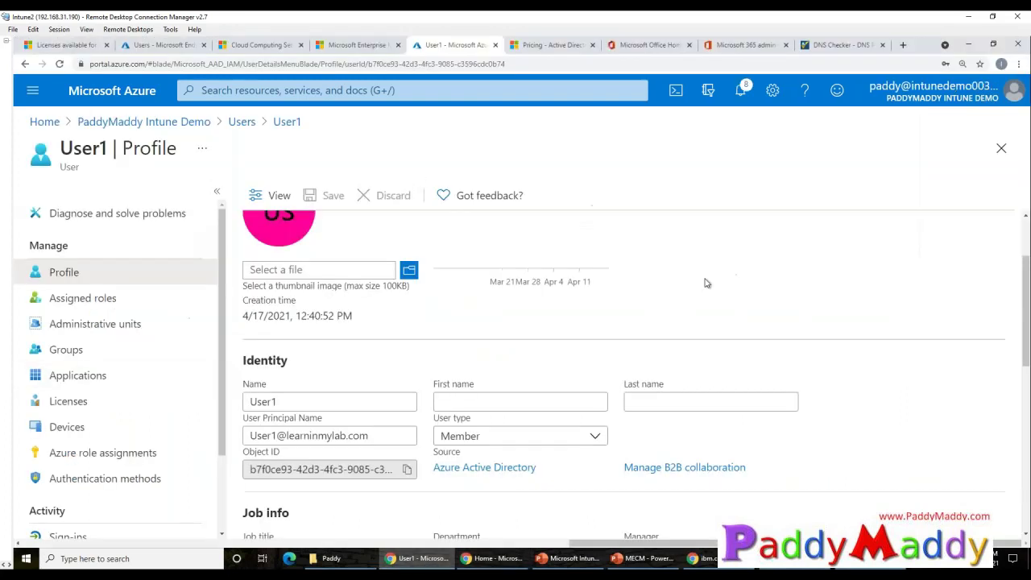
Open the tenant's Azure Active Directory Overview from the breadcrumb and compare it with the other open tabs.
left_click(142, 122)
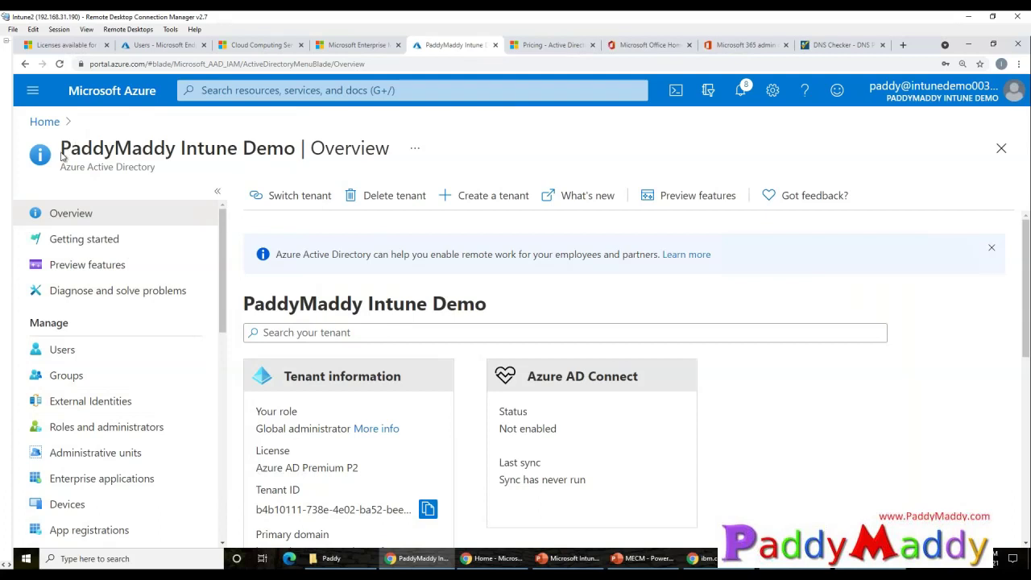
left_click_drag(188, 178, 62, 141)
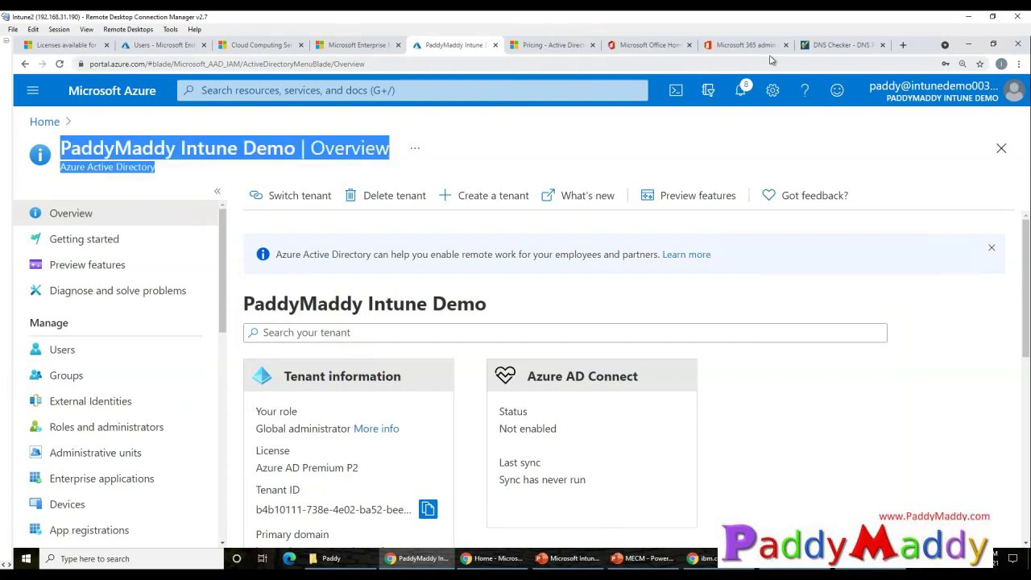
left_click(745, 45)
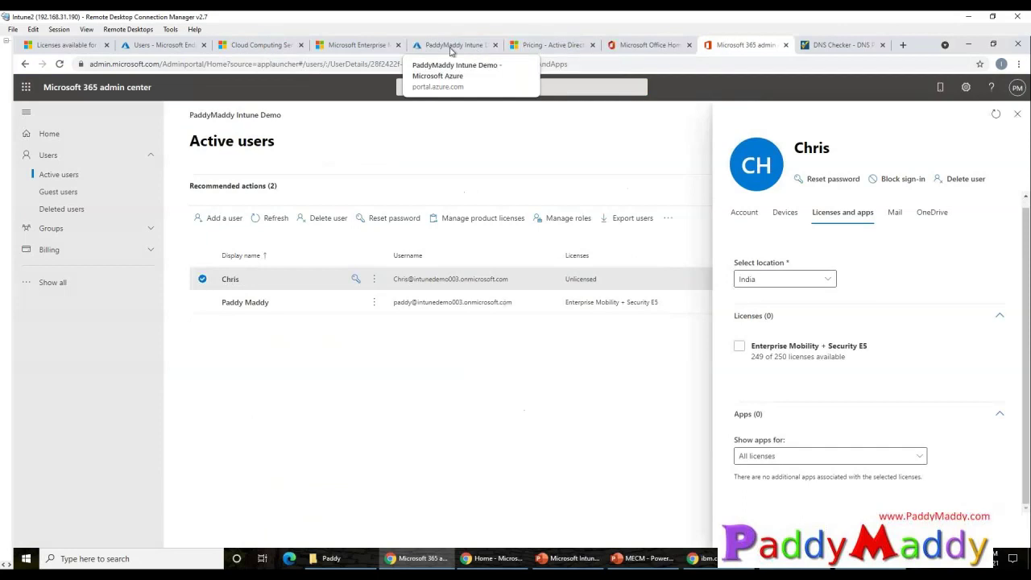
left_click(451, 45)
left_click(161, 45)
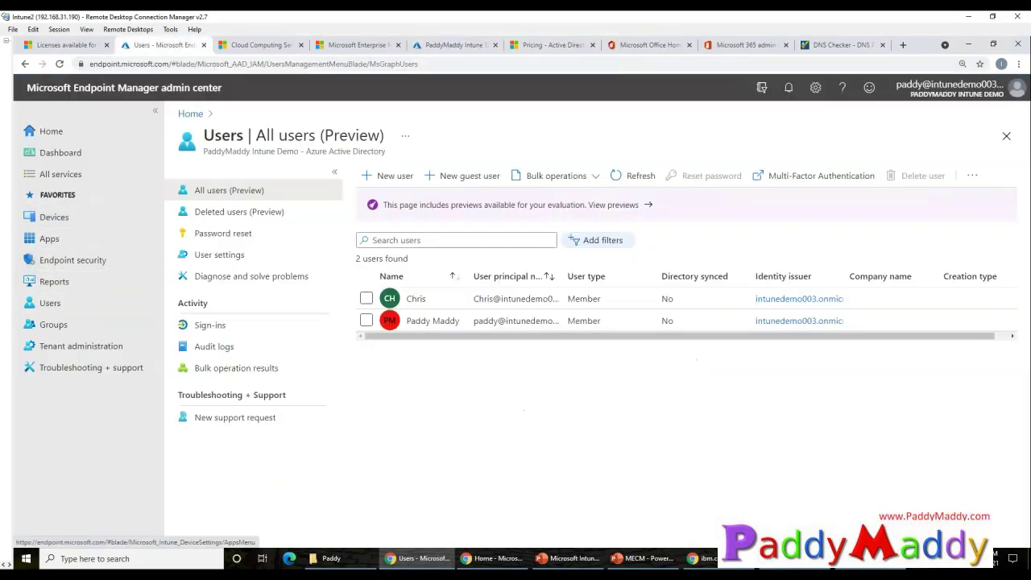
left_click(454, 47)
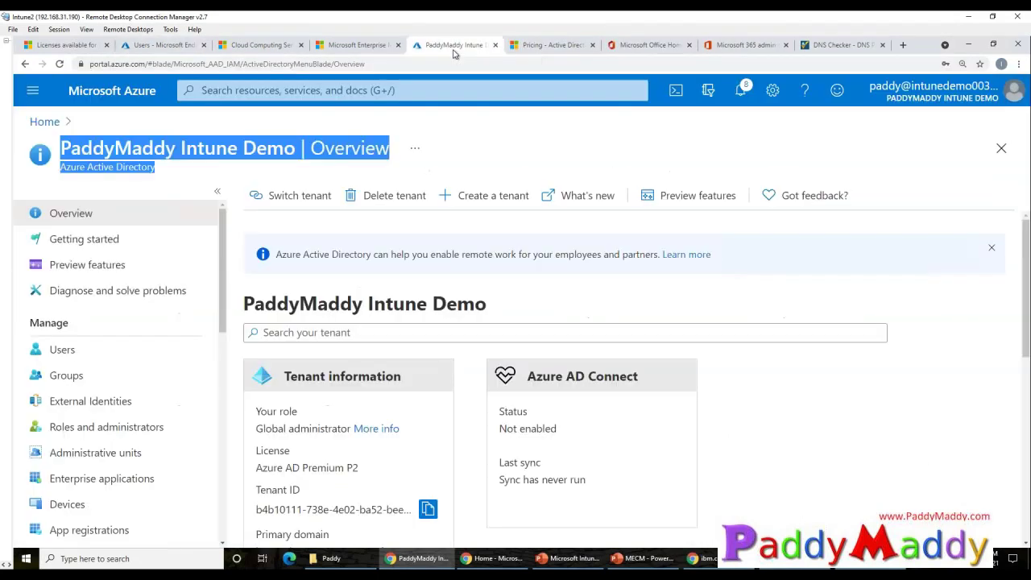
left_click(236, 152)
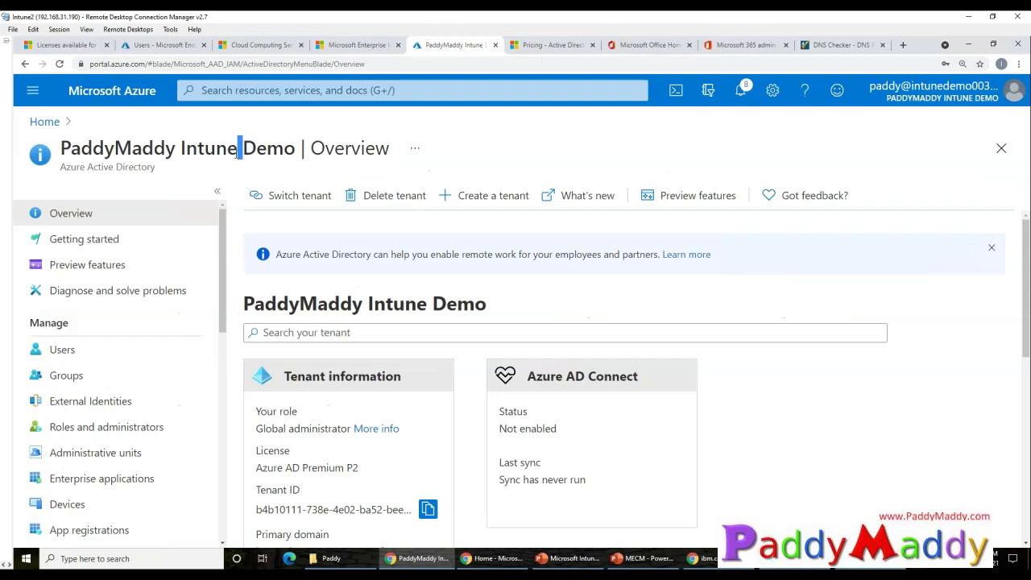
triple_click(236, 152)
left_click(107, 166)
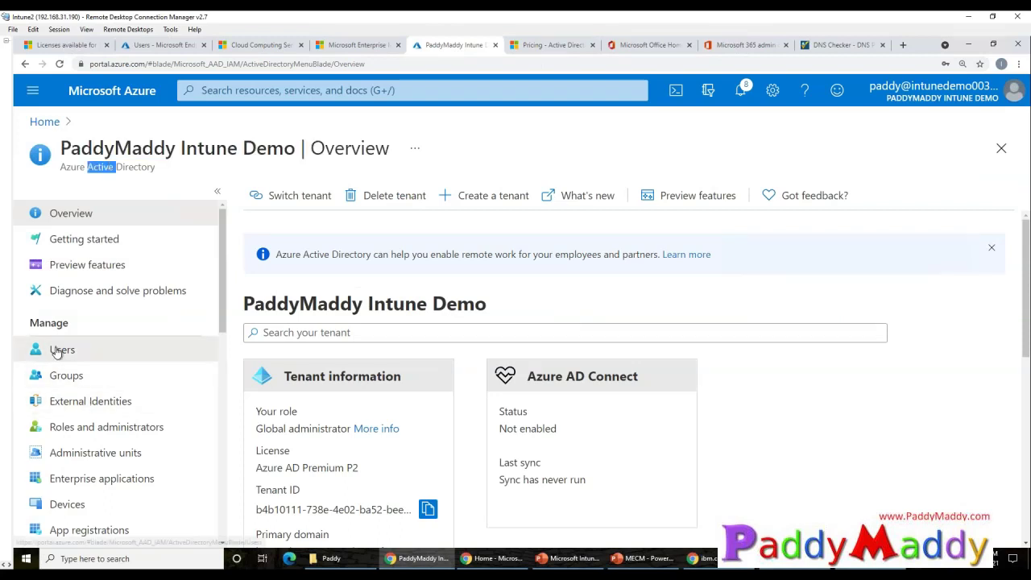
From Users, choose Bulk operations > Bulk create, download the CSV template and open UserCreateTemplate.csv.
left_click(92, 349)
left_click(482, 196)
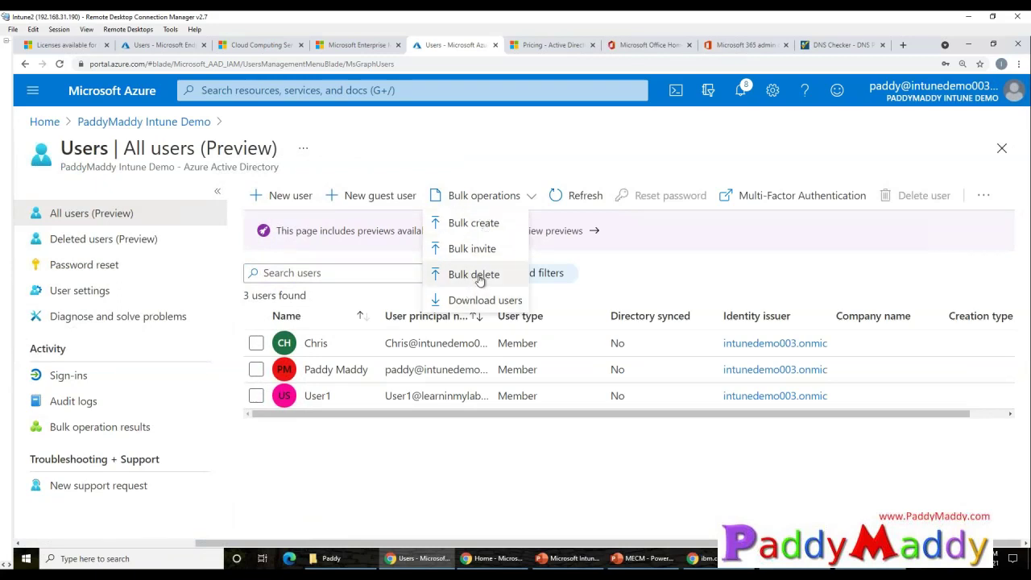
left_click(483, 223)
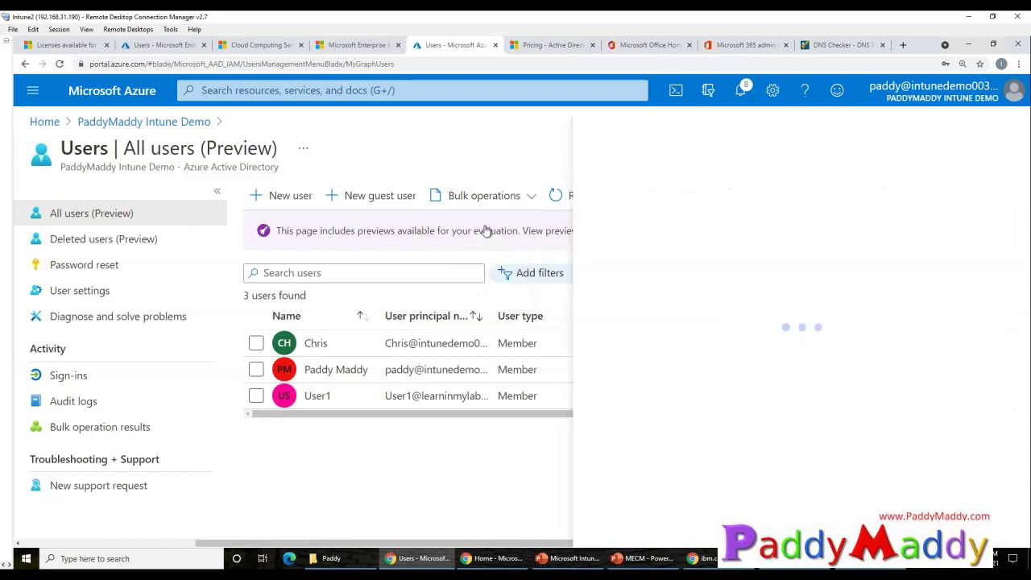
left_click(854, 227)
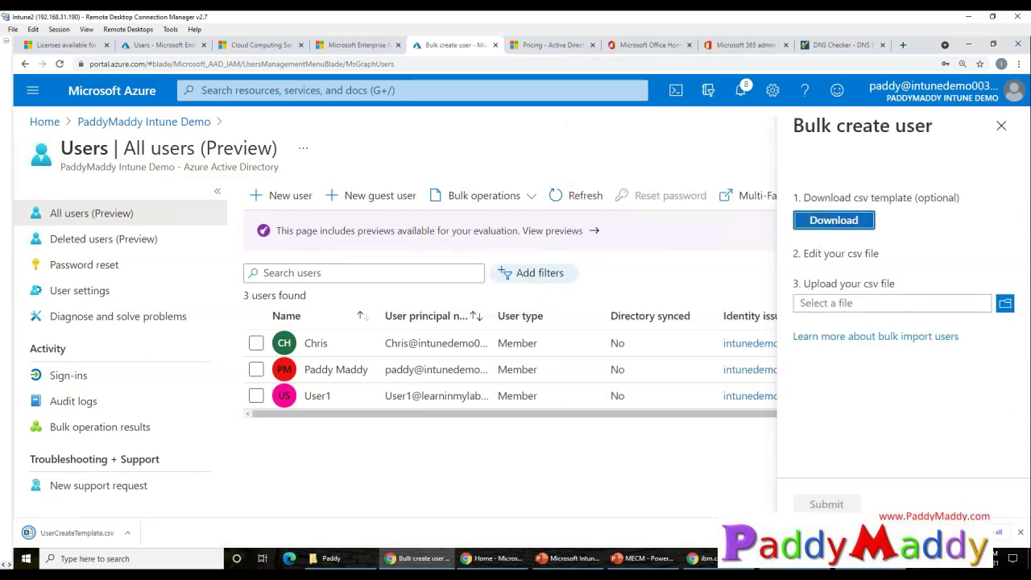
left_click(69, 532)
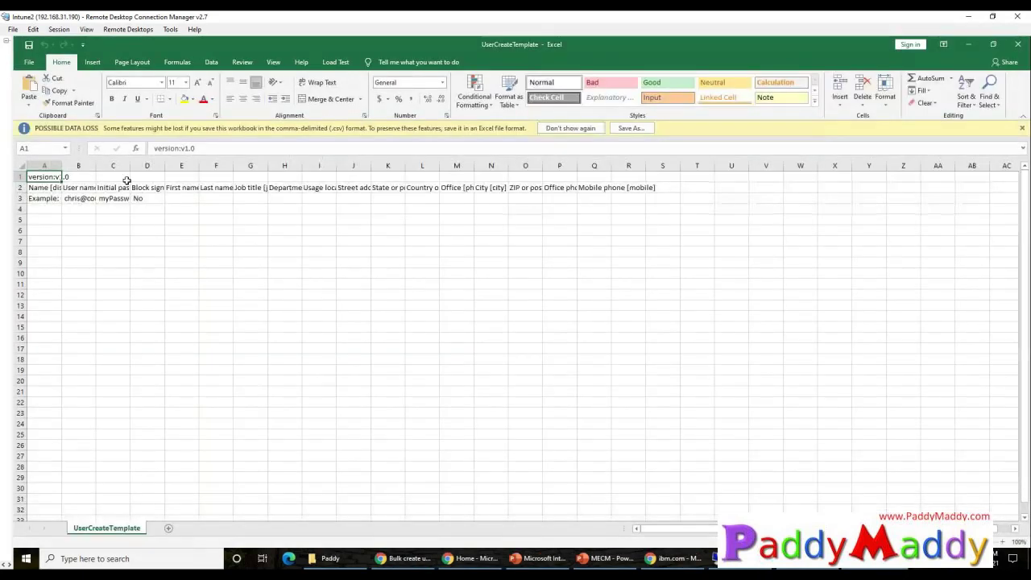
AutoFit all columns of UserCreateTemplate.csv, review the example user fields, then close it without saving.
left_click(147, 284)
left_click(23, 163)
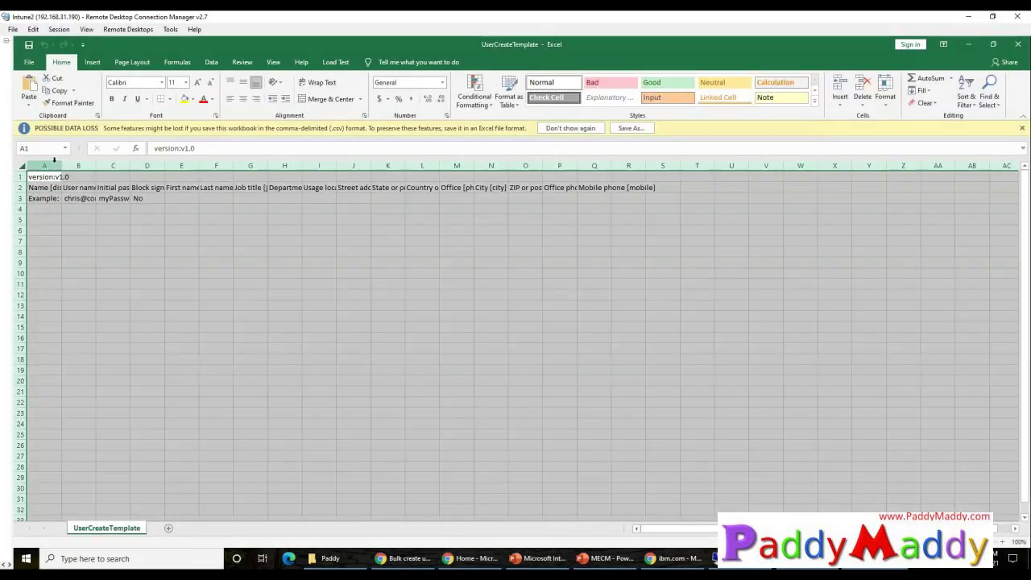
double_click(61, 165)
left_click(226, 264)
left_click(96, 200)
left_click(225, 197)
left_click(318, 208)
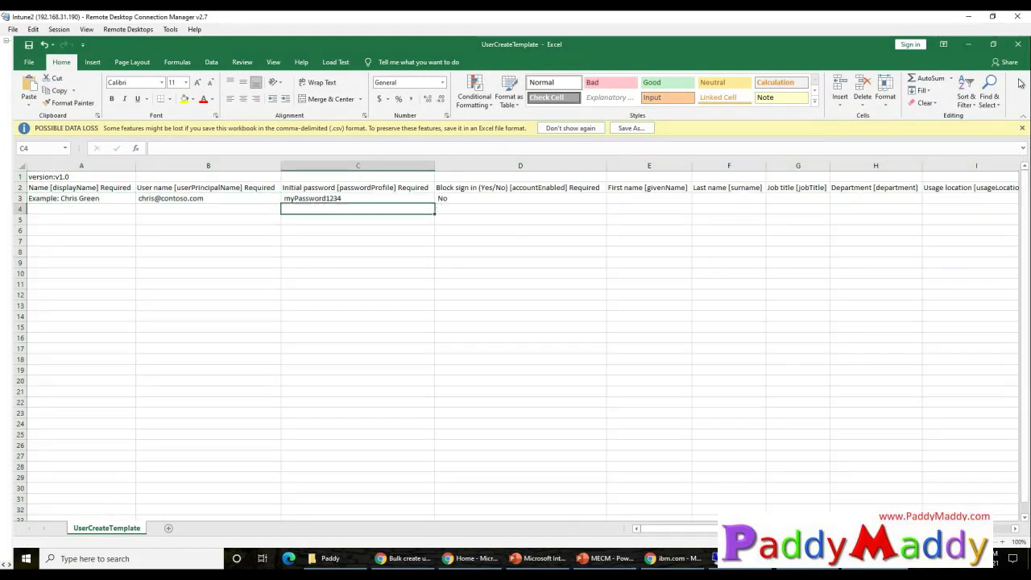
left_click(1018, 45)
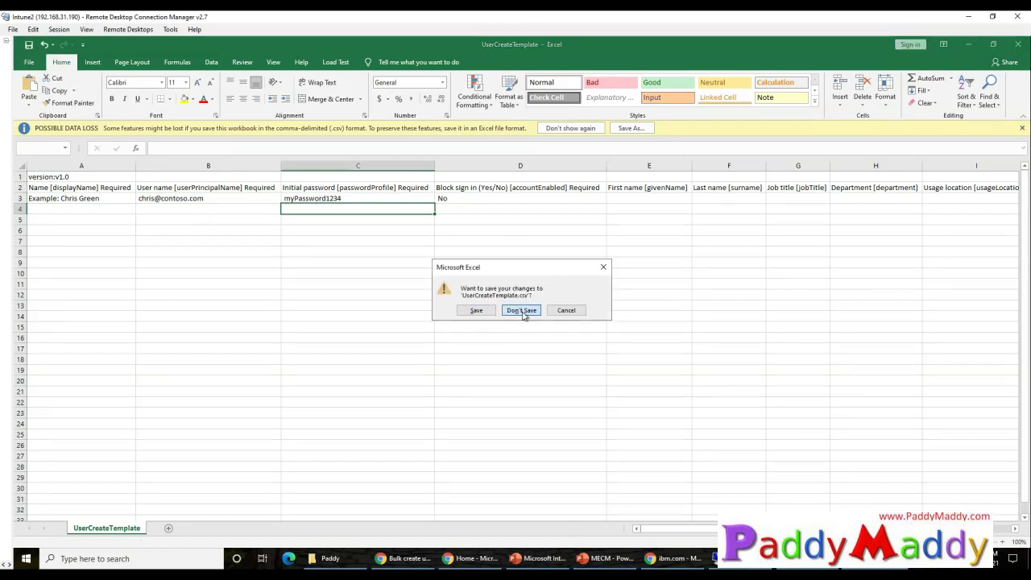
left_click(521, 310)
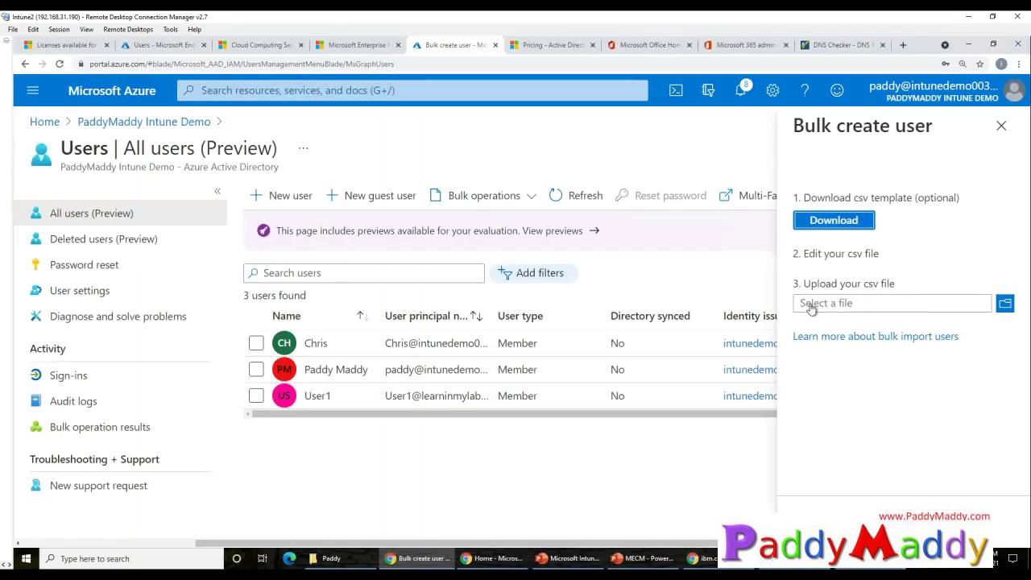
Close the Bulk create user pane and switch to the DNS Checker tab.
left_click(1000, 129)
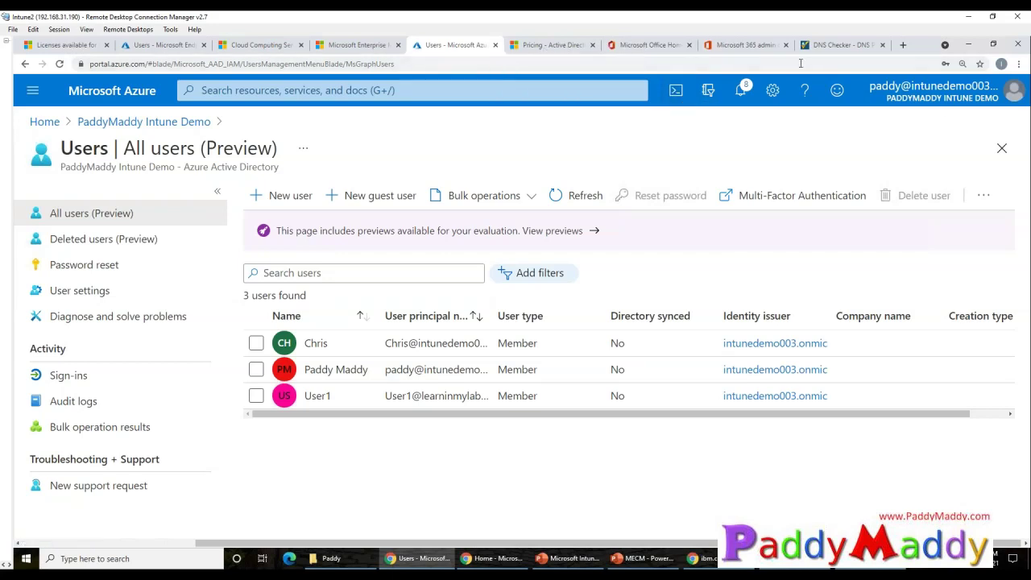
left_click(874, 45)
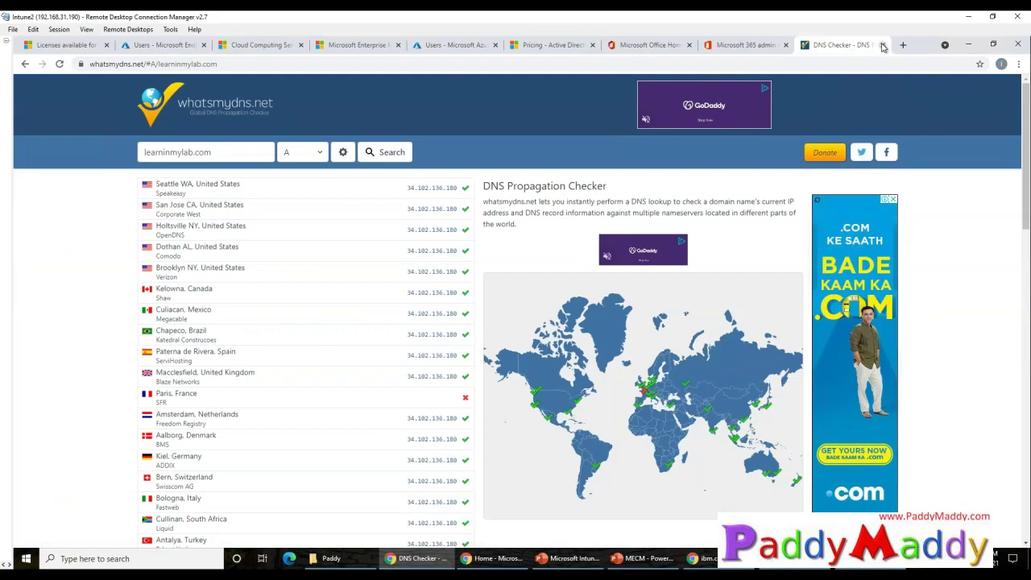
Close the DNS checker and guest Azure window, then bring up the demo tenant's Users page.
left_click(880, 45)
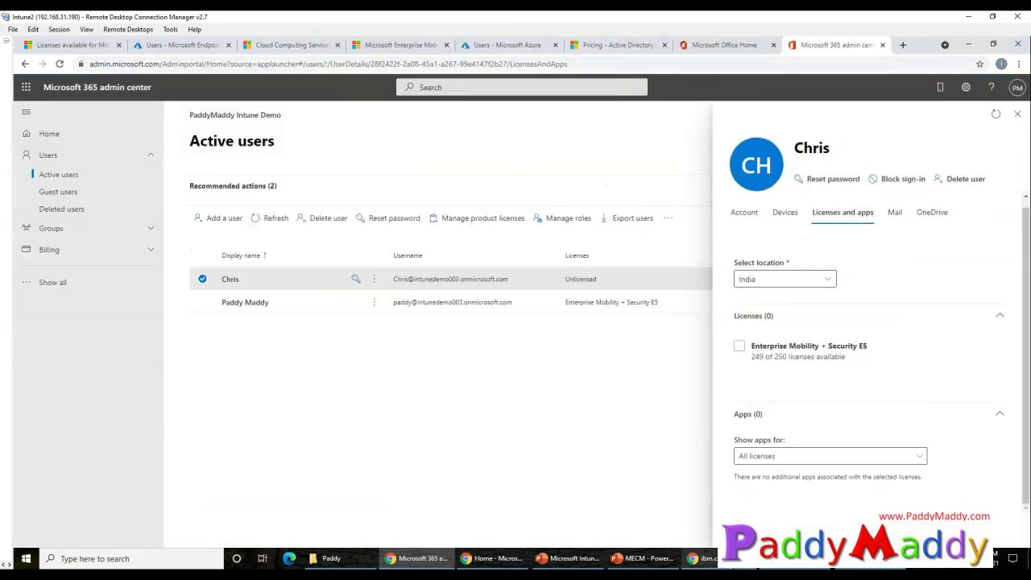
left_click(703, 558)
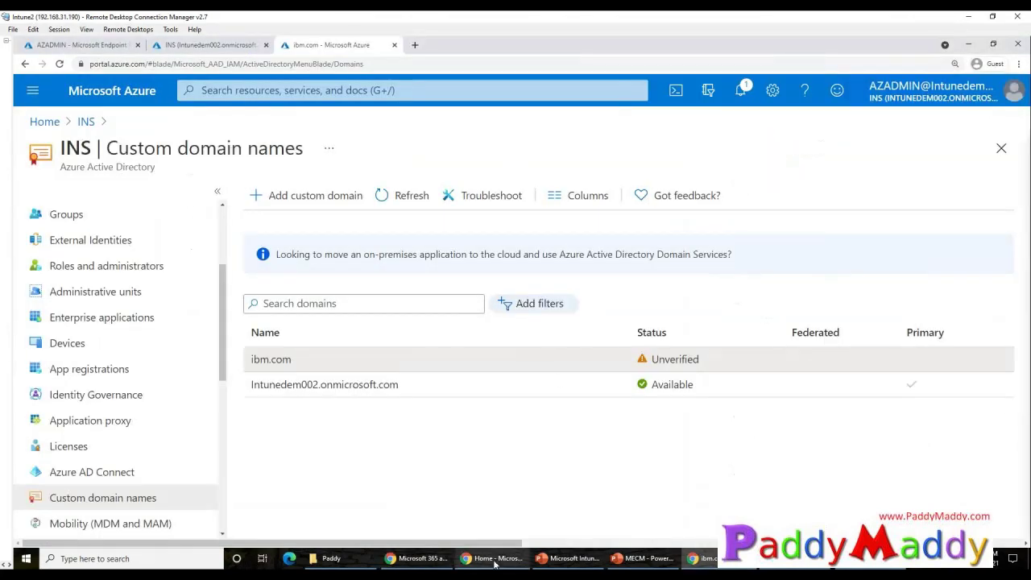
left_click(495, 563)
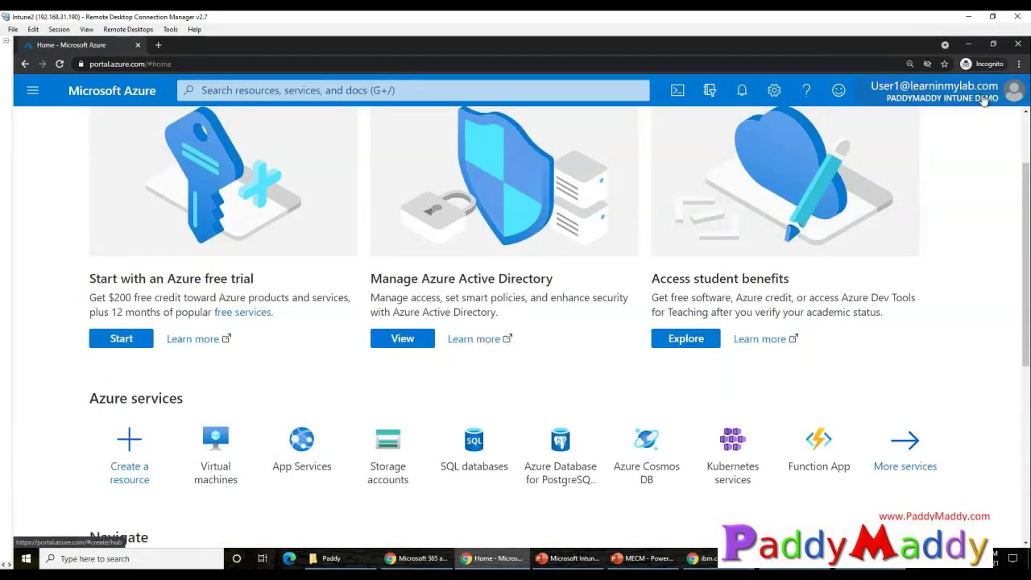
left_click(968, 44)
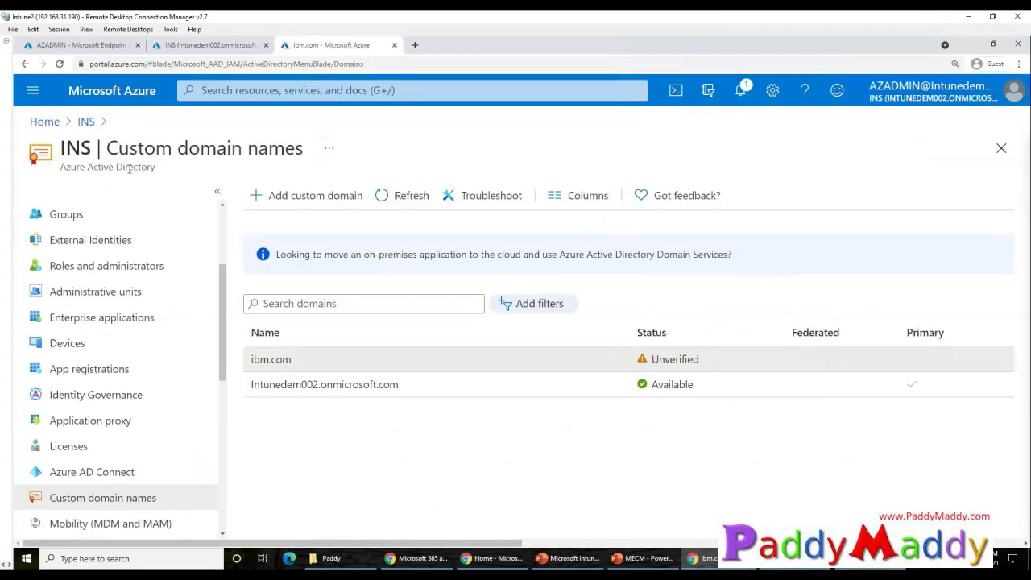
scroll(133, 379, "up", 3)
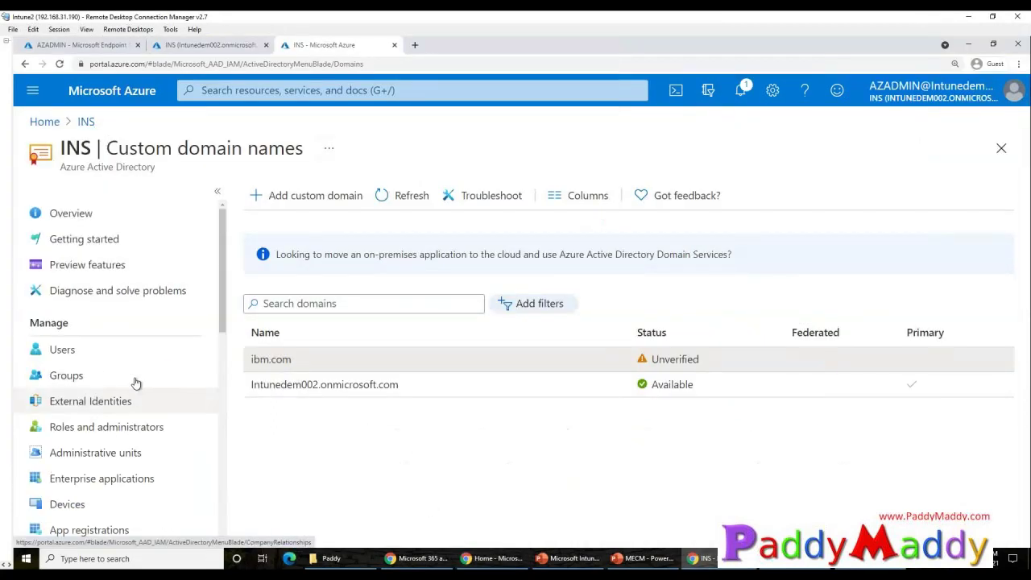
left_click(86, 357)
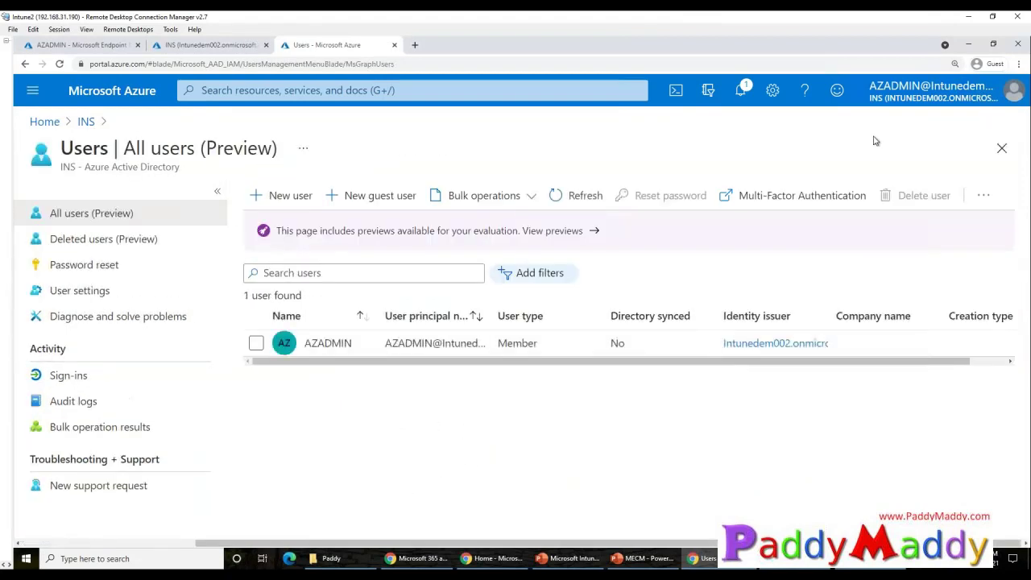
left_click(1017, 44)
left_click(173, 45)
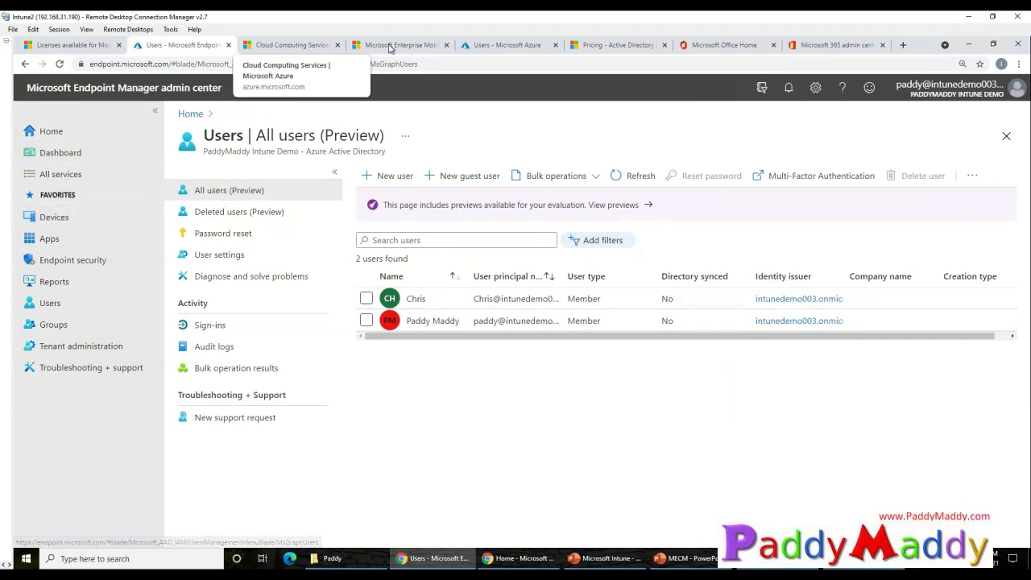
left_click(509, 47)
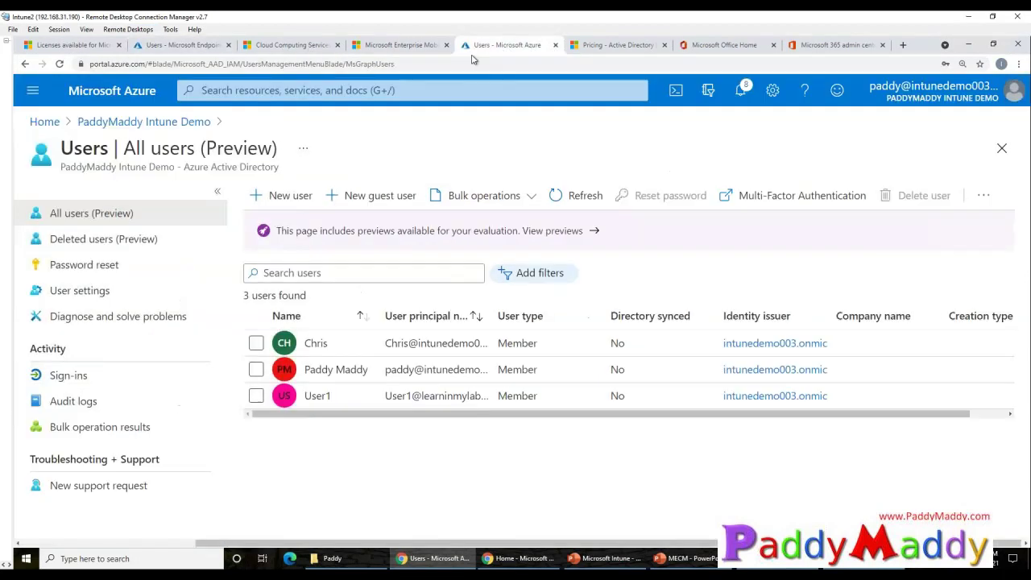
Open the first user's profile and start editing its User Principal Name.
left_click(316, 344)
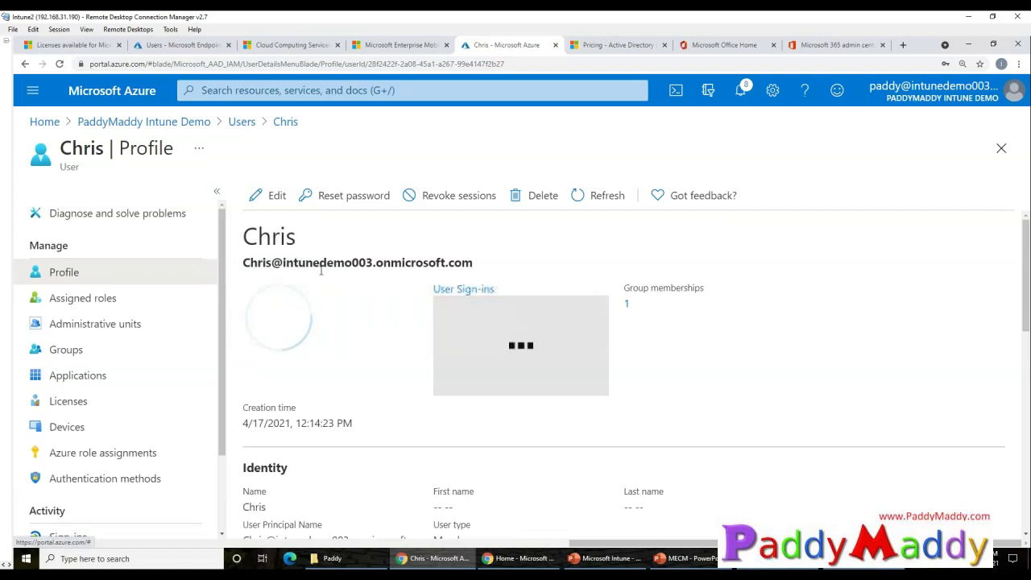
left_click_drag(283, 266, 480, 270)
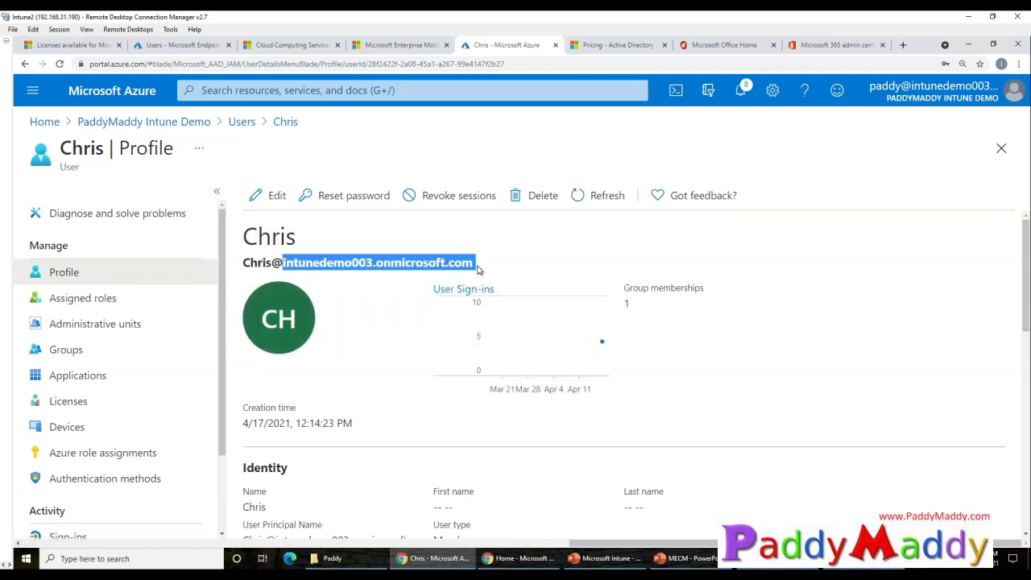
left_click(250, 200)
scroll(443, 493, "down", 2)
left_click(393, 382)
Replace the User Principal Name domain with learninmylab.com and save the profile.
left_click_drag(283, 382, 575, 392)
left_click(578, 387)
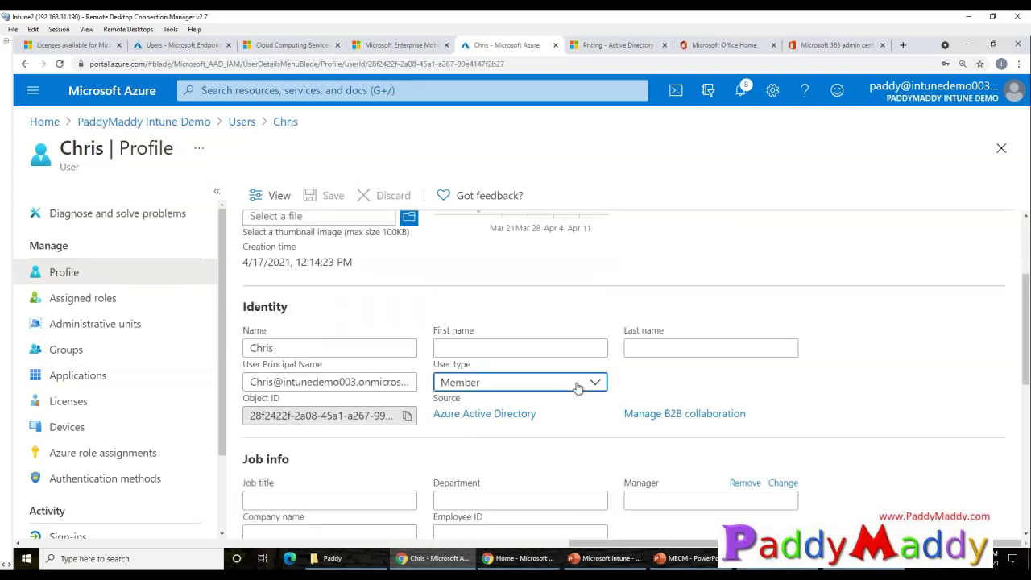
left_click_drag(283, 382, 411, 384)
left_click(361, 380)
key("BackSpace")
key("BackSpace")
key("BackSpace")
key("BackSpace")
key("BackSpace")
key("BackSpace")
key("BackSpace")
key("BackSpace")
key("BackSpace")
key("BackSpace")
key("BackSpace")
key("BackSpace")
key("BackSpace")
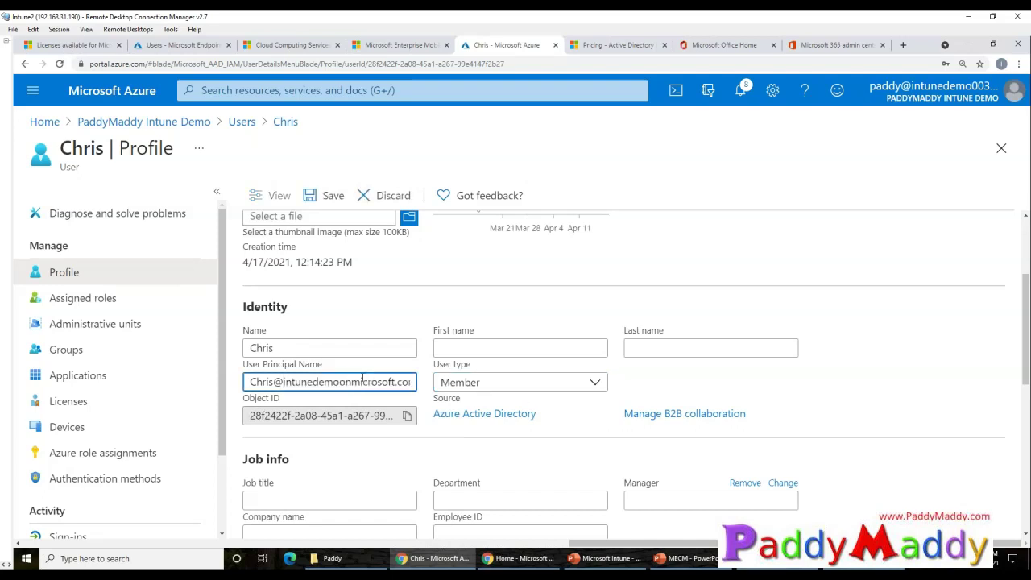
key("Delete")
key("Delete")
key("Delete")
key("Delete")
key("Delete")
key("Delete")
key("Delete")
key("Delete")
key("Delete")
key("Delete")
key("Delete")
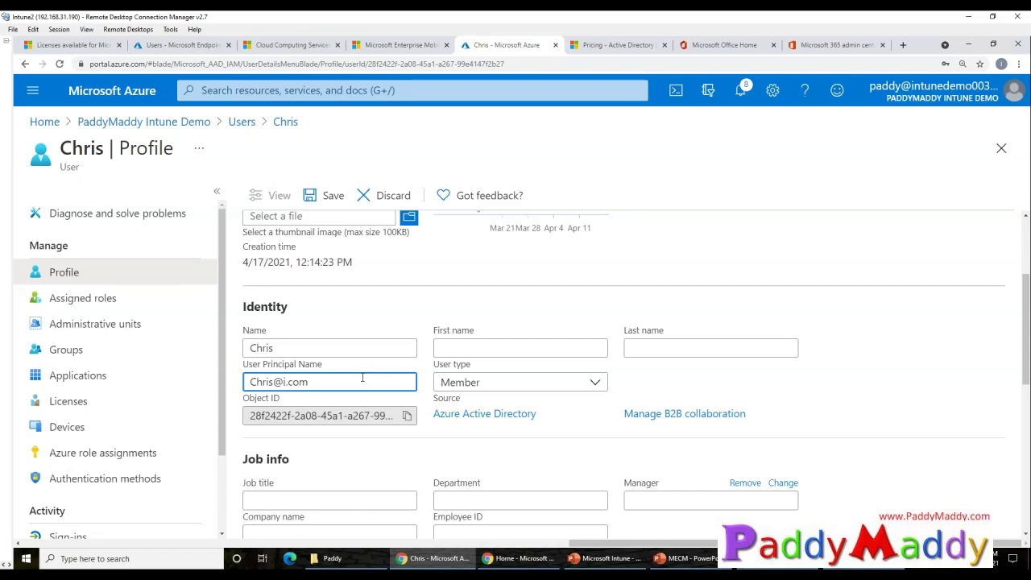
type("learninmylab")
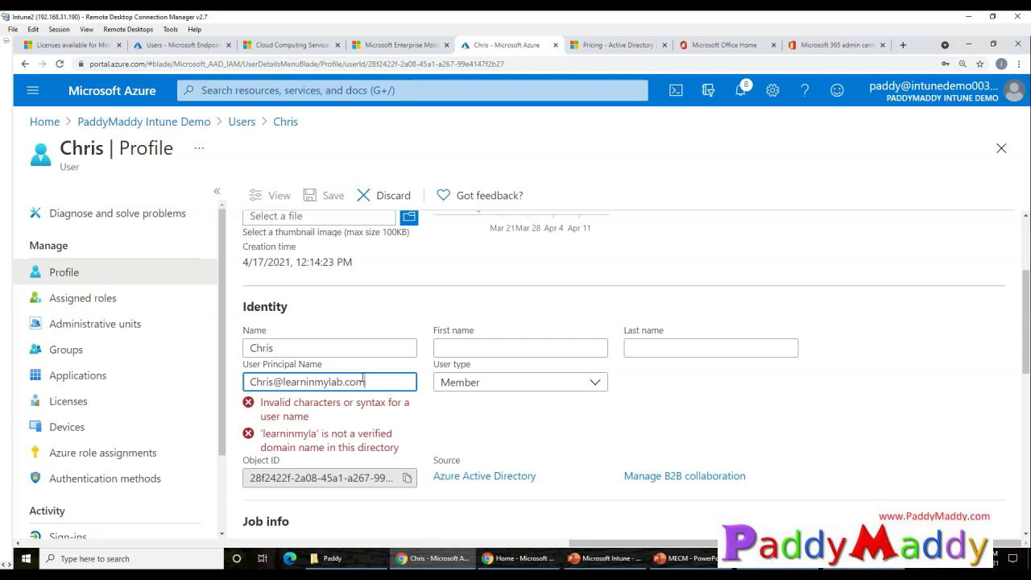
left_click(330, 196)
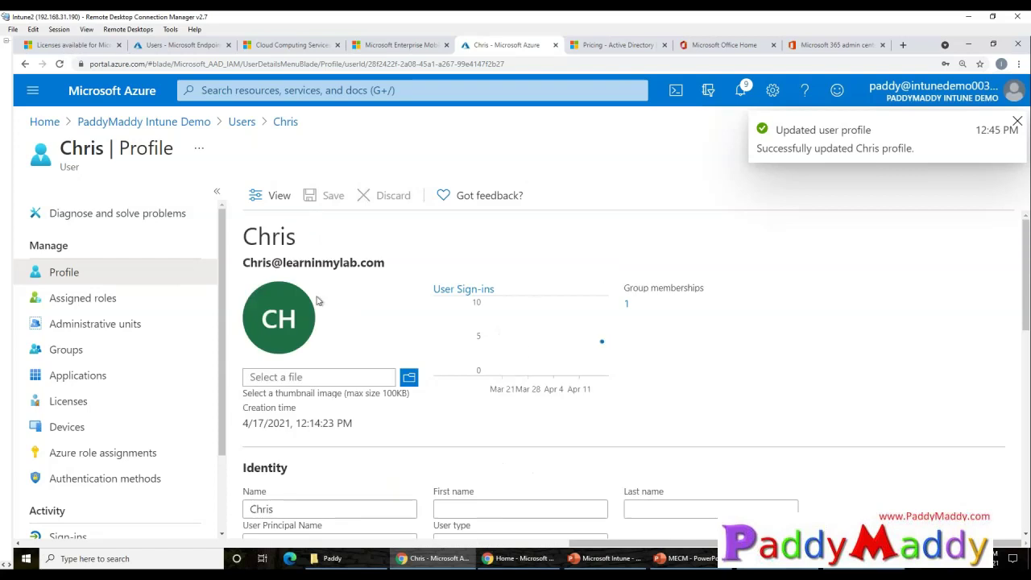
triple_click(301, 263)
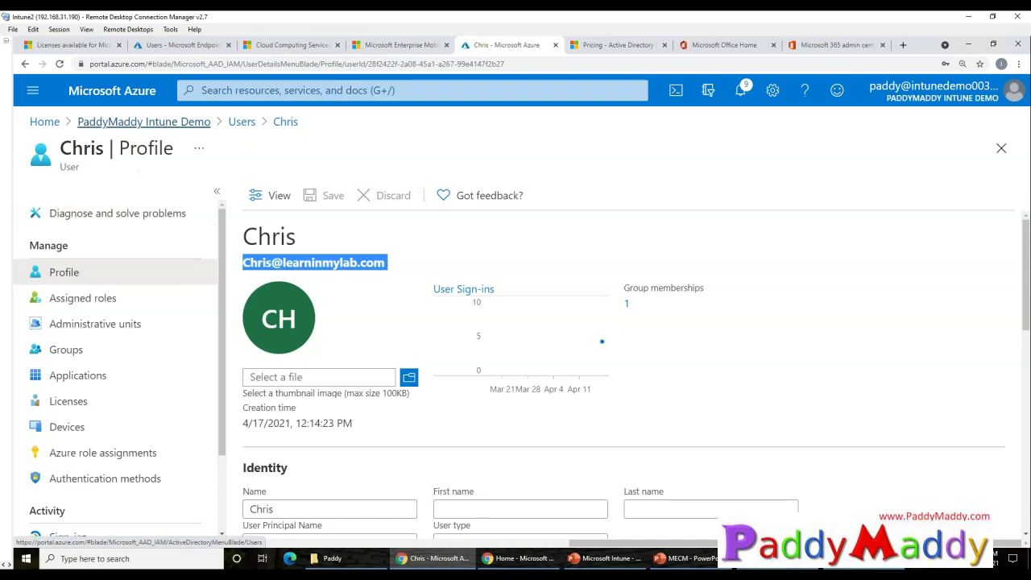
From the directory overview, go to Company branding and choose Configure.
left_click(140, 122)
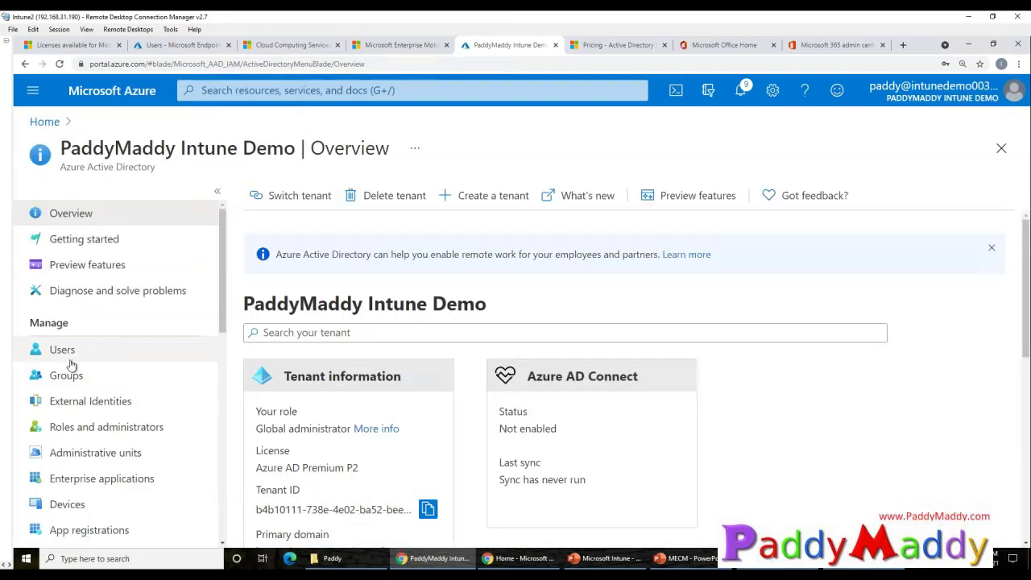
scroll(91, 373, "down", 3)
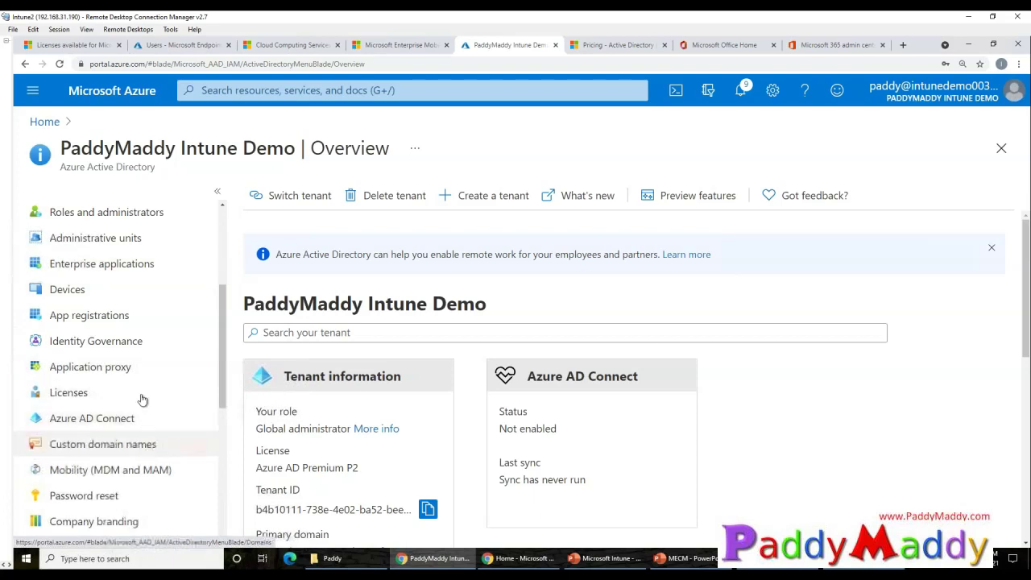
scroll(175, 511, "down", 1)
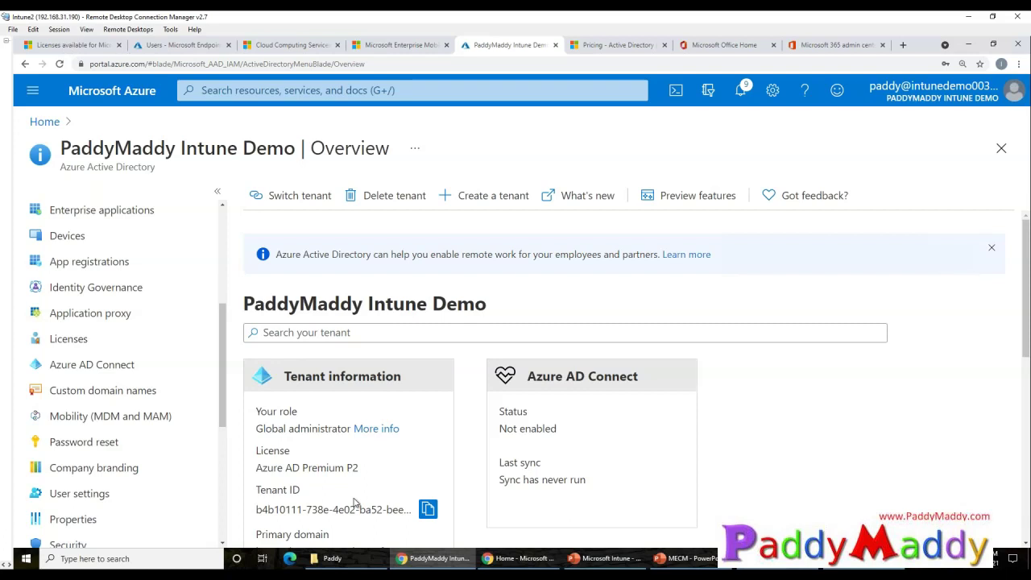
left_click(95, 473)
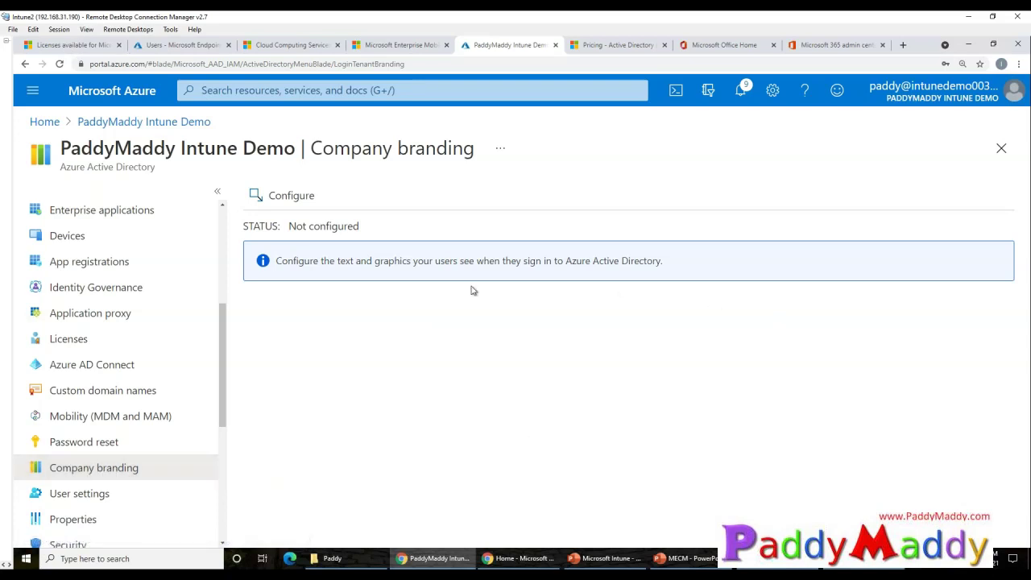
left_click(302, 200)
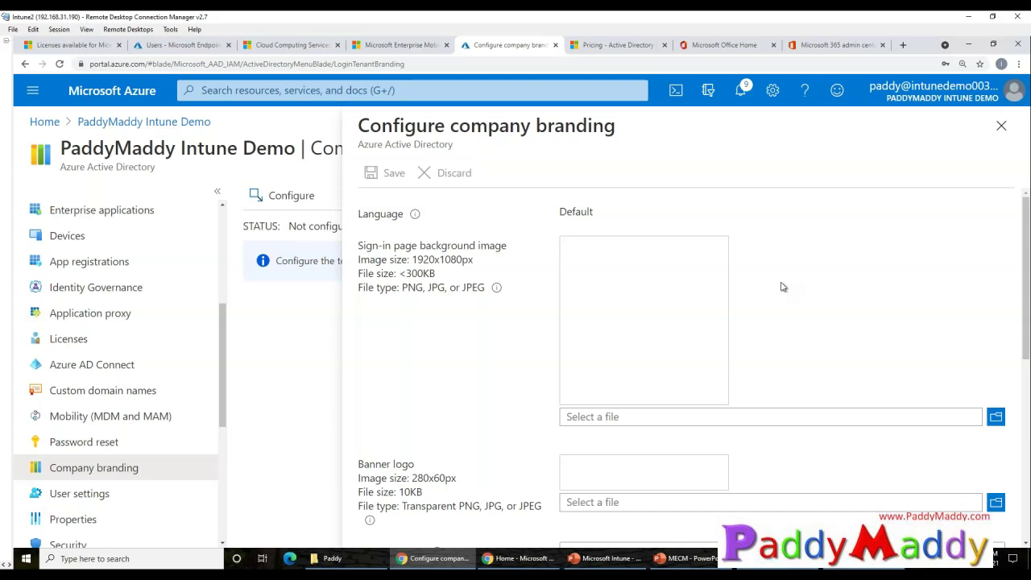
left_click(330, 557)
double_click(372, 248)
left_click(791, 133)
left_click(251, 136)
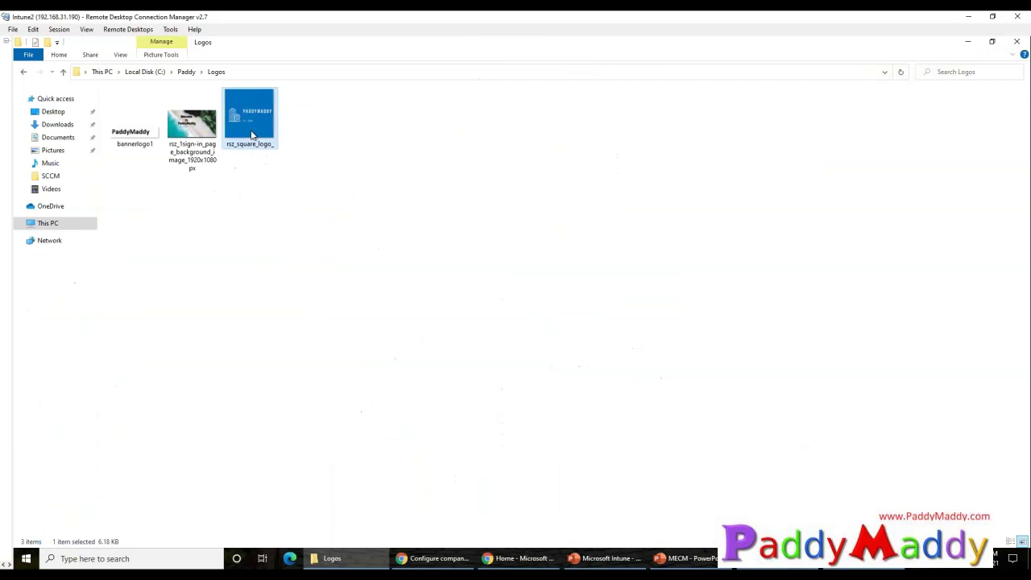
double_click(252, 135)
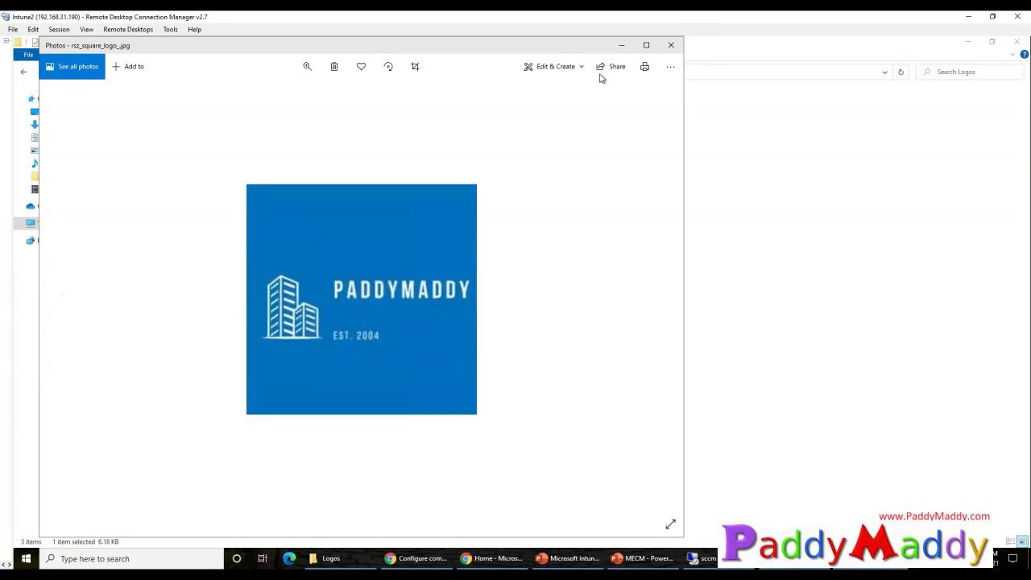
left_click(671, 47)
double_click(195, 136)
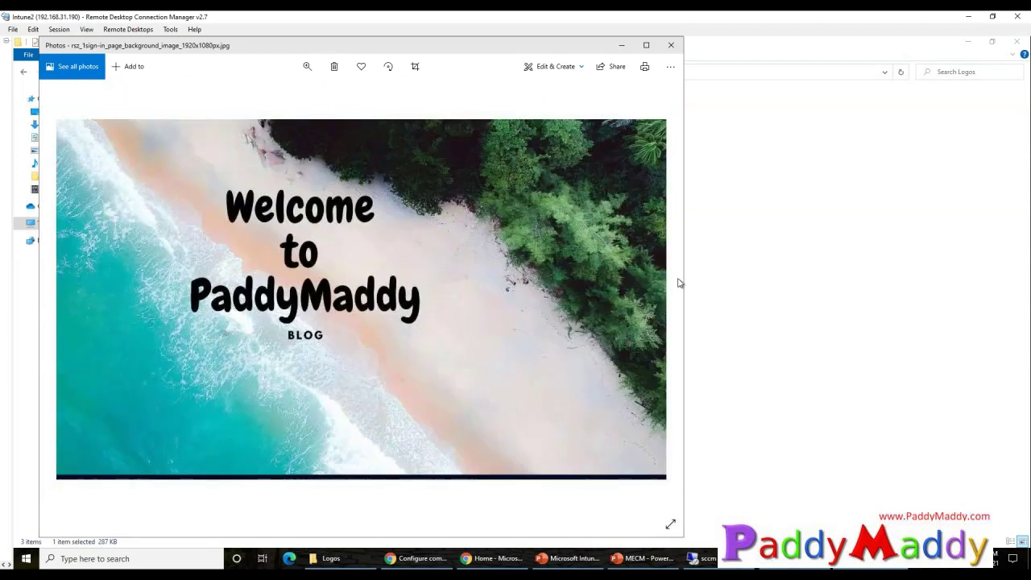
left_click(671, 45)
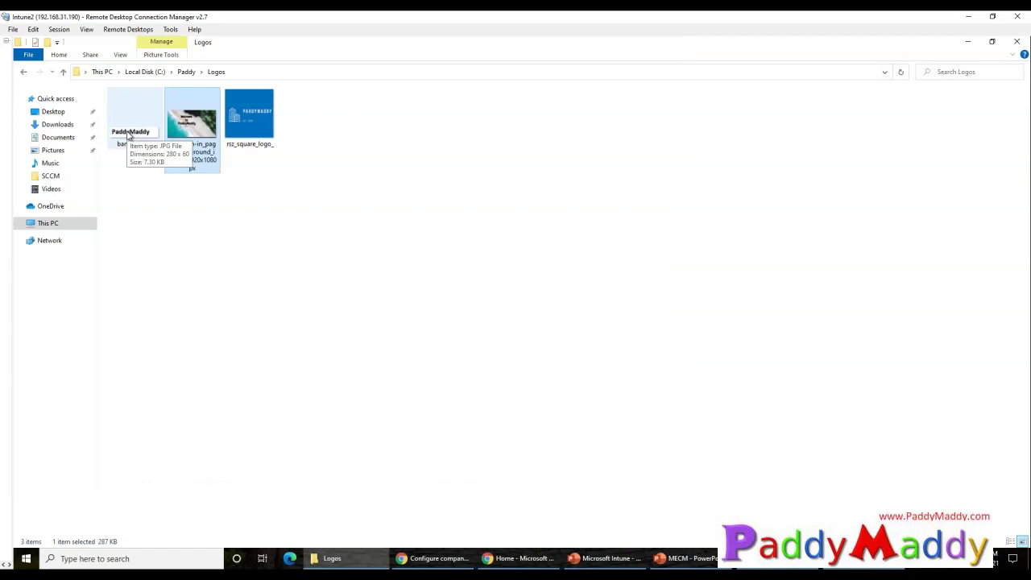
double_click(128, 136)
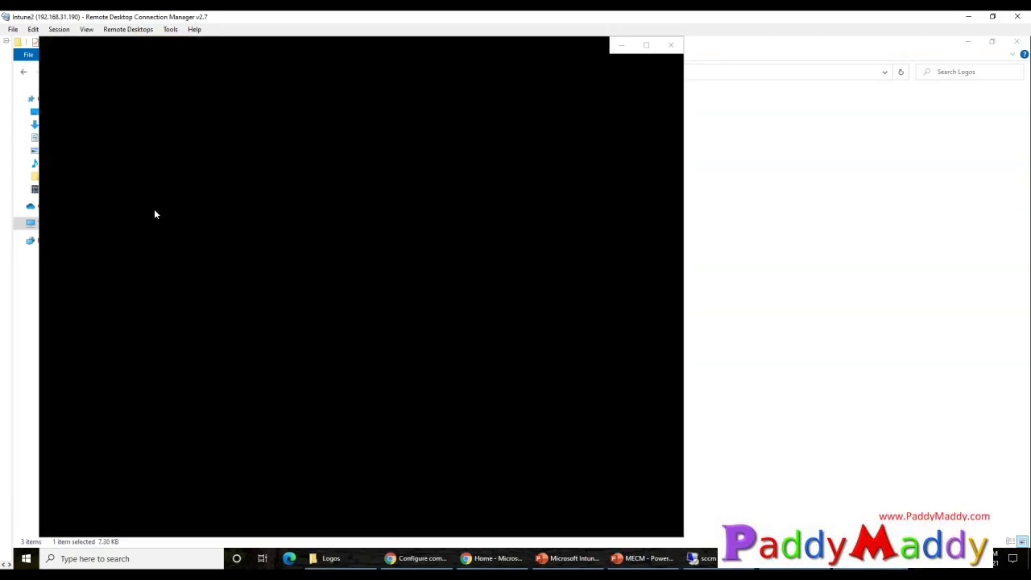
left_click(671, 44)
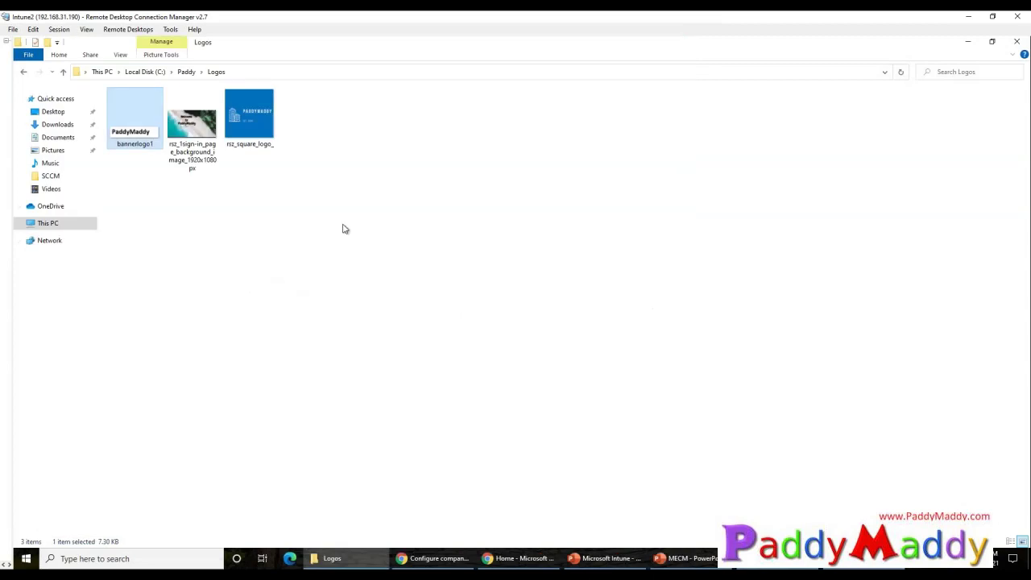
left_click(363, 302)
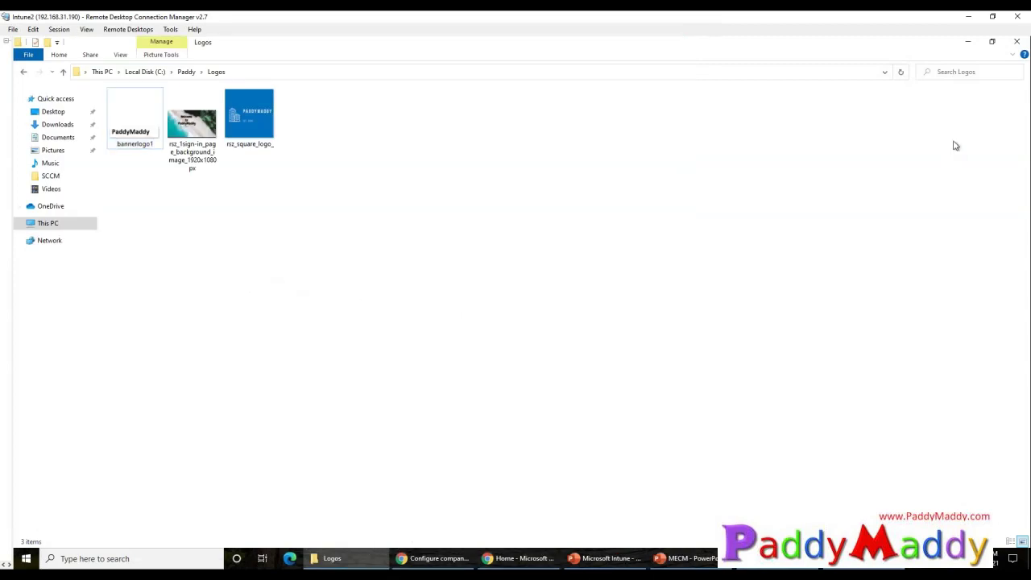
left_click(967, 41)
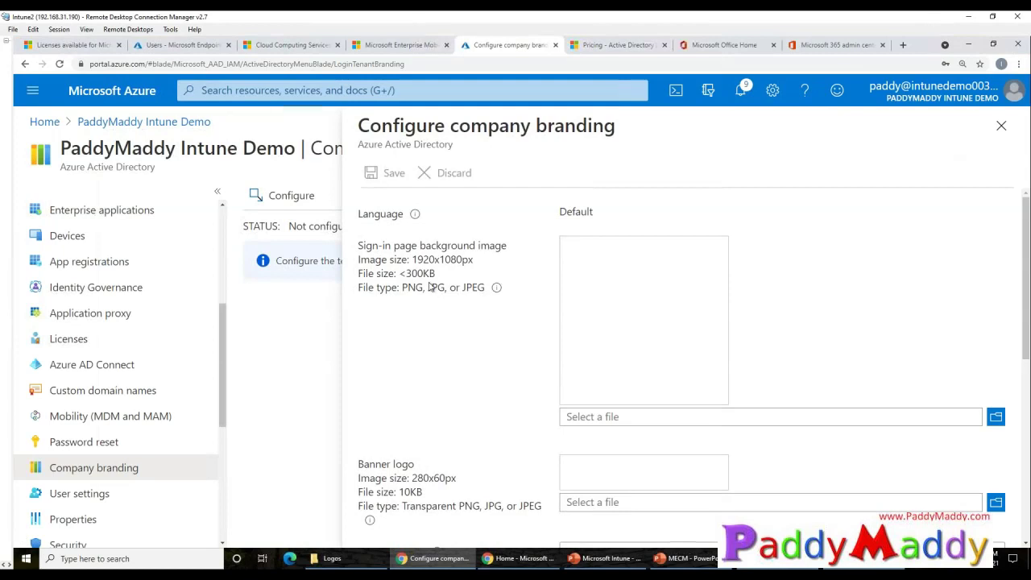
Review the sign-in page background image field and its required image size.
left_click_drag(362, 244, 493, 250)
left_click(383, 262)
left_click_drag(406, 249, 515, 250)
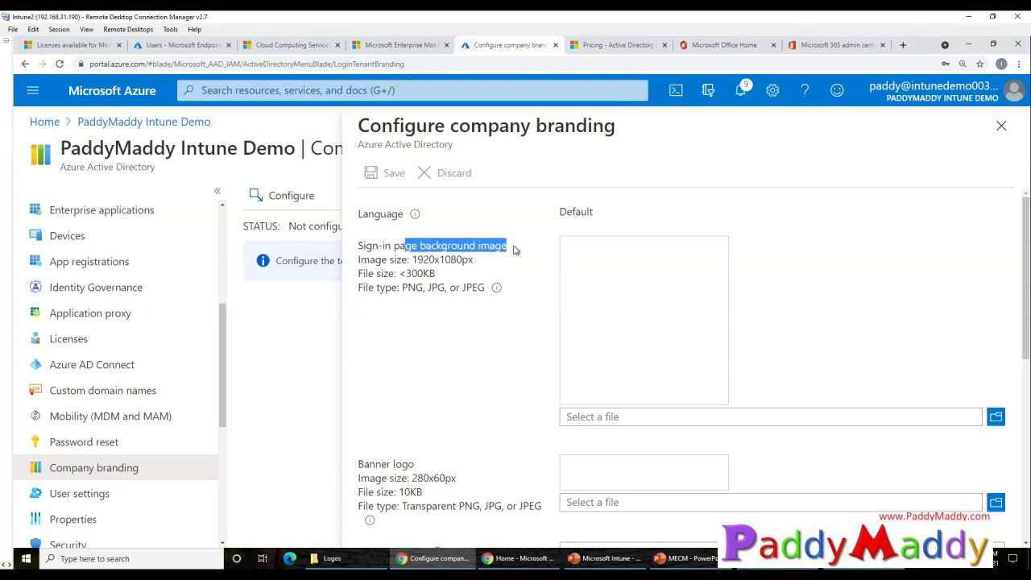
left_click(433, 396)
left_click_drag(417, 267, 460, 263)
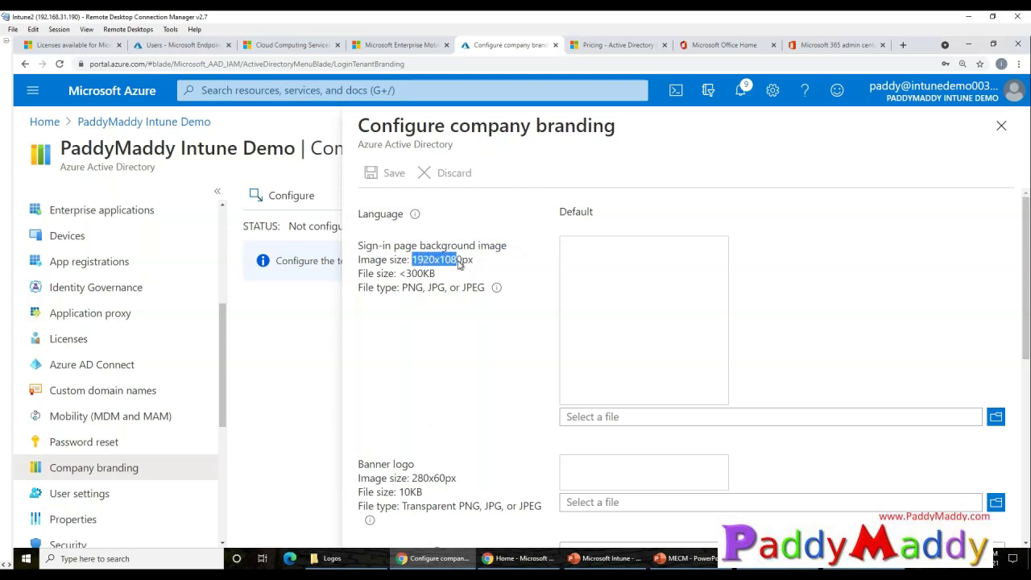
Upload rsz_1sign-in_page_background_image_1920x1080px.jpg from c:\Paddy\Logos as the sign-in background.
left_click(996, 416)
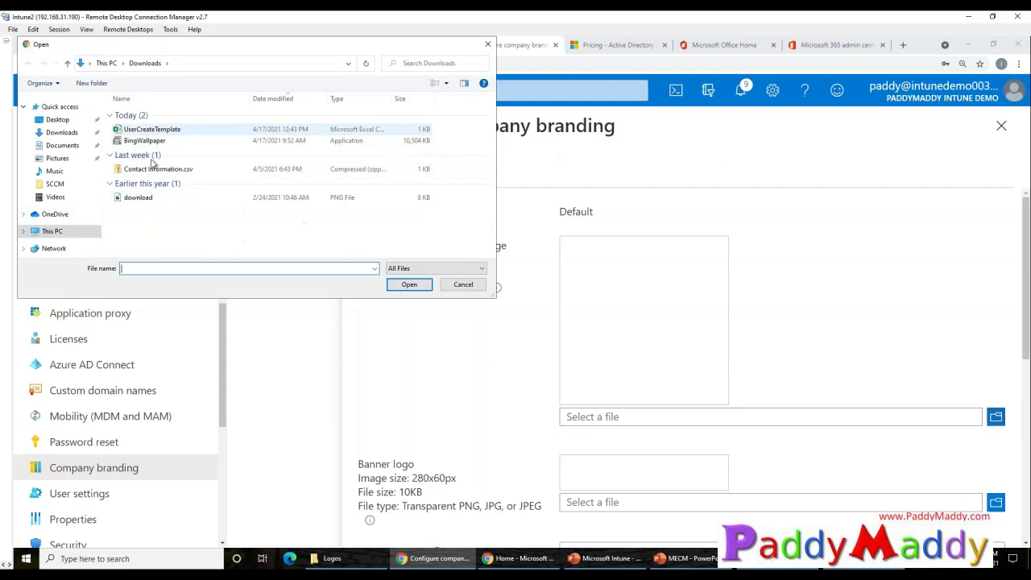
type("c:\\")
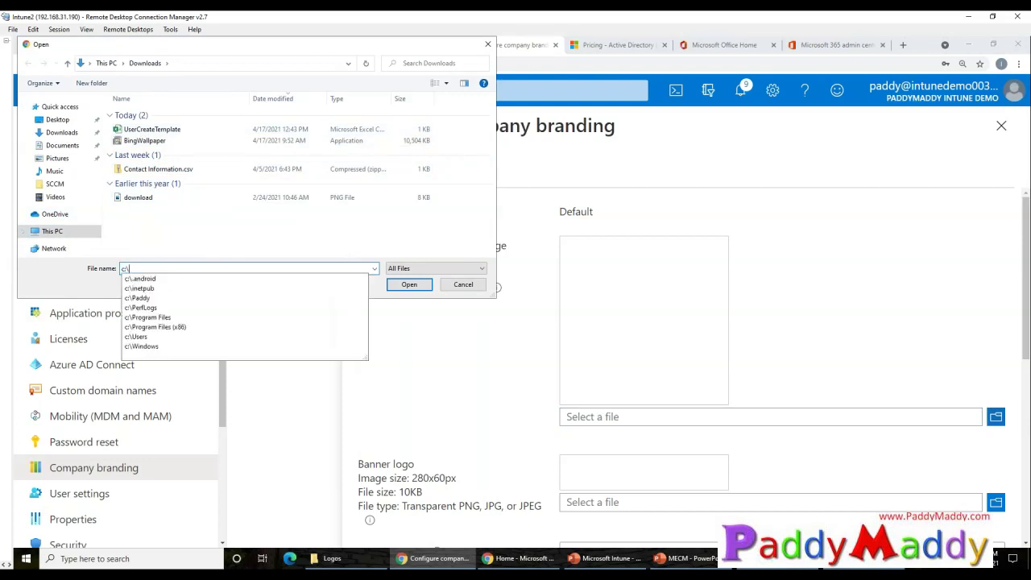
type("Paddy\\lo")
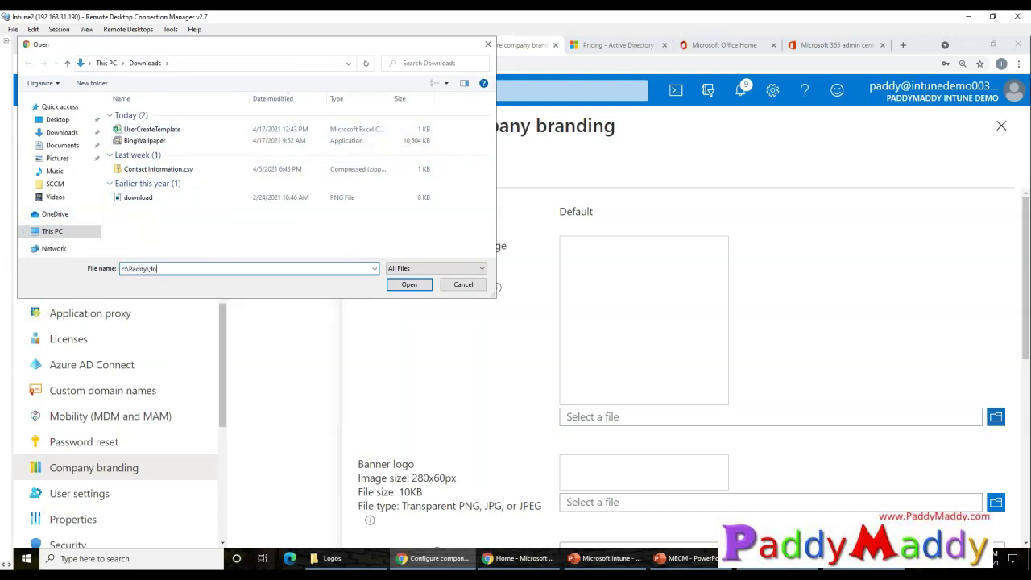
key("BackSpace")
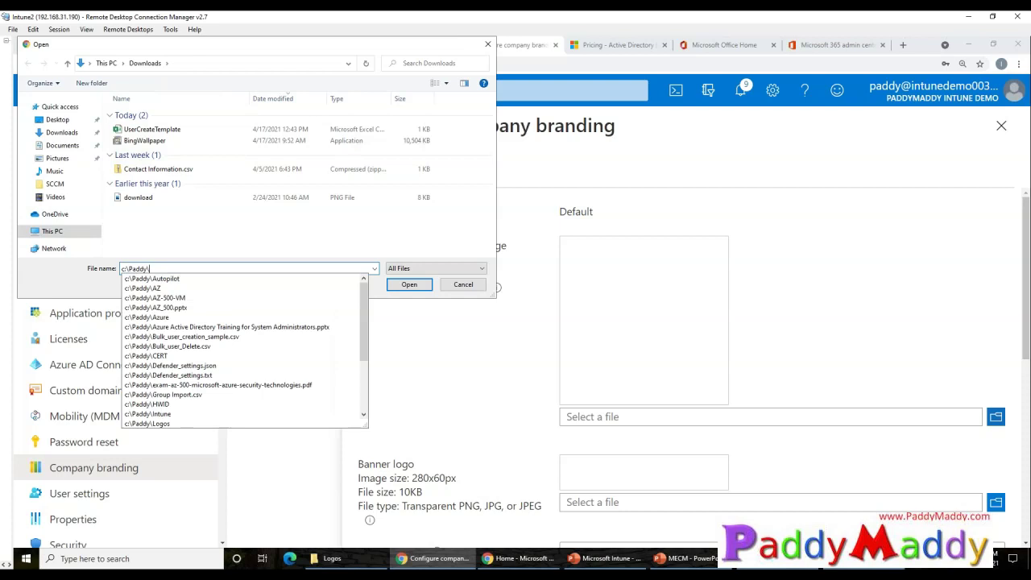
key("Up")
key("Up")
key("Up")
key("Up")
key("Up")
key("Up")
key("Up")
key("Up")
key("Up")
key("Up")
key("Up")
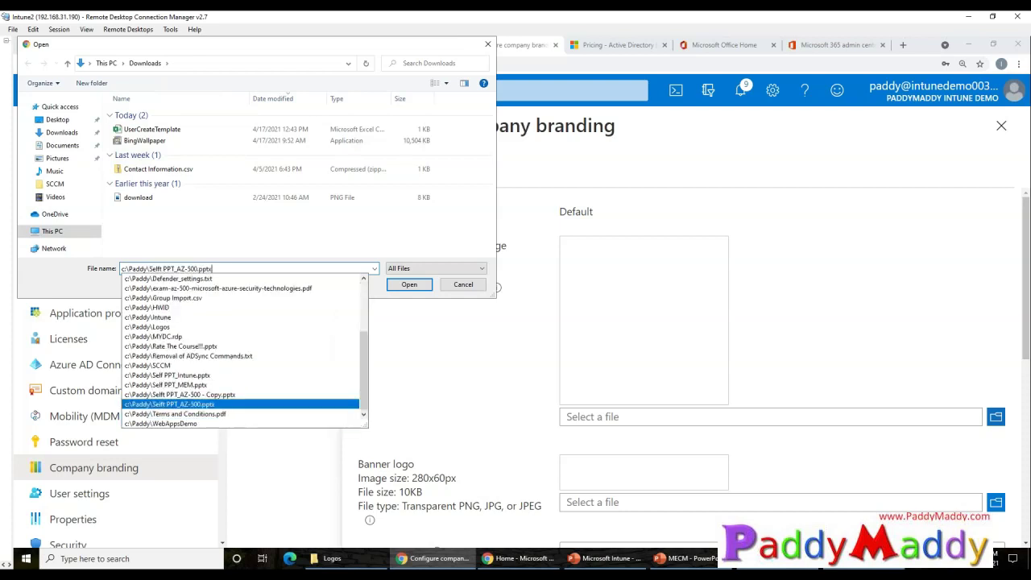
key("Return")
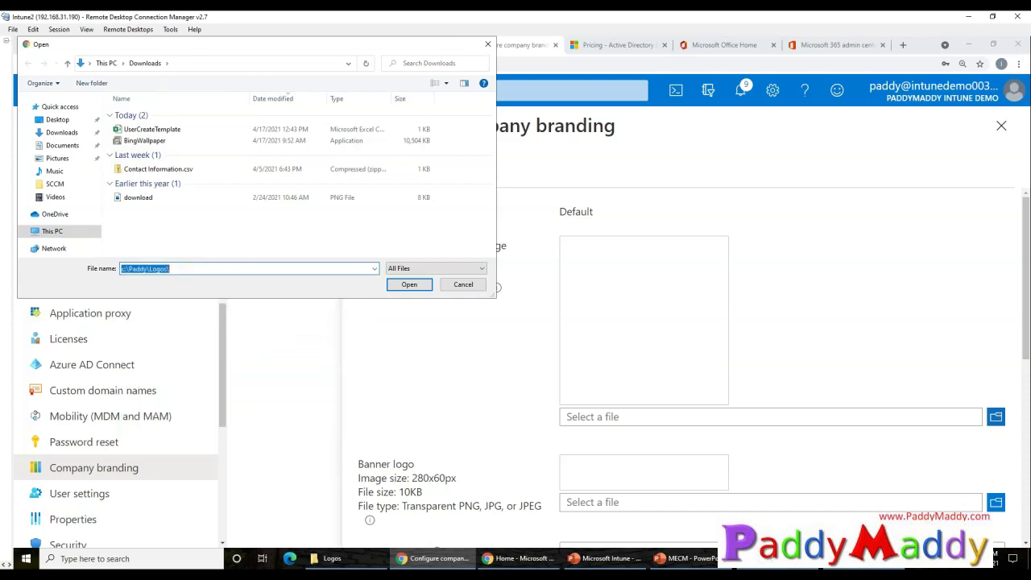
left_click(323, 236)
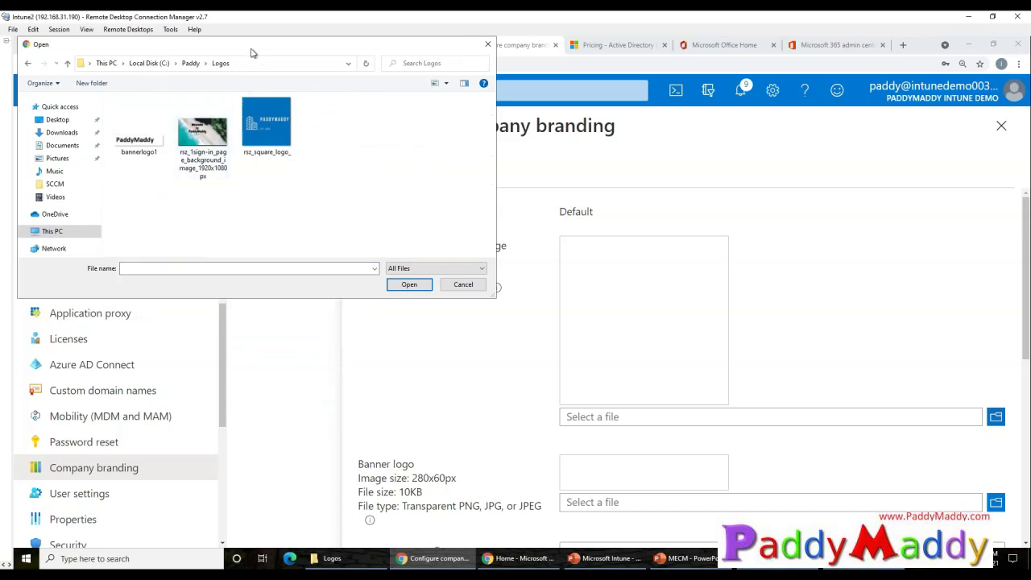
left_click_drag(193, 45, 411, 267)
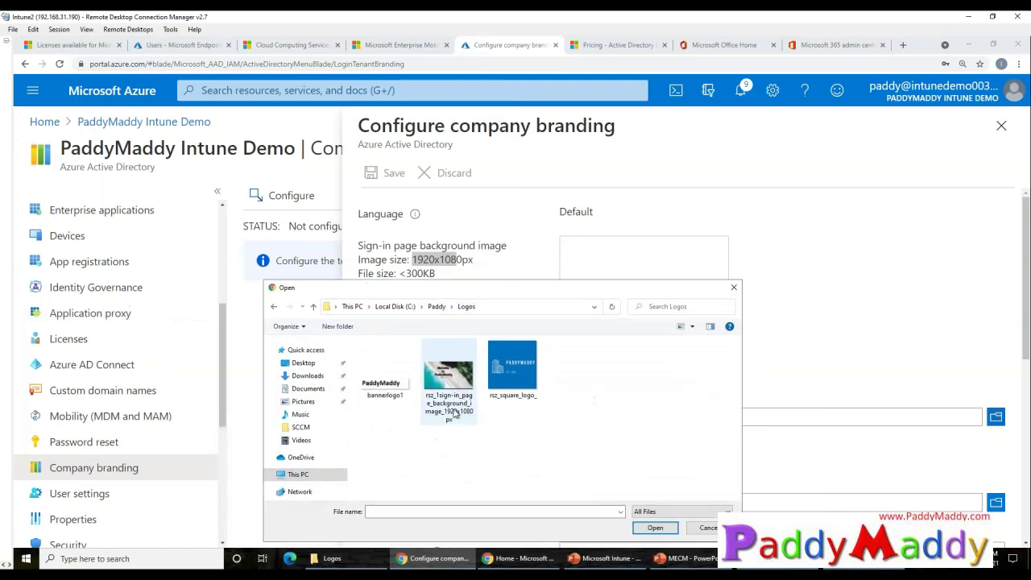
double_click(449, 379)
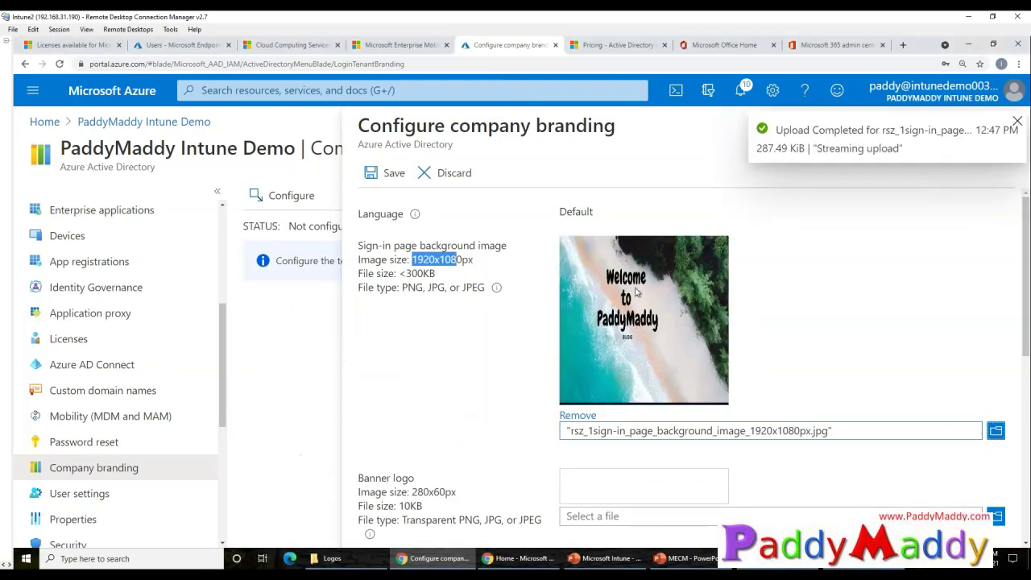
Upload bannerlogo1.jpg as the banner logo.
scroll(498, 360, "down", 2)
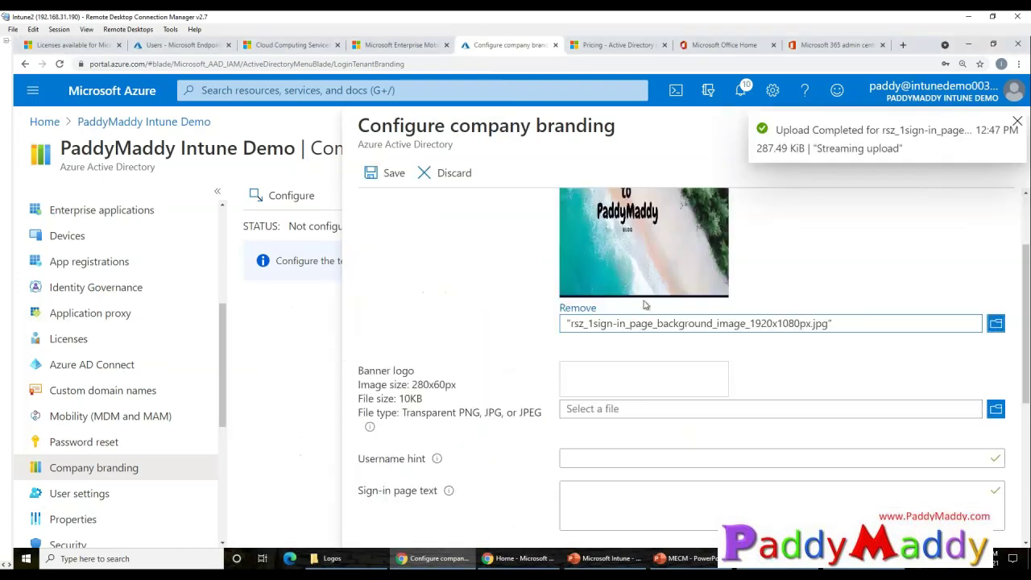
scroll(595, 331, "down", 1)
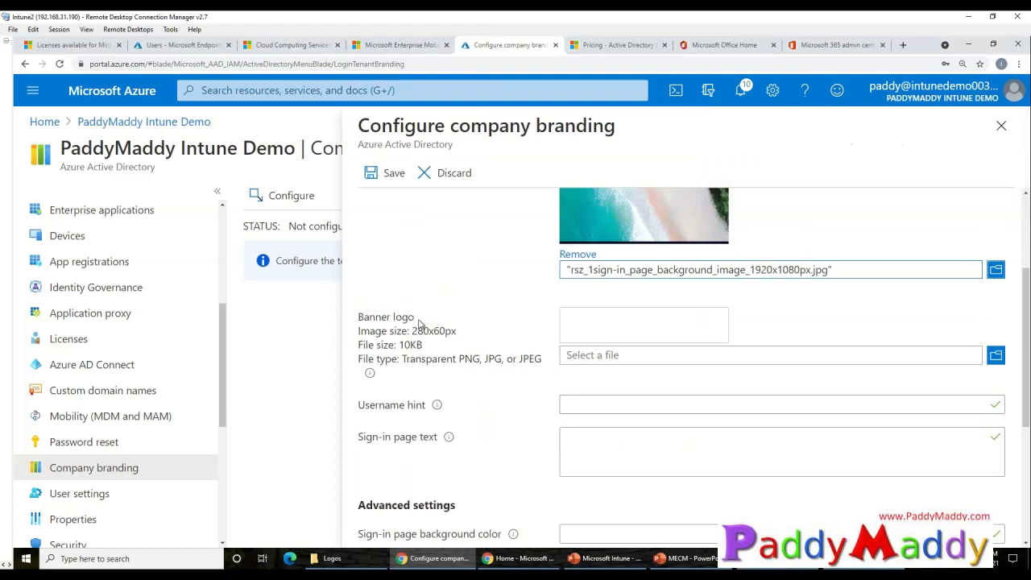
left_click(996, 355)
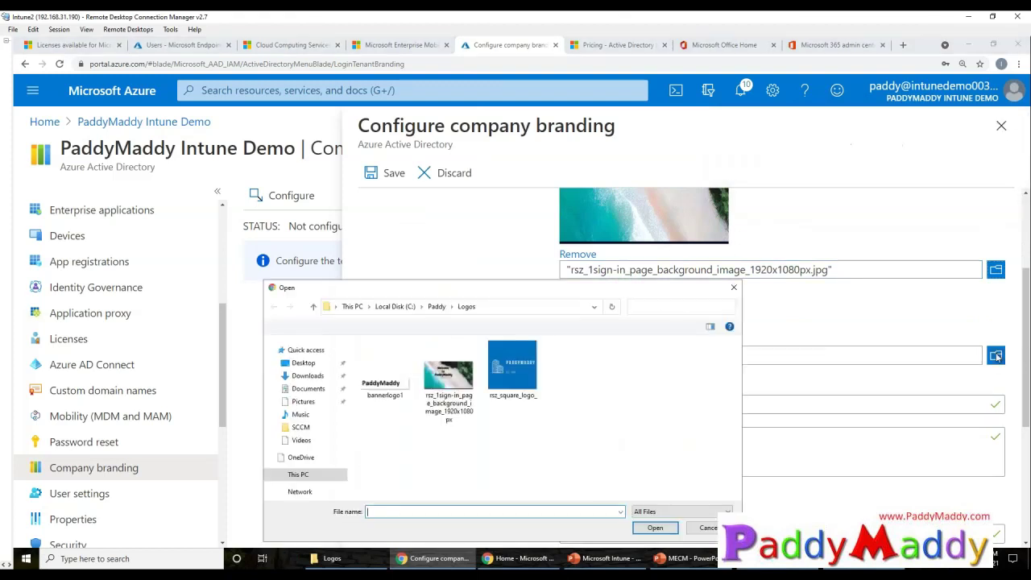
left_click_drag(521, 293, 570, 64)
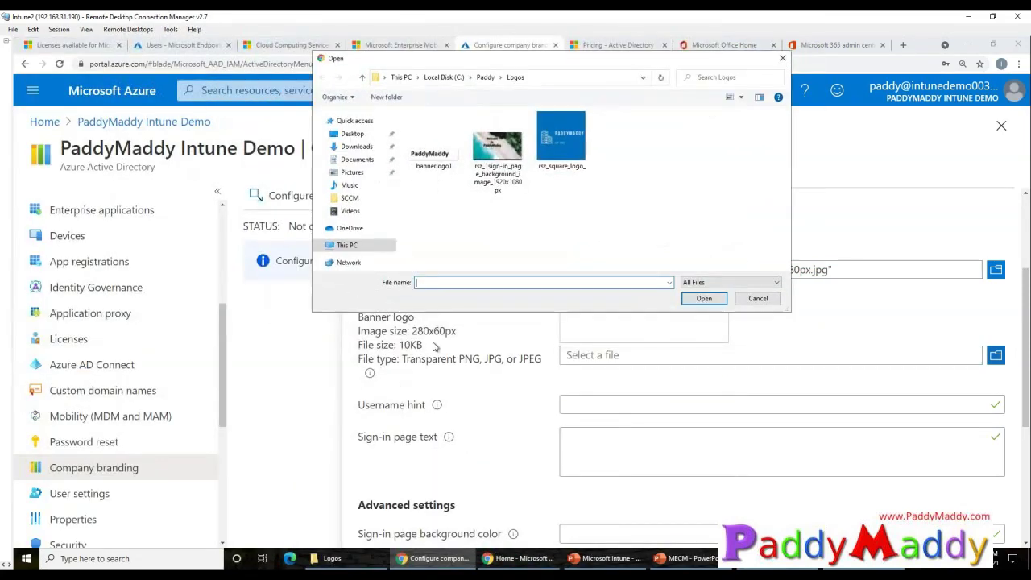
double_click(435, 161)
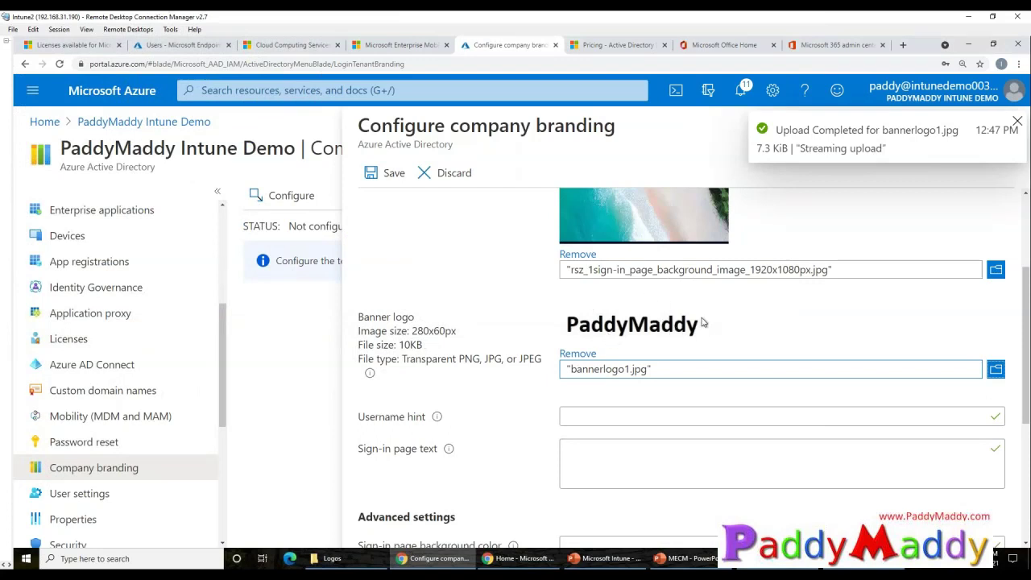
Enter the example username as the username hint and copy it into the sign-in page text.
scroll(473, 455, "down", 1)
left_click(611, 310)
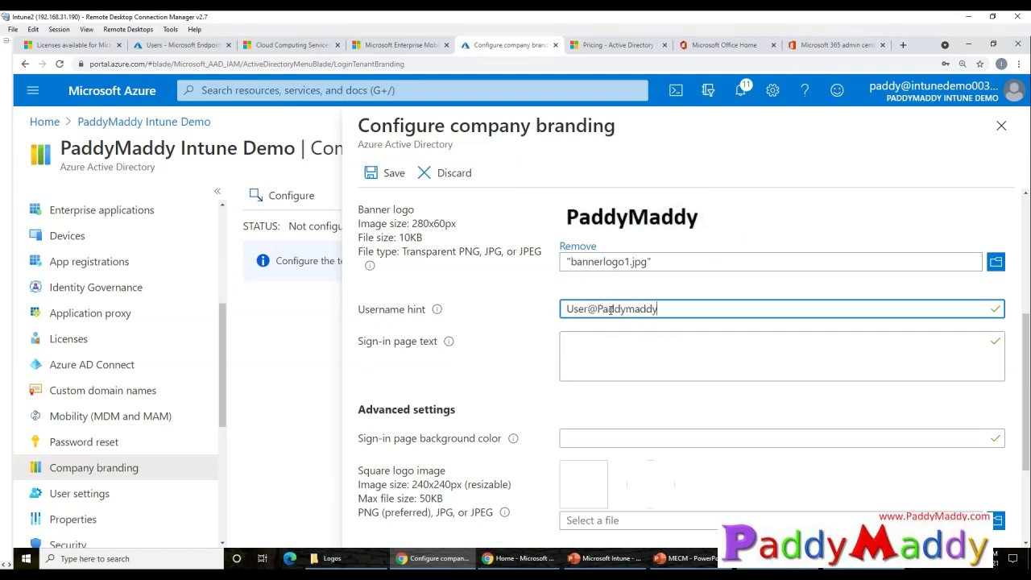
key("BackSpace")
left_click(657, 342)
key("shift+Tab")
key("ctrl+c")
left_click(675, 364)
key("ctrl+v")
left_click(509, 415)
Try using the large background picture as the square logo image.
scroll(508, 414, "down", 2)
scroll(463, 362, "up", 2)
scroll(483, 387, "down", 1)
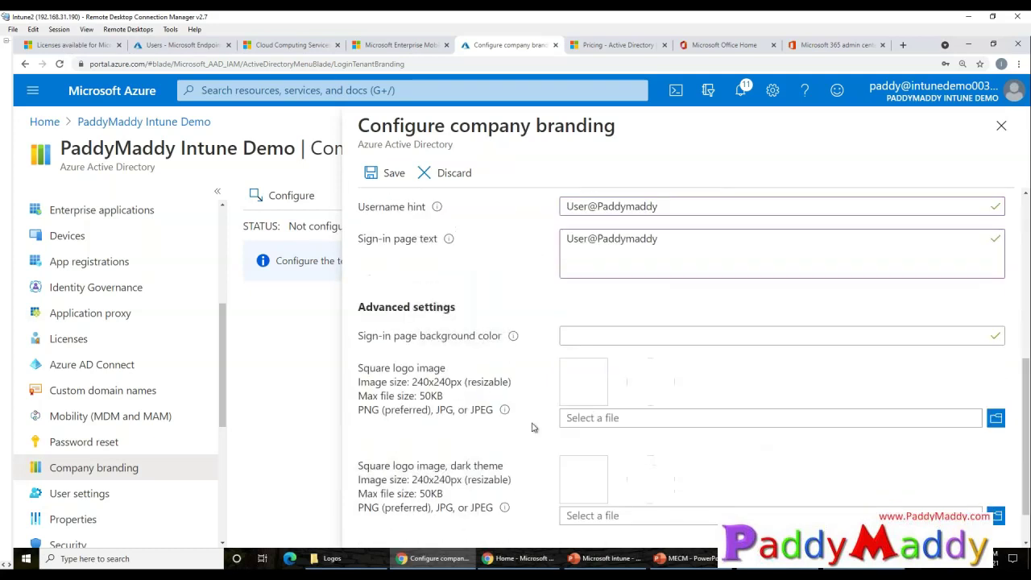
left_click(996, 419)
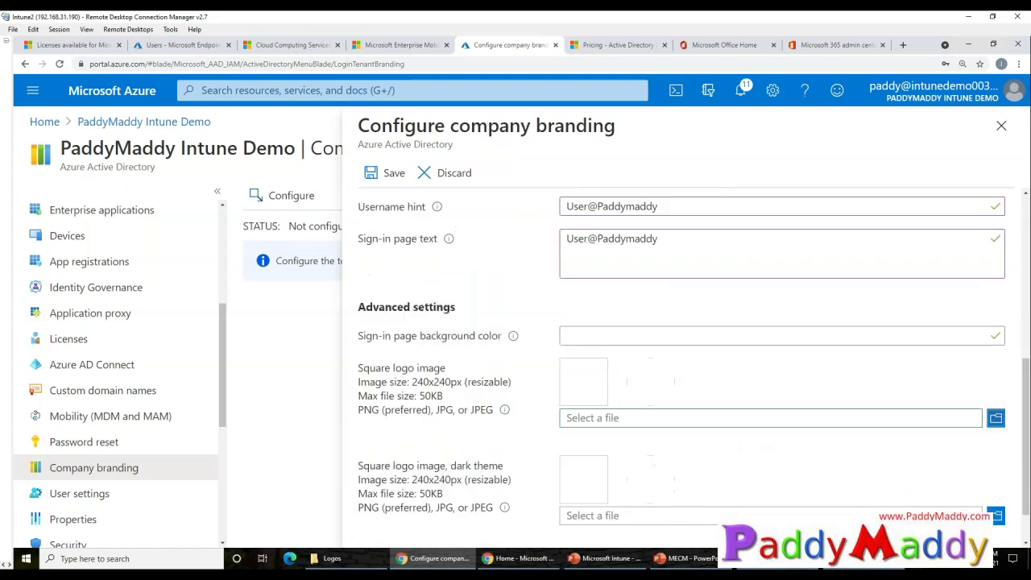
double_click(502, 166)
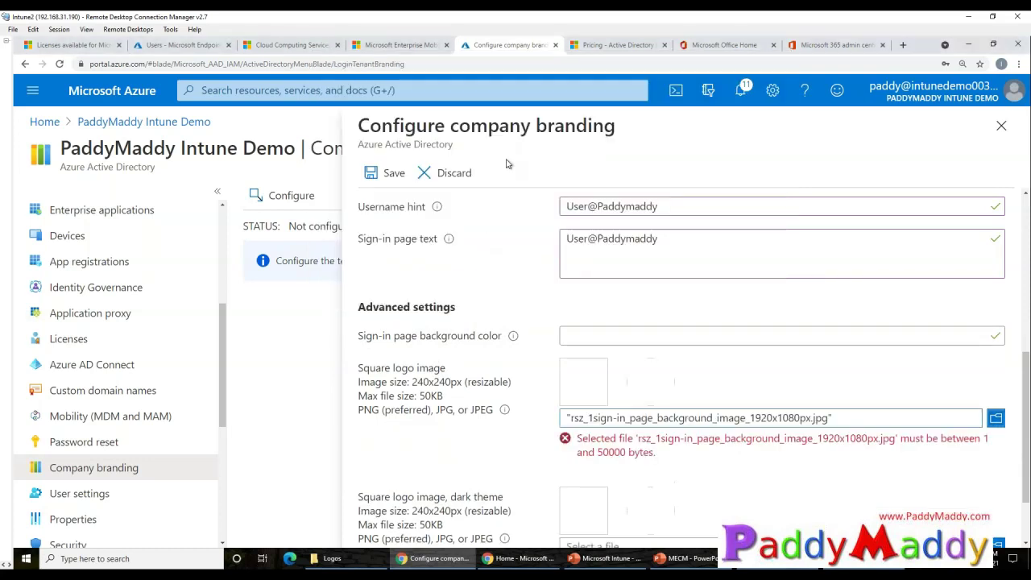
Set rsz_square_logo_.jpg as both the square logo and the dark-theme square logo.
left_click(995, 418)
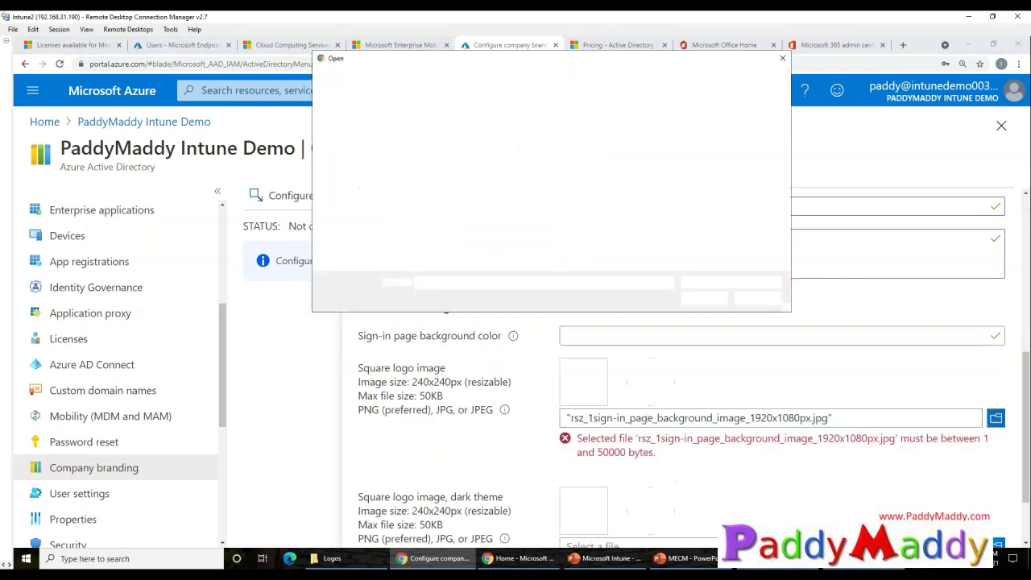
left_click(573, 161)
scroll(530, 390, "down", 1)
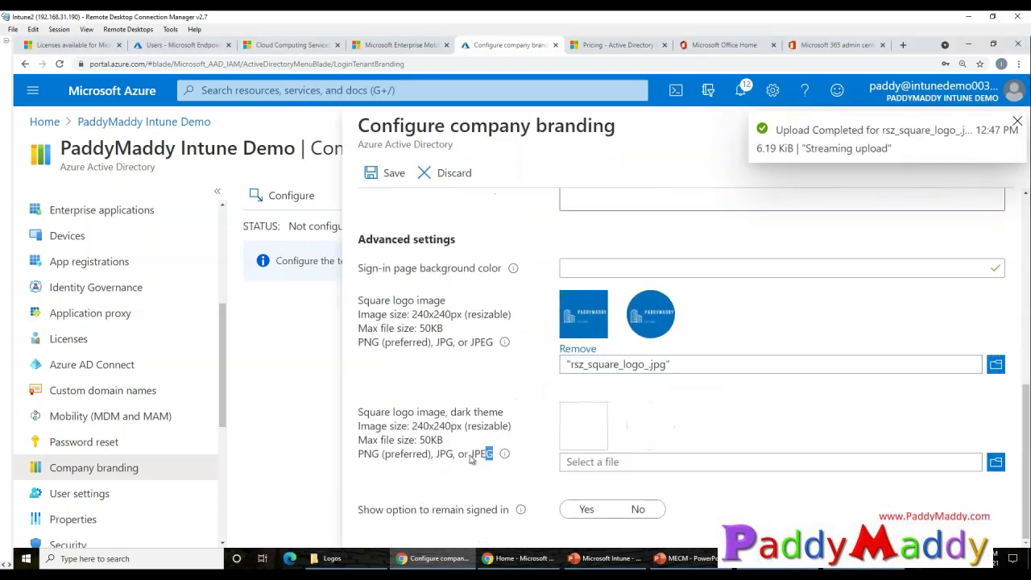
left_click_drag(488, 454, 406, 397)
left_click(994, 464)
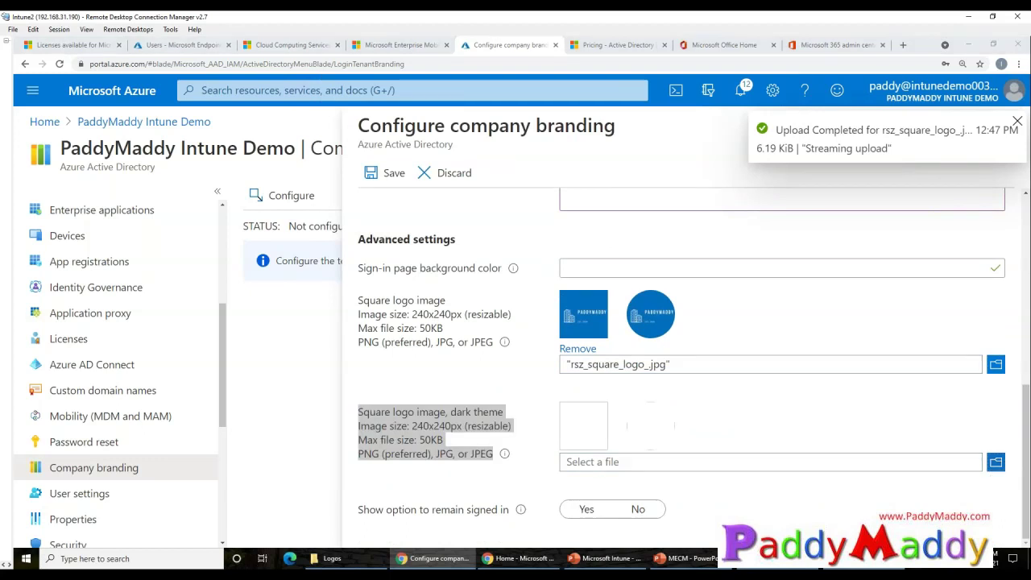
left_click(501, 164)
double_click(501, 163)
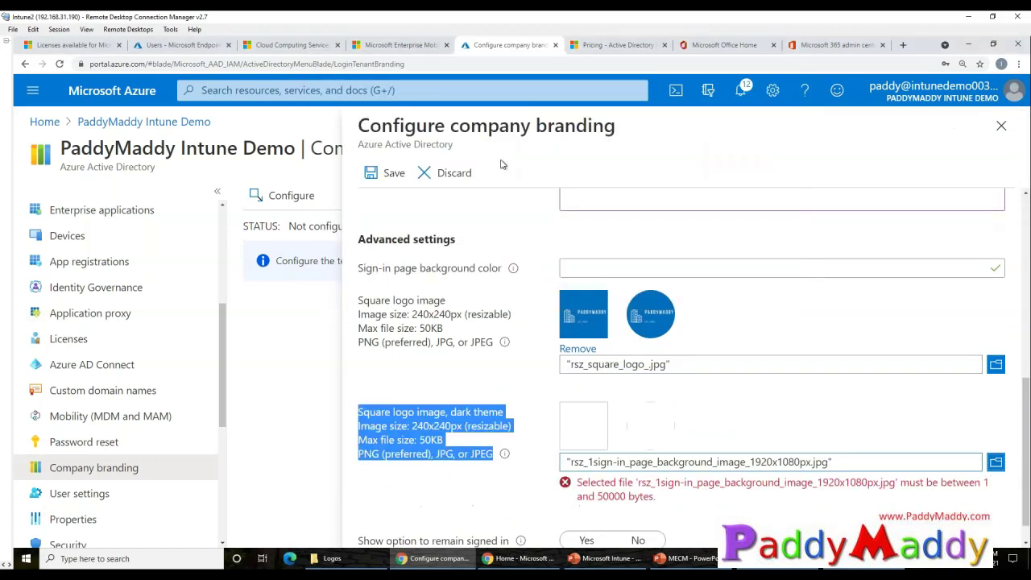
double_click(560, 141)
Turn on the option to remain signed in and save the company branding.
left_click(441, 482)
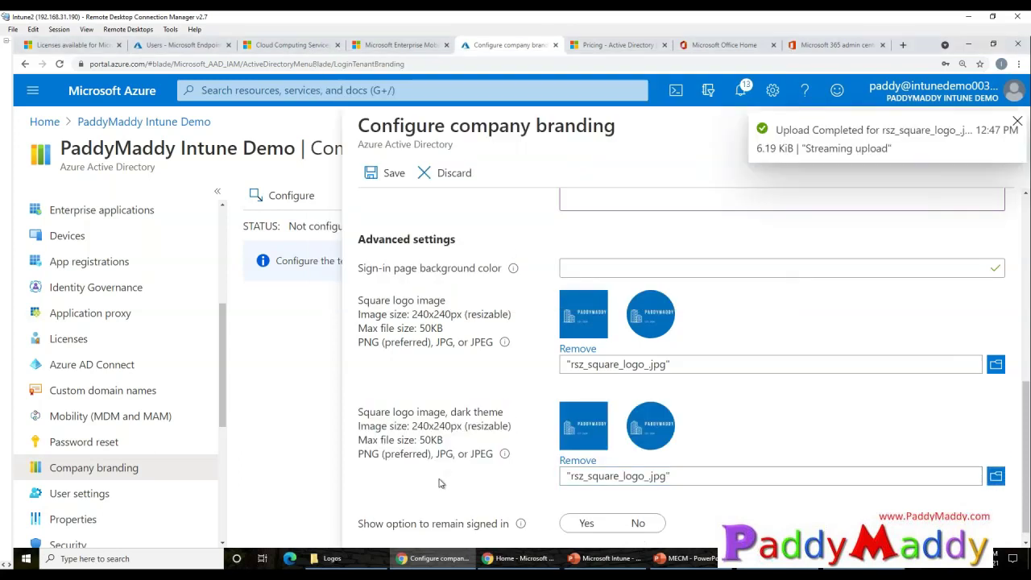
scroll(465, 394, "down", 1)
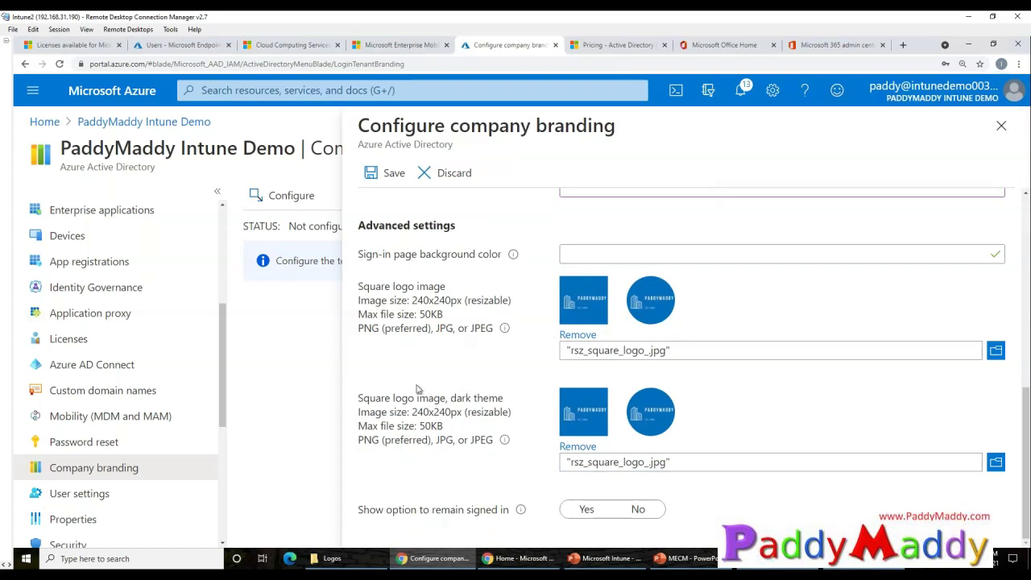
left_click(589, 509)
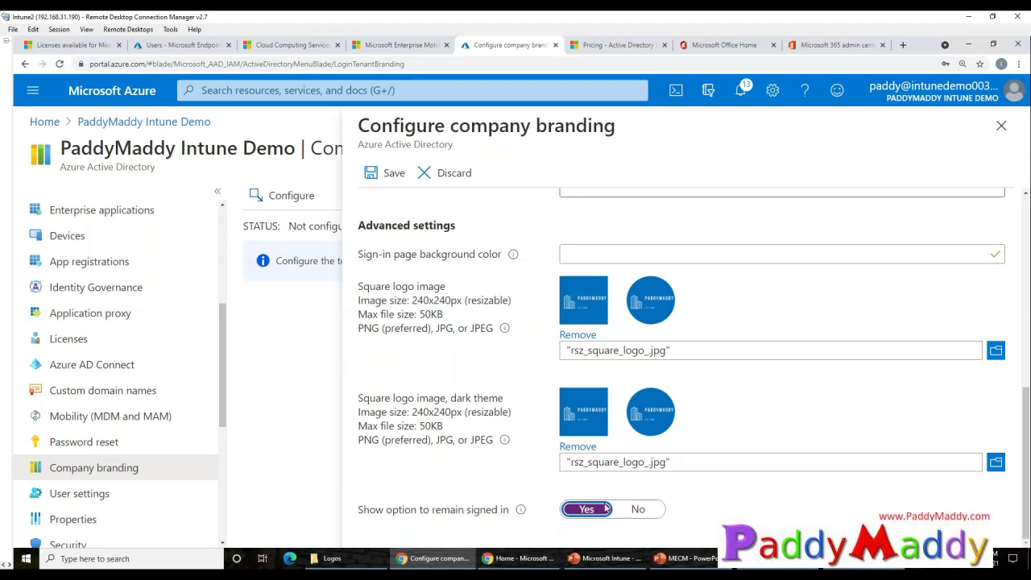
left_click(373, 183)
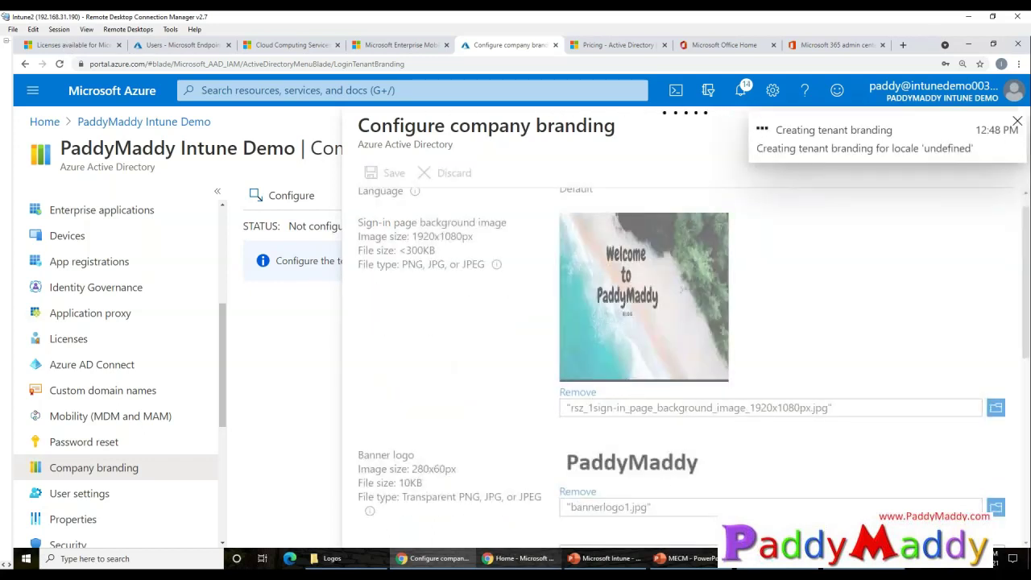
left_click(520, 558)
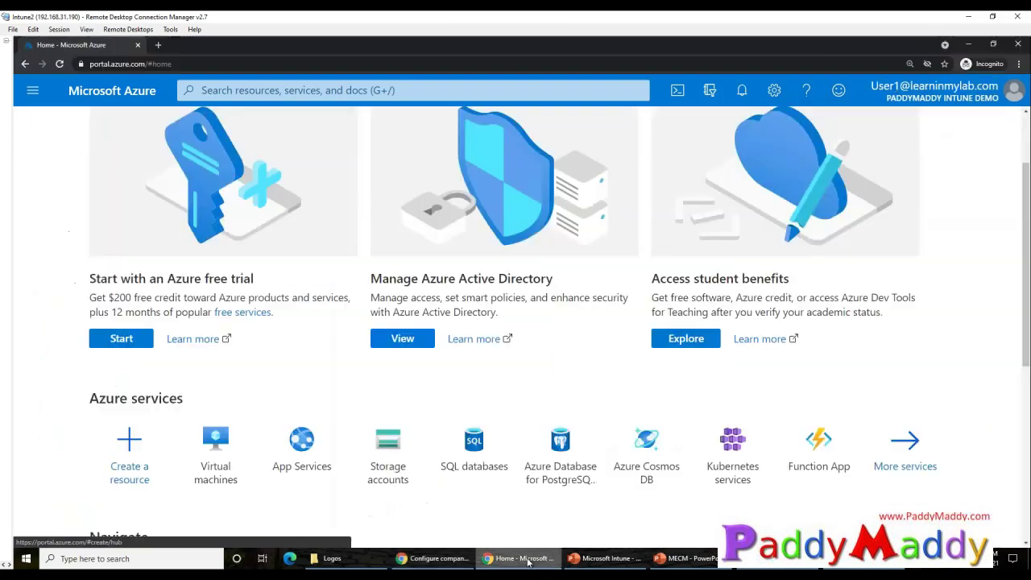
In a fresh incognito window, open the portal and enter the lab account e-mail to reach the password page.
left_click(1017, 46)
left_click(1018, 64)
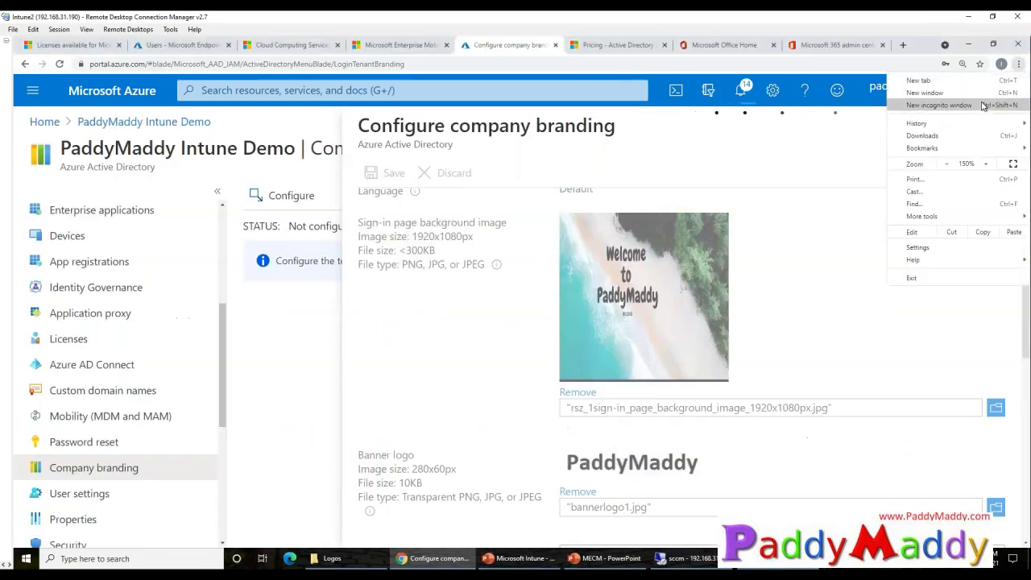
left_click(983, 105)
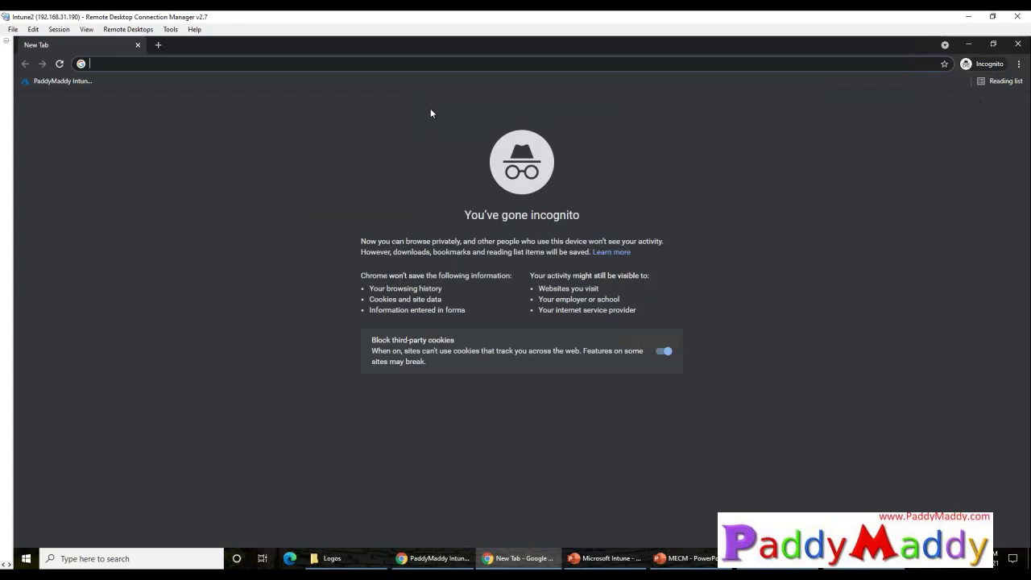
type("portal")
key("Return")
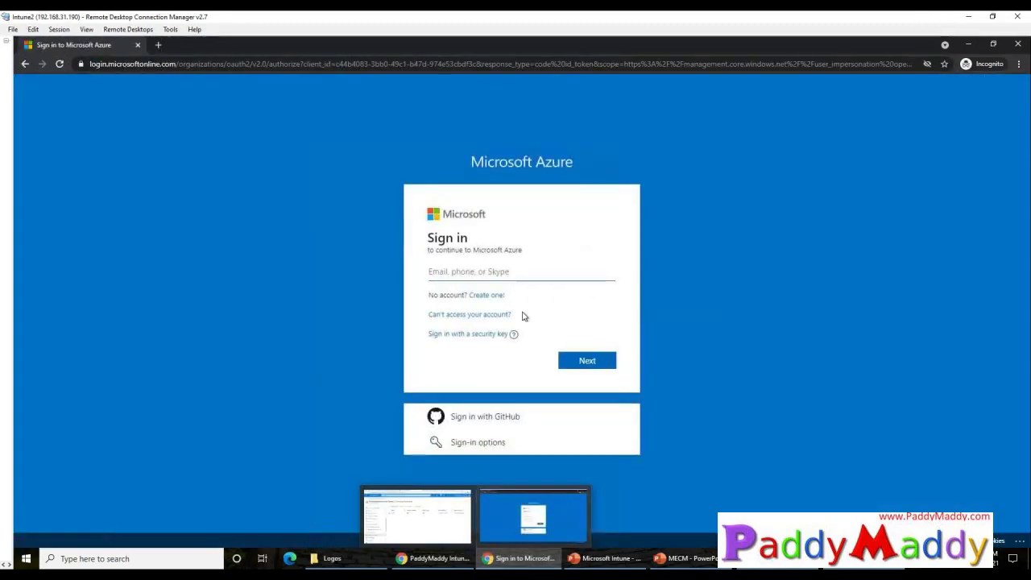
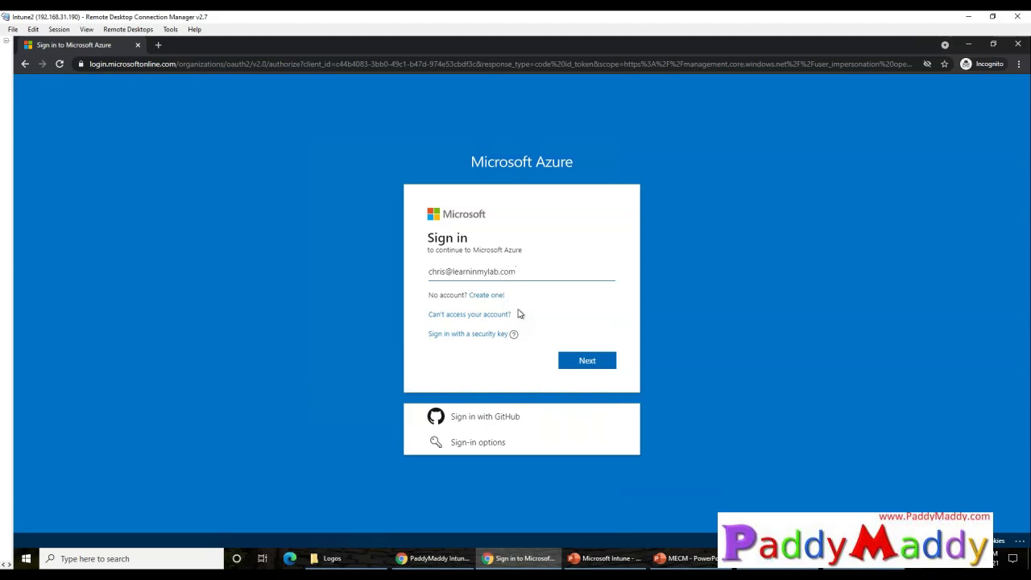
left_click(603, 363)
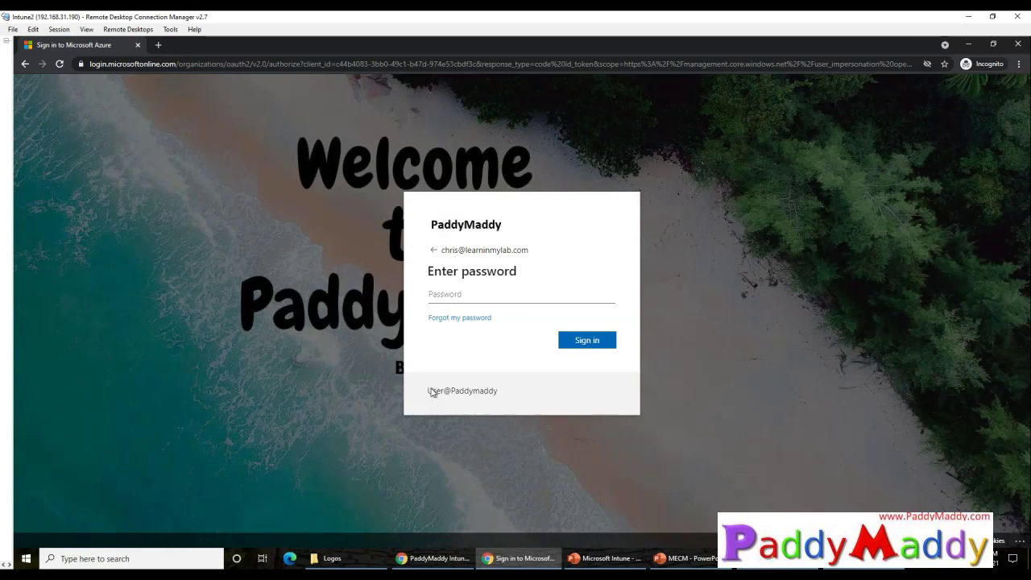
Compare the sign-in footer text with the Default branding's sign-in page text.
left_click_drag(434, 390, 510, 398)
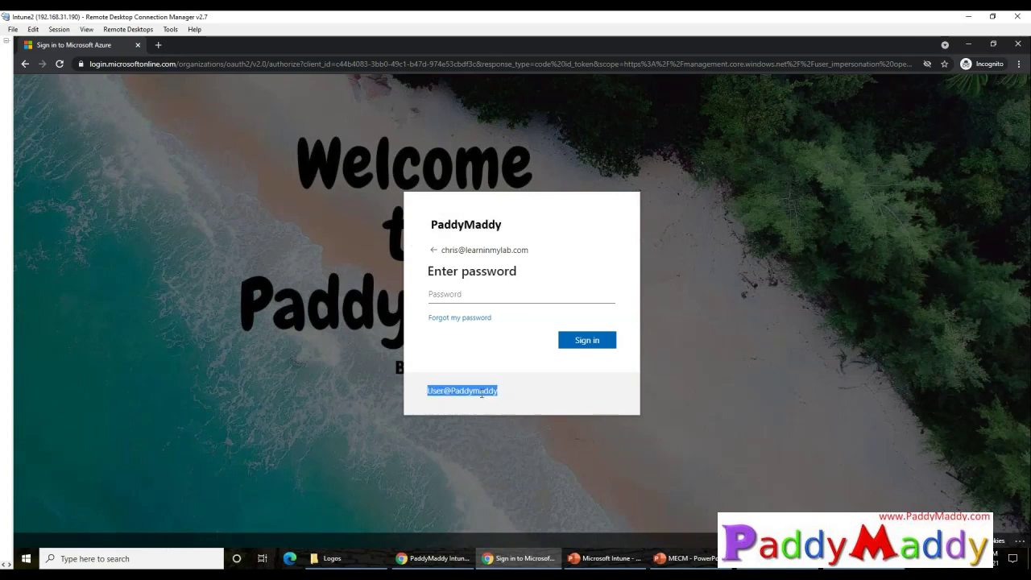
left_click(435, 558)
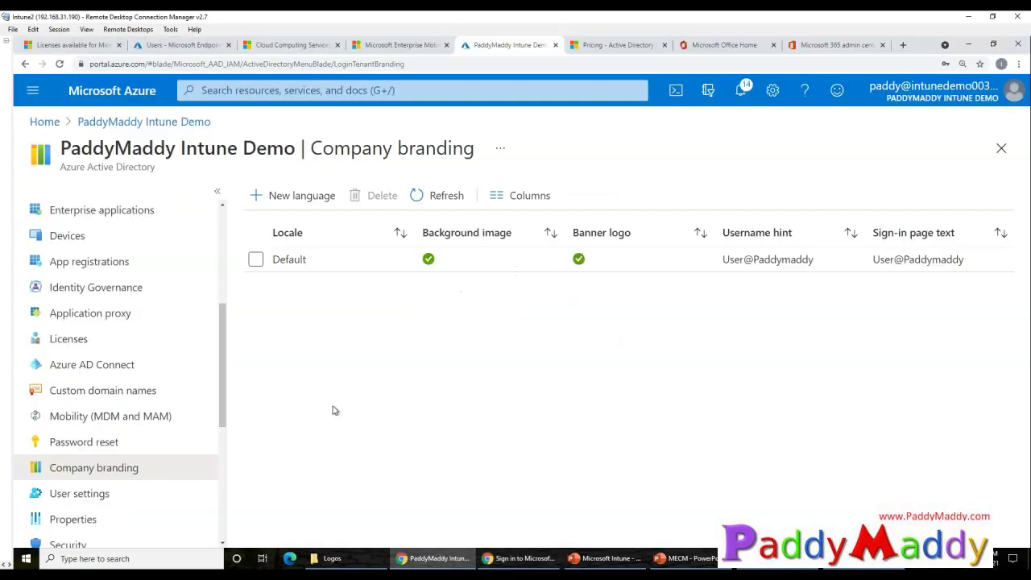
left_click(329, 264)
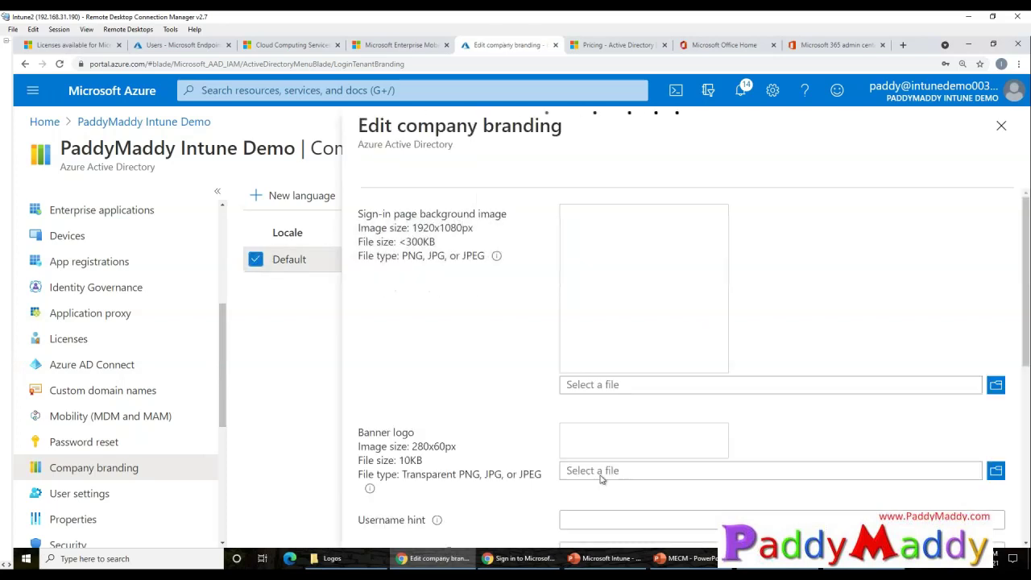
scroll(415, 407, "down", 5)
left_click_drag(690, 267, 552, 267)
Back in the sign-in window, check the account notes and step back to the email page.
left_click(678, 262)
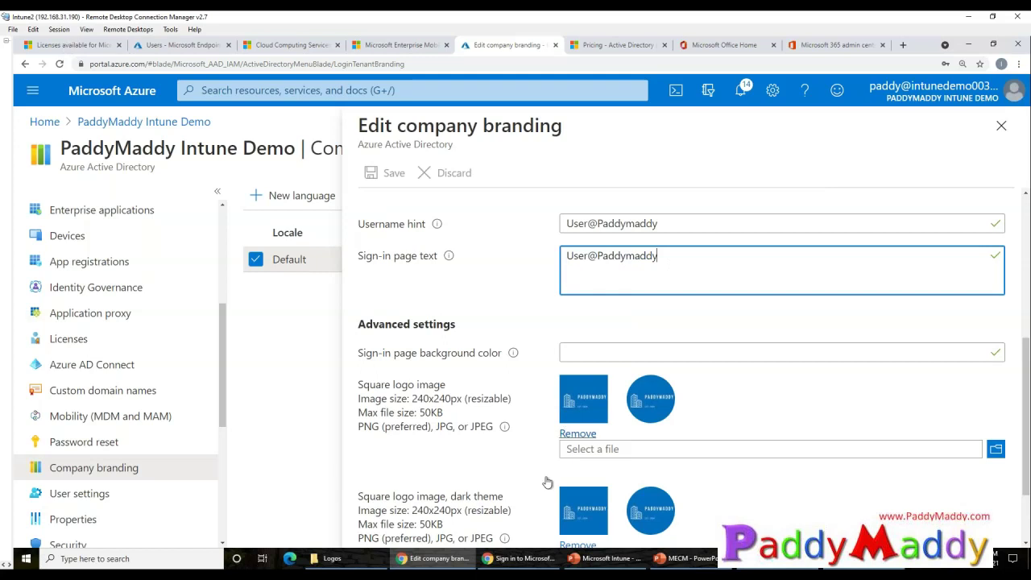
left_click(519, 558)
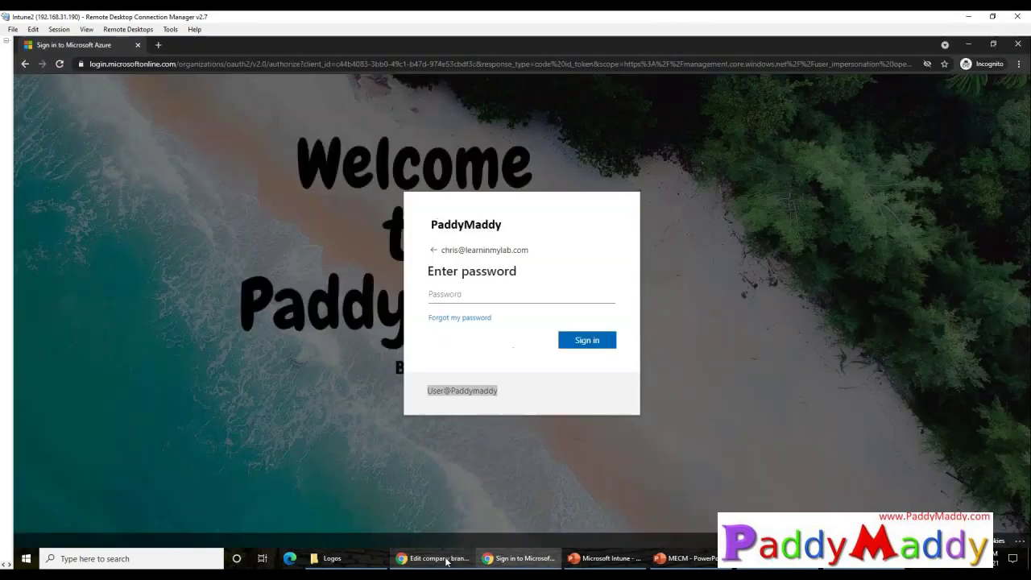
left_click(511, 412)
left_click(484, 296)
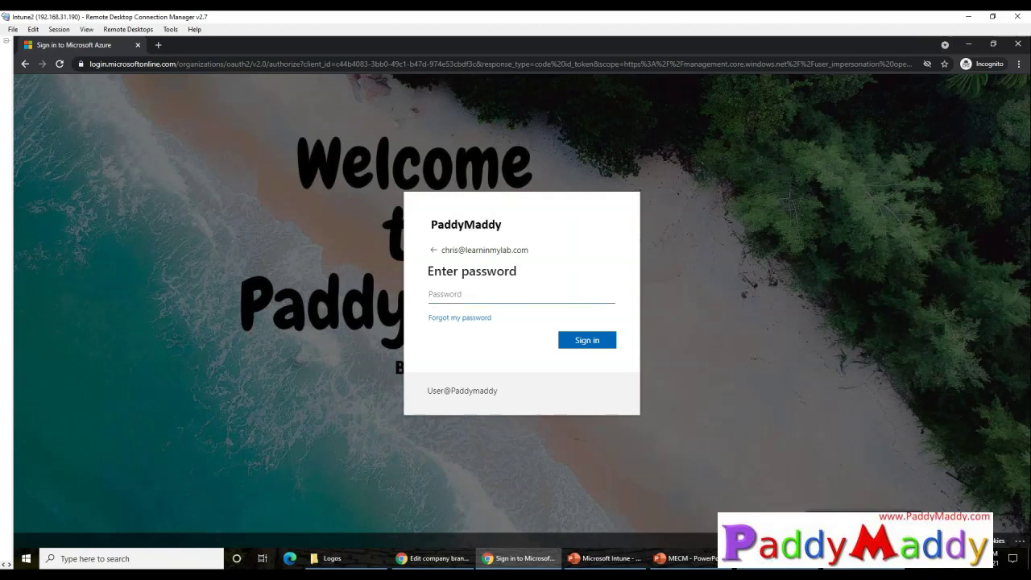
key("alt+Tab")
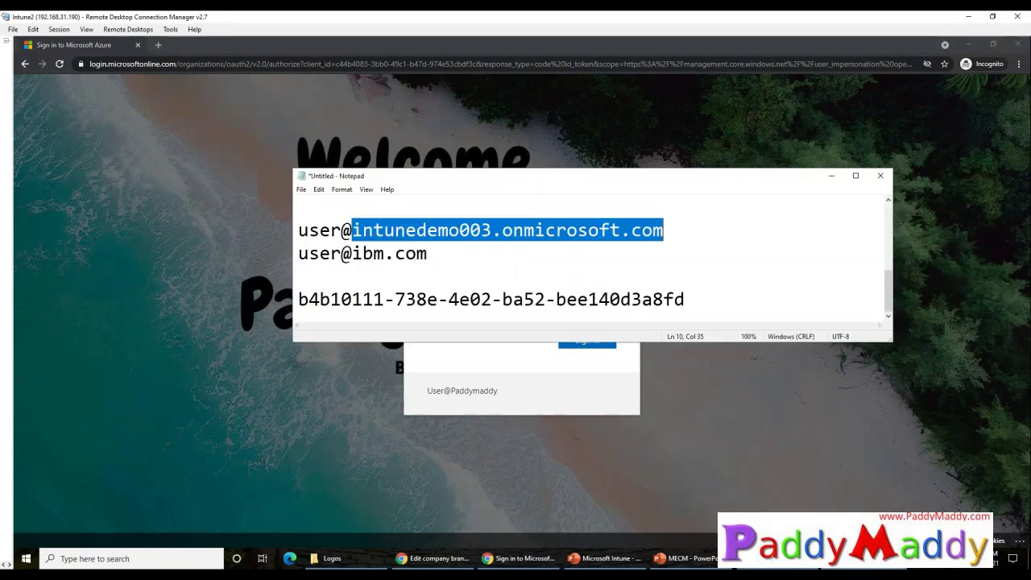
key("alt+Tab")
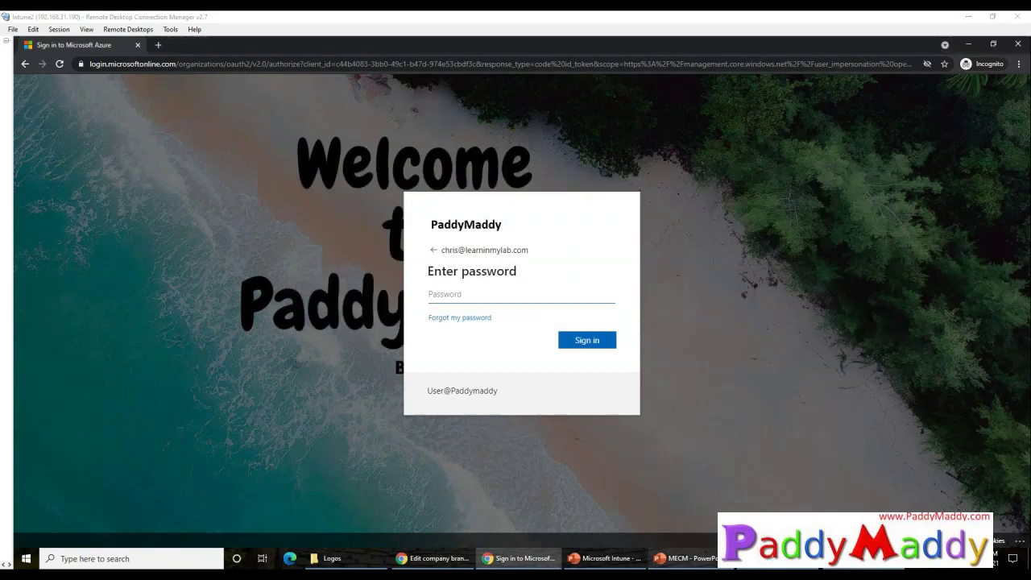
mouse_move(685, 558)
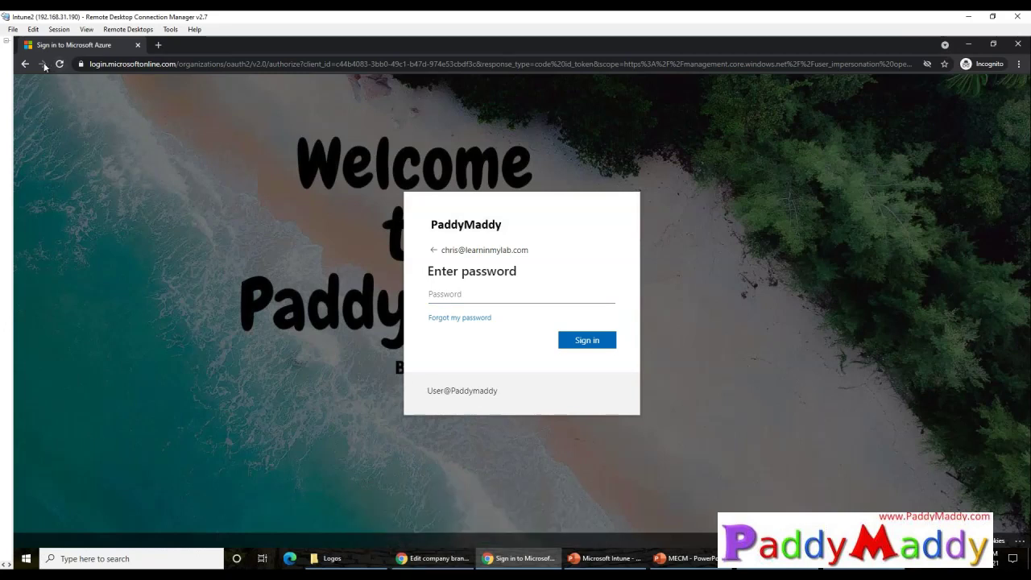
left_click(434, 558)
left_click(491, 562)
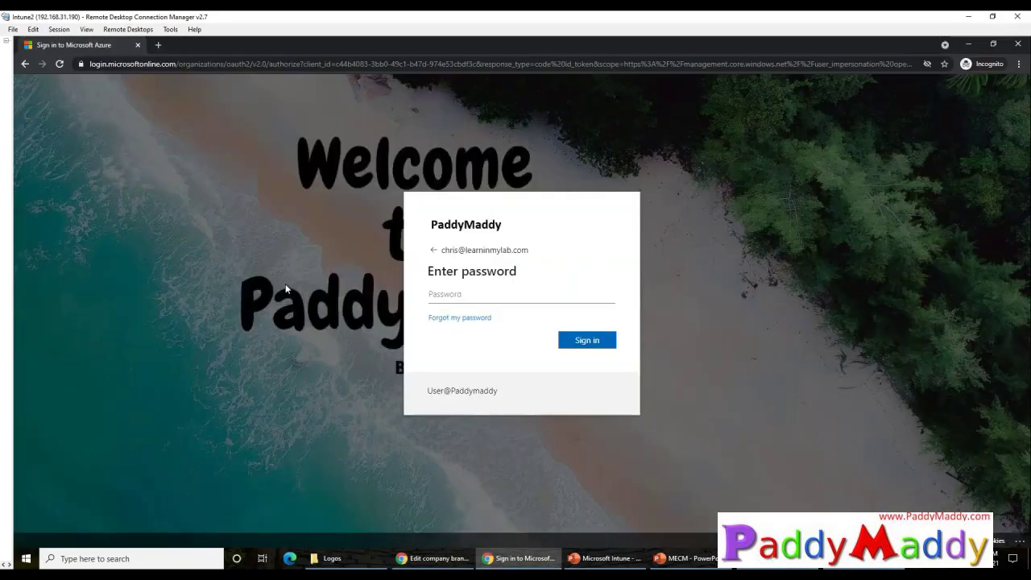
left_click(433, 250)
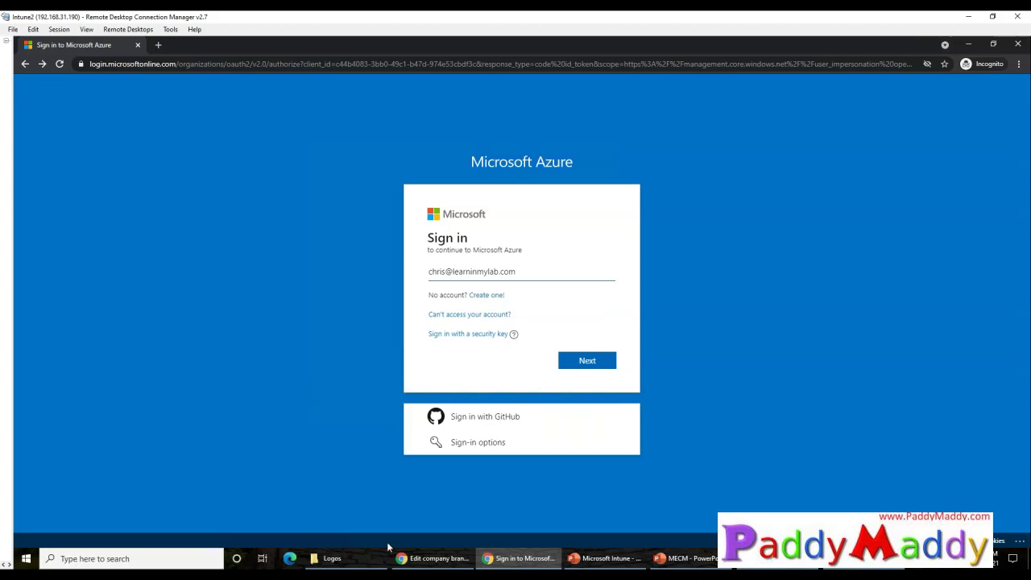
Reopen the branded password page, then close the Edit company branding panel.
left_click(601, 362)
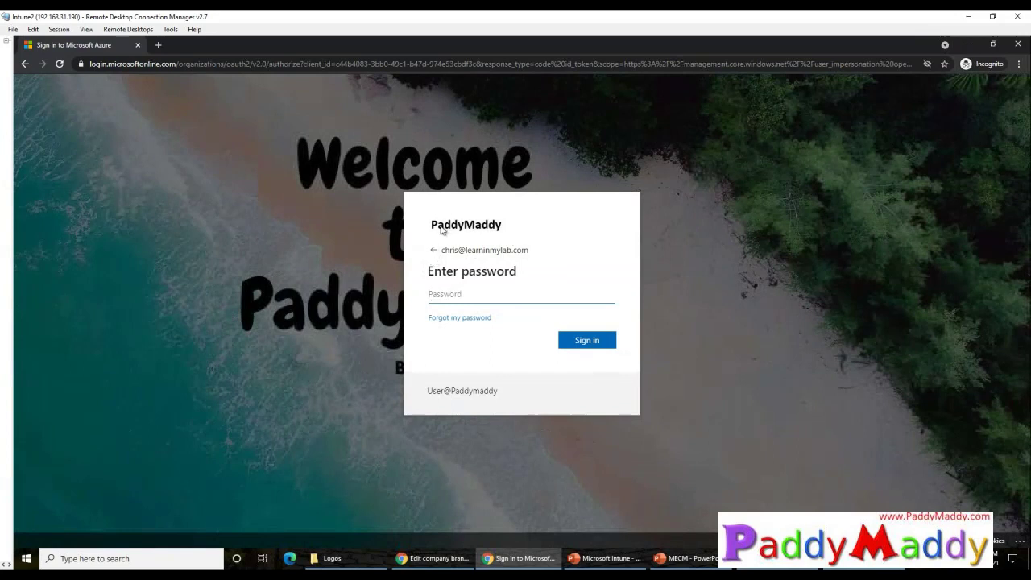
left_click_drag(447, 252, 543, 255)
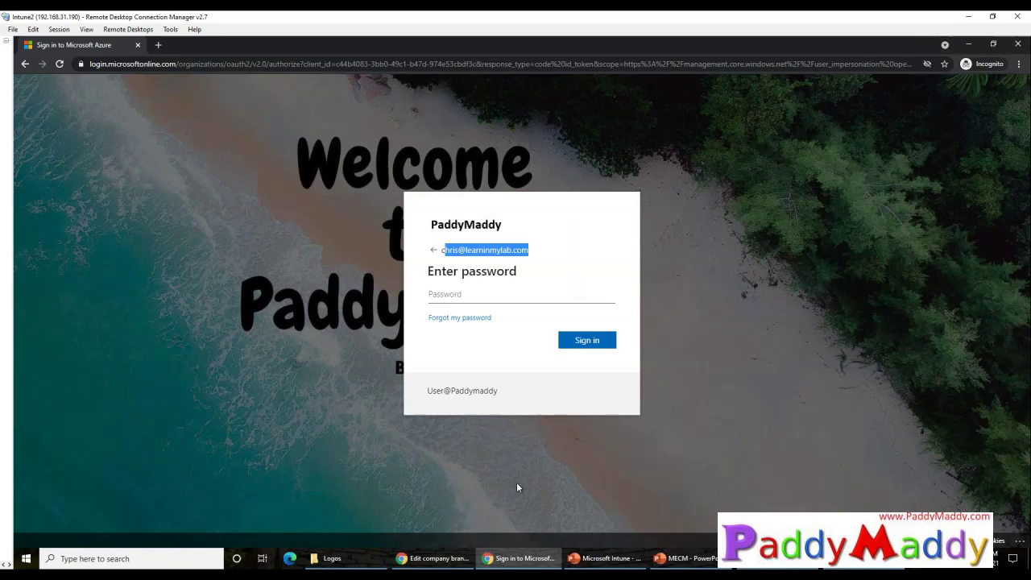
left_click(453, 566)
left_click(1005, 129)
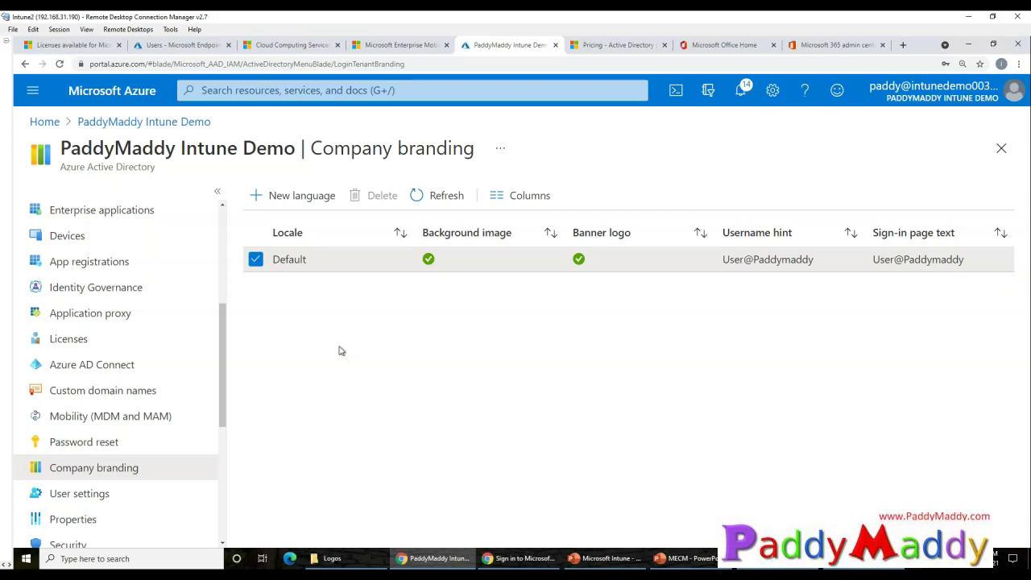
Start a Deutsch (Deutschland) branding language, then close the panel and discard it.
left_click(280, 198)
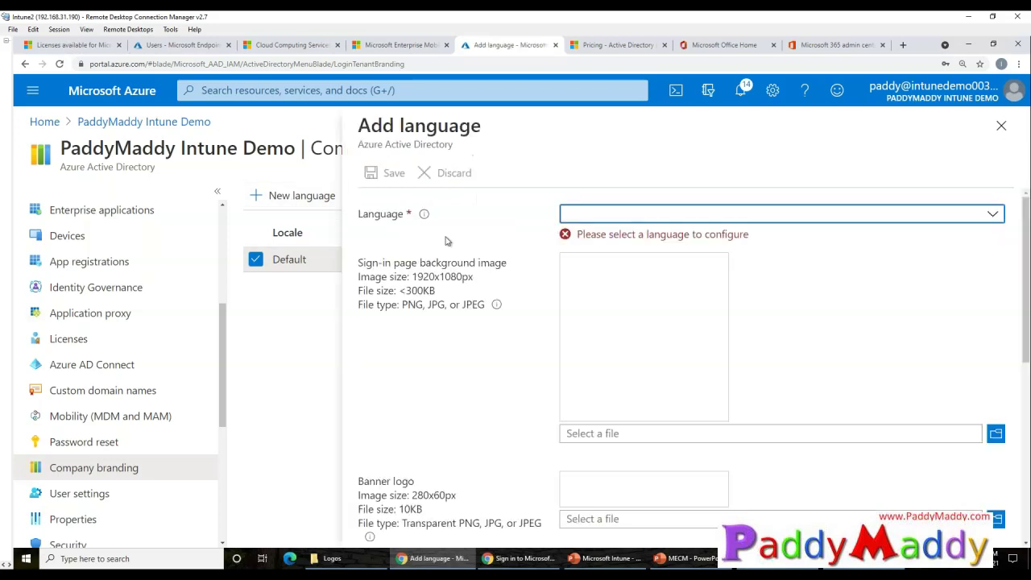
scroll(564, 338, "down", 3)
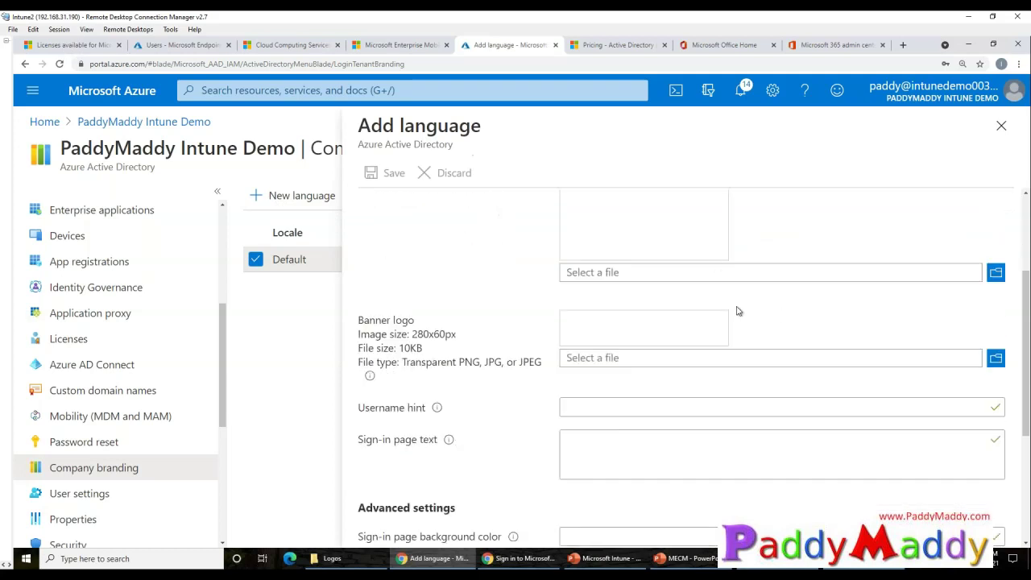
scroll(602, 341, "down", 1)
scroll(580, 371, "down", 2)
scroll(513, 421, "up", 5)
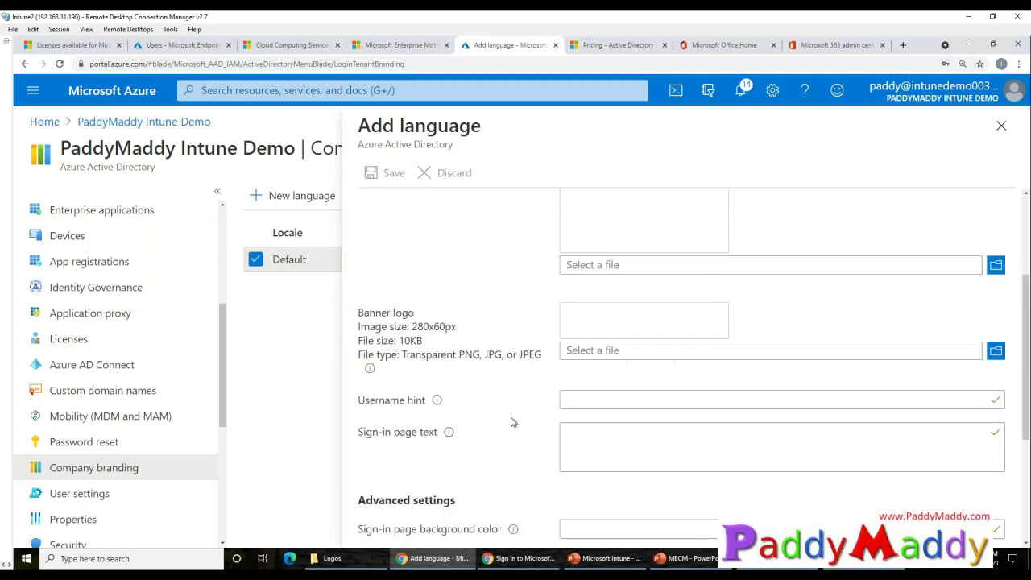
left_click(993, 214)
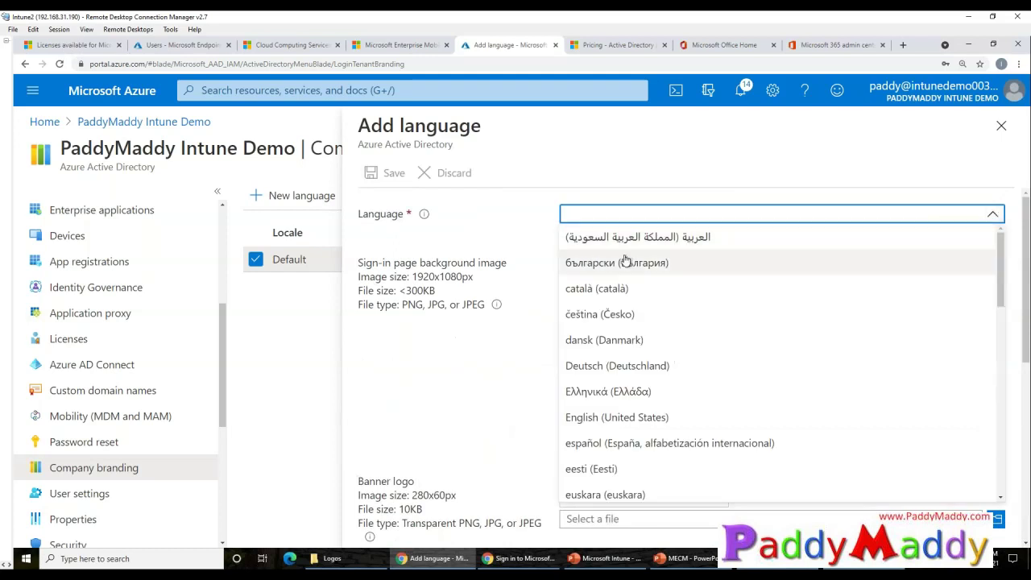
left_click(697, 372)
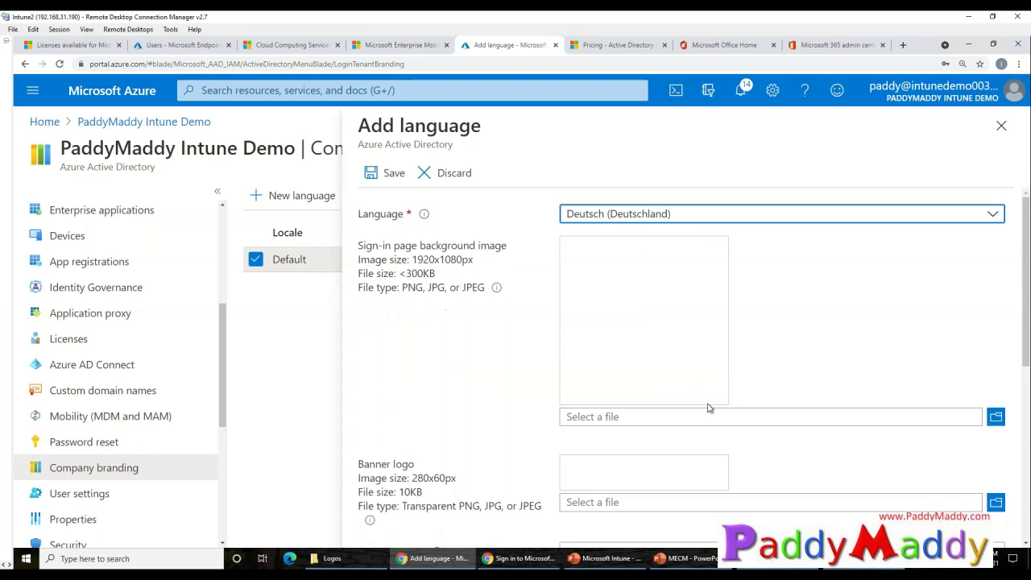
scroll(709, 410, "down", 8)
scroll(576, 386, "up", 10)
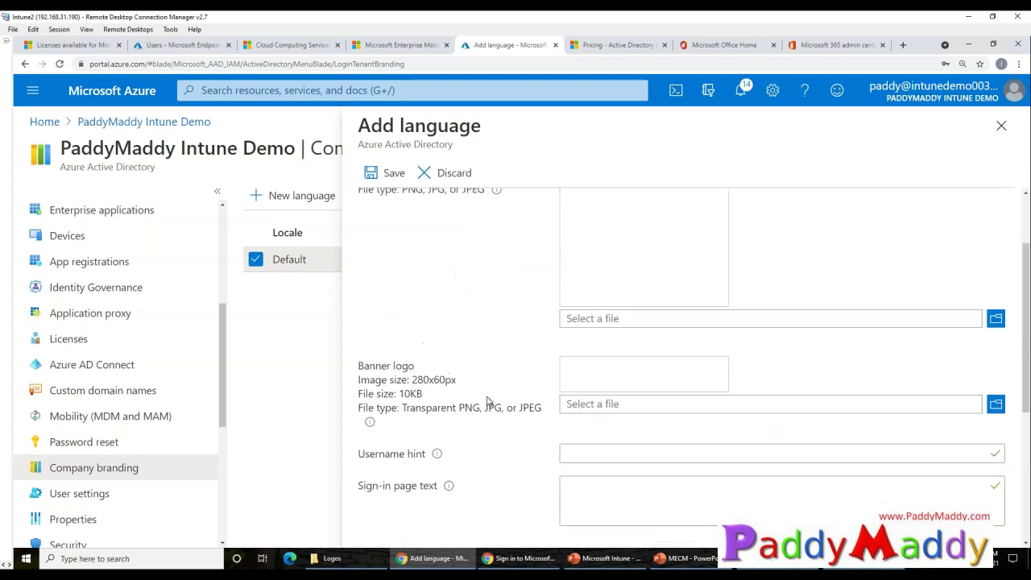
left_click(1002, 125)
left_click(574, 124)
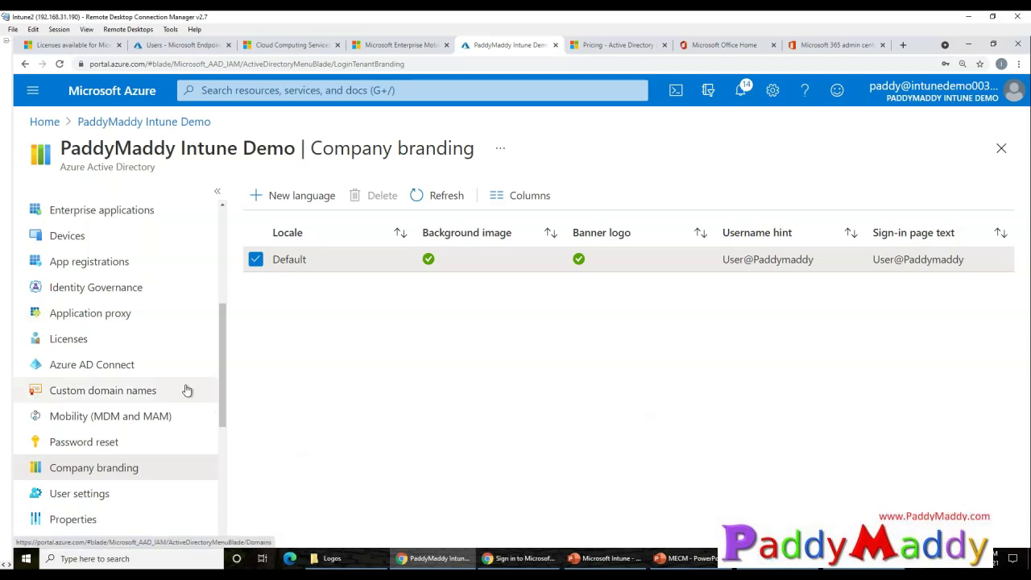
Open the Add language panel again and close it without changes.
scroll(181, 382, "up", 2)
scroll(171, 364, "up", 2)
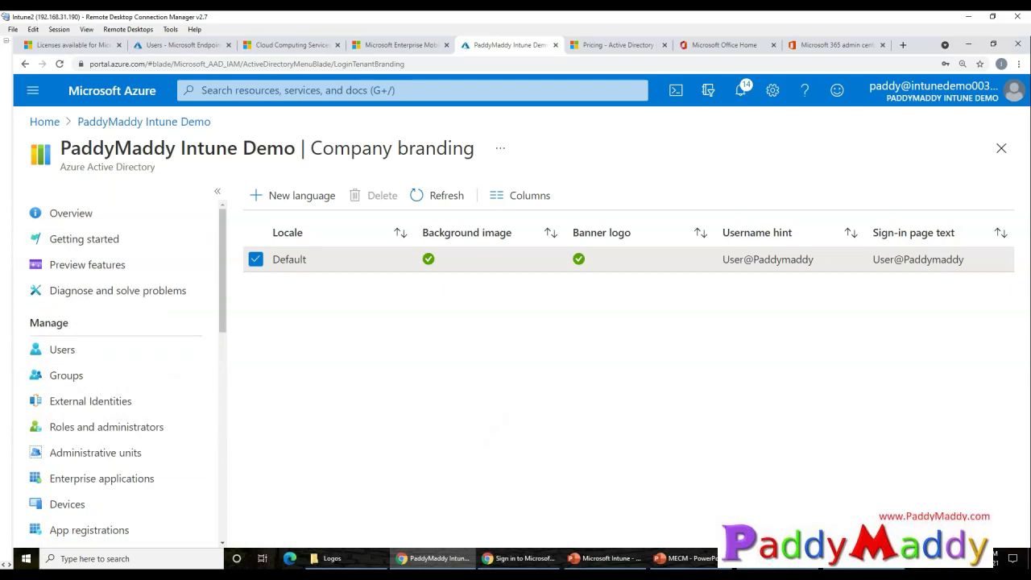
left_click(307, 201)
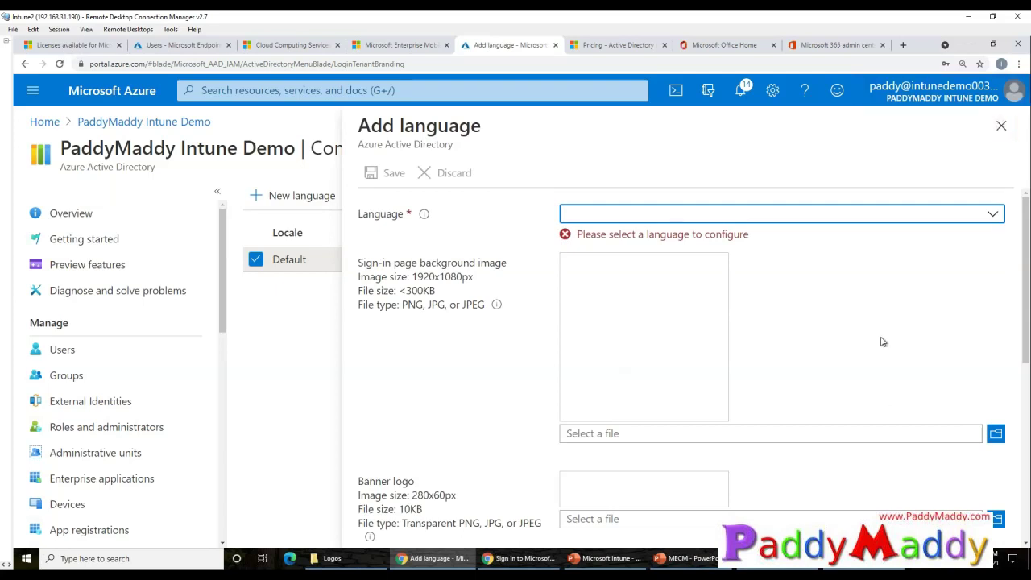
scroll(882, 342, "down", 5)
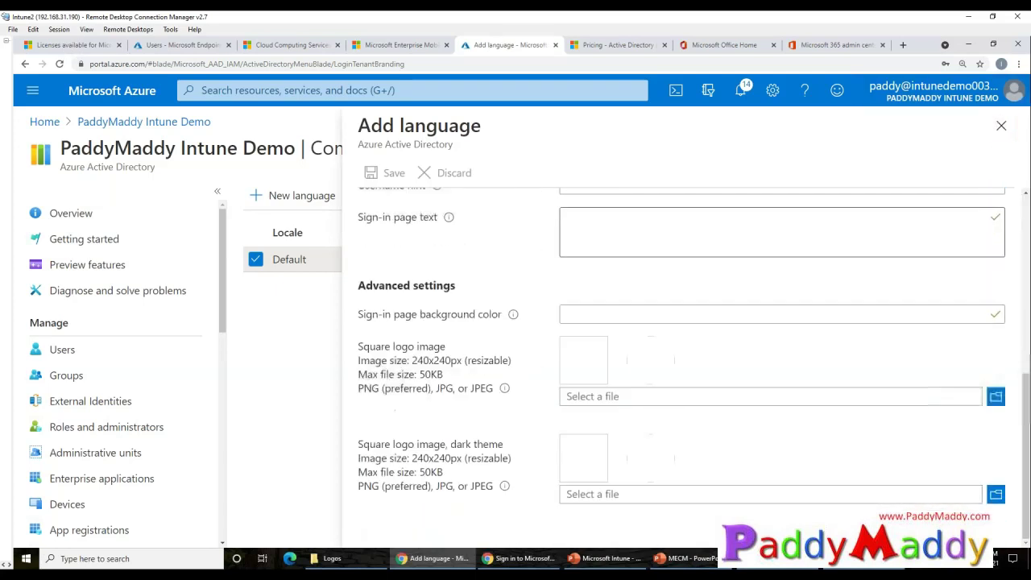
left_click(1001, 126)
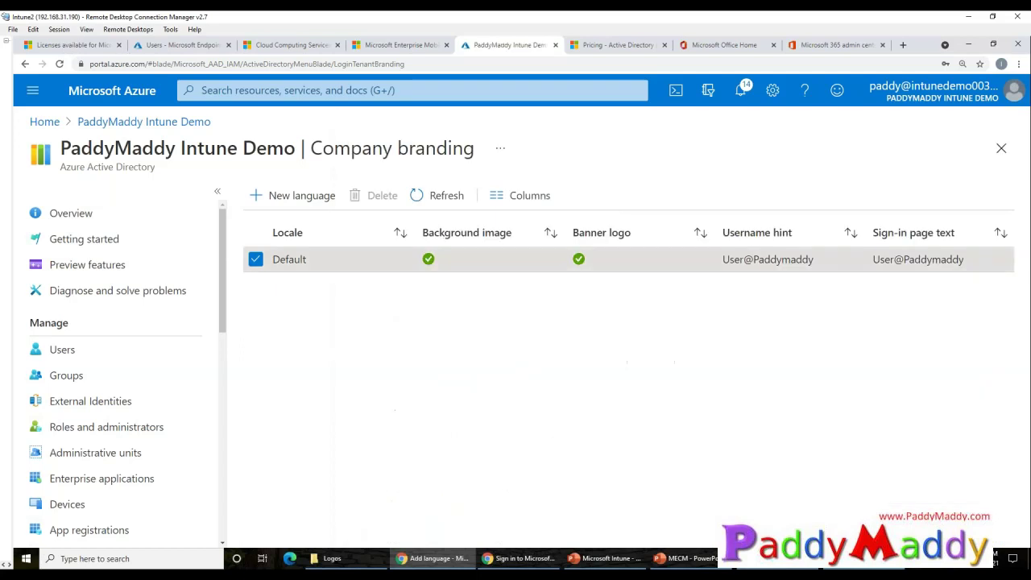
Pick Deutsch (Deutschland) once more and discard it, leaving only the Default locale.
left_click_drag(146, 64, 85, 64)
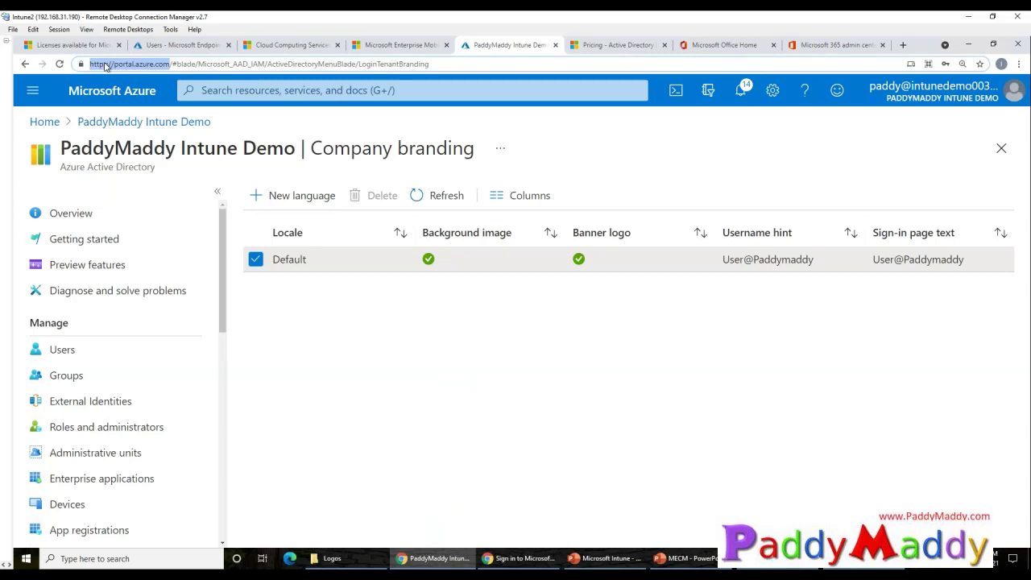
left_click(294, 195)
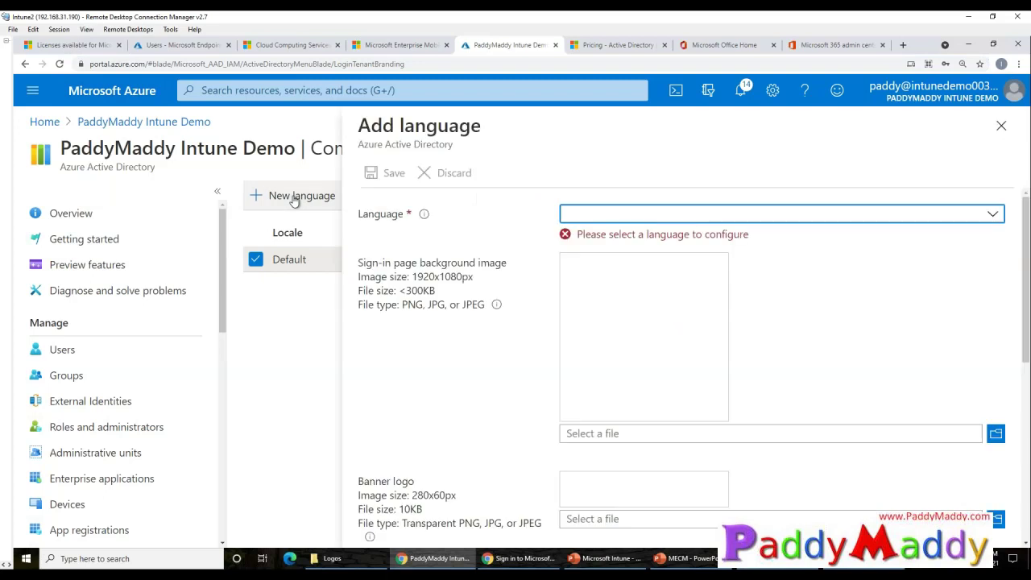
left_click(752, 216)
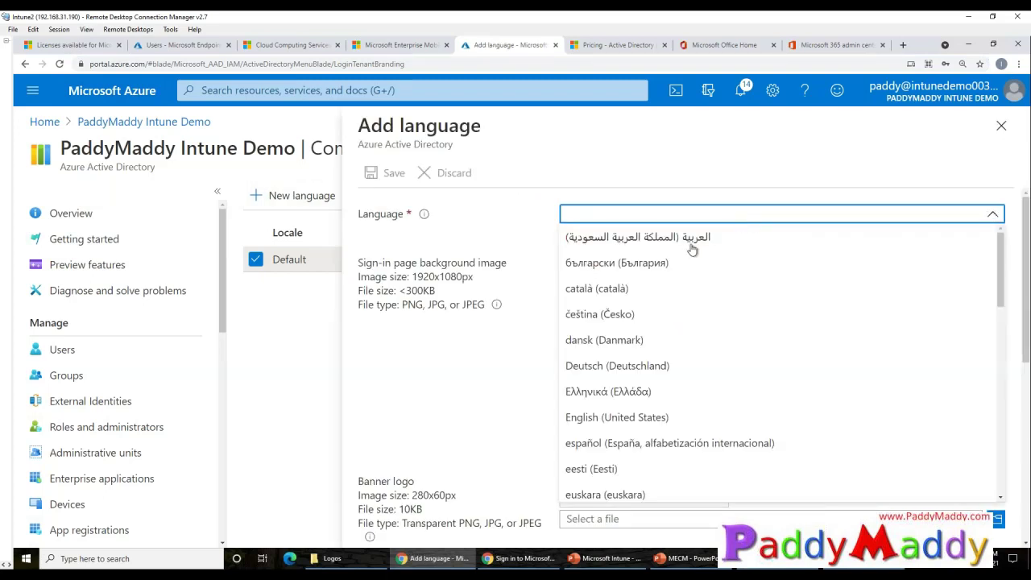
left_click(624, 371)
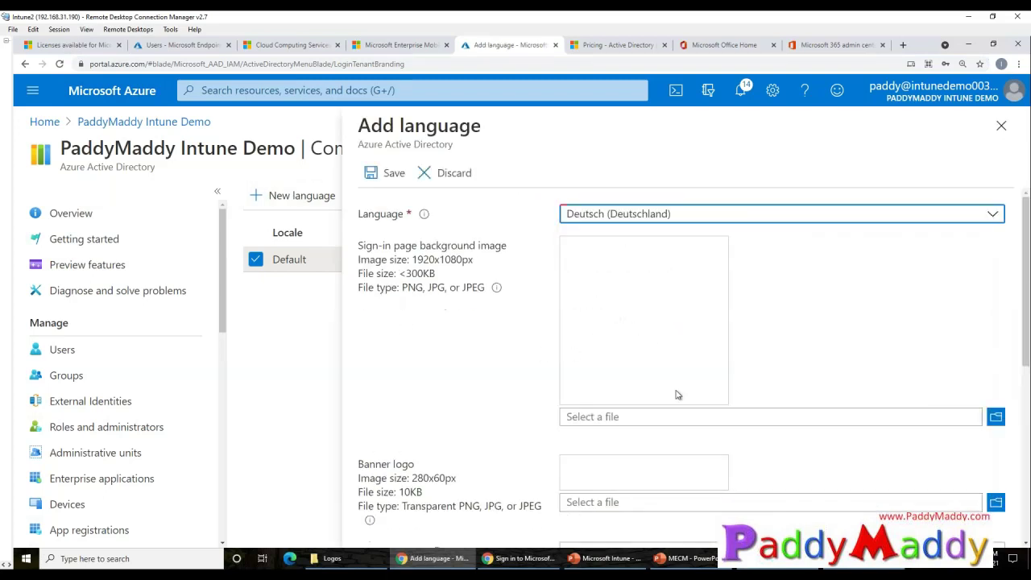
scroll(856, 363, "down", 3)
scroll(856, 362, "up", 3)
left_click(1001, 125)
left_click(570, 124)
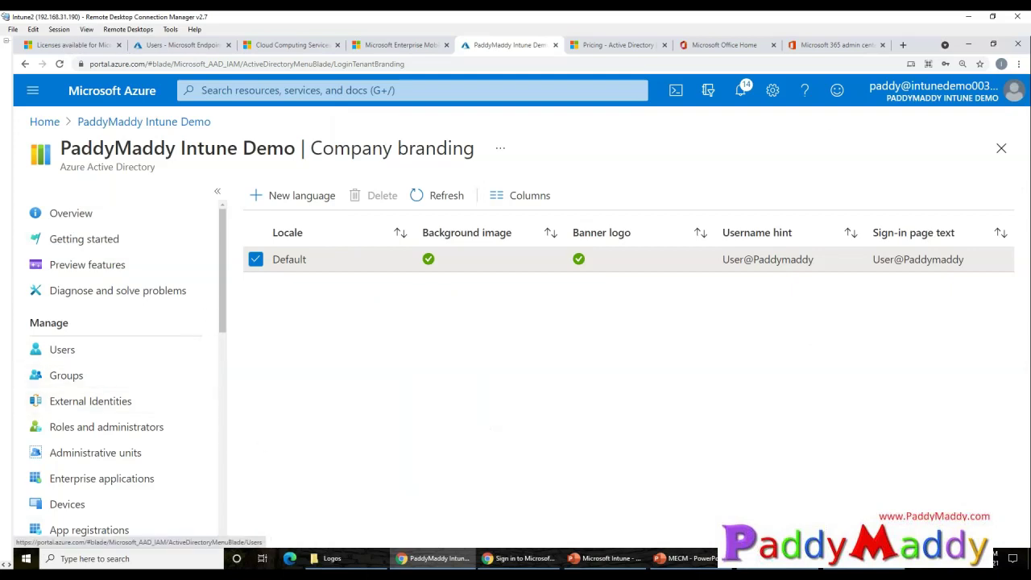
Go via the tenant overview and Azure home to Azure Active Directory's All groups list.
left_click_drag(223, 299, 216, 533)
scroll(216, 535, "up", 10)
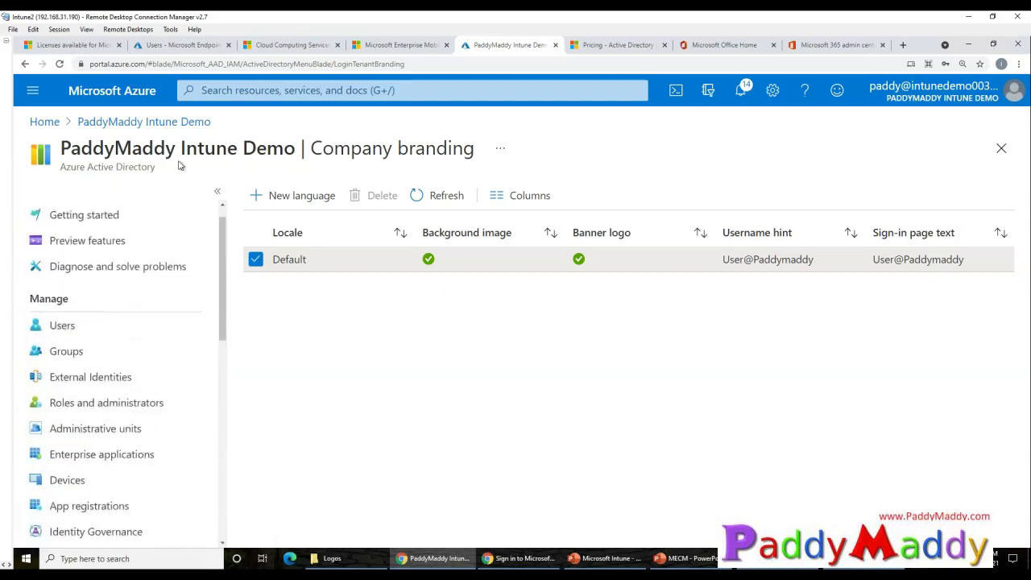
left_click(144, 121)
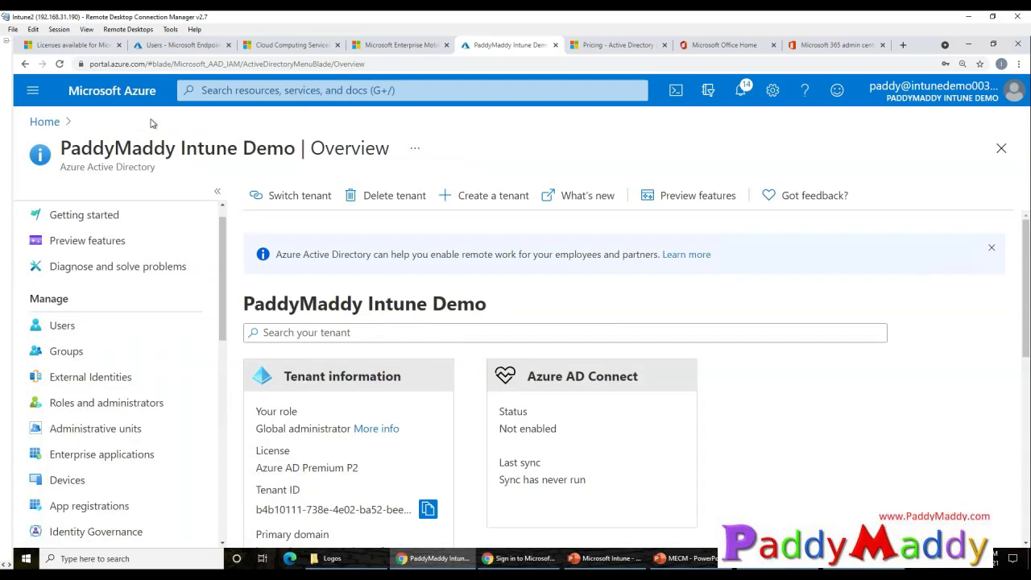
scroll(625, 301, "down", 1)
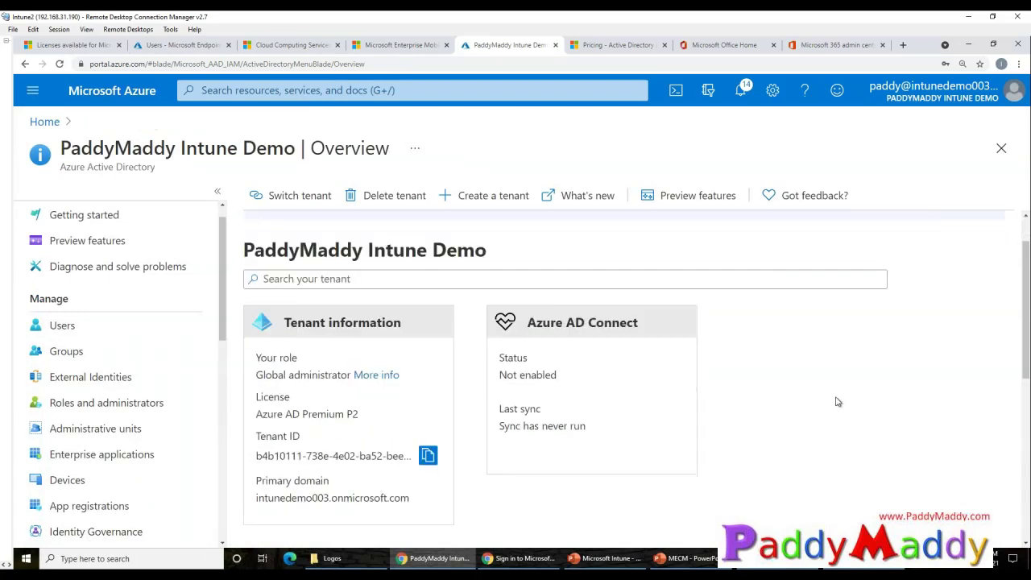
left_click(107, 94)
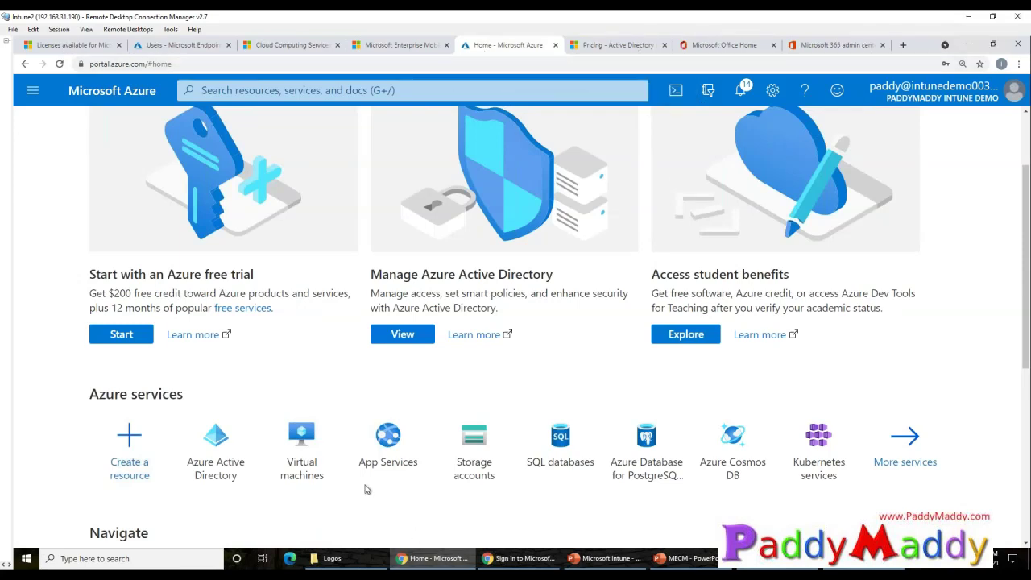
left_click(215, 450)
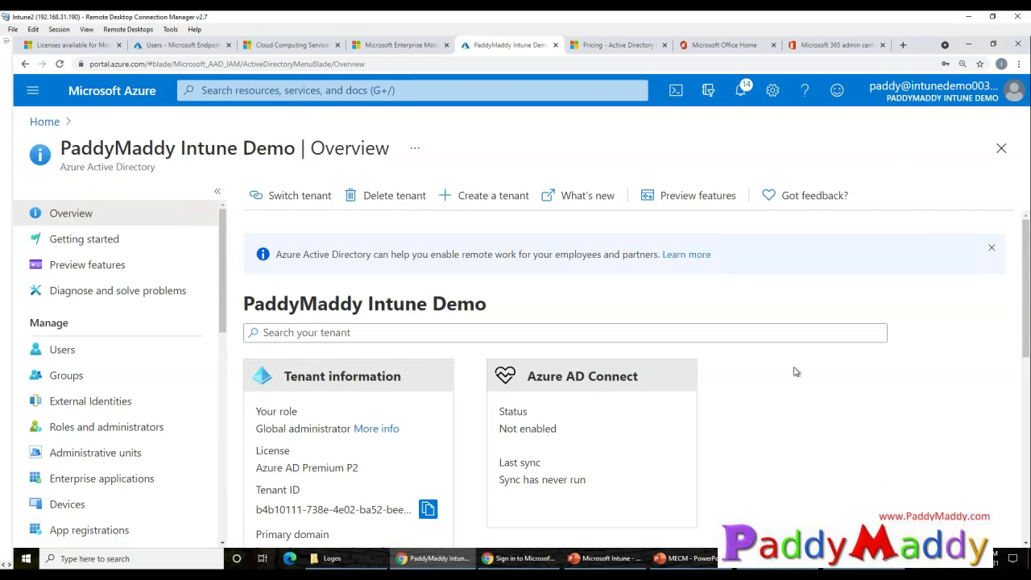
left_click(66, 376)
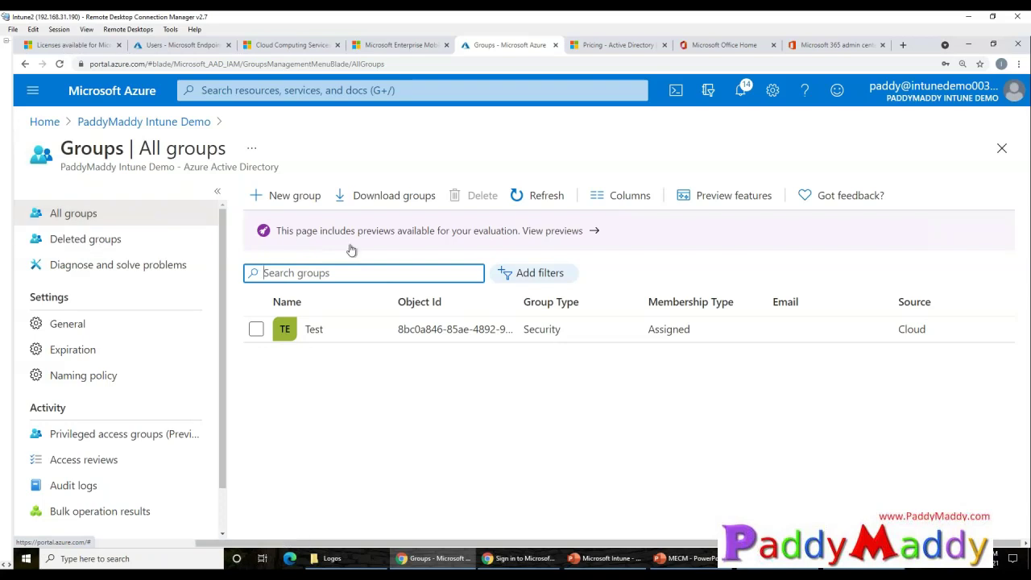
Create a new Security group named 'Intune All Users' with the same text as its description.
left_click(282, 197)
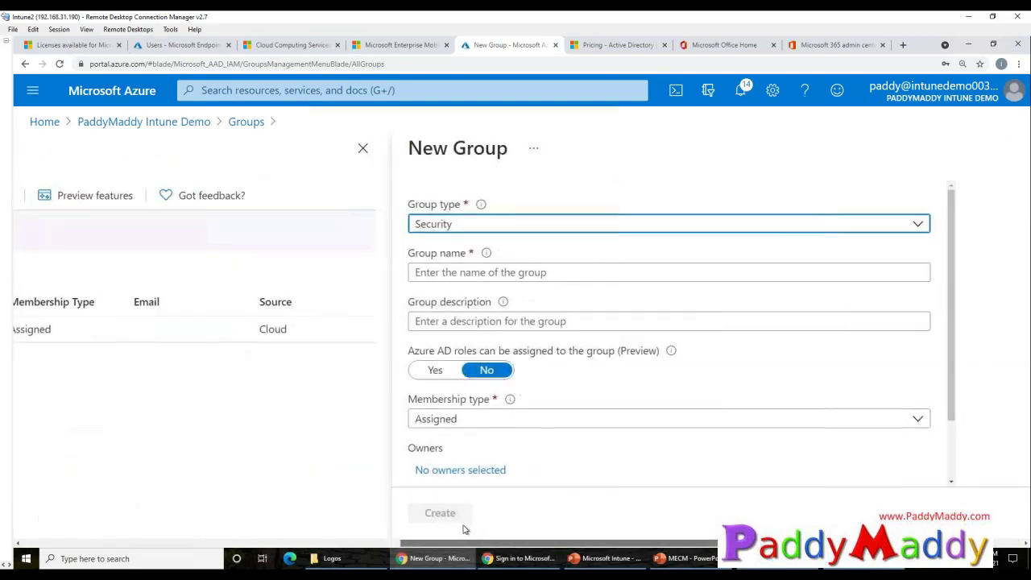
left_click(483, 274)
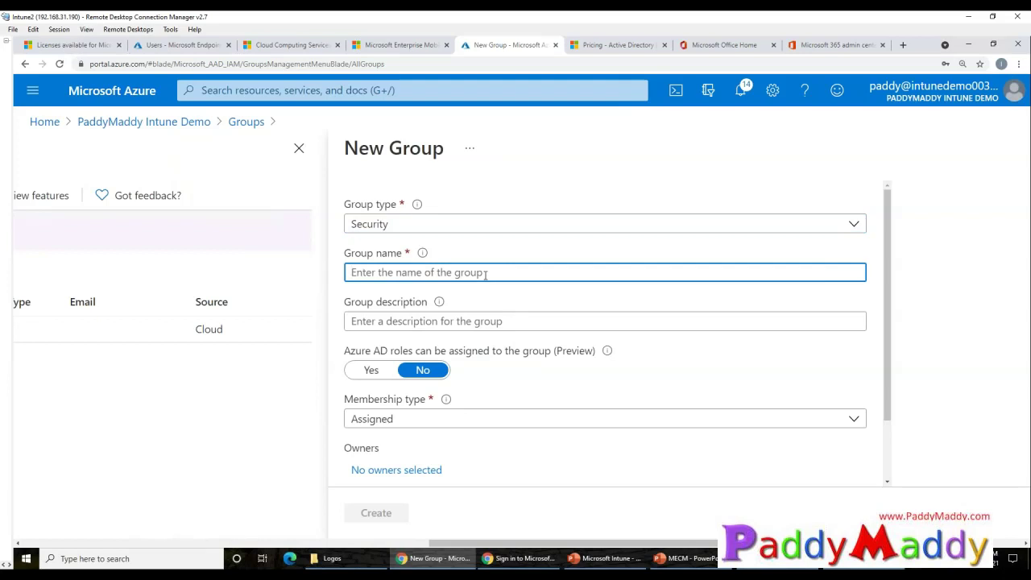
left_click(463, 227)
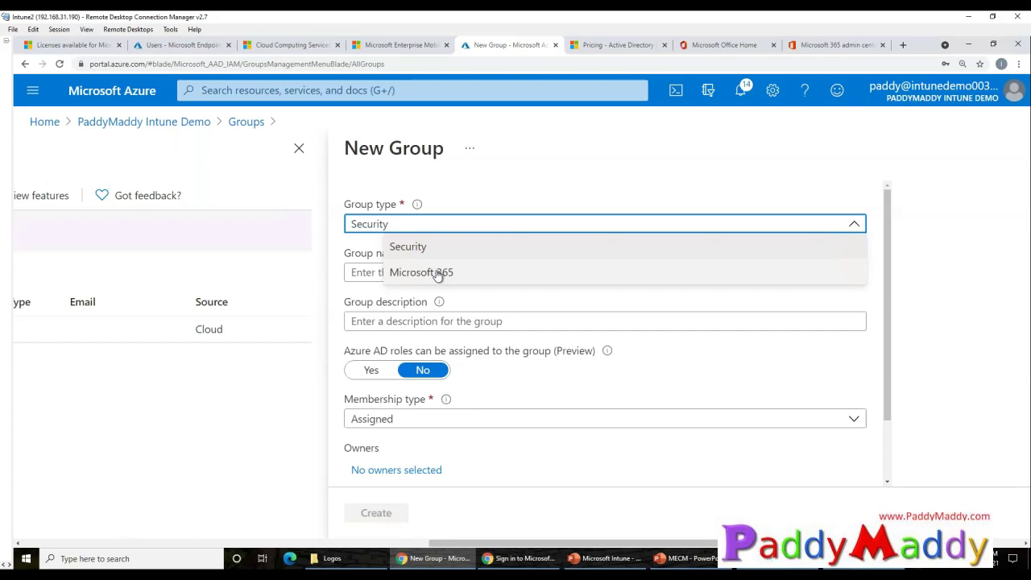
left_click(424, 249)
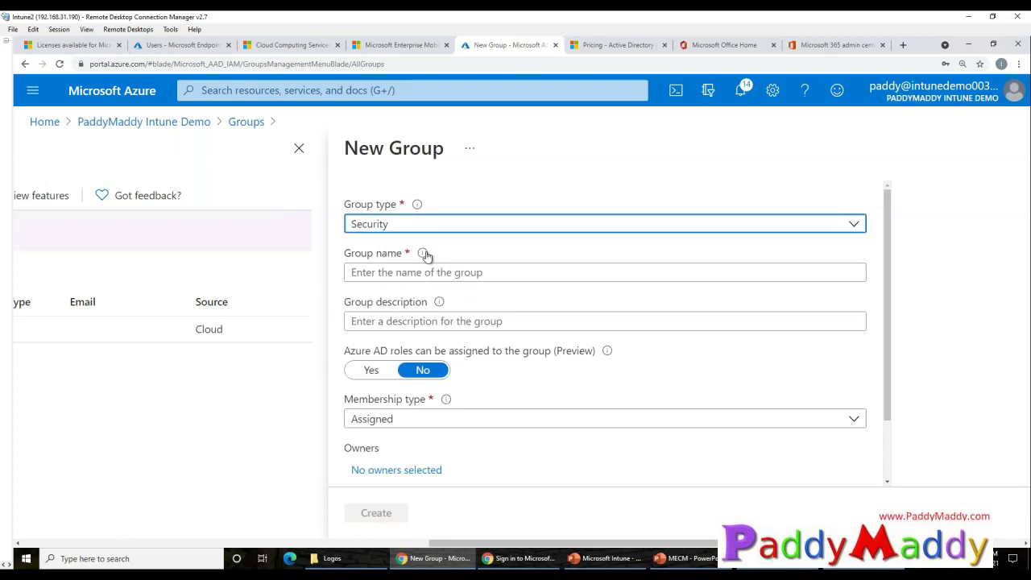
left_click(456, 273)
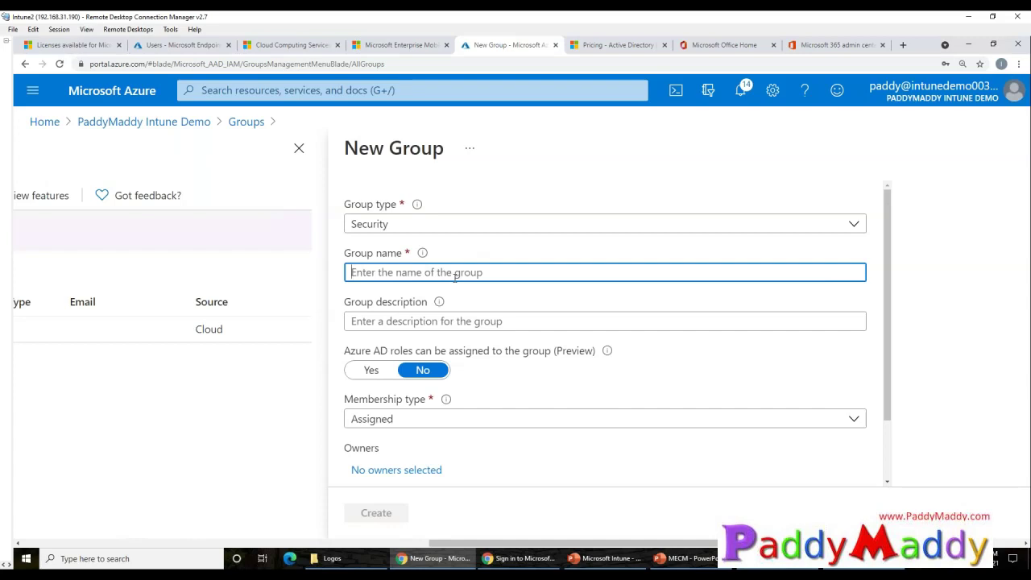
type("Intune")
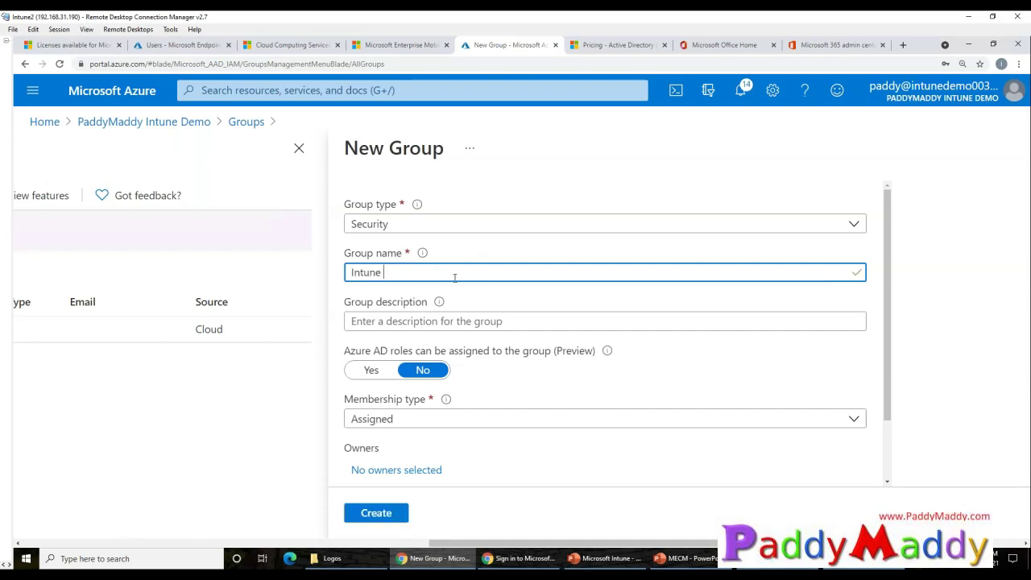
type(" All Users")
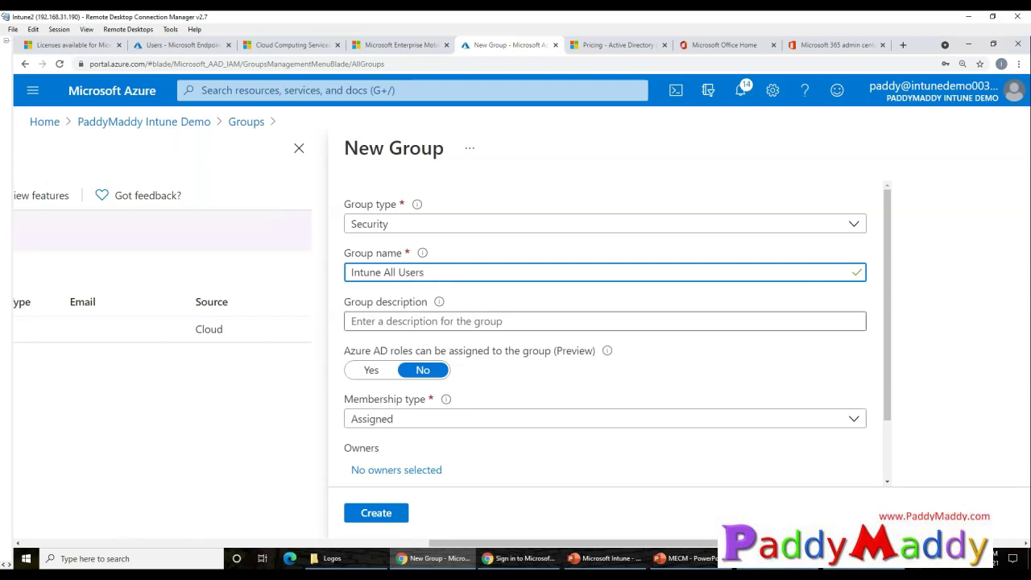
key("ctrl+a")
key("ctrl+c")
left_click(502, 320)
key("ctrl+v")
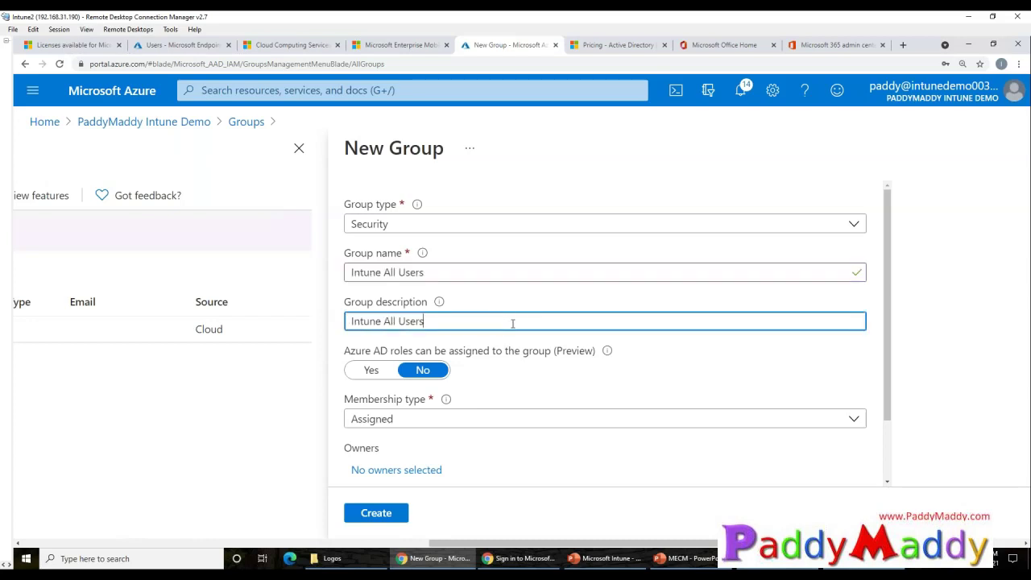
scroll(695, 364, "down", 1)
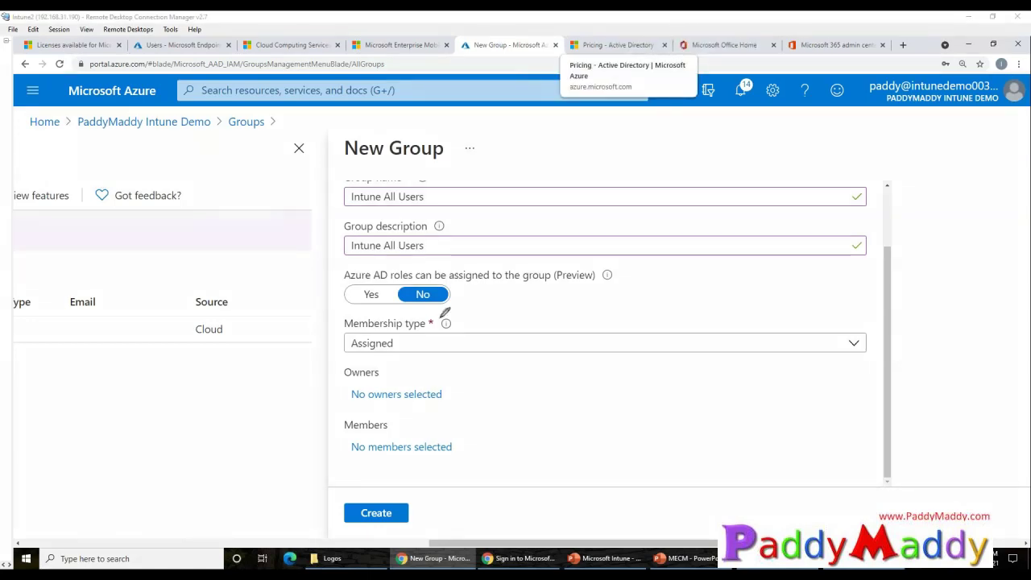
left_click_drag(193, 167, 181, 167)
mouse_move(180, 213)
left_mouse_down()
mouse_move(82, 300)
mouse_move(55, 345)
mouse_move(113, 317)
mouse_move(270, 336)
mouse_move(250, 324)
left_mouse_up()
mouse_move(160, 469)
left_mouse_down()
mouse_move(260, 354)
mouse_move(262, 369)
left_mouse_up()
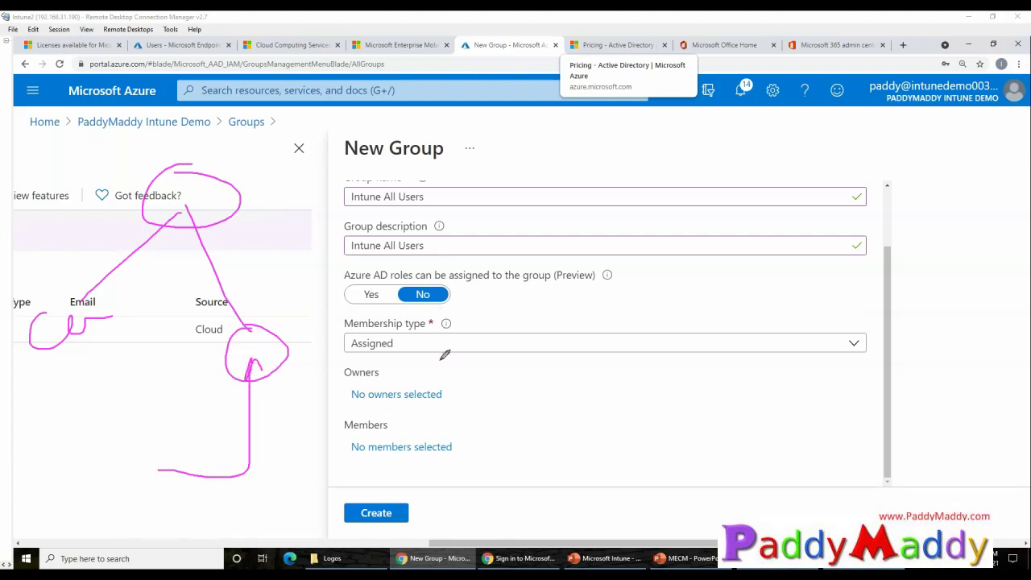
mouse_move(342, 266)
left_mouse_down()
mouse_move(346, 307)
mouse_move(640, 295)
mouse_move(476, 264)
mouse_move(336, 276)
left_mouse_up()
mouse_move(610, 292)
left_mouse_down()
mouse_move(685, 274)
mouse_move(638, 298)
left_mouse_up()
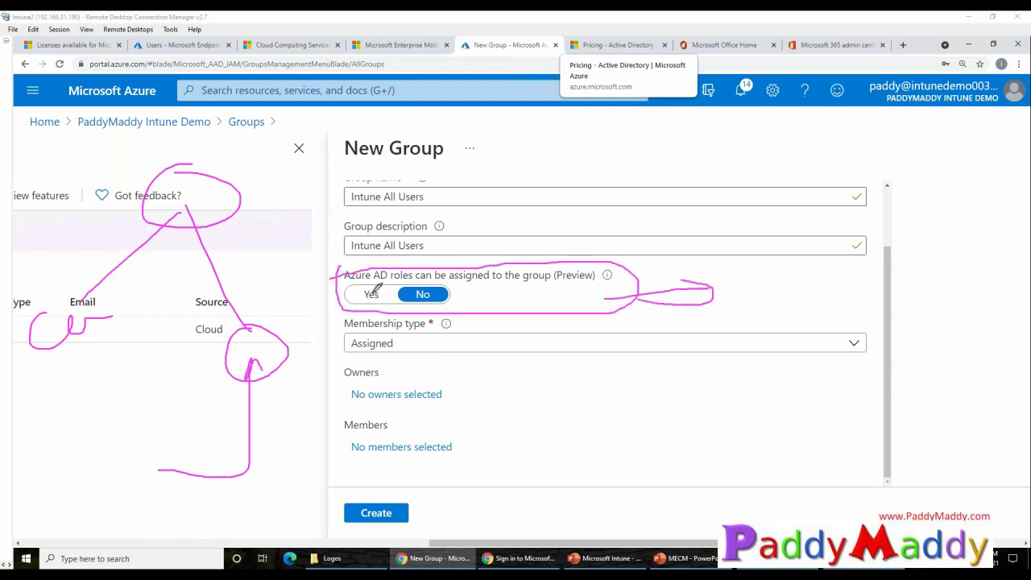
mouse_move(352, 276)
left_mouse_down()
mouse_move(393, 279)
mouse_move(437, 317)
mouse_move(441, 271)
left_mouse_up()
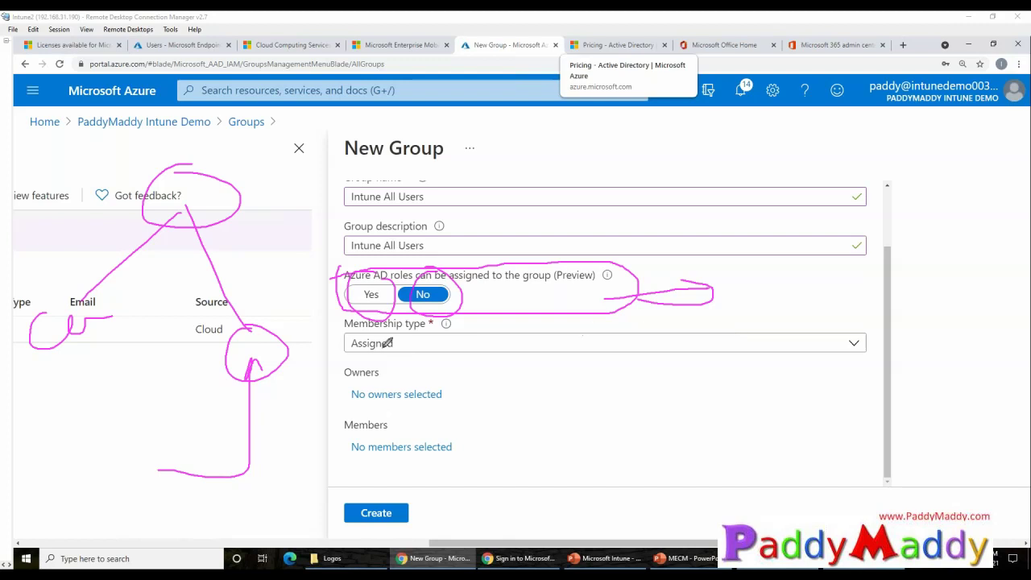
left_click_drag(397, 291, 411, 270)
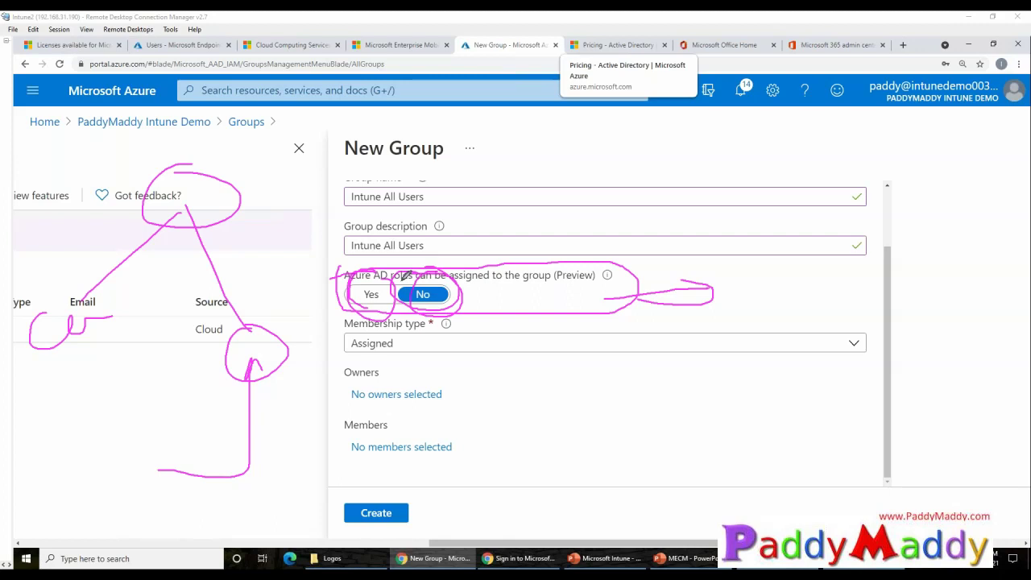
mouse_move(898, 158)
left_mouse_down()
mouse_move(901, 135)
mouse_move(915, 134)
mouse_move(924, 165)
mouse_move(963, 145)
left_mouse_up()
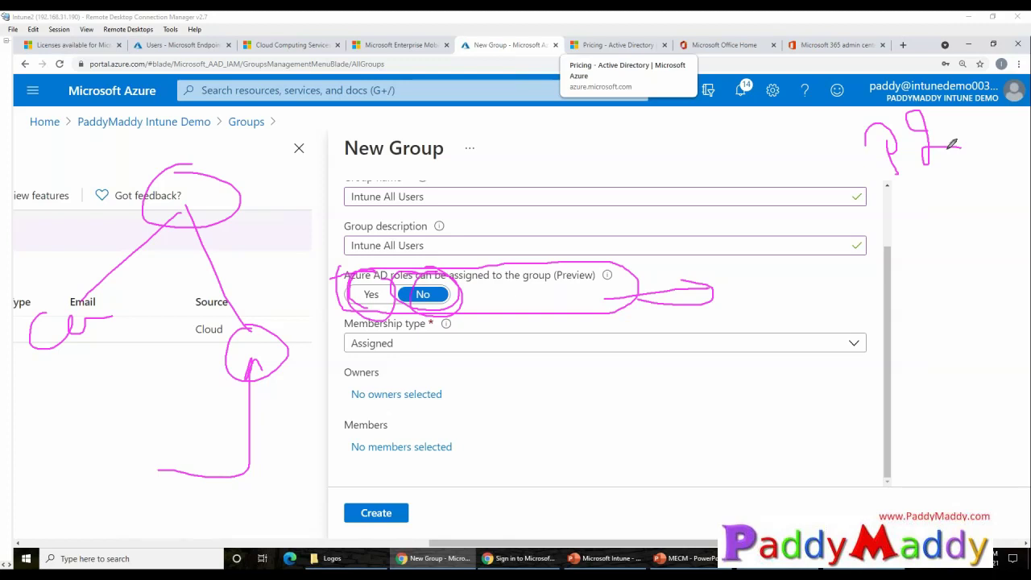
mouse_move(332, 266)
left_mouse_down()
mouse_move(324, 327)
mouse_move(741, 267)
mouse_move(435, 245)
left_mouse_up()
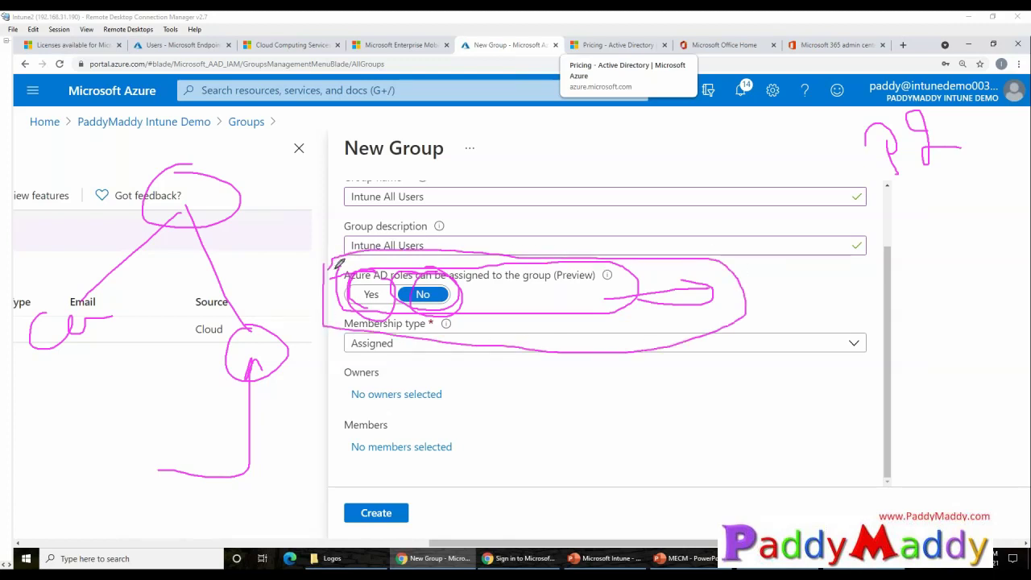
mouse_move(781, 292)
left_mouse_down()
mouse_move(772, 259)
mouse_move(805, 300)
mouse_move(854, 256)
left_mouse_up()
mouse_move(786, 329)
left_mouse_down()
mouse_move(794, 217)
mouse_move(784, 329)
left_mouse_up()
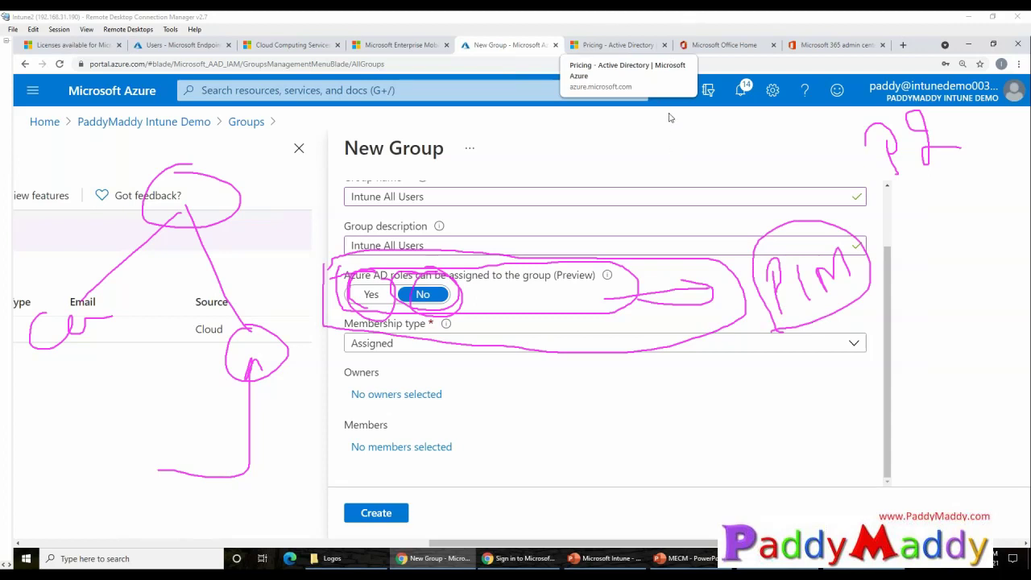
key("e")
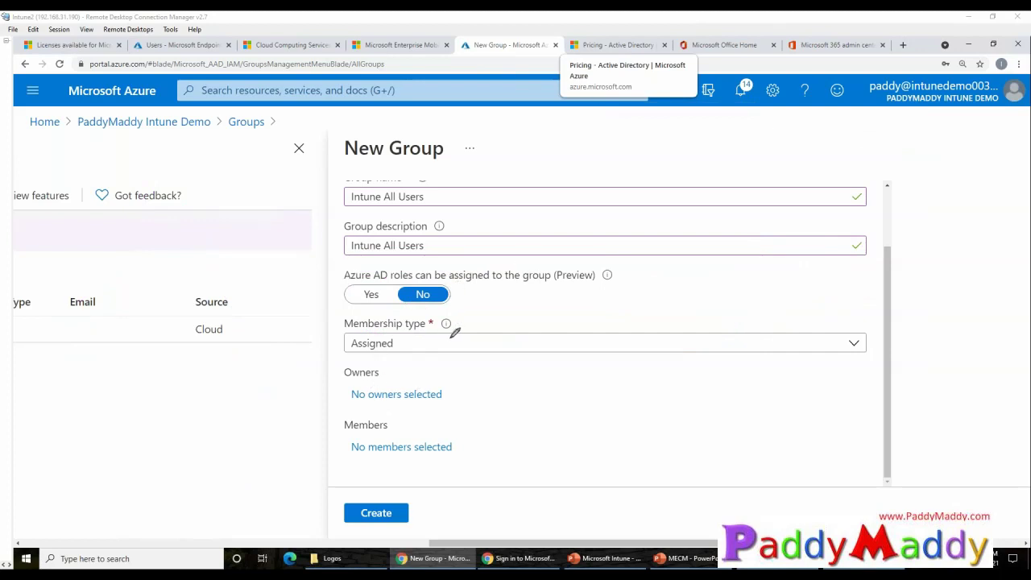
mouse_move(443, 318)
left_mouse_down()
mouse_move(327, 325)
mouse_move(387, 357)
mouse_move(448, 320)
left_mouse_up()
left_click_drag(355, 345, 326, 298)
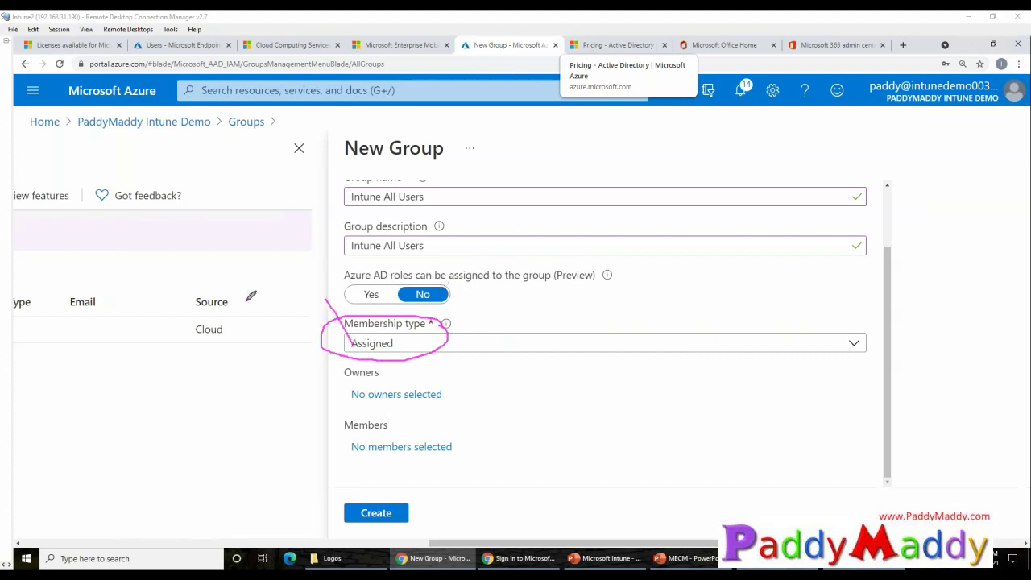
left_click_drag(166, 218, 171, 230)
mouse_move(75, 389)
left_mouse_down()
mouse_move(88, 373)
mouse_move(135, 431)
mouse_move(172, 416)
mouse_move(190, 242)
left_mouse_up()
left_click_drag(148, 396, 224, 250)
left_click_drag(220, 211, 219, 271)
mouse_move(161, 258)
left_mouse_down()
mouse_move(239, 232)
mouse_move(232, 281)
left_mouse_up()
mouse_move(168, 463)
left_mouse_down()
mouse_move(170, 499)
mouse_move(230, 480)
mouse_move(219, 475)
mouse_move(282, 261)
mouse_move(250, 303)
mouse_move(288, 270)
left_mouse_up()
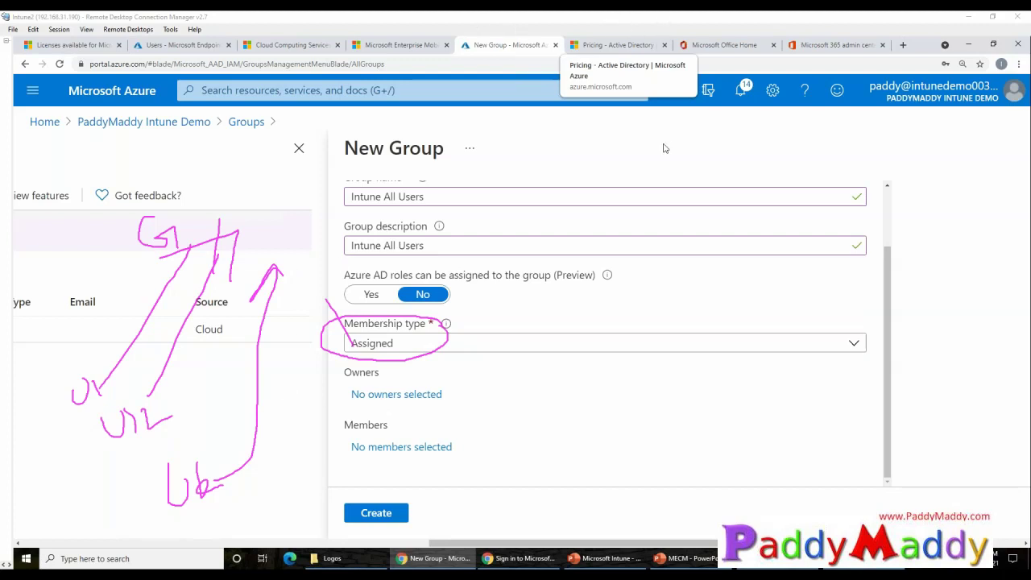
key("Escape")
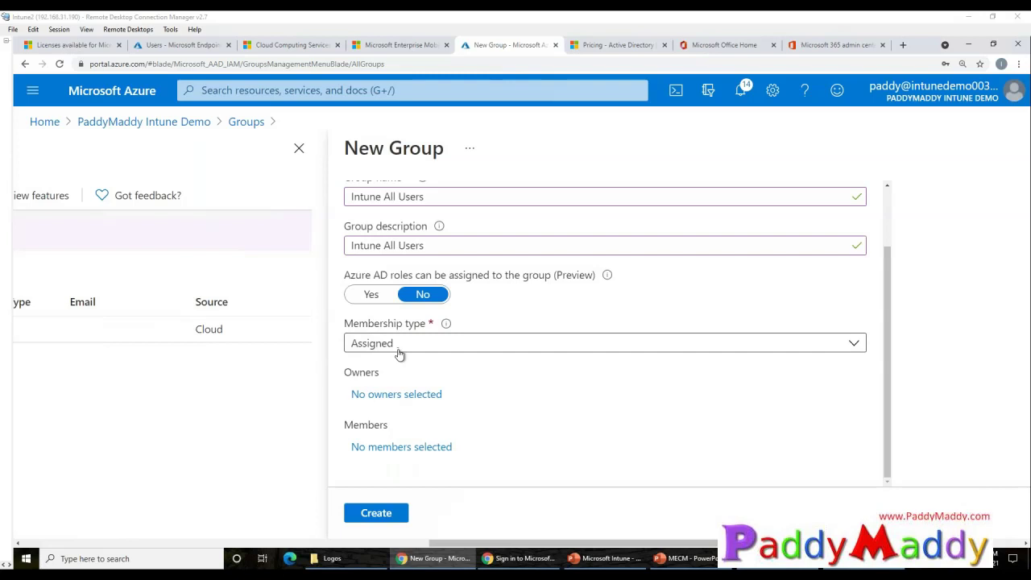
left_click(399, 353)
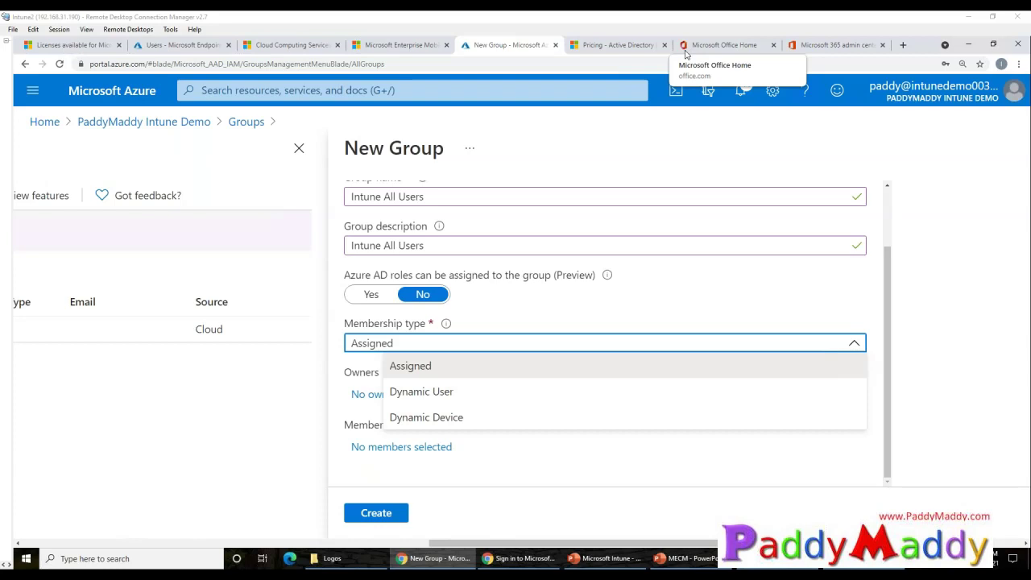
mouse_move(449, 131)
left_mouse_down()
mouse_move(401, 117)
mouse_move(417, 137)
left_mouse_up()
mouse_move(385, 390)
left_mouse_down()
mouse_move(247, 269)
mouse_move(326, 171)
mouse_move(296, 166)
mouse_move(337, 182)
left_mouse_up()
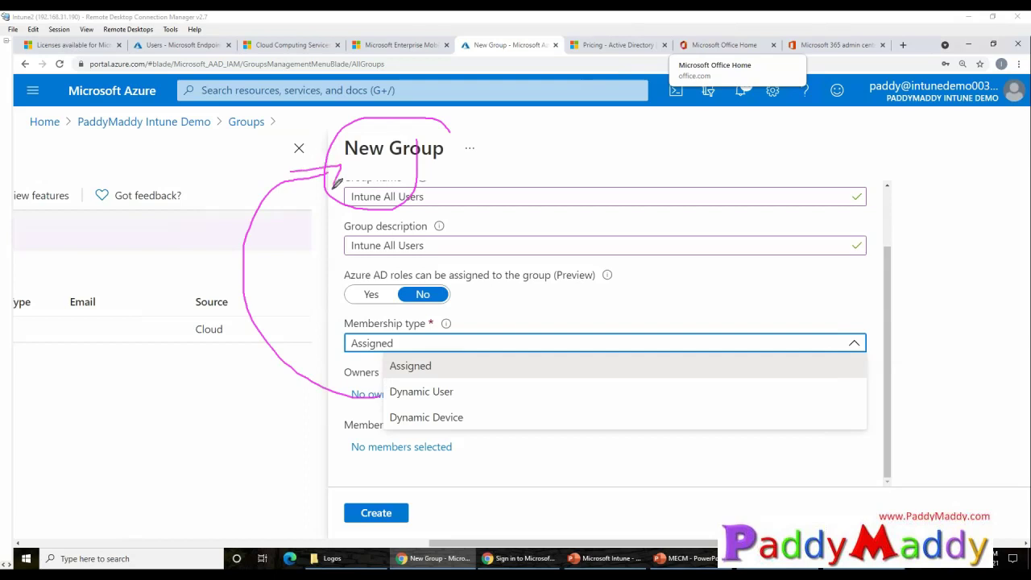
mouse_move(464, 370)
left_mouse_down()
mouse_move(405, 396)
mouse_move(543, 317)
mouse_move(566, 289)
left_mouse_up()
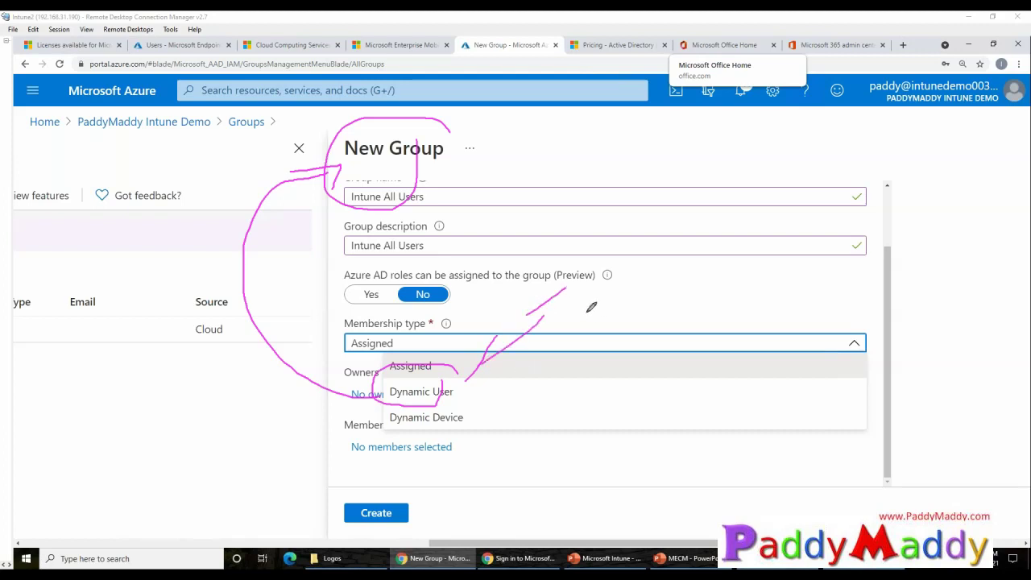
left_click_drag(610, 197, 648, 168)
left_click_drag(612, 236, 666, 186)
mouse_move(613, 292)
left_mouse_down()
mouse_move(643, 296)
mouse_move(671, 254)
left_mouse_up()
mouse_move(637, 331)
left_mouse_down()
mouse_move(646, 336)
mouse_move(678, 273)
left_mouse_up()
left_click_drag(633, 274, 669, 224)
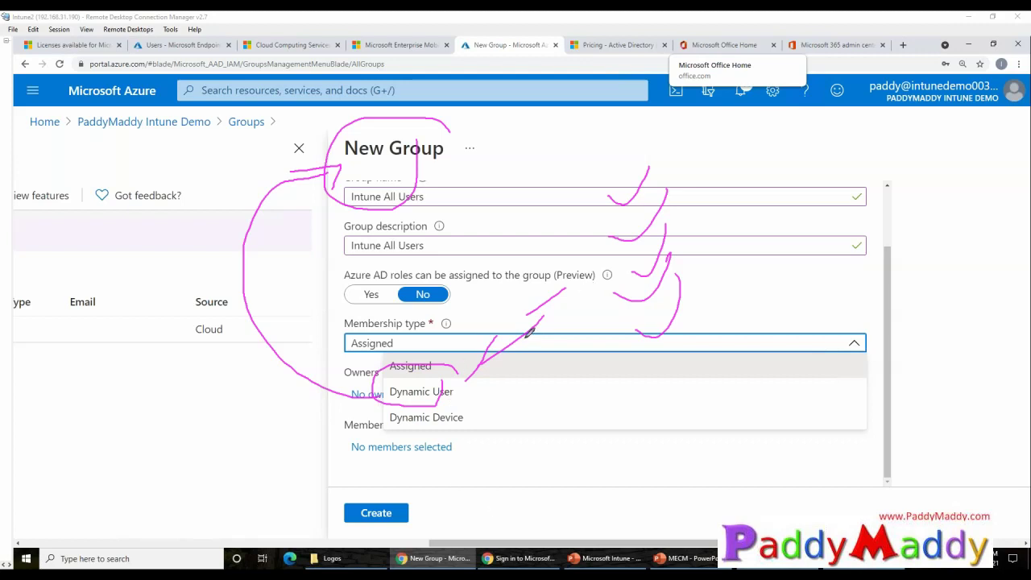
mouse_move(479, 384)
left_mouse_down()
mouse_move(427, 372)
mouse_move(471, 377)
left_mouse_up()
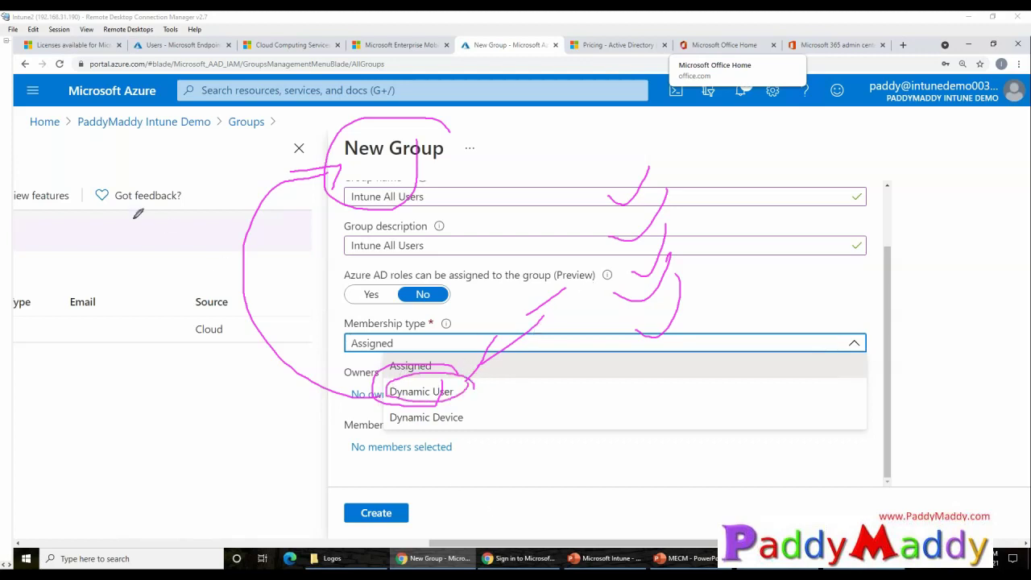
left_click_drag(119, 241, 161, 187)
left_click_drag(167, 480, 370, 395)
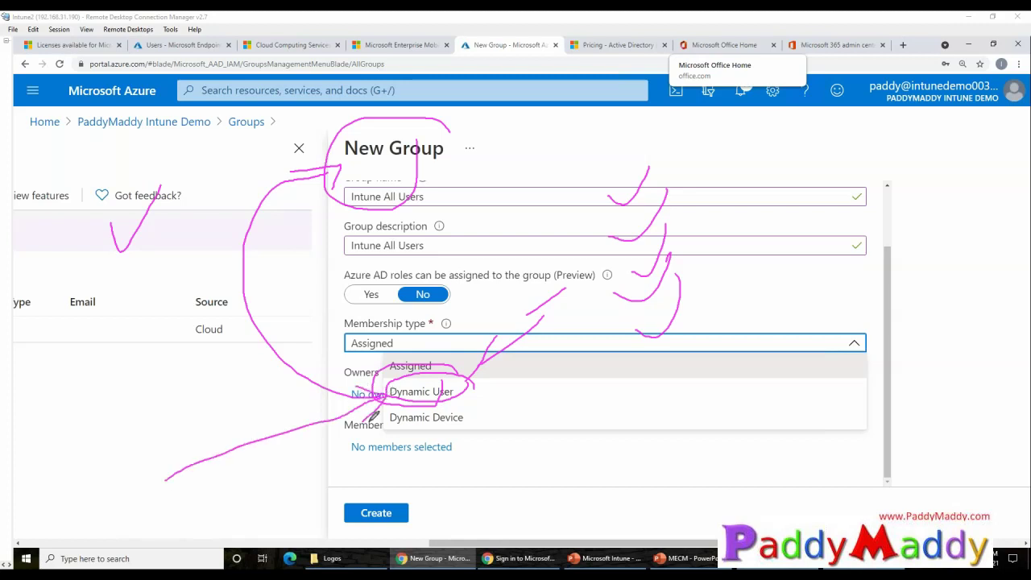
mouse_move(550, 532)
left_mouse_down()
mouse_move(480, 439)
mouse_move(440, 462)
left_mouse_up()
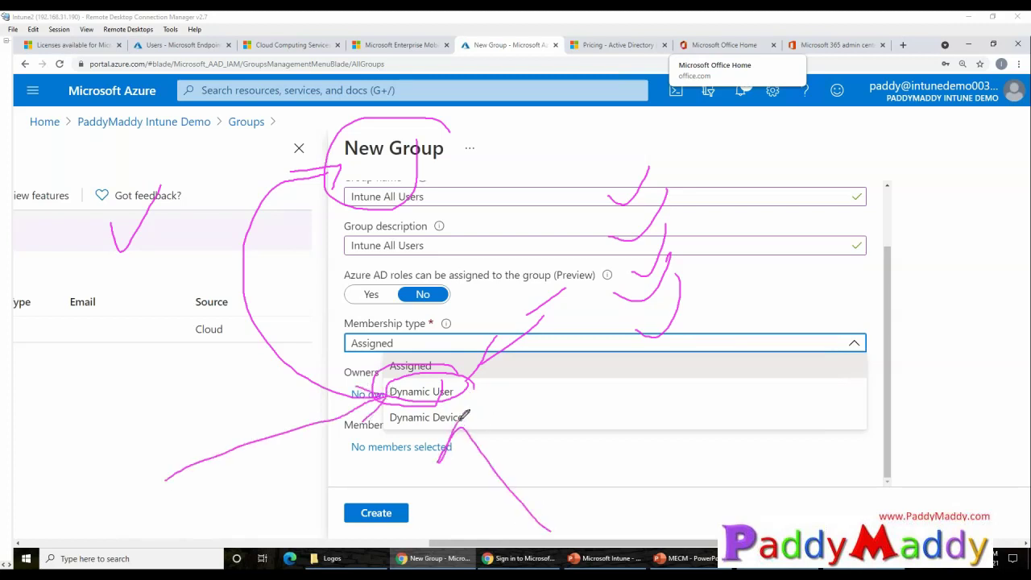
mouse_move(475, 417)
left_mouse_down()
mouse_move(604, 412)
mouse_move(561, 432)
left_mouse_up()
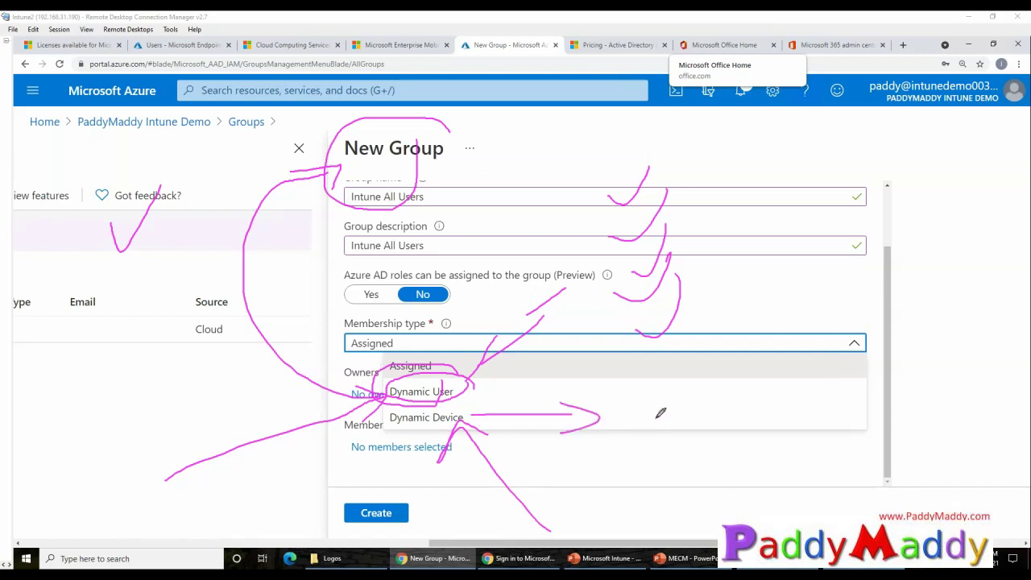
mouse_move(371, 446)
left_mouse_down()
mouse_move(460, 426)
mouse_move(364, 433)
mouse_move(477, 394)
left_mouse_up()
mouse_move(483, 453)
left_mouse_down()
mouse_move(576, 470)
mouse_move(683, 509)
left_mouse_up()
mouse_move(383, 298)
left_mouse_down()
mouse_move(335, 445)
mouse_move(434, 248)
left_mouse_up()
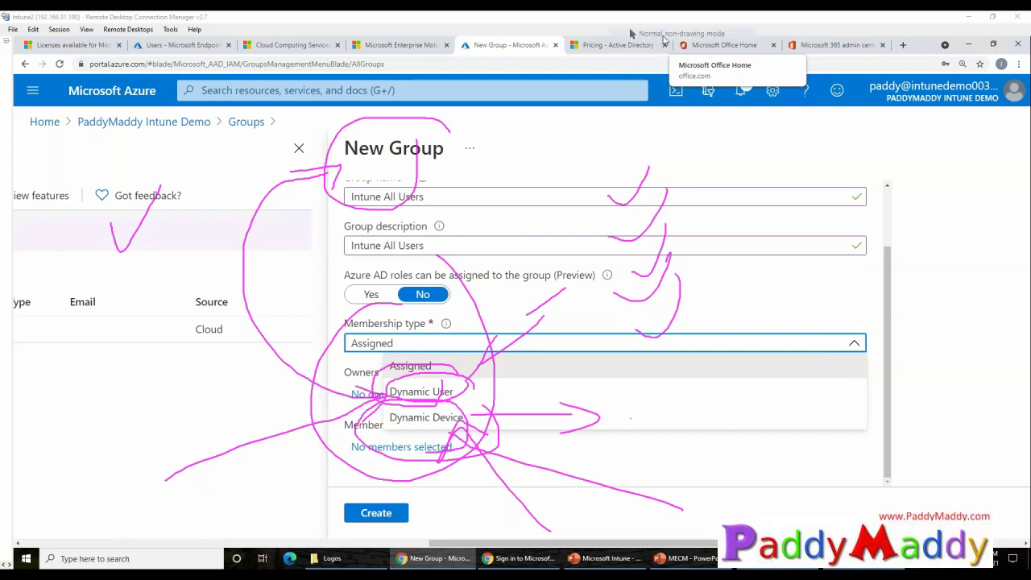
key("Escape")
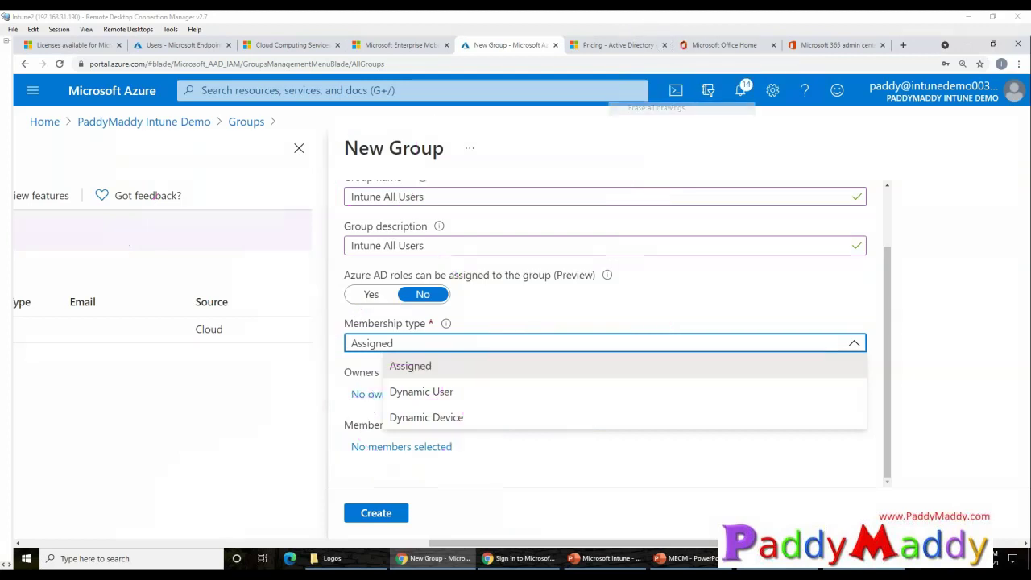
Set the Intune All Users membership type to Dynamic Device and start a dynamic query.
left_click(612, 478)
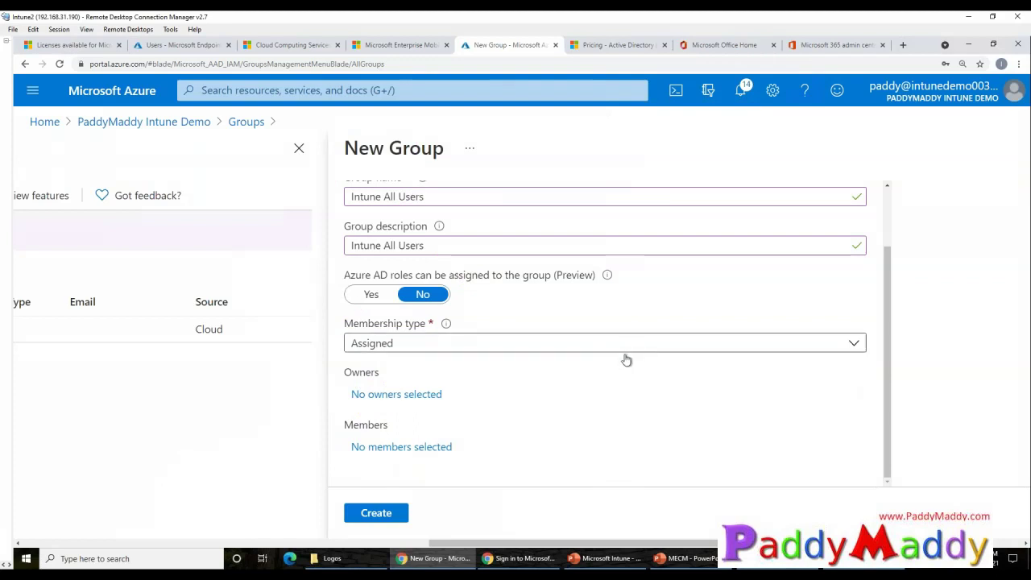
left_click_drag(709, 546, 528, 501)
left_click(536, 344)
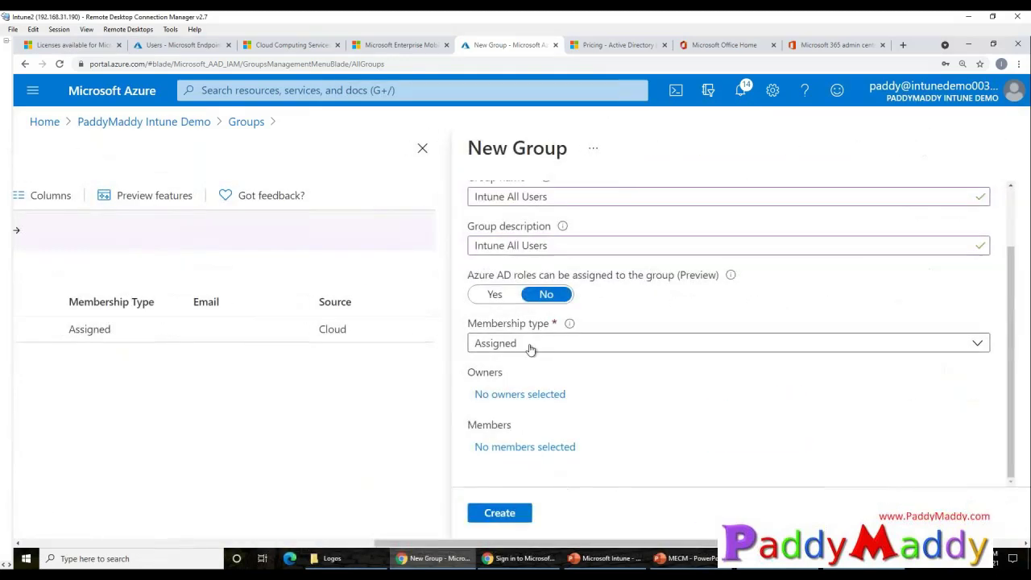
left_click(548, 417)
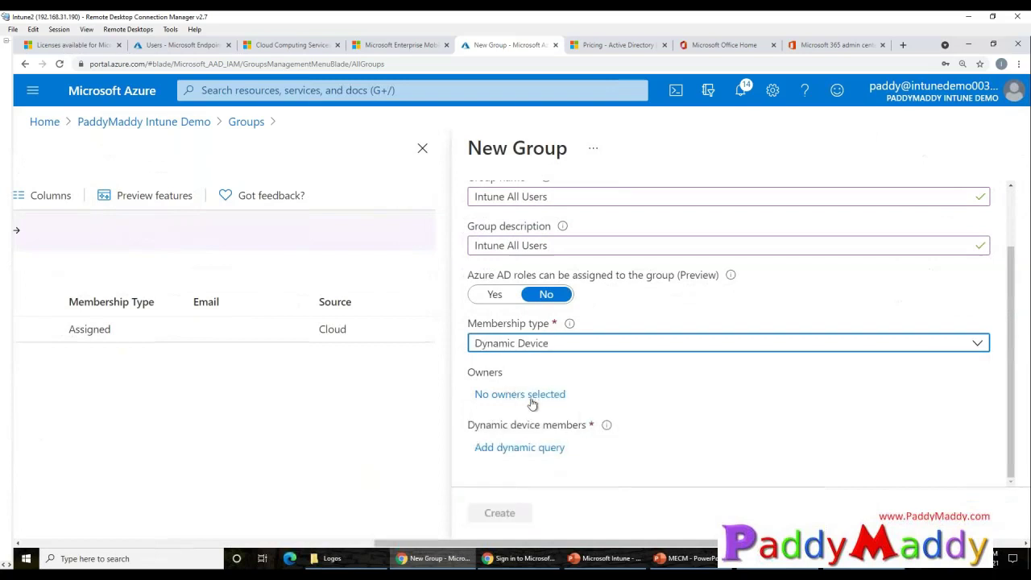
left_click(519, 449)
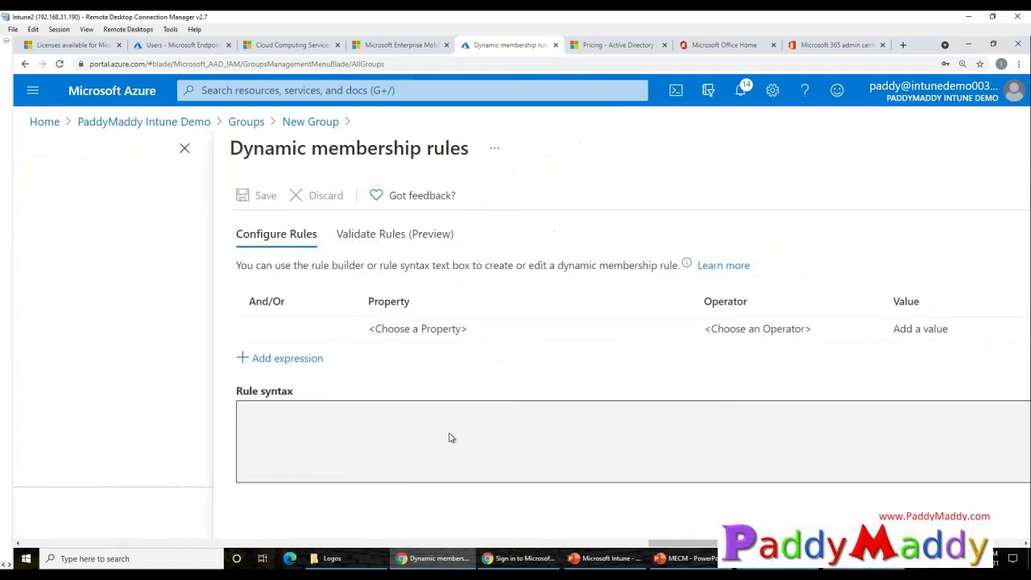
Browse the rule's device Property and Operator lists, then close the rules without adding one.
left_click(580, 329)
left_click(644, 347)
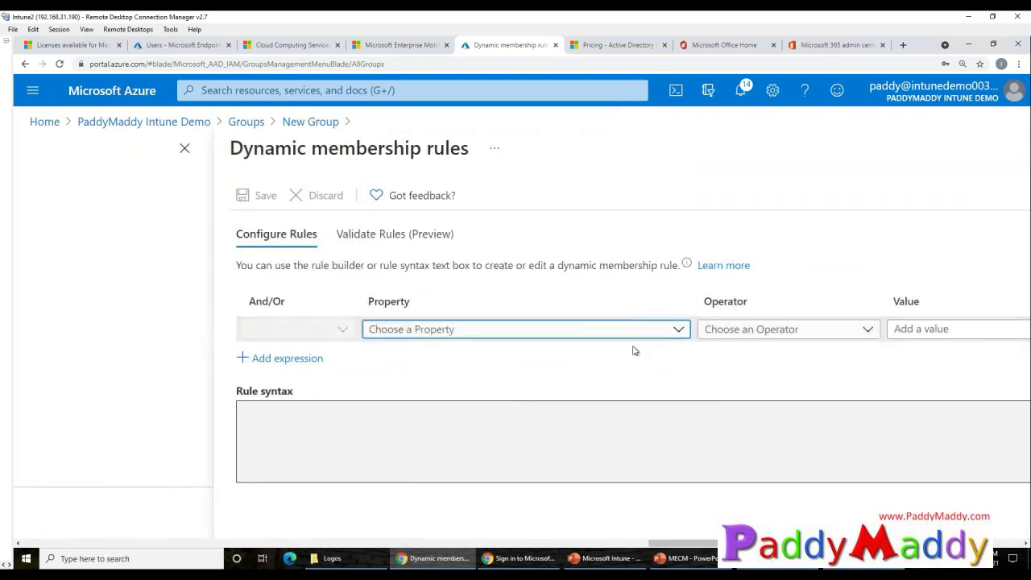
left_click(537, 334)
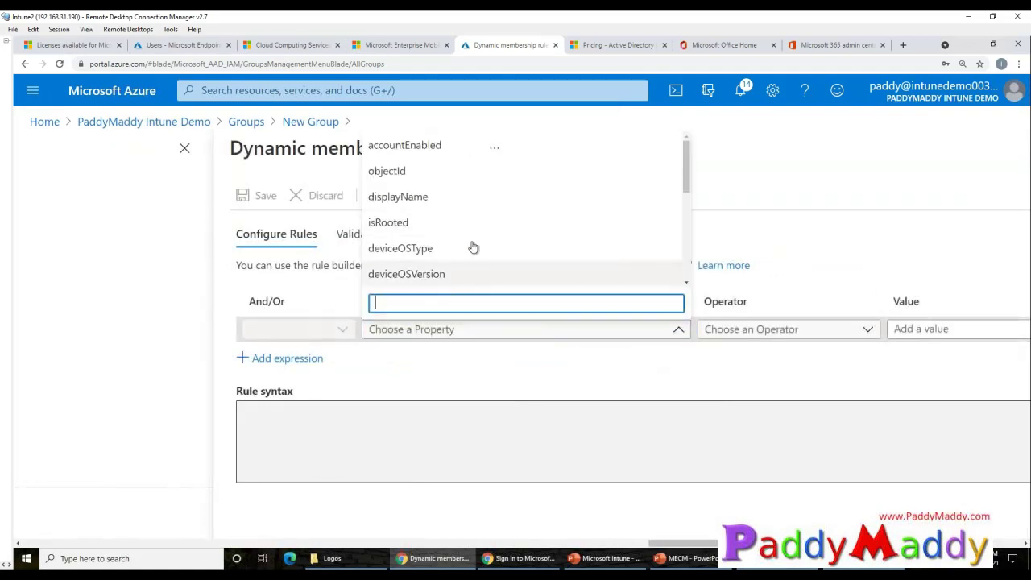
scroll(461, 216, "down", 5)
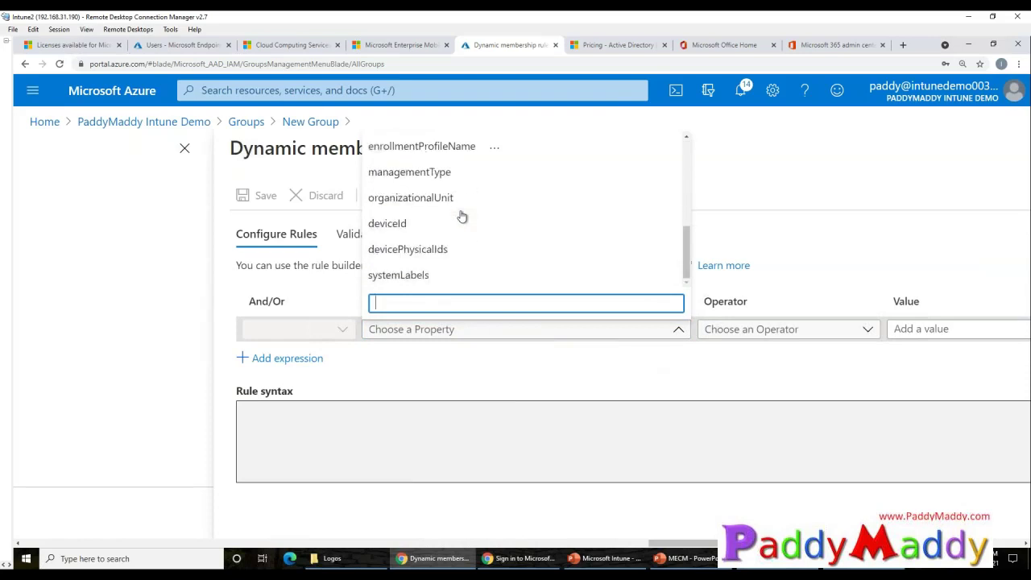
left_click(784, 339)
left_click(784, 340)
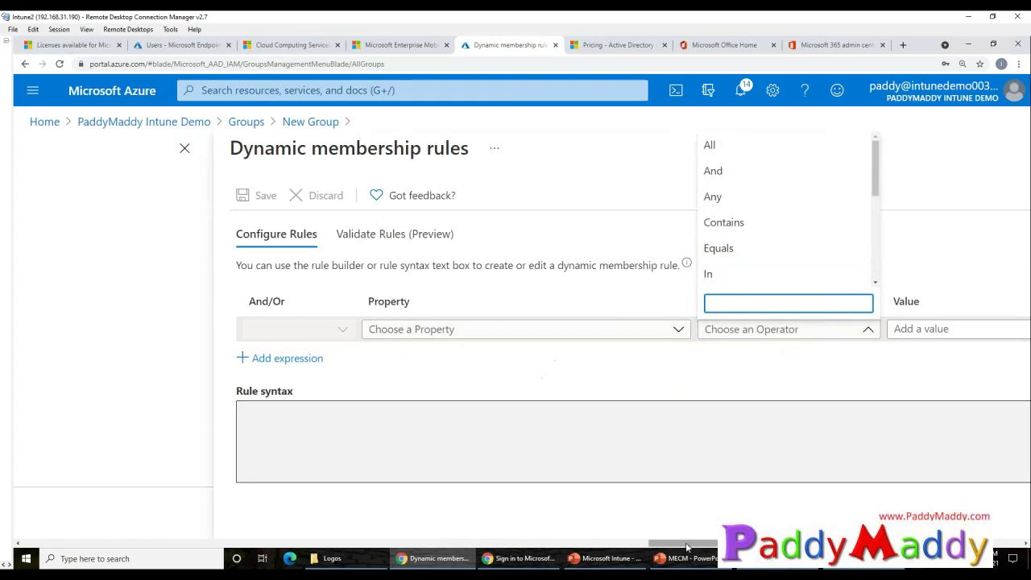
key("Escape")
key("Escape")
key("Escape")
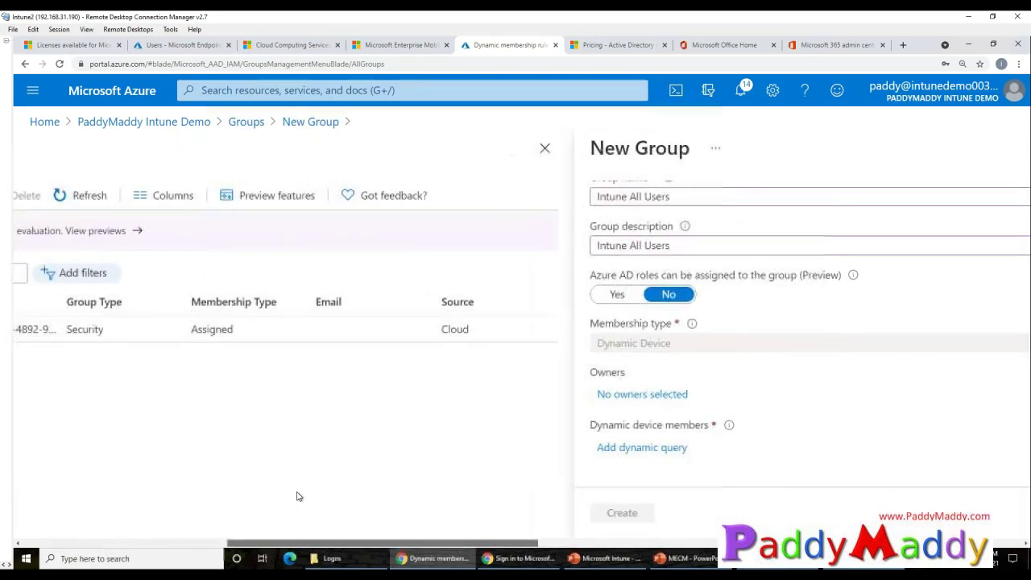
Return to the Azure home page and switch to the Microsoft Intune PowerPoint deck.
left_click(97, 91)
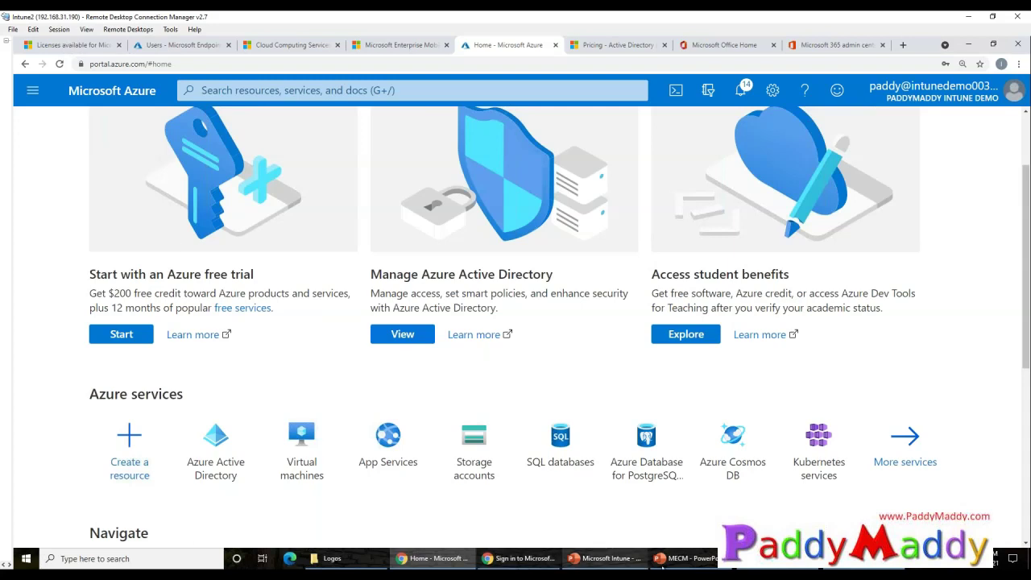
left_click(617, 556)
left_click(163, 288)
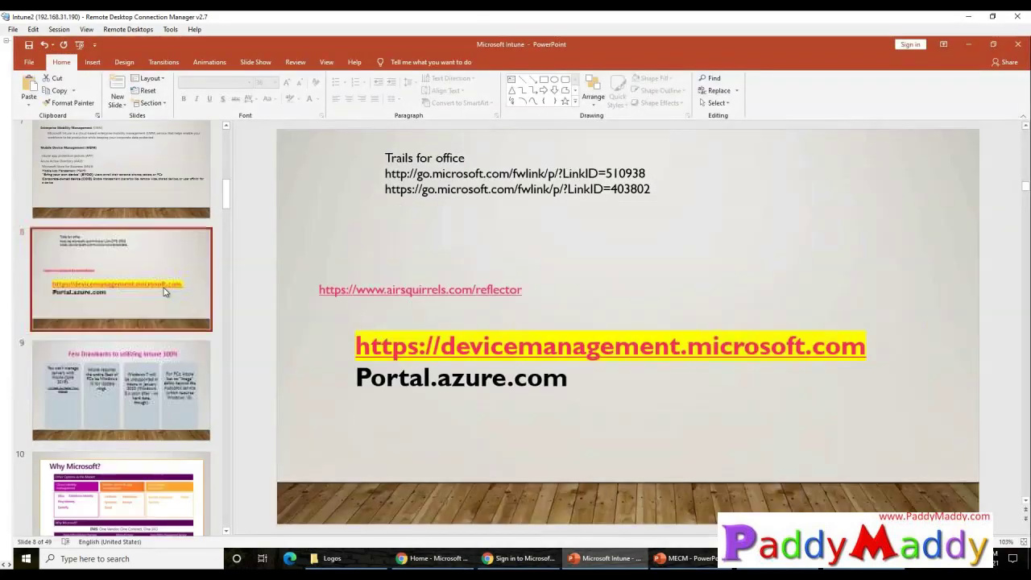
Jump to the first slide, then to the final slide 49, Payment Links.
key("Home")
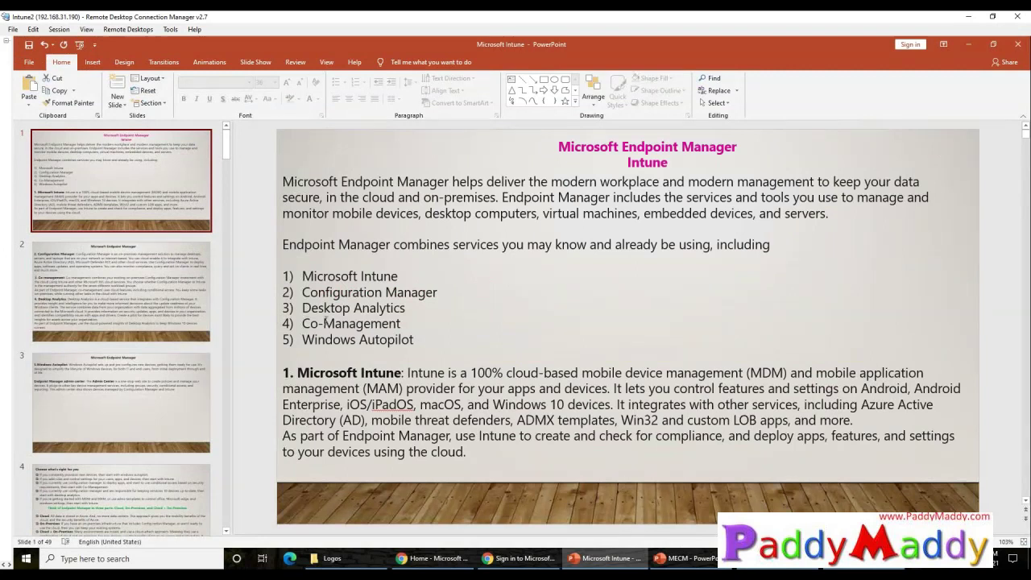
key("End")
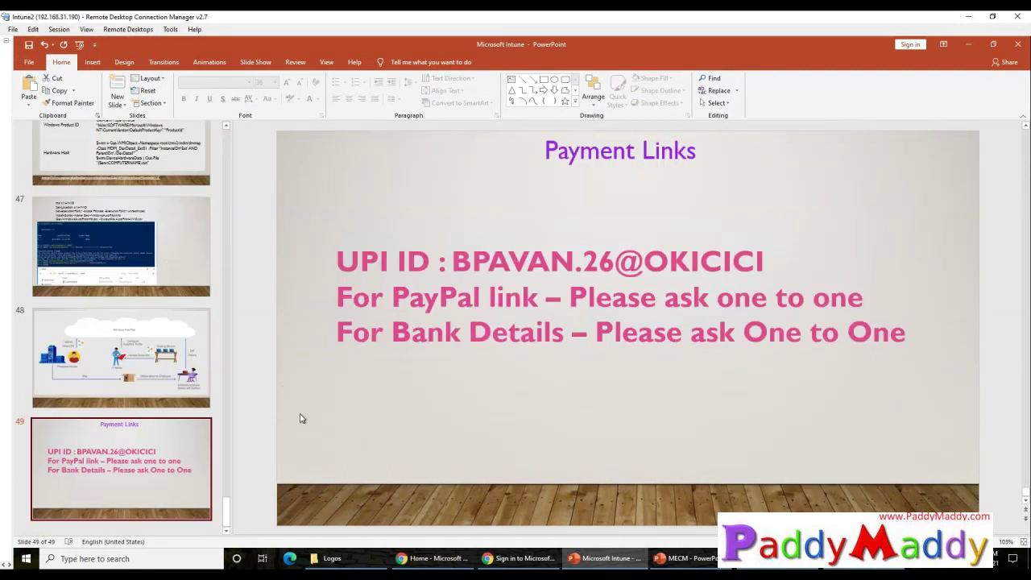
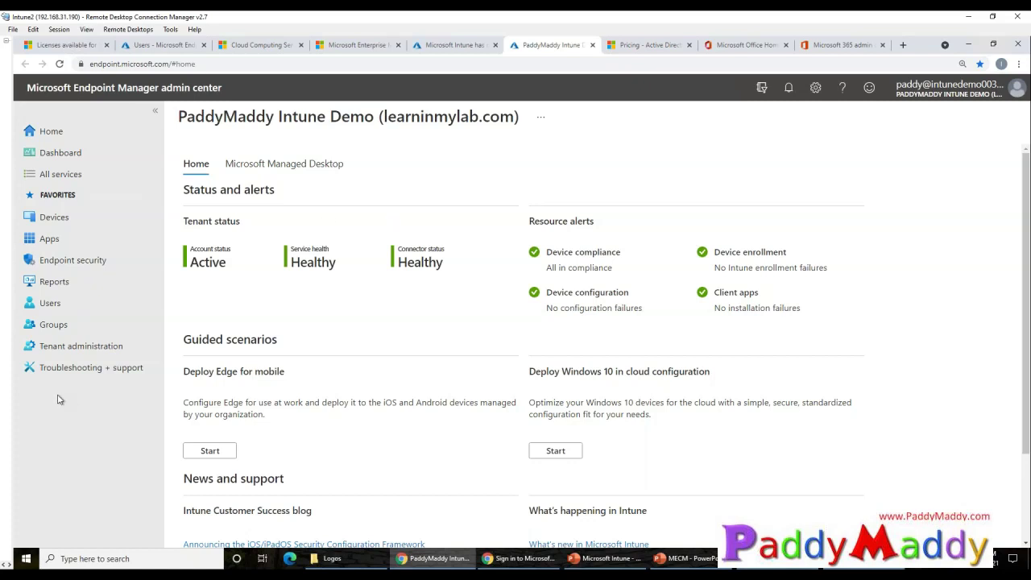
Review the list of all built-in Intune roles under Tenant administration.
left_click(83, 351)
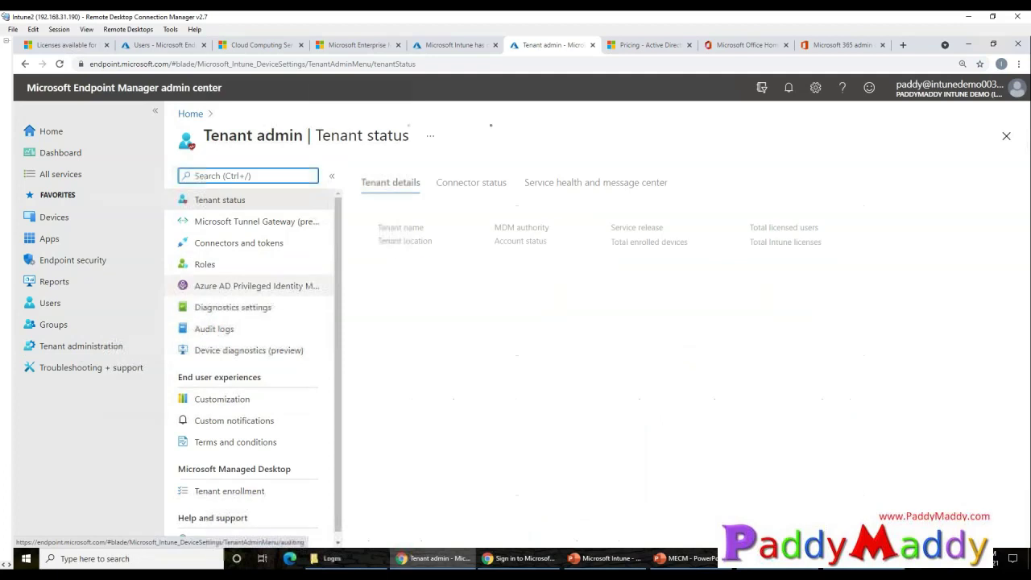
left_click(204, 267)
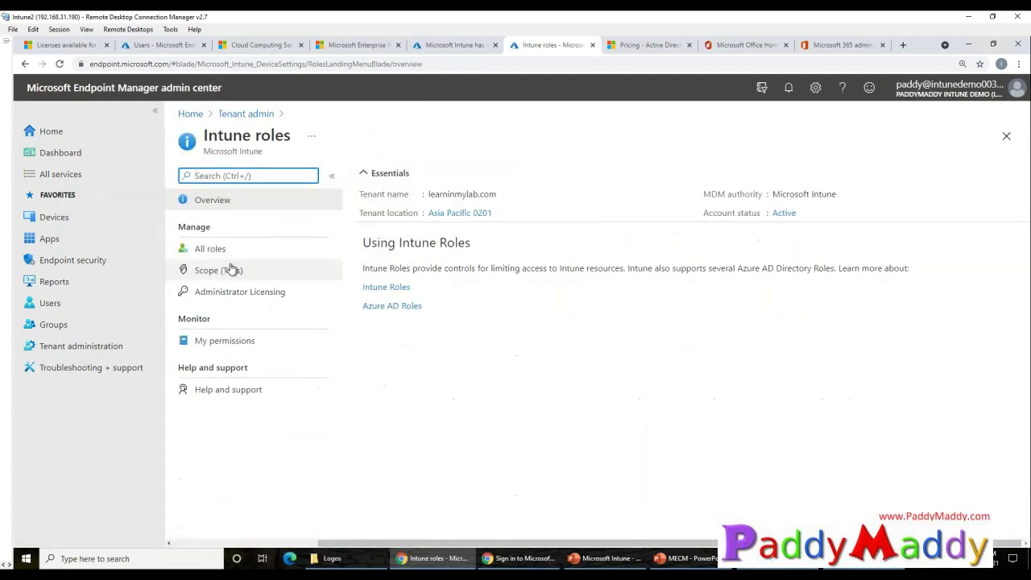
left_click(205, 249)
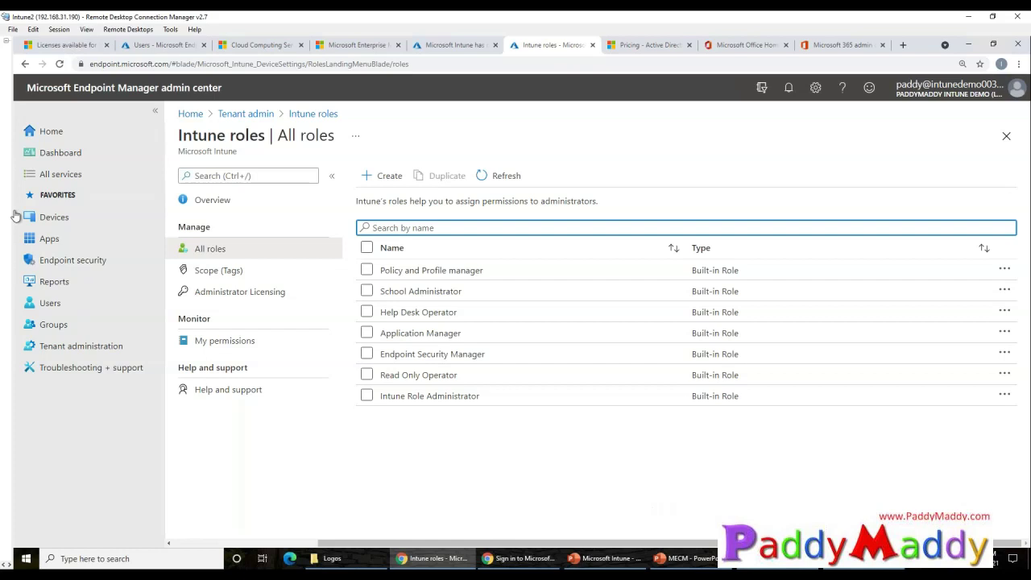
Open the Devices overview from the Home dashboard and select the portal's web address.
left_click(36, 131)
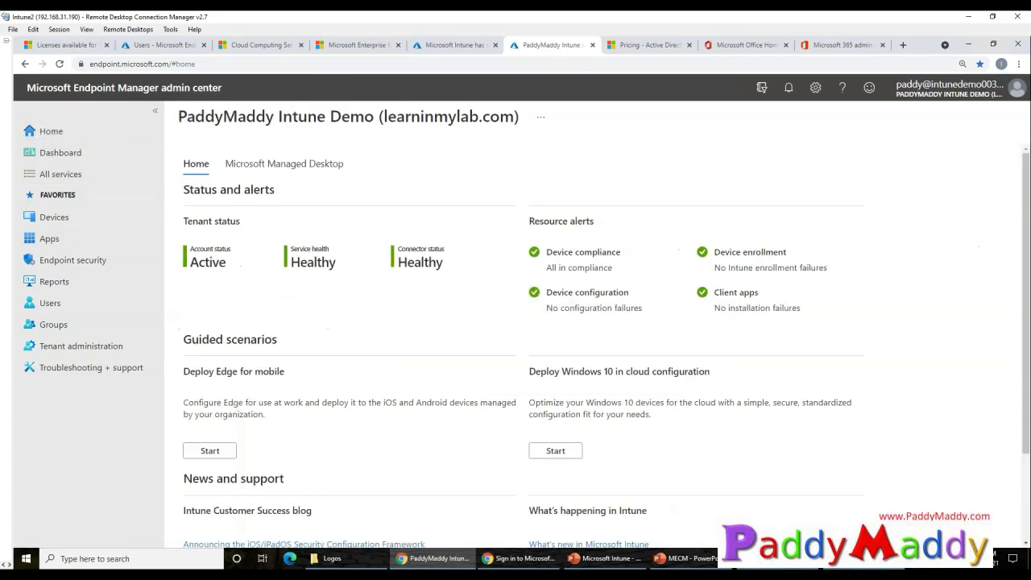
left_click(65, 216)
left_click_drag(90, 64, 193, 64)
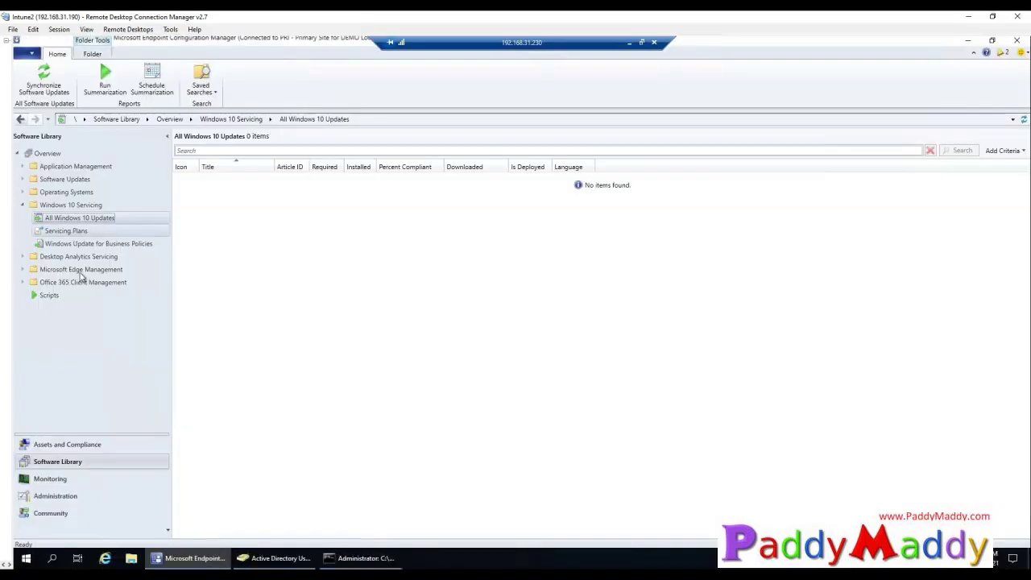
List all devices in Assets and Compliance and view INHYD-CM01's details.
left_click(49, 444)
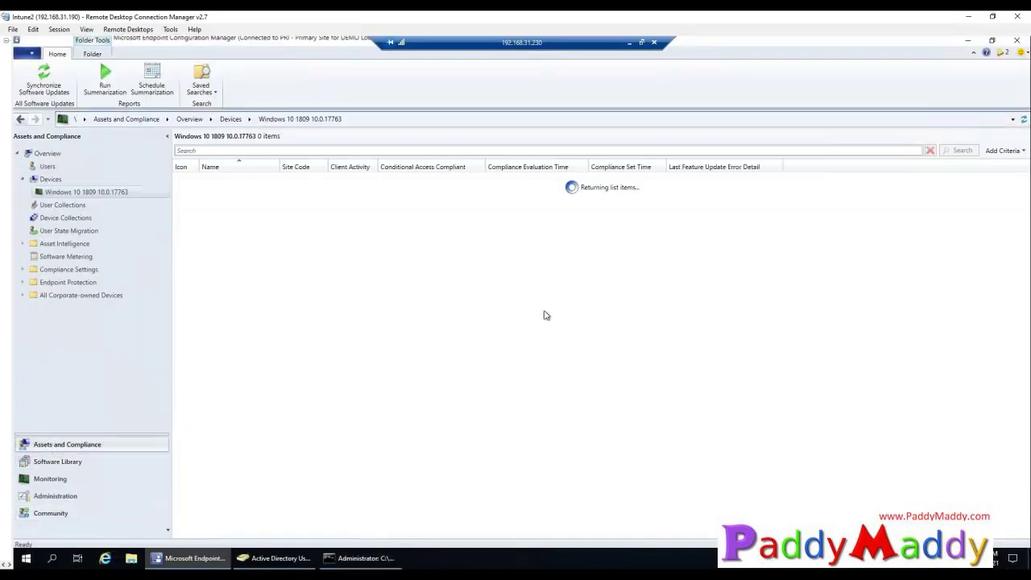
left_click(50, 179)
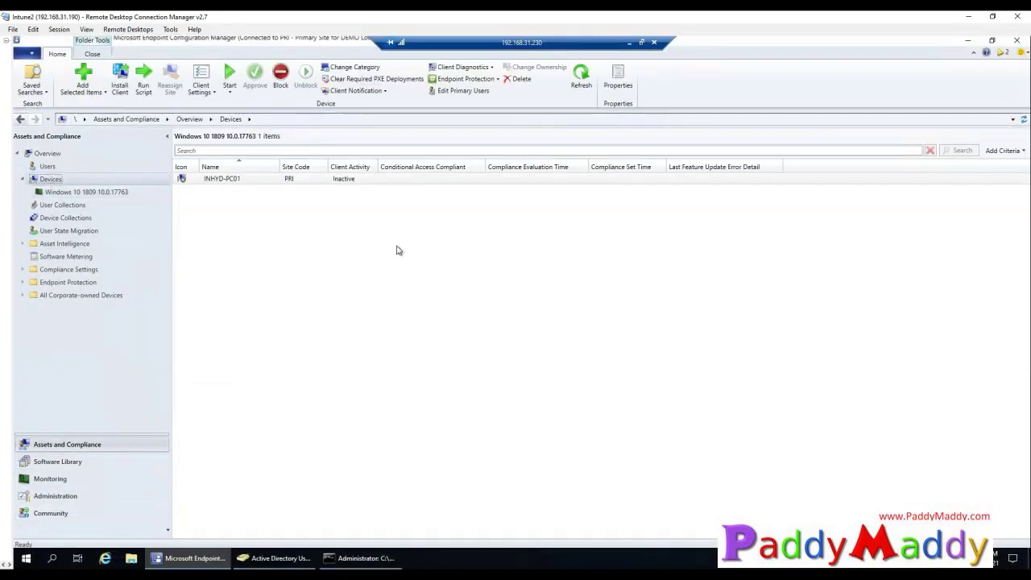
left_click(264, 203)
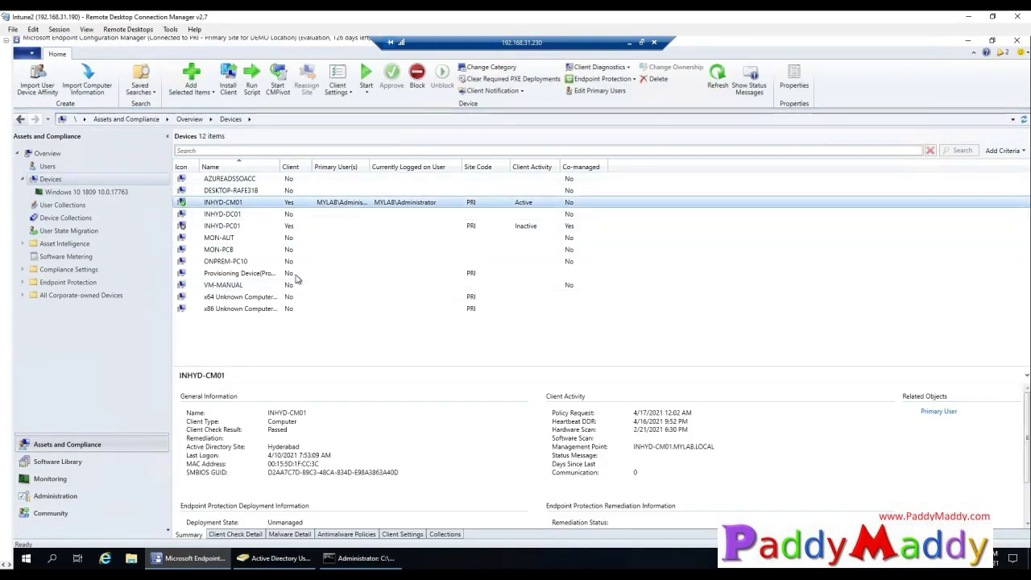
Sort devices by co-management status, check INHYD-PC01, then go to Cloud Management Gateway.
left_click(575, 167)
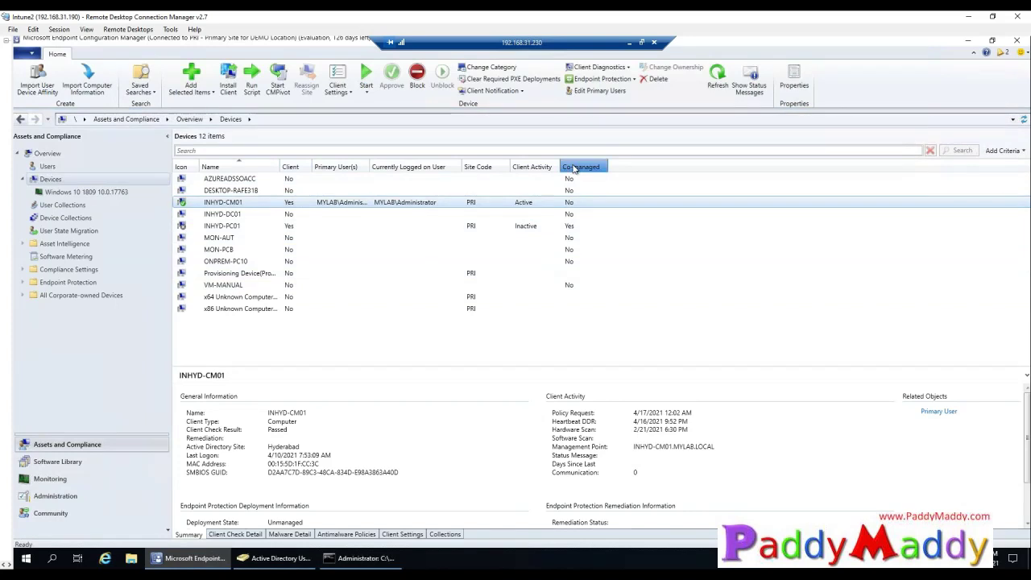
left_click(568, 311)
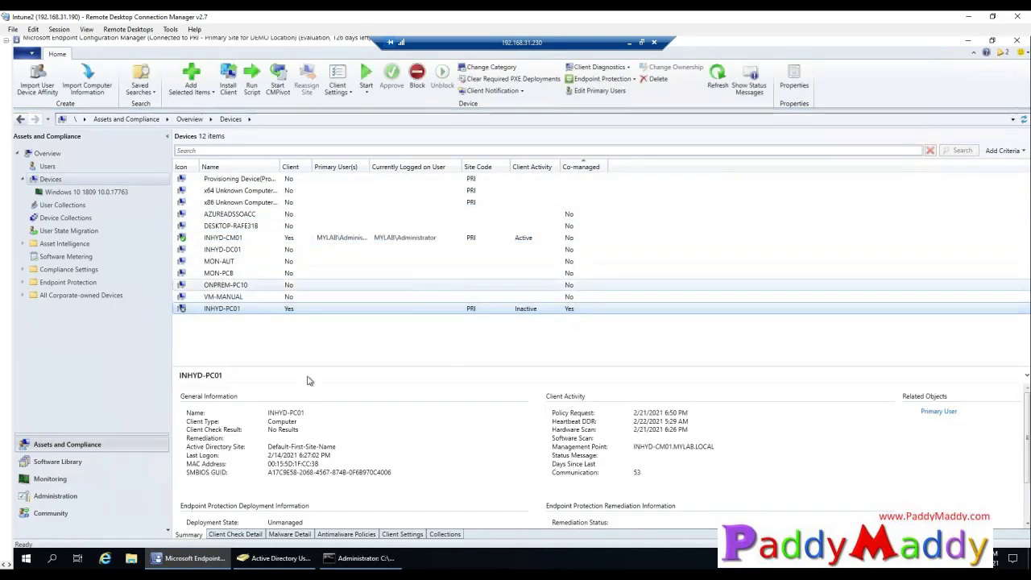
left_click(58, 495)
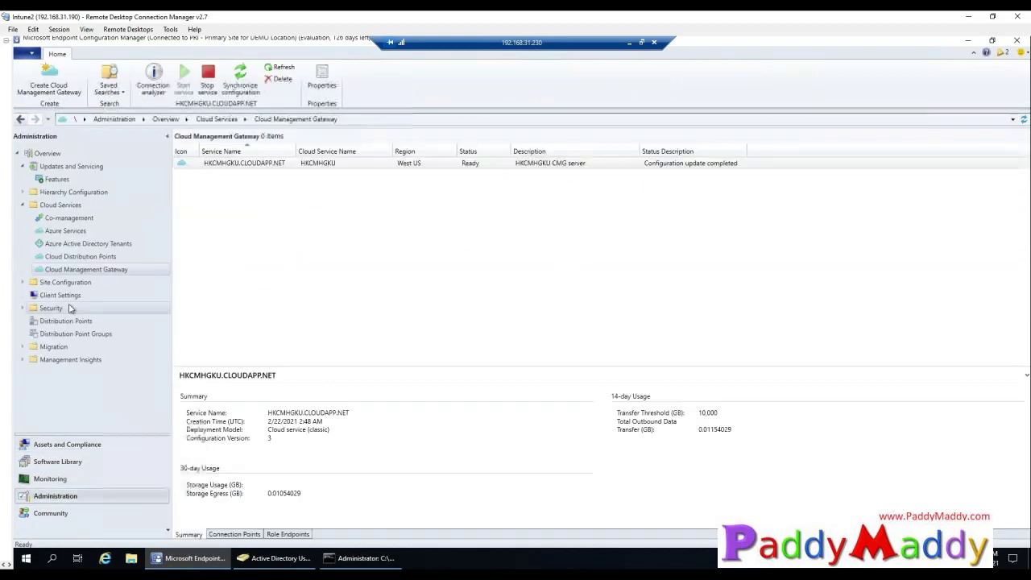
Open and close the properties of the HKCMHGKU.CLOUDAPP.NET gateway.
left_click(224, 166)
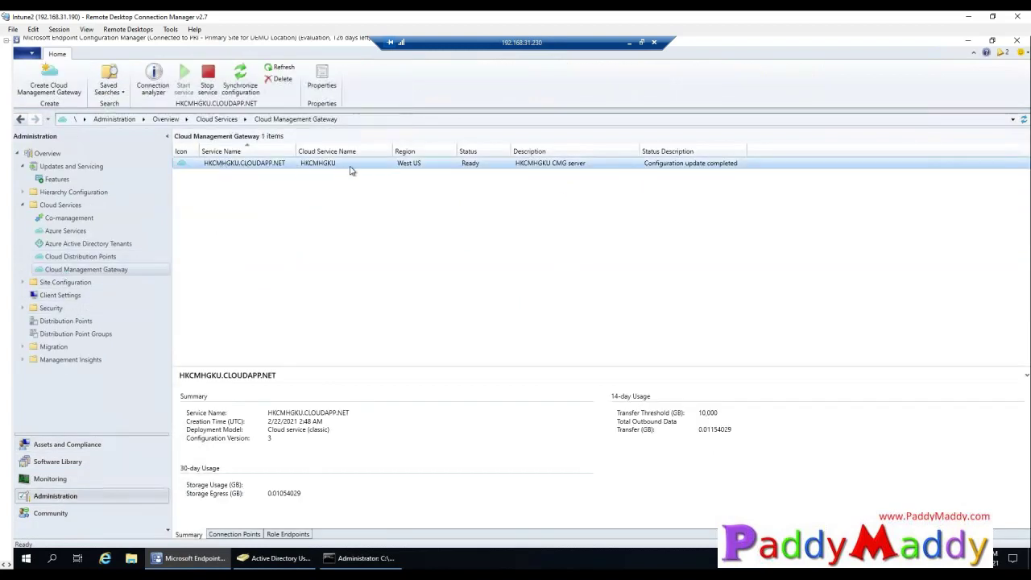
left_click(321, 81)
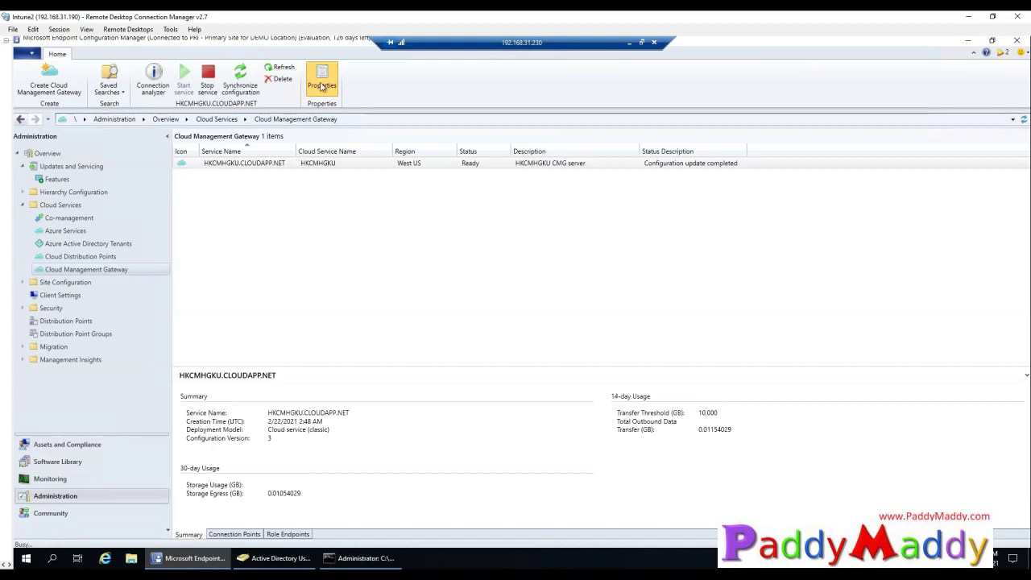
key("Escape")
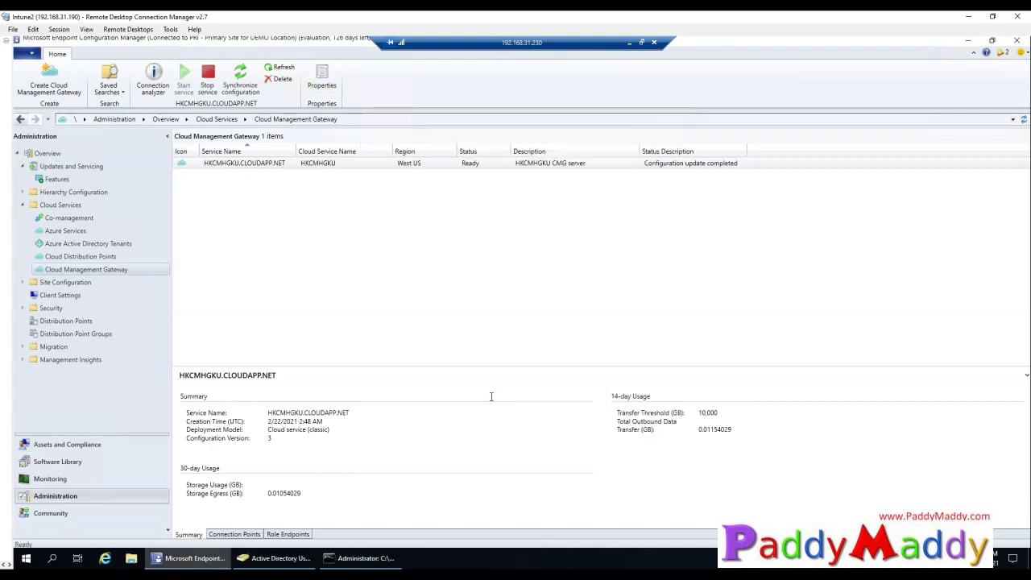
Review the CMG service's discovery details under Azure Services, then minimize the remote session.
left_click(73, 232)
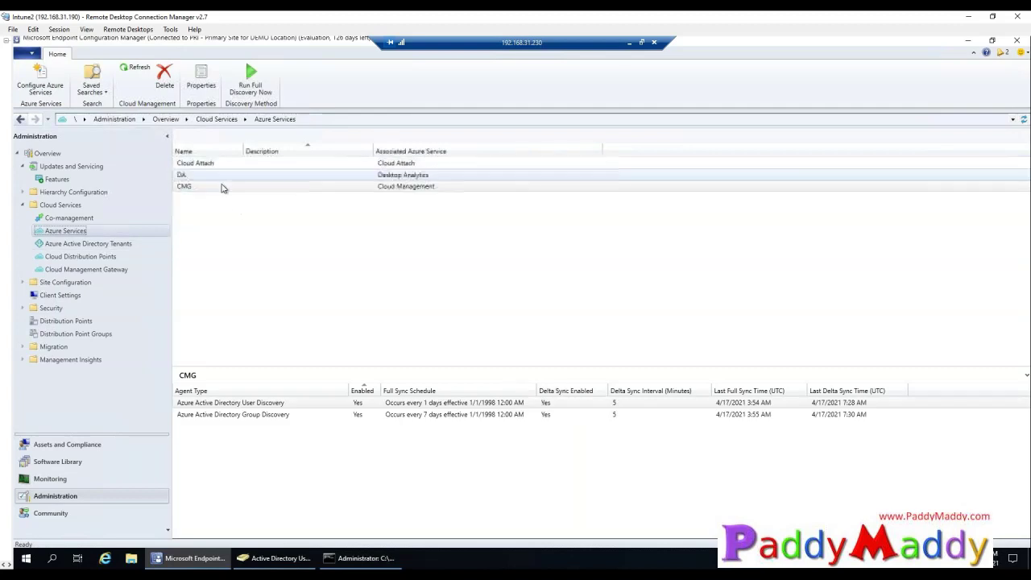
left_click(209, 187)
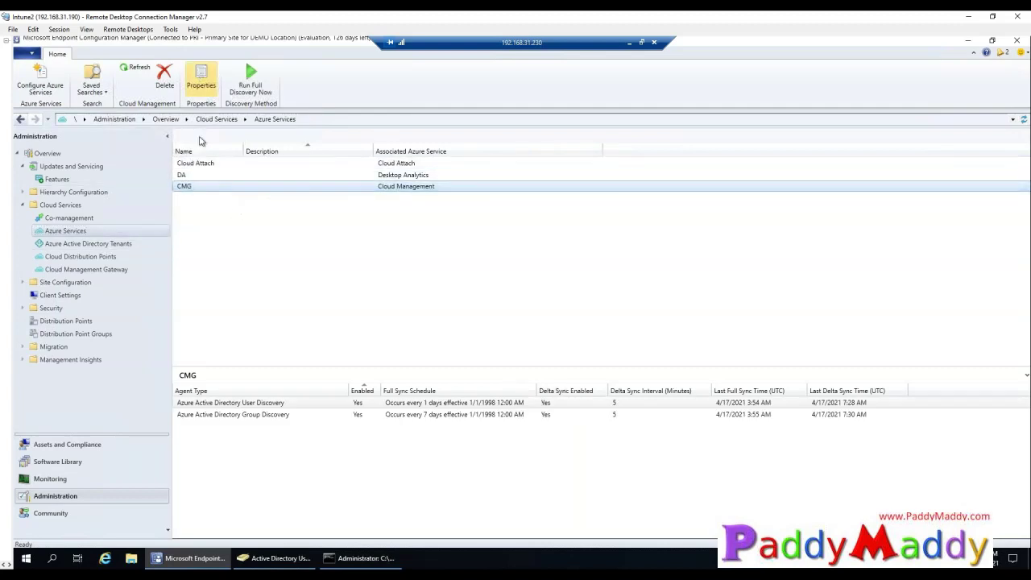
left_click(207, 164)
left_click(201, 187)
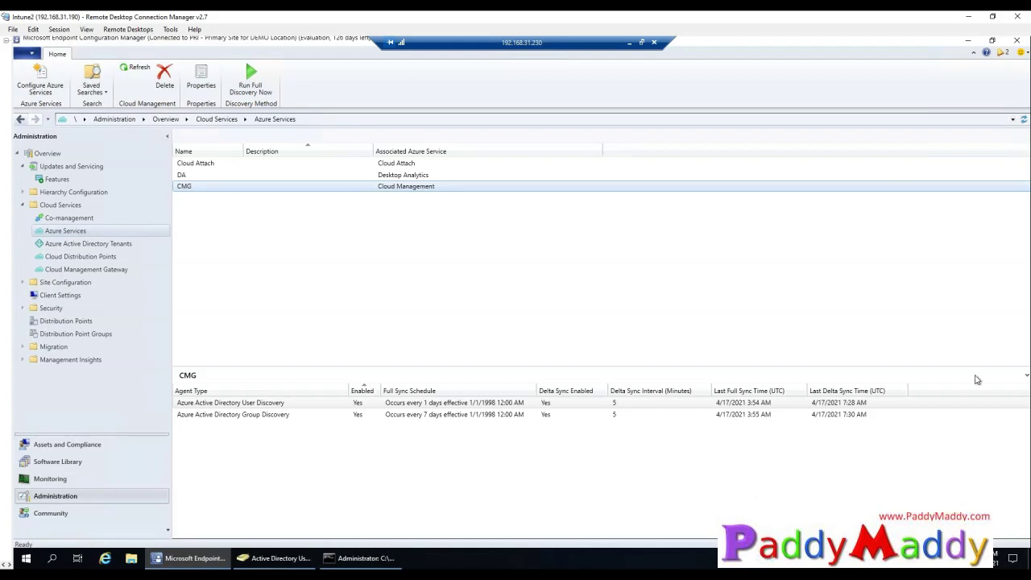
left_click(628, 43)
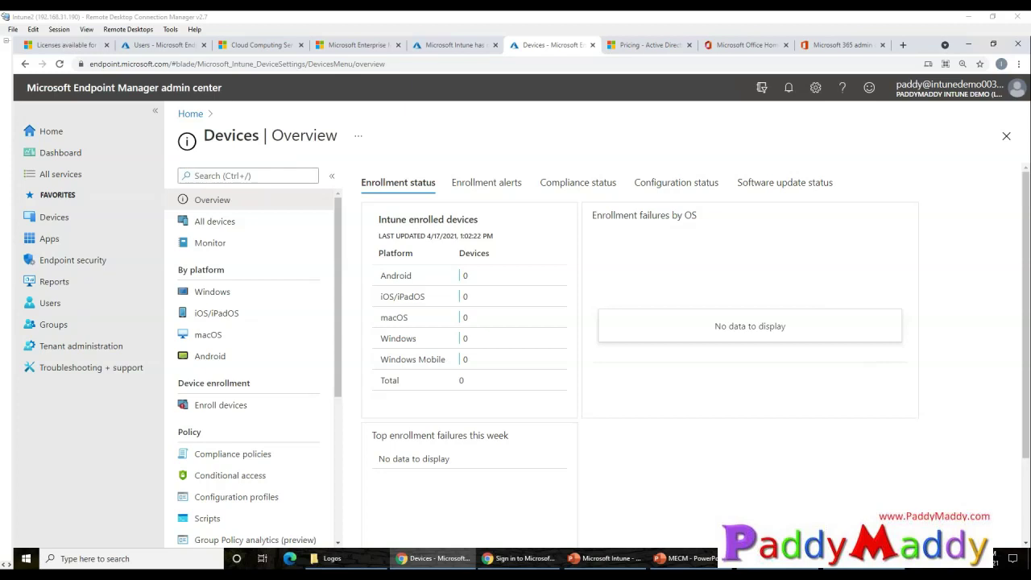
Open the Azure Active Directory overview, select the primary domain, and view custom domain names.
left_click(456, 44)
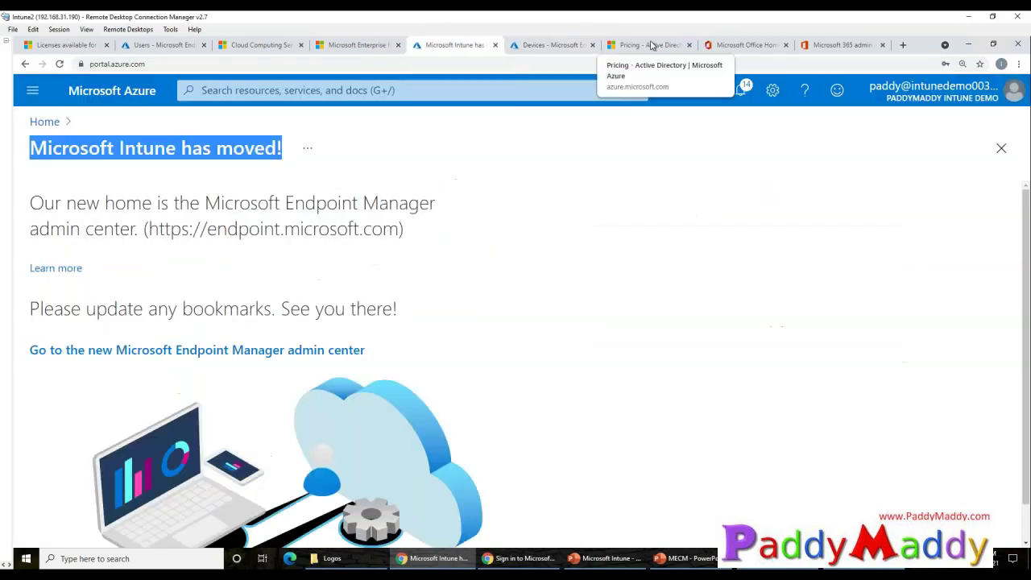
left_click(32, 90)
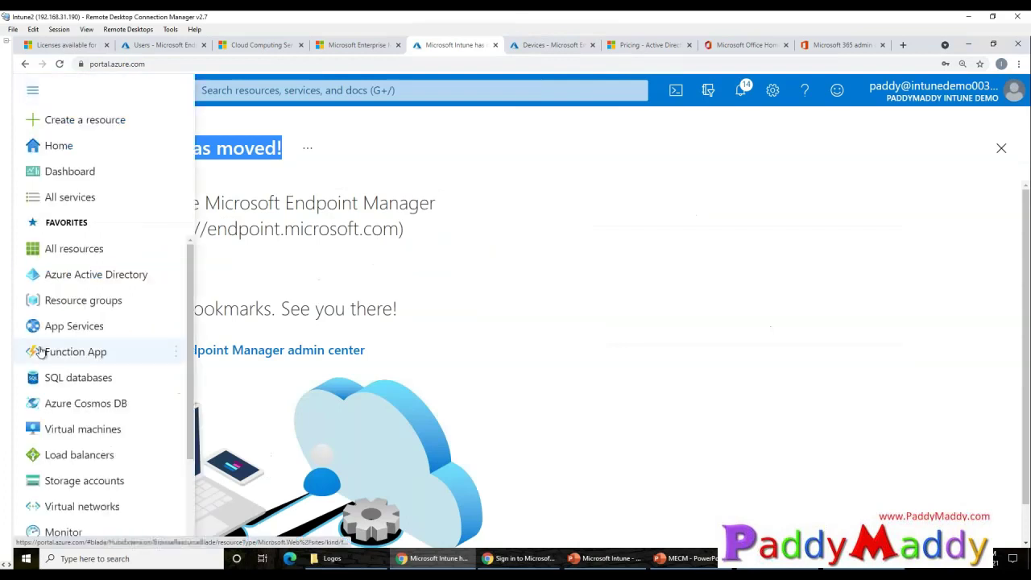
left_click(105, 273)
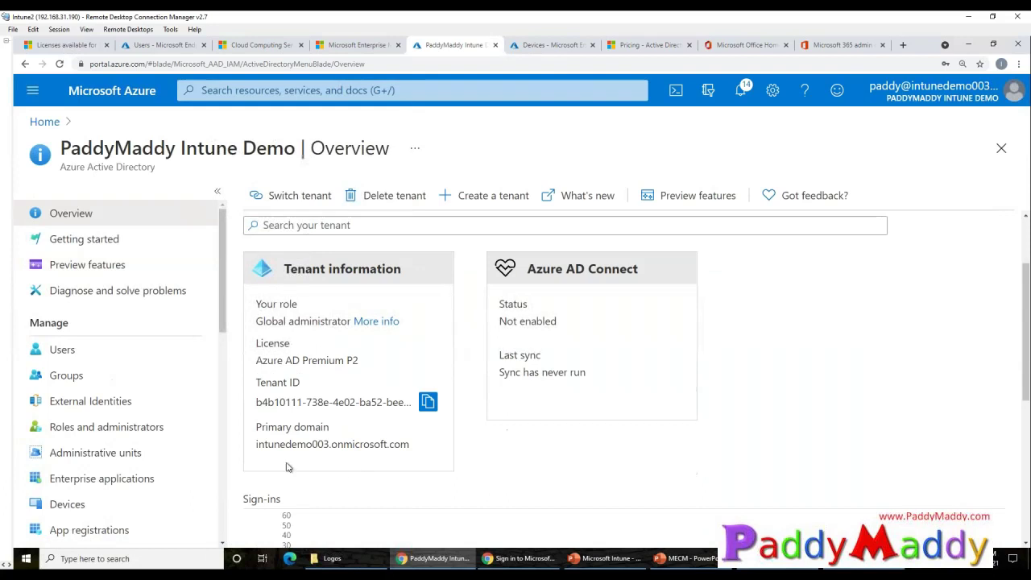
left_click_drag(261, 455, 410, 444)
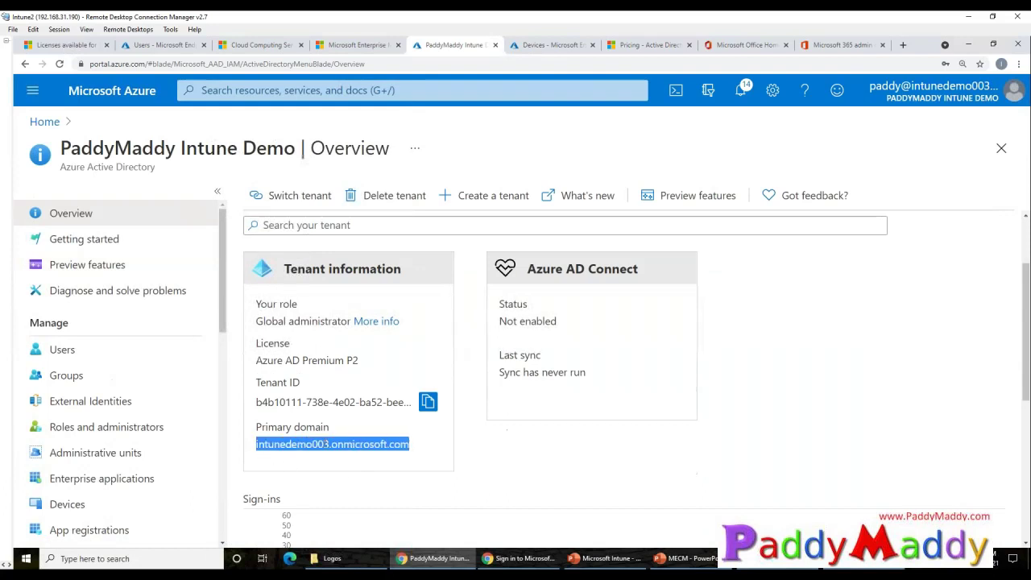
double_click(292, 444)
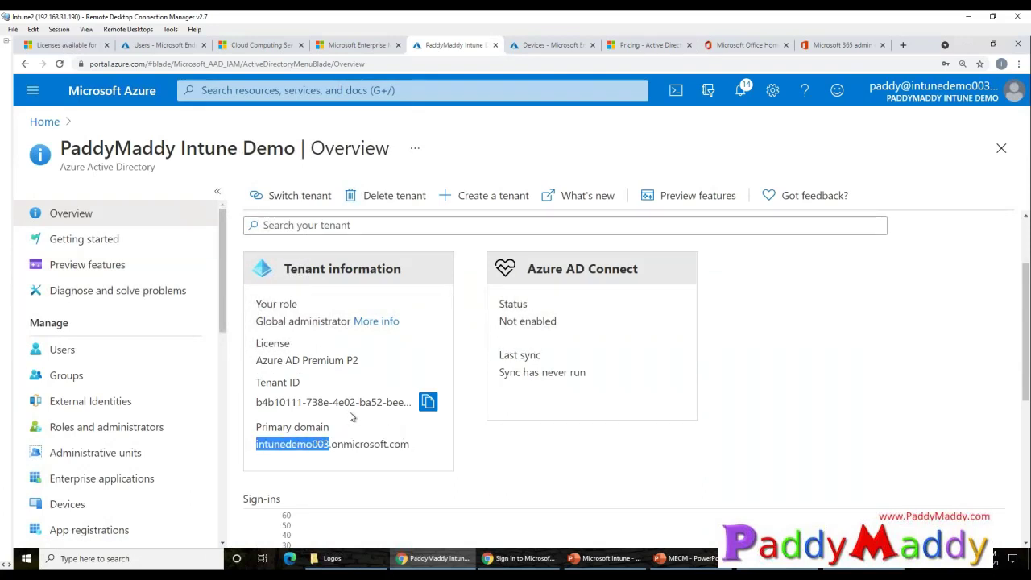
scroll(94, 362, "down", 5)
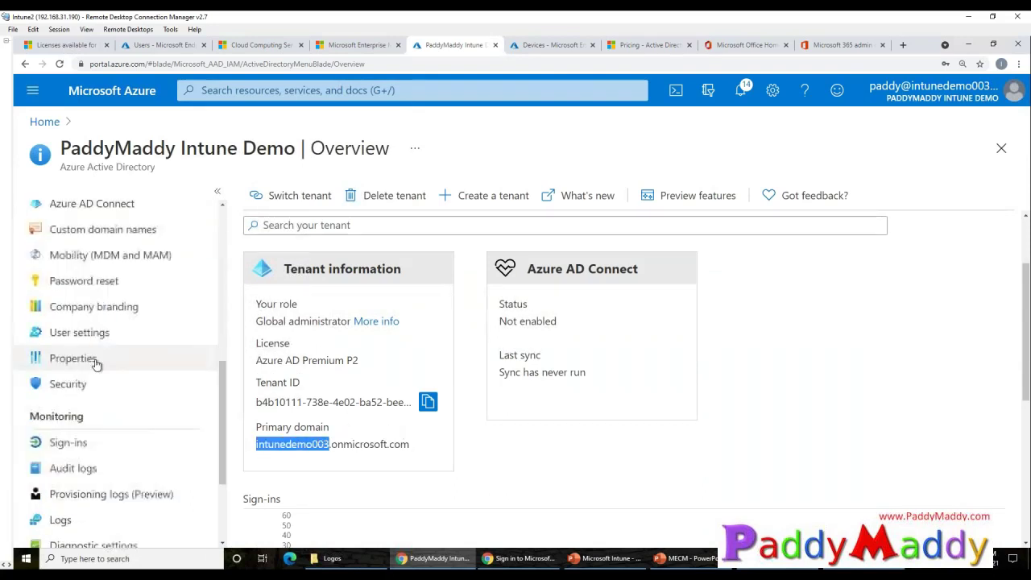
left_click(102, 230)
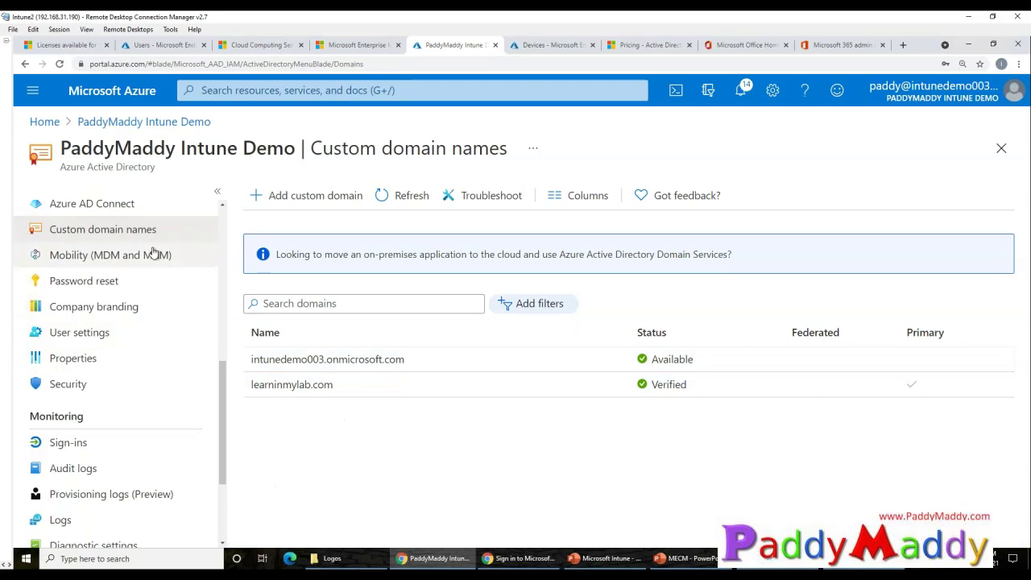
Back on the overview, select the tenant ID and primary domain, then reopen Custom domain names.
scroll(100, 244, "up", 5)
left_click(78, 214)
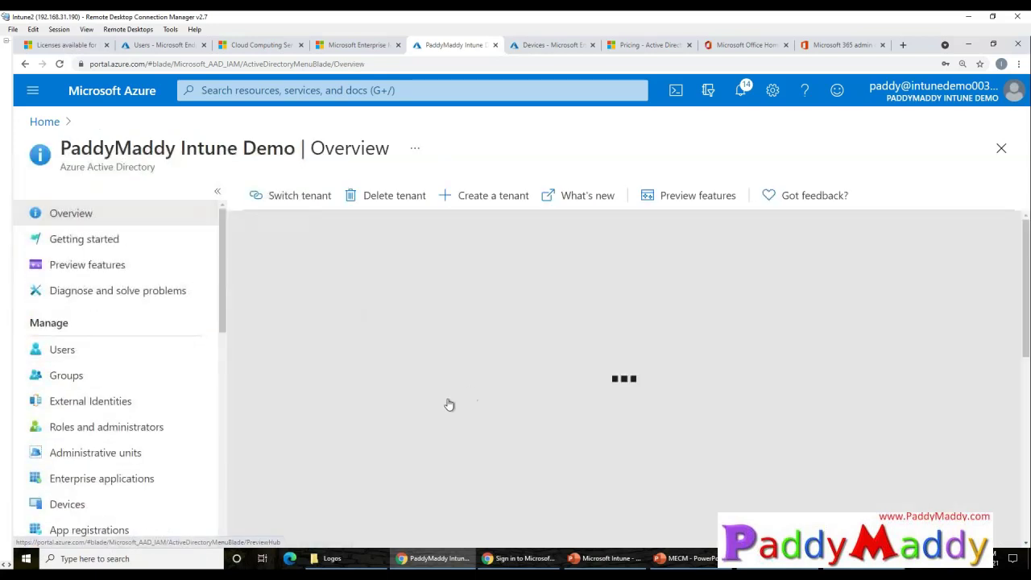
scroll(406, 422, "down", 1)
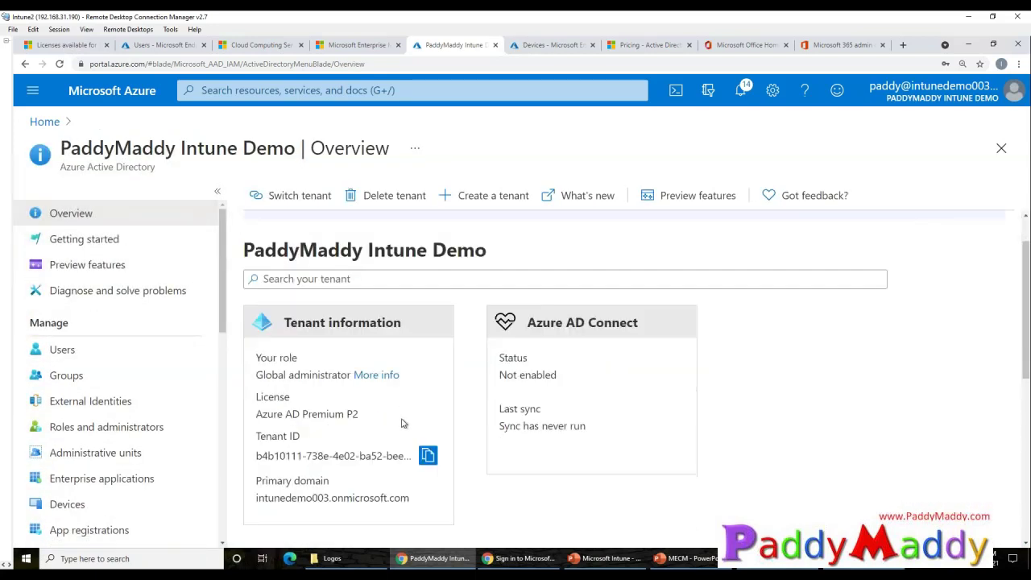
left_click_drag(257, 458, 398, 456)
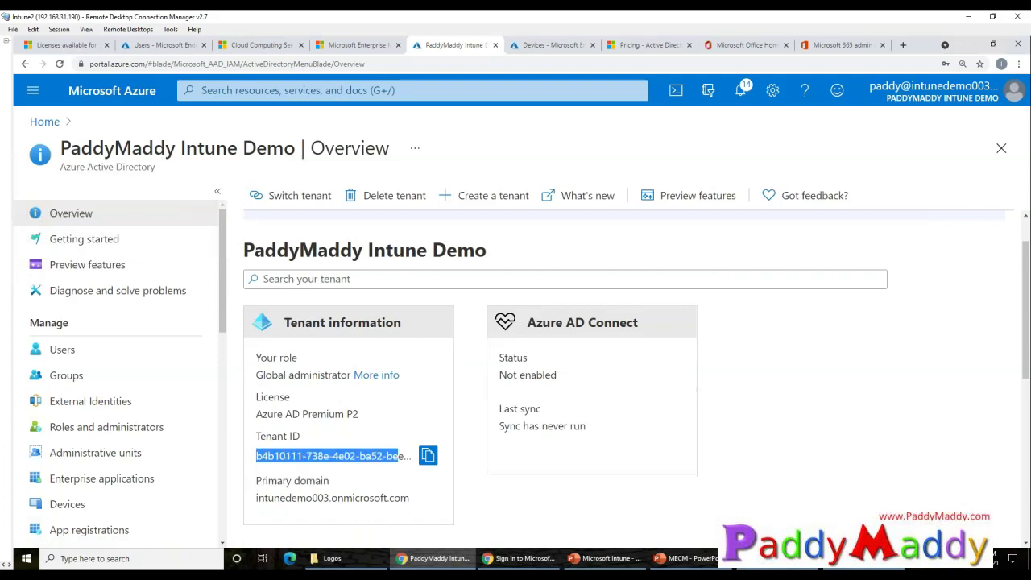
left_click_drag(258, 498, 328, 501)
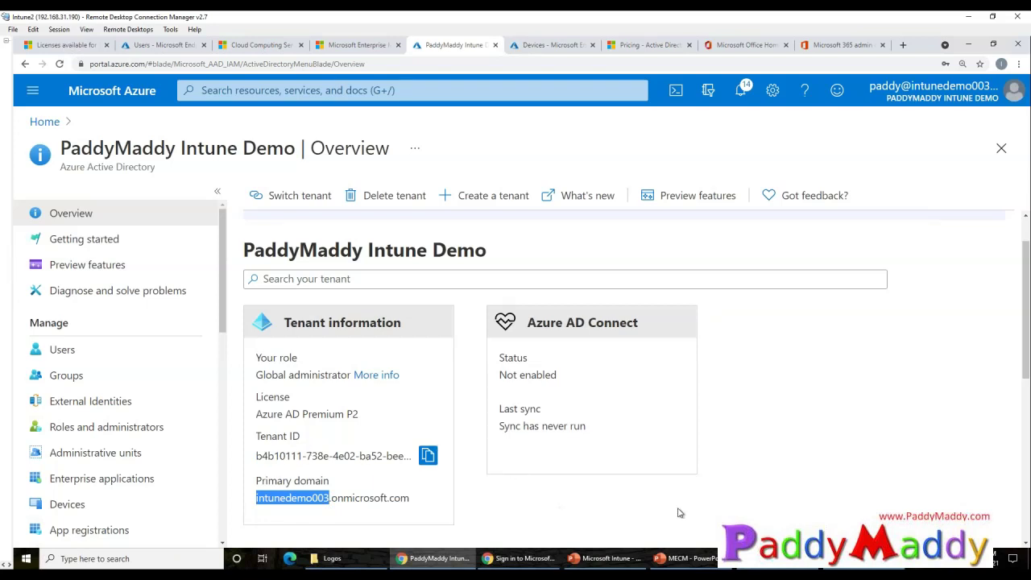
left_click(296, 472)
double_click(297, 460)
left_click(298, 460)
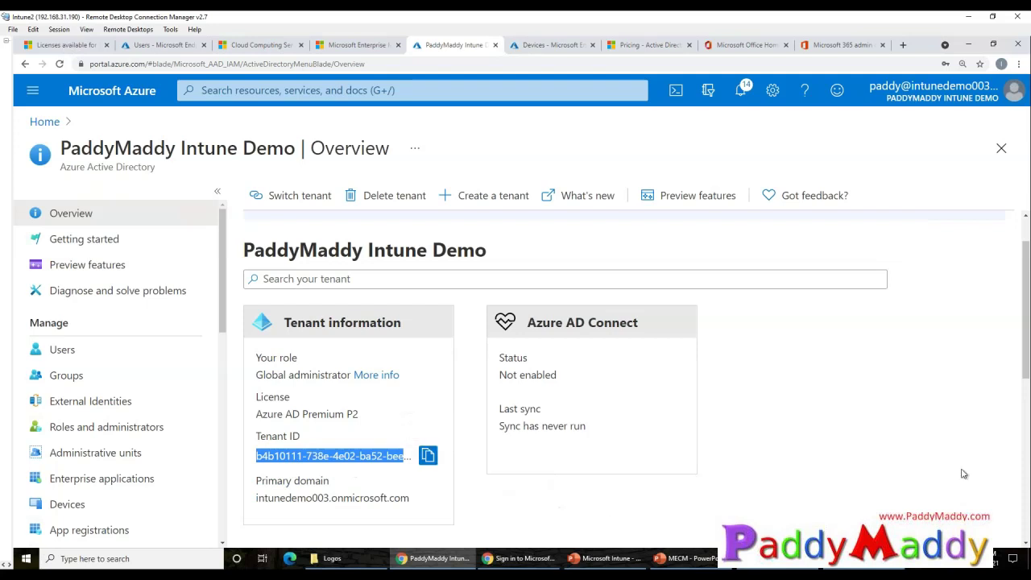
left_click_drag(265, 498, 312, 498)
scroll(132, 472, "down", 3)
left_click(112, 446)
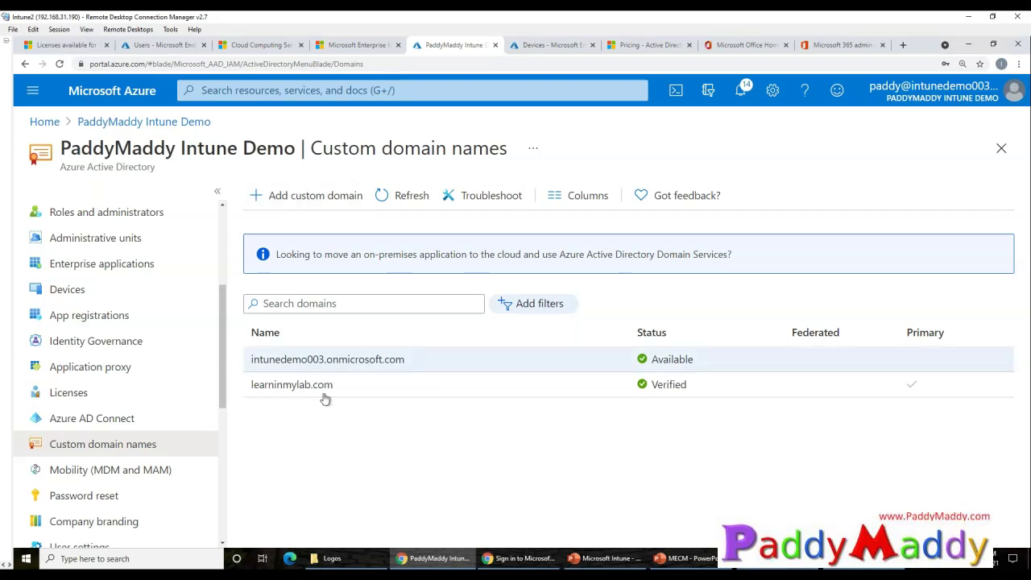
scroll(137, 346, "up", 3)
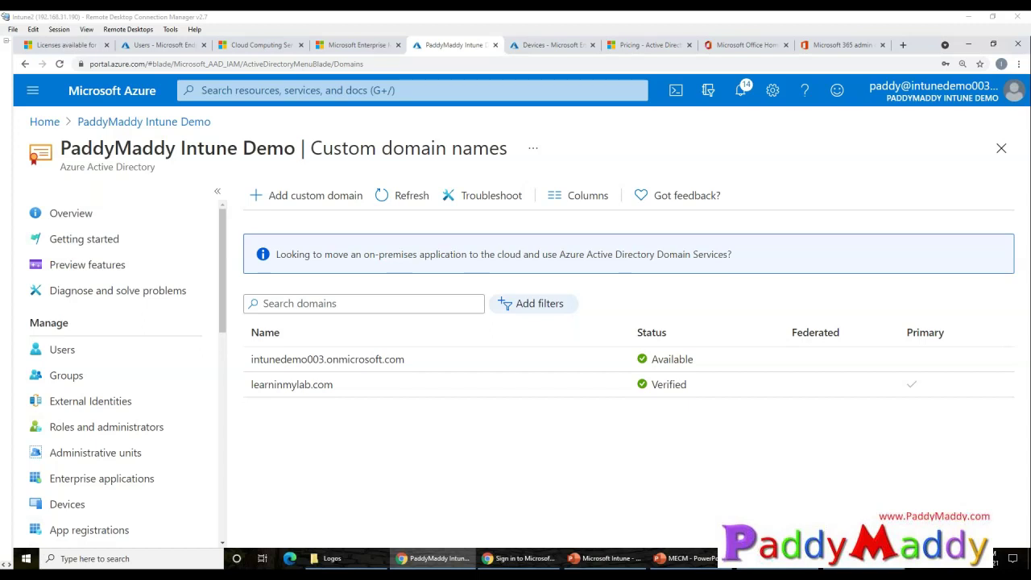
Open YouTube in a new tab and search for the trainer's channel.
left_click(903, 47)
type("you")
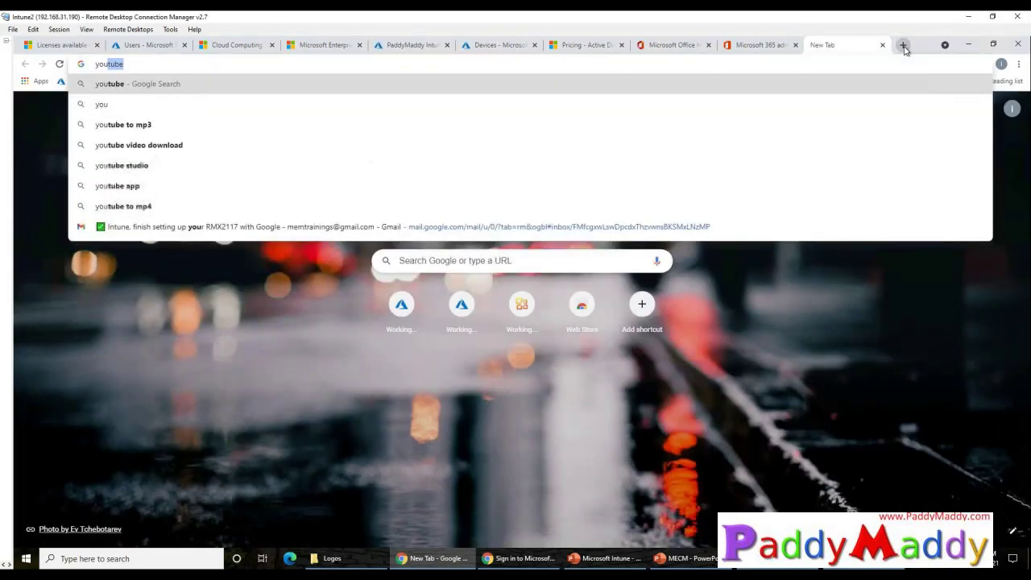
type("tube")
key("Return")
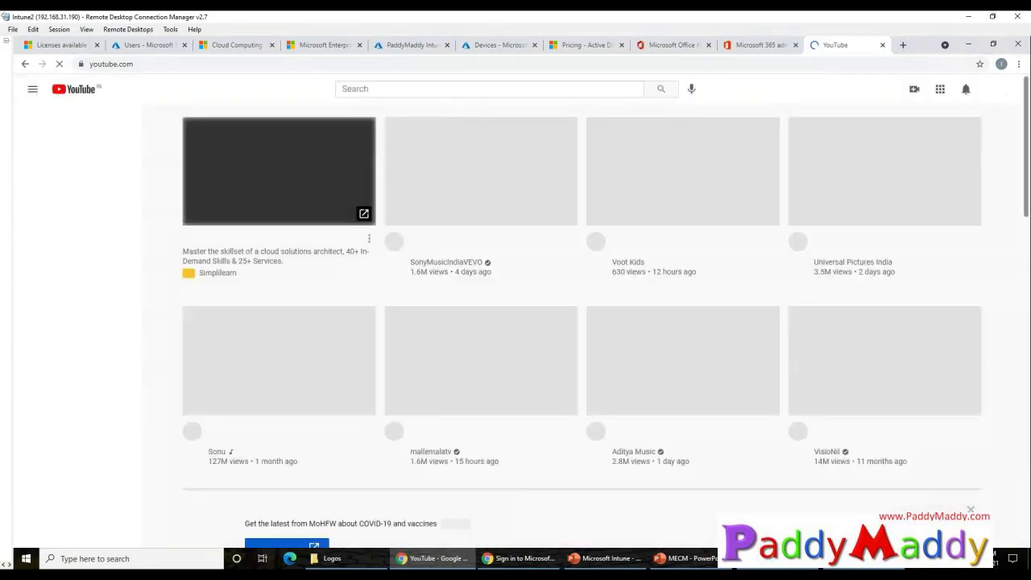
left_click(436, 88)
type("paddy")
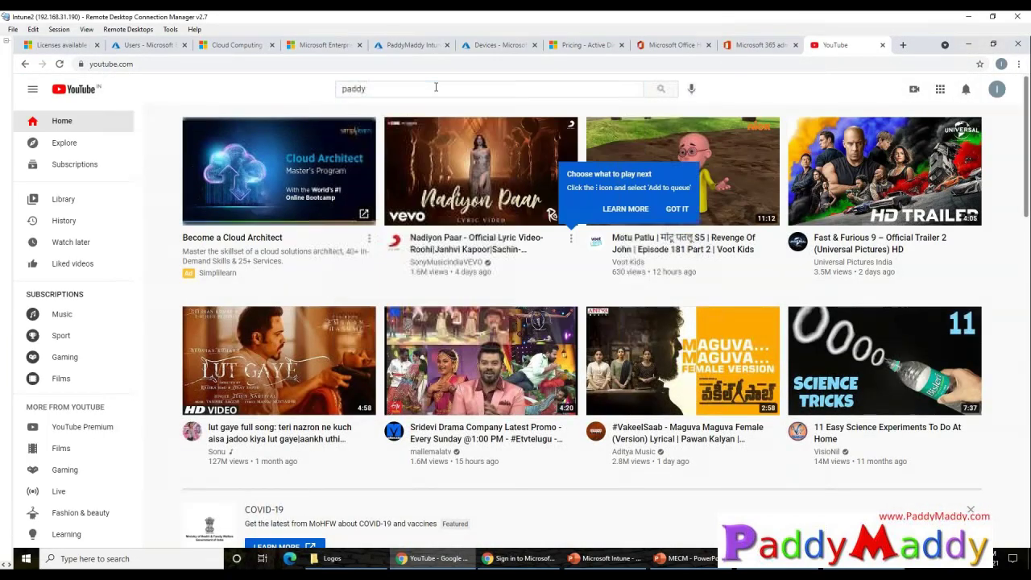
left_click(435, 87)
type("maddy")
key("Return")
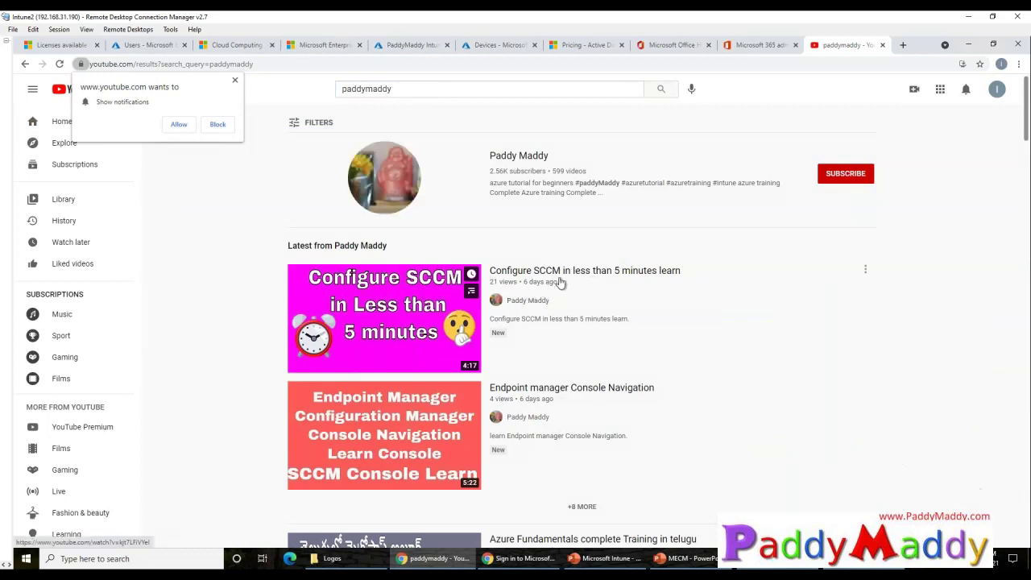
Open the channel, pause its featured video, and follow the contact form link in the description.
left_click(538, 161)
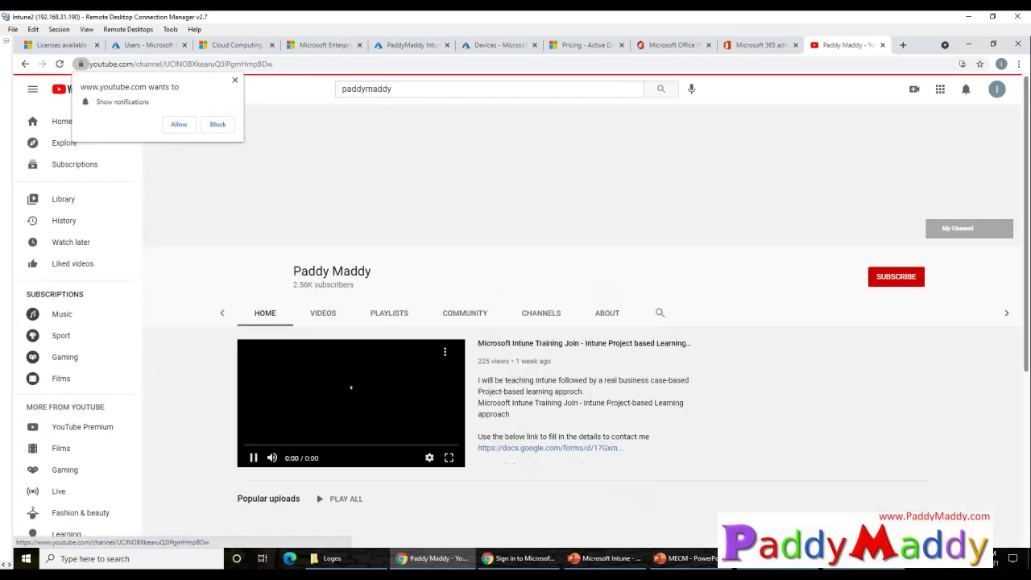
left_click(252, 457)
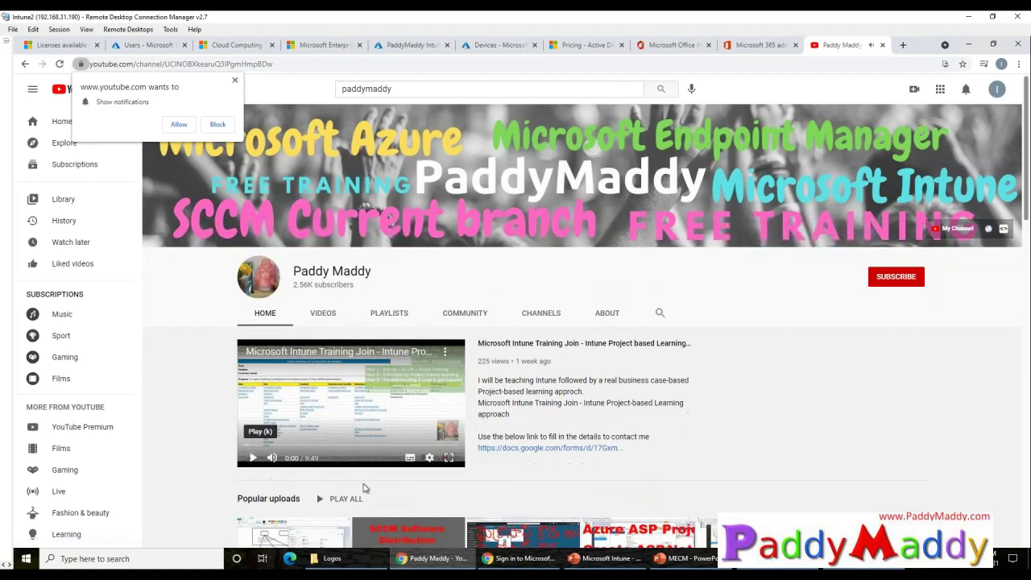
scroll(552, 323, "down", 1)
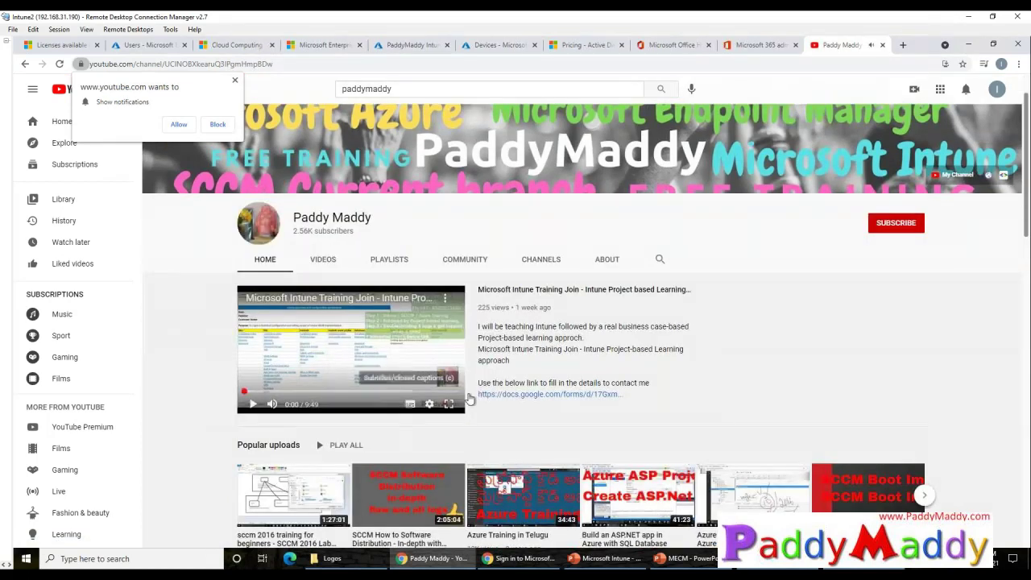
left_click(602, 398)
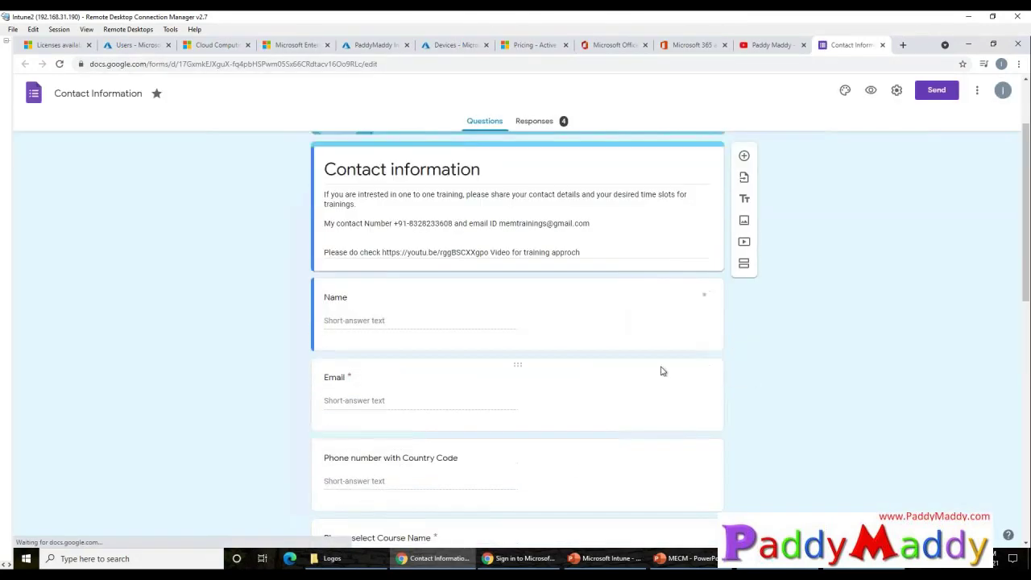
Scroll through the Contact Information form's questions.
scroll(851, 426, "down", 5)
scroll(682, 452, "down", 3)
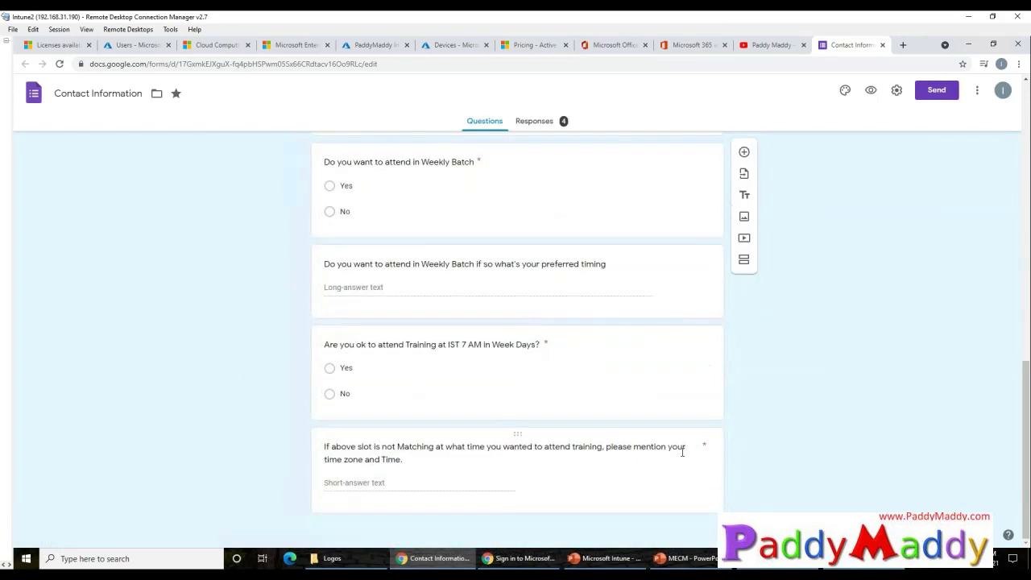
scroll(681, 445, "up", 5)
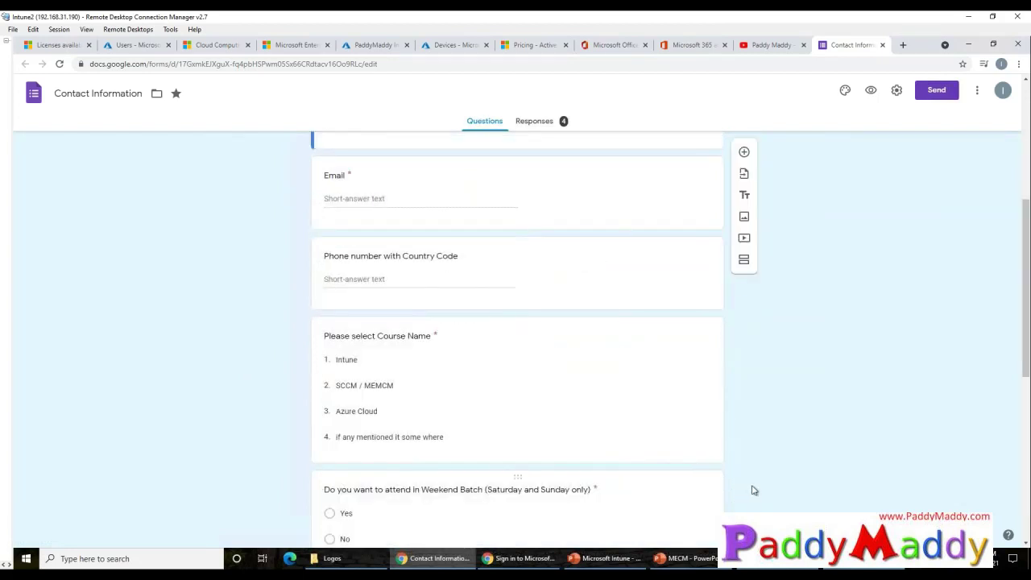
Minimize and restore the browser, then return to the Endpoint Manager Users page.
left_click(971, 45)
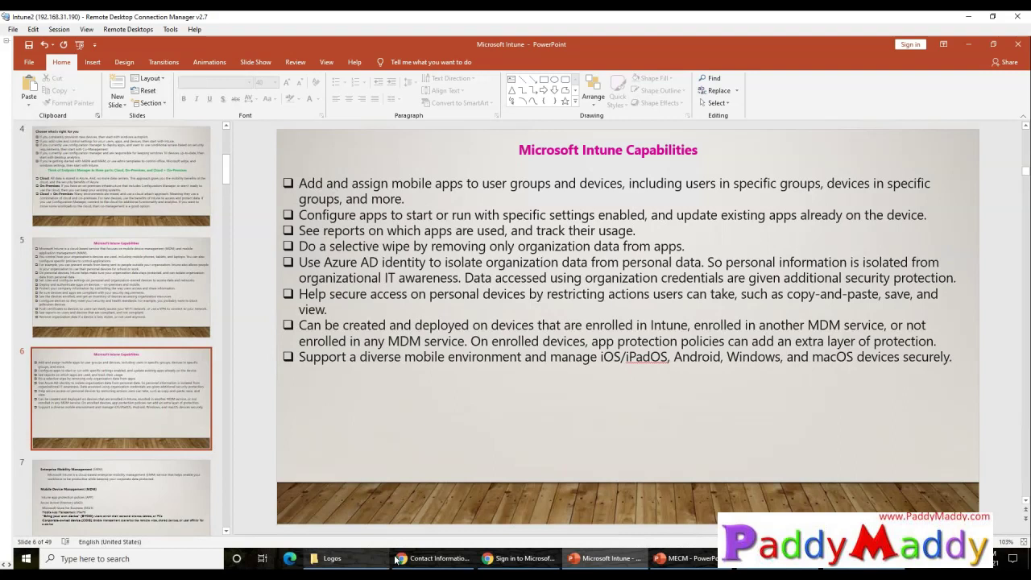
left_click(455, 564)
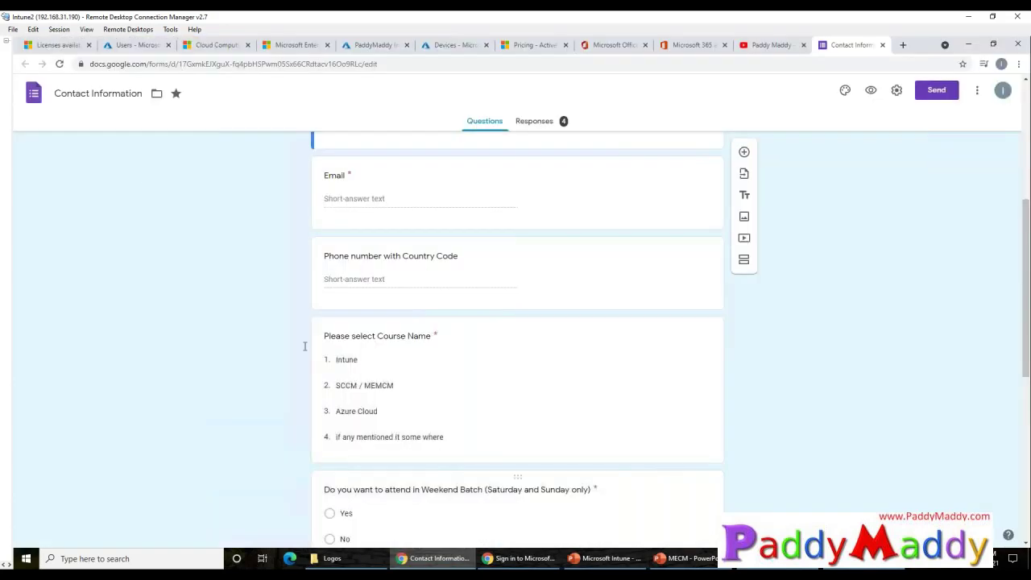
left_click(135, 44)
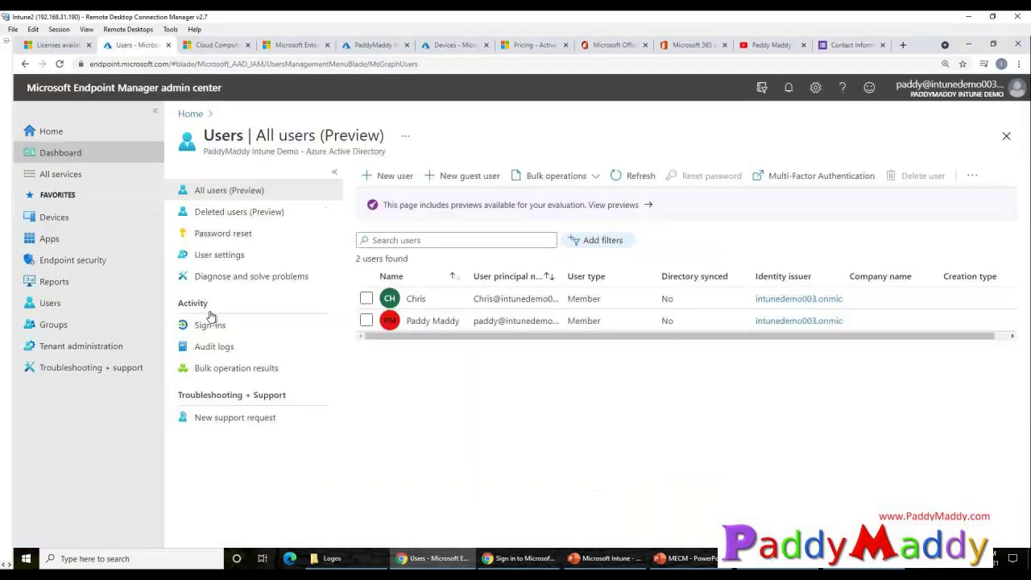
Go to Apps > All apps, add a new app, and scroll through the App type list.
left_click(61, 219)
left_click(56, 238)
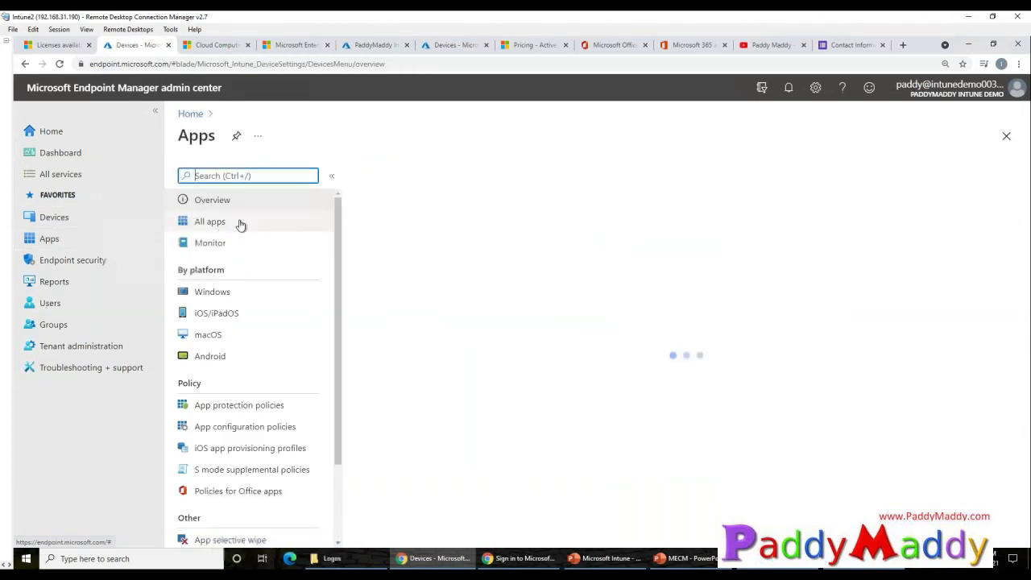
left_click(240, 222)
left_click(378, 175)
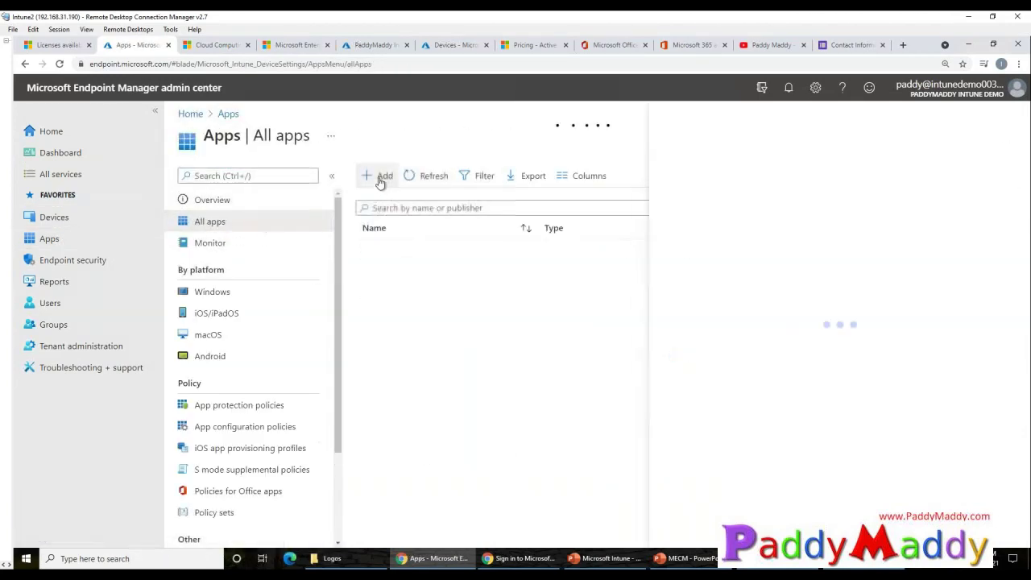
left_click(1006, 182)
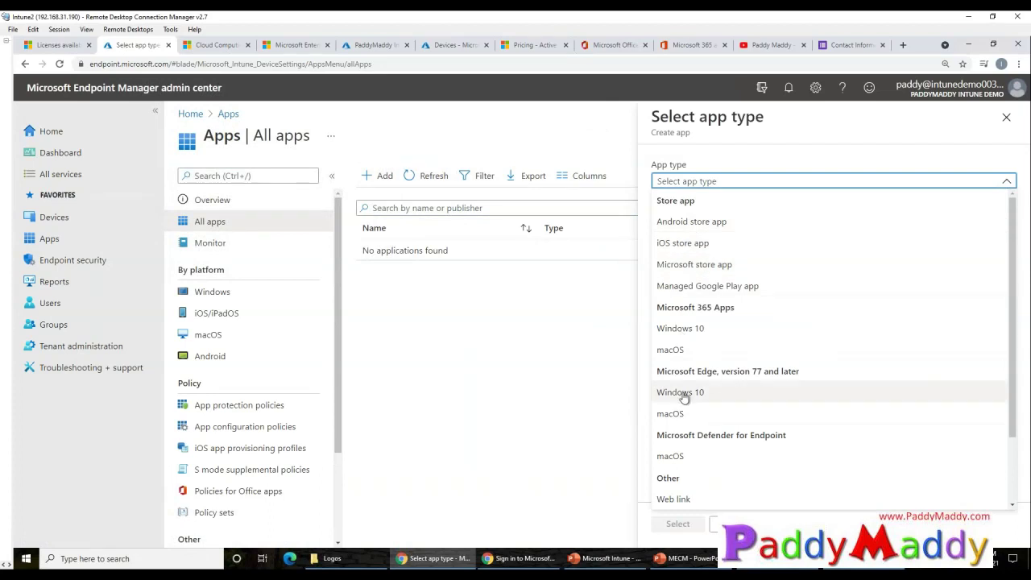
scroll(693, 402, "down", 2)
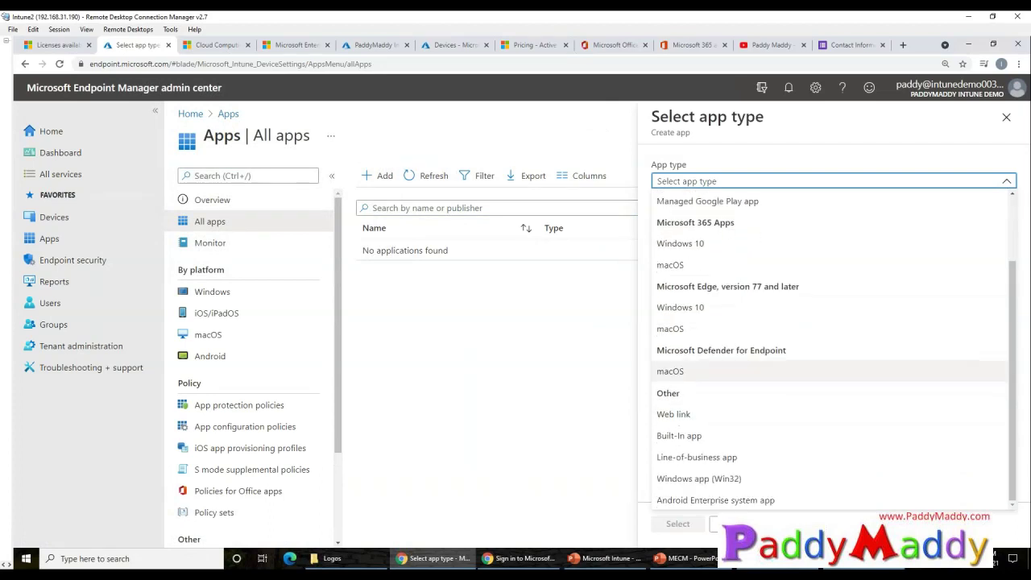